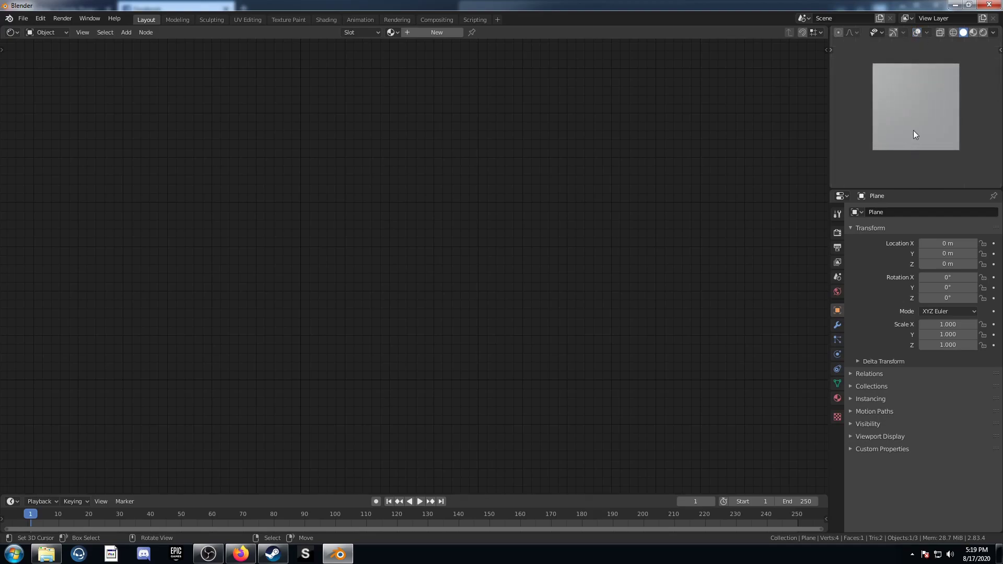
# Switch the 3D viewport to rendered shading and assign the existing material named Material to the plane.
pyautogui.press('z')
pyautogui.click(902, 65)
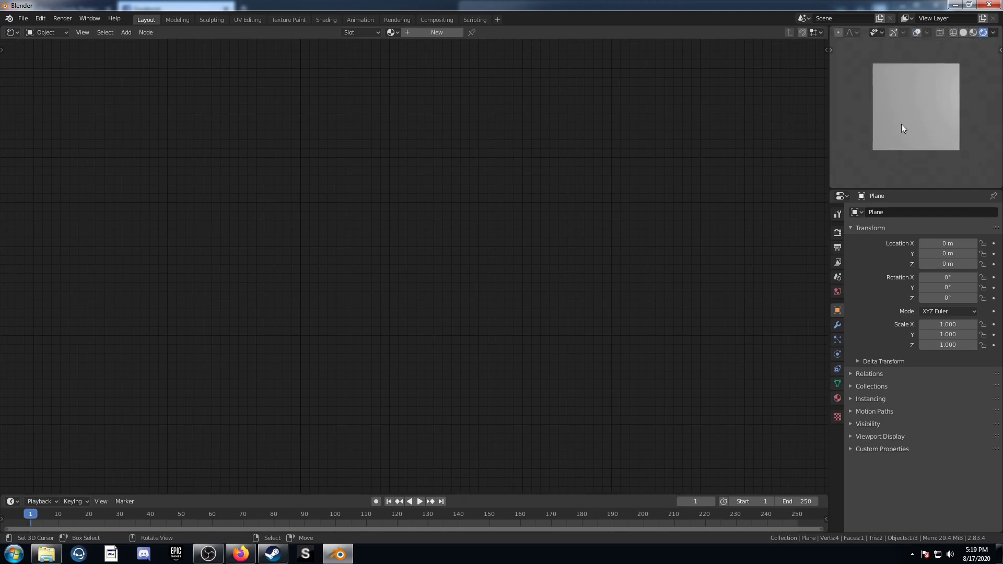
pyautogui.click(392, 33)
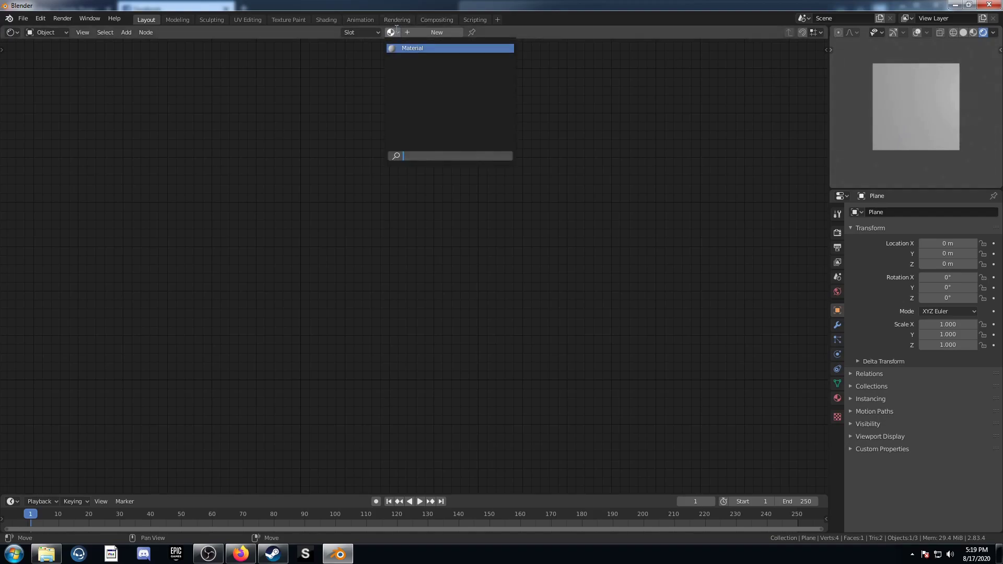
pyautogui.click(412, 48)
# Rename the plane's material to TutMat.
pyautogui.moveTo(292, 244); pyautogui.dragTo(367, 158, button='middle')
pyautogui.moveTo(387, 206); pyautogui.dragTo(426, 172, button='middle')
pyautogui.click(418, 35)
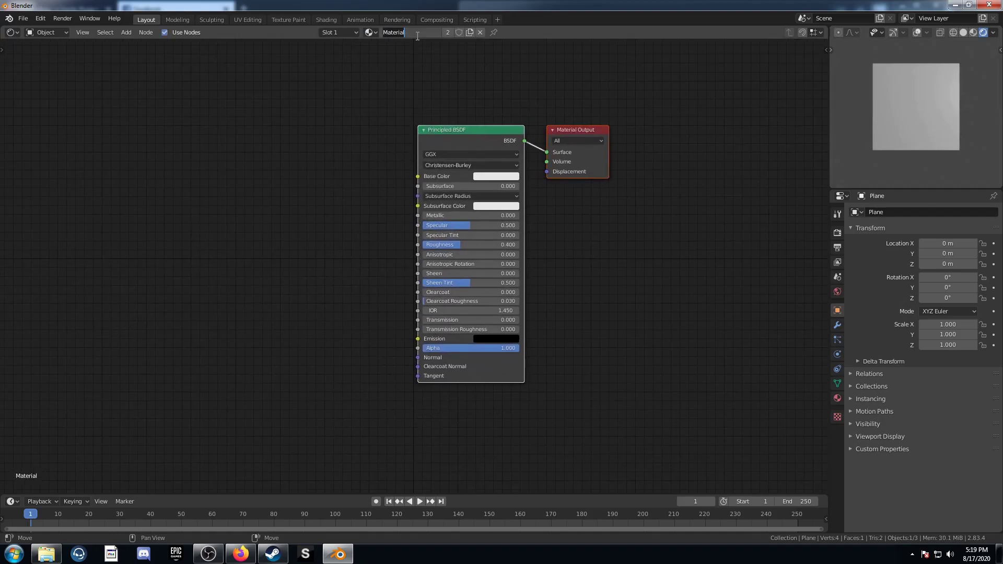
pyautogui.write('TutMat')
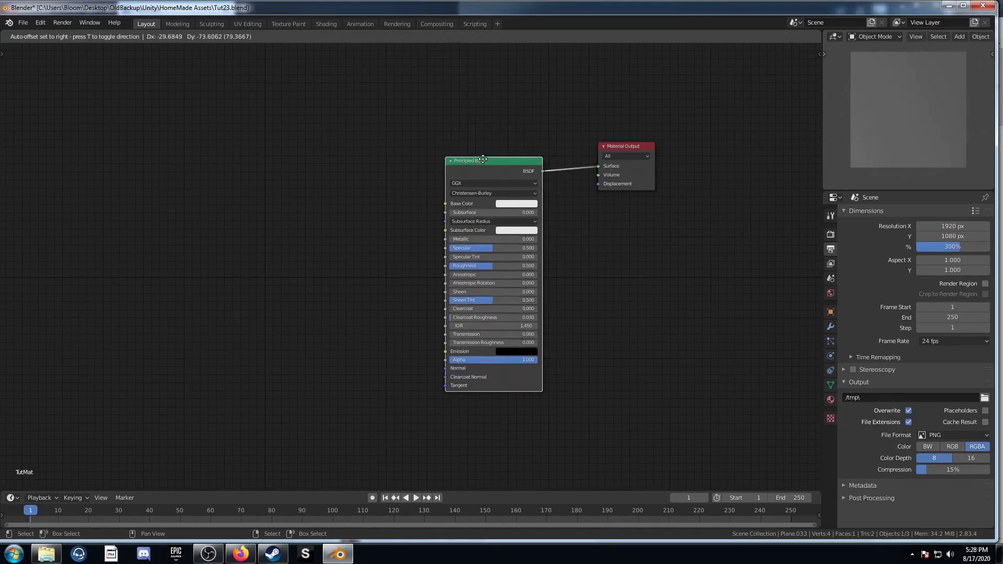
# Delete the Principled BSDF node and place a Wave Texture node well before the Material Output node.
pyautogui.press('x')
pyautogui.moveTo(482, 199); pyautogui.dragTo(490, 197, button='middle')
pyautogui.hotkey('shift', 'a')
pyautogui.click(391, 215)
pyautogui.write('wave')
pyautogui.press('Return')
pyautogui.click(352, 132)
pyautogui.moveTo(414, 212); pyautogui.dragTo(458, 276, button='middle')
pyautogui.scroll(3, 391, 301)
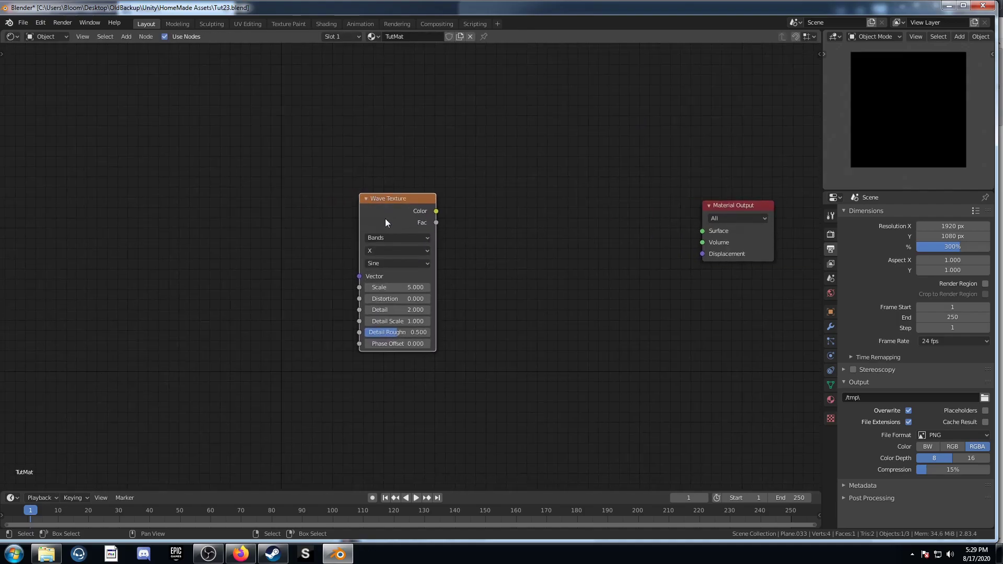
# Preview the Wave Texture node through a Viewer node and set its Scale to 1.
pyautogui.keyDown('ctrl'); pyautogui.keyDown('shift'); pyautogui.click(390, 202); pyautogui.keyUp('shift'); pyautogui.keyUp('ctrl')
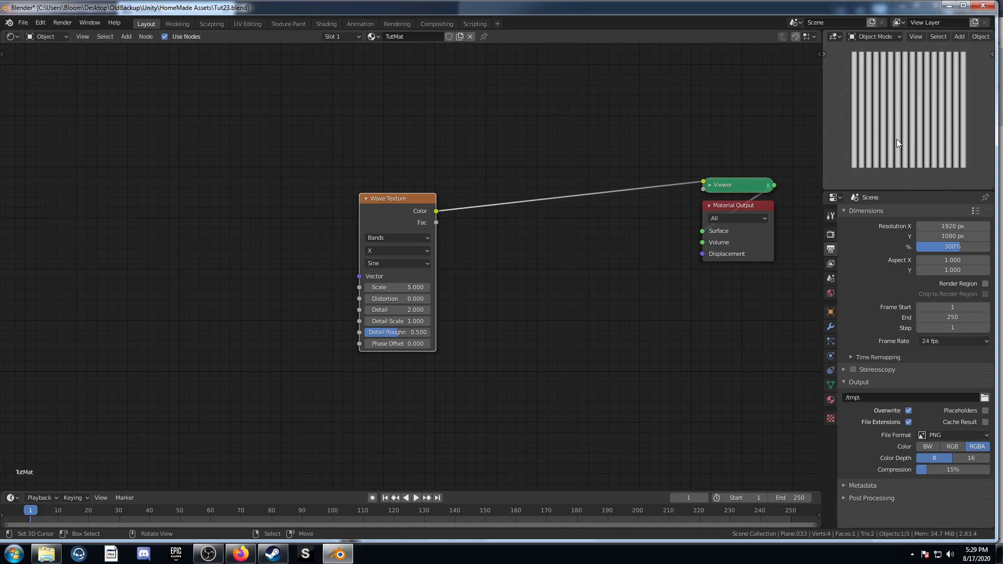
pyautogui.click(405, 288)
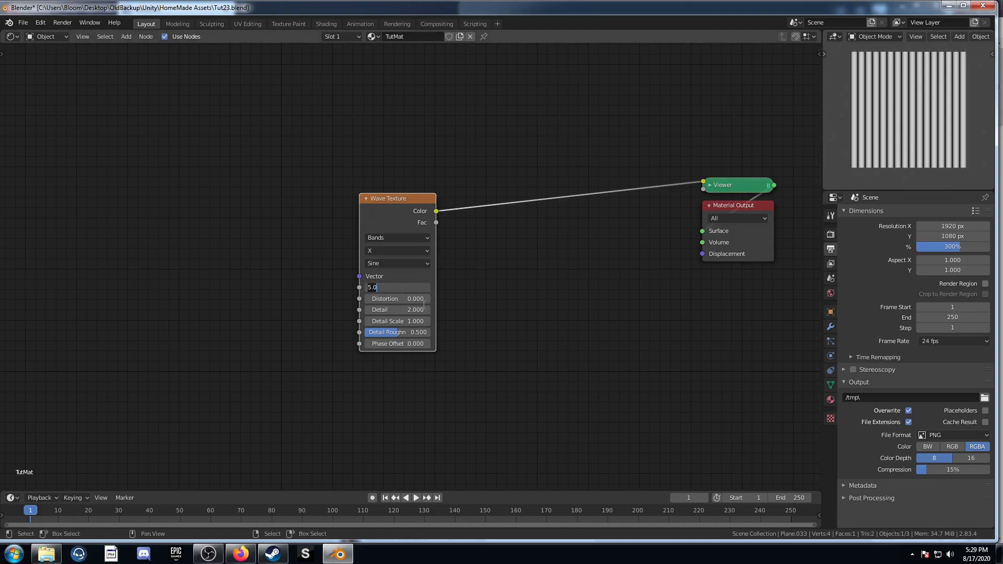
pyautogui.write('1')
pyautogui.press('Return')
pyautogui.moveTo(390, 205); pyautogui.dragTo(382, 189)
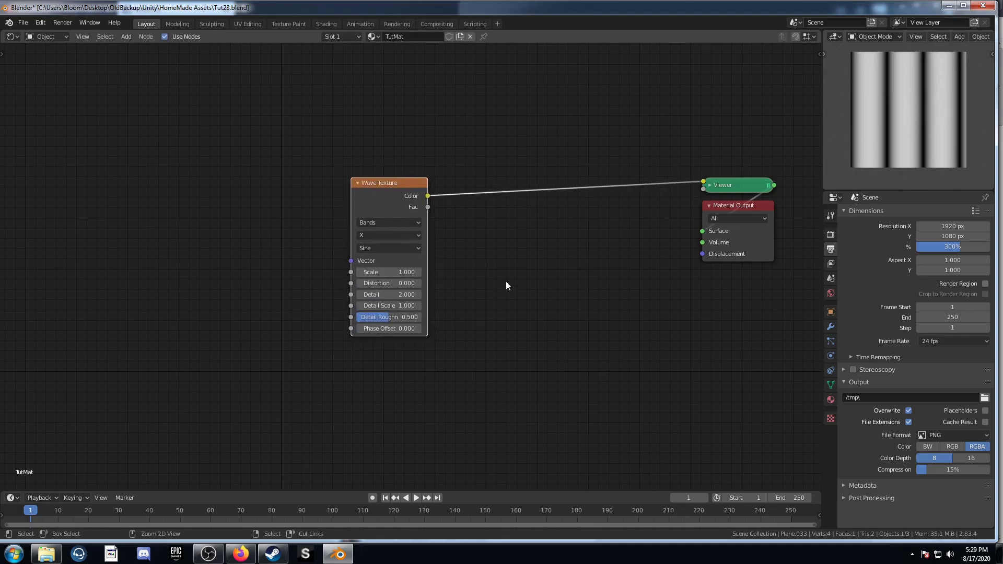
# Add Texture Coordinate and Mapping nodes ahead of the Wave Texture and feed the Mapping vector from the Object coordinates.
pyautogui.hotkey('ctrl', 't')
pyautogui.moveTo(466, 293); pyautogui.dragTo(569, 268, button='middle')
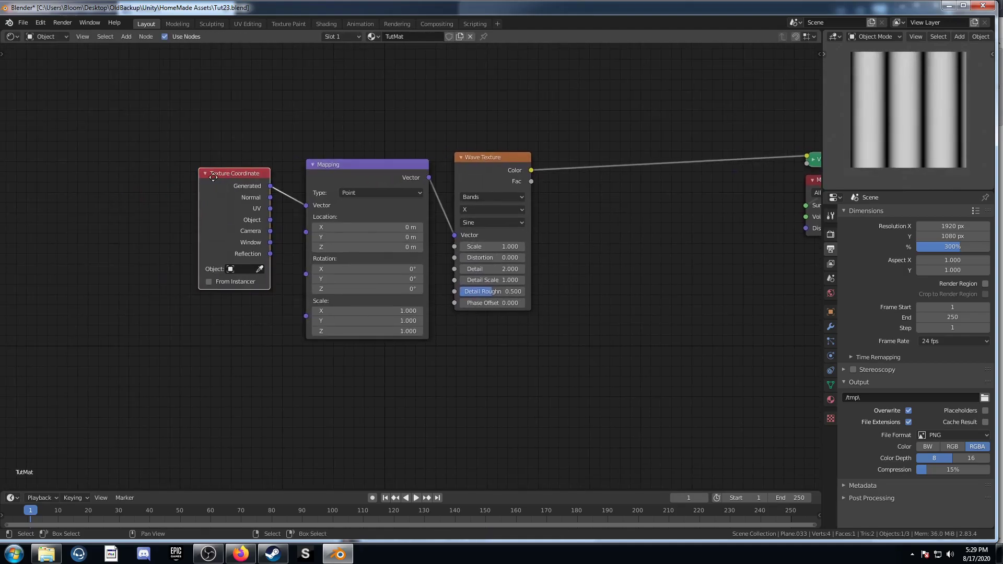
pyautogui.moveTo(225, 180); pyautogui.dragTo(165, 187)
pyautogui.moveTo(210, 227); pyautogui.dragTo(306, 205)
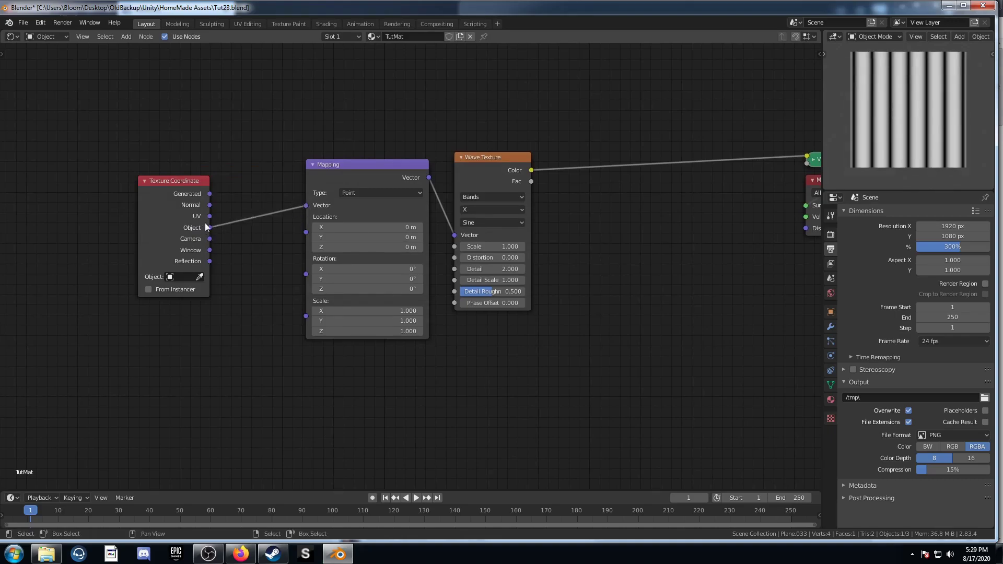
# Insert a MixRGB node after the Wave Texture and place a duplicate of it between the first mix node and the Viewer.
pyautogui.moveTo(598, 256); pyautogui.dragTo(540, 278, button='middle')
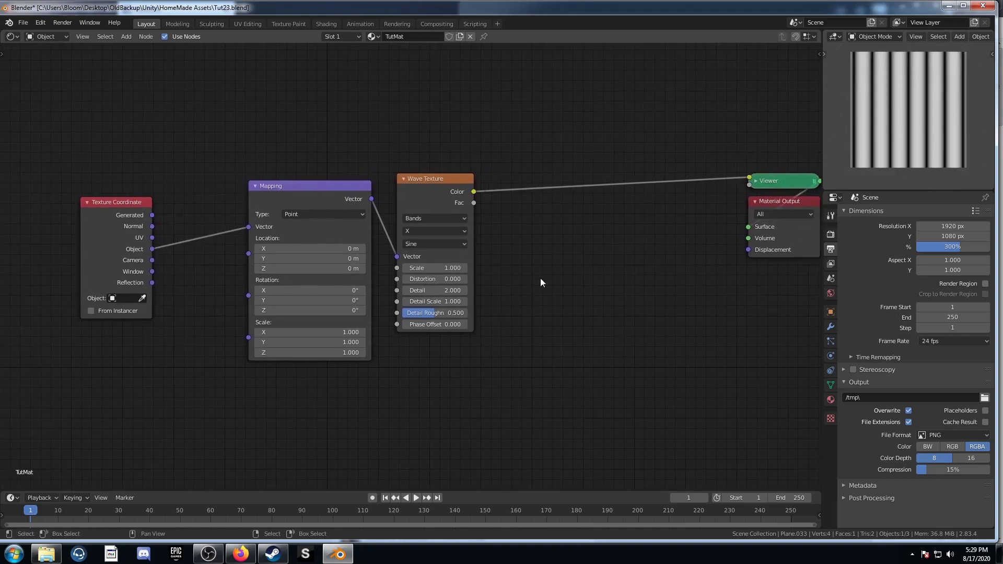
pyautogui.hotkey('shift', 'a')
pyautogui.click(579, 268)
pyautogui.write('mixr')
pyautogui.press('Return')
pyautogui.click(545, 186)
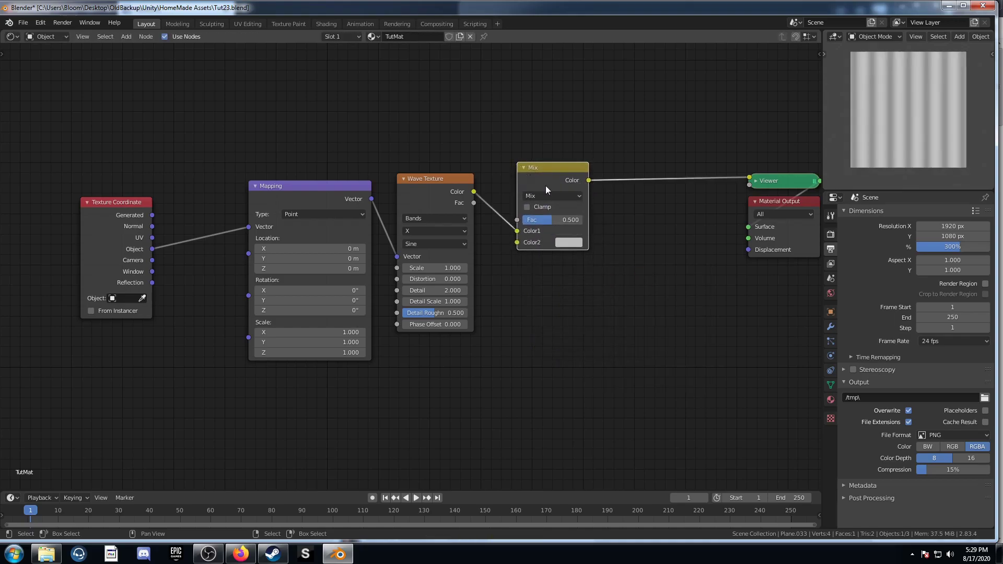
pyautogui.hotkey('shift', 'd')
pyautogui.click(678, 152)
# Set the first mix node's blending mode to Color Burn and the second one's to Color Dodge.
pyautogui.click(568, 198)
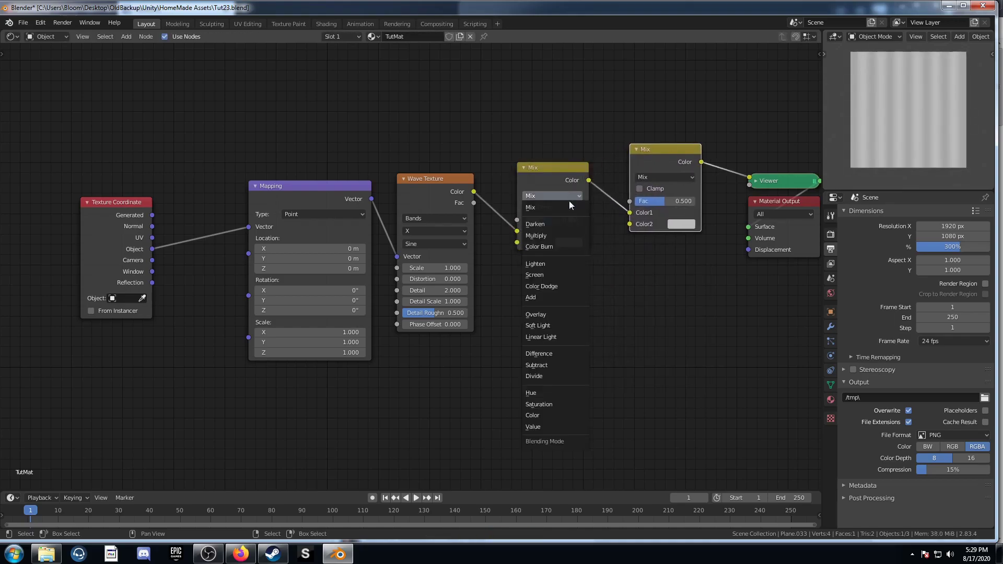
pyautogui.click(555, 246)
pyautogui.click(664, 177)
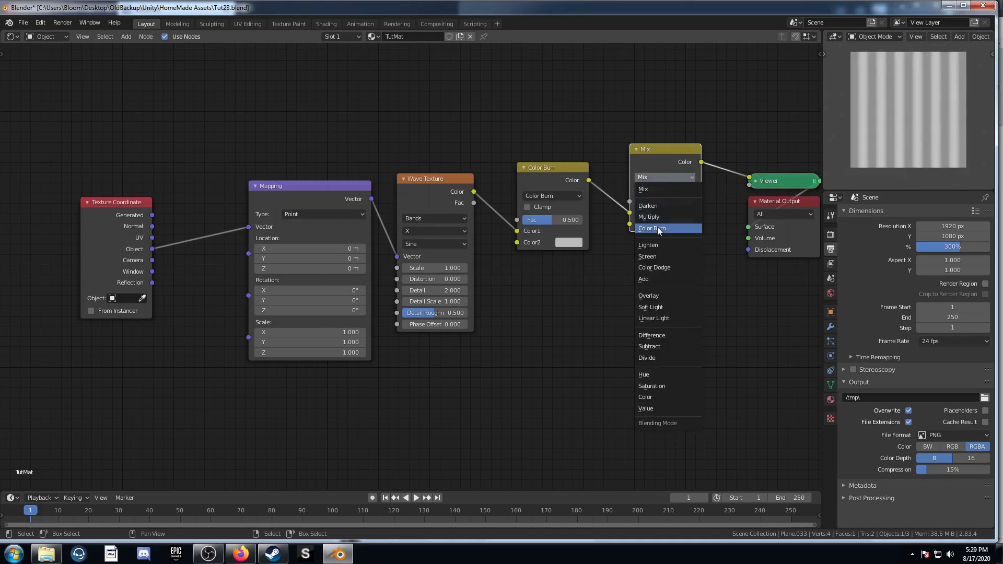
pyautogui.click(654, 267)
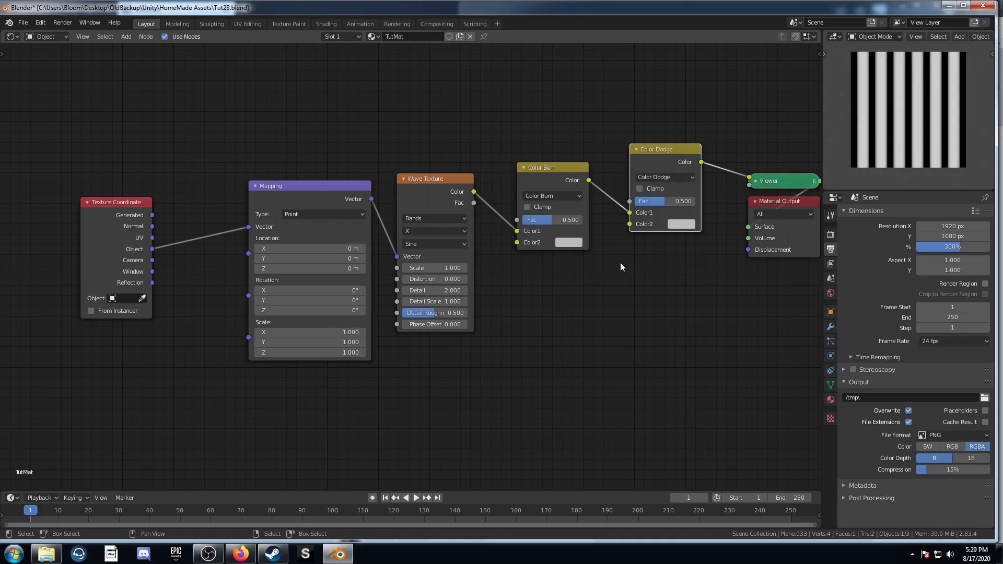
# Set Color2 to black on the Color Burn node and to white on the Color Dodge node.
pyautogui.scroll(1, 619, 263)
pyautogui.moveTo(613, 342); pyautogui.dragTo(516, 369, button='middle')
pyautogui.click(464, 276)
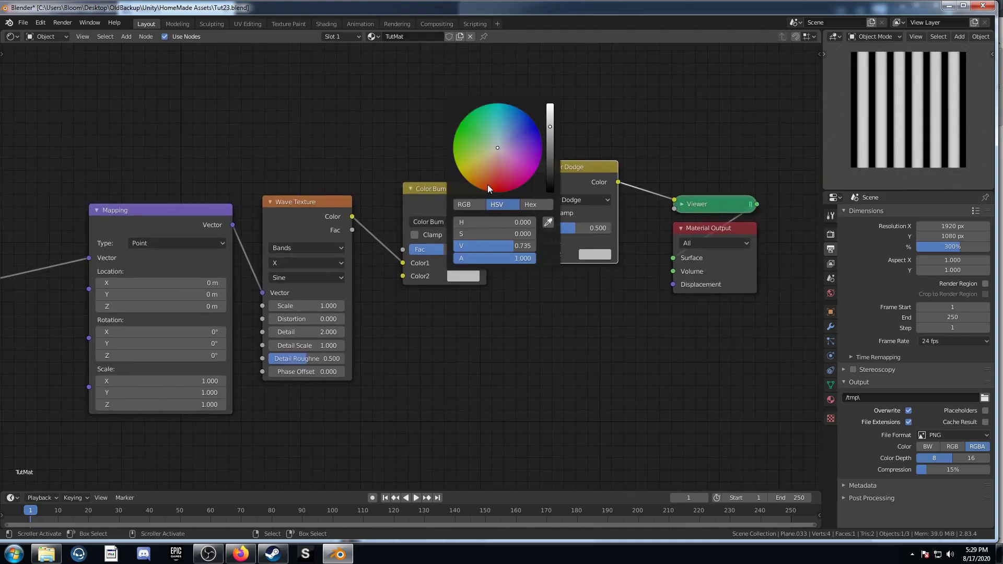
pyautogui.scroll(-12, 491, 165)
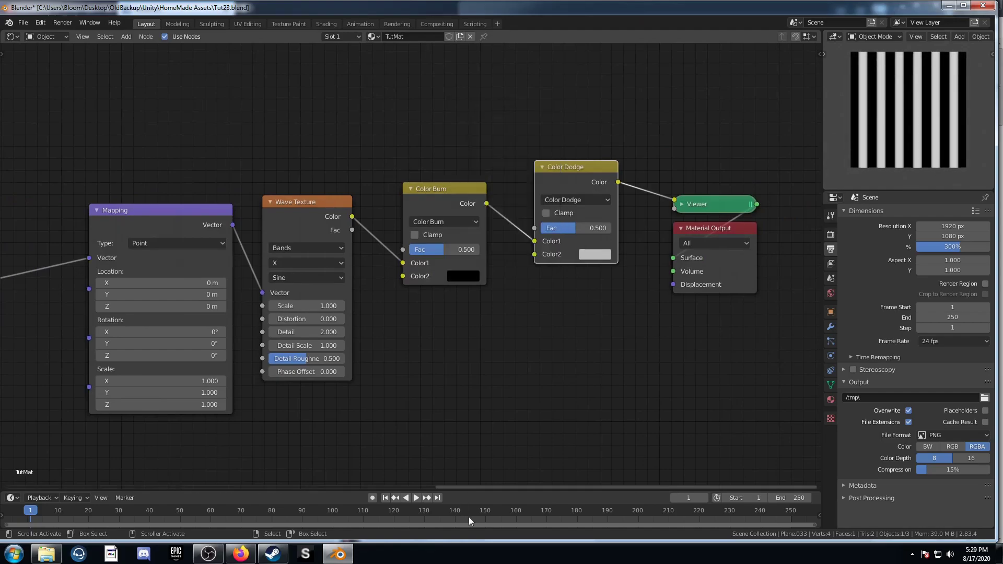
pyautogui.click(592, 255)
pyautogui.scroll(4, 610, 126)
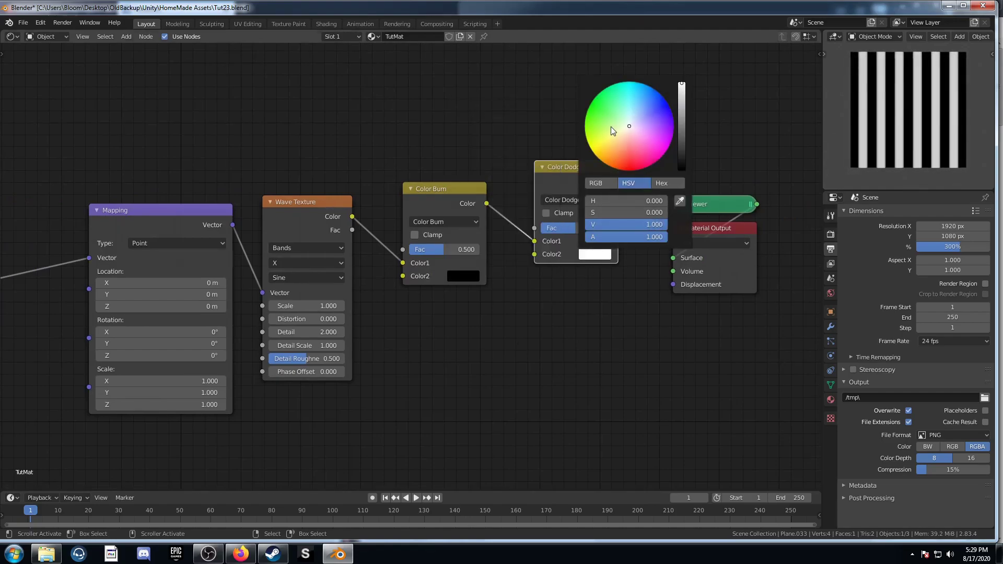
# Try a factor of 0.367 on the Color Burn node and undo that change.
pyautogui.scroll(5, 902, 121)
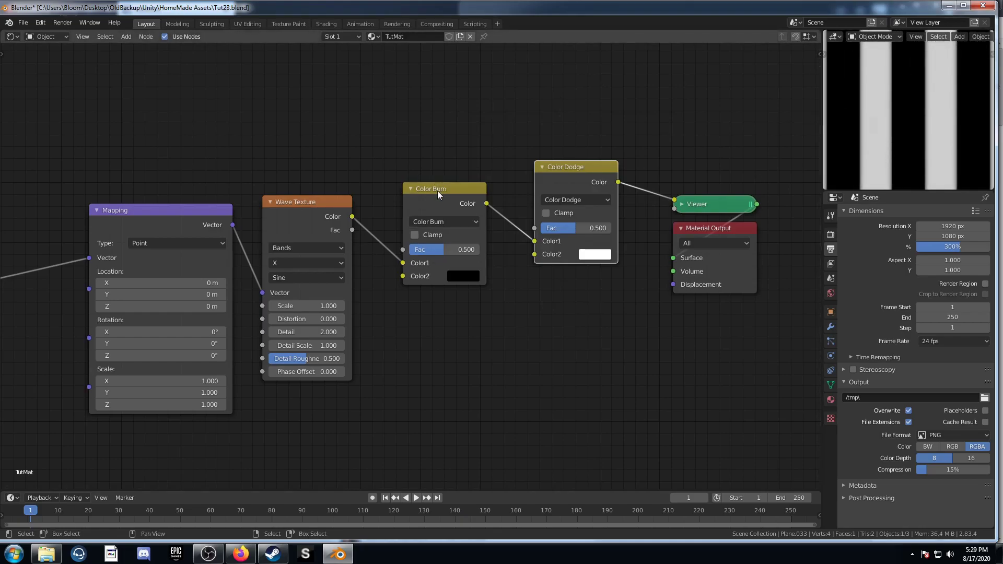
pyautogui.moveTo(437, 190); pyautogui.dragTo(450, 186)
pyautogui.moveTo(464, 243)
pyautogui.mouseDown()
pyautogui.moveTo(482, 244)
pyautogui.moveTo(450, 244)
pyautogui.moveTo(486, 243)
pyautogui.moveTo(454, 243)
pyautogui.mouseUp()
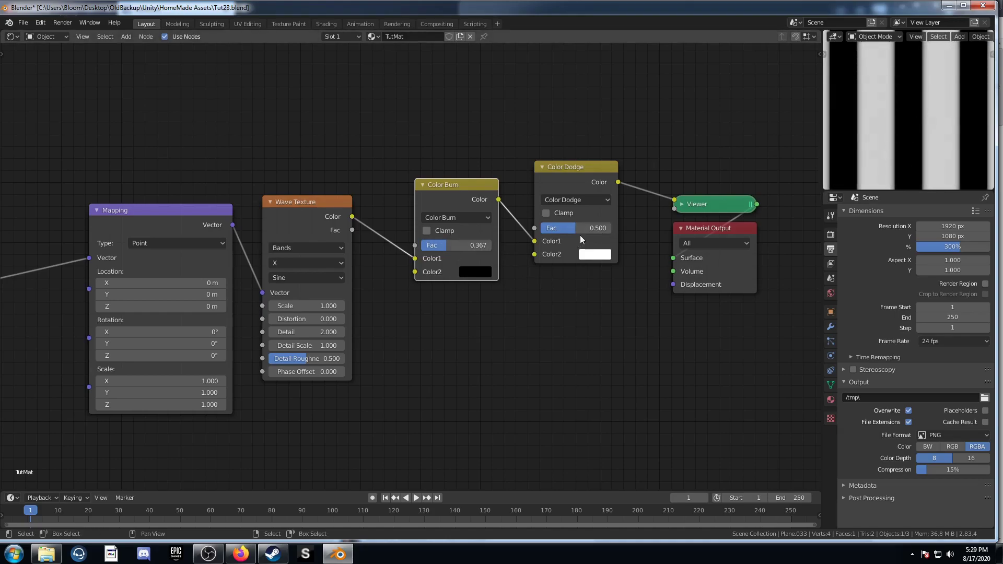
pyautogui.hotkey('ctrl', 'z')
# Try Color Dodge factors of 0.292, 1.000 and 0.000 while checking the stripe edges up close, and undo the factor changes.
pyautogui.moveTo(586, 230)
pyautogui.mouseDown()
pyautogui.moveTo(623, 231)
pyautogui.moveTo(557, 227)
pyautogui.moveTo(578, 223)
pyautogui.mouseUp()
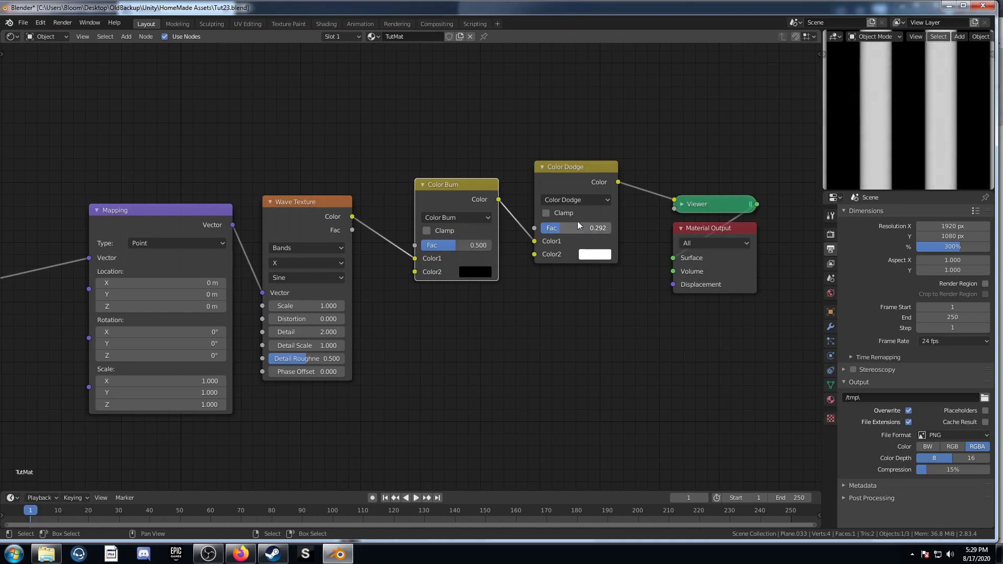
pyautogui.scroll(8, 880, 131)
pyautogui.scroll(-3, 867, 134)
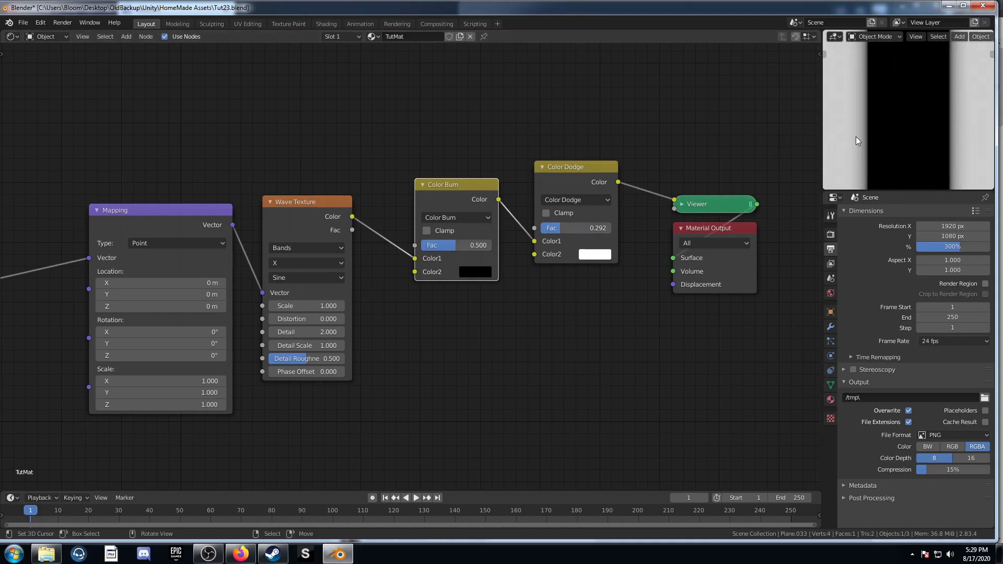
pyautogui.moveTo(606, 224)
pyautogui.mouseDown()
pyautogui.moveTo(564, 224)
pyautogui.moveTo(613, 225)
pyautogui.mouseUp()
pyautogui.scroll(-3, 929, 119)
pyautogui.scroll(3, 847, 121)
pyautogui.scroll(1, 848, 123)
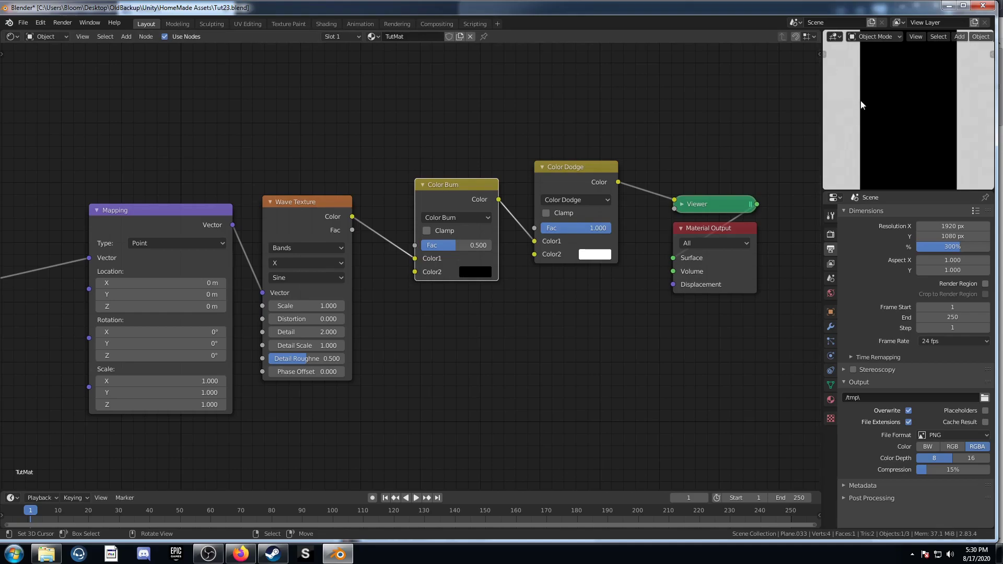
pyautogui.scroll(-3, 609, 309)
pyautogui.hotkey('ctrl', 'z')
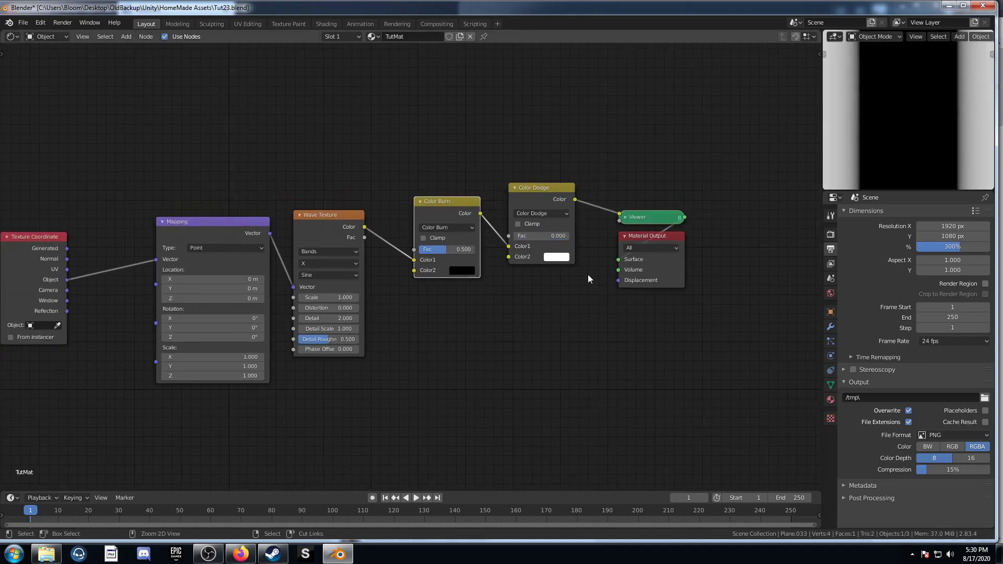
pyautogui.scroll(-1, 496, 317)
pyautogui.hotkey('ctrl', 'z')
pyautogui.hotkey('ctrl', 'z')
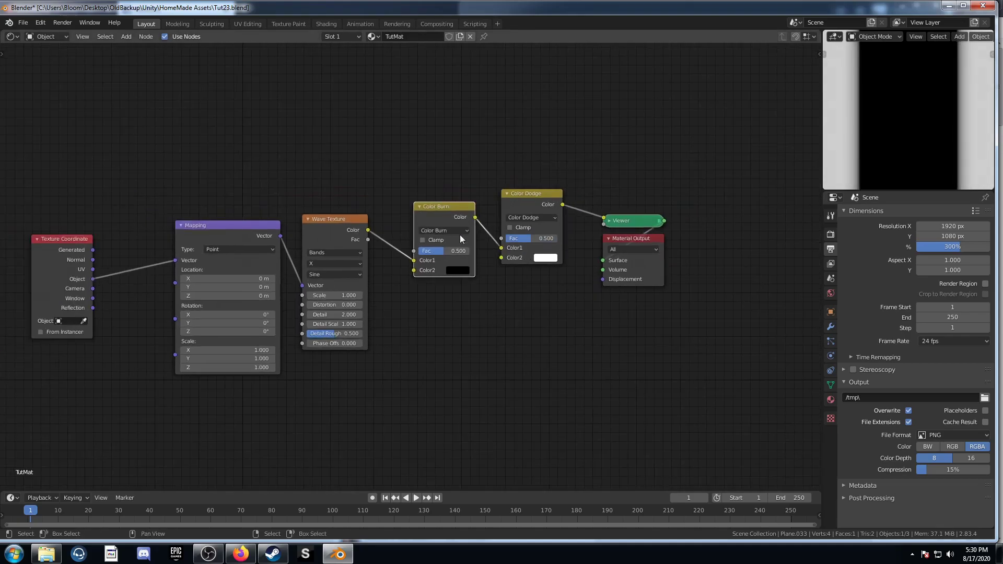
# Slightly adjust the positions of the Color Burn and Color Dodge nodes to tidy the node layout.
pyautogui.scroll(2, 502, 313)
pyautogui.moveTo(506, 317); pyautogui.dragTo(596, 319, button='middle')
pyautogui.moveTo(532, 200); pyautogui.dragTo(532, 194)
pyautogui.moveTo(632, 188); pyautogui.dragTo(635, 188)
# Try a Z rotation of 45° in the Mapping node and set it back to 0°.
pyautogui.moveTo(480, 379); pyautogui.dragTo(571, 351, button='middle')
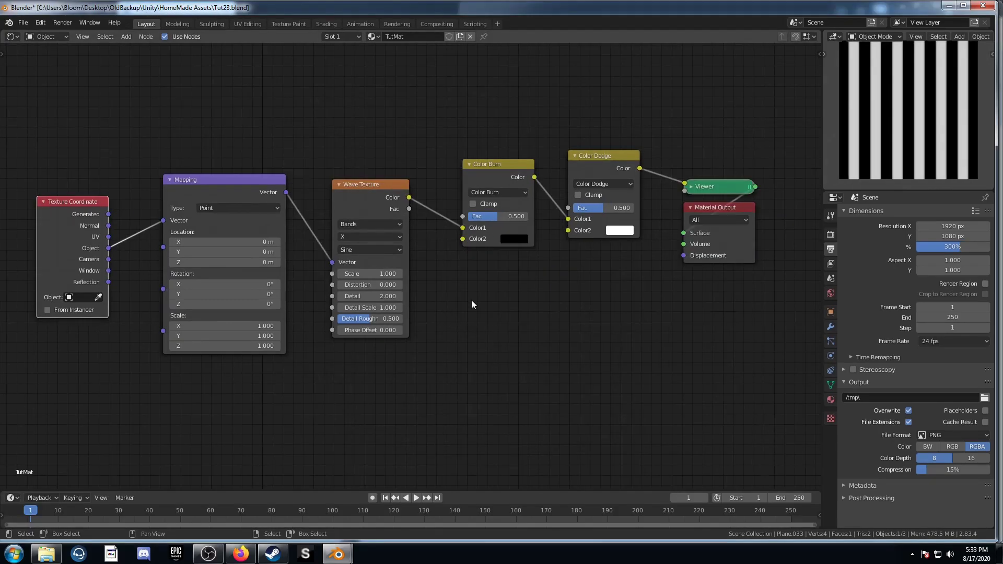
pyautogui.moveTo(466, 303); pyautogui.dragTo(469, 302, button='middle')
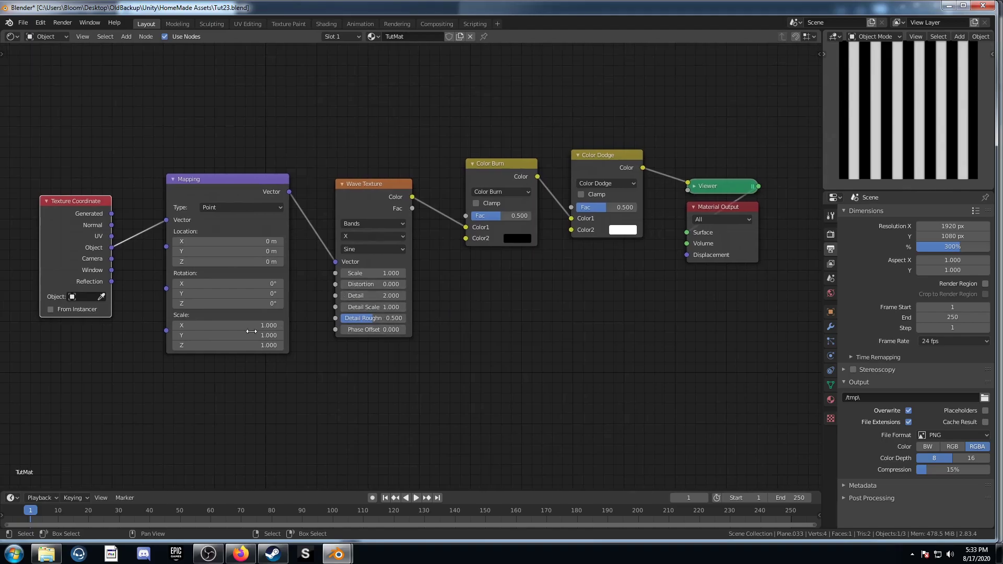
pyautogui.click(227, 301)
pyautogui.write('45')
pyautogui.press('Return')
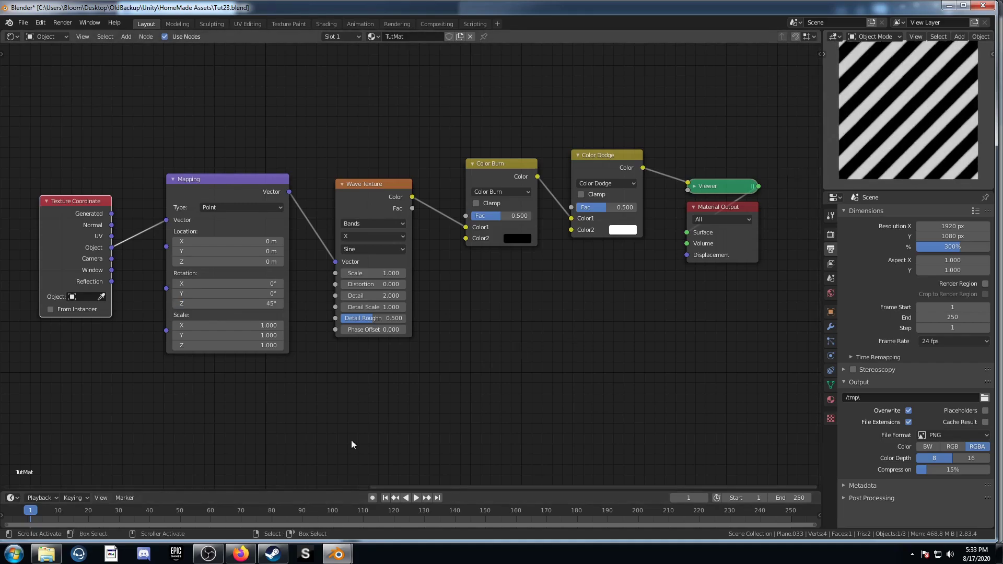
pyautogui.click(239, 305)
pyautogui.write('0')
pyautogui.press('Return')
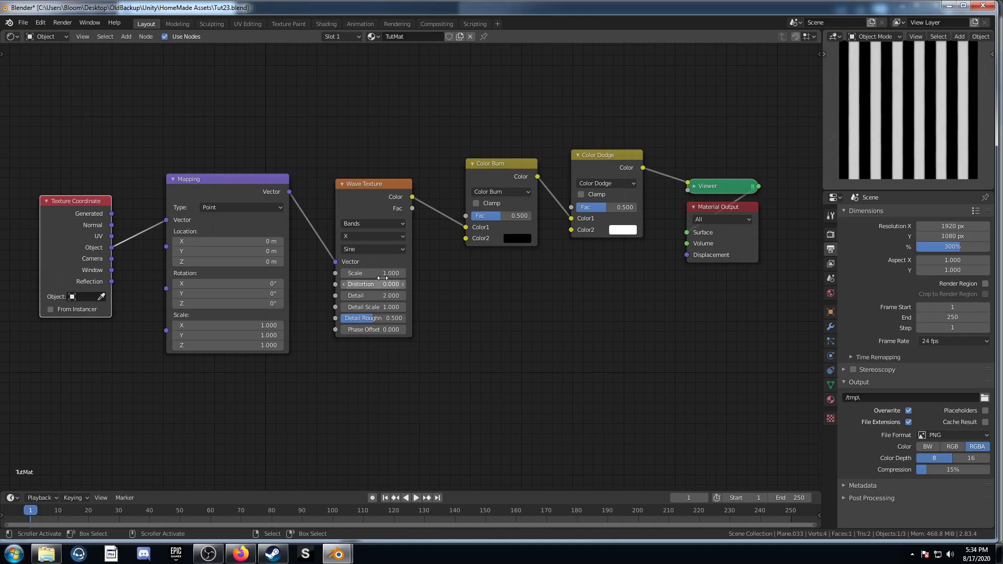
# Set the Wave Texture's bands direction to Diagonal.
pyautogui.scroll(3, 361, 285)
pyautogui.click(392, 238)
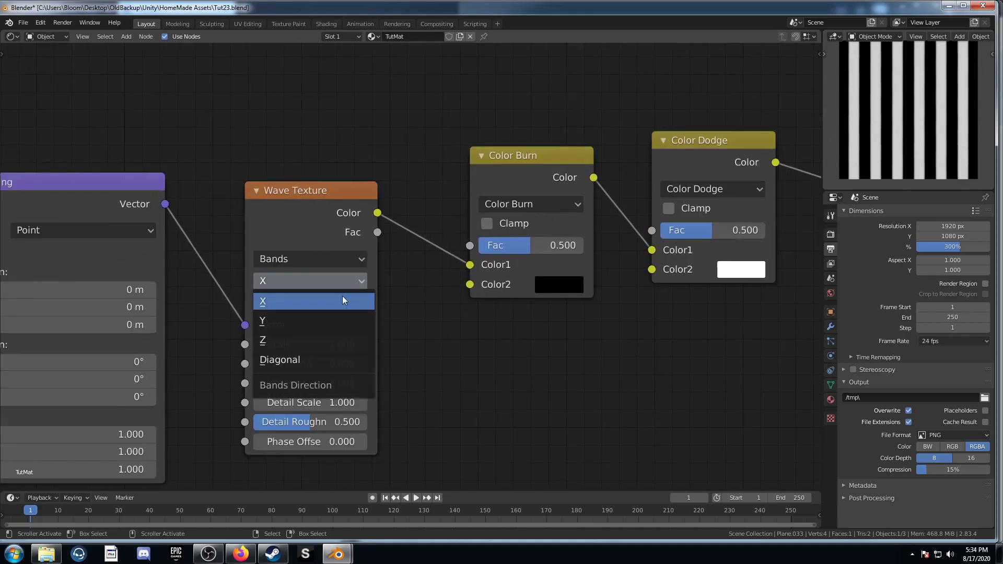
pyautogui.click(315, 359)
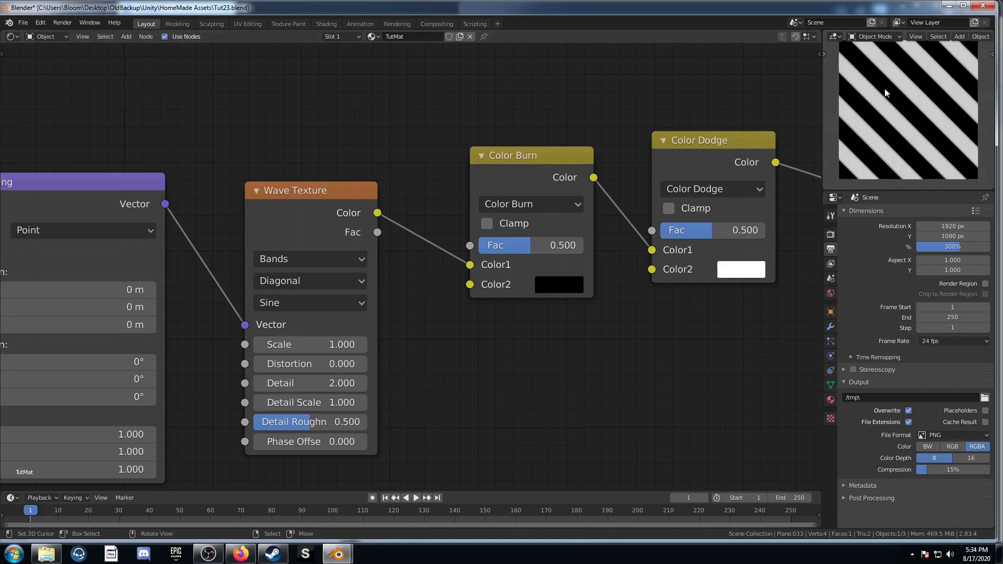
# Try the Saw wave profile on the Wave Texture while checking the stripe edges up close, and settle on Triangle.
pyautogui.scroll(-2, 368, 345)
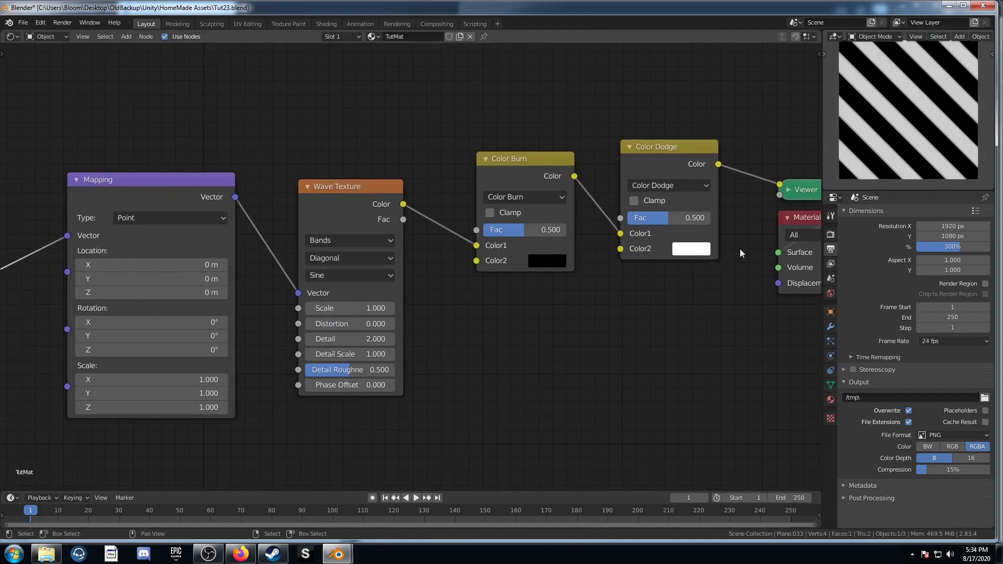
pyautogui.scroll(3, 894, 113)
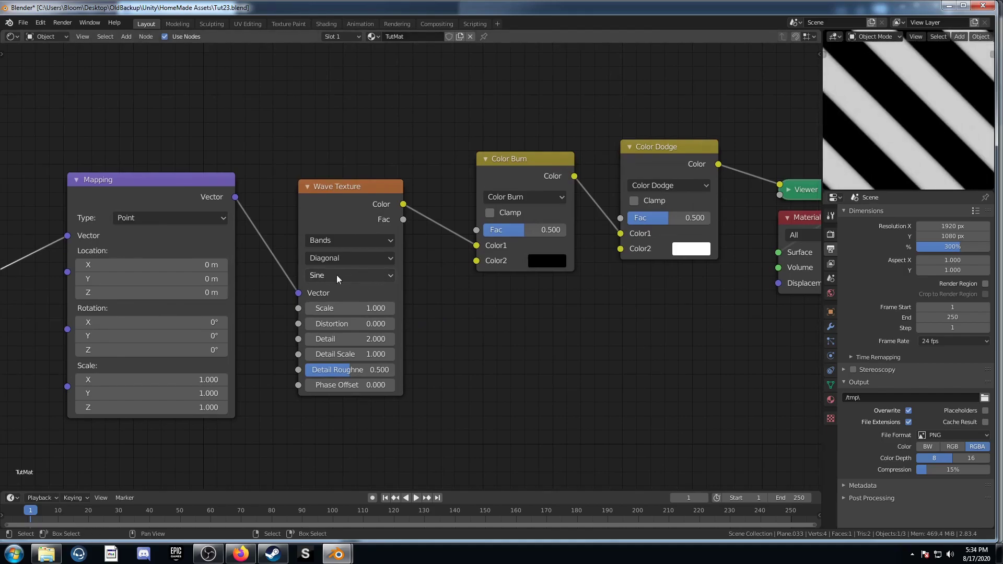
pyautogui.scroll(2, 868, 153)
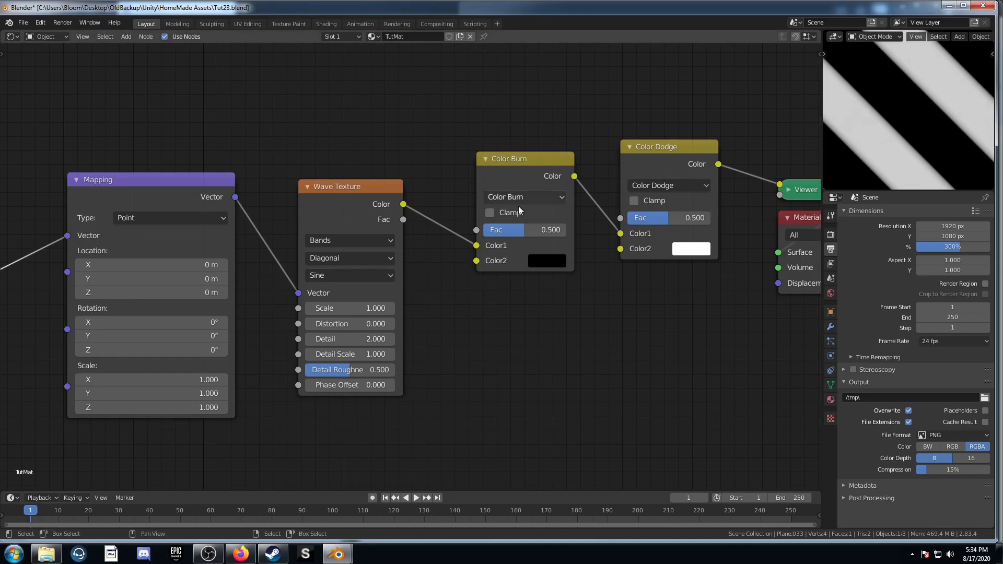
pyautogui.click(356, 276)
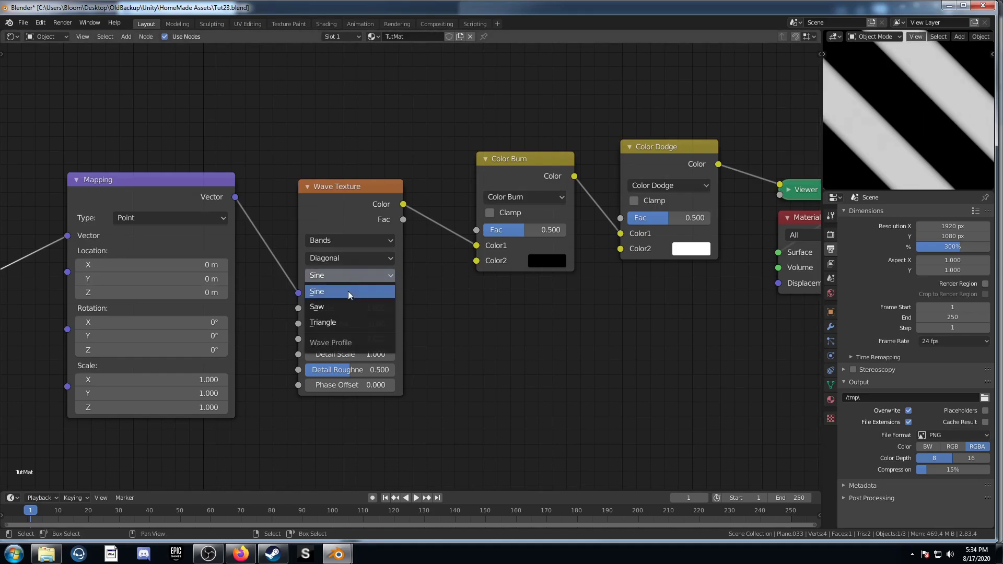
pyautogui.click(343, 307)
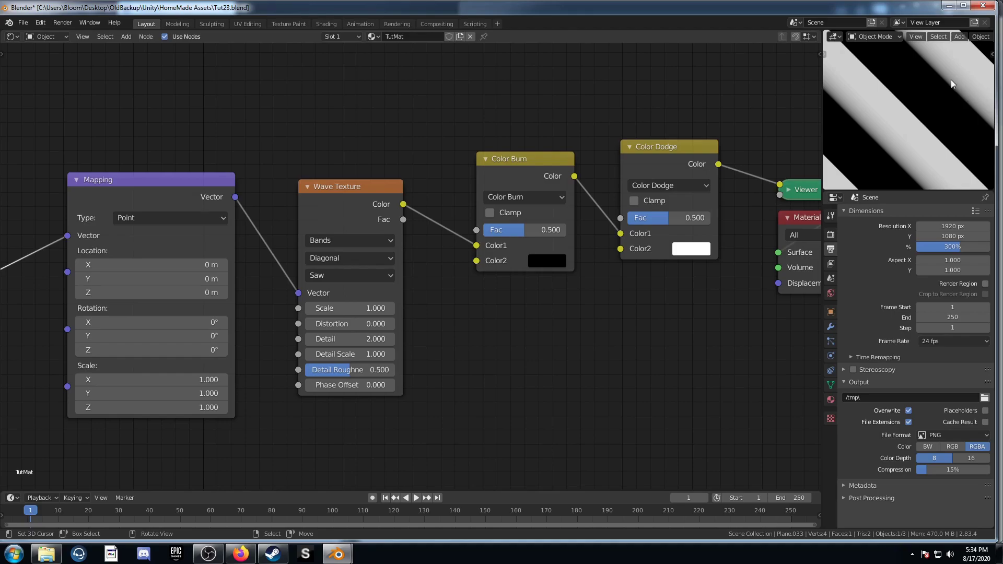
pyautogui.click(363, 275)
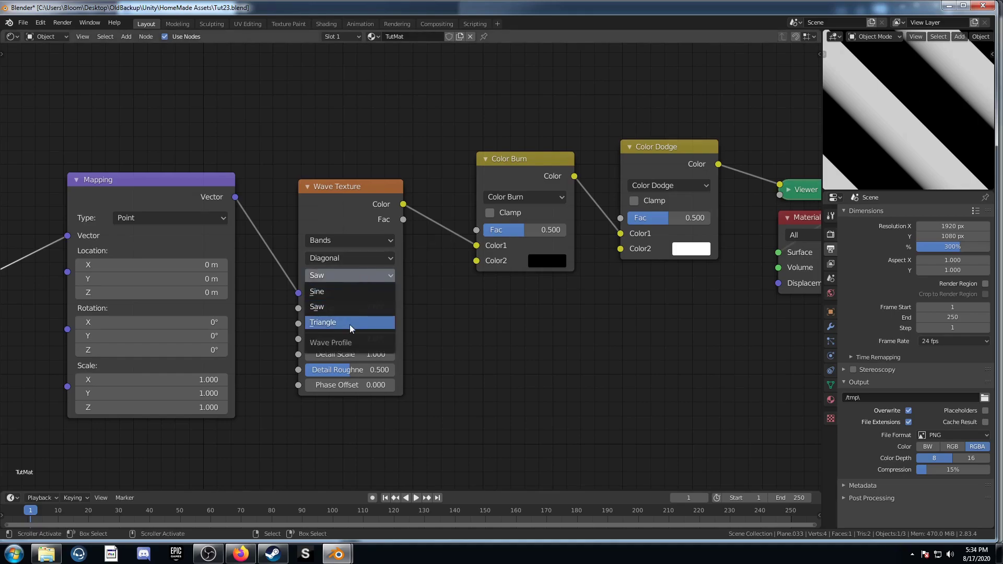
pyautogui.click(350, 324)
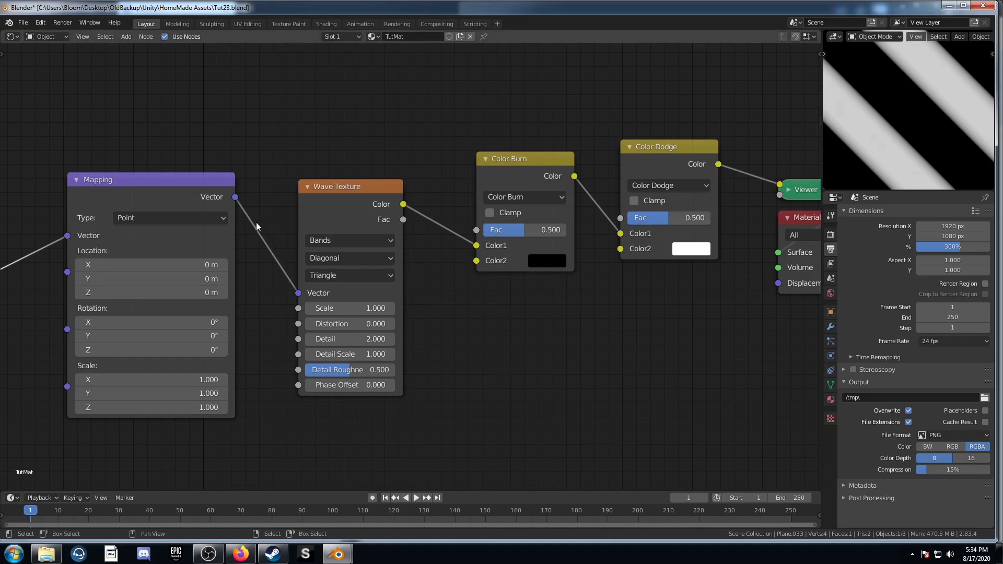
pyautogui.moveTo(362, 200); pyautogui.dragTo(363, 182)
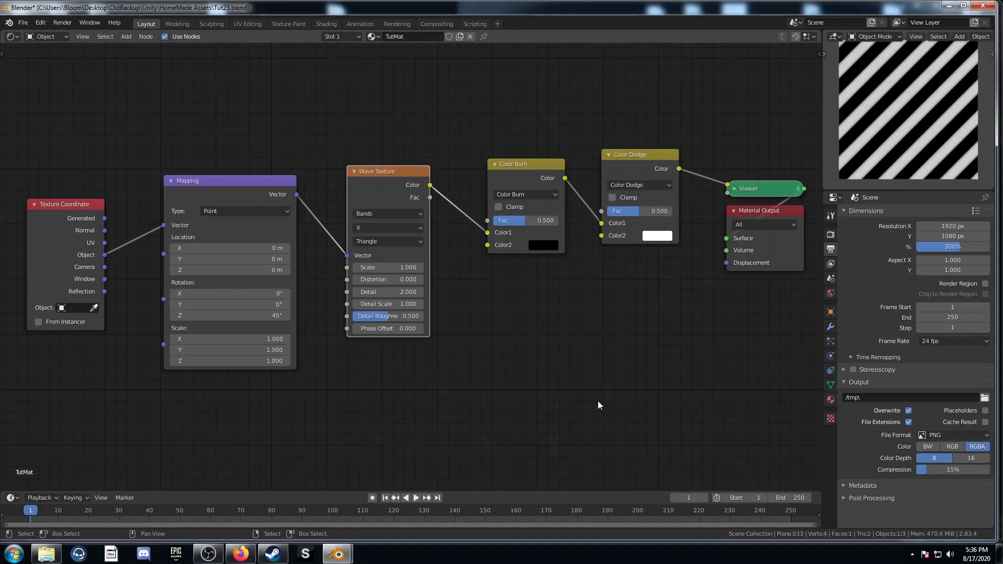
# Set the Z rotation in the Mapping node to 0°.
pyautogui.moveTo(308, 288); pyautogui.dragTo(353, 272, button='middle')
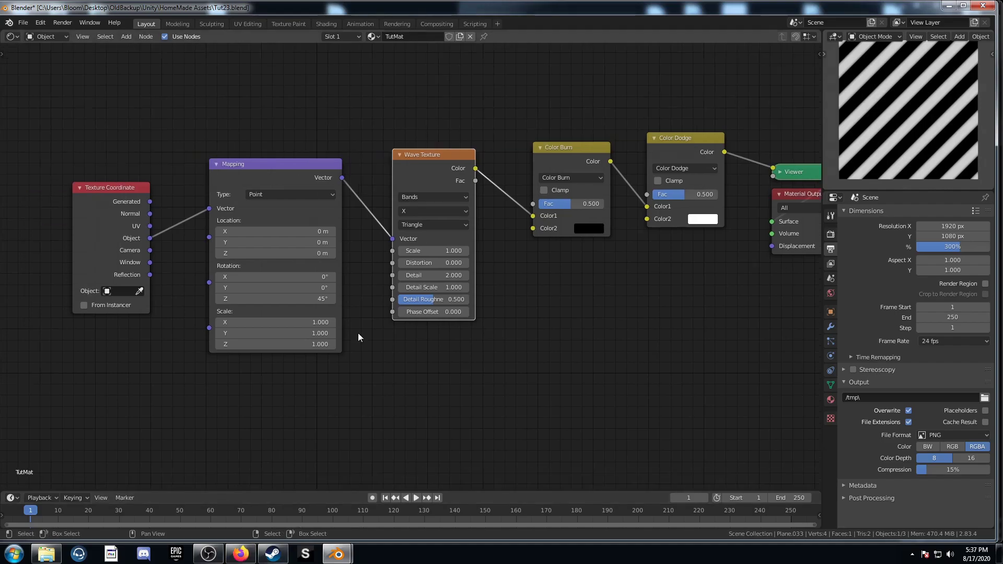
pyautogui.moveTo(386, 359); pyautogui.dragTo(402, 362, button='middle')
pyautogui.click(320, 303)
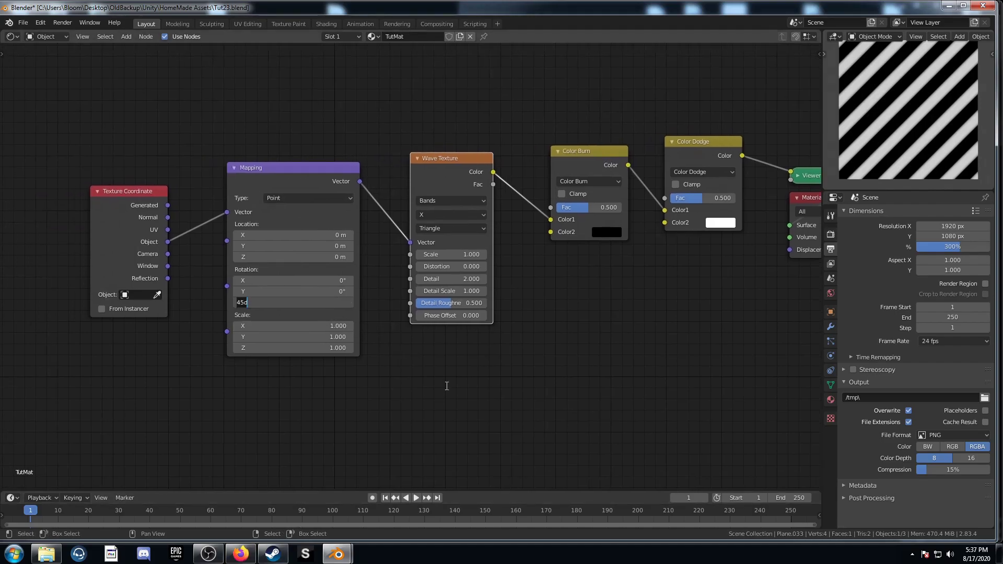
pyautogui.write('0')
pyautogui.press('Return')
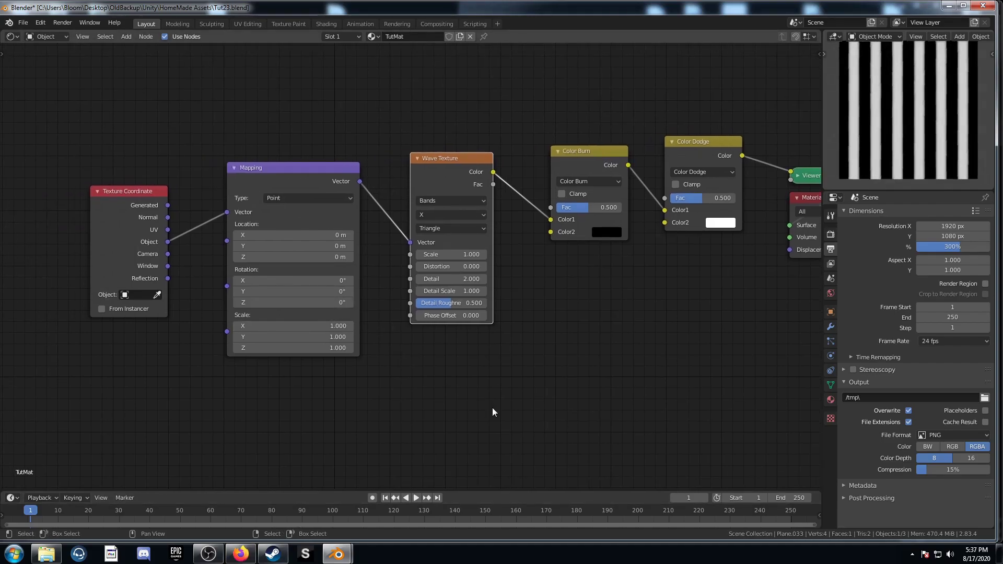
# Add a Gradient Texture node and insert it between the Mapping and Wave Texture nodes.
pyautogui.hotkey('shift', 'a')
pyautogui.click(398, 395)
pyautogui.write('a')
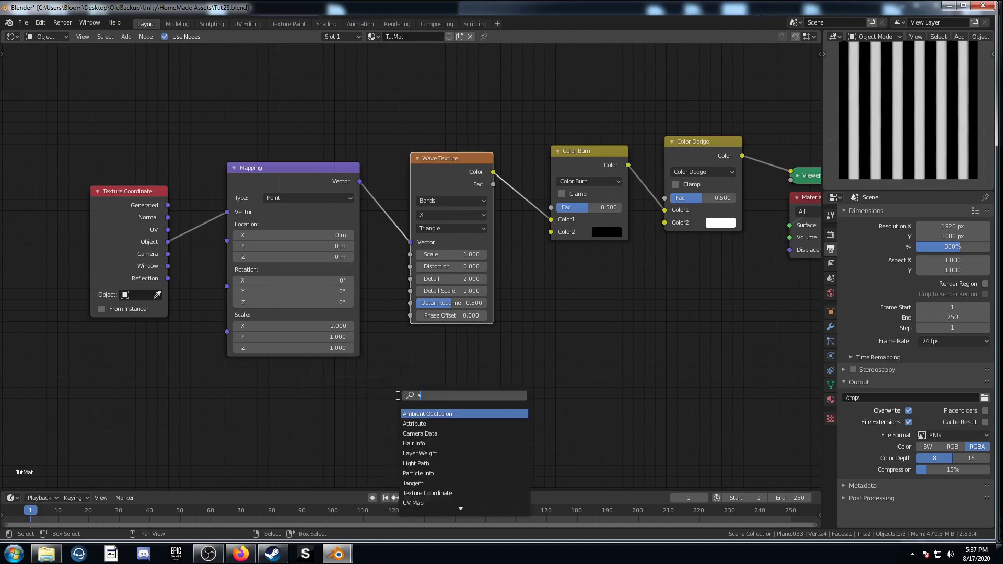
pyautogui.press('BackSpace')
pyautogui.write('grad')
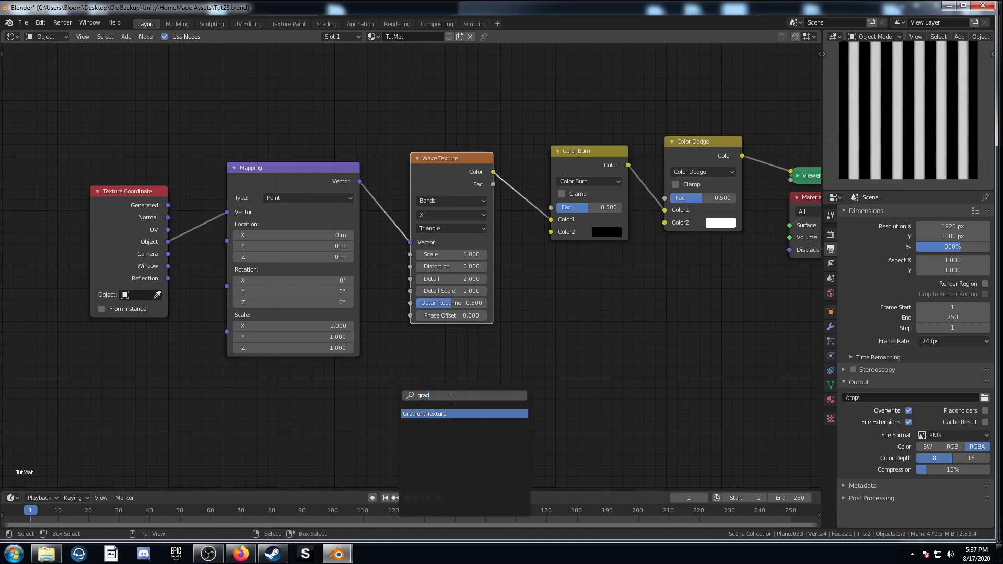
pyautogui.click(444, 413)
pyautogui.click(424, 250)
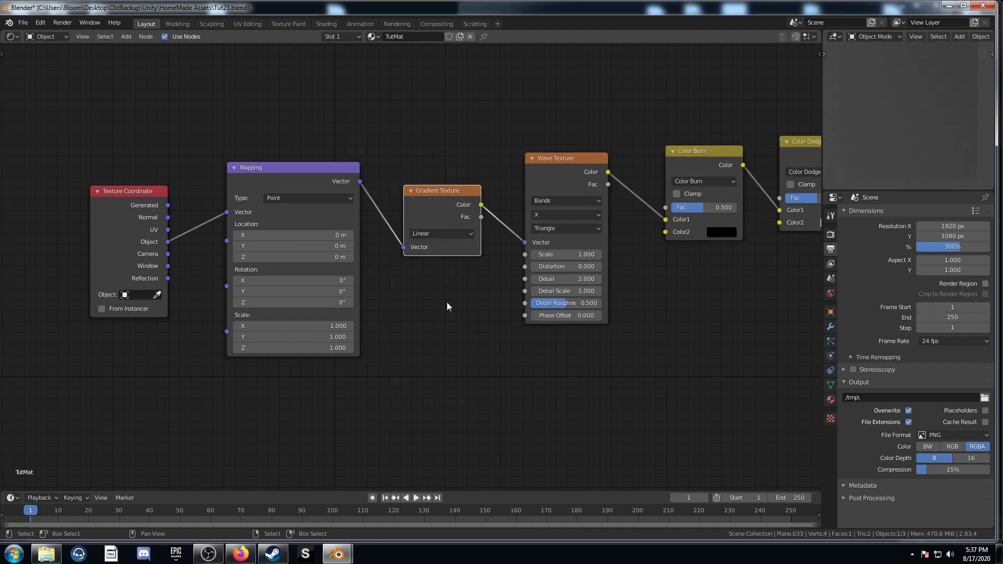
# Try the Spherical gradient type on the Gradient Texture and change it to Quadratic sphere.
pyautogui.moveTo(449, 334); pyautogui.dragTo(393, 356, button='middle')
pyautogui.click(411, 257)
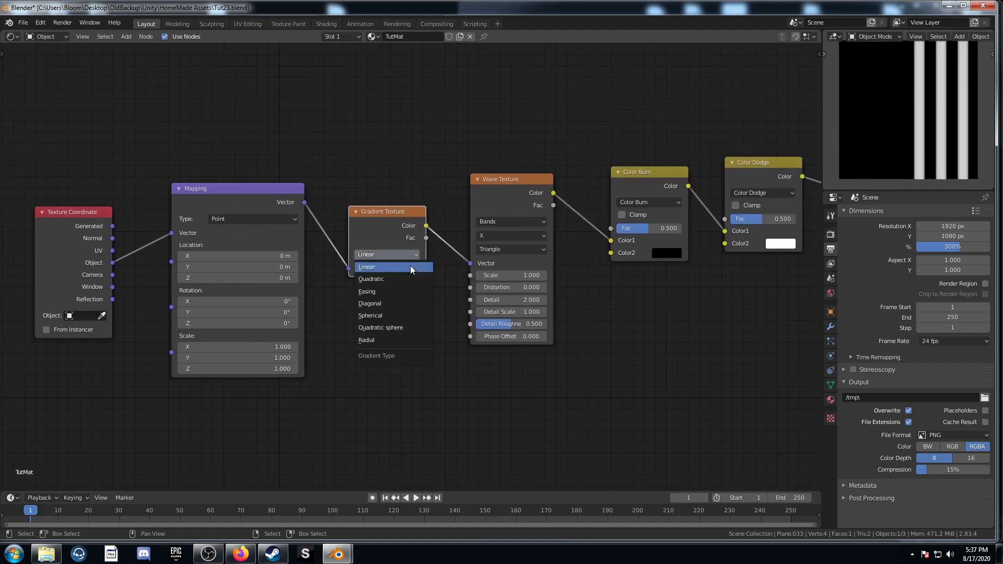
pyautogui.click(407, 315)
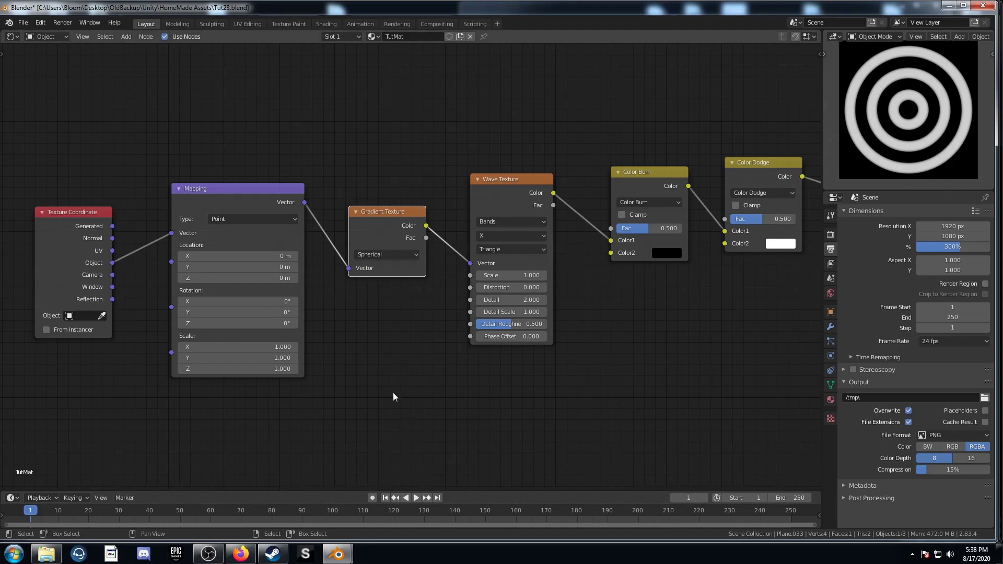
pyautogui.moveTo(388, 242); pyautogui.dragTo(388, 242)
pyautogui.click(389, 252)
pyautogui.click(380, 327)
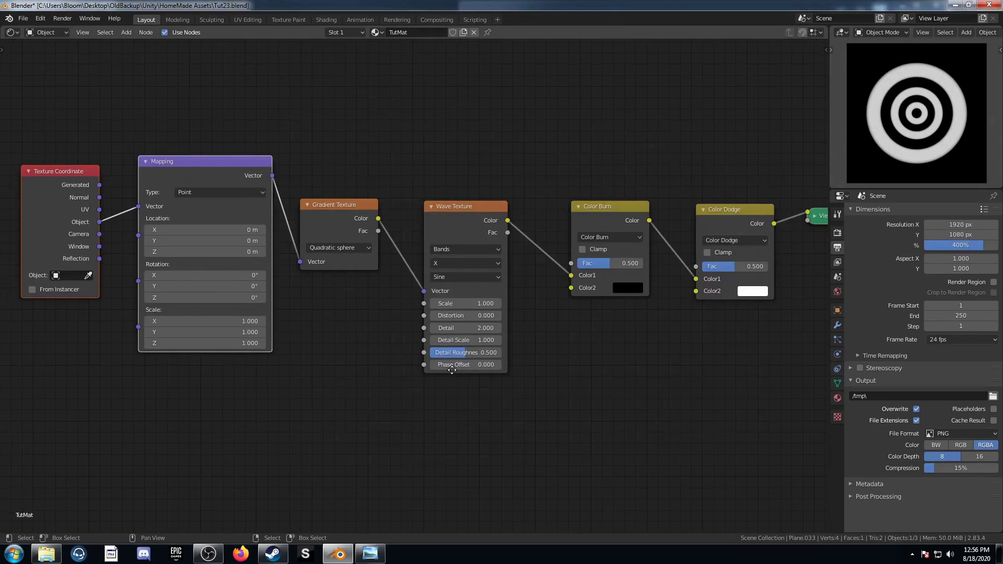
# Delete the Gradient Texture node and connect the Mapping node's Vector output directly to the Wave Texture's Vector input.
pyautogui.moveTo(489, 194); pyautogui.dragTo(515, 178)
pyautogui.moveTo(538, 211); pyautogui.dragTo(515, 284, button='middle')
pyautogui.moveTo(501, 265); pyautogui.dragTo(477, 262)
pyautogui.moveTo(350, 270); pyautogui.dragTo(375, 383)
pyautogui.press('x')
pyautogui.moveTo(278, 237); pyautogui.dragTo(436, 335)
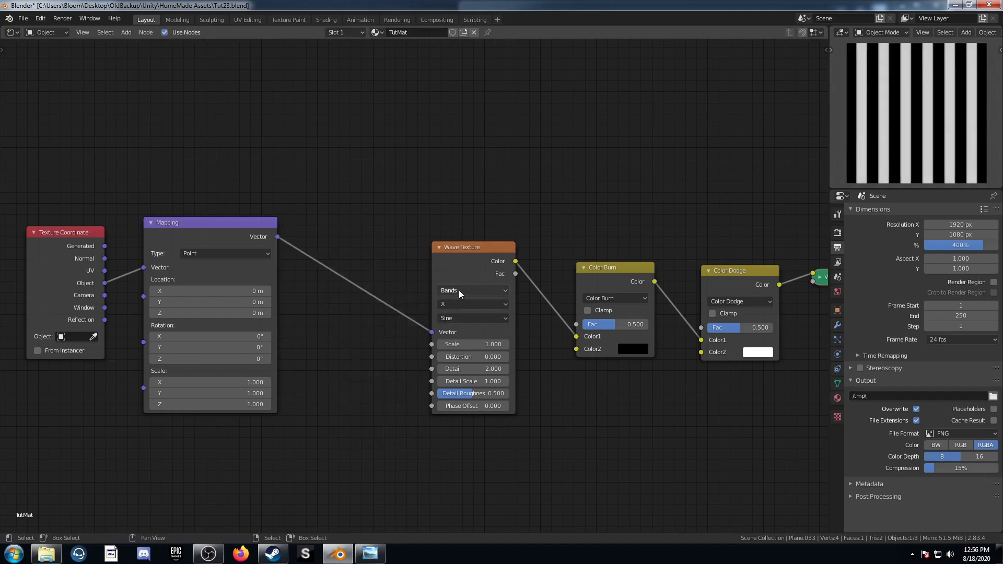
# Set the Wave Texture's type to Rings and its rings direction to Spherical.
pyautogui.click(456, 291)
pyautogui.click(468, 316)
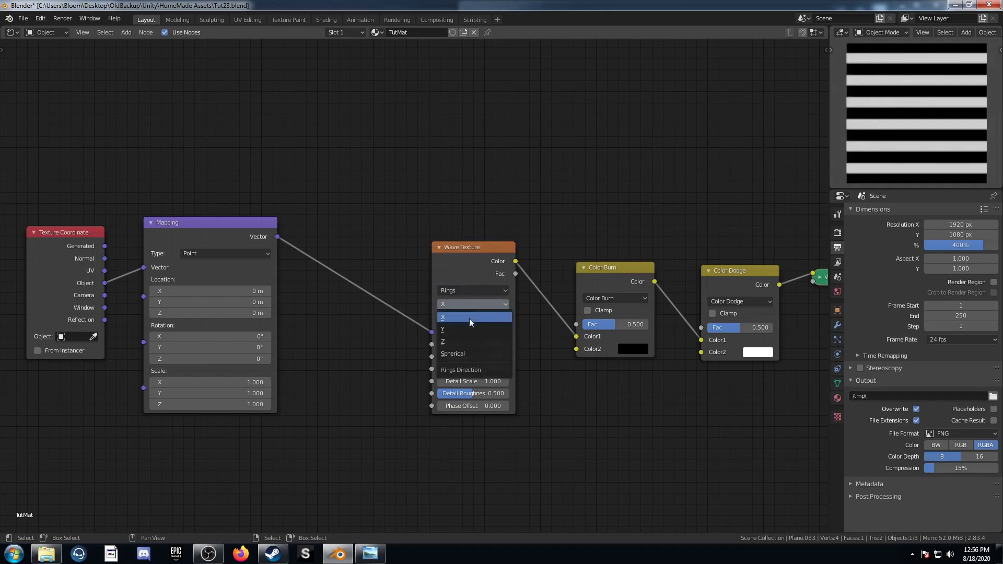
pyautogui.click(457, 353)
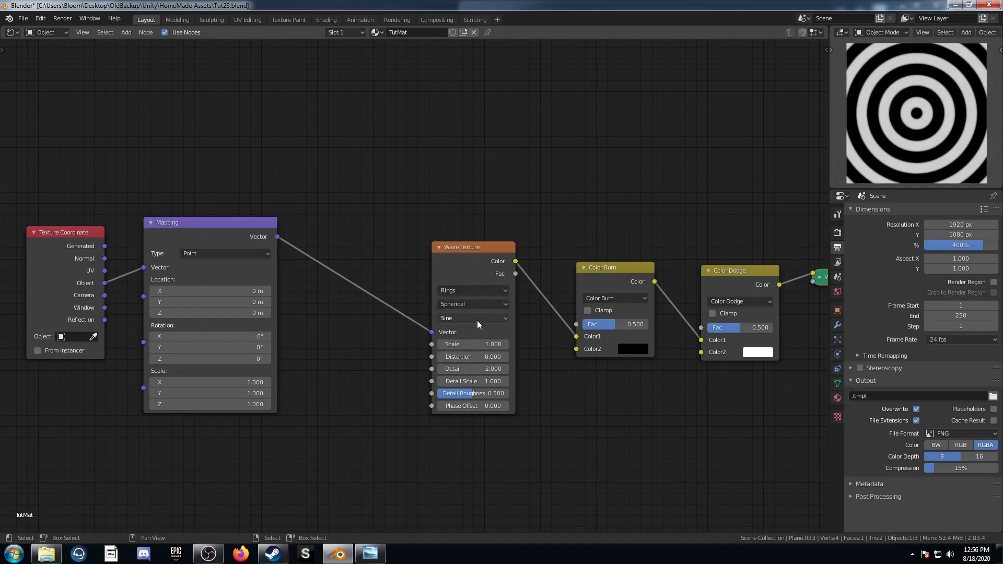
# Cycle the rings' wave profile through Saw and Triangle and back to Sine to compare the results.
pyautogui.keyDown('ctrl'); pyautogui.scroll(-1, 477, 320); pyautogui.keyUp('ctrl')
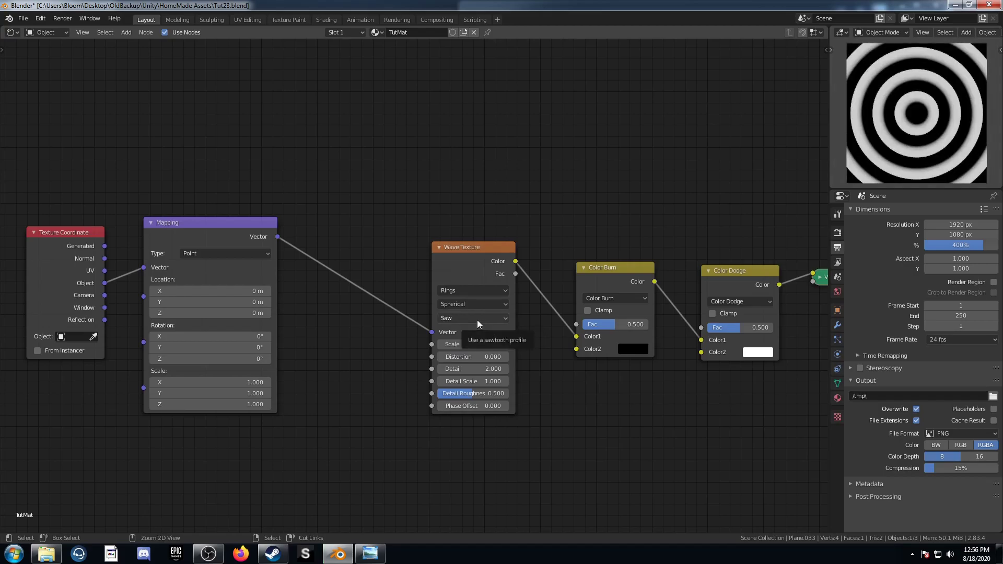
pyautogui.keyDown('ctrl'); pyautogui.scroll(-1, 478, 320); pyautogui.keyUp('ctrl')
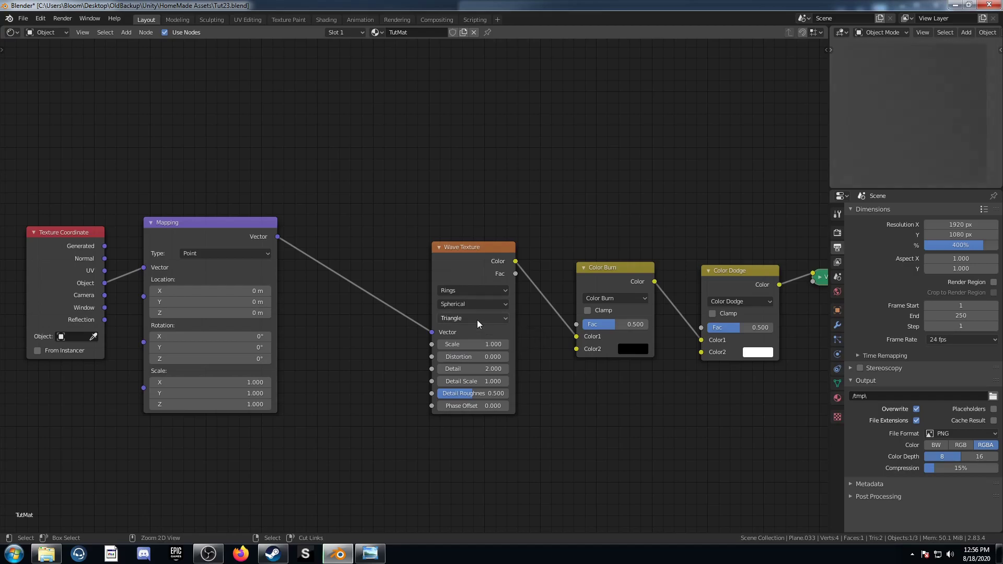
pyautogui.keyDown('ctrl'); pyautogui.scroll(-1, 477, 320); pyautogui.keyUp('ctrl')
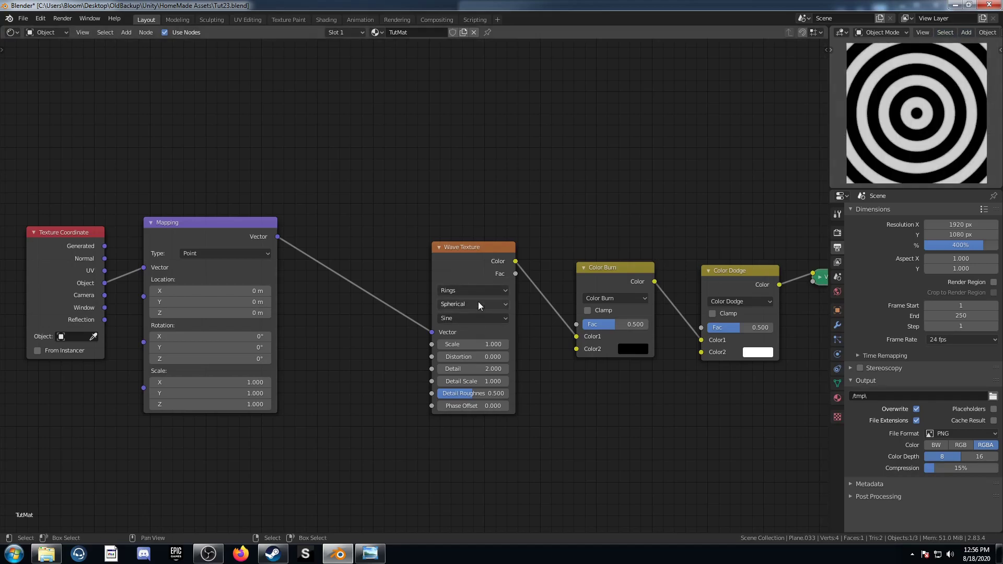
pyautogui.moveTo(478, 253); pyautogui.dragTo(444, 236)
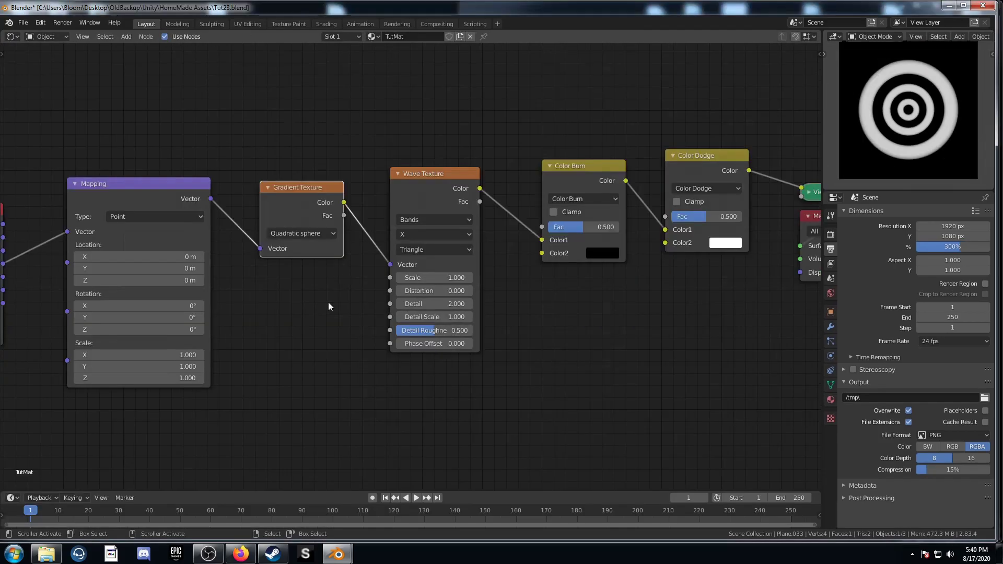
# Set the Gradient Texture's gradient type to Radial.
pyautogui.scroll(1, 324, 350)
pyautogui.click(318, 236)
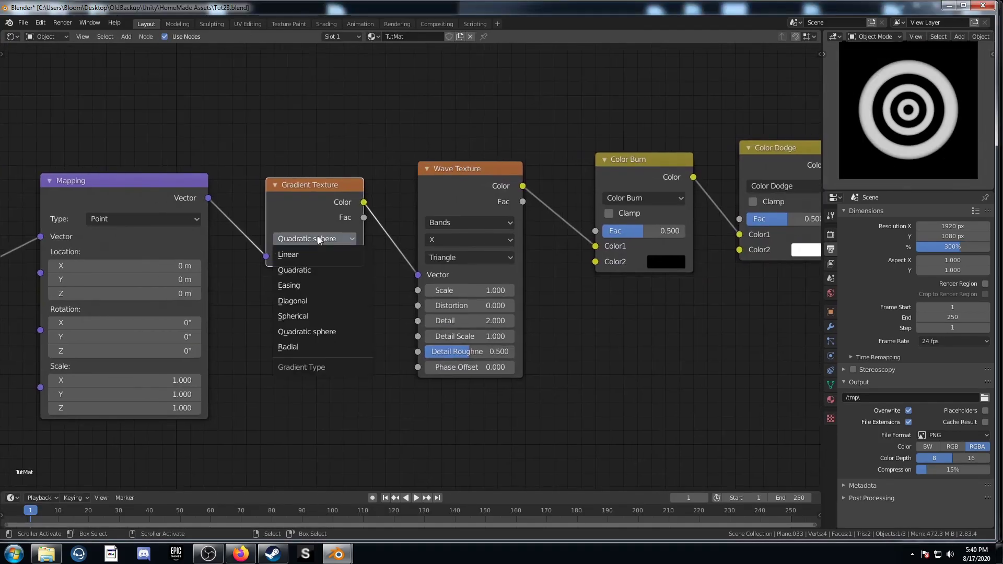
pyautogui.click(337, 347)
# Set the Wave Texture's scale to 1.25, and double it to 2.5 for more radial stripes.
pyautogui.moveTo(400, 350); pyautogui.dragTo(347, 357, button='middle')
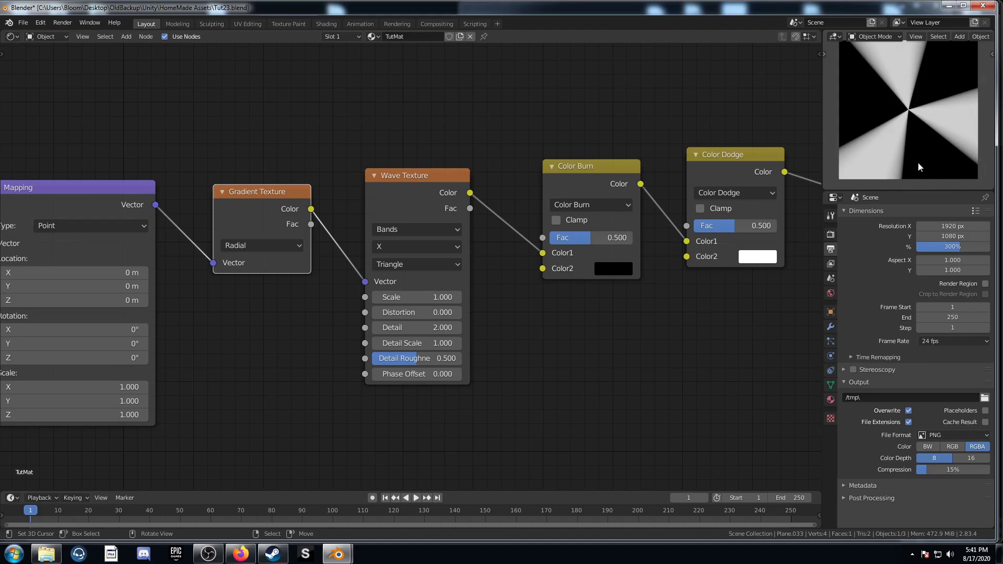
pyautogui.click(414, 298)
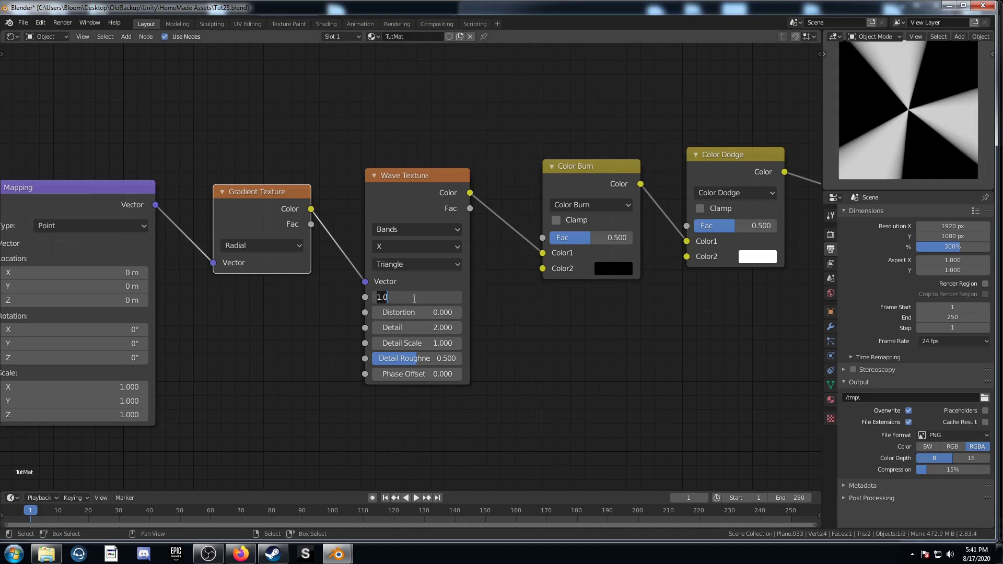
pyautogui.write('1.25')
pyautogui.press('Return')
pyautogui.click(428, 301)
pyautogui.click(425, 297)
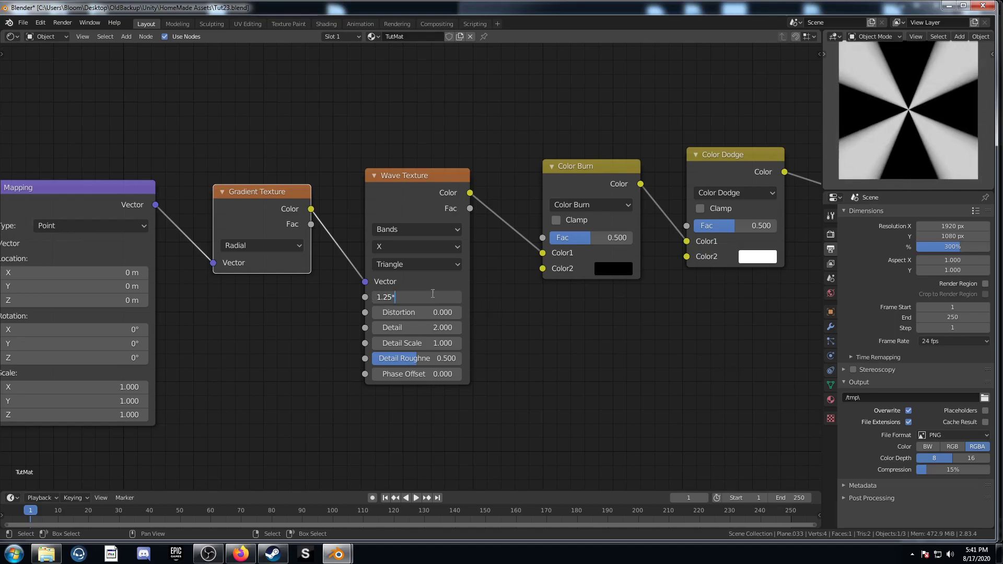
pyautogui.write('*2')
pyautogui.press('Return')
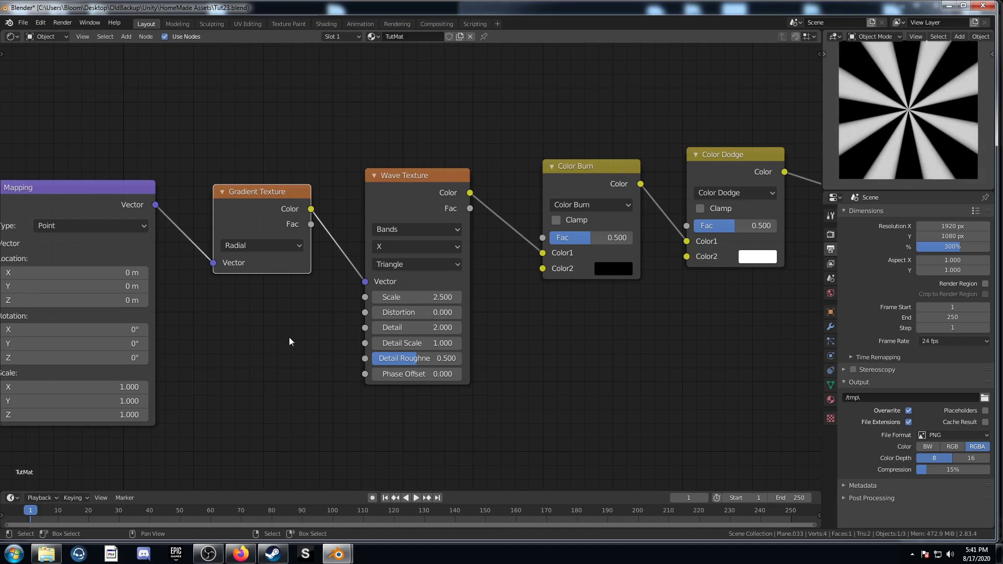
# Try shifting the X location in the Mapping node and undo the change.
pyautogui.scroll(-4, 372, 371)
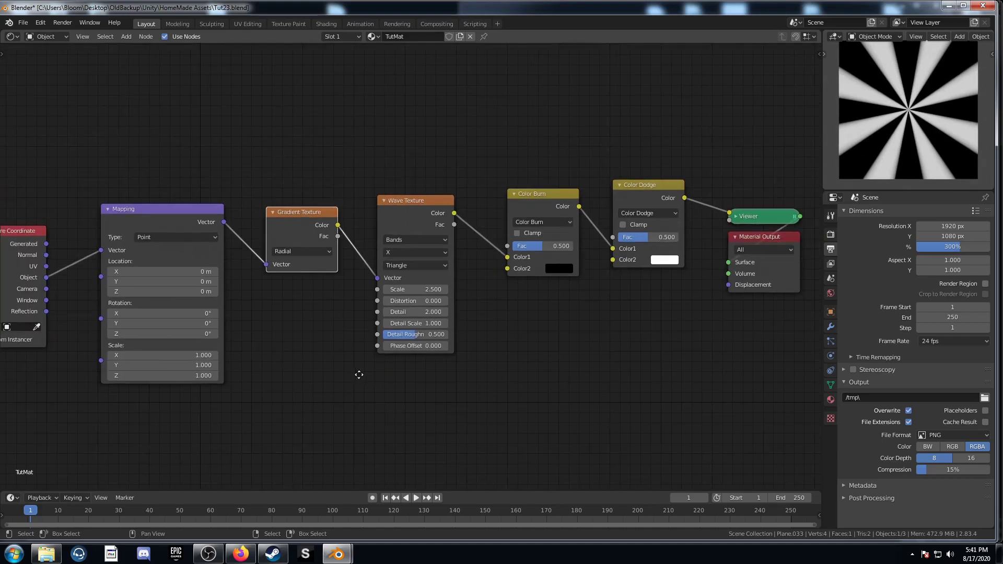
pyautogui.moveTo(357, 374); pyautogui.dragTo(386, 375, button='middle')
pyautogui.moveTo(616, 358); pyautogui.dragTo(615, 359, button='middle')
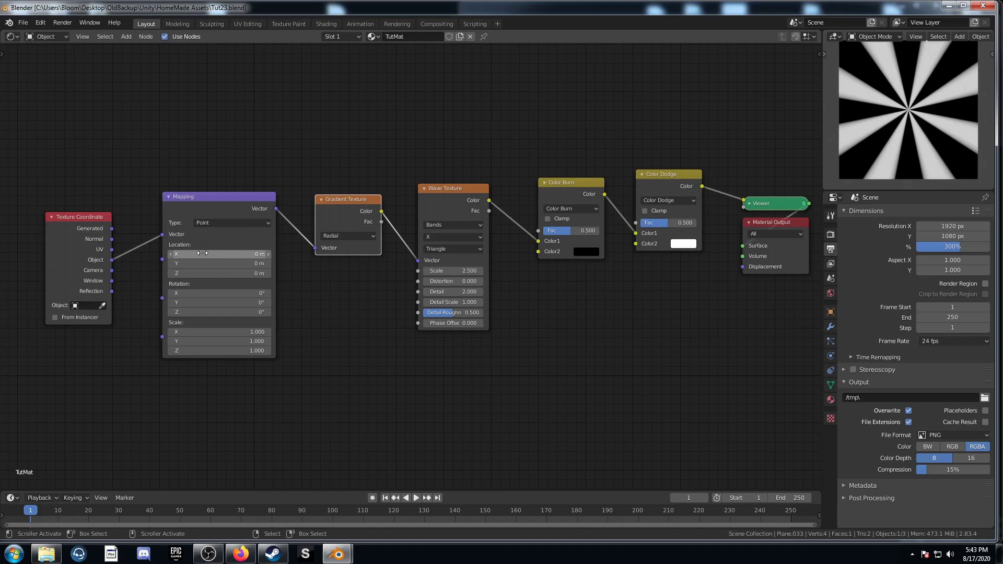
pyautogui.moveTo(210, 255)
pyautogui.mouseDown()
pyautogui.moveTo(267, 254)
pyautogui.moveTo(195, 255)
pyautogui.mouseUp()
pyautogui.hotkey('ctrl', 'z')
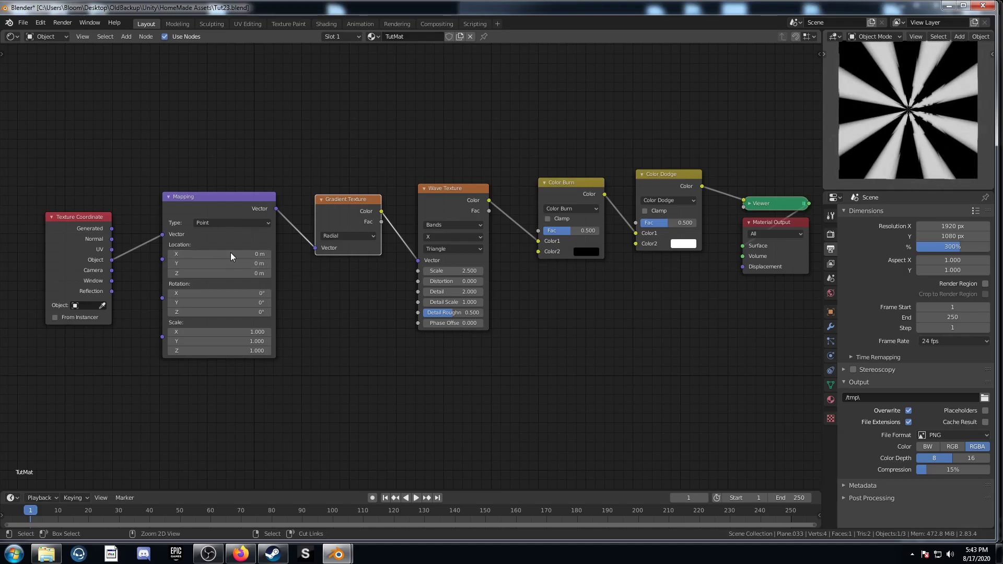
# Set the Mapping node's X and Y locations to 1 m each to move the centre of the rays.
pyautogui.click(223, 255)
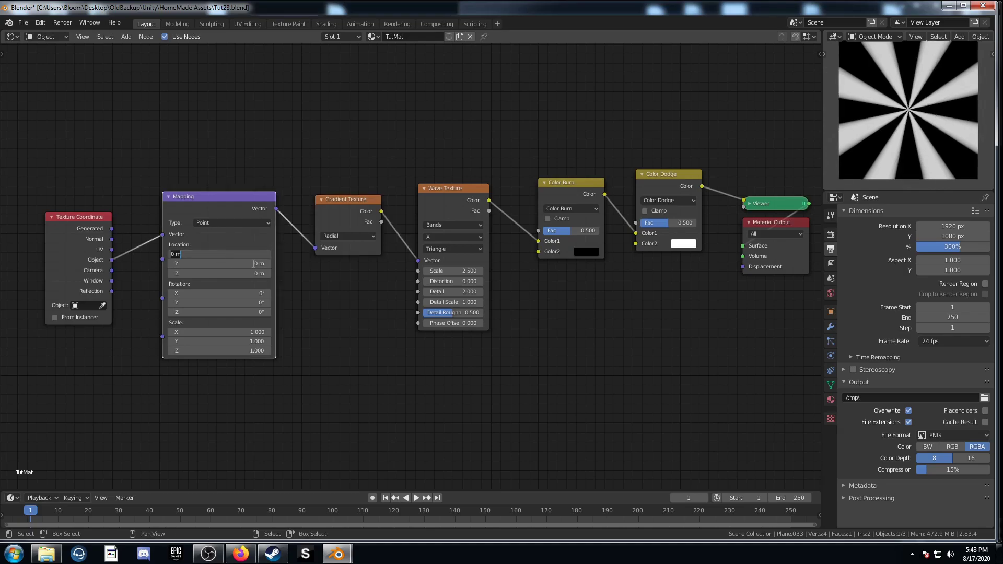
pyautogui.write('1')
pyautogui.press('Tab')
pyautogui.write('1')
pyautogui.press('Return')
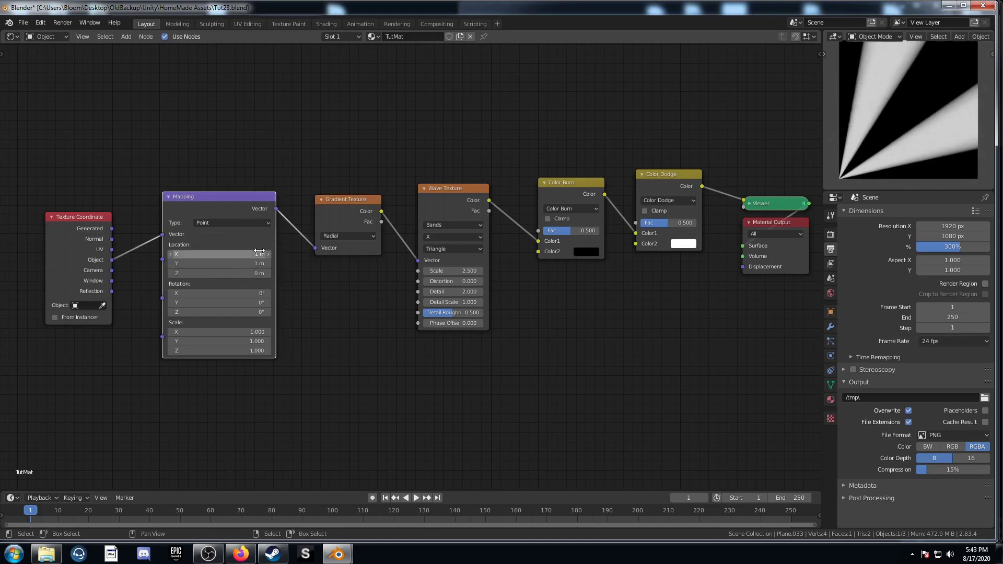
pyautogui.scroll(3, 267, 286)
pyautogui.moveTo(261, 321); pyautogui.dragTo(278, 317, button='middle')
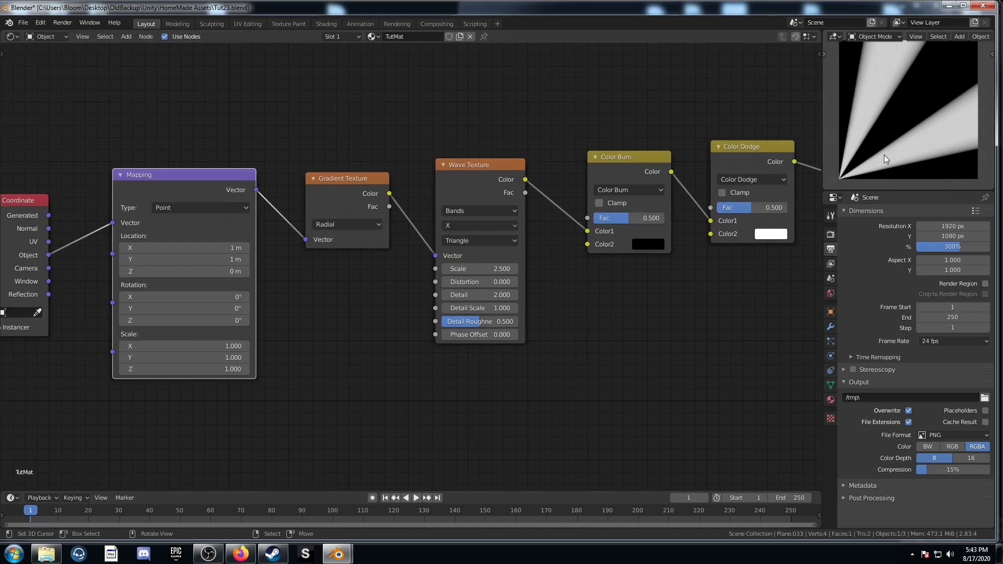
# Try a Wave Texture scale of 5 for more rays and undo the change.
pyautogui.click(486, 269)
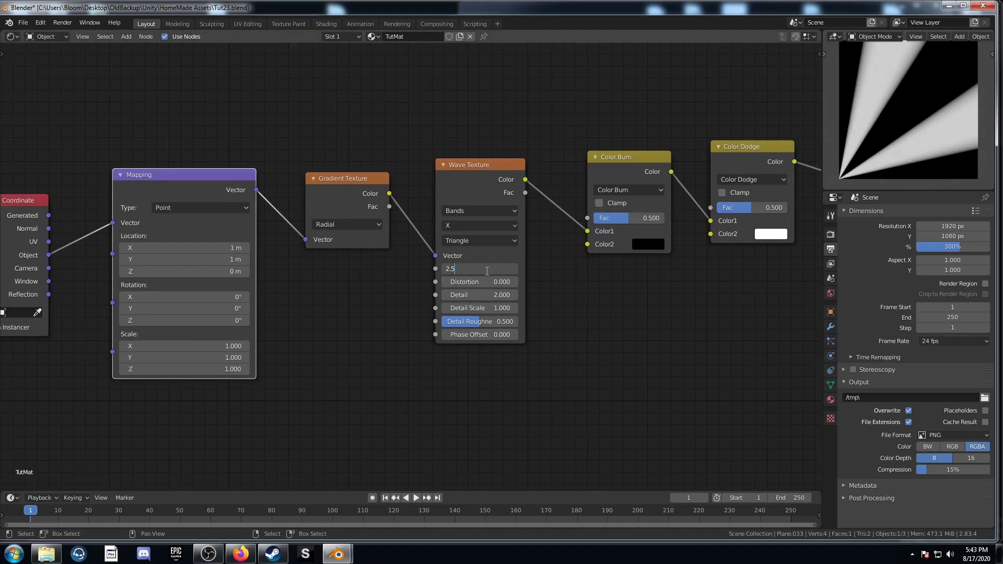
pyautogui.press('Return')
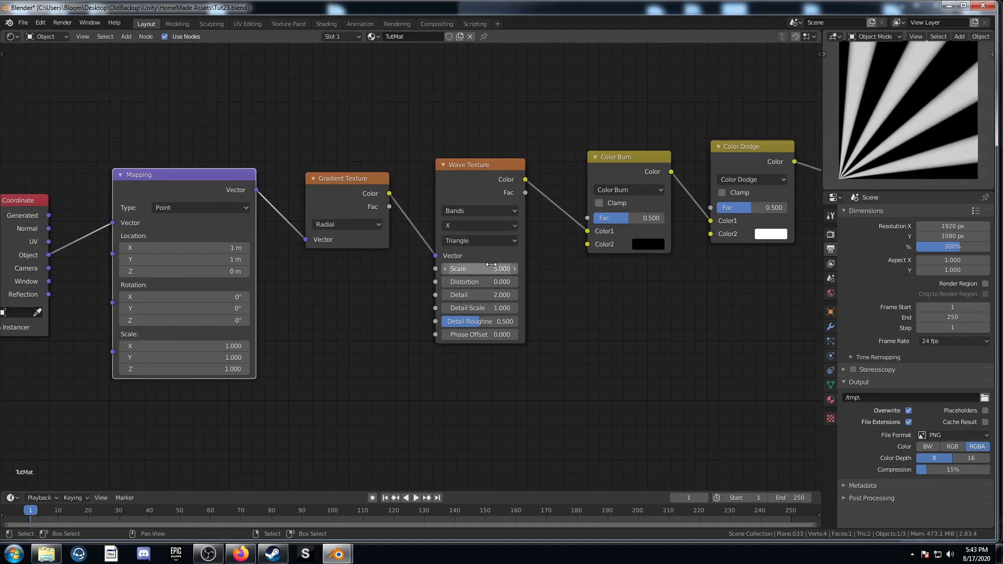
pyautogui.hotkey('ctrl', 'z')
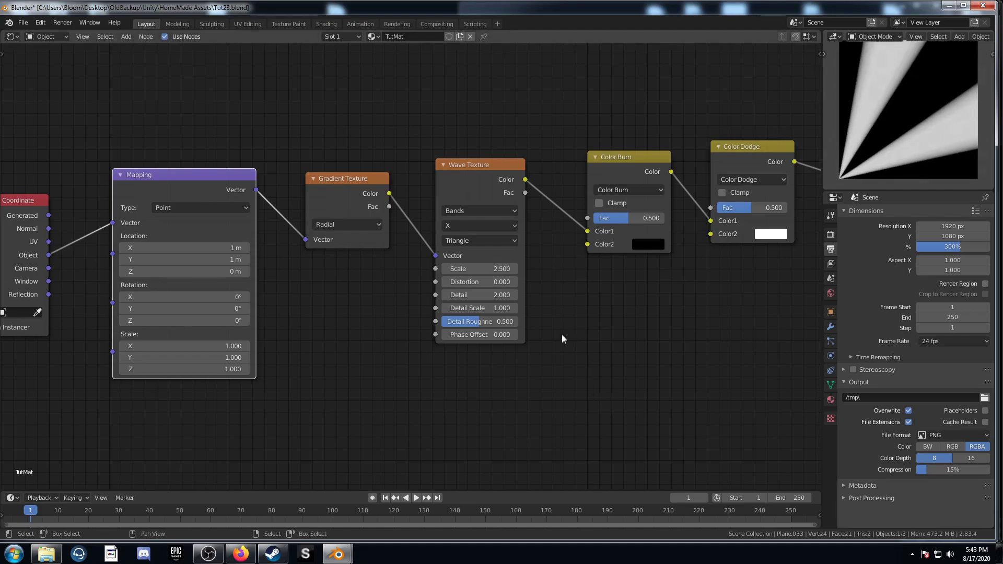
pyautogui.scroll(-2, 562, 335)
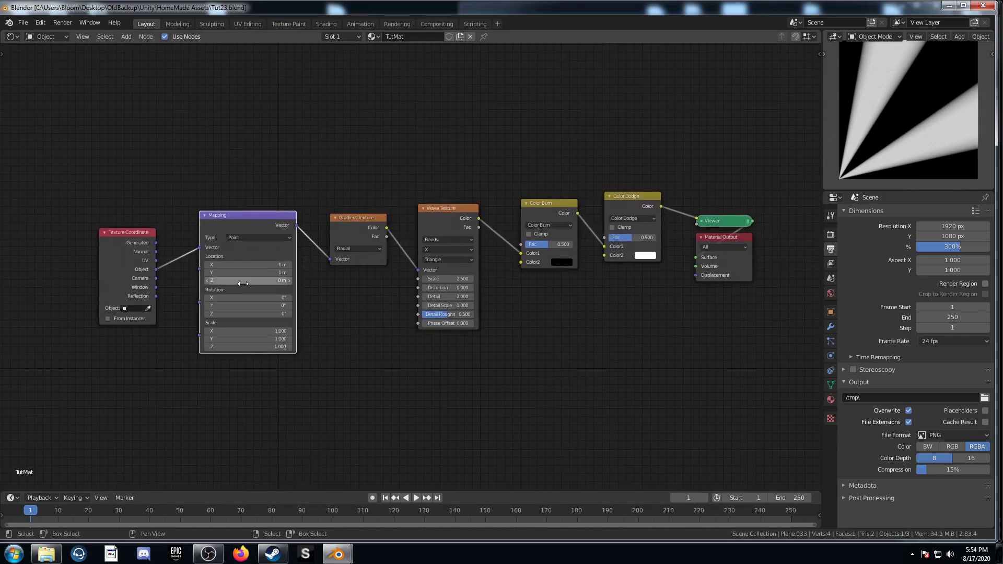
# Reset the Mapping node's X and Y locations to 0 m to centre the rays.
pyautogui.scroll(4, 243, 284)
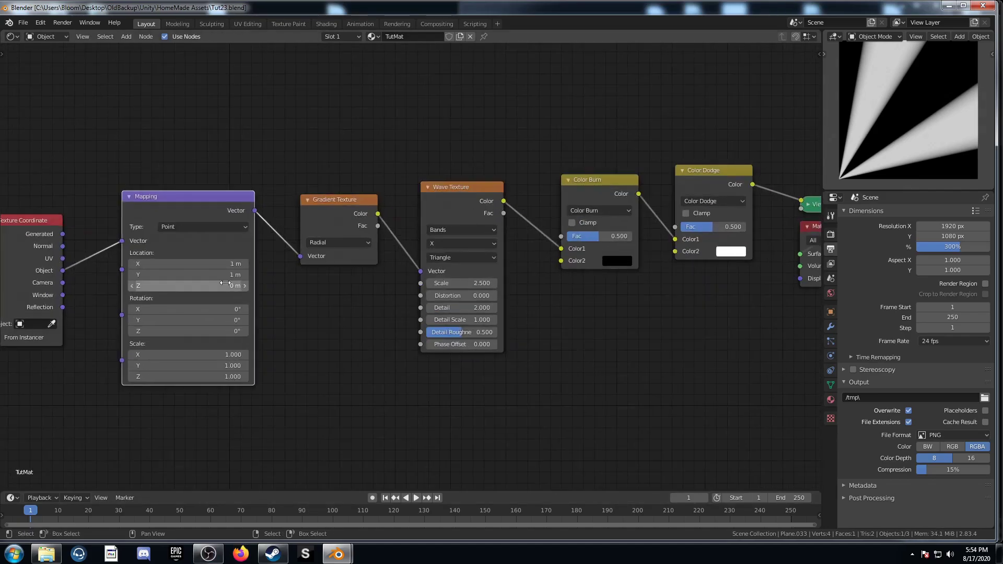
pyautogui.moveTo(192, 267); pyautogui.dragTo(192, 276)
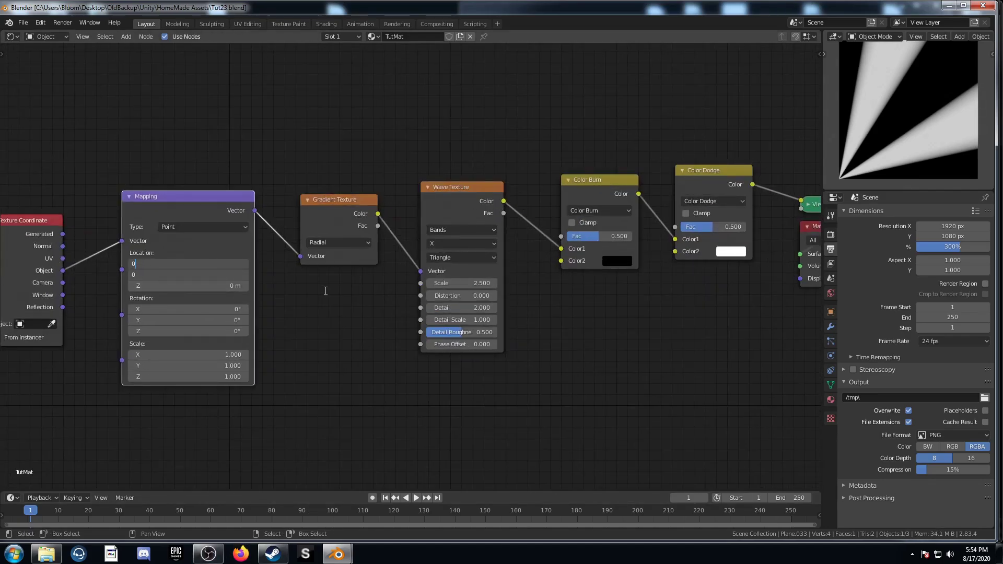
pyautogui.write('0')
pyautogui.press('Return')
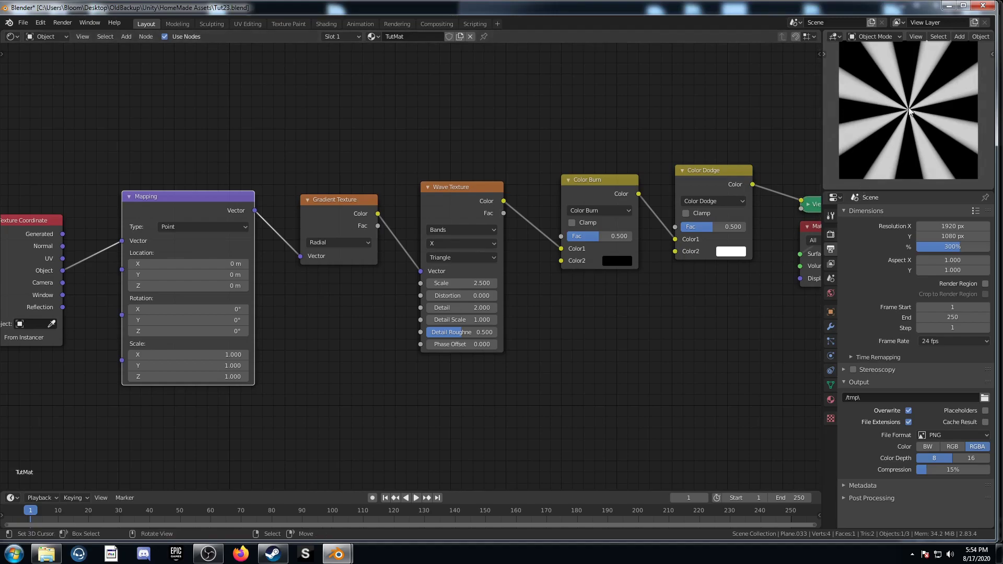
# Set the Wave Texture's scale to 10 for a denser sunburst.
pyautogui.click(460, 283)
pyautogui.write('10')
pyautogui.press('Return')
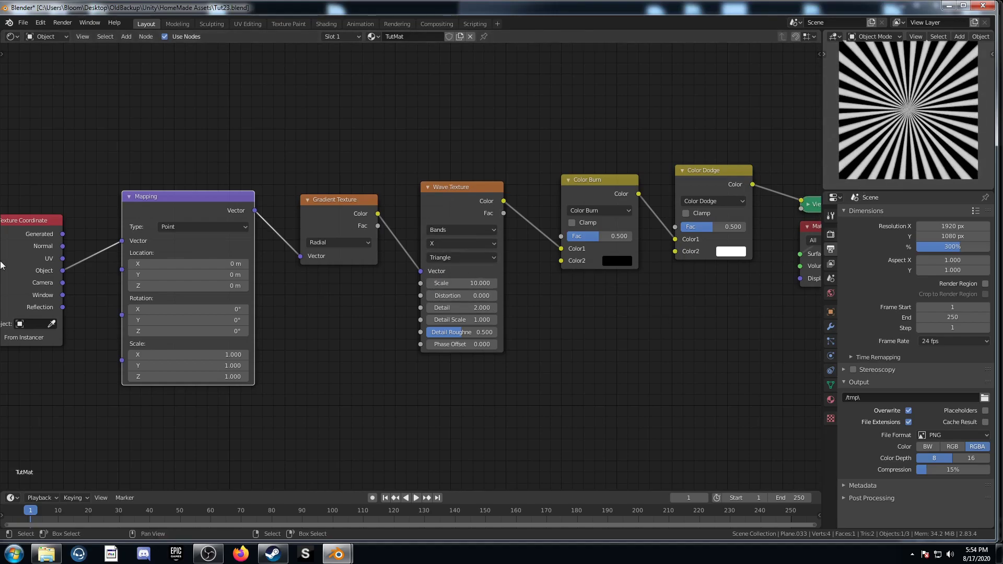
# Insert a Noise Texture with a scale of 2 between the Texture Coordinate and Mapping nodes.
pyautogui.moveTo(5, 269); pyautogui.dragTo(172, 269, button='middle')
pyautogui.moveTo(203, 269); pyautogui.dragTo(82, 258)
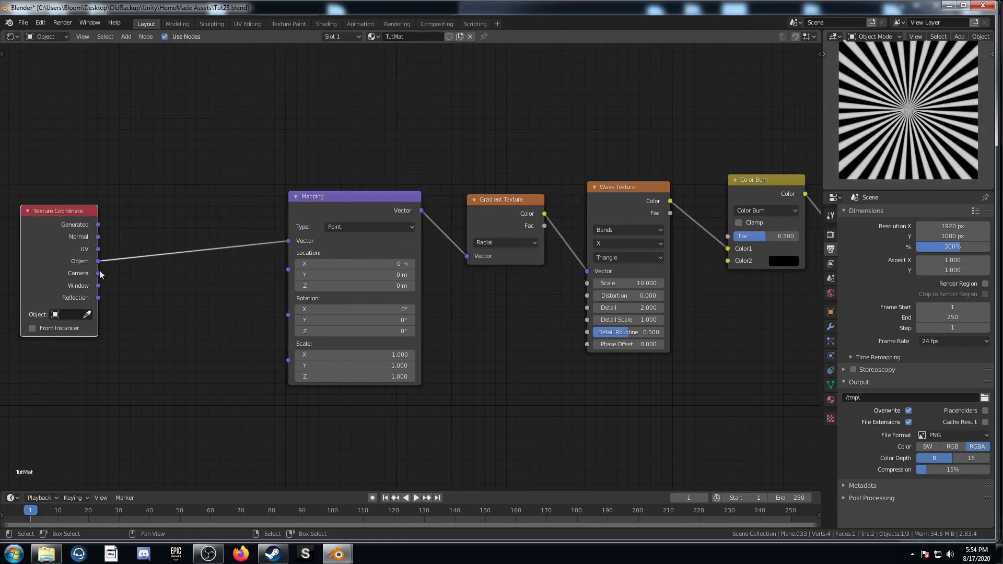
pyautogui.moveTo(82, 258); pyautogui.dragTo(155, 265, button='middle')
pyautogui.hotkey('shift', 'a')
pyautogui.click(222, 332)
pyautogui.write('nois')
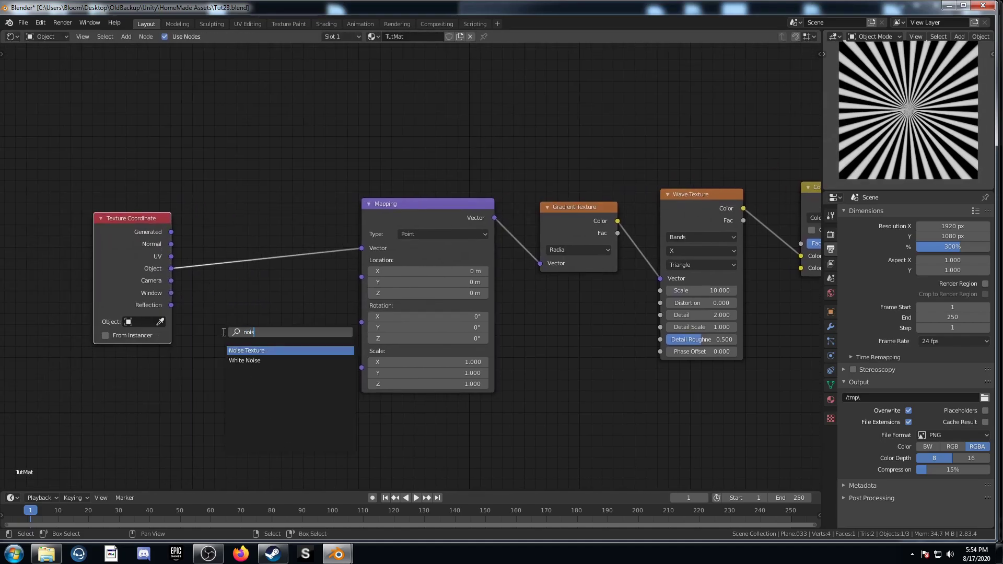
pyautogui.press('Return')
pyautogui.click(188, 201)
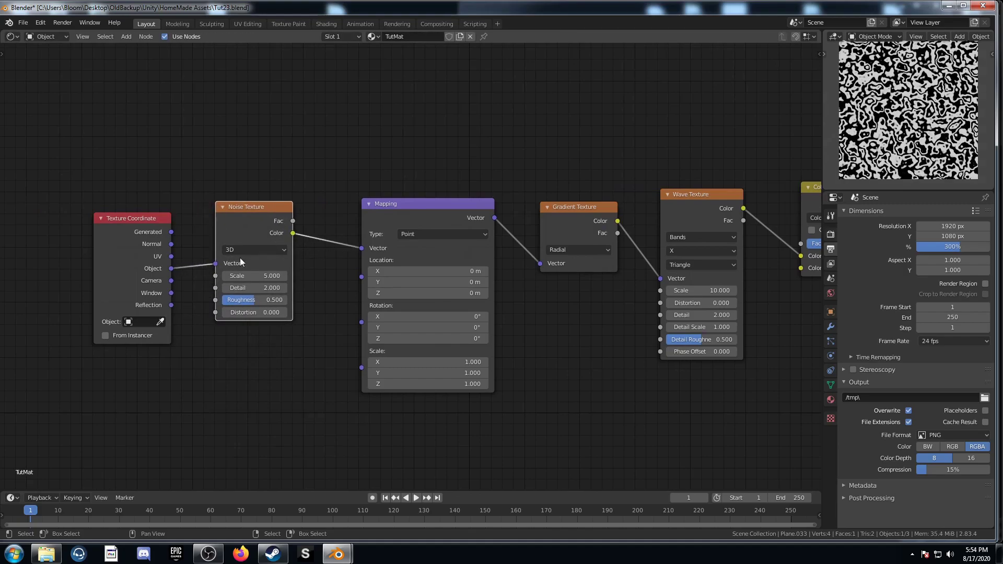
pyautogui.click(261, 276)
pyautogui.write('2')
pyautogui.press('Return')
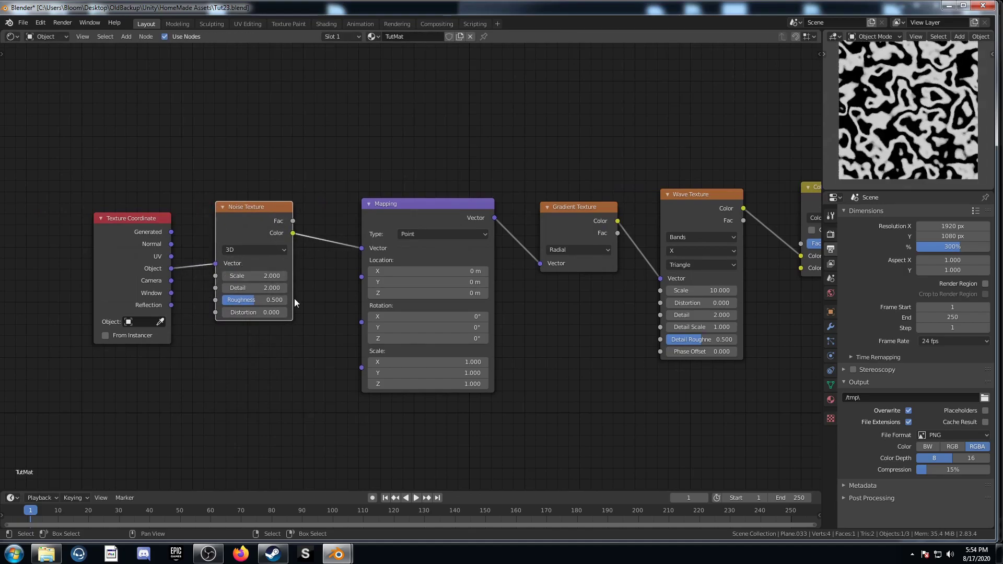
# Insert a MixRGB node between the Noise Texture and Mapping, and link the Texture Coordinate's Object output to its Color2.
pyautogui.moveTo(279, 227); pyautogui.dragTo(254, 155)
pyautogui.hotkey('shift', 'a')
pyautogui.click(289, 257)
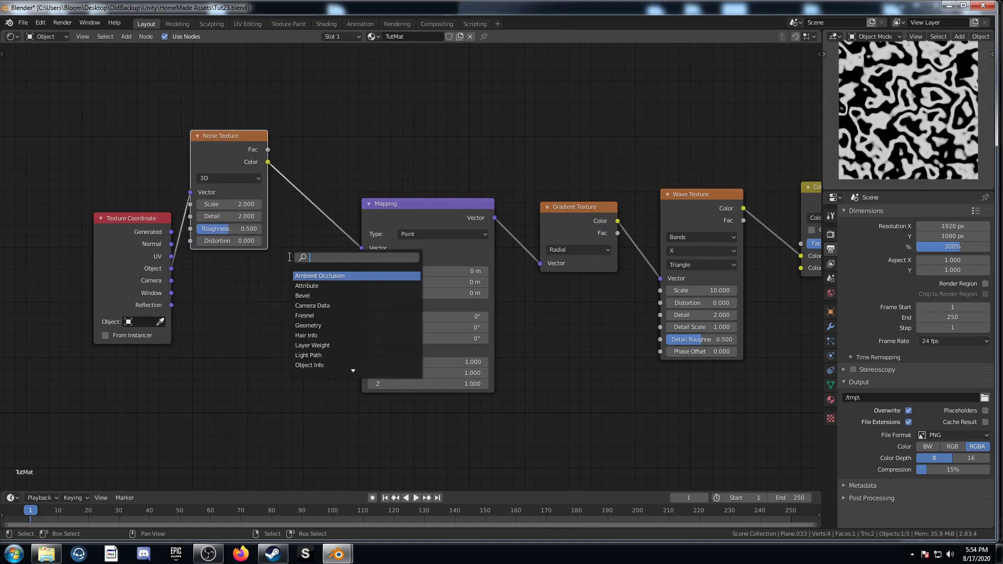
pyautogui.write('mixr')
pyautogui.press('Return')
pyautogui.click(311, 173)
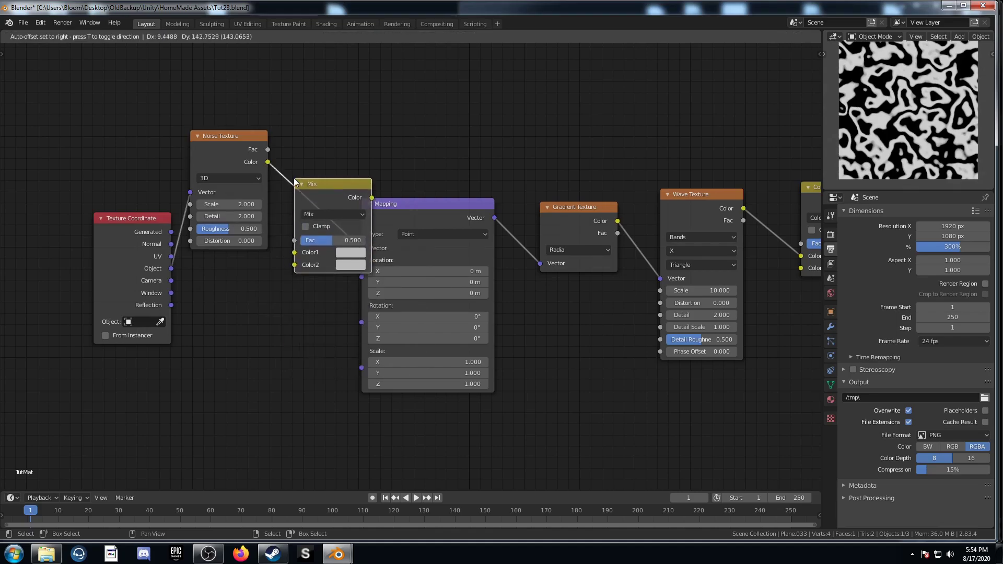
pyautogui.moveTo(171, 268); pyautogui.dragTo(312, 265)
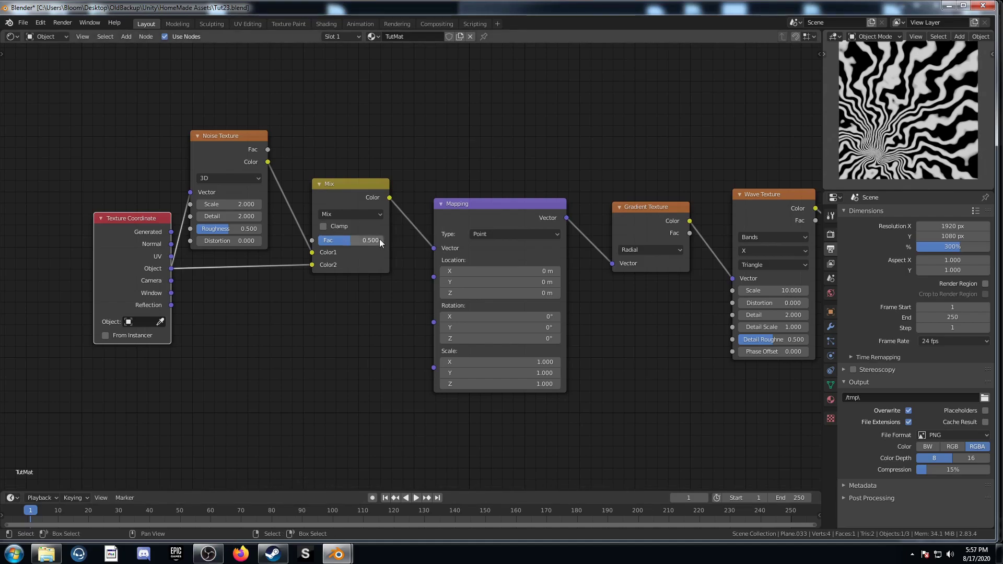
# Try different factors on the Mix node to vary the noise distortion, and set the factor to 0.7.
pyautogui.moveTo(350, 241); pyautogui.dragTo(372, 240)
pyautogui.moveTo(244, 135); pyautogui.dragTo(242, 138)
pyautogui.moveTo(360, 240); pyautogui.dragTo(373, 240)
pyautogui.moveTo(230, 152); pyautogui.dragTo(241, 151)
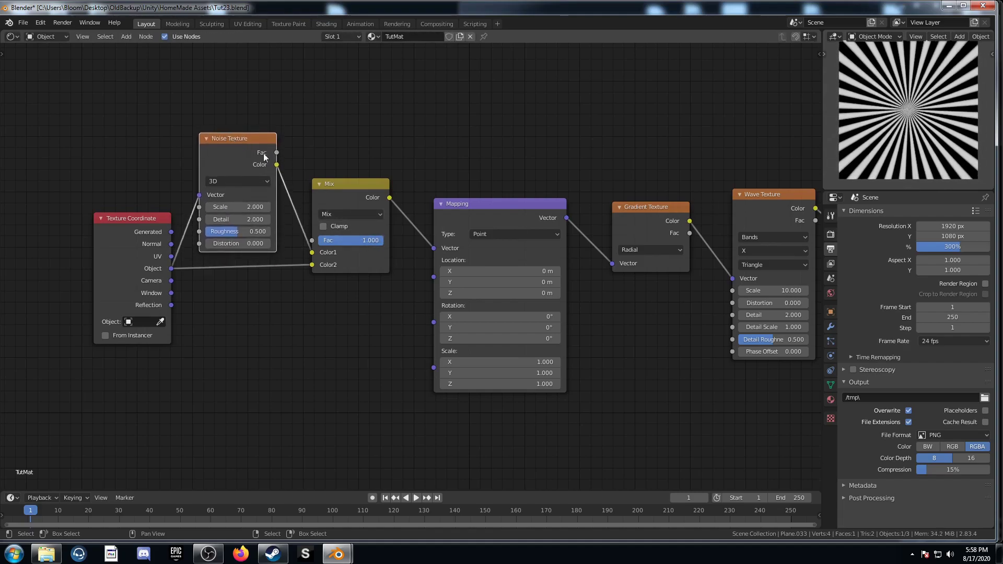
pyautogui.moveTo(354, 239); pyautogui.dragTo(376, 241)
pyautogui.click(375, 241)
pyautogui.write('.7')
pyautogui.press('Return')
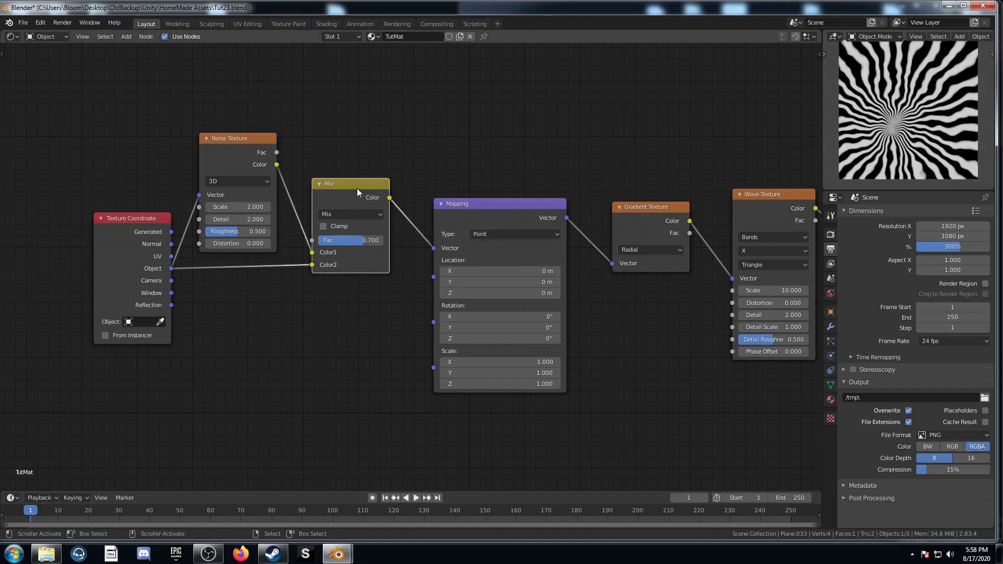
# Duplicate the Mix node into the link before Mapping and set the copy's blending mode to Subtract.
pyautogui.hotkey('shift', 'd')
pyautogui.click(476, 194)
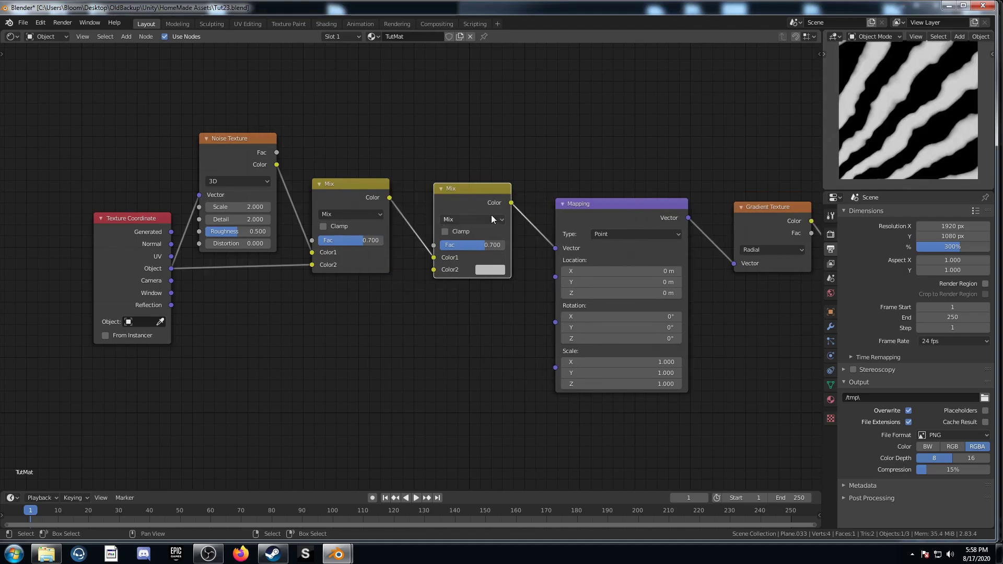
pyautogui.click(484, 221)
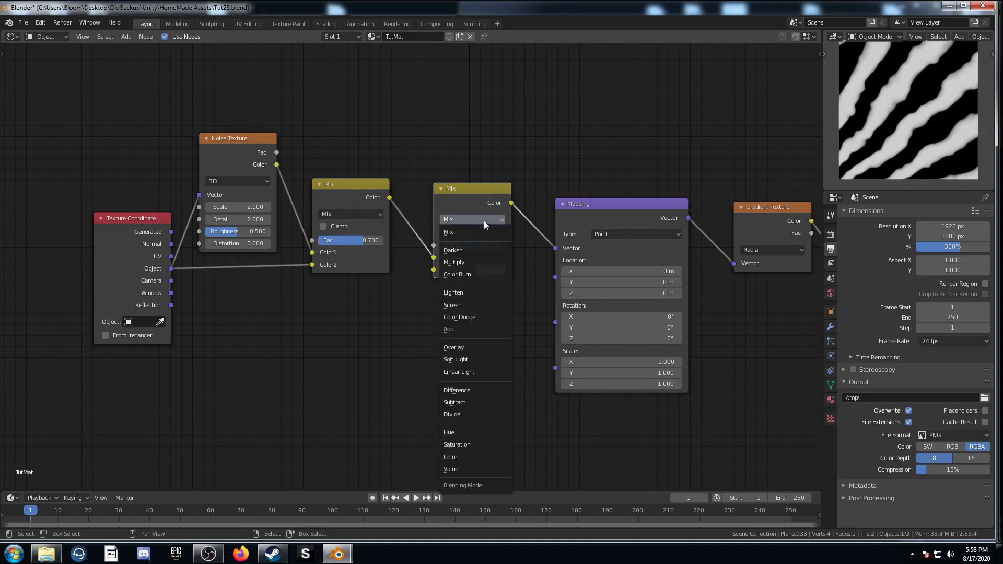
pyautogui.click(491, 406)
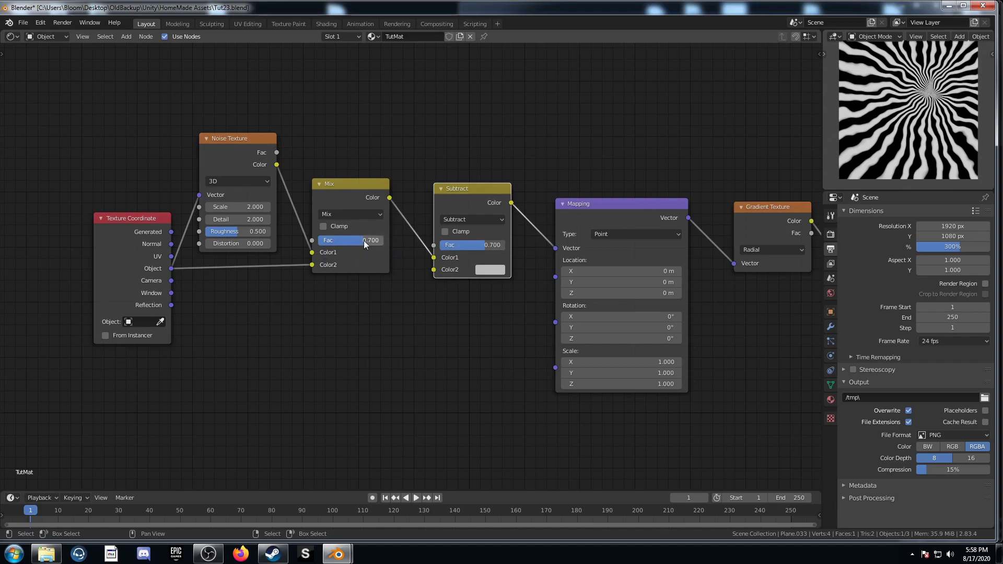
# Set the Subtract node's factor to 0.3, and rebalance the two nodes to 0.8 on Mix and 0.2 on Subtract.
pyautogui.click(472, 246)
pyautogui.write('0.3')
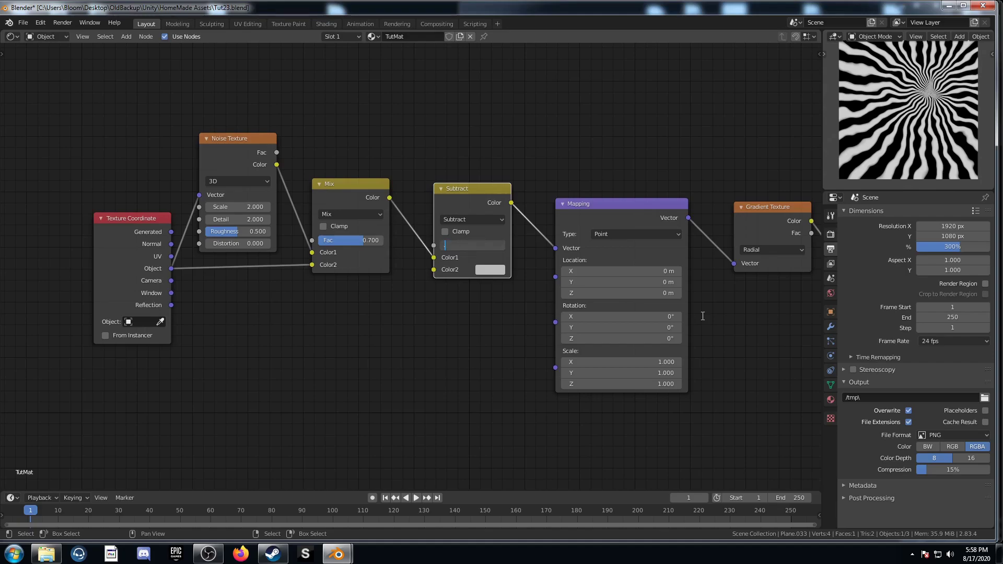
pyautogui.press('Return')
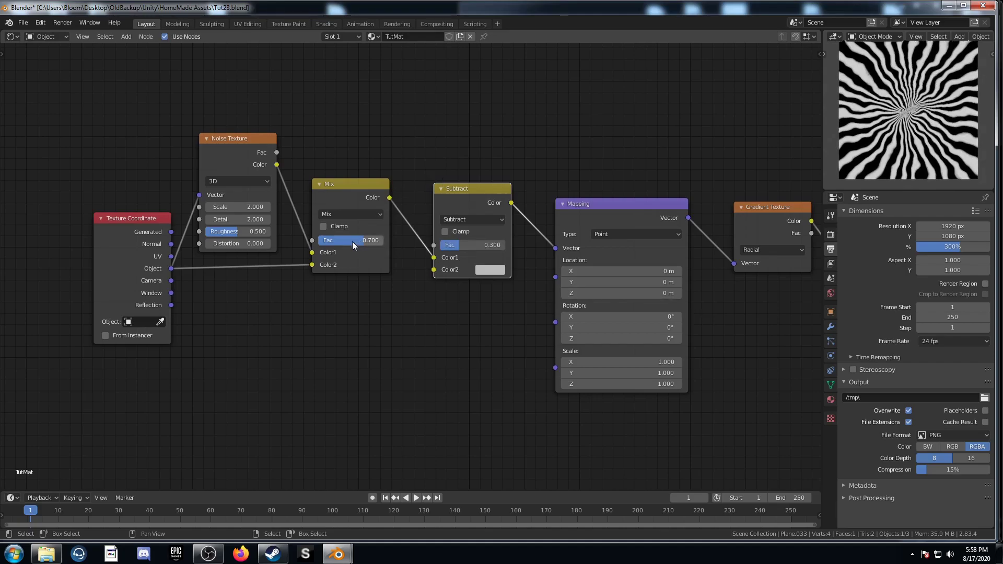
pyautogui.keyDown('ctrl'); pyautogui.moveTo(352, 242); pyautogui.dragTo(359, 243); pyautogui.keyUp('ctrl')
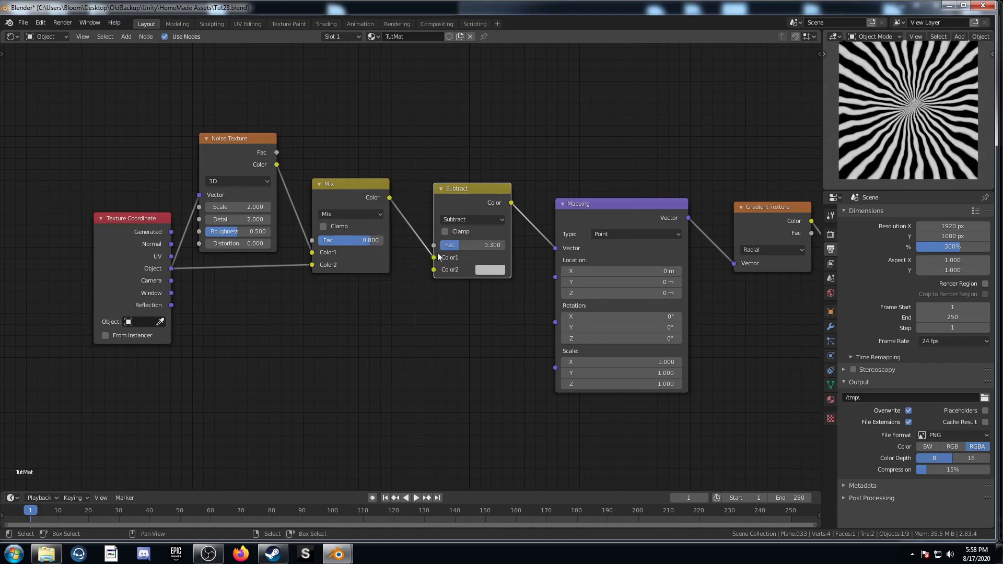
pyautogui.keyDown('ctrl'); pyautogui.moveTo(470, 248); pyautogui.dragTo(462, 248); pyautogui.keyUp('ctrl')
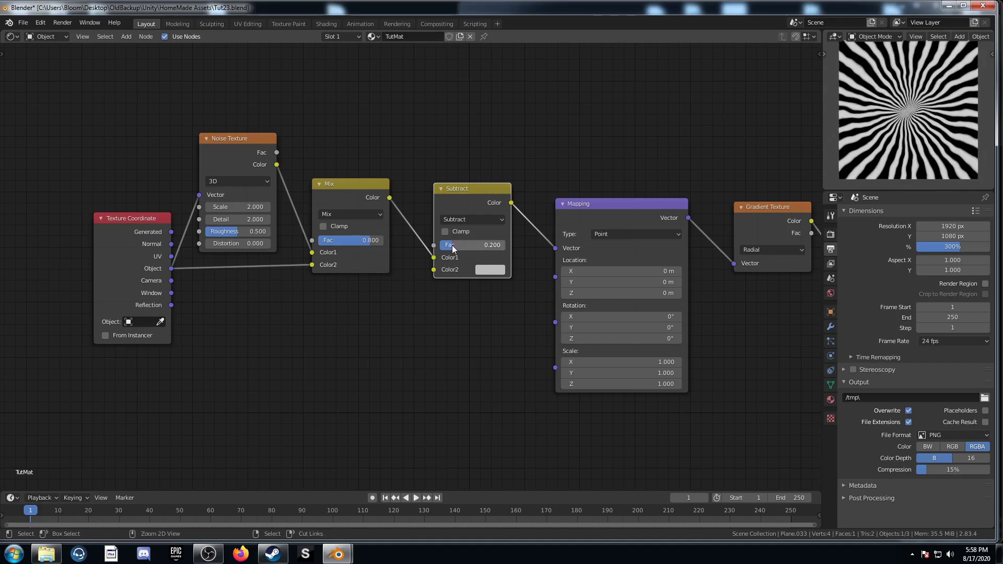
# Add a Value node and a Math node side by side above the Noise Texture and Mix nodes.
pyautogui.moveTo(345, 213); pyautogui.dragTo(378, 334, button='middle')
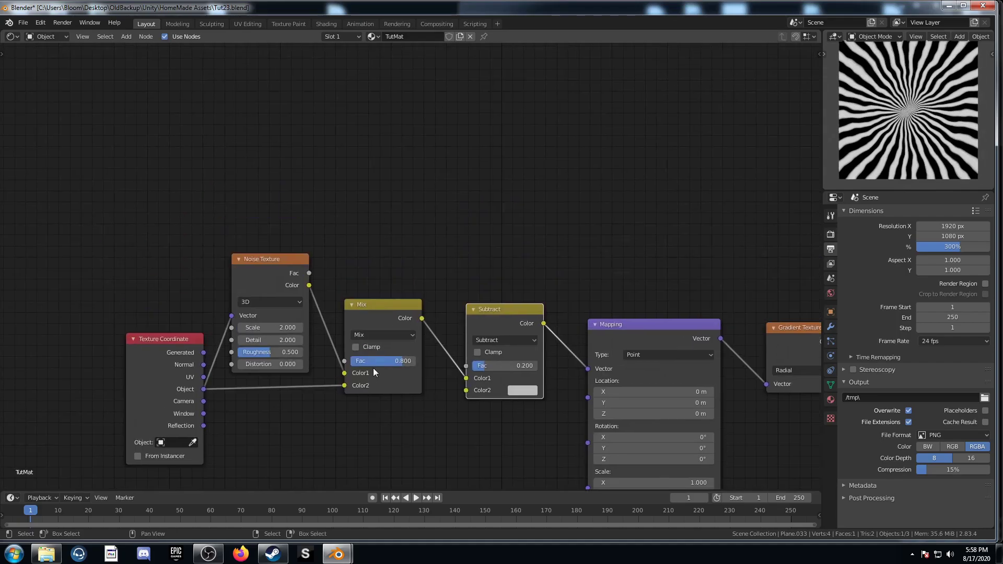
pyautogui.moveTo(298, 165); pyautogui.dragTo(344, 162, button='middle')
pyautogui.hotkey('shift', 'a')
pyautogui.click(379, 149)
pyautogui.write('value')
pyautogui.press('Return')
pyautogui.click(321, 124)
pyautogui.hotkey('shift', 'a')
pyautogui.click(470, 155)
pyautogui.write('math')
pyautogui.press('Return')
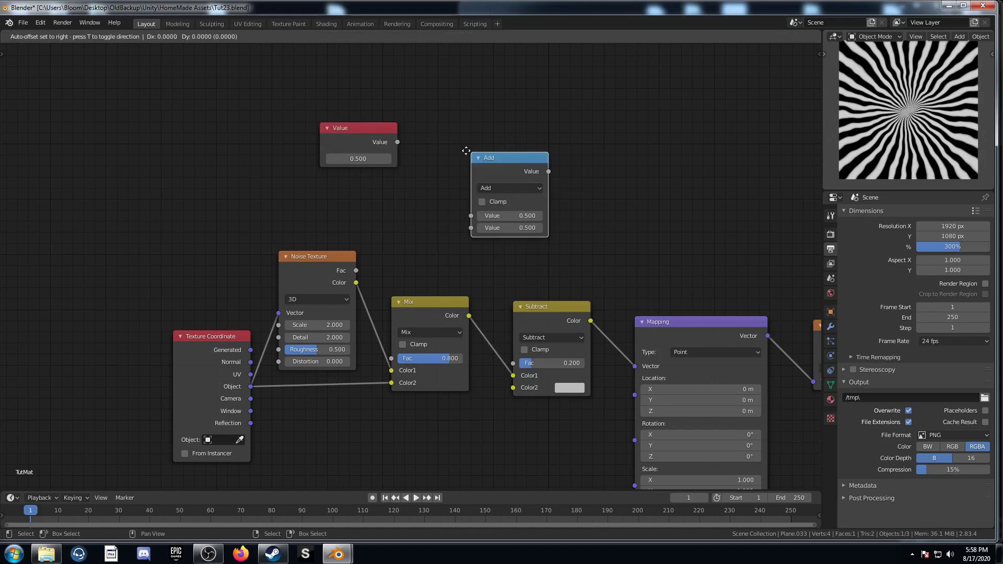
pyautogui.click(472, 150)
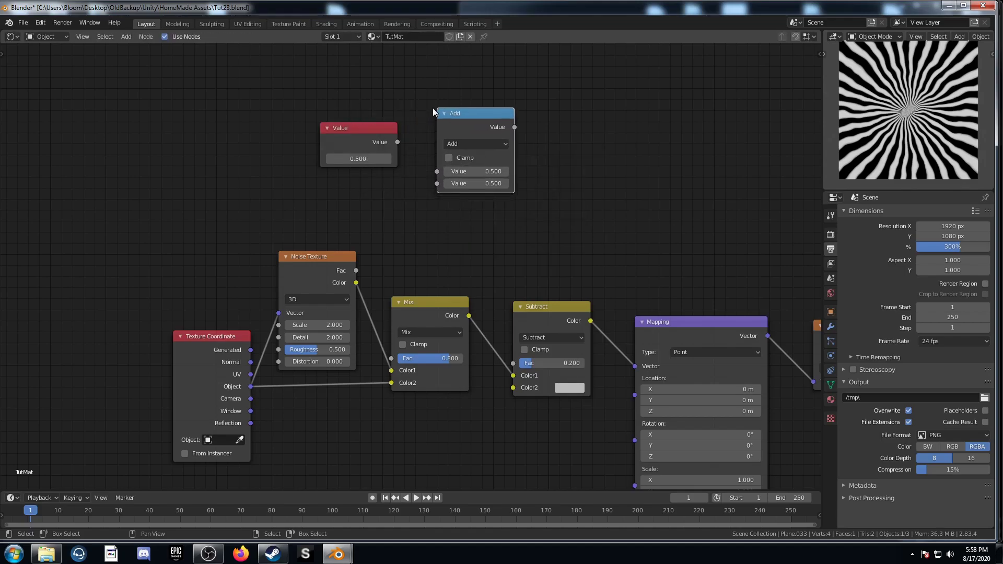
# Set the Math node's operation to Subtract with a first value of 1.
pyautogui.click(476, 144)
pyautogui.click(486, 198)
pyautogui.click(479, 172)
pyautogui.write('1')
pyautogui.press('Return')
# Set the Value node to 0.7 and link it to the Mix node's factor.
pyautogui.click(366, 158)
pyautogui.write('.7')
pyautogui.press('Return')
pyautogui.moveTo(398, 142); pyautogui.dragTo(392, 358)
# Link the Value node to the Math node's second value, and the Math output to the Subtract color node's factor.
pyautogui.moveTo(356, 129); pyautogui.dragTo(437, 184)
pyautogui.moveTo(493, 126); pyautogui.dragTo(473, 122)
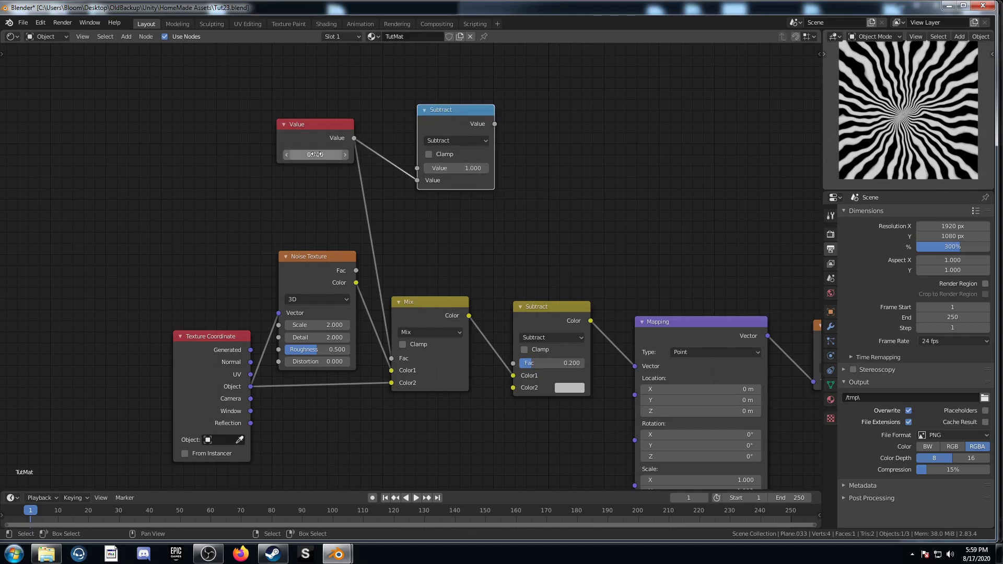
pyautogui.moveTo(494, 124); pyautogui.dragTo(513, 363)
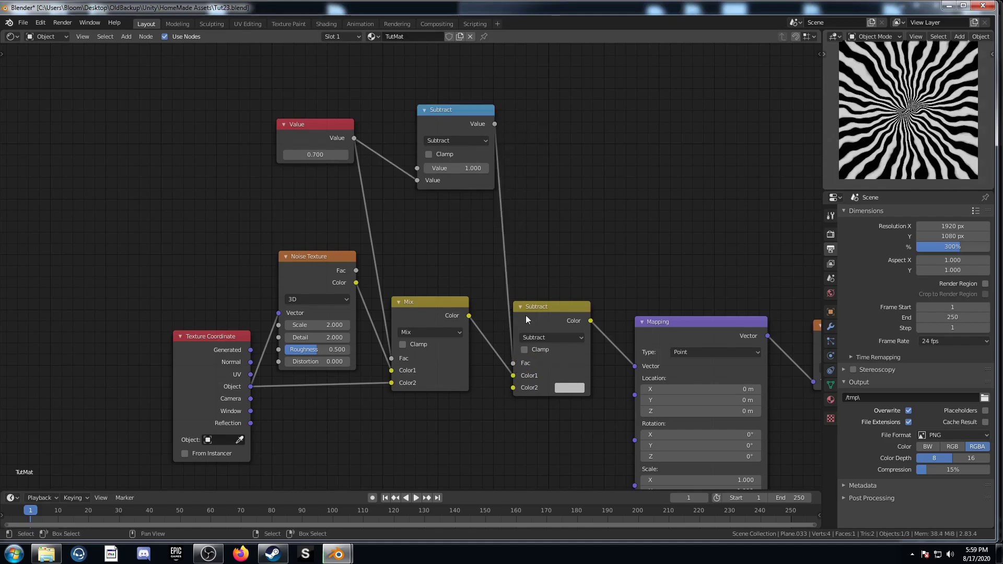
pyautogui.moveTo(550, 313); pyautogui.dragTo(553, 310)
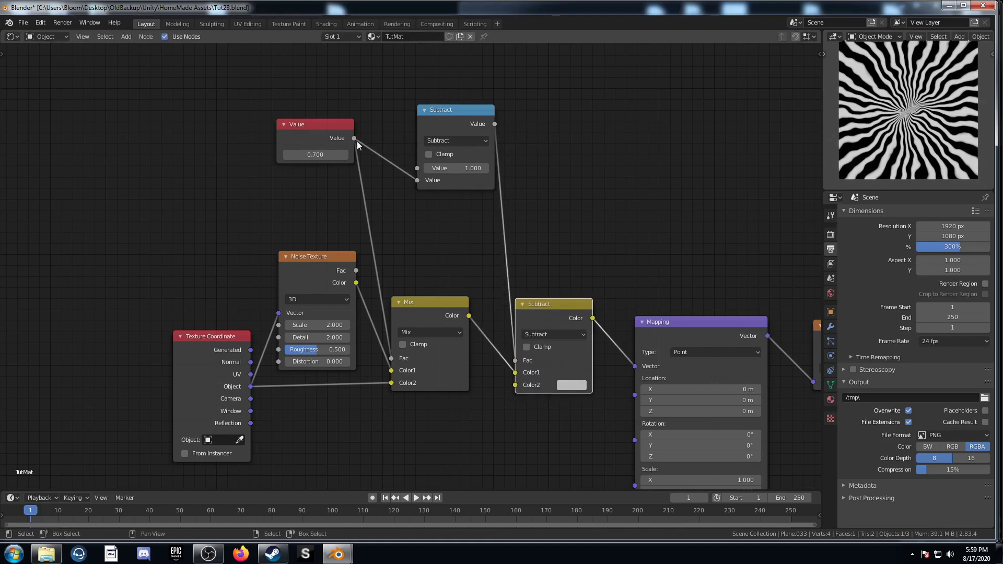
# Try different distortion amounts in the Value node, such as 0.32, and return it to 0.7.
pyautogui.keyDown('ctrl'); pyautogui.moveTo(312, 157); pyautogui.dragTo(319, 156); pyautogui.keyUp('ctrl')
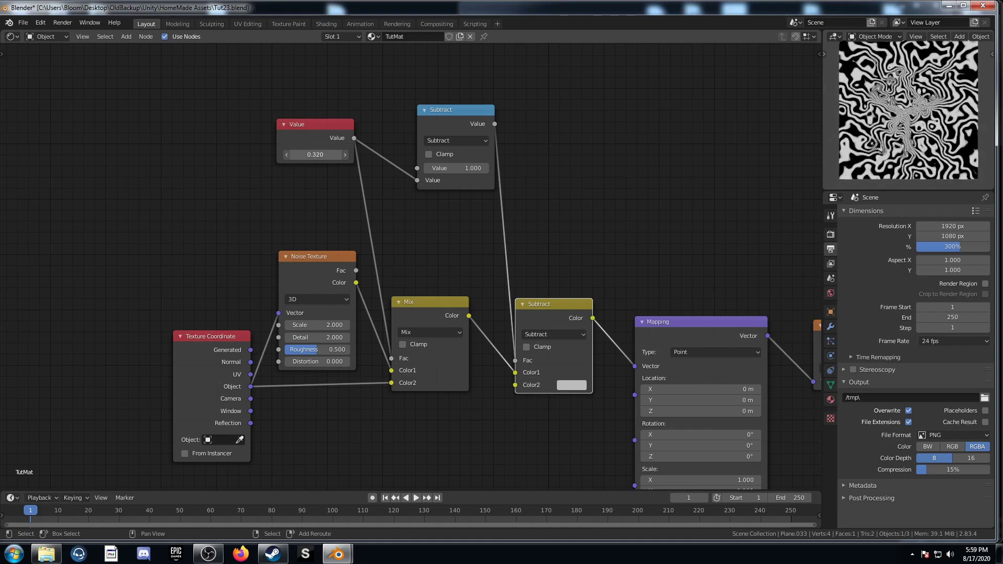
pyautogui.click(319, 155)
pyautogui.write('.')
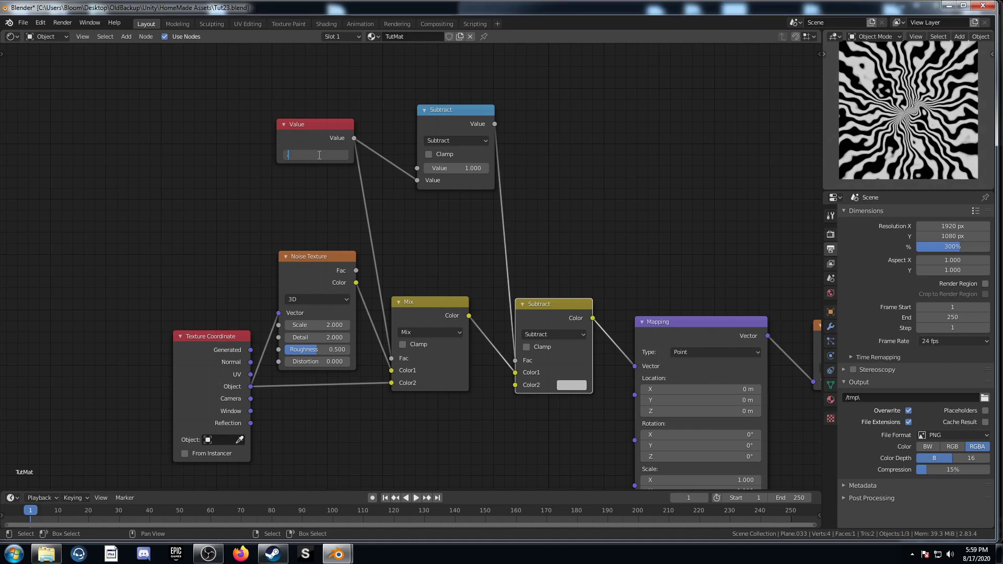
pyautogui.write('7')
pyautogui.press('Return')
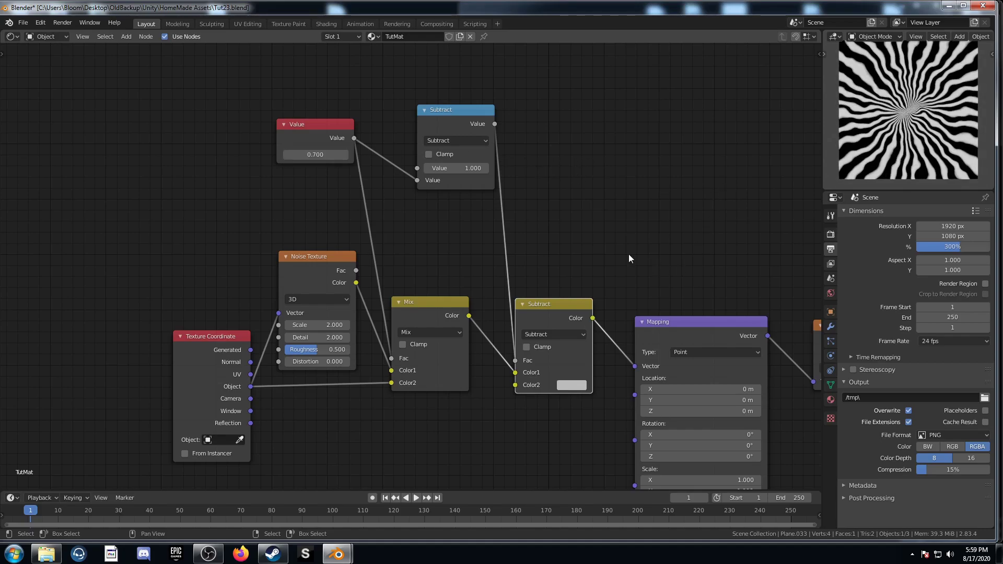
# Set the Value node to 0.88 for a subtler distortion of the rays.
pyautogui.click(317, 155)
pyautogui.write('.88')
pyautogui.press('Return')
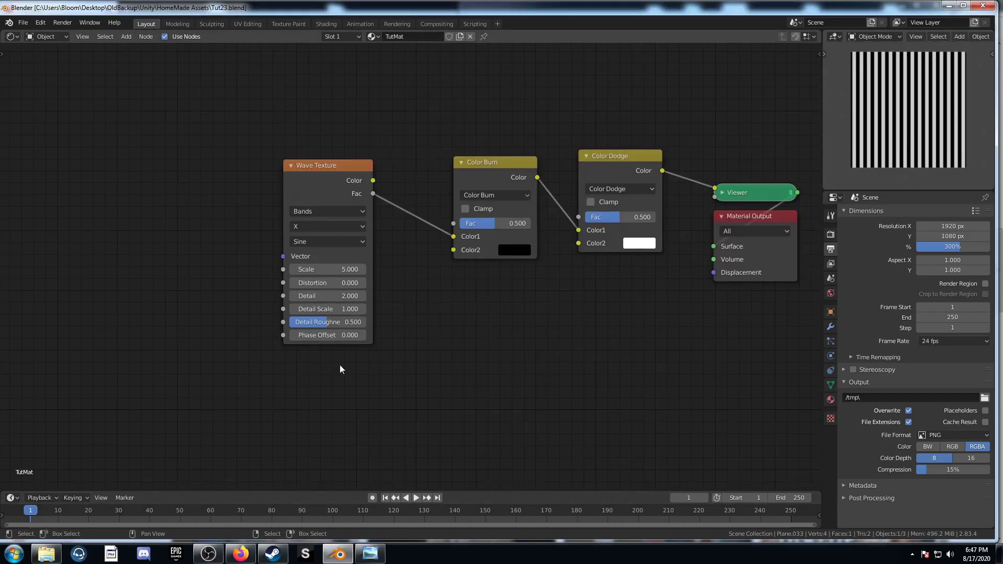
# Move the Wave Texture node slightly closer to the Color Burn node.
pyautogui.scroll(1, 271, 165)
pyautogui.moveTo(287, 165); pyautogui.dragTo(297, 163)
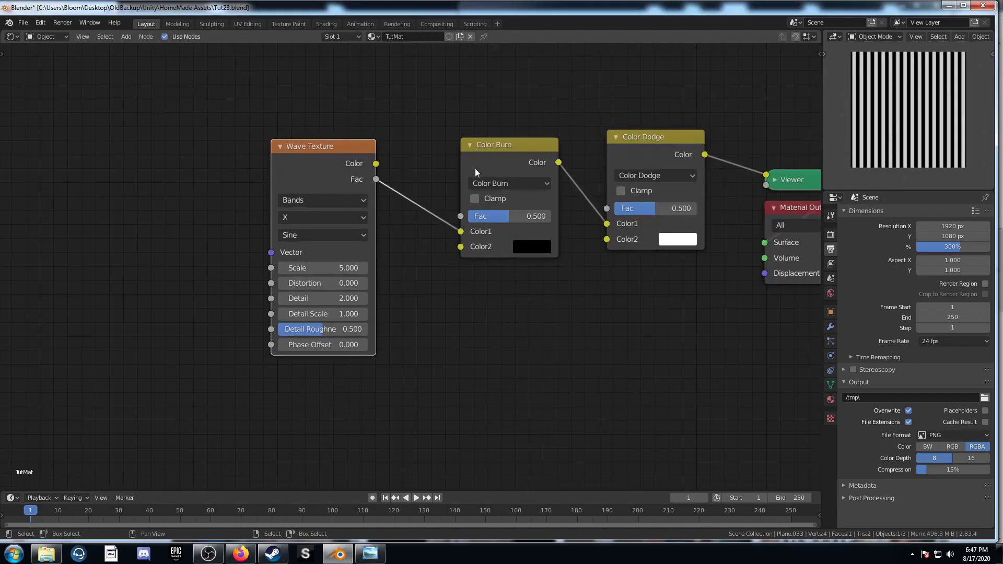
# Set the Wave Texture's scale to 2.5.
pyautogui.scroll(-4, 346, 384)
pyautogui.moveTo(430, 341); pyautogui.dragTo(470, 360, button='middle')
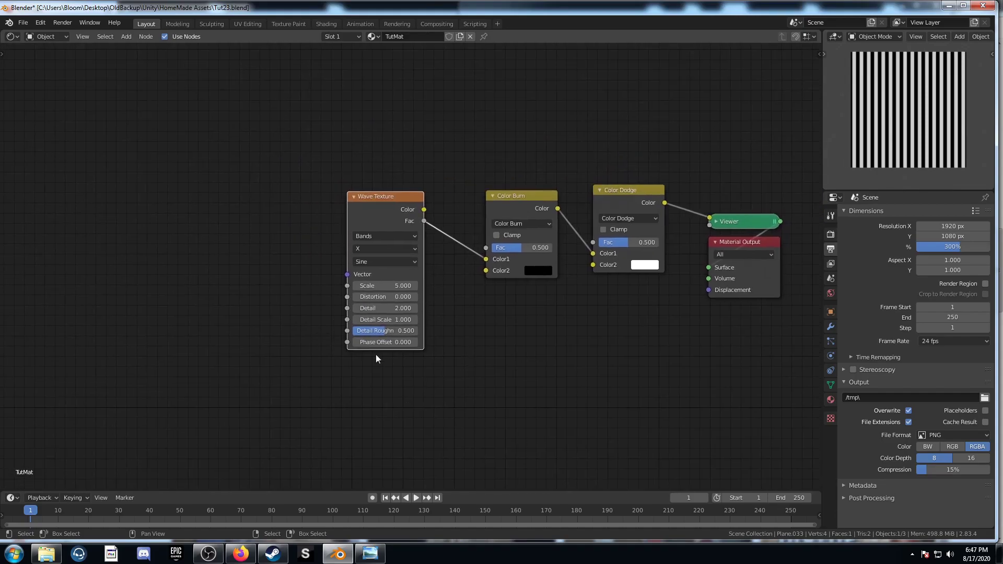
pyautogui.click(380, 286)
pyautogui.press('Return')
# Add Texture Coordinate and Mapping nodes to the Wave Texture, and feed the Object coordinates into the Mapping vector.
pyautogui.click(371, 197)
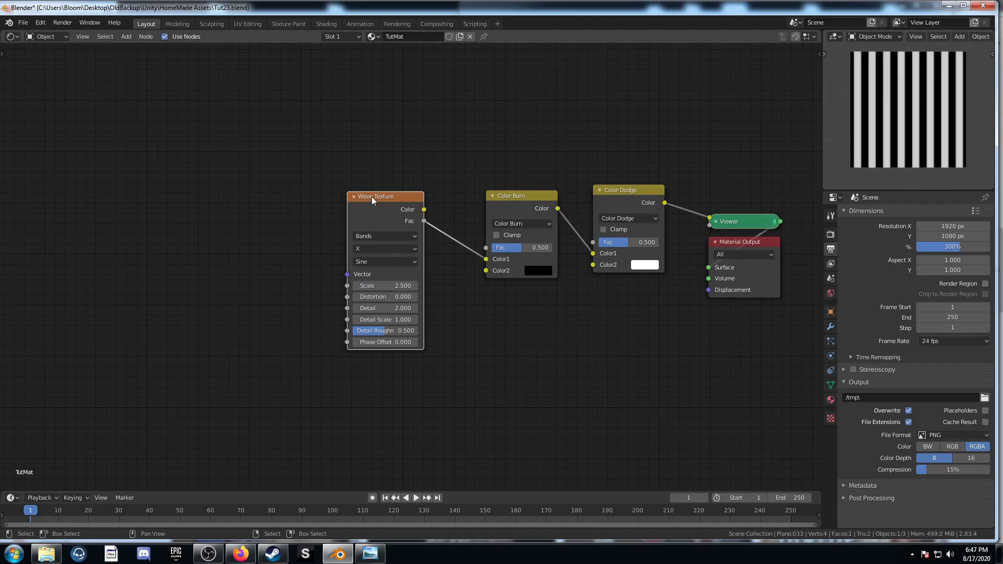
pyautogui.hotkey('ctrl', 't')
pyautogui.moveTo(222, 279); pyautogui.dragTo(339, 248, button='middle')
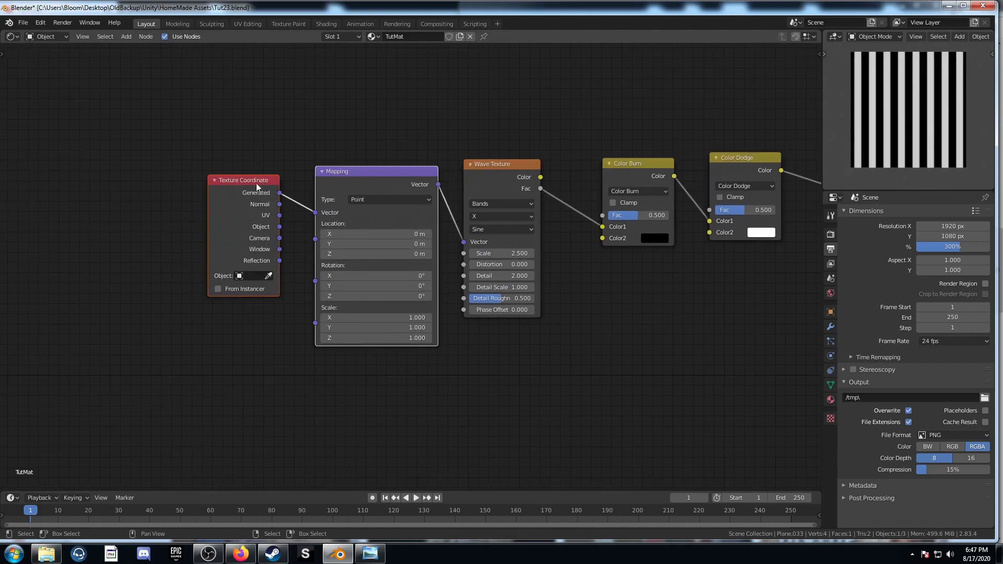
pyautogui.moveTo(262, 180); pyautogui.dragTo(184, 199)
pyautogui.moveTo(214, 237); pyautogui.dragTo(251, 224)
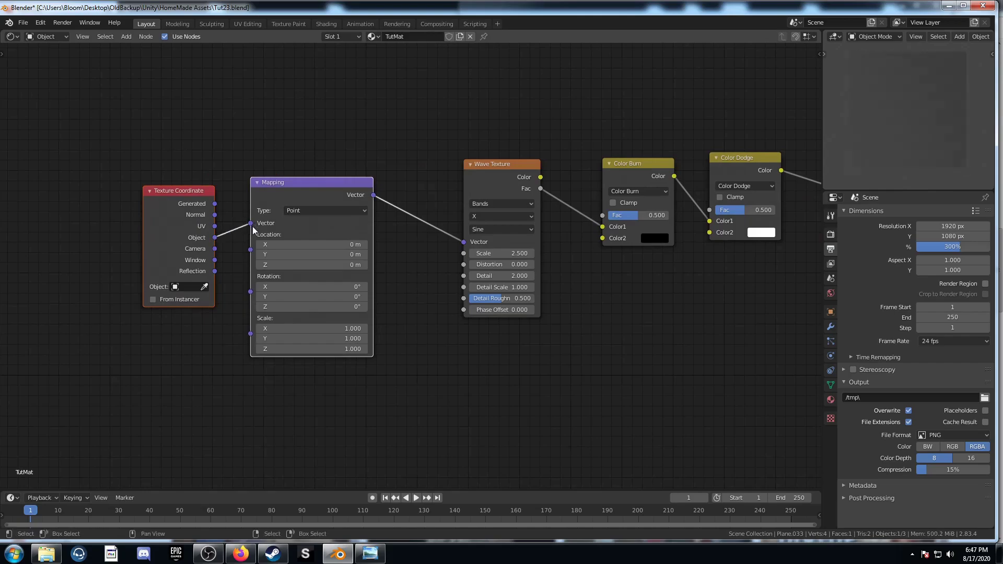
# Insert a Gradient Texture node between Mapping and the Wave Texture, and set its type to Radial.
pyautogui.hotkey('shift', 'a')
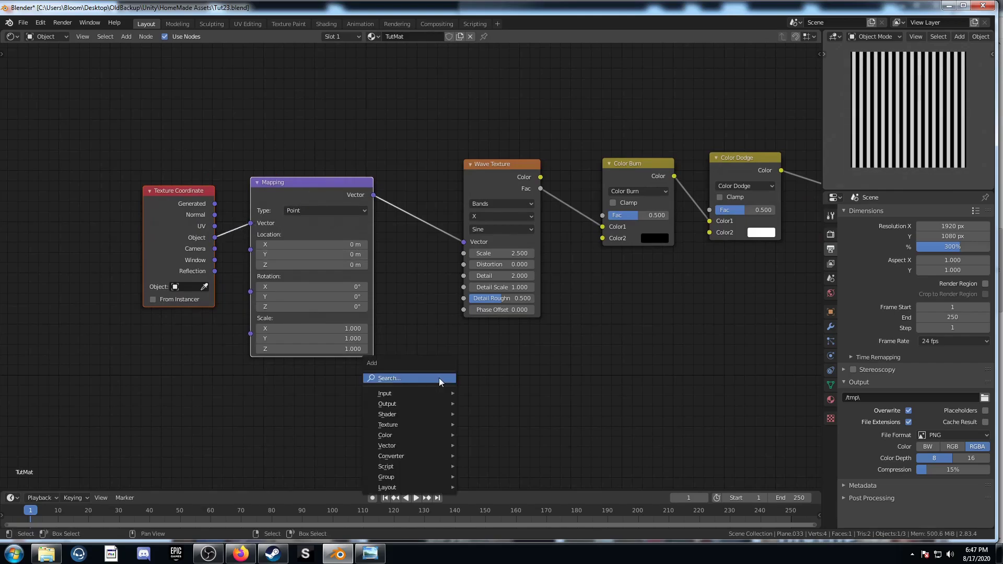
pyautogui.click(440, 378)
pyautogui.write('gra')
pyautogui.press('Return')
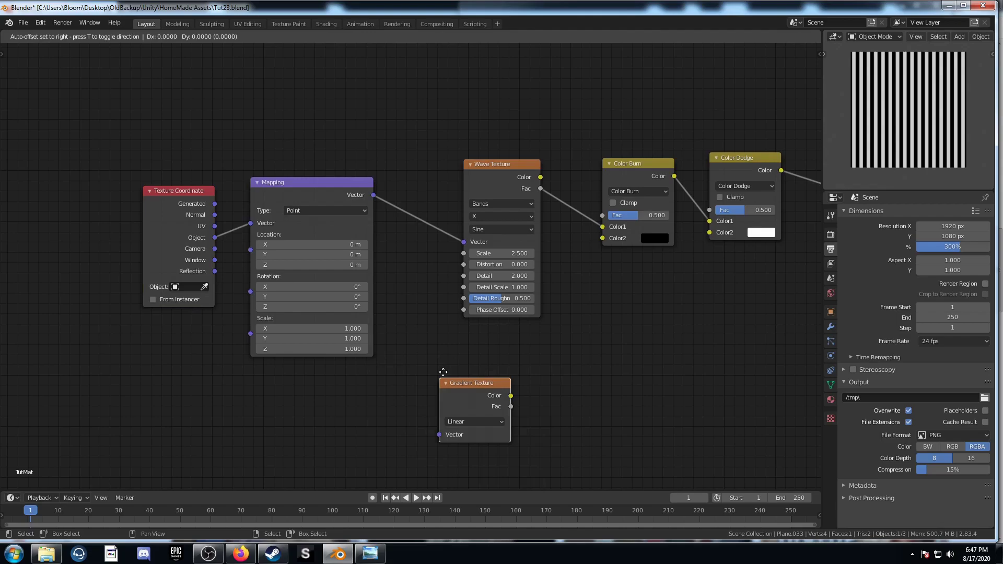
pyautogui.click(397, 174)
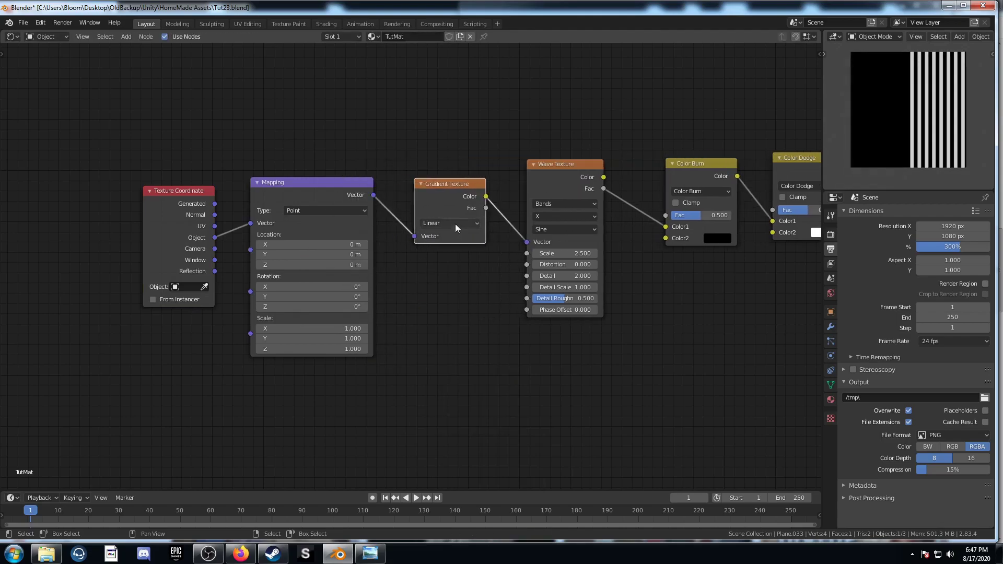
pyautogui.click(456, 225)
pyautogui.click(451, 295)
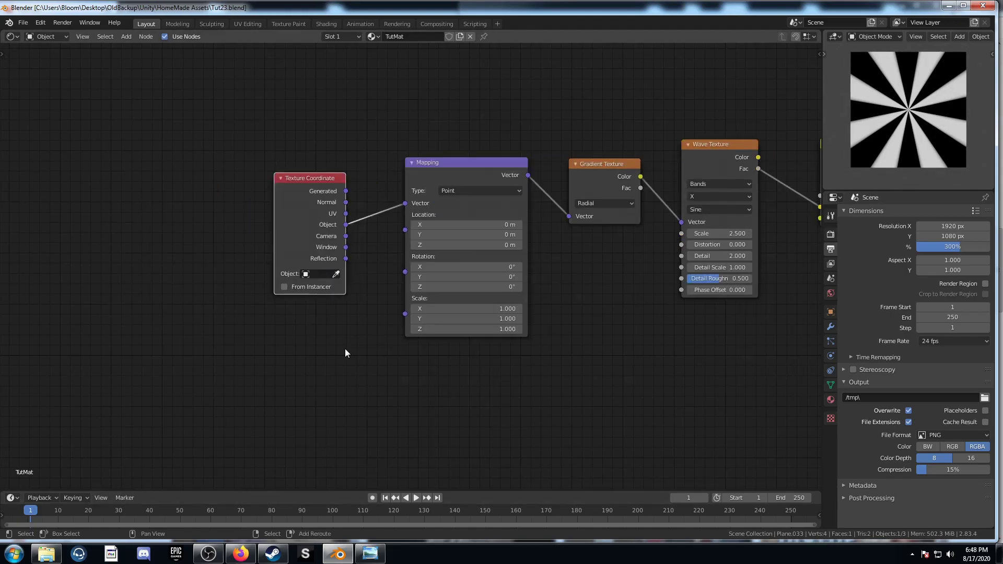
# Insert a second Wave Texture node between the Texture Coordinate and Mapping nodes.
pyautogui.hotkey('shift', 'a')
pyautogui.click(345, 349)
pyautogui.write('q')
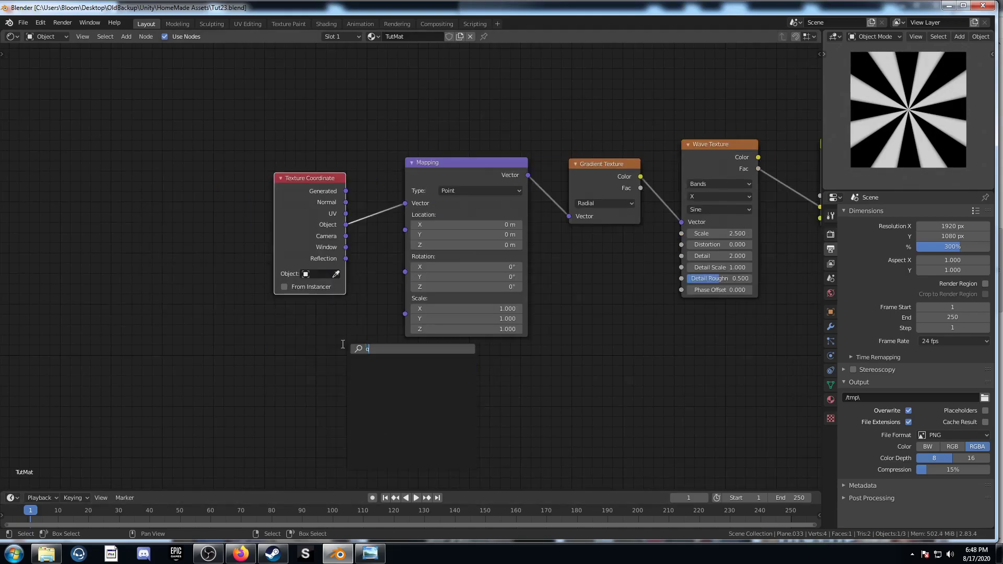
pyautogui.press('BackSpace')
pyautogui.write('wav')
pyautogui.press('Return')
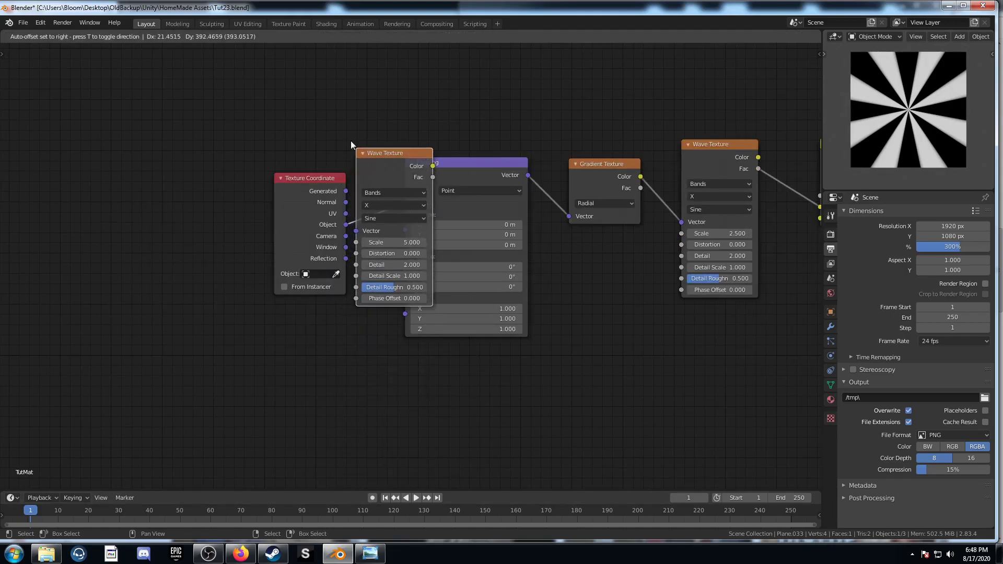
pyautogui.click(350, 141)
pyautogui.moveTo(419, 155); pyautogui.dragTo(406, 101)
# Insert a MixRGB node between the new Wave Texture and Mapping, and link the Object coordinates to its Color2.
pyautogui.hotkey('shift', 'a')
pyautogui.click(404, 314)
pyautogui.write('mix')
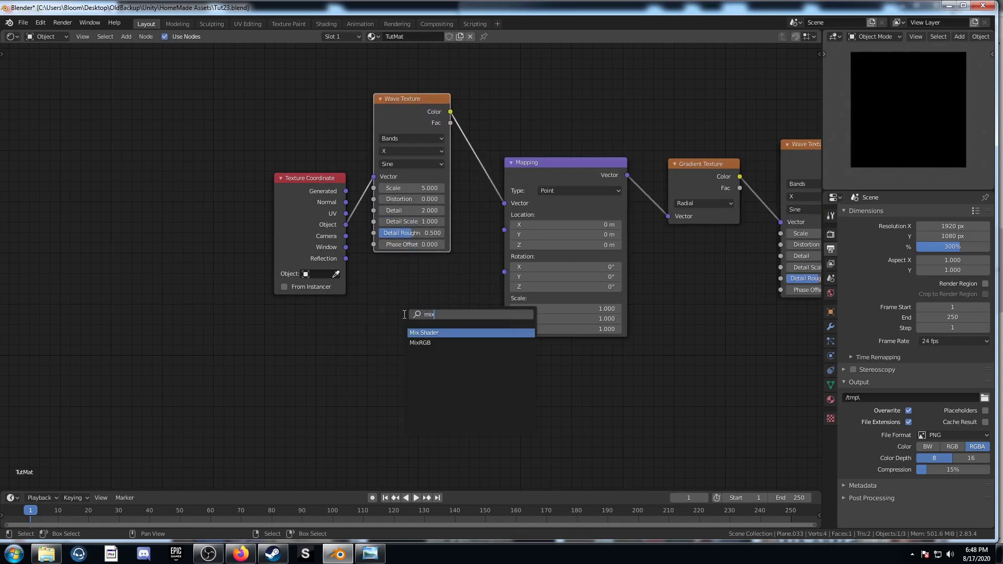
pyautogui.press('Return')
pyautogui.click(462, 124)
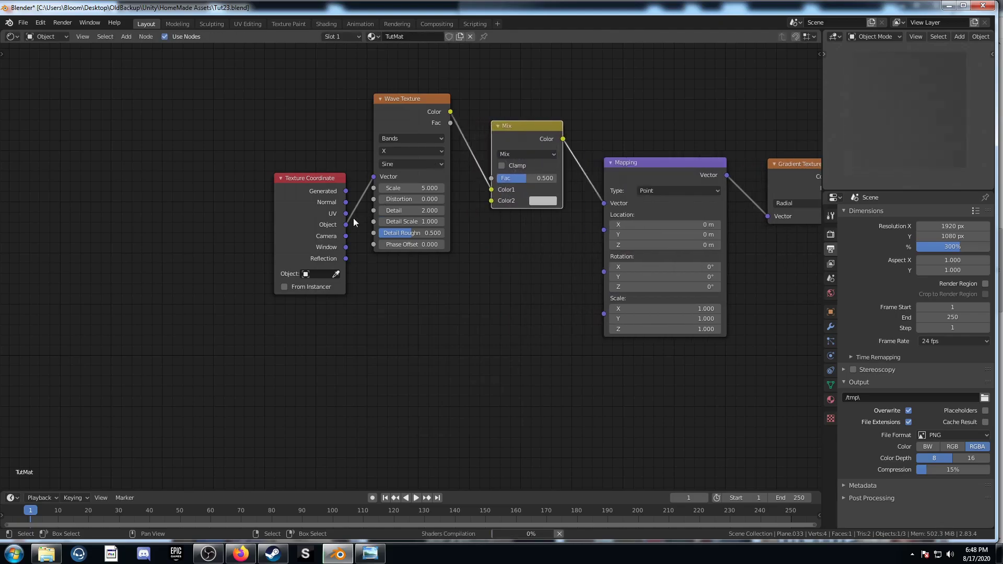
pyautogui.moveTo(346, 225); pyautogui.dragTo(490, 201)
# Move the new Wave Texture above the Texture Coordinate node and set the Mix node's factor to 0.88.
pyautogui.scroll(-4, 515, 225)
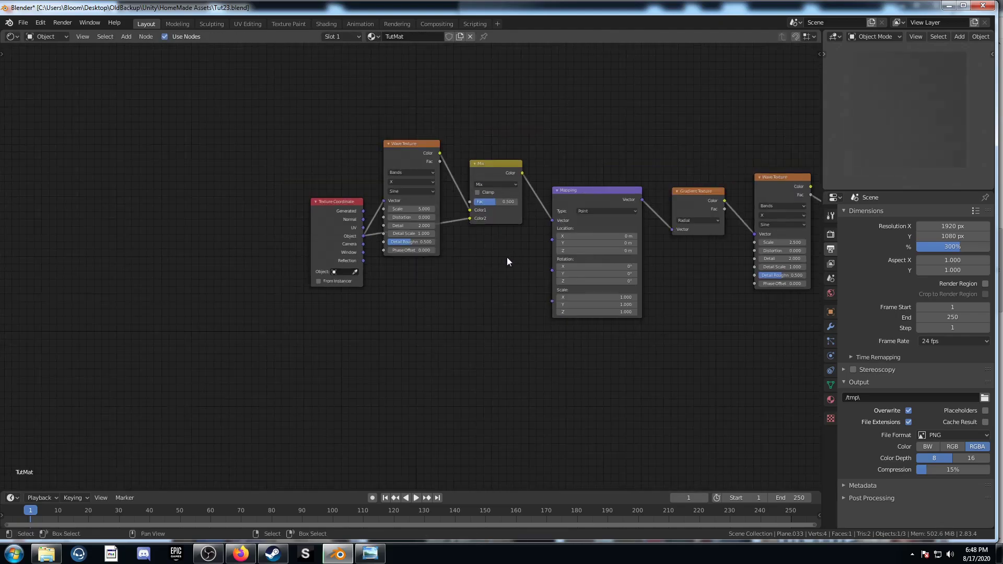
pyautogui.moveTo(507, 257); pyautogui.dragTo(502, 349, button='middle')
pyautogui.moveTo(399, 235); pyautogui.dragTo(391, 173)
pyautogui.moveTo(459, 340); pyautogui.dragTo(423, 353, button='middle')
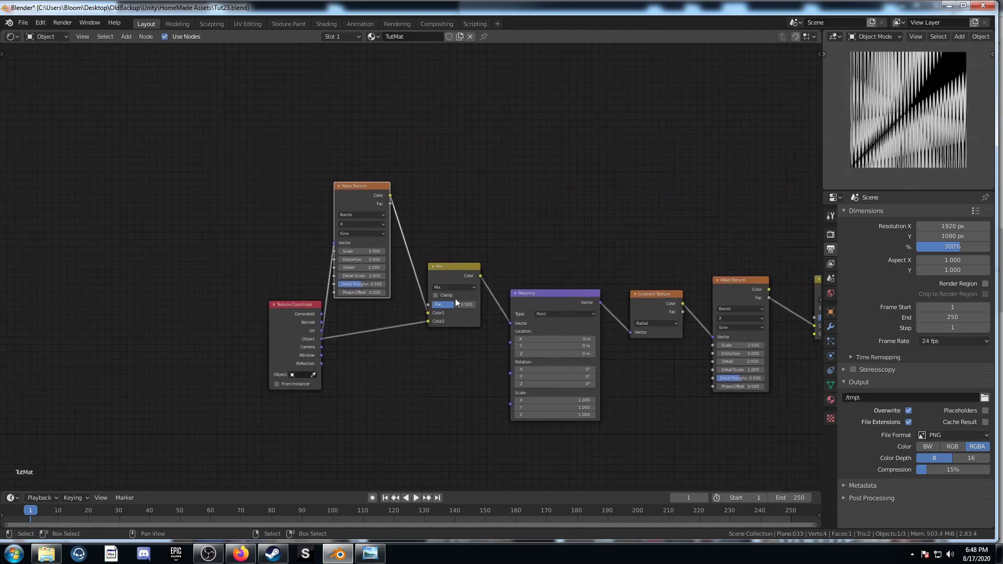
pyautogui.moveTo(456, 306); pyautogui.dragTo(474, 306)
pyautogui.click(468, 306)
pyautogui.write('.88')
pyautogui.press('Return')
# Duplicate the Mix node between Mix and Mapping, and set the copy to Subtract with a factor of 0.12.
pyautogui.click(451, 272)
pyautogui.hotkey('shift', 'd')
pyautogui.click(535, 269)
pyautogui.click(538, 289)
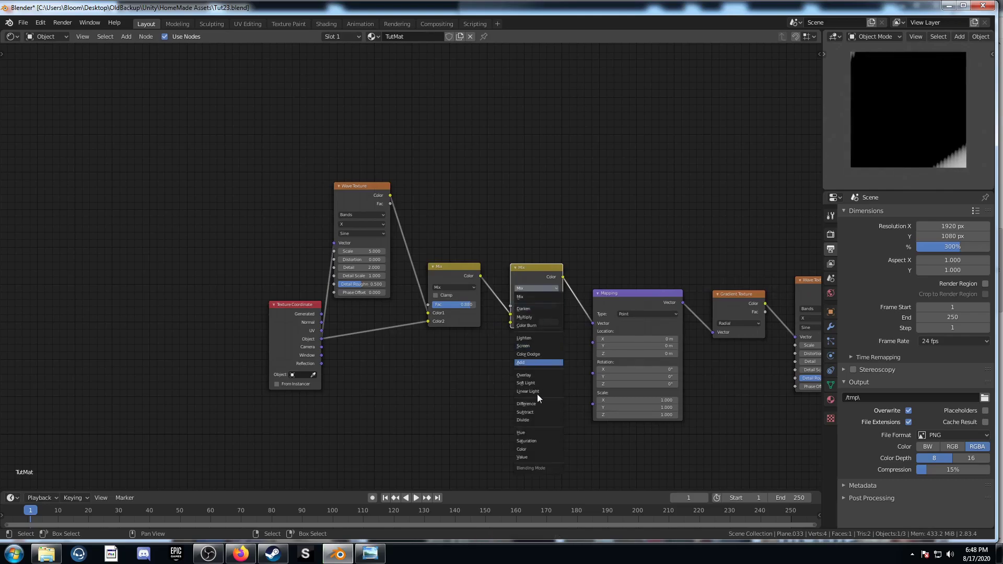
pyautogui.click(542, 413)
pyautogui.click(535, 305)
pyautogui.write('.12')
pyautogui.press('Return')
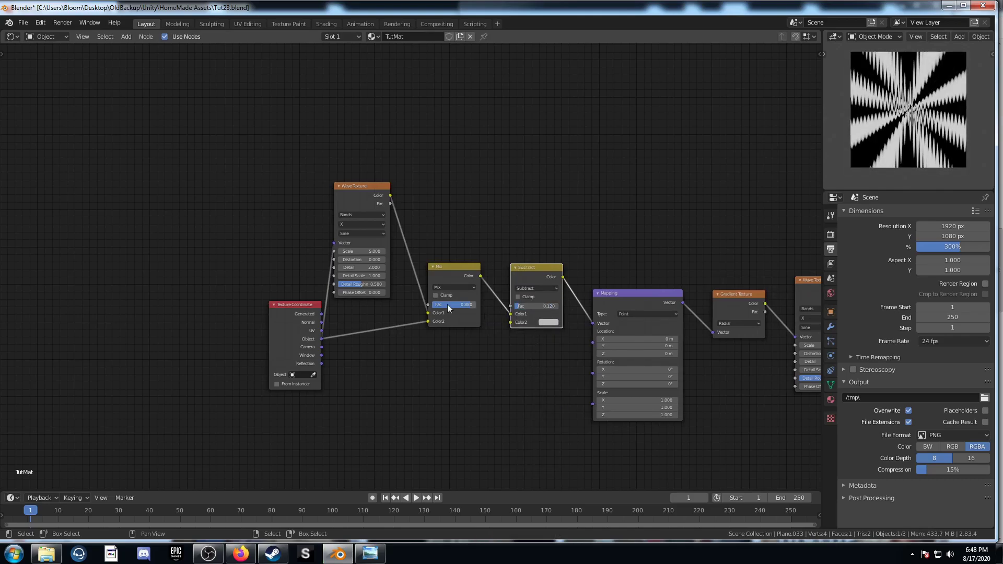
# Add a Value node above the Mix node and set its value to 0.88.
pyautogui.hotkey('shift', 'a')
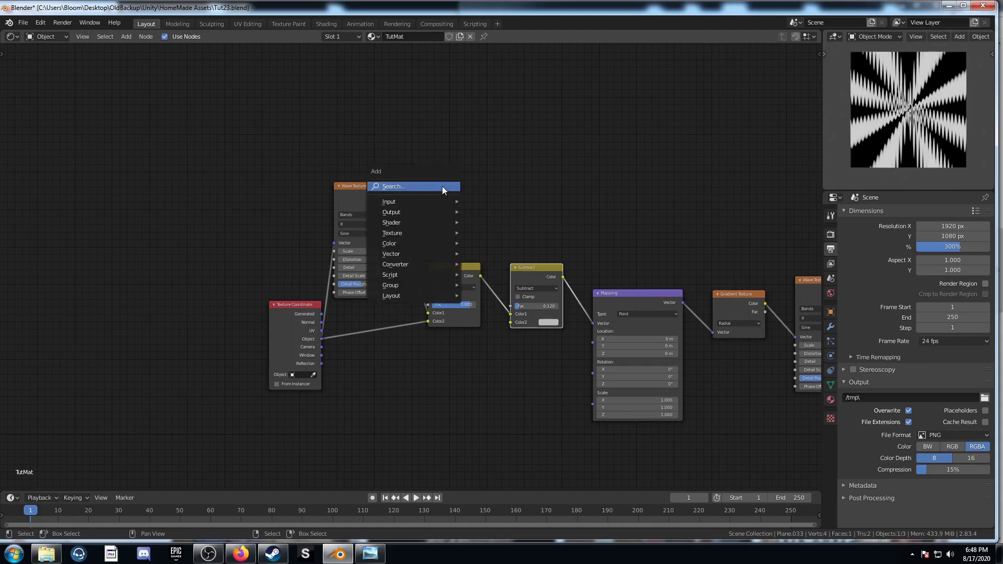
pyautogui.click(442, 186)
pyautogui.write('value')
pyautogui.press('Return')
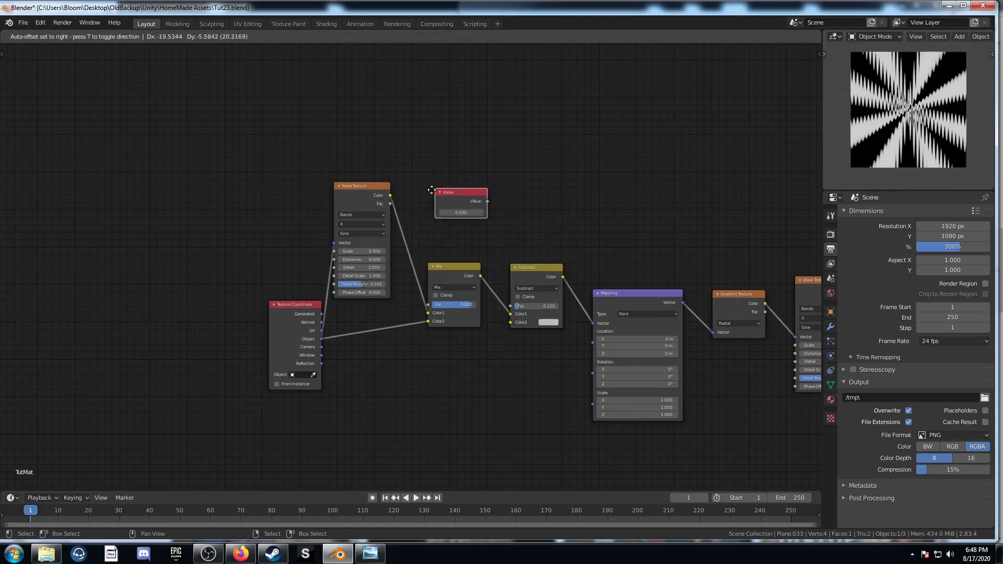
pyautogui.click(404, 148)
pyautogui.click(430, 173)
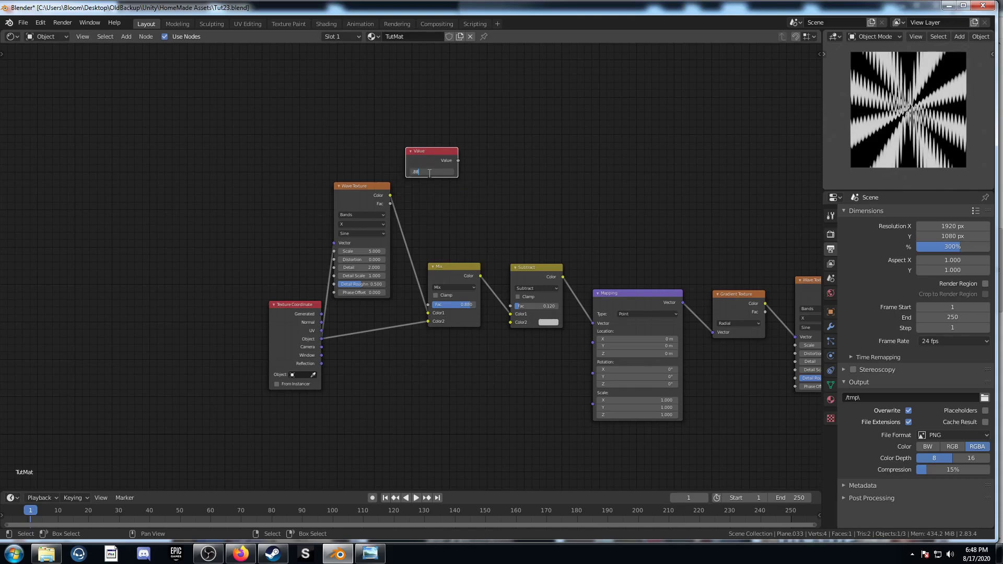
# Add a Math node beside the Value node and set its operation to Subtract.
pyautogui.hotkey('shift', 'a')
pyautogui.click(549, 170)
pyautogui.write('math')
pyautogui.press('Return')
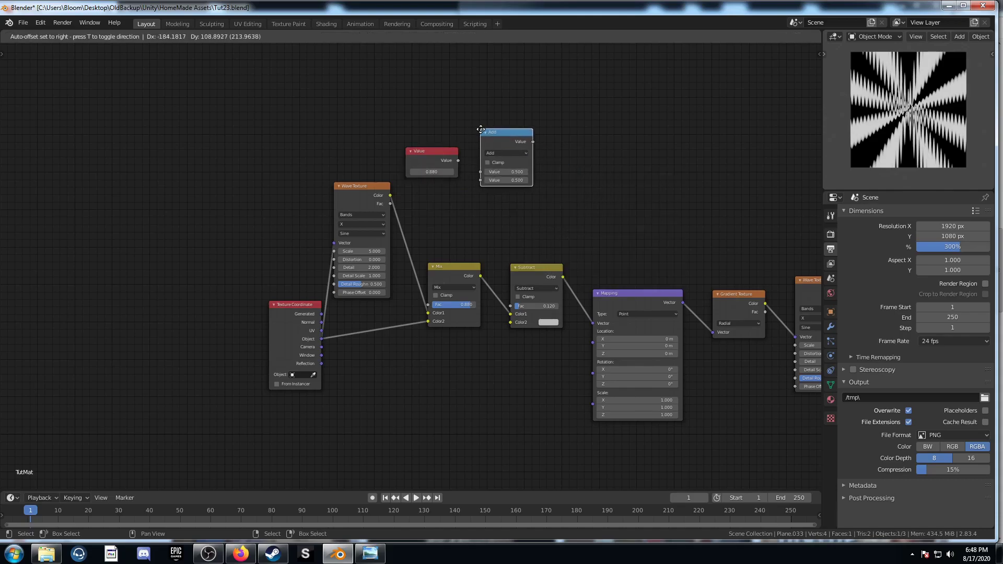
pyautogui.click(489, 135)
pyautogui.click(507, 158)
pyautogui.click(516, 196)
# Link the Value node to the Math node's second value and set the first value to 1.
pyautogui.moveTo(459, 161); pyautogui.dragTo(490, 188)
pyautogui.click(509, 179)
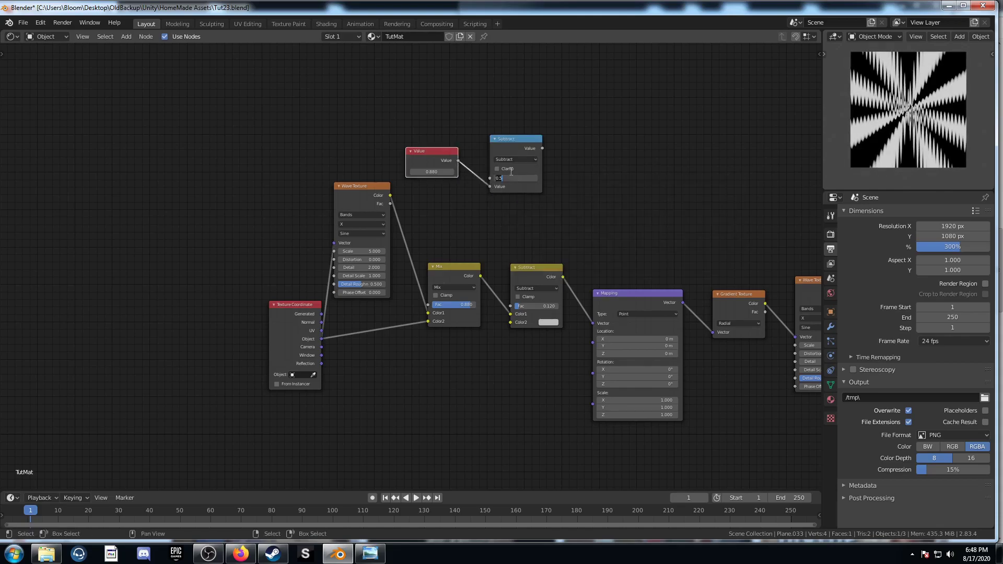
pyautogui.write('1')
pyautogui.press('Return')
# Link the Value node to the Mix factor and the Math output to the Subtract color node's factor.
pyautogui.moveTo(459, 161); pyautogui.dragTo(428, 304)
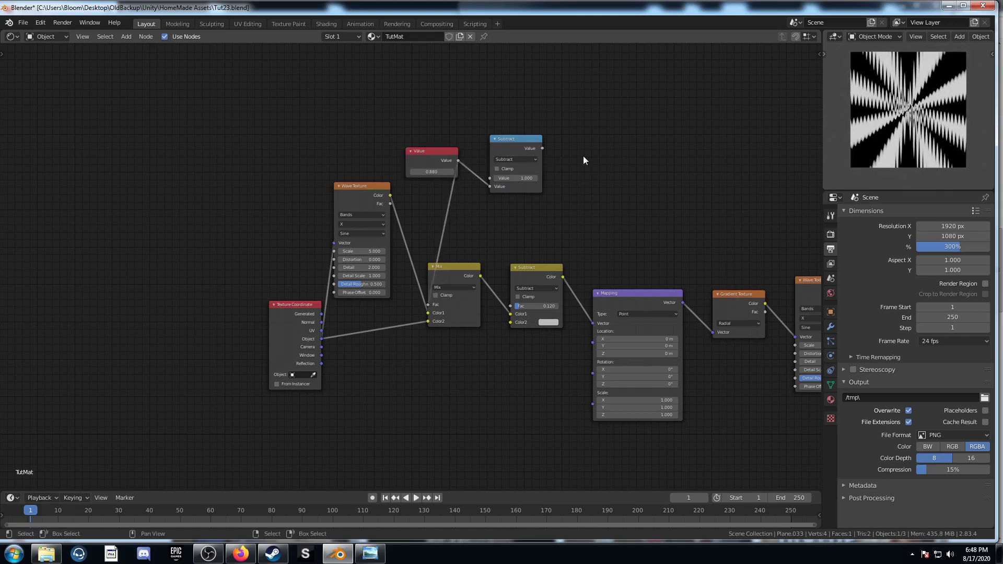
pyautogui.moveTo(542, 149); pyautogui.dragTo(511, 306)
pyautogui.moveTo(418, 152); pyautogui.dragTo(402, 134)
# Set the distorting Wave Texture to Rings, Spherical direction and Triangle profile, with a scale of 1.
pyautogui.scroll(7, 361, 197)
pyautogui.moveTo(383, 227); pyautogui.dragTo(419, 238, button='middle')
pyautogui.click(374, 190)
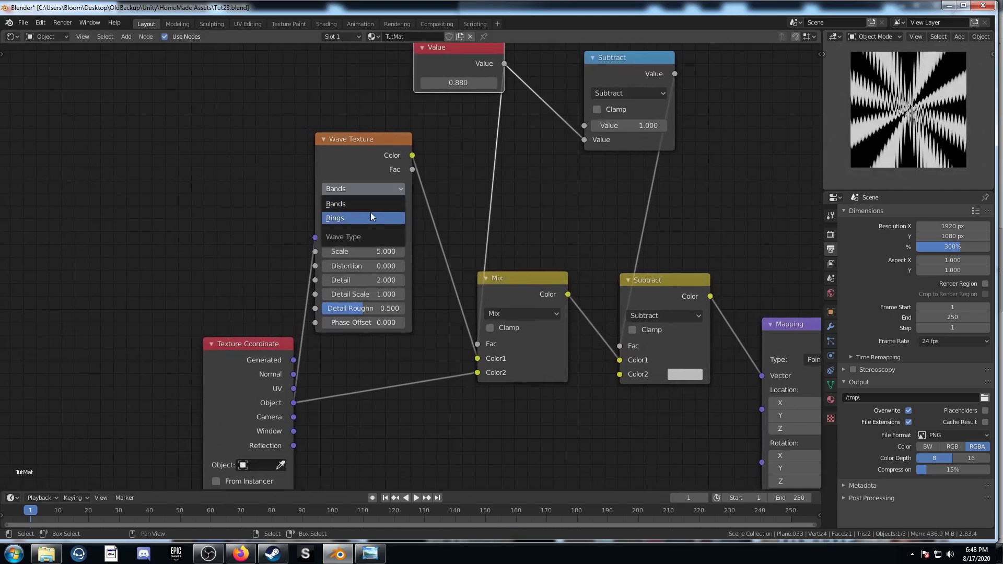
pyautogui.click(371, 209)
pyautogui.click(375, 204)
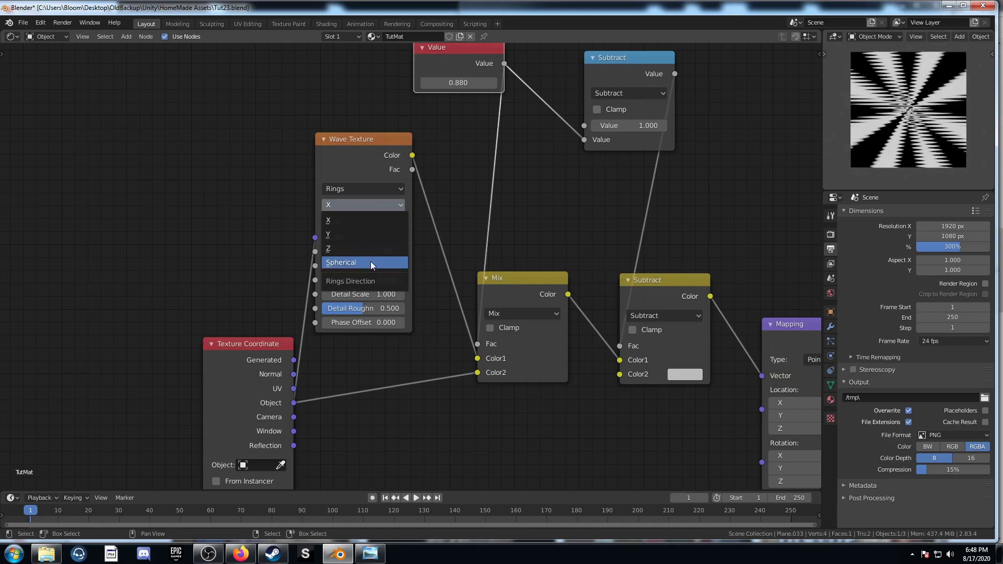
pyautogui.click(371, 261)
pyautogui.click(378, 219)
pyautogui.click(369, 265)
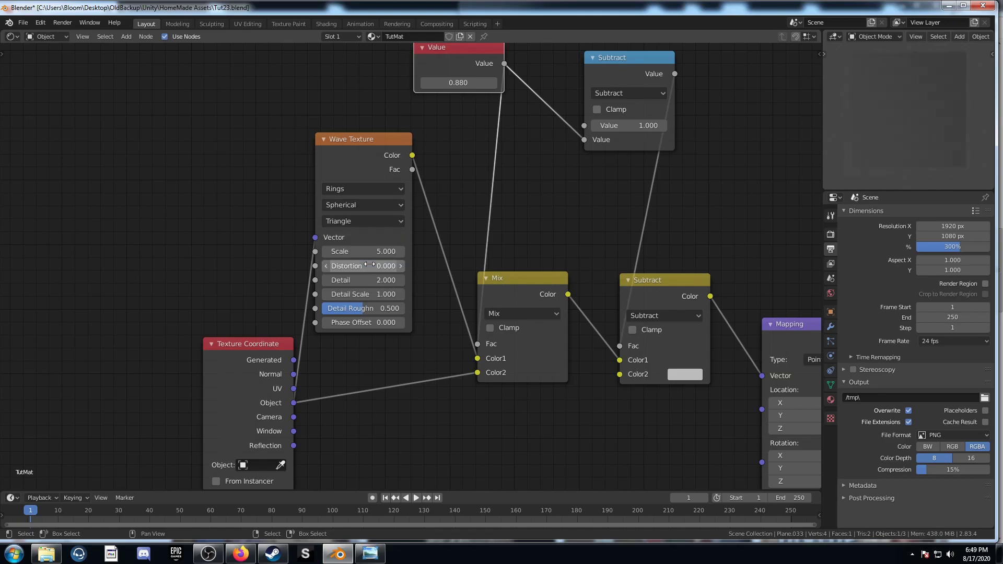
pyautogui.click(341, 251)
pyautogui.write('1')
pyautogui.press('Return')
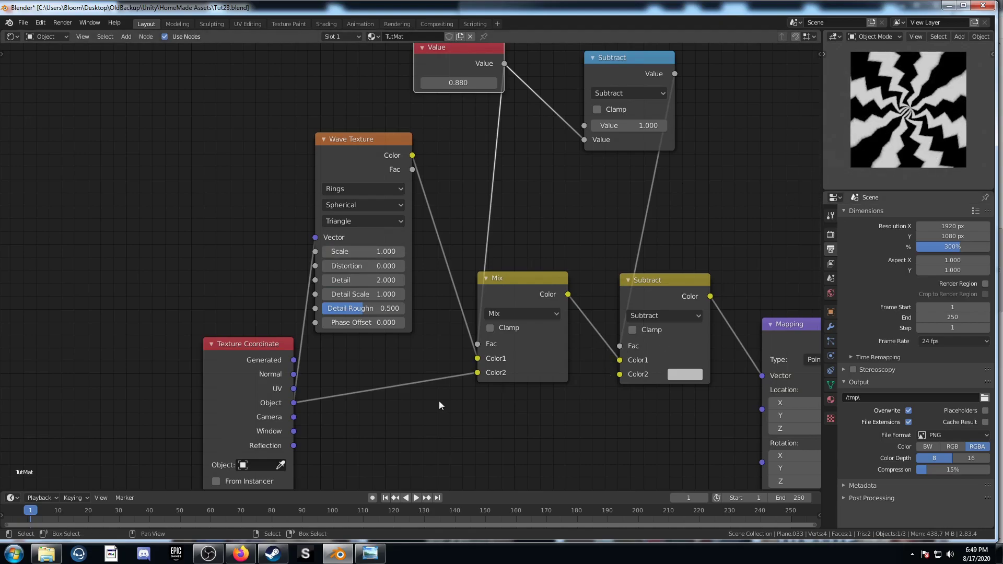
pyautogui.scroll(-4, 507, 403)
pyautogui.moveTo(524, 383)
pyautogui.mouseDown(button='middle')
pyautogui.moveTo(403, 369)
pyautogui.moveTo(415, 391)
pyautogui.mouseUp(button='middle')
pyautogui.scroll(2, 478, 400)
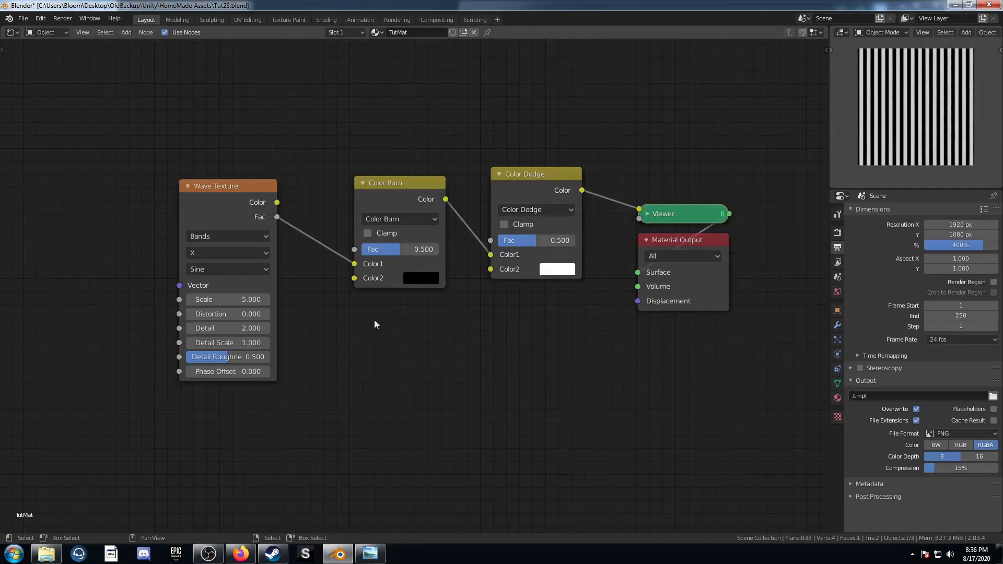
pyautogui.moveTo(374, 320); pyautogui.dragTo(395, 285, button='middle')
pyautogui.moveTo(282, 358); pyautogui.dragTo(336, 349, button='middle')
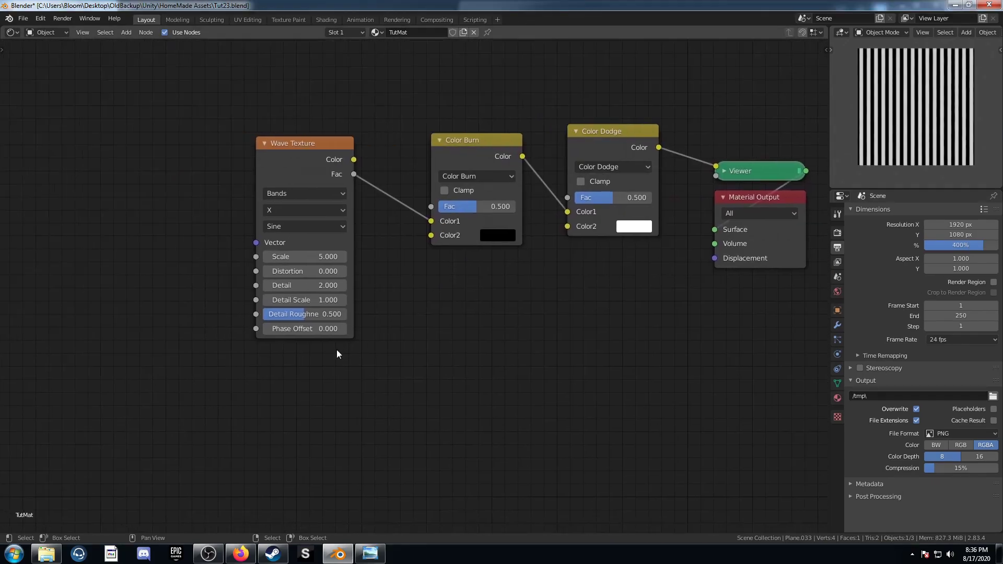
pyautogui.moveTo(232, 360); pyautogui.dragTo(286, 368, button='middle')
pyautogui.moveTo(582, 224); pyautogui.dragTo(493, 254, button='middle')
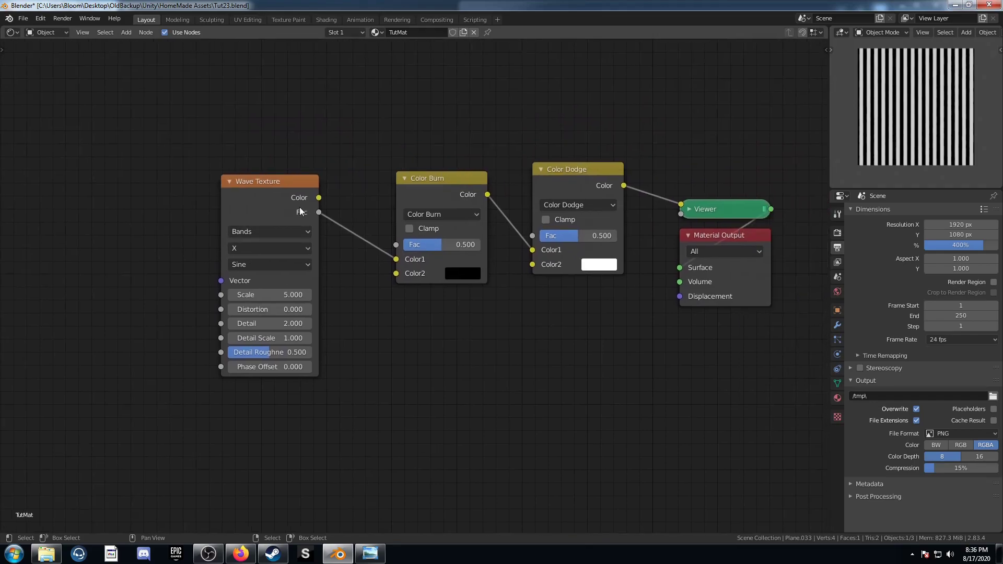
pyautogui.moveTo(179, 392); pyautogui.dragTo(255, 376, button='middle')
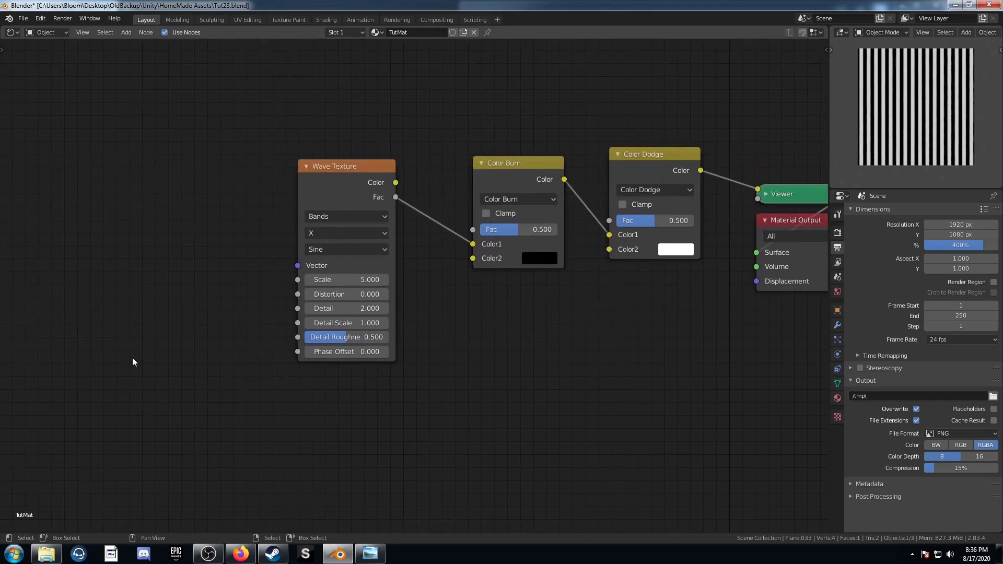
# Add Texture Coordinate and Mapping nodes to the Bands Wave Texture, feed Object coordinates into Mapping, and space the nodes apart.
pyautogui.moveTo(132, 359); pyautogui.dragTo(207, 313, button='middle')
pyautogui.click(400, 194)
pyautogui.moveTo(292, 280); pyautogui.dragTo(288, 318, button='middle')
pyautogui.hotkey('ctrl', 't')
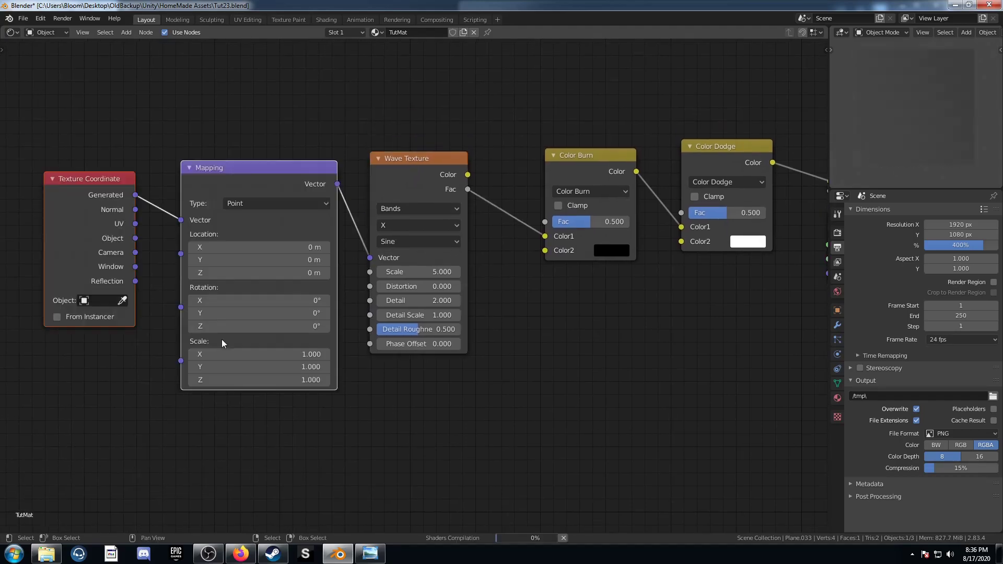
pyautogui.moveTo(224, 340); pyautogui.dragTo(290, 349, button='middle')
pyautogui.moveTo(209, 247); pyautogui.dragTo(253, 228)
pyautogui.moveTo(179, 206); pyautogui.dragTo(22, 193)
# Insert a Voronoi Texture node between the Texture Coordinate and Mapping nodes.
pyautogui.moveTo(102, 328); pyautogui.dragTo(184, 343, button='middle')
pyautogui.hotkey('shift', 'a')
pyautogui.click(184, 341)
pyautogui.write('voron')
pyautogui.press('Return')
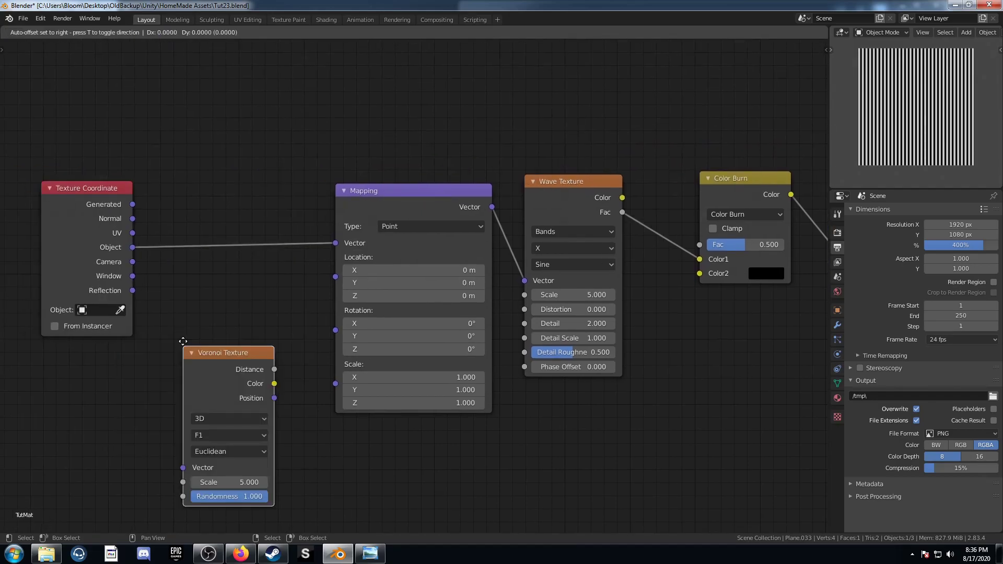
pyautogui.click(185, 156)
pyautogui.moveTo(241, 212); pyautogui.dragTo(216, 229, button='middle')
pyautogui.moveTo(217, 230); pyautogui.dragTo(203, 158)
# Insert a MixRGB node between the Voronoi Texture and Mapping nodes.
pyautogui.hotkey('shift', 'a')
pyautogui.click(214, 342)
pyautogui.write('ix rgb')
pyautogui.press('BackSpace')
pyautogui.press('BackSpace')
pyautogui.press('BackSpace')
pyautogui.press('BackSpace')
pyautogui.press('BackSpace')
pyautogui.press('BackSpace')
pyautogui.write('mox')
pyautogui.press('BackSpace')
pyautogui.press('BackSpace')
pyautogui.write('ixr')
pyautogui.press('Return')
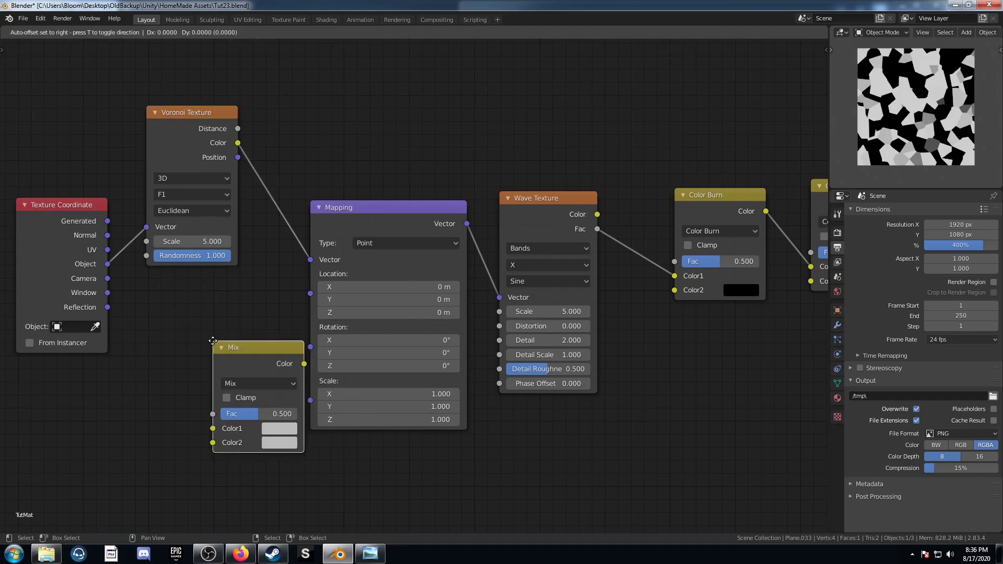
pyautogui.click(290, 148)
# Link the Voronoi Distance output to the Mix node's Color1 and the Object coordinates to its Color2.
pyautogui.moveTo(238, 130); pyautogui.dragTo(267, 288)
pyautogui.moveTo(107, 264); pyautogui.dragTo(113, 267)
pyautogui.moveTo(287, 247); pyautogui.dragTo(287, 247)
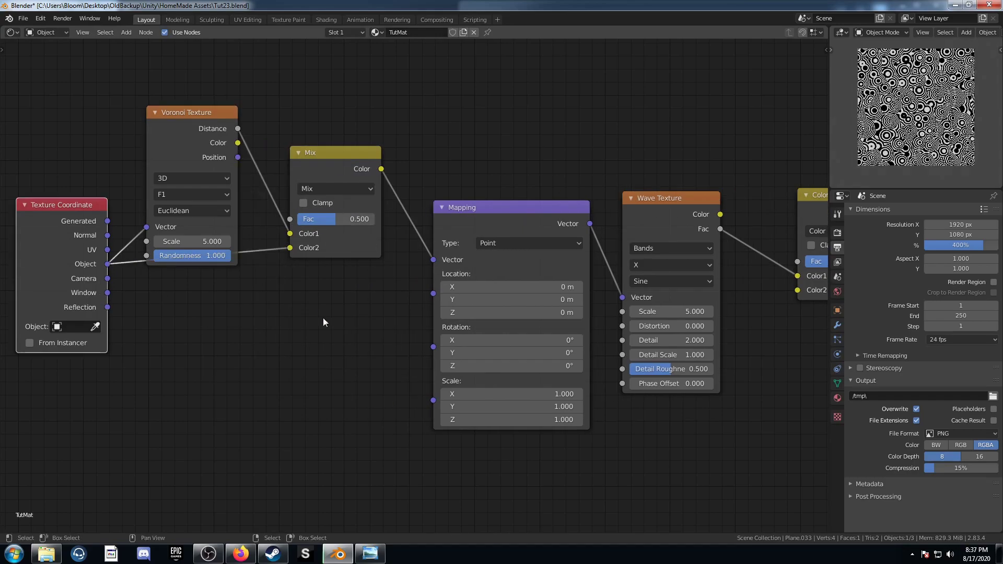
# Set the Fac of the Mix node between the Voronoi Texture and Mapping nodes to 0.9.
pyautogui.moveTo(324, 316); pyautogui.dragTo(280, 333, button='middle')
pyautogui.write('.')
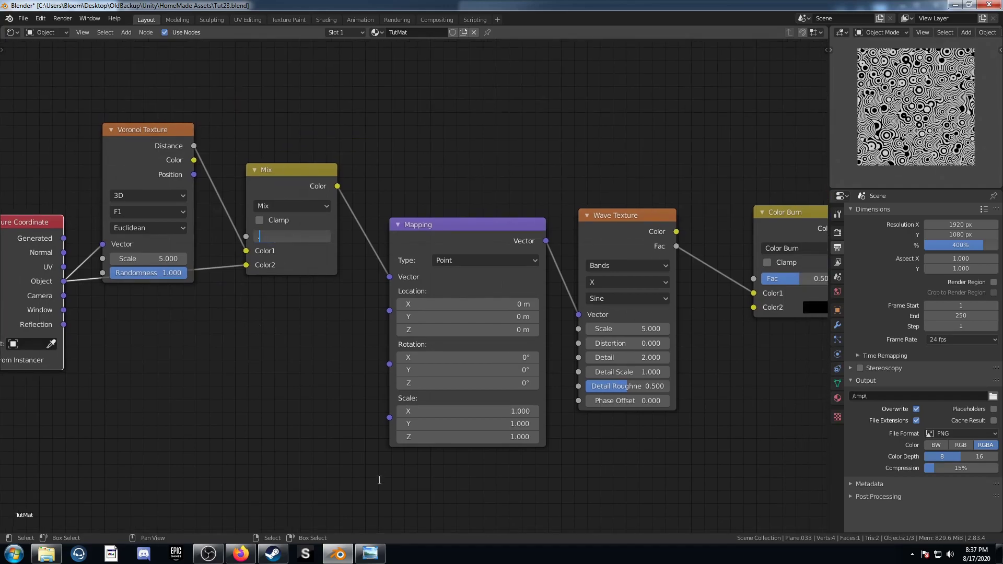
pyautogui.write('9')
pyautogui.press('Return')
# Insert a Gradient Texture node between the Mapping and Wave Texture nodes and set its type to Radial.
pyautogui.moveTo(471, 437); pyautogui.dragTo(374, 416, button='middle')
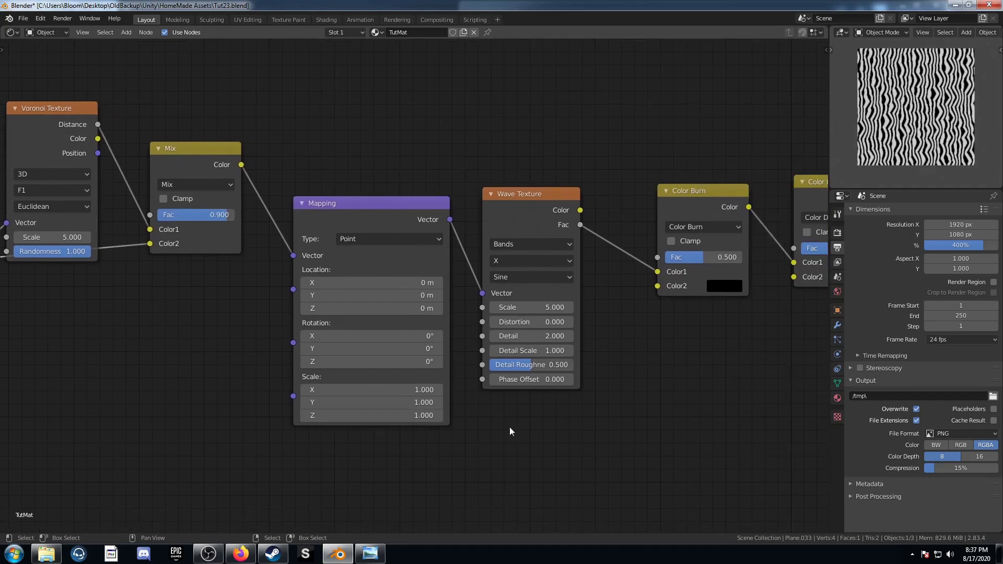
pyautogui.hotkey('shift', 'a')
pyautogui.click(511, 427)
pyautogui.write('gra')
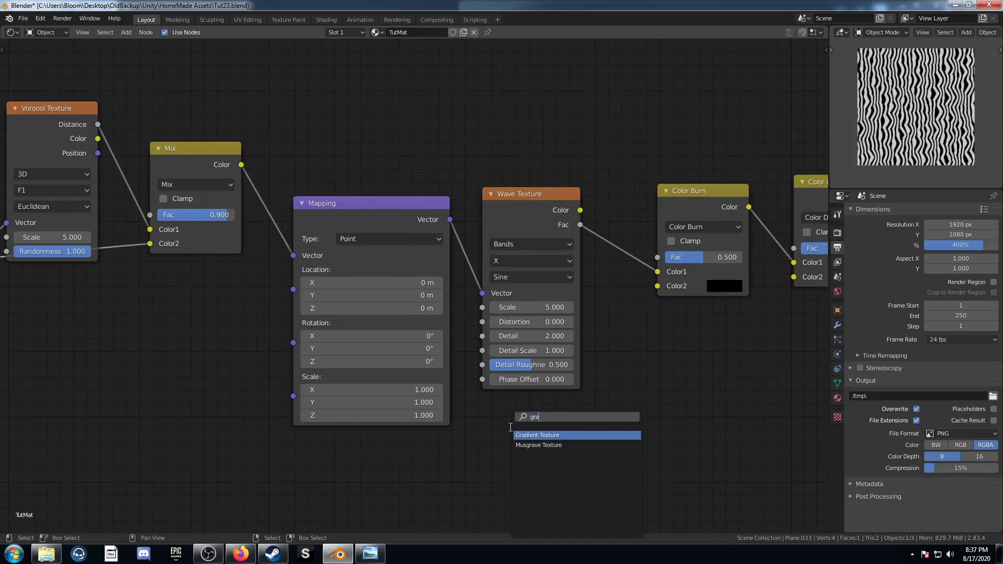
pyautogui.press('Return')
pyautogui.click(451, 222)
pyautogui.moveTo(513, 302); pyautogui.dragTo(373, 300, button='middle')
pyautogui.scroll(2, 389, 290)
pyautogui.click(364, 254)
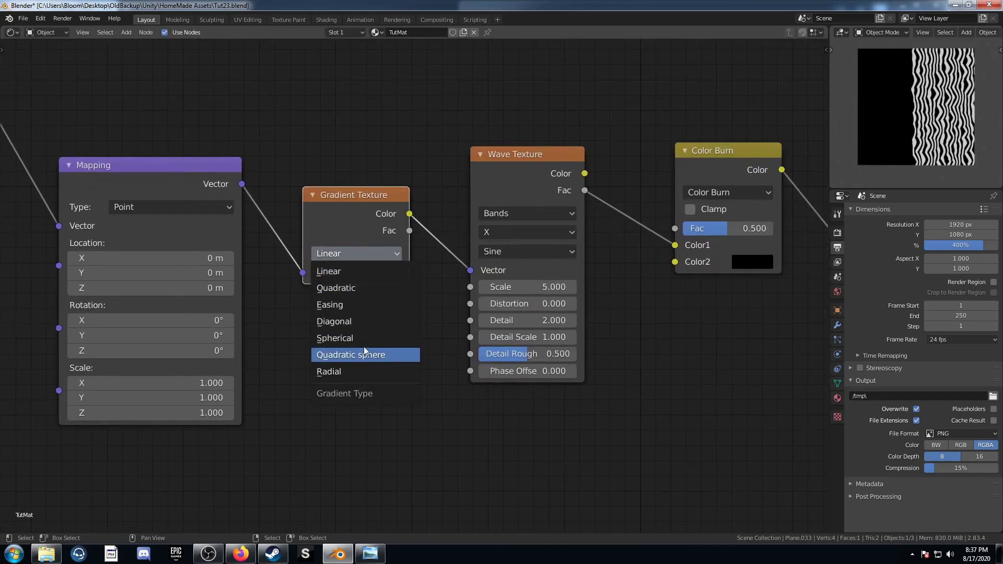
pyautogui.click(359, 371)
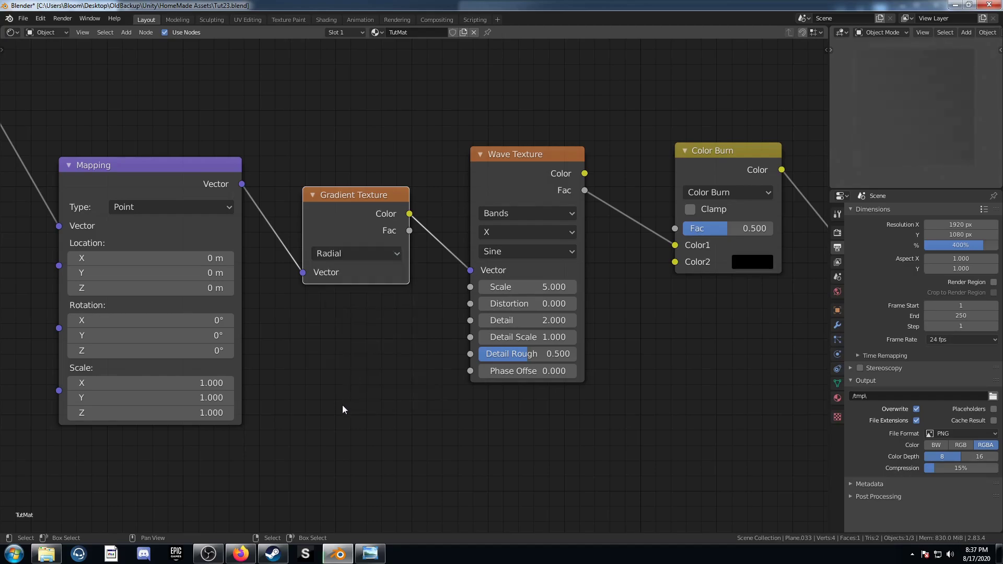
# Set the Voronoi Texture's Scale to 3 and its distance metric to Manhattan.
pyautogui.moveTo(346, 405); pyautogui.dragTo(718, 516, button='middle')
pyautogui.moveTo(204, 343); pyautogui.dragTo(311, 339, button='middle')
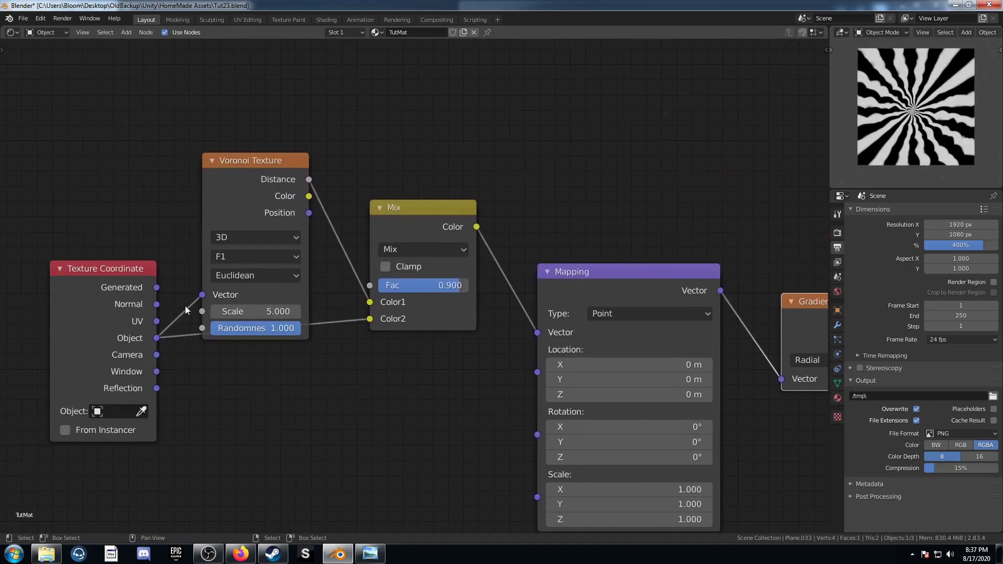
pyautogui.click(254, 312)
pyautogui.press('Return')
pyautogui.click(280, 275)
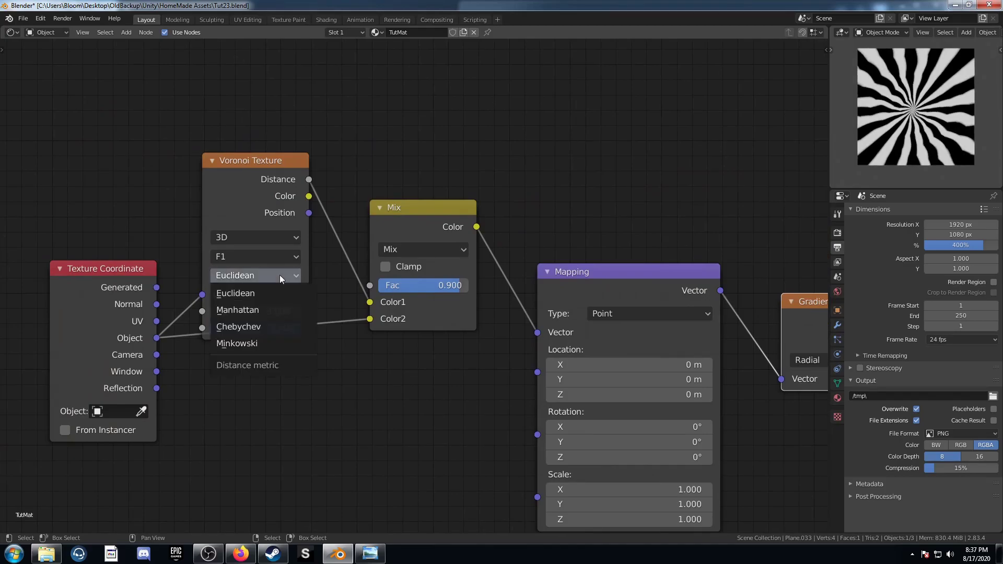
pyautogui.click(273, 309)
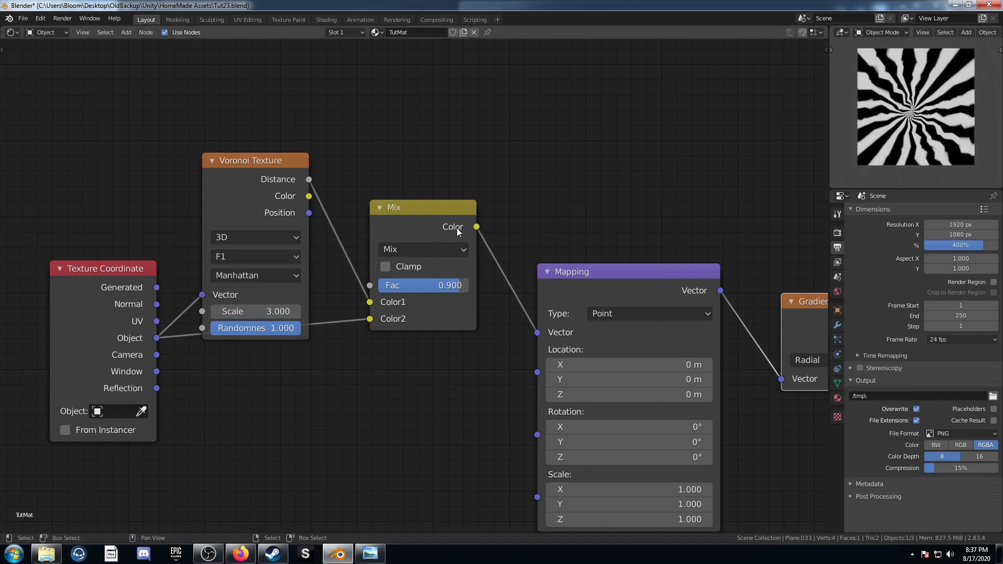
# Duplicate the Mix node, insert the copy between Mix and Mapping, and set its blend mode to Subtract.
pyautogui.scroll(2, 933, 142)
pyautogui.keyDown('shift'); pyautogui.moveTo(933, 144); pyautogui.dragTo(917, 145, button='middle'); pyautogui.keyUp('shift')
pyautogui.scroll(-2, 883, 145)
pyautogui.moveTo(417, 210); pyautogui.dragTo(483, 189, button='middle')
pyautogui.click(483, 189)
pyautogui.hotkey('shift', 'd')
pyautogui.click(577, 215)
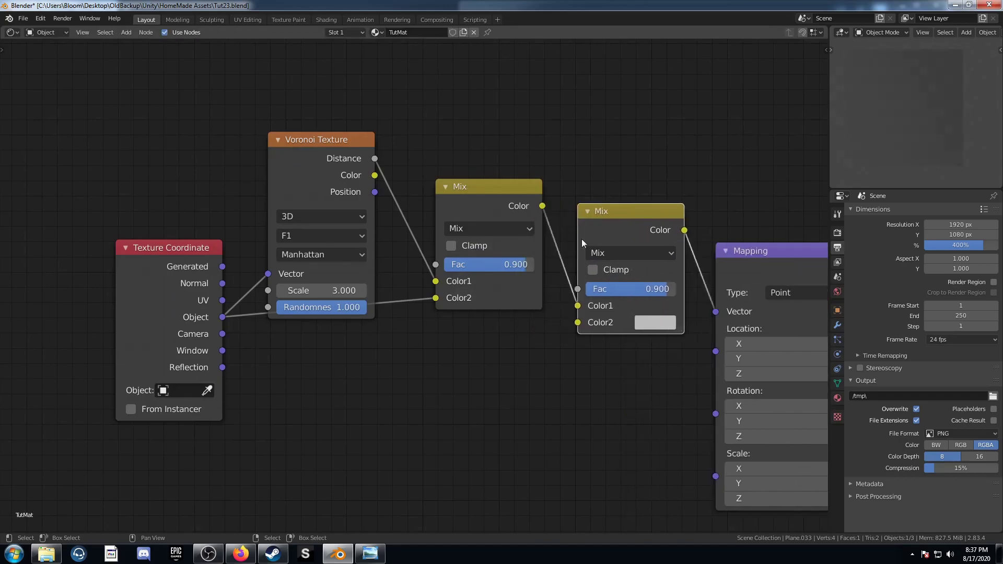
pyautogui.click(632, 253)
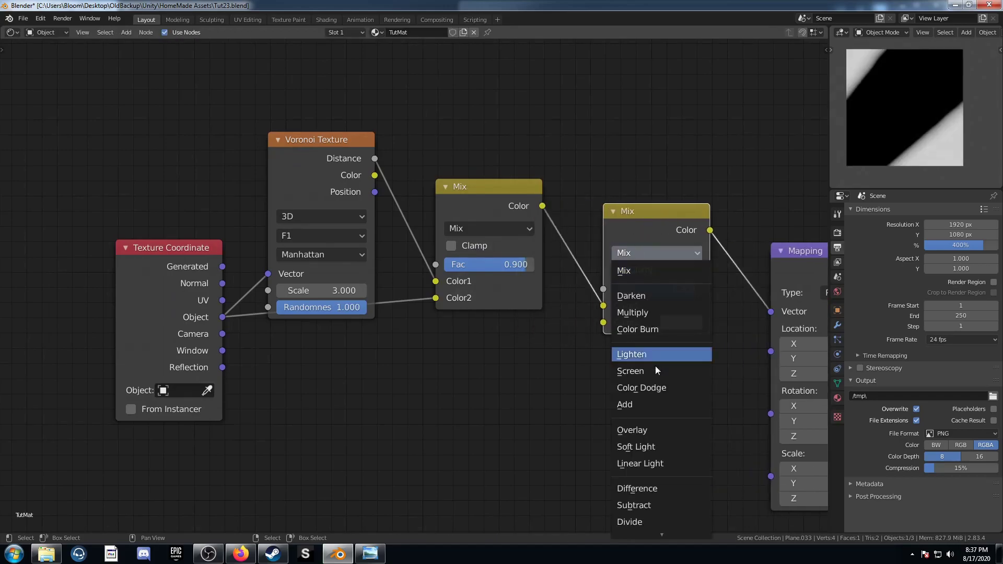
pyautogui.click(650, 500)
# Add a Value node above the Voronoi Texture and Mix nodes.
pyautogui.scroll(-4, 404, 166)
pyautogui.moveTo(404, 165); pyautogui.dragTo(327, 230, button='middle')
pyautogui.hotkey('shift', 'a')
pyautogui.click(340, 161)
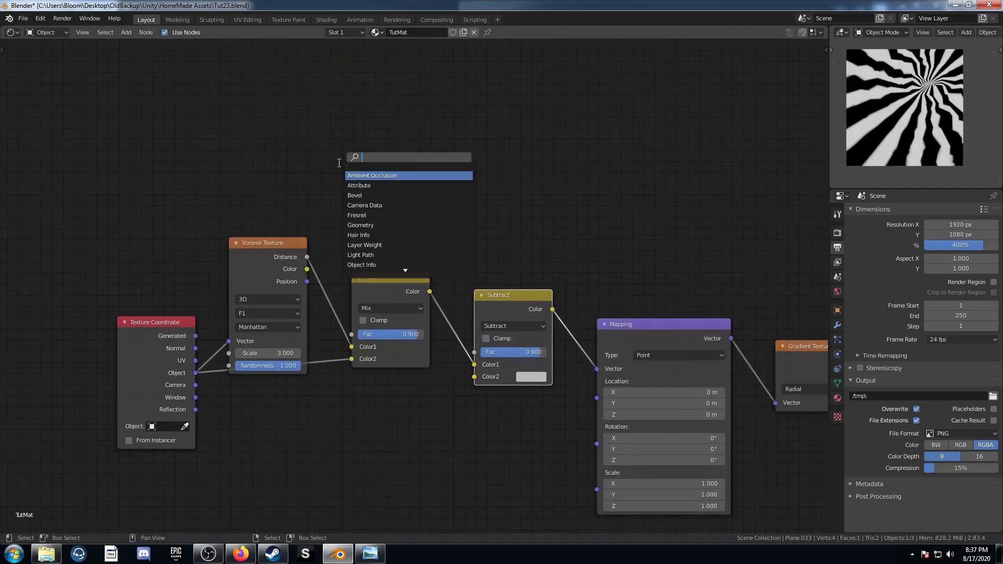
pyautogui.write('value')
pyautogui.press('Return')
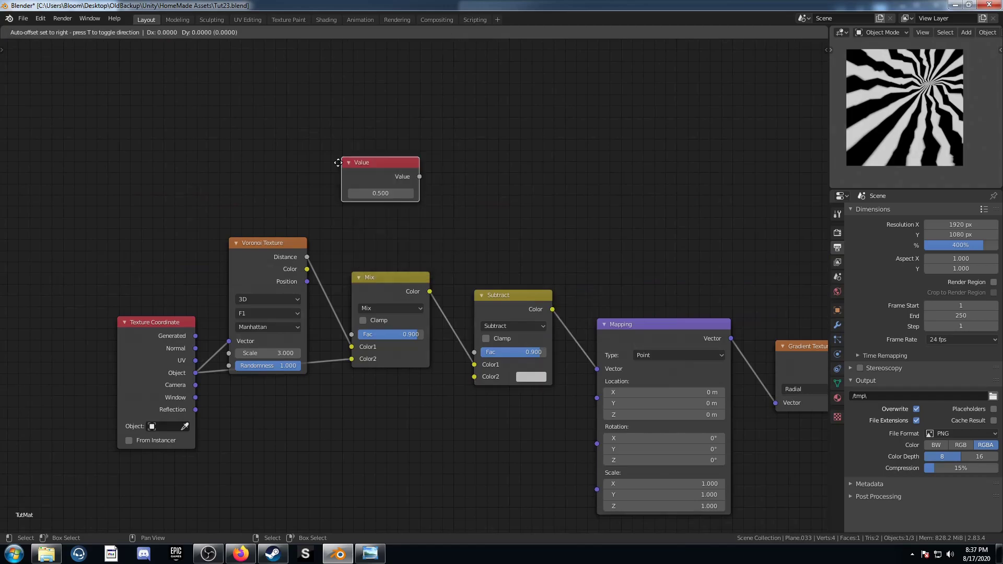
pyautogui.click(300, 137)
# Add a Math node set to Subtract that takes the Value node away from 1.
pyautogui.hotkey('shift', 'a')
pyautogui.click(467, 151)
pyautogui.write('math')
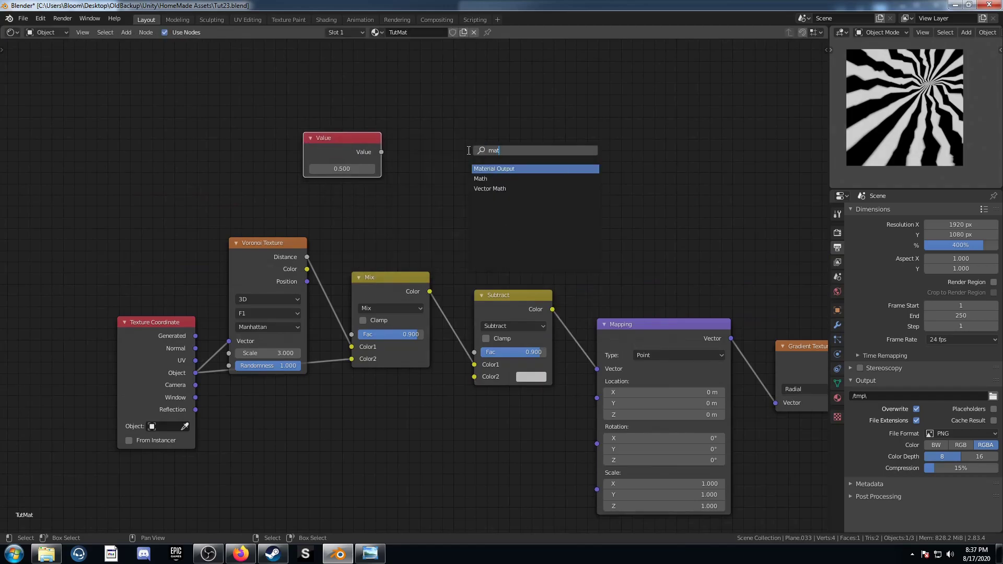
pyautogui.press('Return')
pyautogui.click(422, 124)
pyautogui.click(465, 163)
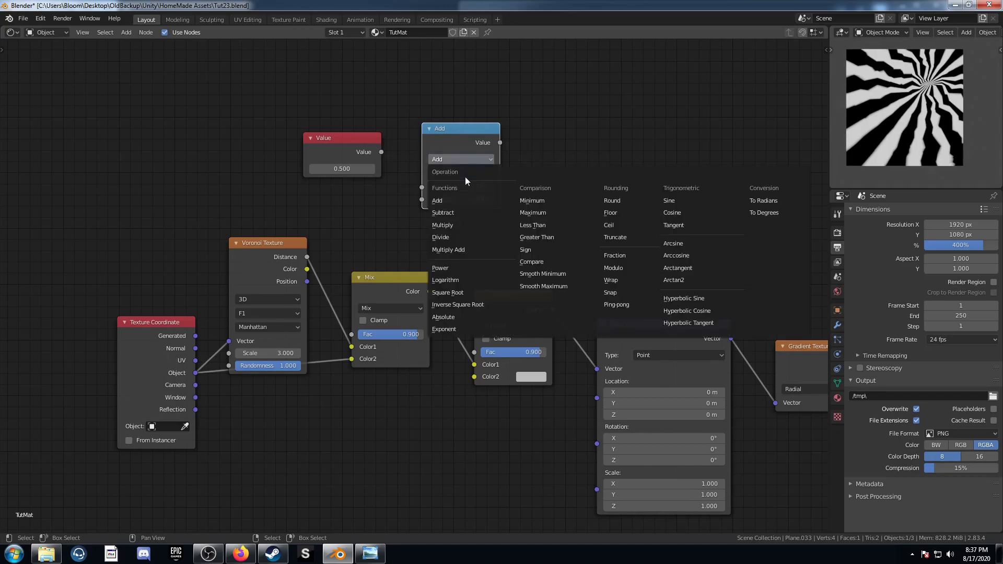
pyautogui.click(444, 213)
pyautogui.moveTo(384, 152); pyautogui.dragTo(422, 199)
pyautogui.click(445, 160)
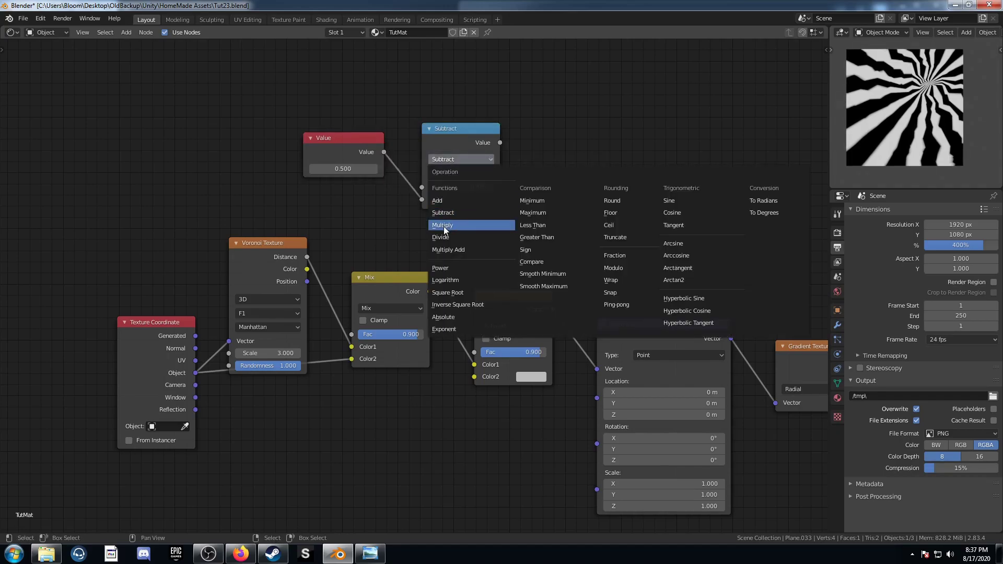
pyautogui.click(451, 186)
pyautogui.write('0.5')
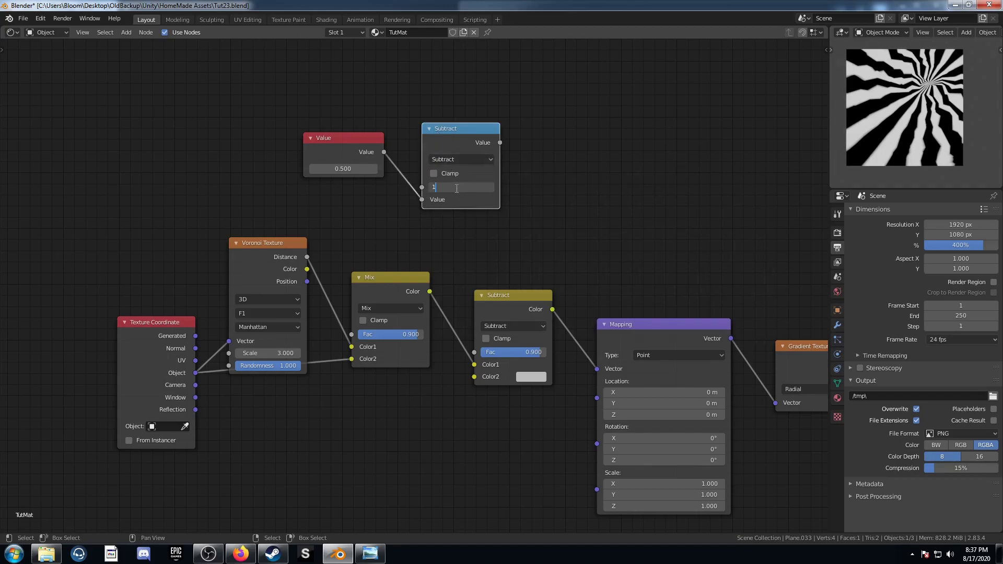
# Set the Value node to 0.9, driving the Mix node's Fac with it and the color Subtract's Fac with the Math result.
pyautogui.moveTo(384, 151); pyautogui.dragTo(351, 333)
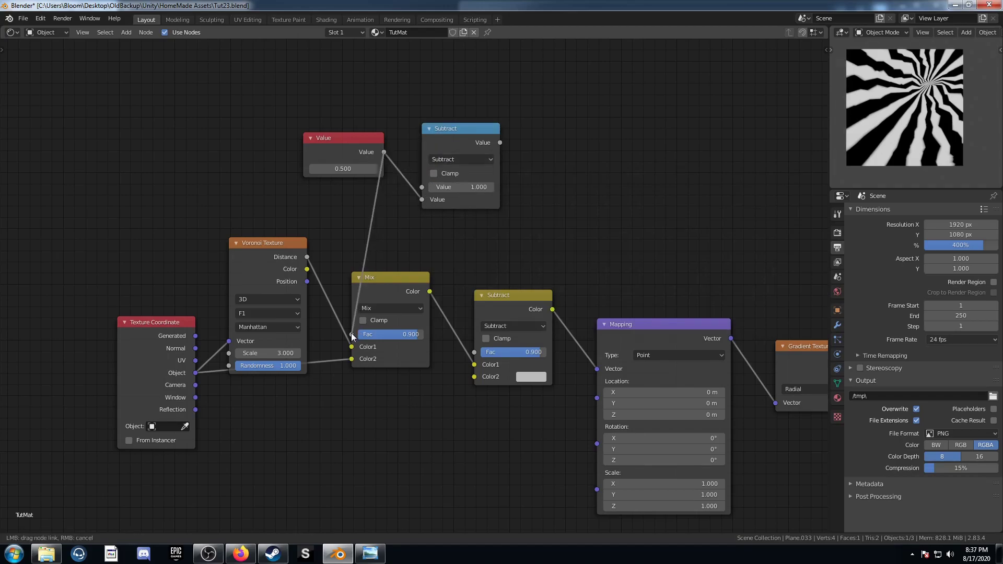
pyautogui.click(347, 172)
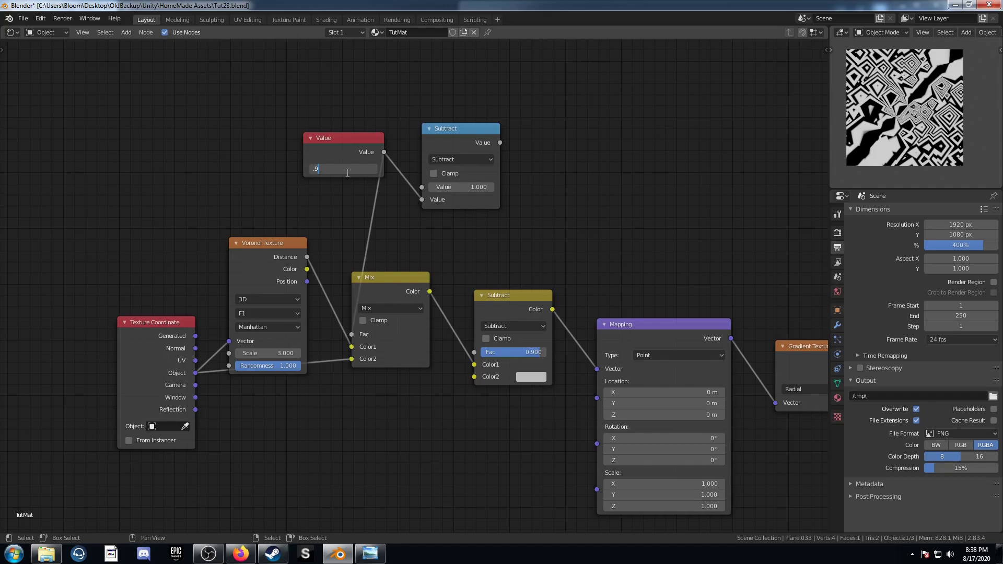
pyautogui.write('.9')
pyautogui.press('Return')
pyautogui.moveTo(500, 143); pyautogui.dragTo(474, 352)
# Set the Color Burn node's Fac to 0.96.
pyautogui.moveTo(564, 221); pyautogui.dragTo(440, 153, button='middle')
pyautogui.scroll(2, 420, 255)
pyautogui.moveTo(380, 221); pyautogui.dragTo(379, 233, button='middle')
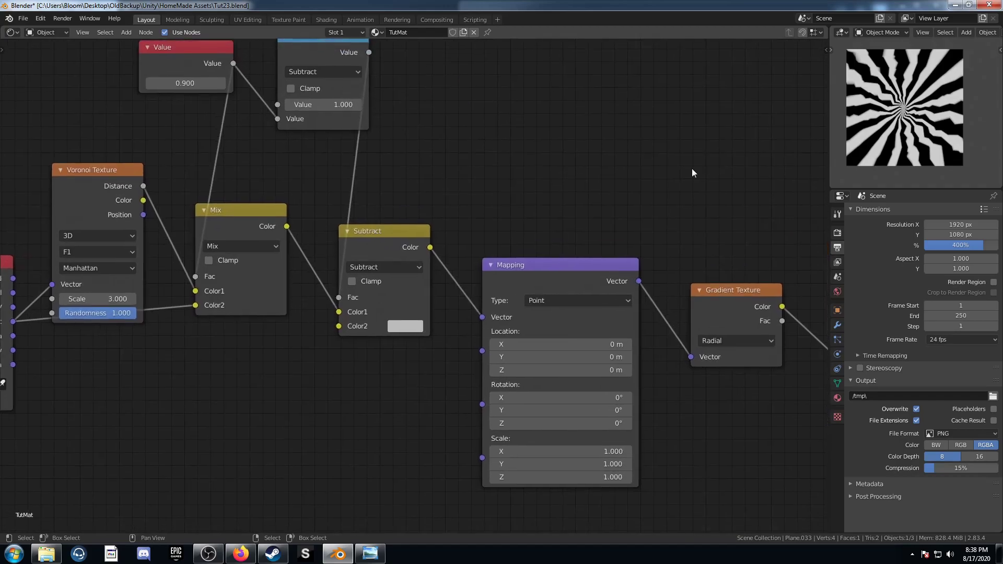
pyautogui.scroll(-1, 555, 343)
pyautogui.moveTo(555, 344); pyautogui.dragTo(565, 398, button='middle')
pyautogui.moveTo(752, 397); pyautogui.dragTo(504, 299, button='middle')
pyautogui.moveTo(631, 349); pyautogui.dragTo(440, 373, button='middle')
pyautogui.moveTo(578, 341); pyautogui.dragTo(463, 341, button='middle')
pyautogui.scroll(3, 463, 341)
pyautogui.click(479, 293)
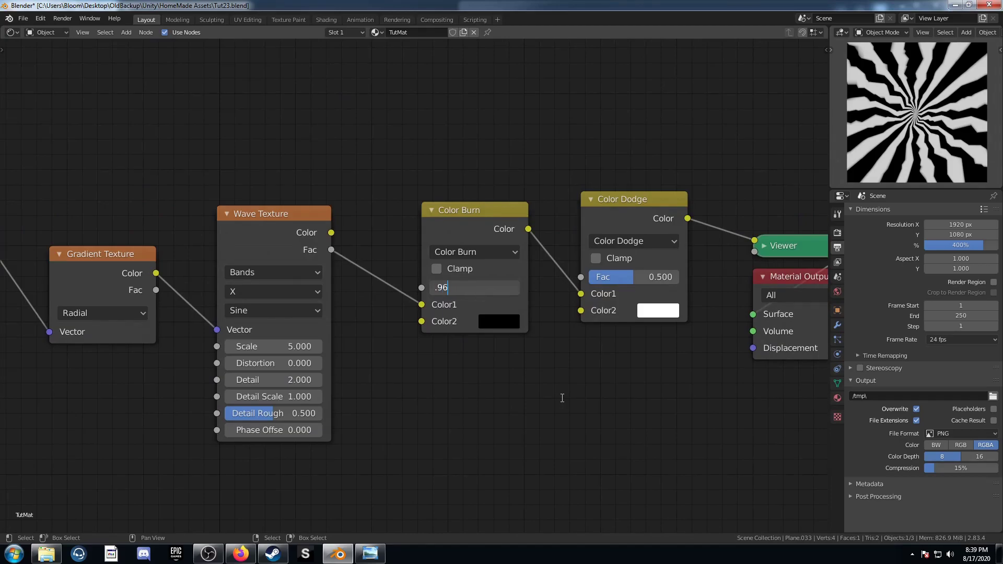
pyautogui.press('Return')
pyautogui.scroll(-7, 539, 393)
pyautogui.moveTo(268, 412)
pyautogui.mouseDown(button='middle')
pyautogui.moveTo(379, 400)
pyautogui.moveTo(473, 419)
pyautogui.mouseUp(button='middle')
pyautogui.scroll(-2, 376, 403)
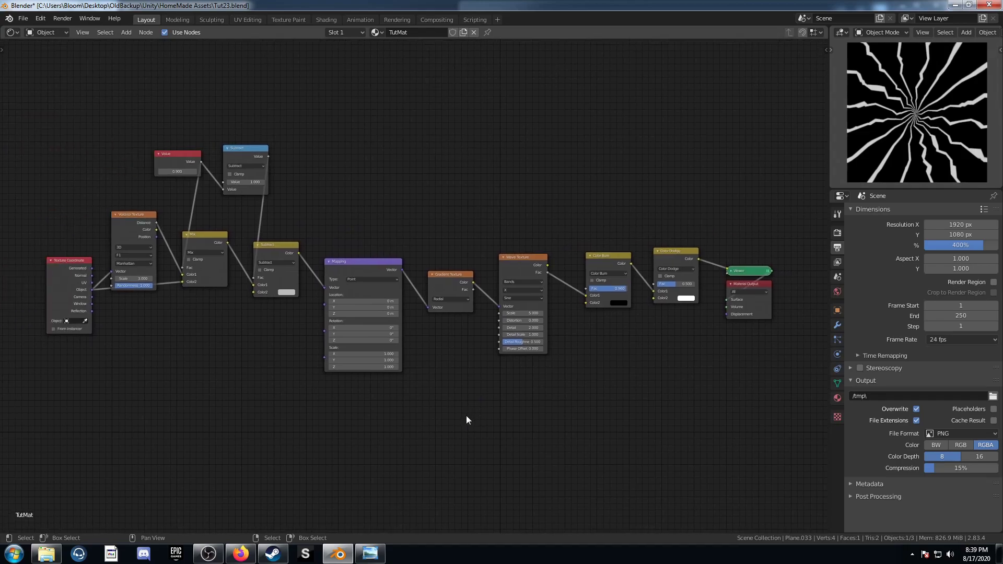
pyautogui.scroll(1, 465, 421)
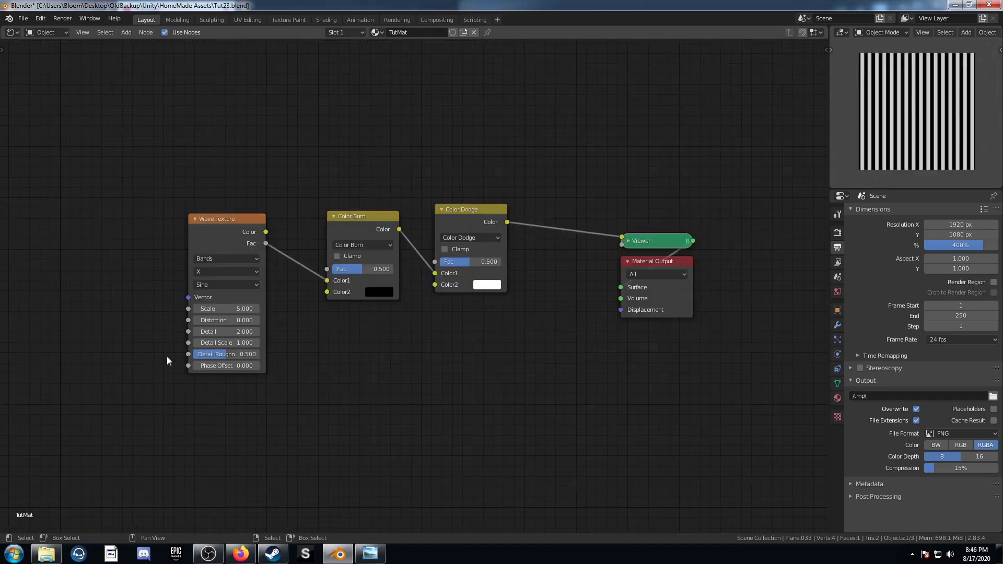
# Try a Scale of 10 on the Bands Wave Texture, and settle on a Scale of 2.5.
pyautogui.moveTo(167, 356); pyautogui.dragTo(230, 337, button='middle')
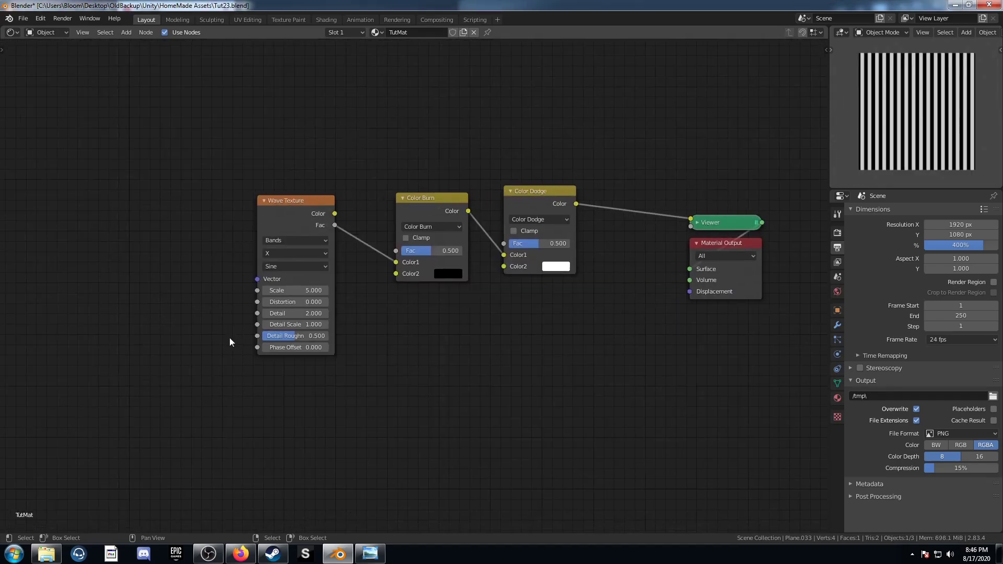
pyautogui.scroll(2, 290, 302)
pyautogui.moveTo(290, 302); pyautogui.dragTo(349, 287, button='middle')
pyautogui.click(342, 277)
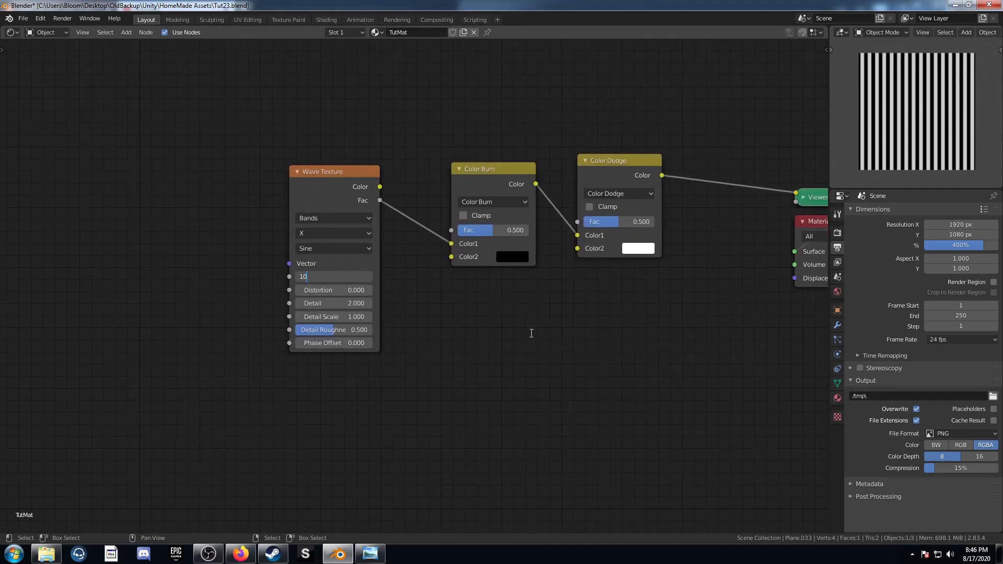
pyautogui.write('10')
pyautogui.press('Return')
pyautogui.click(339, 278)
pyautogui.write('2.5')
pyautogui.press('Return')
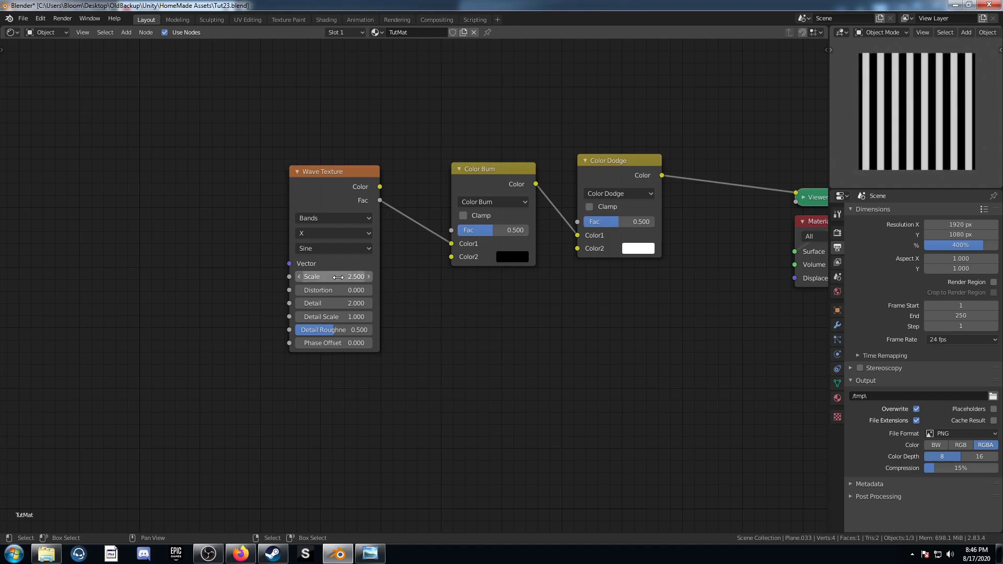
# Add Texture Coordinate and Mapping nodes to the Wave Texture, using Object coordinates, and spread the nodes apart.
pyautogui.click(307, 191)
pyautogui.hotkey('ctrl', 't')
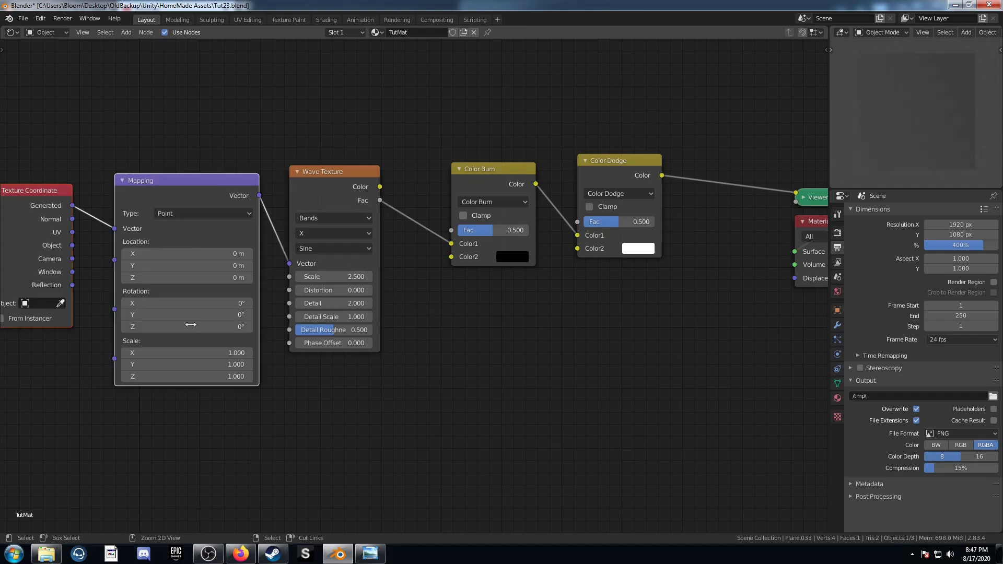
pyautogui.moveTo(146, 344); pyautogui.dragTo(270, 324, button='middle')
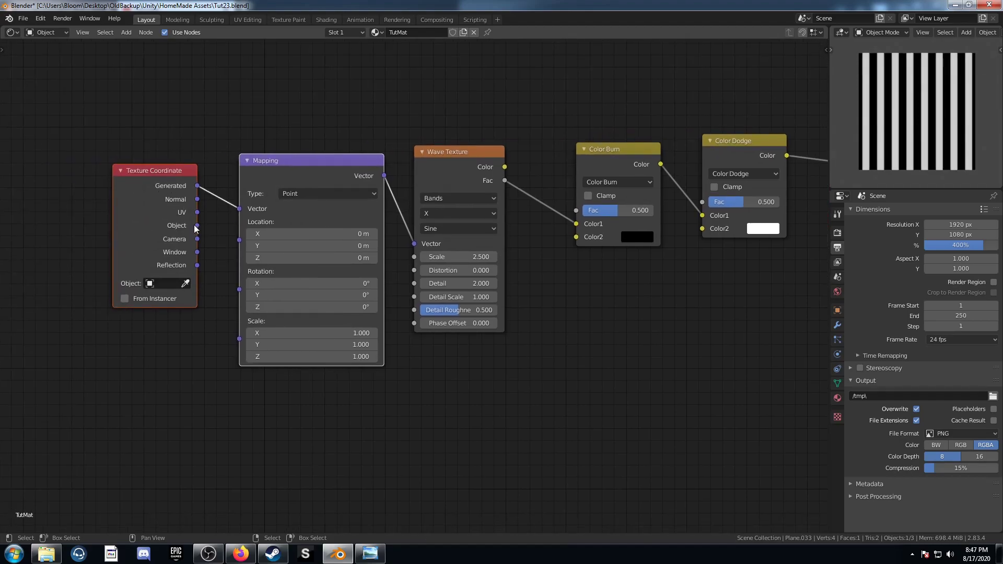
pyautogui.moveTo(197, 226); pyautogui.dragTo(241, 209)
pyautogui.moveTo(143, 169); pyautogui.dragTo(50, 173)
pyautogui.moveTo(303, 174); pyautogui.dragTo(239, 174)
# Insert a Radial Gradient Texture between the Mapping node and the Bands Wave Texture.
pyautogui.hotkey('shift', 'a')
pyautogui.click(387, 369)
pyautogui.write('gra')
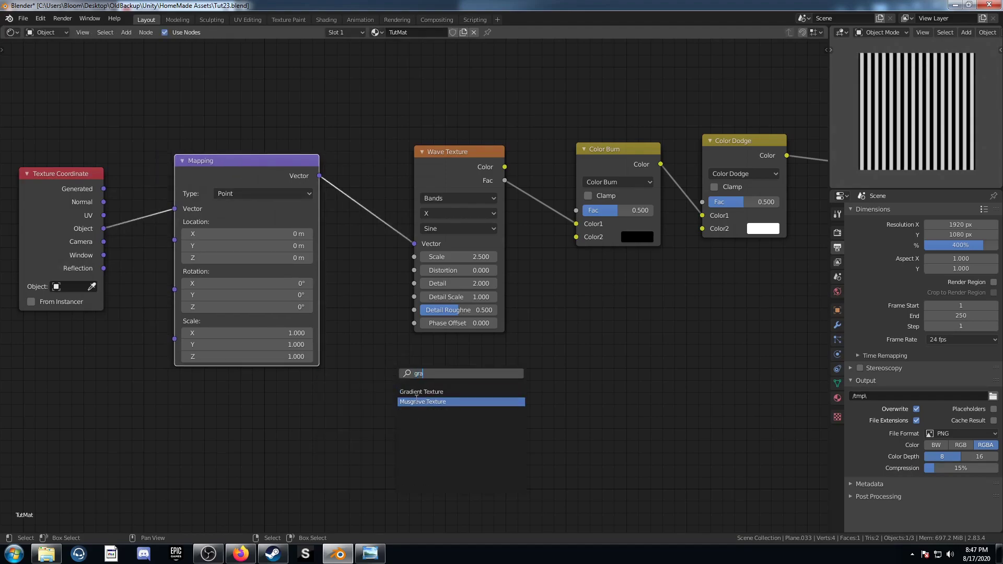
pyautogui.click(416, 393)
pyautogui.click(359, 202)
pyautogui.click(410, 233)
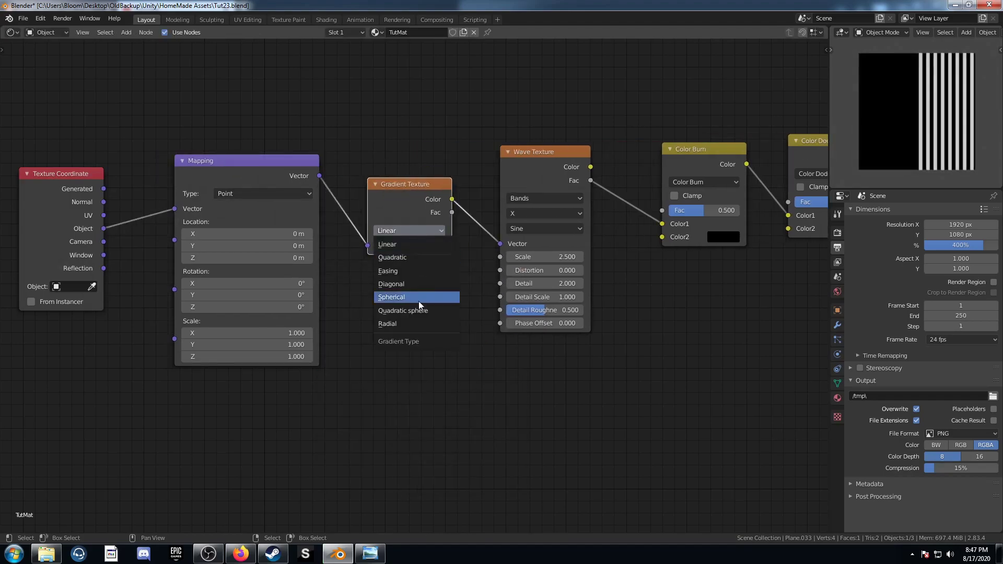
pyautogui.click(421, 324)
# Widen the gap between the Texture Coordinate and Mapping nodes to make room for more nodes.
pyautogui.moveTo(287, 374); pyautogui.dragTo(448, 316, button='middle')
pyautogui.scroll(-4, 448, 315)
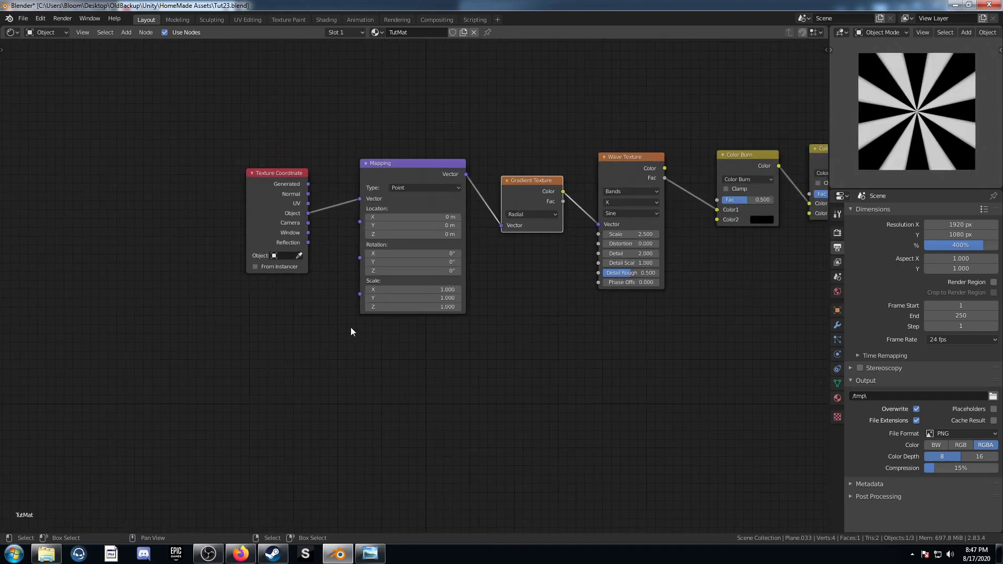
pyautogui.moveTo(358, 334); pyautogui.dragTo(502, 319, button='middle')
pyautogui.moveTo(424, 157); pyautogui.dragTo(687, 202)
# Add a second Gradient Texture beside the Texture Coordinate node and feed it the Object coordinates.
pyautogui.moveTo(256, 285); pyautogui.dragTo(388, 271, button='middle')
pyautogui.hotkey('shift', 'a')
pyautogui.click(390, 273)
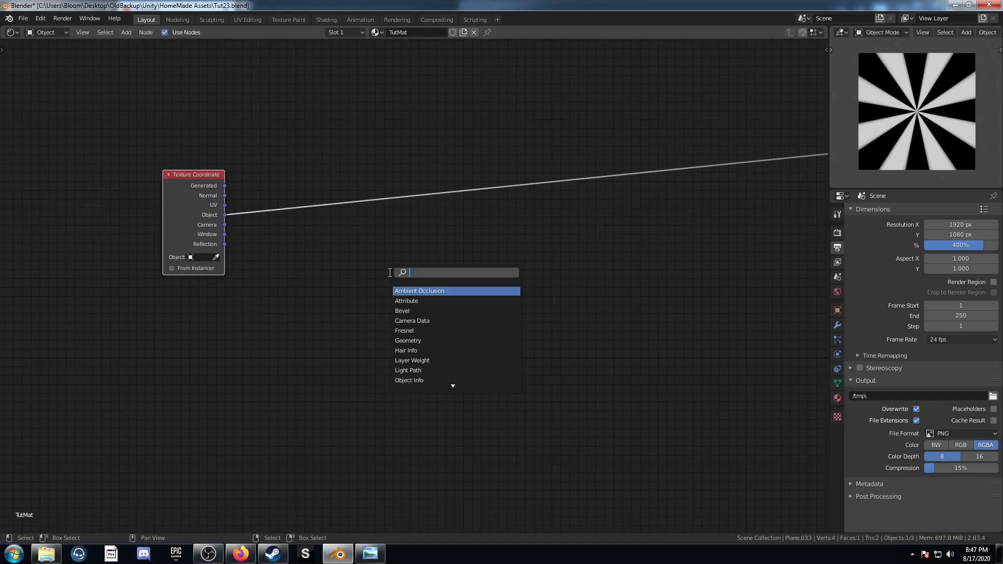
pyautogui.write('gra')
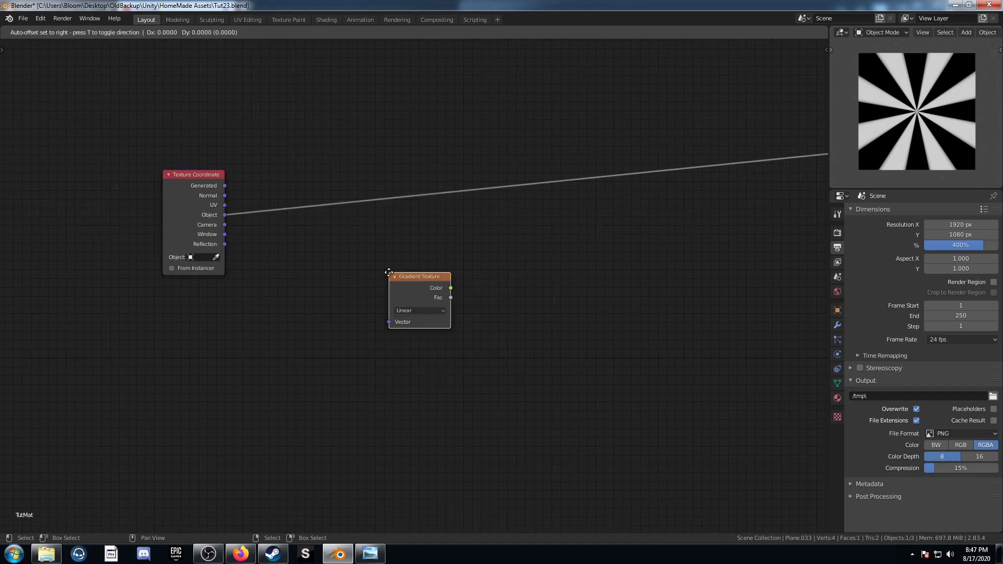
pyautogui.click(278, 242)
pyautogui.moveTo(224, 214); pyautogui.dragTo(333, 264)
# Set the new Gradient Texture to Quadratic sphere and preview its output.
pyautogui.click(341, 276)
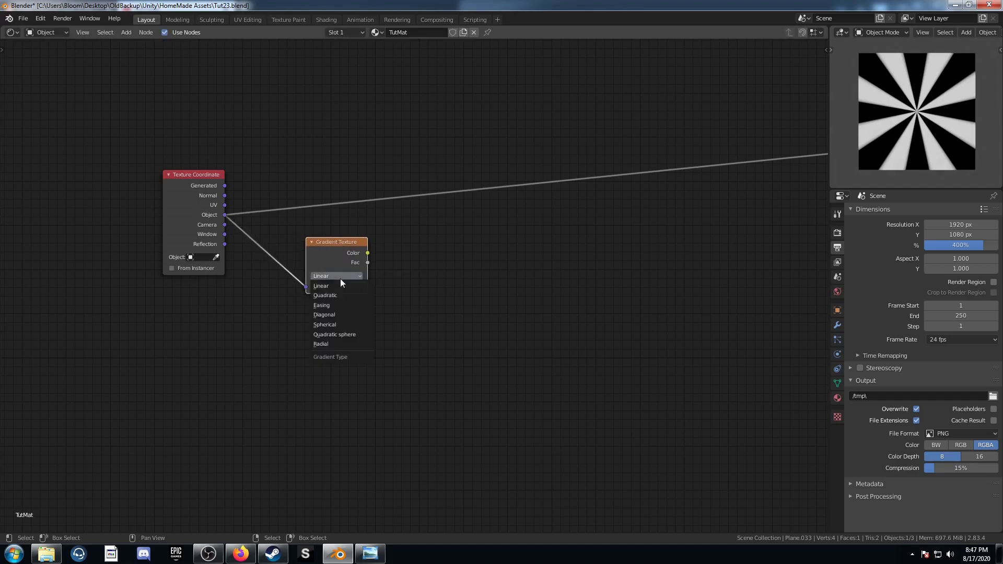
pyautogui.click(344, 334)
pyautogui.keyDown('ctrl'); pyautogui.keyDown('shift'); pyautogui.click(333, 252); pyautogui.keyUp('shift'); pyautogui.keyUp('ctrl')
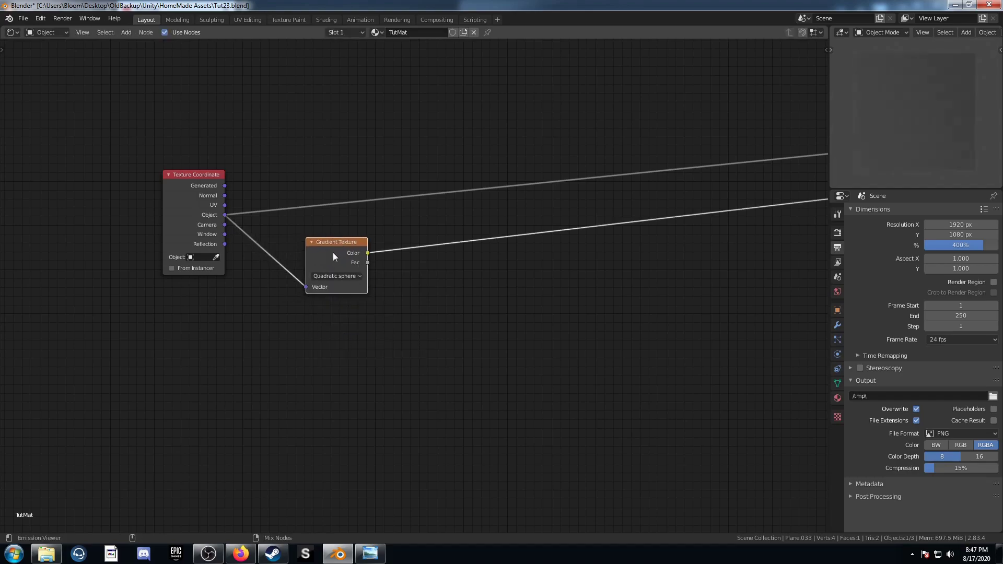
# Insert a ColorRamp node on the link leaving the Quadratic sphere Gradient Texture.
pyautogui.moveTo(600, 279); pyautogui.dragTo(557, 311, button='middle')
pyautogui.hotkey('shift', 'a')
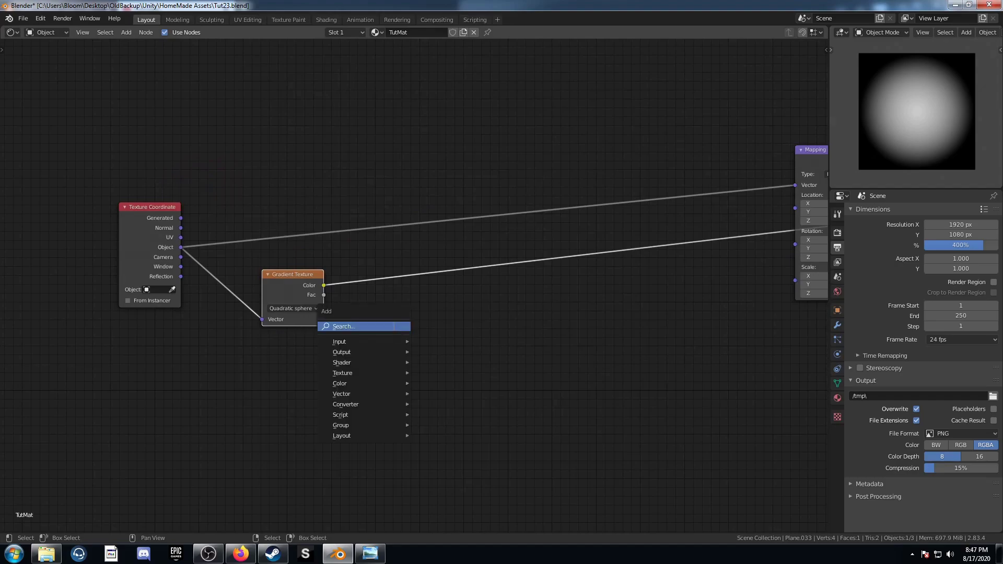
pyautogui.click(393, 326)
pyautogui.write('colo')
pyautogui.press('Down')
pyautogui.press('Return')
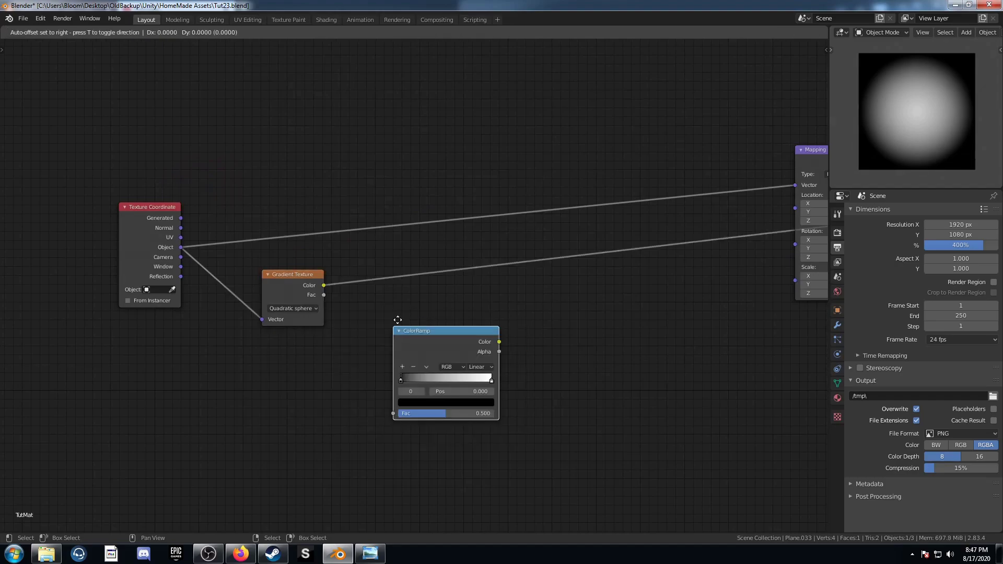
pyautogui.click(372, 270)
# Connect the ColorRamp's Color output to the Mapping node's Rotation input and preview the Color Dodge output.
pyautogui.moveTo(572, 396); pyautogui.dragTo(518, 432, button='middle')
pyautogui.hotkey('shift', 'a')
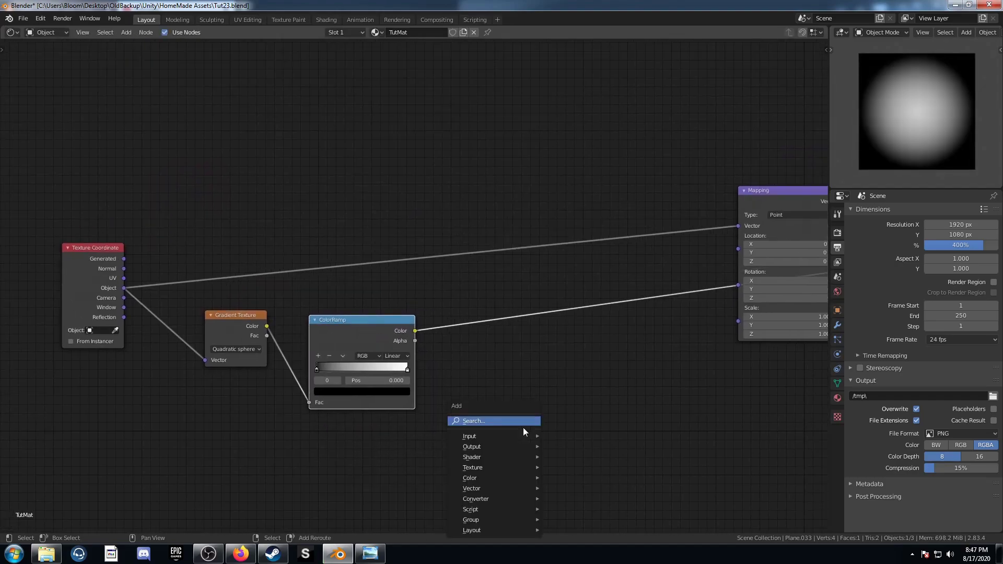
pyautogui.click(523, 428)
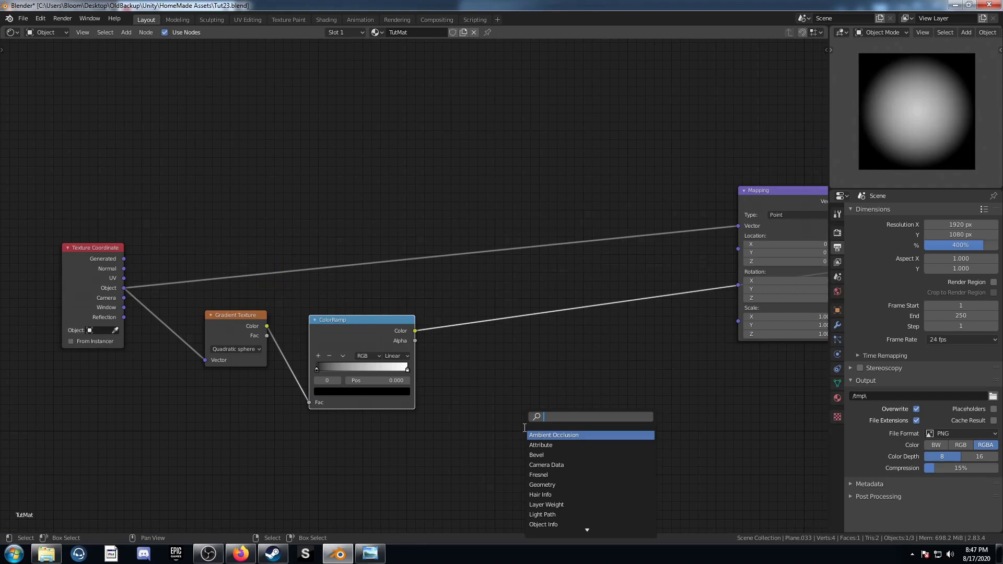
pyautogui.moveTo(414, 331); pyautogui.dragTo(739, 286)
pyautogui.moveTo(758, 321); pyautogui.dragTo(550, 349, button='middle')
pyautogui.scroll(-3, 643, 365)
pyautogui.moveTo(648, 366)
pyautogui.mouseDown(button='middle')
pyautogui.moveTo(591, 349)
pyautogui.moveTo(484, 352)
pyautogui.mouseUp(button='middle')
pyautogui.moveTo(732, 342); pyautogui.dragTo(568, 351, button='middle')
pyautogui.keyDown('ctrl'); pyautogui.keyDown('shift'); pyautogui.click(600, 231); pyautogui.keyUp('shift'); pyautogui.keyUp('ctrl')
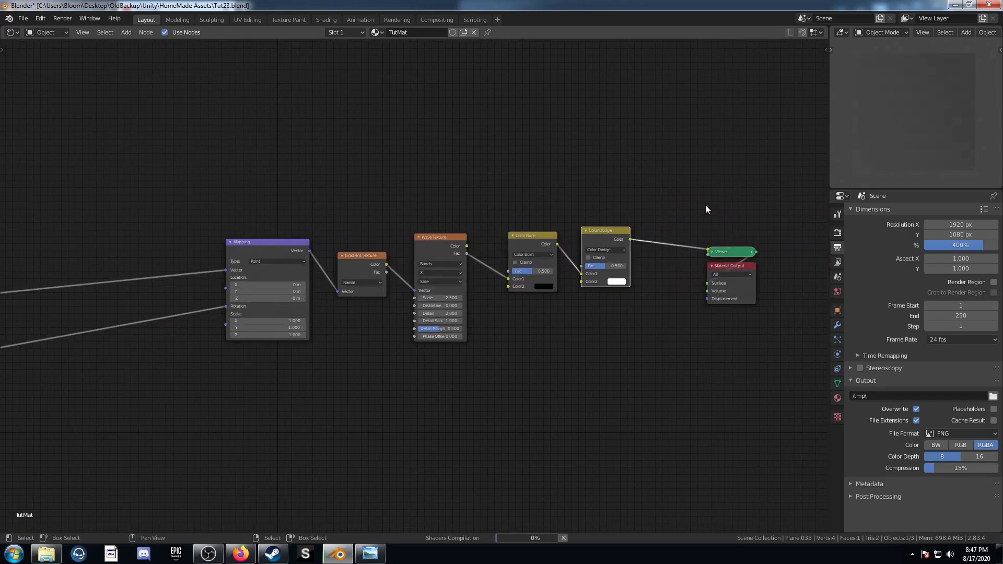
# Insert a Vector Math node between the ColorRamp and the Mapping node's Rotation input.
pyautogui.scroll(3, 880, 124)
pyautogui.scroll(-1, 879, 123)
pyautogui.moveTo(307, 240); pyautogui.dragTo(470, 178, button='middle')
pyautogui.moveTo(153, 283); pyautogui.dragTo(302, 246, button='middle')
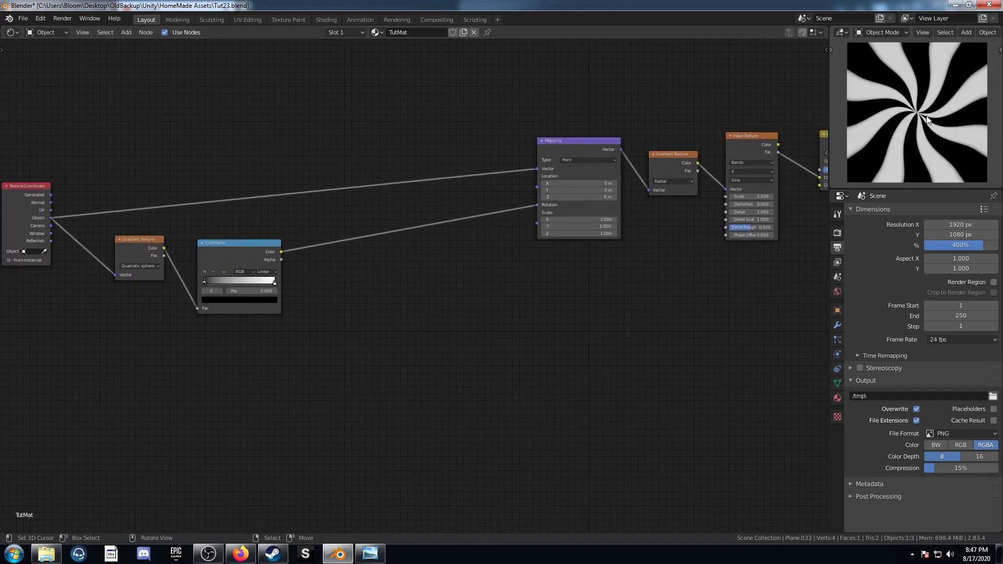
pyautogui.hotkey('shift', 'a')
pyautogui.click(360, 287)
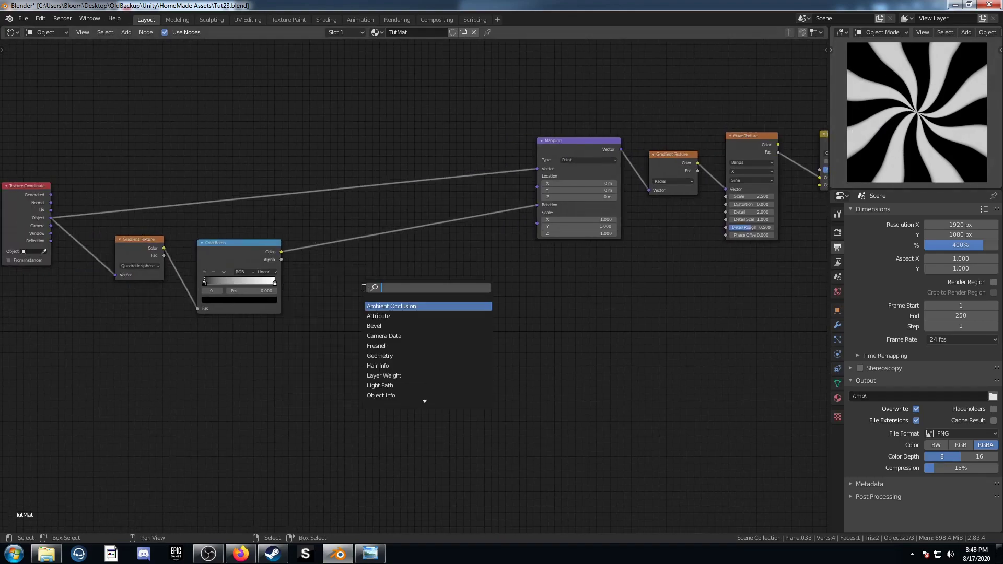
pyautogui.write('vect')
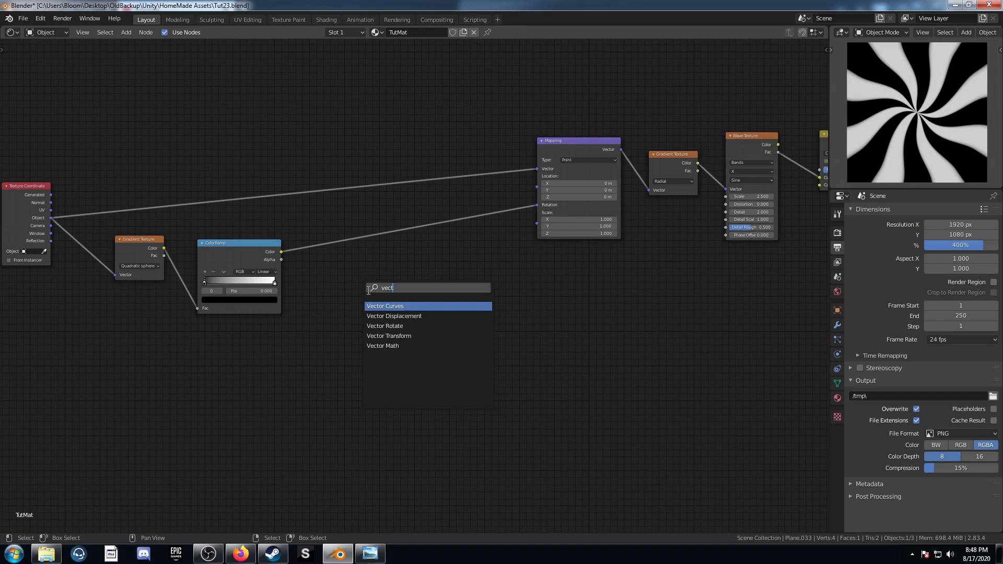
pyautogui.press('Down')
pyautogui.press('Down')
pyautogui.press('Down')
pyautogui.press('Down')
pyautogui.press('Return')
pyautogui.click(375, 208)
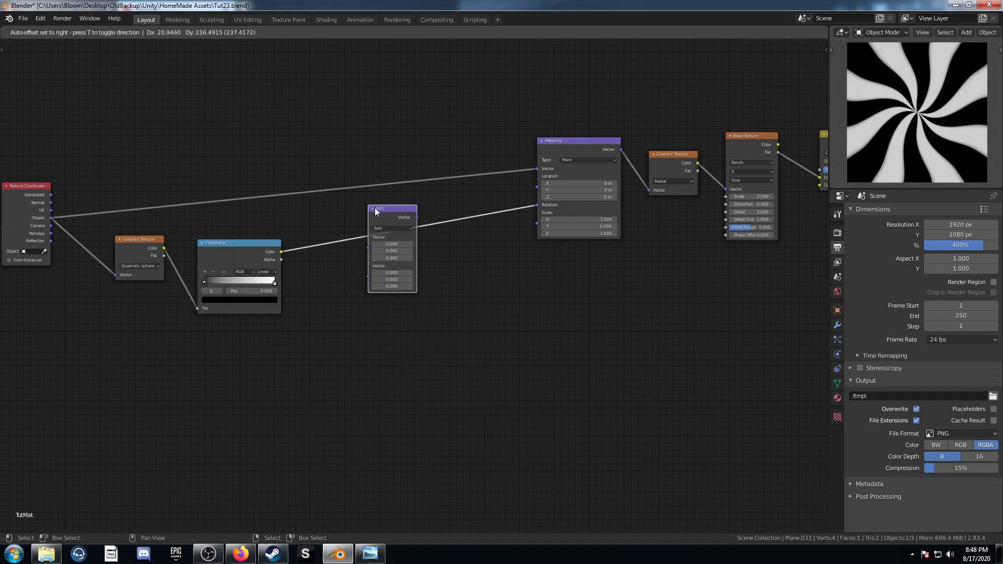
# Set the Vector Math node to Multiply with a Z factor of 5 to strengthen the twist.
pyautogui.scroll(3, 381, 235)
pyautogui.click(380, 209)
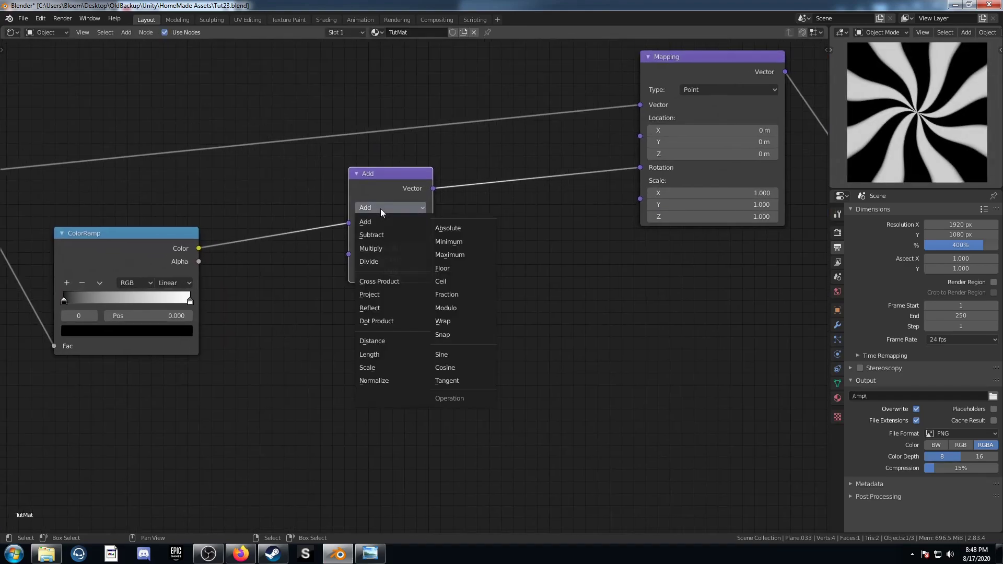
pyautogui.click(381, 252)
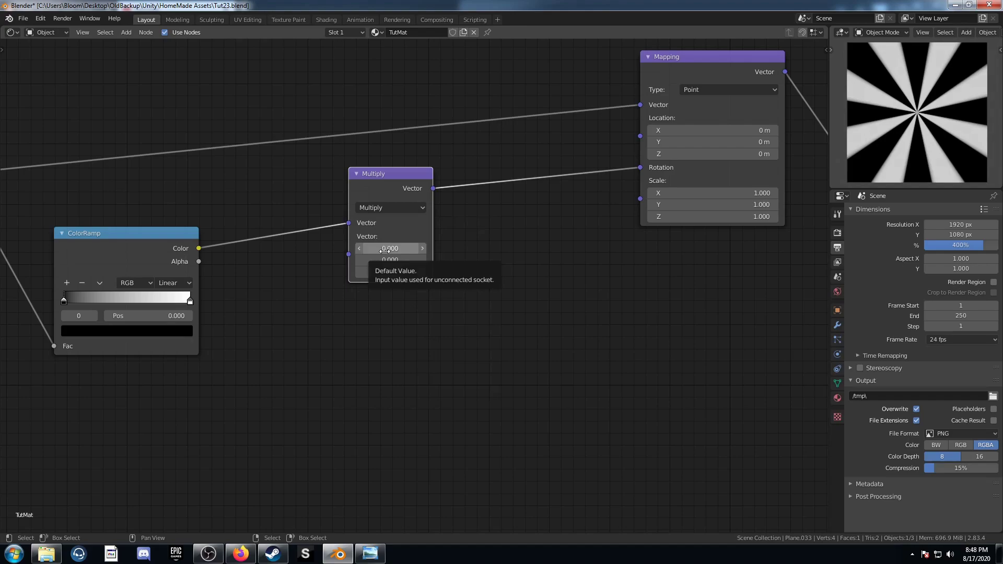
pyautogui.click(410, 275)
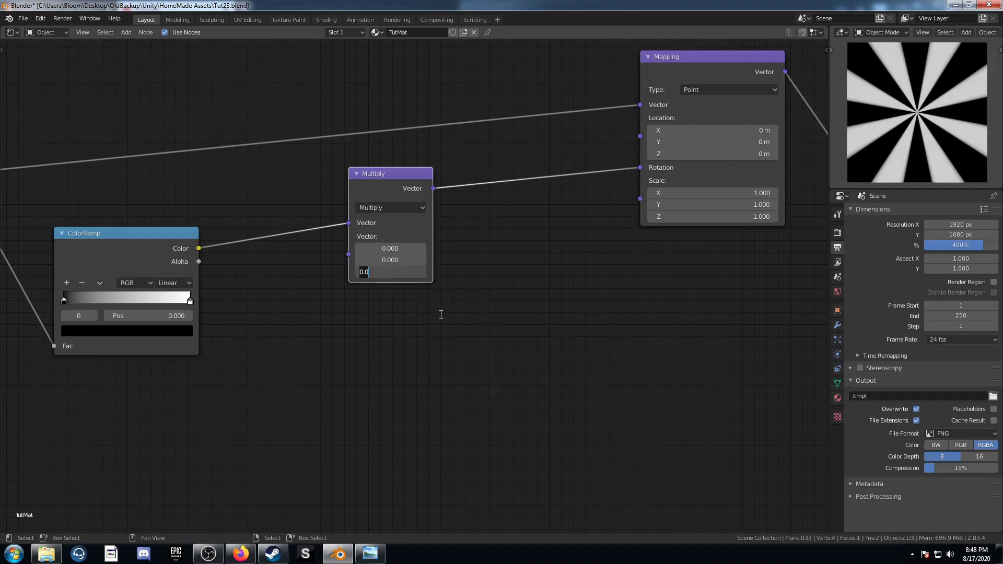
pyautogui.write('5')
pyautogui.press('Return')
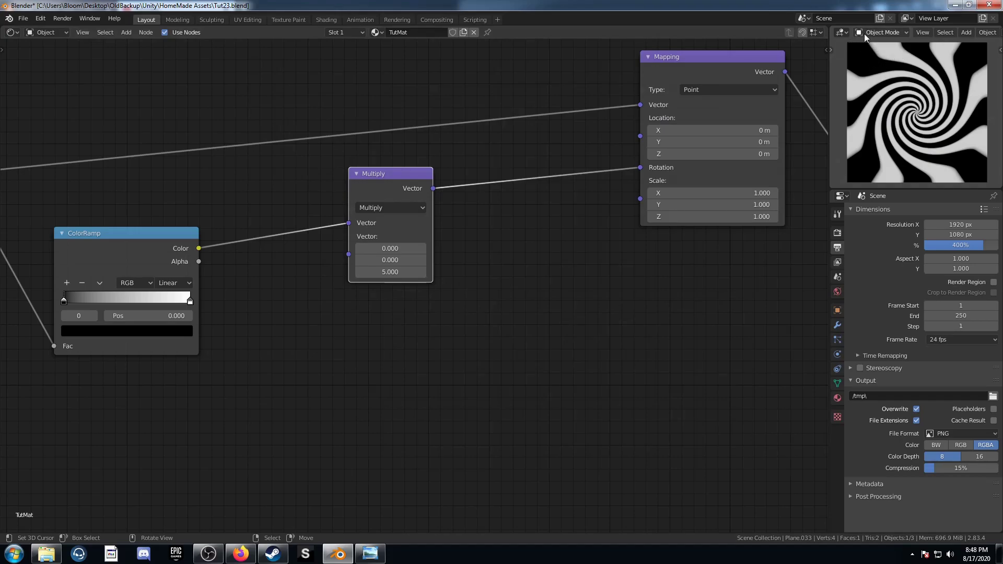
# Duplicate the Multiply node and insert the copy between the Texture Coordinate and Quadratic sphere Gradient Texture nodes.
pyautogui.scroll(-4, 417, 283)
pyautogui.moveTo(110, 356); pyautogui.dragTo(369, 345, button='middle')
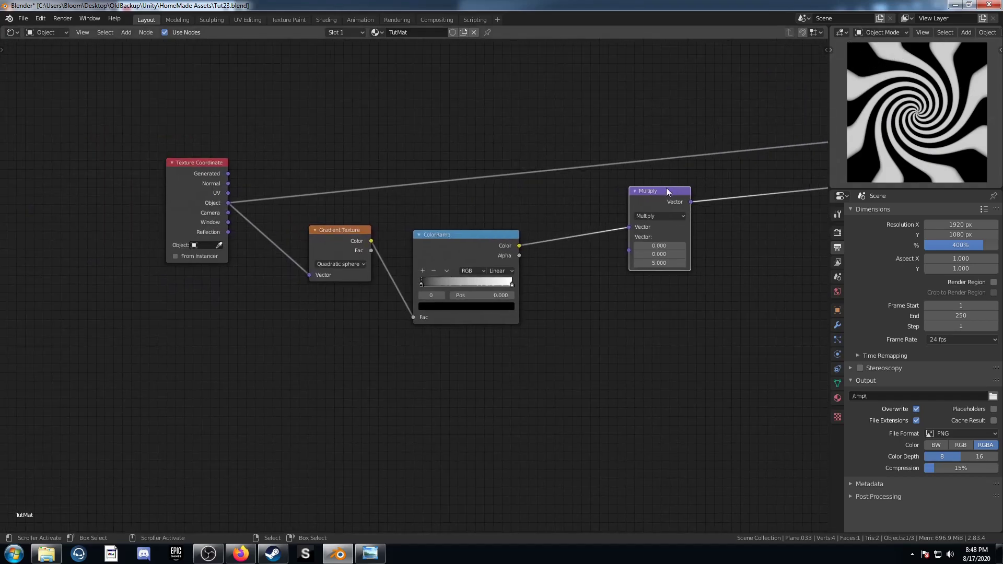
pyautogui.hotkey('shift', 'd')
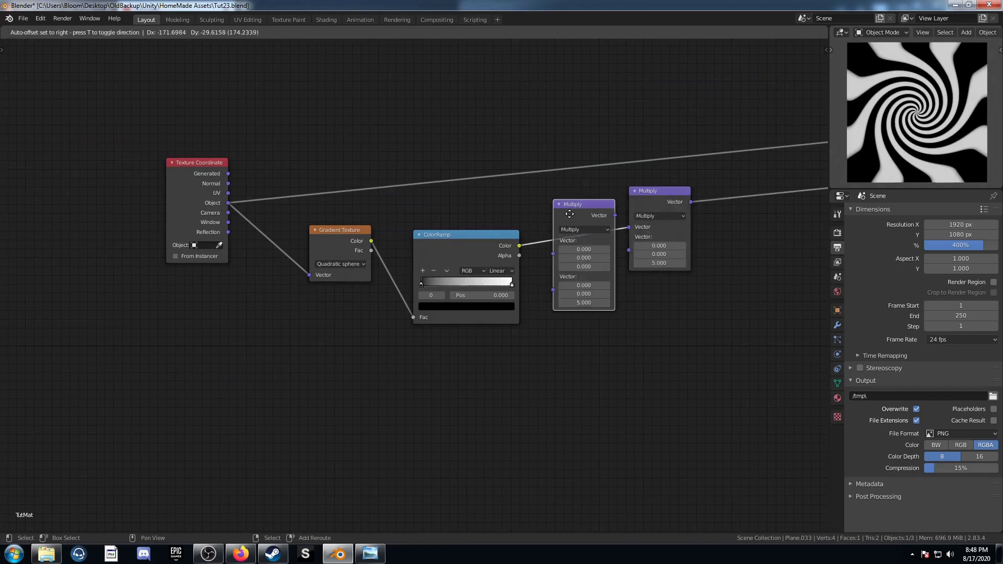
pyautogui.click(277, 226)
pyautogui.scroll(4, 314, 281)
pyautogui.moveTo(330, 285); pyautogui.dragTo(408, 285, button='middle')
pyautogui.moveTo(449, 219); pyautogui.dragTo(448, 226)
# Set the duplicated Multiply node's vector to 0.6 in X and Y and 0 in Z.
pyautogui.moveTo(327, 269)
pyautogui.mouseDown()
pyautogui.moveTo(328, 294)
pyautogui.moveTo(328, 272)
pyautogui.moveTo(328, 283)
pyautogui.mouseUp()
pyautogui.write('0')
pyautogui.press('Return')
pyautogui.write('.6')
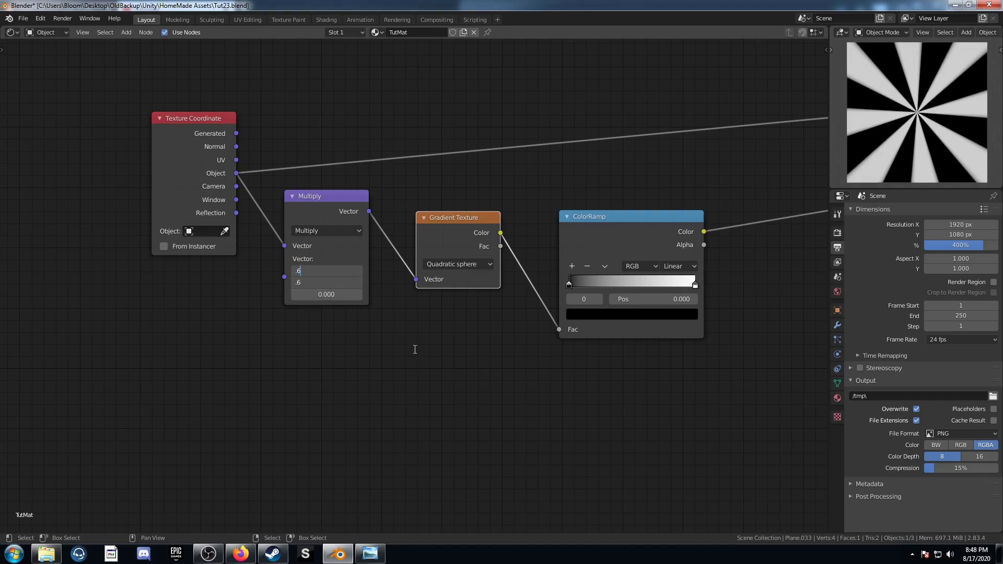
pyautogui.press('Return')
# Preview the Quadratic sphere Gradient Texture's output on its own and switch the preview back to the Color Dodge node.
pyautogui.moveTo(413, 300); pyautogui.dragTo(360, 325, button='middle')
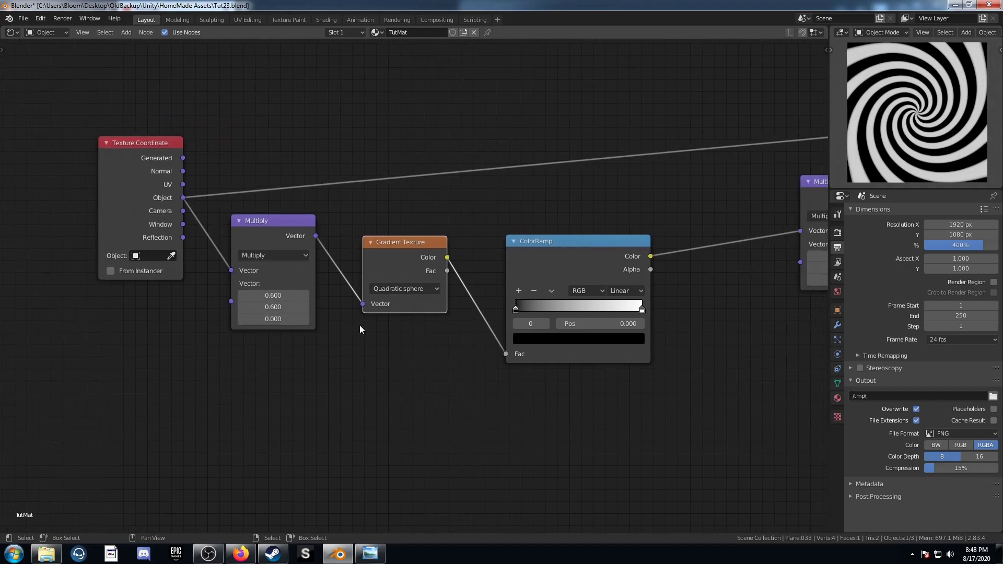
pyautogui.keyDown('ctrl'); pyautogui.keyDown('shift'); pyautogui.click(414, 246); pyautogui.keyUp('shift'); pyautogui.keyUp('ctrl')
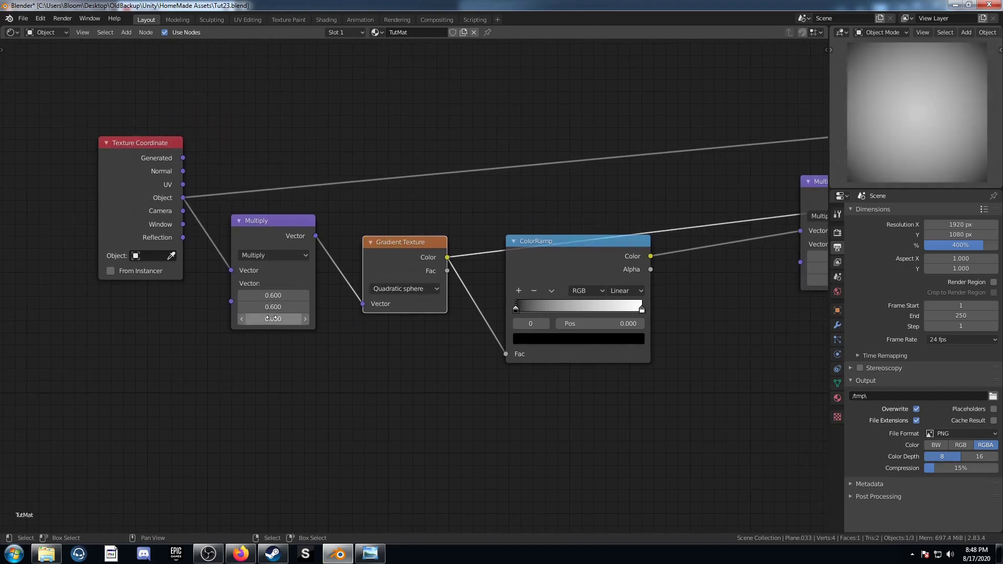
pyautogui.moveTo(274, 297)
pyautogui.mouseDown()
pyautogui.moveTo(274, 307)
pyautogui.moveTo(262, 307)
pyautogui.moveTo(274, 308)
pyautogui.mouseUp()
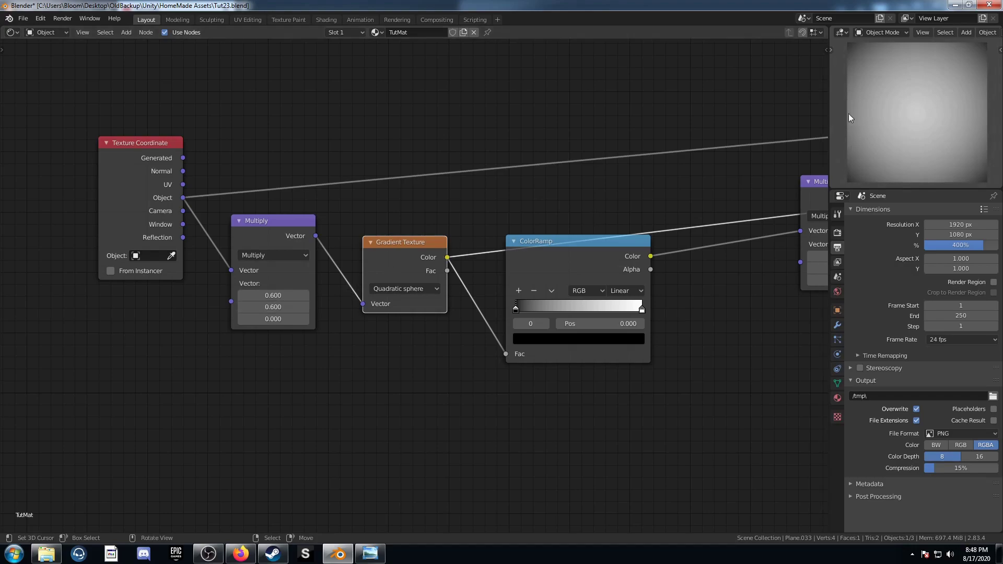
pyautogui.moveTo(504, 361); pyautogui.dragTo(324, 389, button='middle')
pyautogui.scroll(-3, 324, 389)
pyautogui.moveTo(494, 334); pyautogui.dragTo(336, 344, button='middle')
pyautogui.scroll(-4, 336, 345)
pyautogui.moveTo(723, 310)
pyautogui.mouseDown(button='middle')
pyautogui.moveTo(466, 309)
pyautogui.moveTo(370, 325)
pyautogui.mouseUp(button='middle')
pyautogui.keyDown('ctrl'); pyautogui.keyDown('shift'); pyautogui.click(570, 213); pyautogui.keyUp('shift'); pyautogui.keyUp('ctrl')
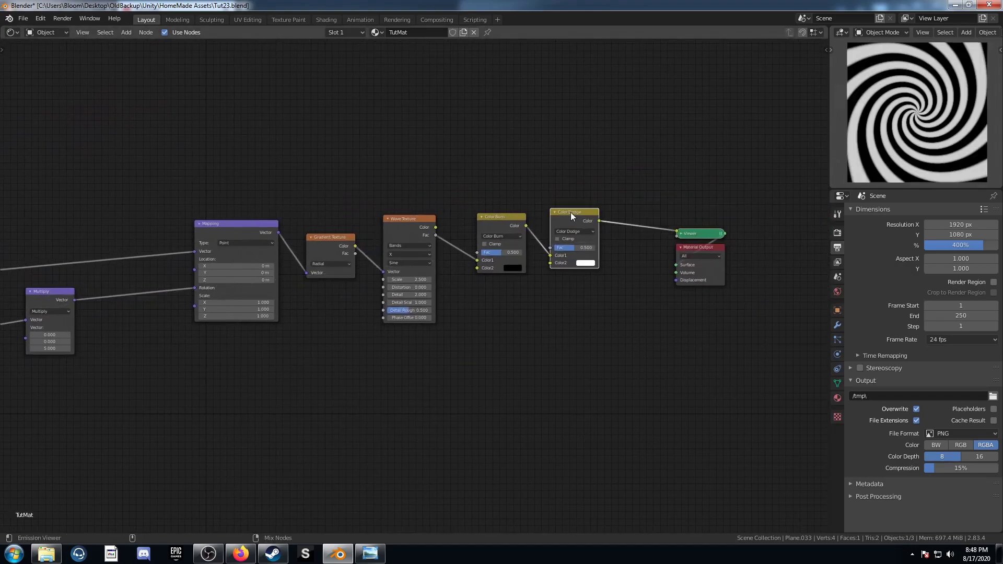
# Add two colour stops between the black and white ends of the ColorRamp.
pyautogui.moveTo(213, 430); pyautogui.dragTo(452, 375, button='middle')
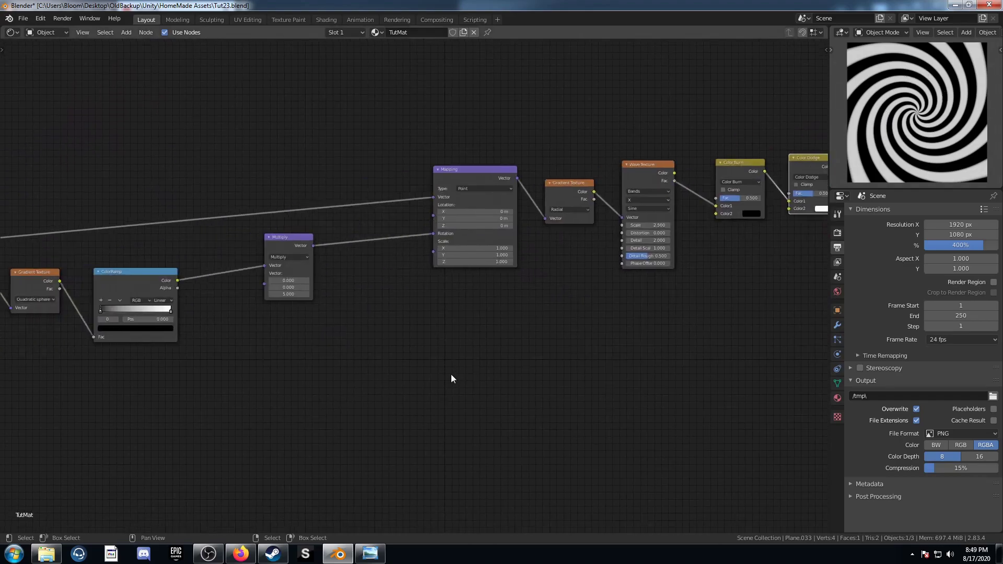
pyautogui.moveTo(266, 388); pyautogui.dragTo(397, 330, button='middle')
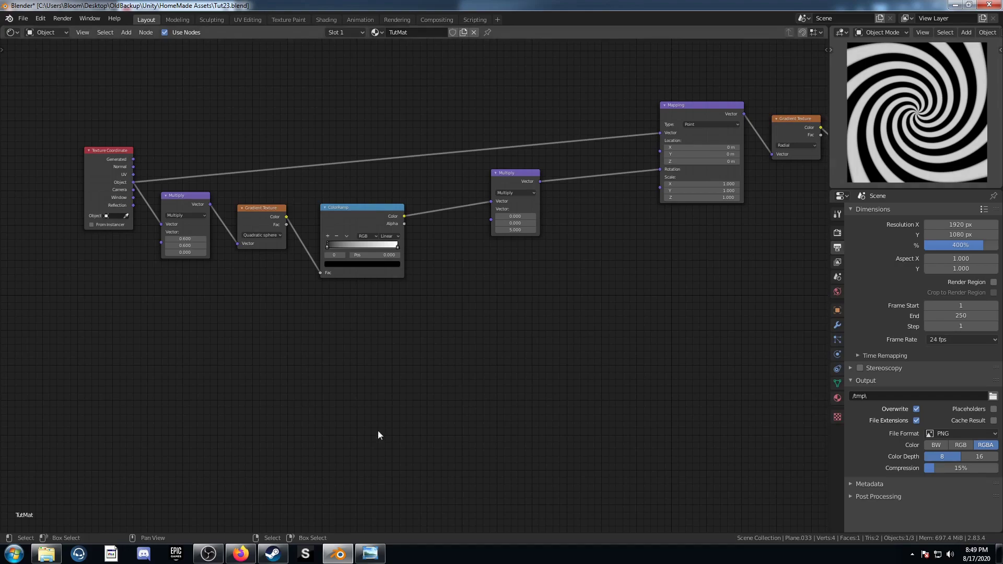
pyautogui.scroll(4, 325, 379)
pyautogui.moveTo(334, 326); pyautogui.dragTo(350, 393, button='middle')
pyautogui.scroll(3, 344, 391)
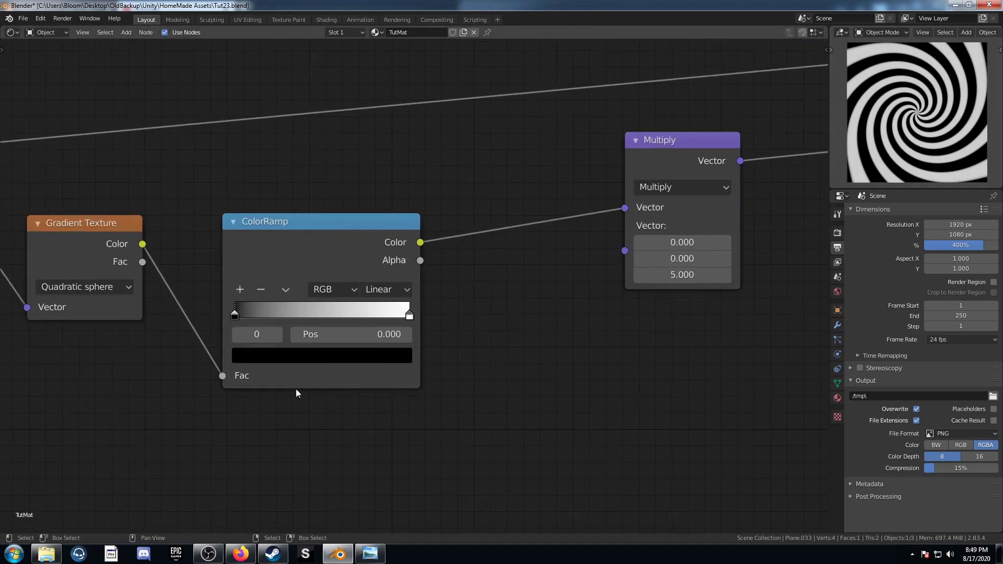
pyautogui.click(241, 289)
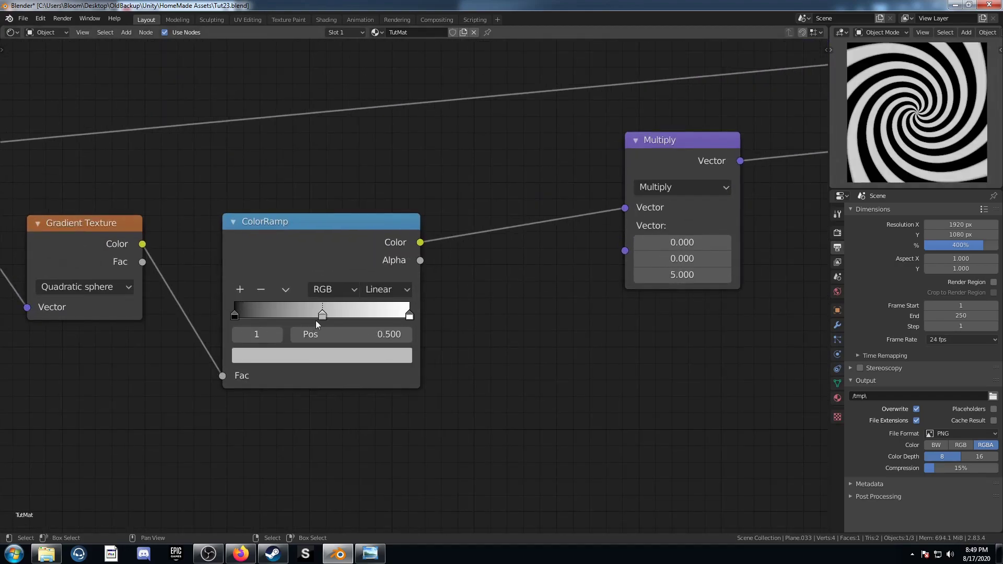
pyautogui.click(241, 289)
# Move the ColorRamp stop nearest the white end to about 0.568 and darken its colour to a value of 0.335.
pyautogui.moveTo(322, 316); pyautogui.dragTo(334, 317)
pyautogui.click(332, 361)
pyautogui.scroll(-10, 298, 200)
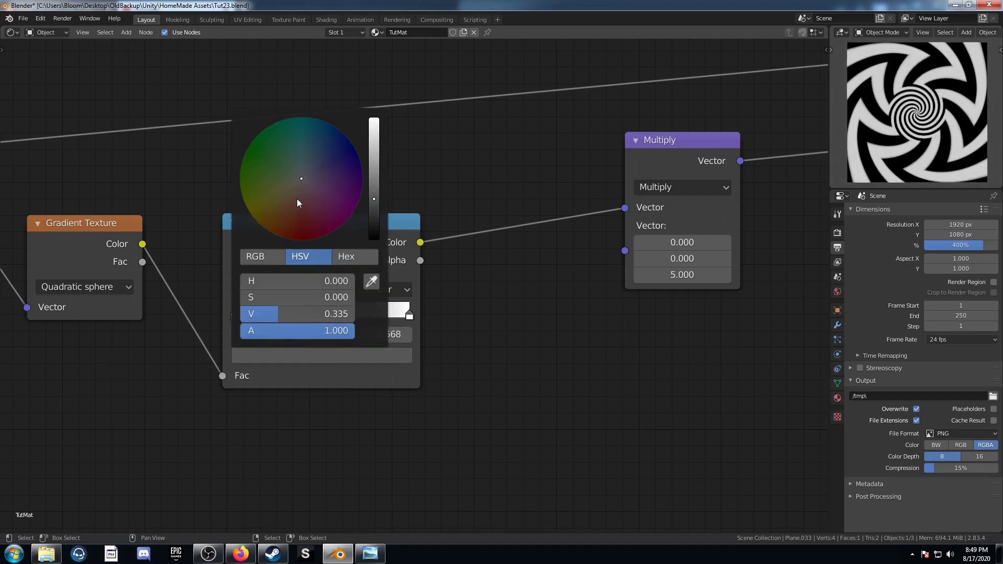
# Place the ColorRamp's two inner stops at about 0.350 and 0.468, and brighten the first one to a value of 0.637.
pyautogui.moveTo(287, 312); pyautogui.dragTo(317, 315)
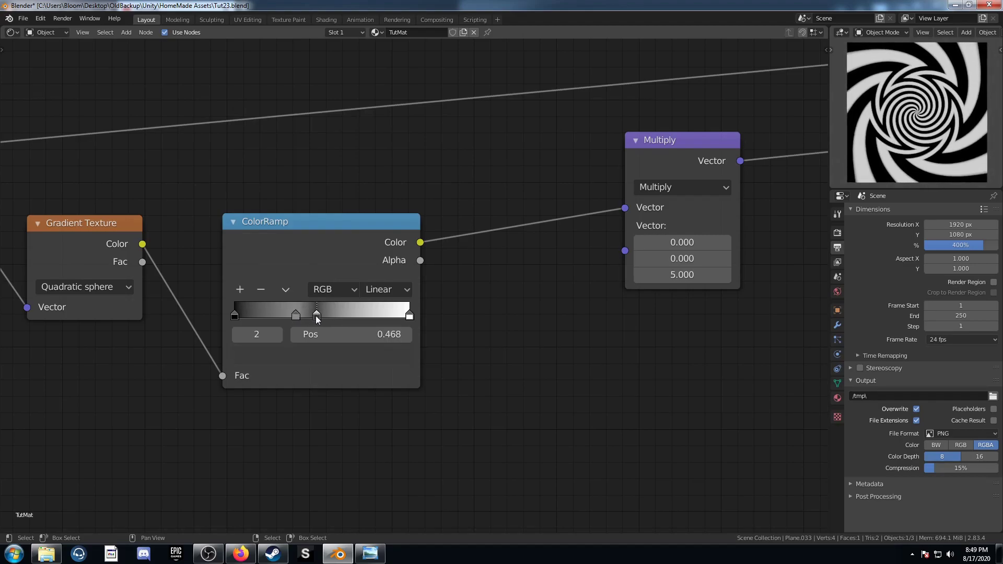
pyautogui.click(294, 316)
pyautogui.click(300, 360)
pyautogui.scroll(3, 295, 183)
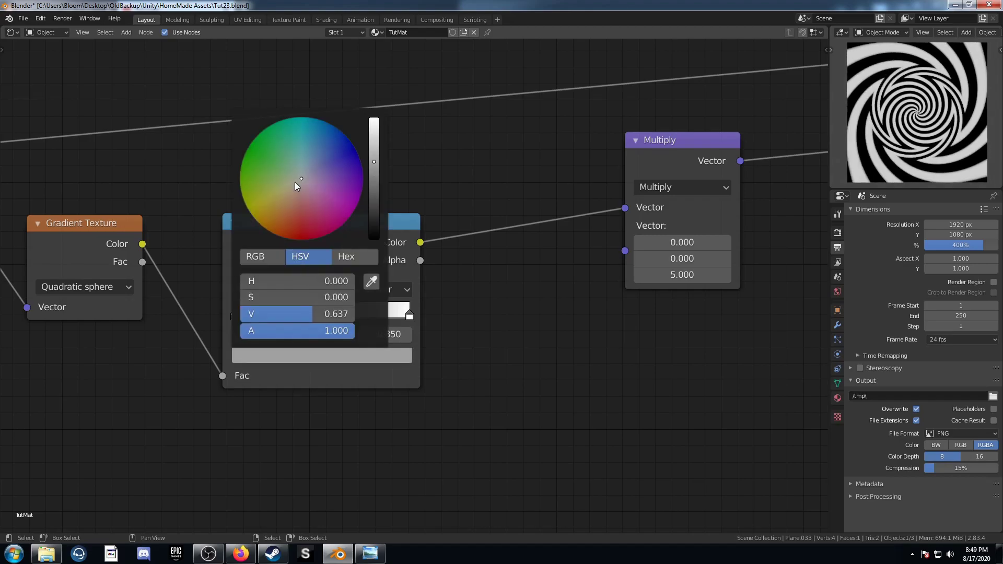
pyautogui.scroll(-1, 294, 185)
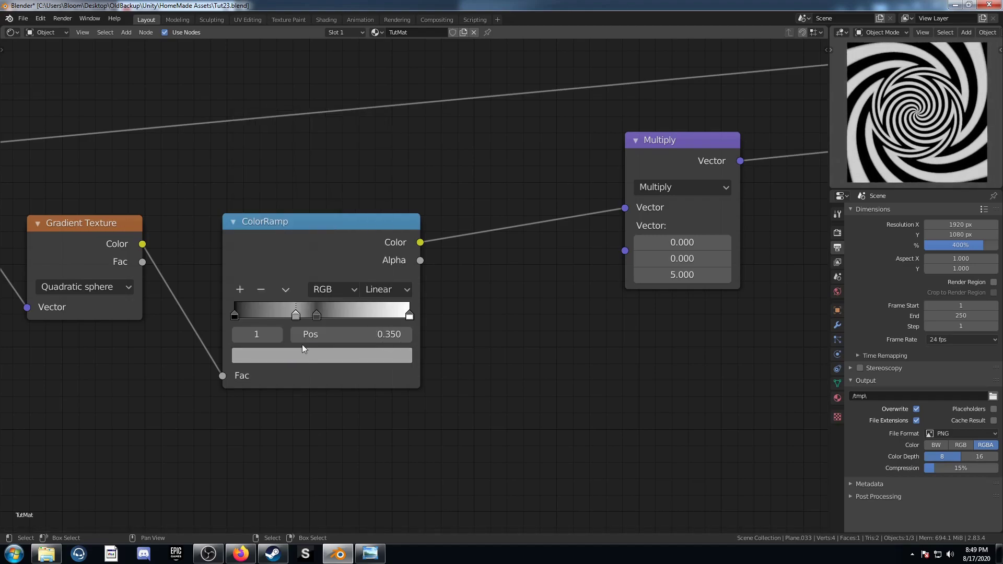
# Shift the inner ColorRamp stops toward the dark end, with the second at about 0.405, and slide the black stop toward the start.
pyautogui.moveTo(238, 315); pyautogui.dragTo(308, 314)
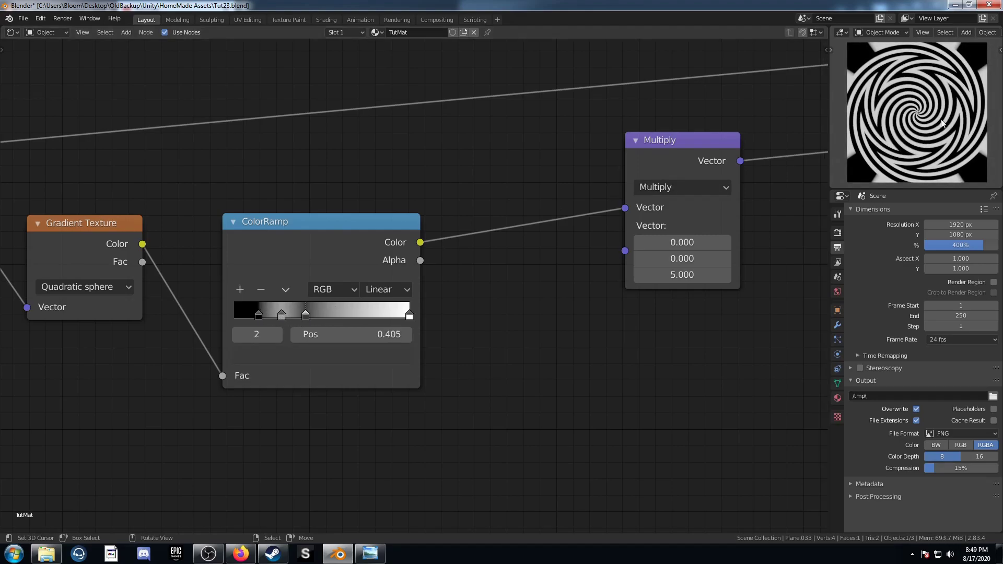
pyautogui.moveTo(258, 316); pyautogui.dragTo(212, 313)
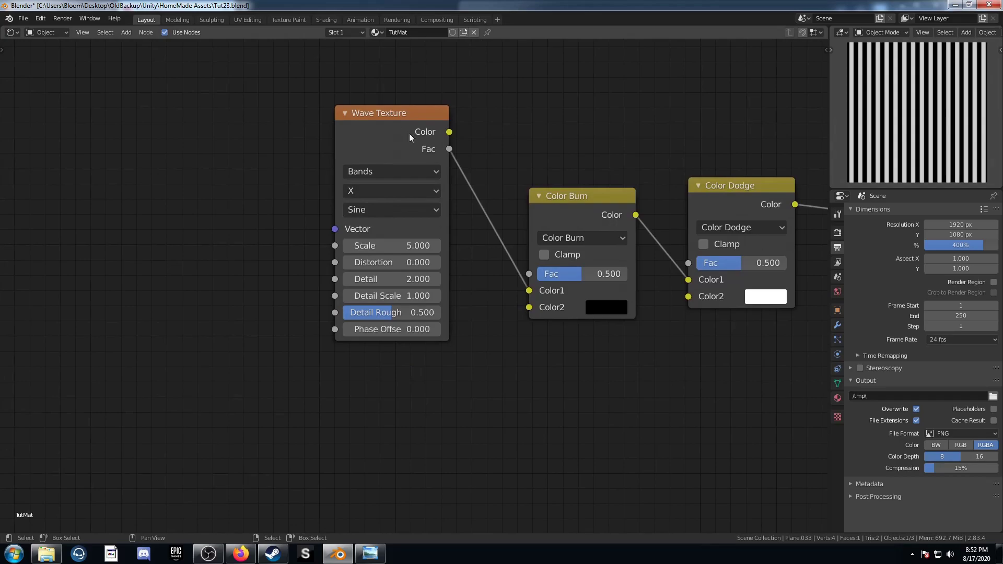
# Set the Bands Wave Texture's Scale to 0.5.
pyautogui.click(390, 245)
pyautogui.write('0.5')
pyautogui.press('Return')
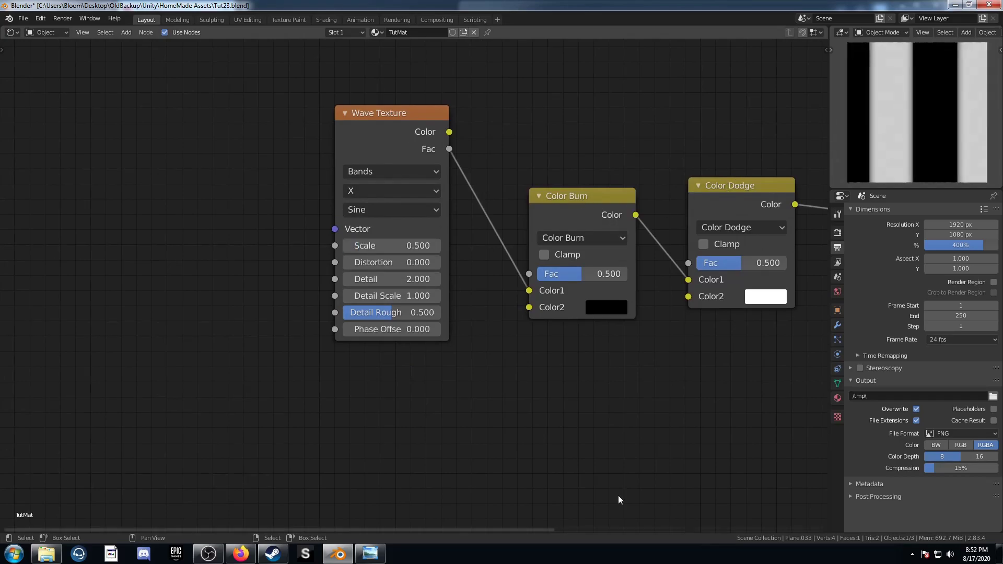
# Add Texture Coordinate and Mapping nodes before the Wave Texture and feed the Mapping node the Object coordinates.
pyautogui.click(377, 136)
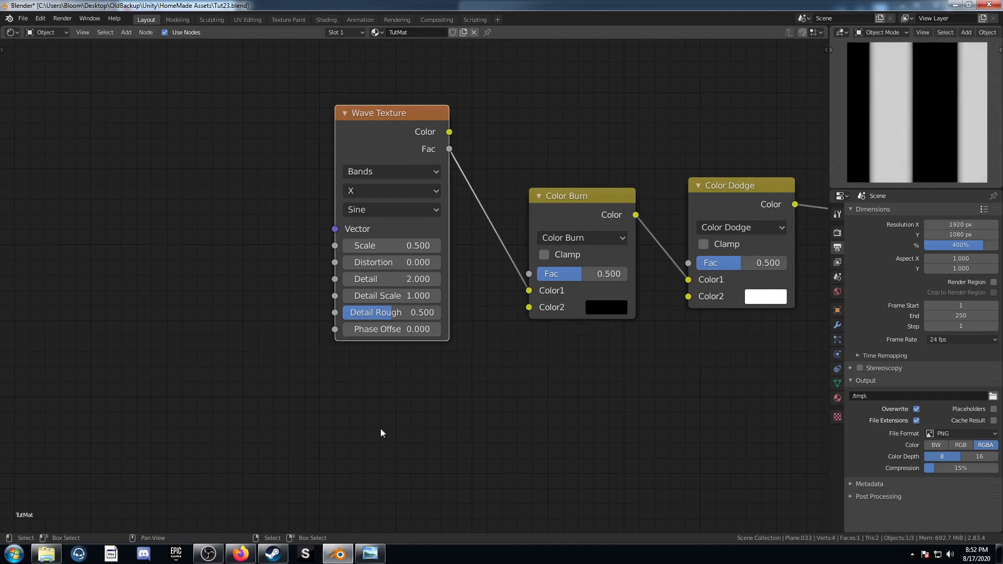
pyautogui.hotkey('ctrl', 't')
pyautogui.moveTo(242, 421); pyautogui.dragTo(342, 411, button='middle')
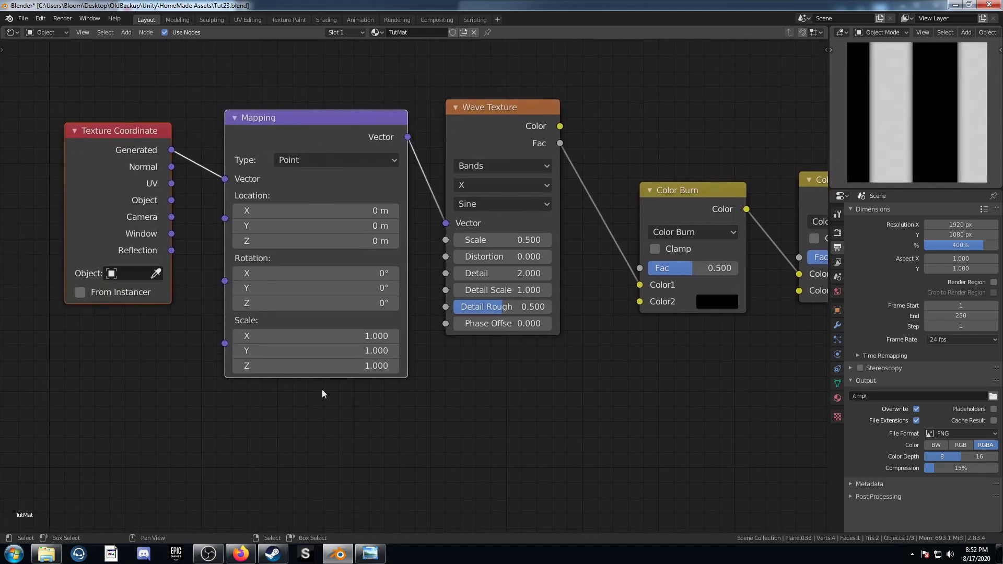
pyautogui.moveTo(108, 152); pyautogui.dragTo(86, 165)
pyautogui.moveTo(150, 214); pyautogui.dragTo(204, 193)
# Duplicate the Wave Texture with its Mapping connection kept, place the copy below, and move the original up to separate them.
pyautogui.moveTo(498, 122); pyautogui.dragTo(500, 95)
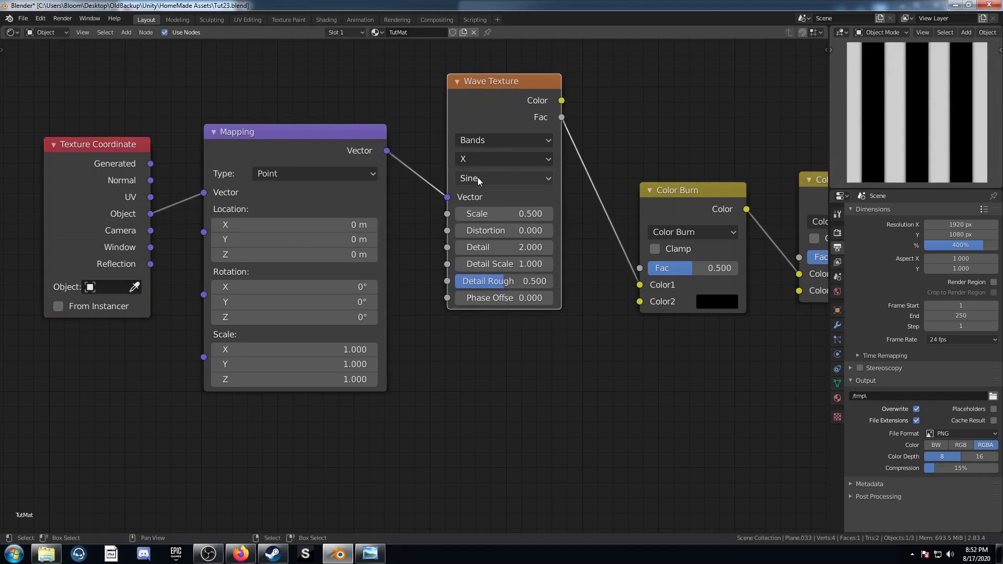
pyautogui.hotkey('ctrl', 'shift', 'd')
pyautogui.click(475, 401)
pyautogui.scroll(-4, 475, 399)
pyautogui.moveTo(486, 360); pyautogui.dragTo(475, 316, button='middle')
pyautogui.moveTo(458, 111); pyautogui.dragTo(461, 70)
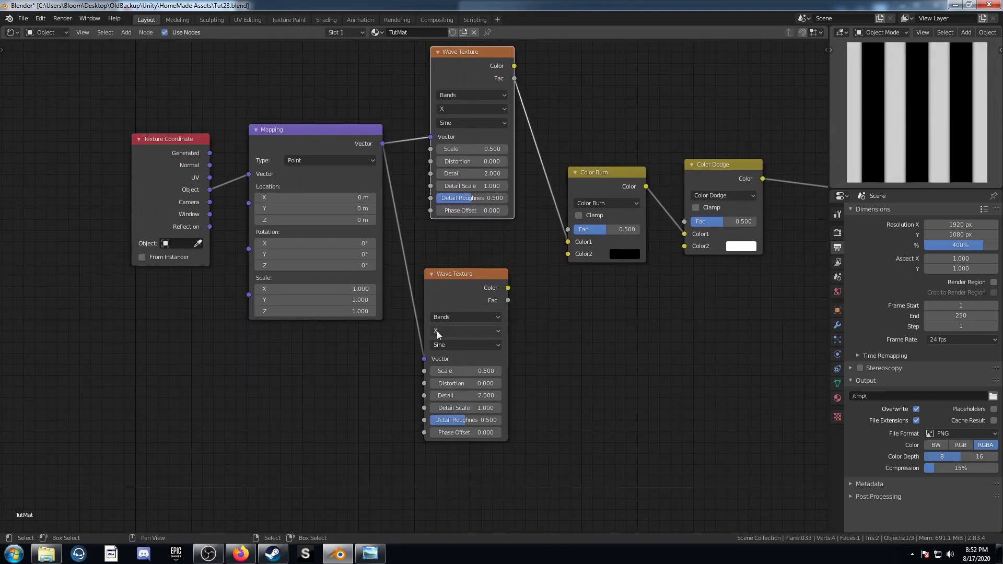
# Set the lower Wave Texture's direction to Y and combine both Wave Textures with a Mix node.
pyautogui.click(455, 331)
pyautogui.click(447, 356)
pyautogui.moveTo(617, 331); pyautogui.dragTo(528, 347, button='middle')
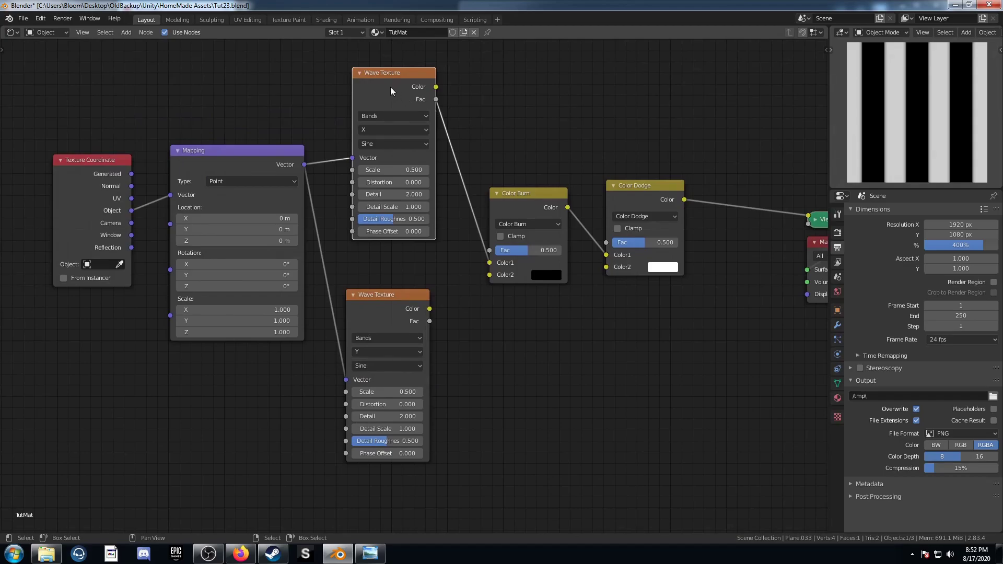
pyautogui.keyDown('ctrl'); pyautogui.keyDown('shift'); pyautogui.moveTo(391, 88); pyautogui.dragTo(389, 329, button='right'); pyautogui.keyUp('shift'); pyautogui.keyUp('ctrl')
# Move the Color Burn and Color Dodge nodes away from the Mix node and feed the Mix output into Color Burn's Color1.
pyautogui.moveTo(538, 184)
pyautogui.mouseDown()
pyautogui.moveTo(592, 109)
pyautogui.moveTo(580, 91)
pyautogui.mouseUp()
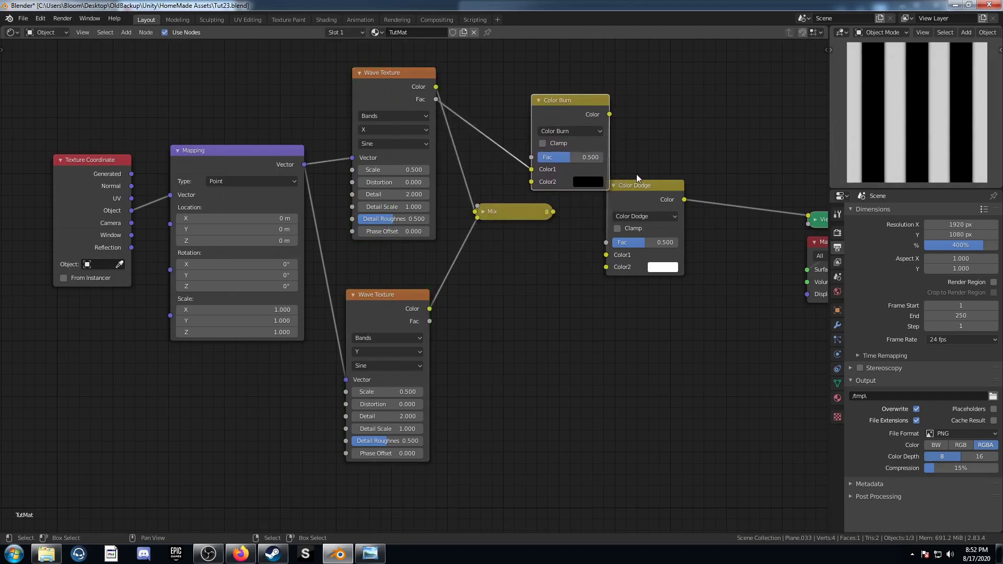
pyautogui.moveTo(645, 184); pyautogui.dragTo(716, 143)
pyautogui.moveTo(553, 212); pyautogui.dragTo(532, 169)
pyautogui.moveTo(564, 104); pyautogui.dragTo(607, 120)
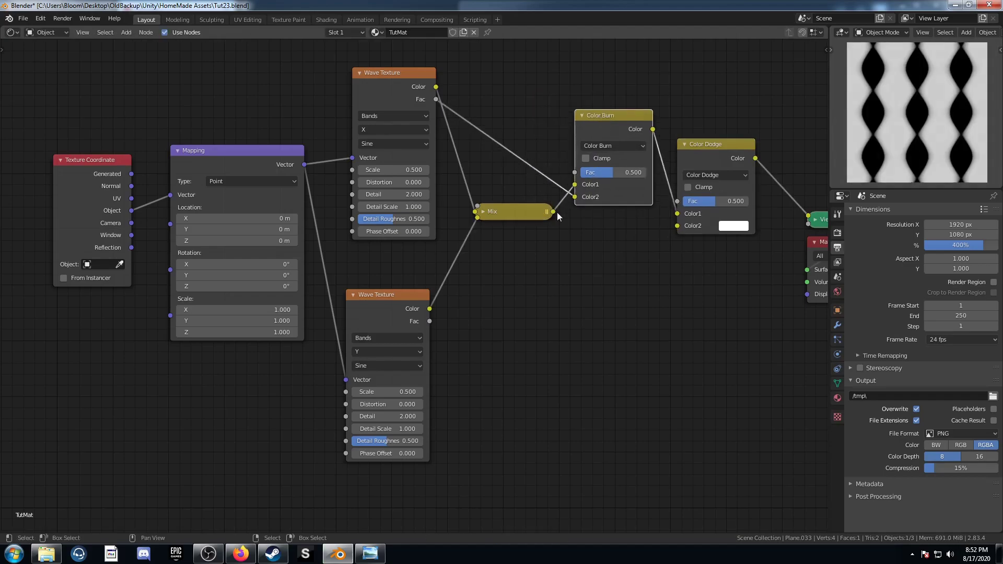
pyautogui.moveTo(572, 198); pyautogui.dragTo(562, 253)
pyautogui.scroll(3, 579, 292)
pyautogui.moveTo(580, 287); pyautogui.dragTo(476, 319, button='middle')
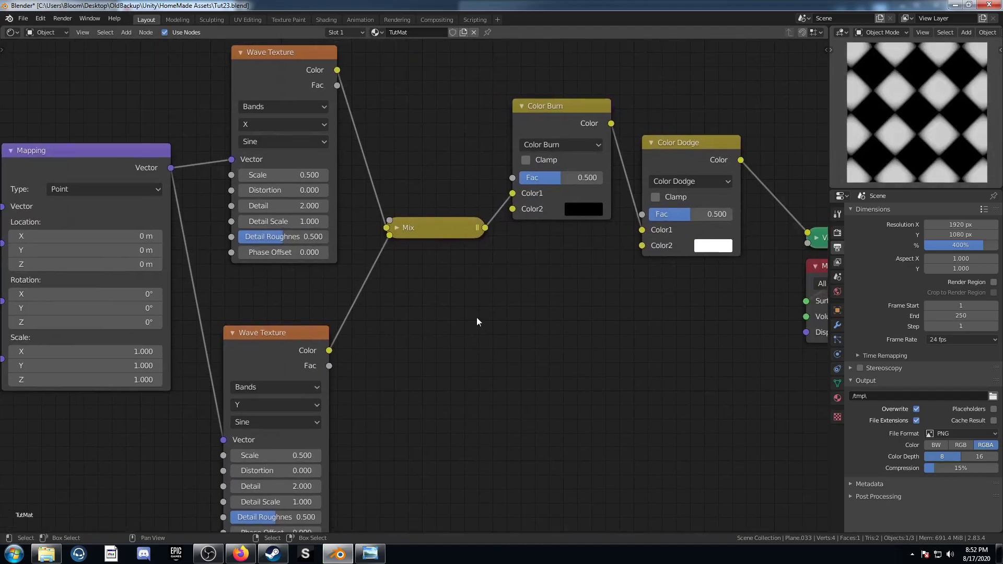
# Expand the Mix node, change its blend mode to Multiply and set its Fac to 0.9.
pyautogui.click(397, 228)
pyautogui.click(443, 270)
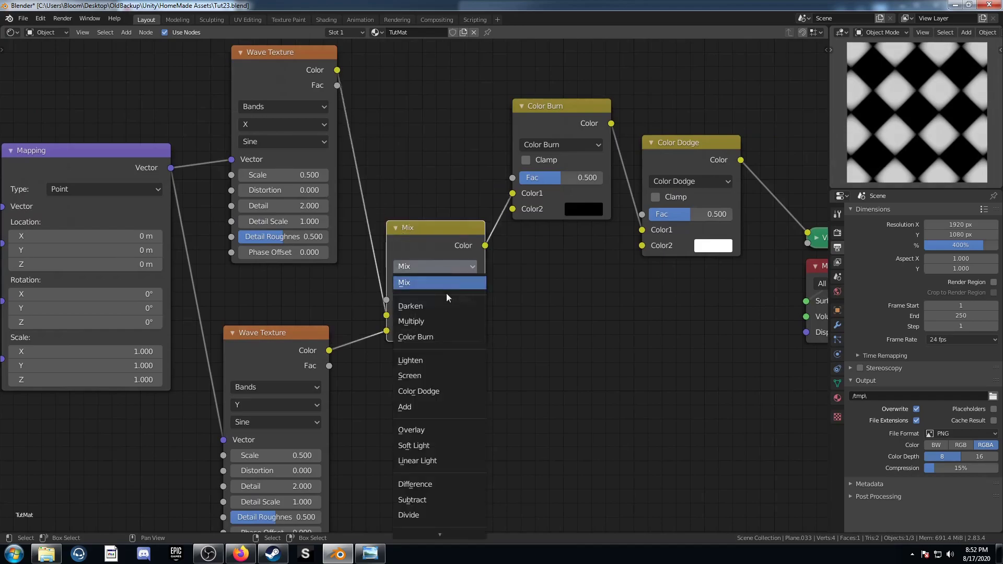
pyautogui.click(443, 321)
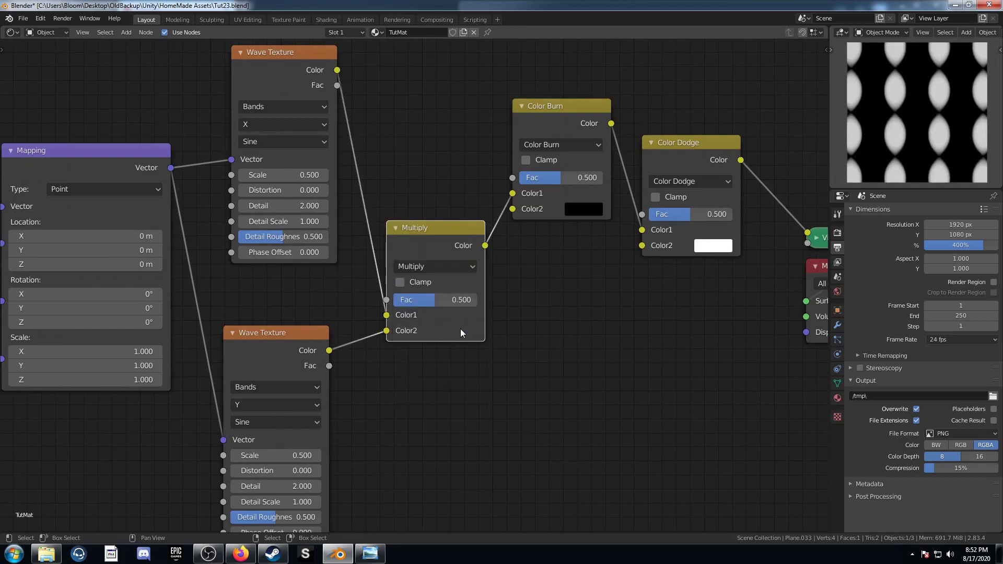
pyautogui.click(450, 302)
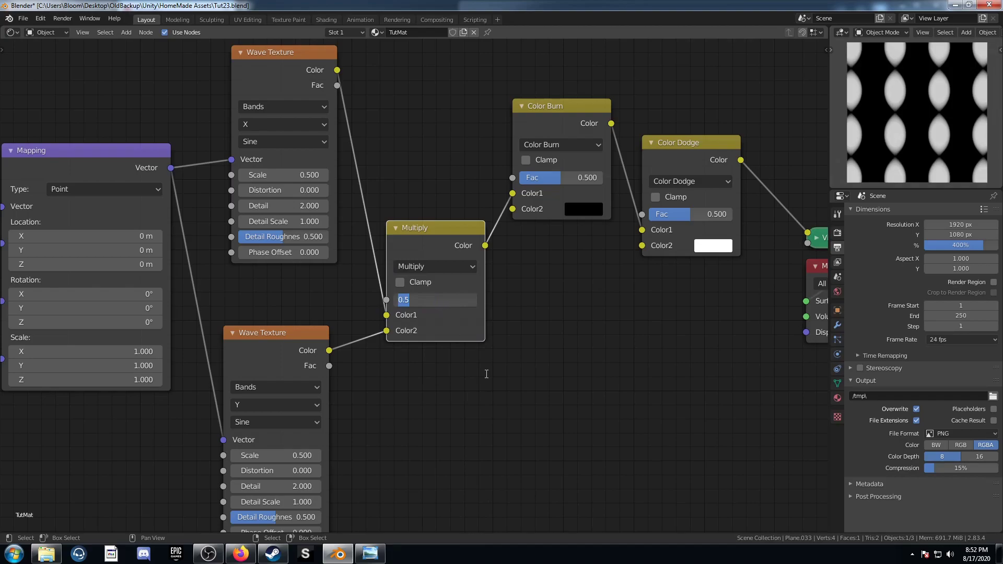
pyautogui.write('0.9')
pyautogui.press('Return')
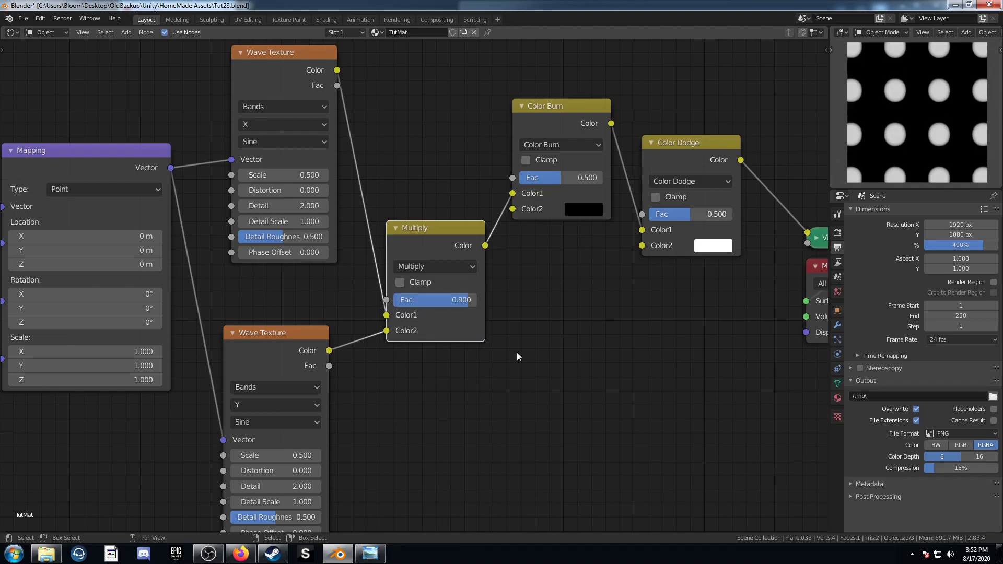
# Set the Color Burn node's Fac to 0.07 and the Color Dodge node's Fac to 1.
pyautogui.moveTo(506, 262); pyautogui.dragTo(484, 270, button='middle')
pyautogui.click(538, 187)
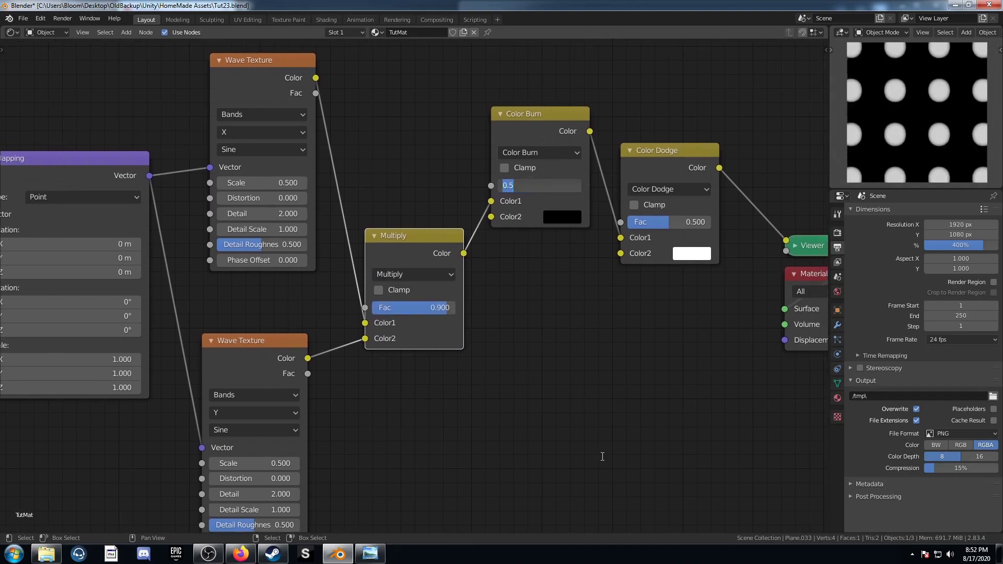
pyautogui.write('.07')
pyautogui.press('Return')
pyautogui.moveTo(600, 384); pyautogui.dragTo(564, 381, button='middle')
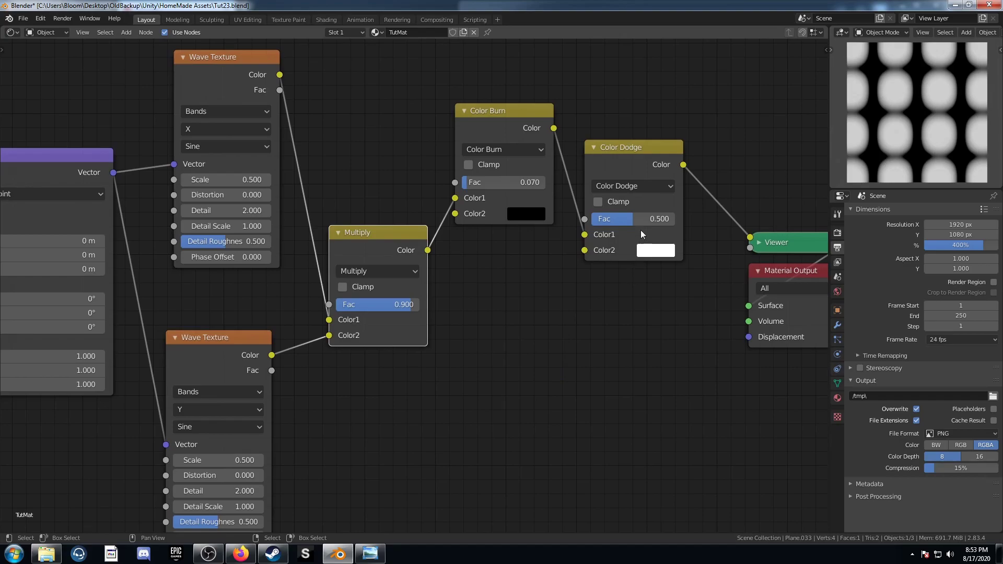
pyautogui.moveTo(634, 218); pyautogui.dragTo(674, 218)
# Insert a ColorRamp between the Y-direction Wave Texture and the Multiply node.
pyautogui.moveTo(391, 429); pyautogui.dragTo(444, 399, button='middle')
pyautogui.moveTo(405, 385); pyautogui.dragTo(401, 331, button='middle')
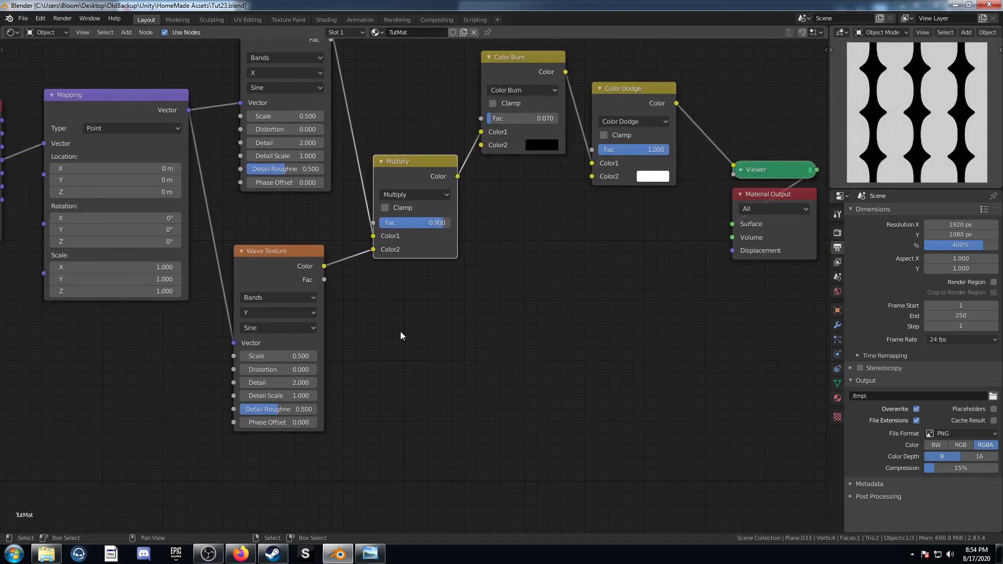
pyautogui.hotkey('shift', 'a')
pyautogui.click(398, 331)
pyautogui.write('colorr')
pyautogui.press('Return')
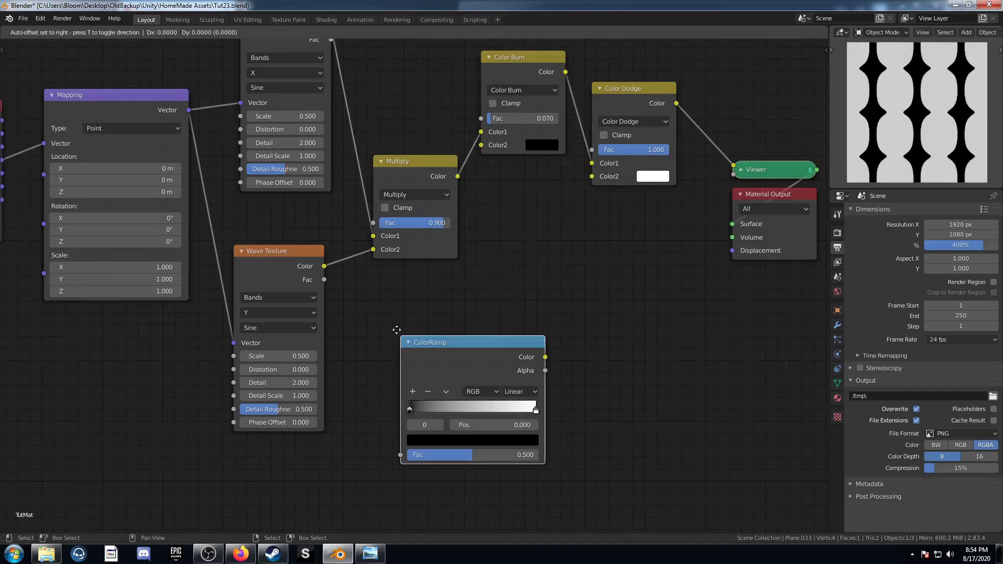
pyautogui.click(320, 244)
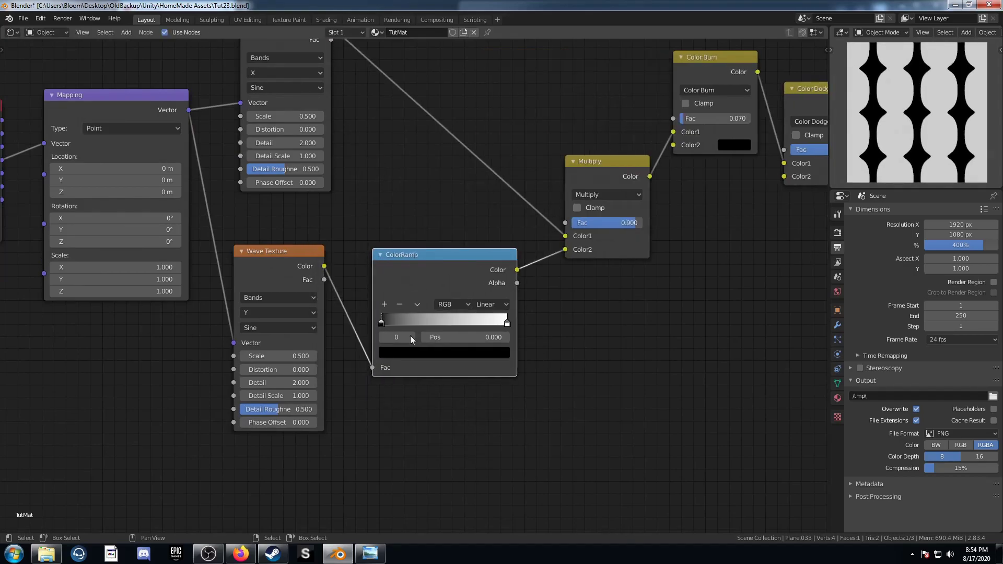
# Flip the ColorRamp and set its black stop's position to 0.7.
pyautogui.click(418, 304)
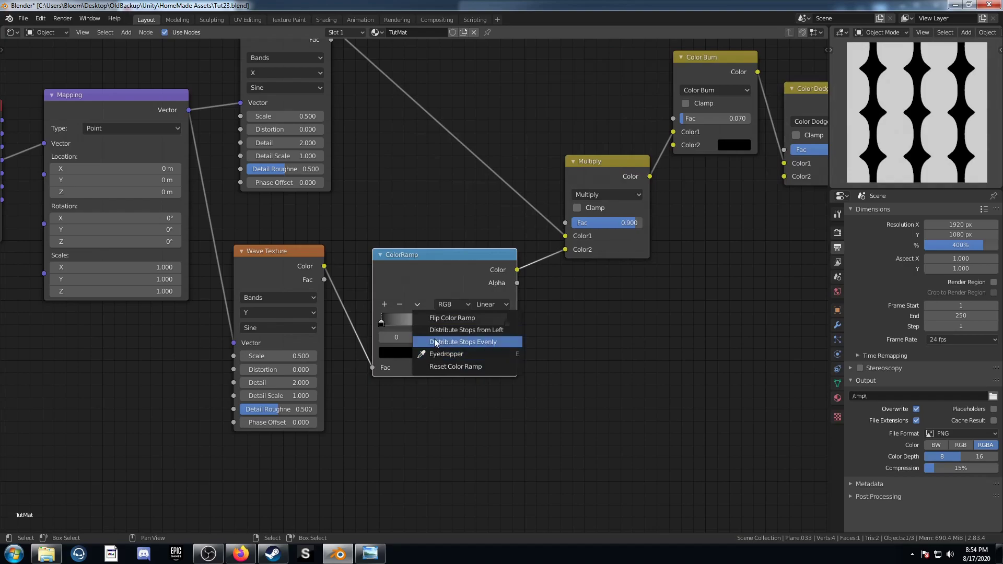
pyautogui.click(435, 319)
pyautogui.click(504, 337)
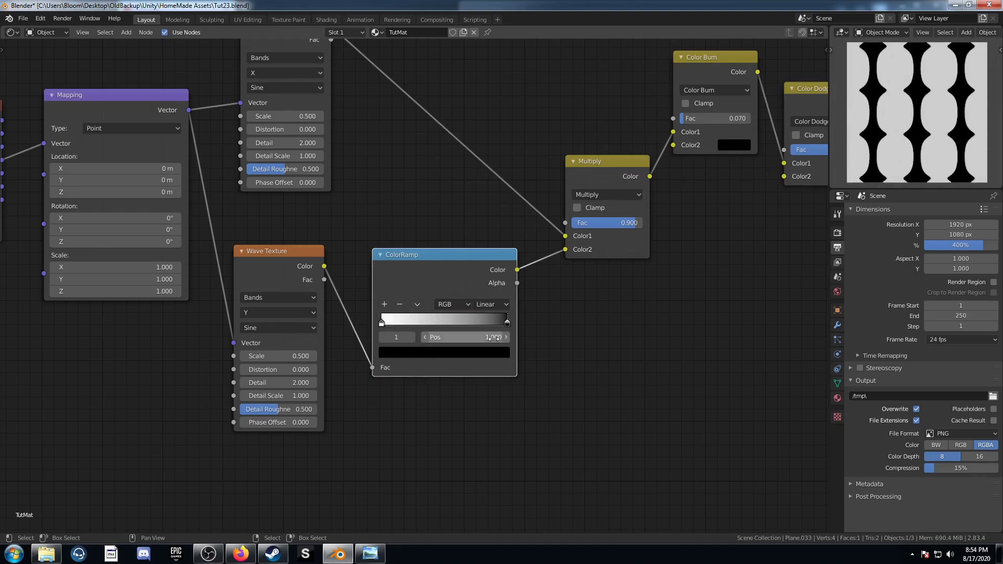
pyautogui.write('0.7')
pyautogui.press('Return')
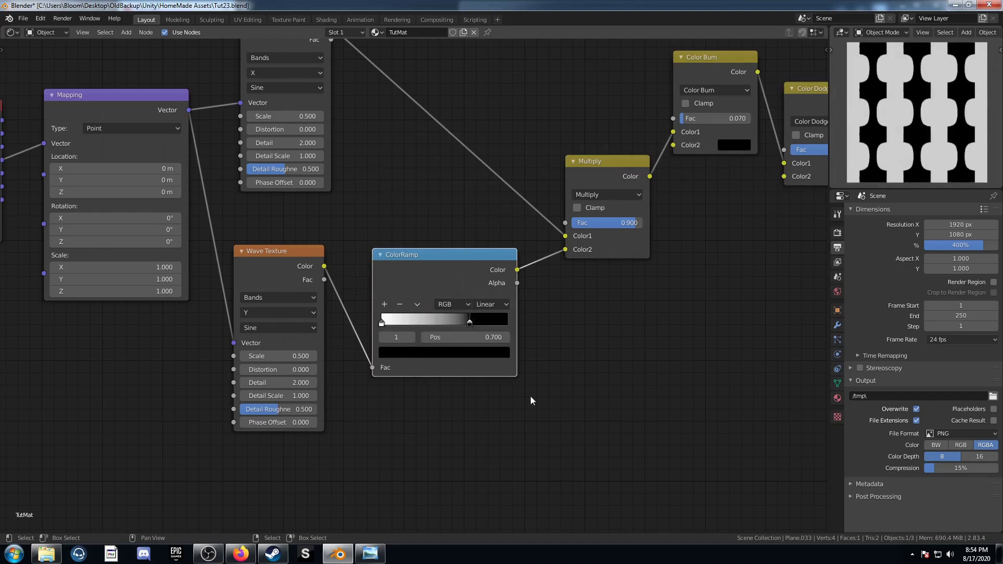
# Try B-Spline interpolation on the ColorRamp and inspect the pattern up close.
pyautogui.moveTo(727, 251); pyautogui.dragTo(680, 261, button='middle')
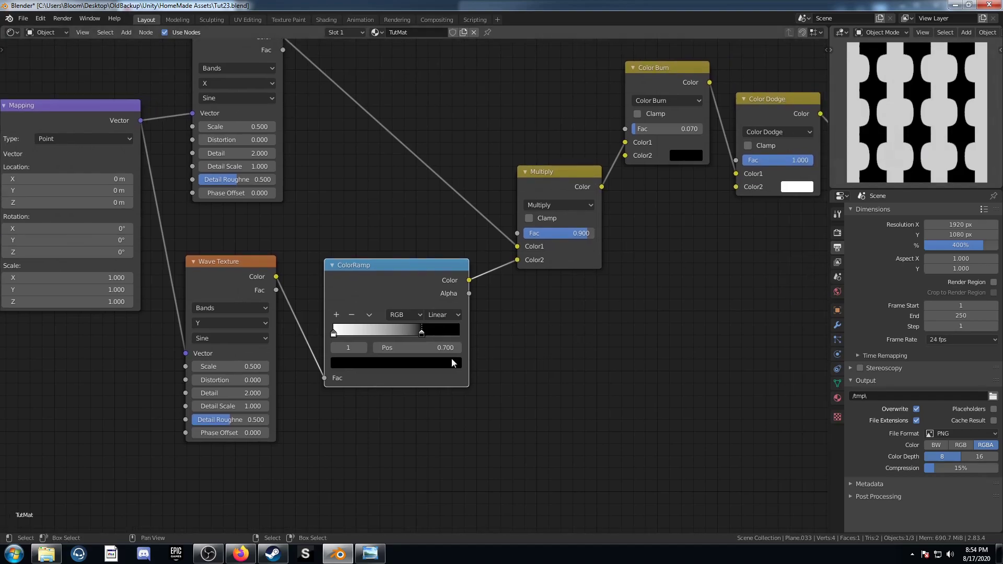
pyautogui.click(439, 316)
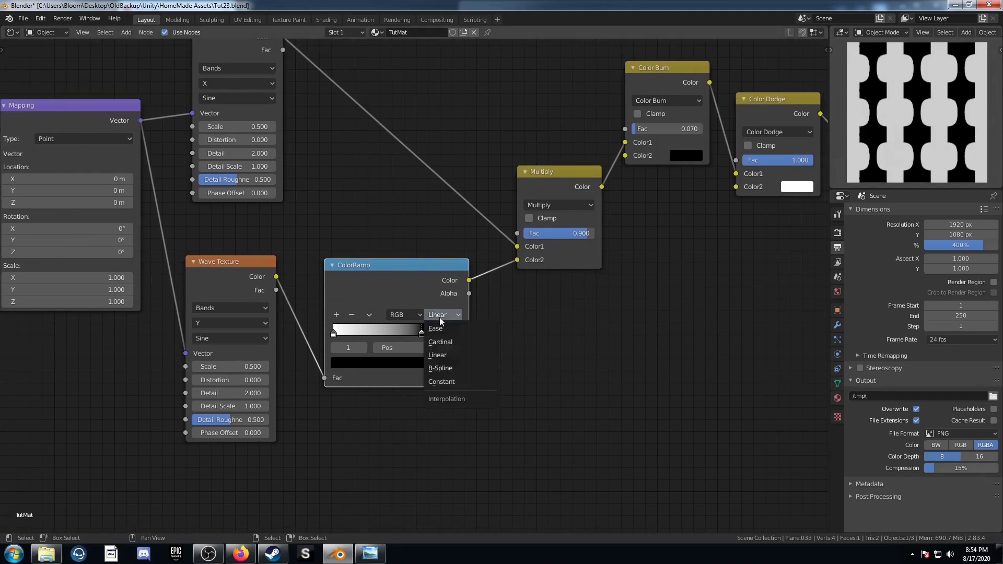
pyautogui.click(448, 371)
pyautogui.scroll(5, 949, 122)
pyautogui.scroll(-1, 889, 156)
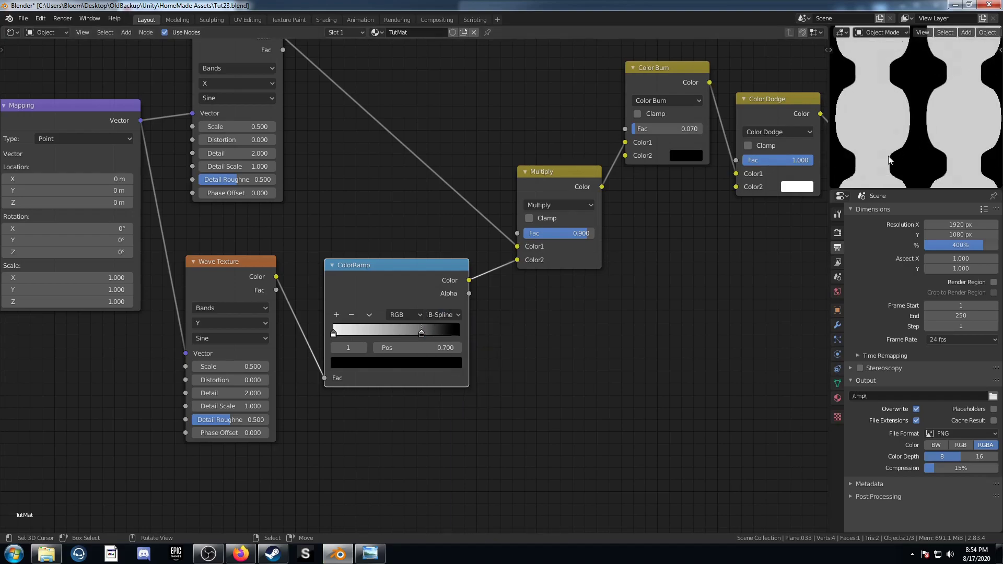
pyautogui.scroll(-1, 890, 157)
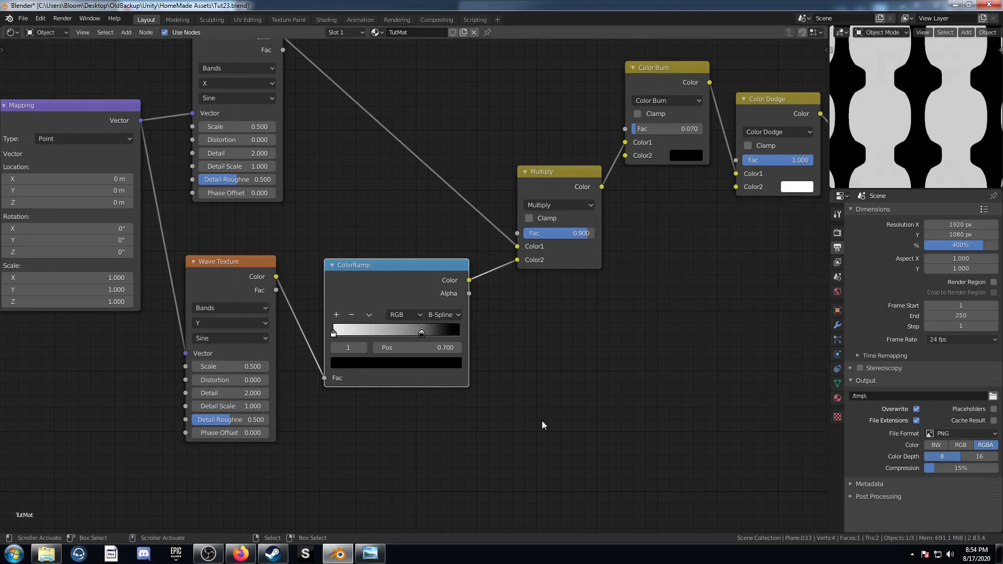
pyautogui.scroll(-2, 541, 421)
# Try Constant interpolation on the ColorRamp and change it to Ease.
pyautogui.click(439, 310)
pyautogui.click(446, 368)
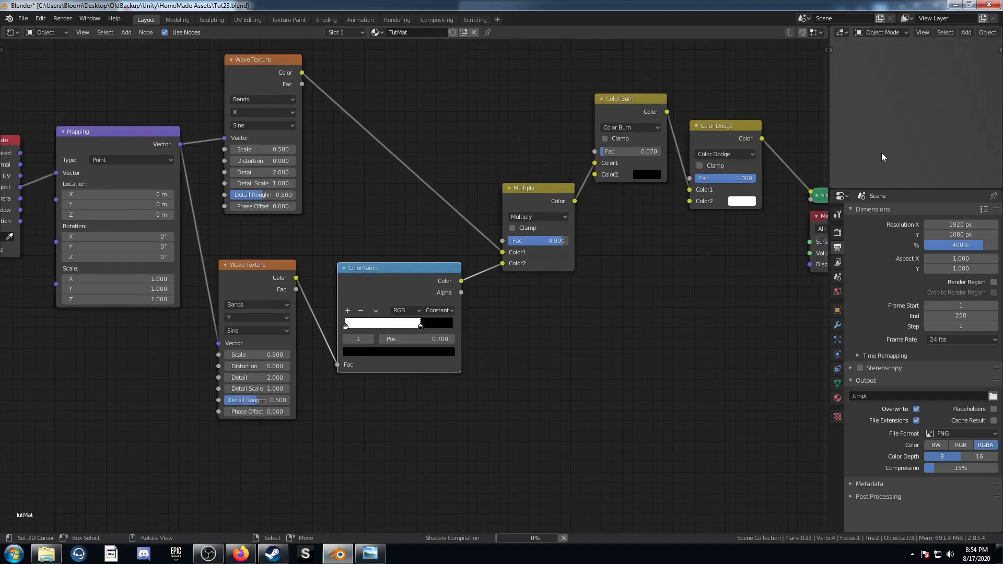
pyautogui.scroll(3, 889, 143)
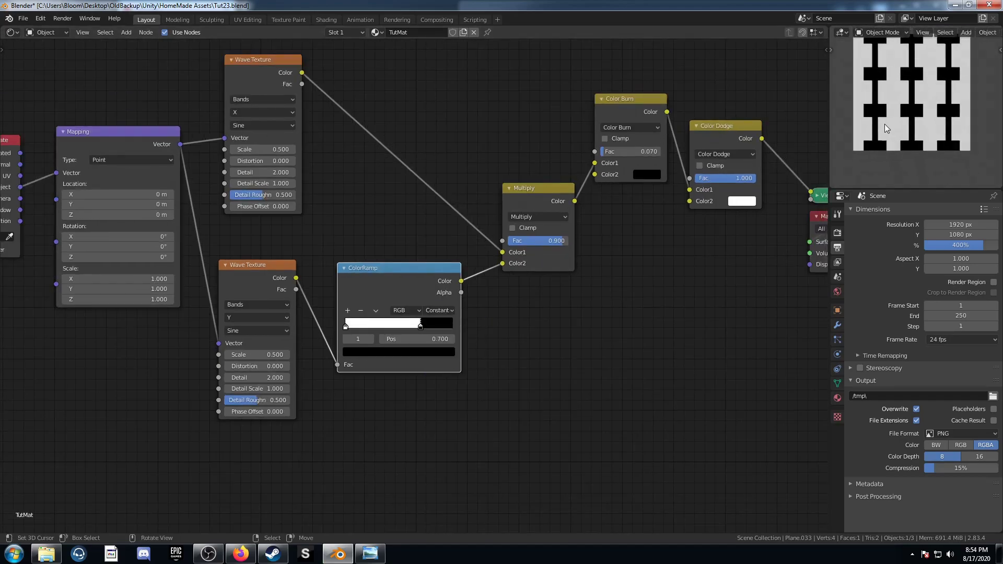
pyautogui.click(439, 310)
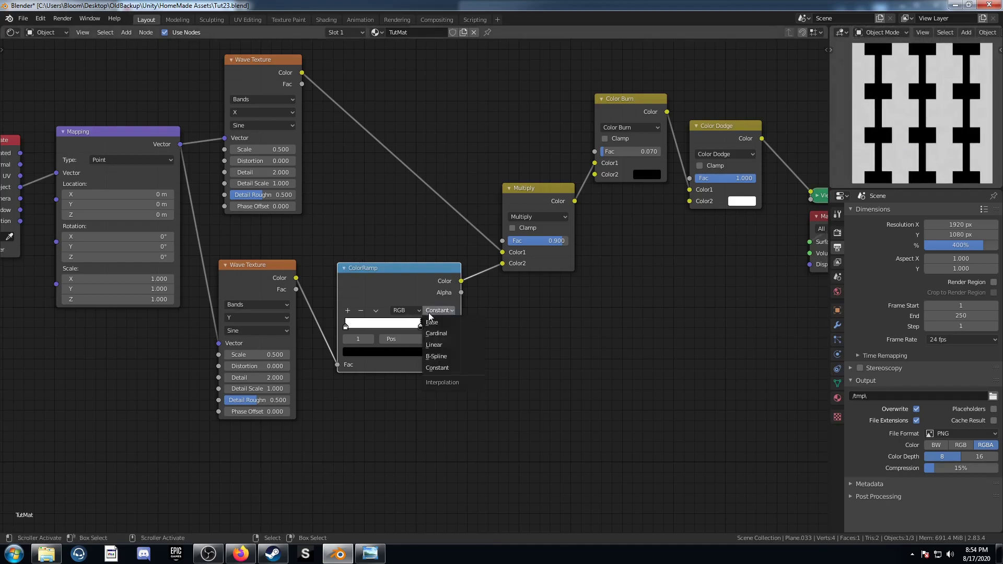
pyautogui.click(444, 320)
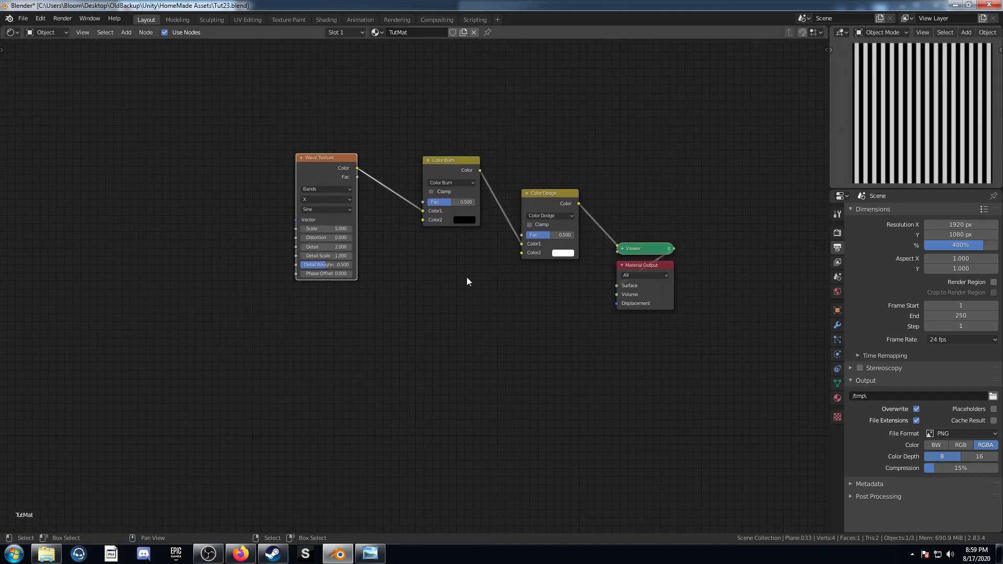
# Set the single Bands Wave Texture's Scale to 0.3.
pyautogui.scroll(2, 466, 277)
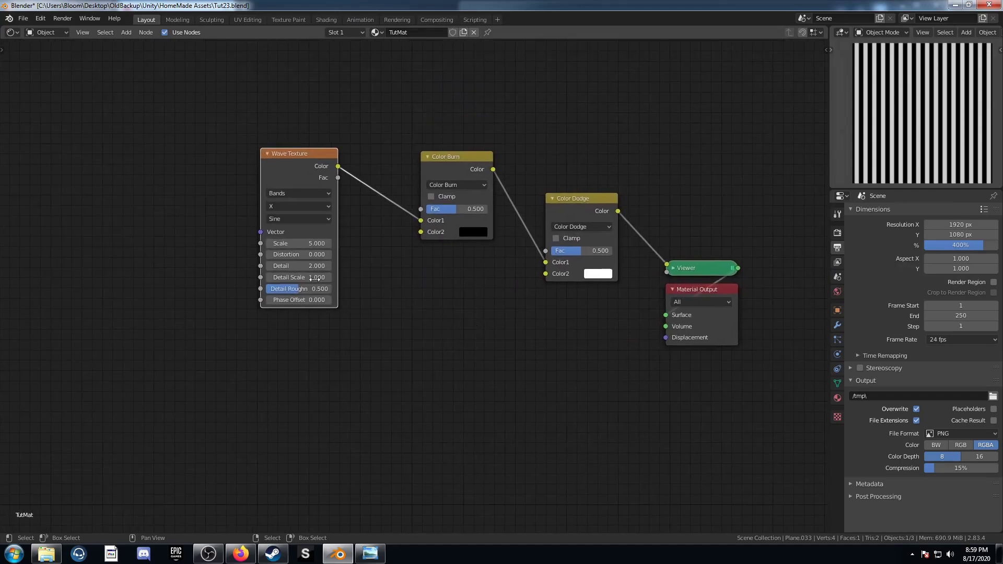
pyautogui.click(293, 244)
pyautogui.write('.2')
pyautogui.press('Return')
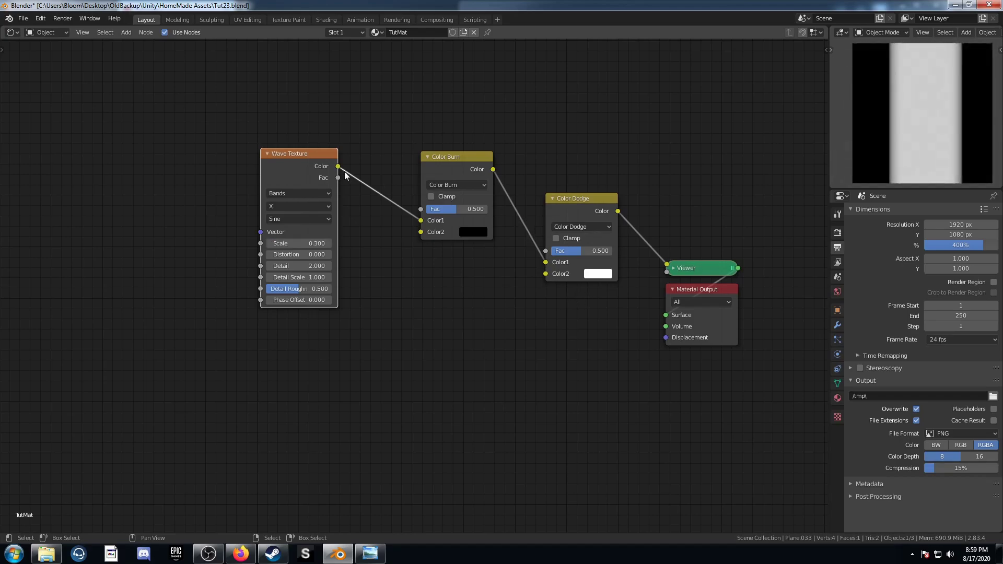
# Add Texture Coordinate and Mapping nodes using Object coordinates before the Wave Texture, leaving a wide gap between the two new nodes.
pyautogui.hotkey('ctrl', 't')
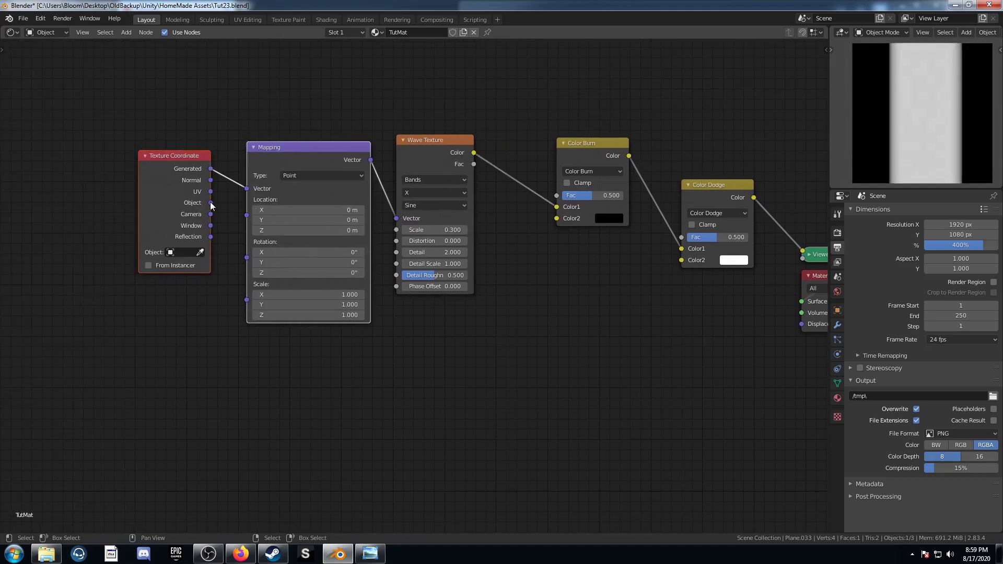
pyautogui.moveTo(210, 203); pyautogui.dragTo(252, 189)
pyautogui.moveTo(268, 284); pyautogui.dragTo(344, 373, button='middle')
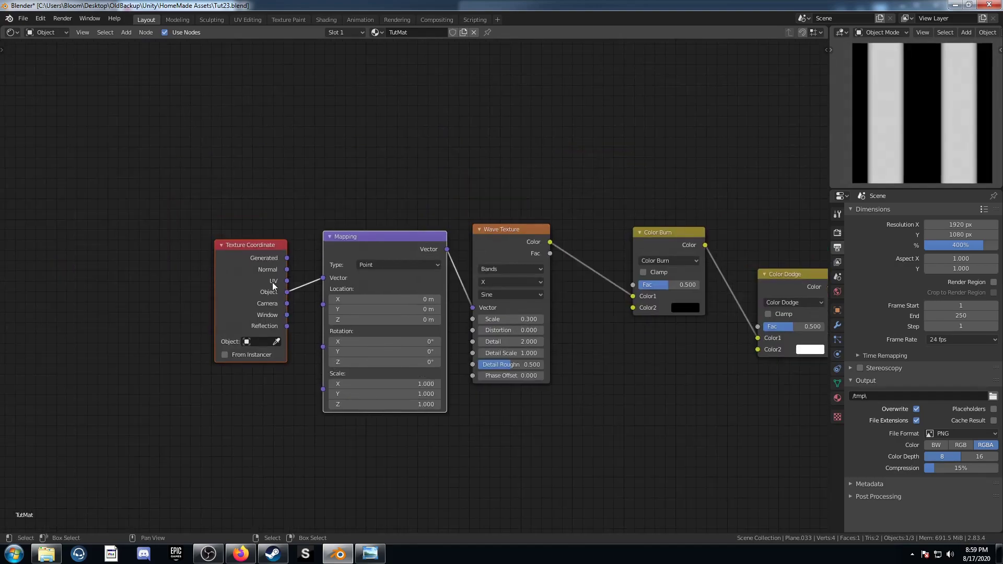
pyautogui.moveTo(265, 250); pyautogui.dragTo(95, 248)
pyautogui.moveTo(162, 294); pyautogui.dragTo(251, 288, button='middle')
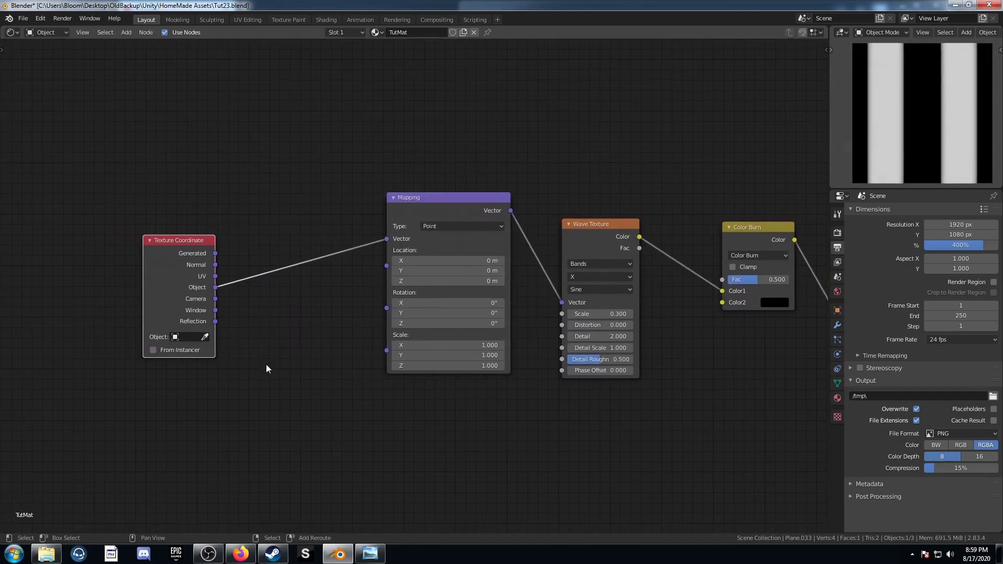
# Insert a Noise Texture between the Texture Coordinate and Mapping nodes and set its Scale to 7.
pyautogui.hotkey('shift', 'a')
pyautogui.click(267, 364)
pyautogui.write('noise')
pyautogui.press('Return')
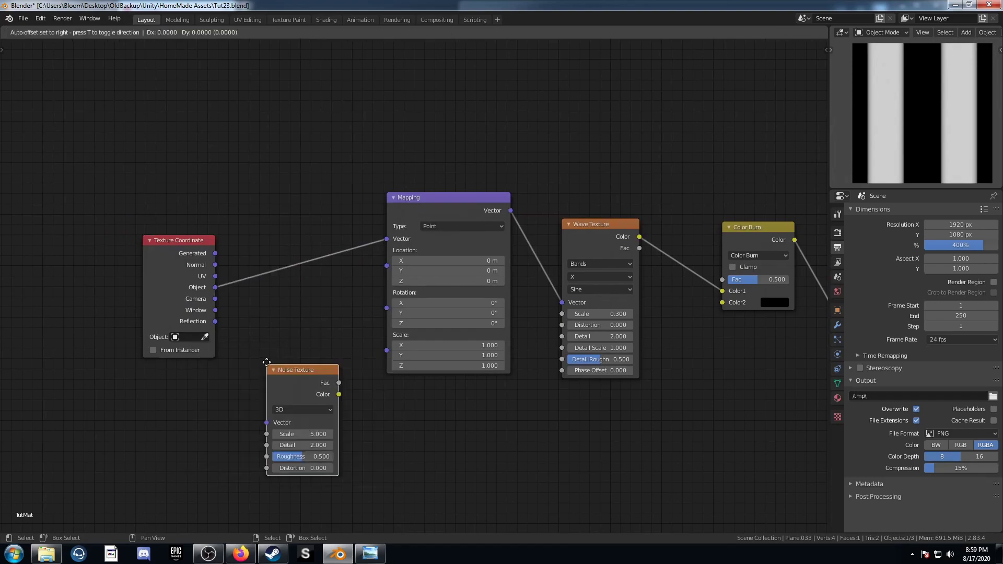
pyautogui.click(256, 231)
pyautogui.doubleClick(292, 302)
pyautogui.write('7')
pyautogui.press('Return')
# Insert a MixRGB node between the Noise Texture and Mapping, move the noise node up, and connect the Object coordinates to Color2.
pyautogui.hotkey('shift', 'a')
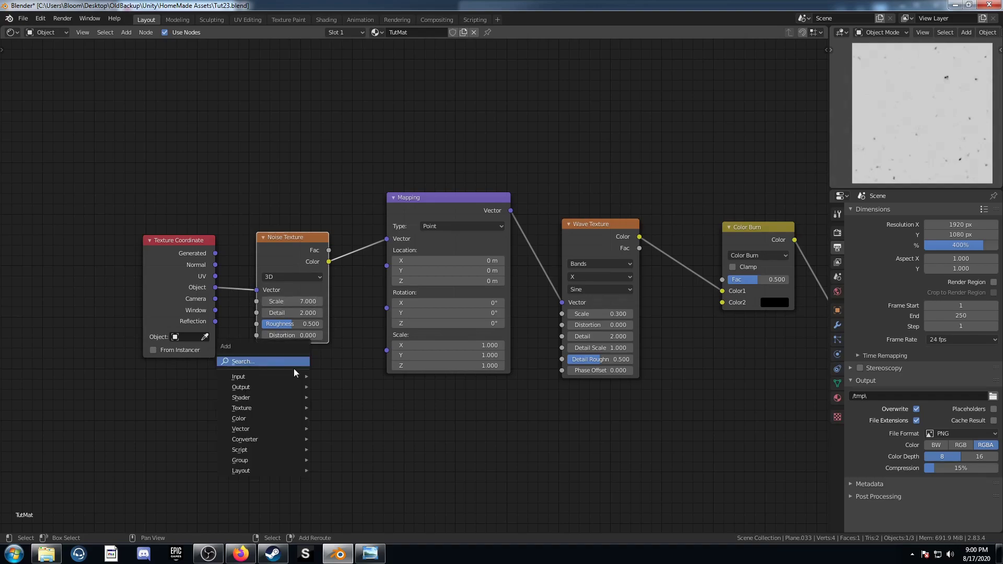
pyautogui.click(295, 365)
pyautogui.write('mixr')
pyautogui.press('Return')
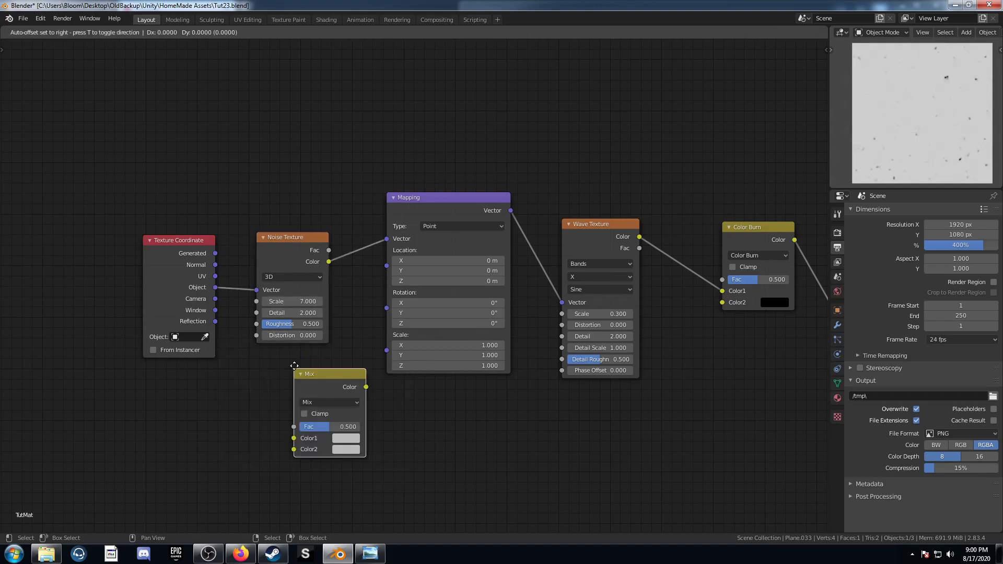
pyautogui.click(370, 232)
pyautogui.moveTo(288, 247); pyautogui.dragTo(293, 181)
pyautogui.moveTo(215, 287); pyautogui.dragTo(370, 314)
# Set the Fac of the Mix node between the Noise Texture and Mapping to 0.97.
pyautogui.click(403, 291)
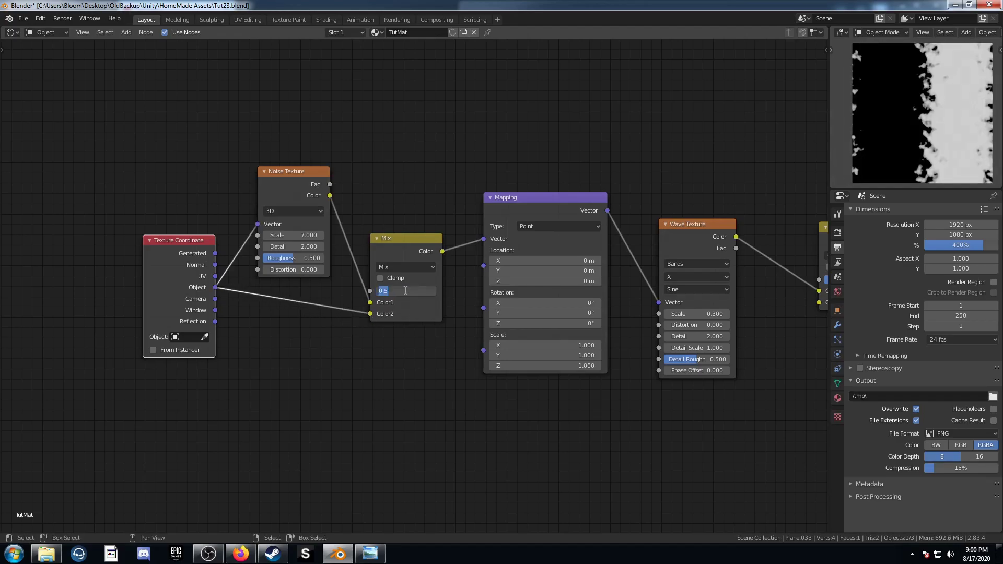
pyautogui.write('.97')
pyautogui.press('Return')
# Move the Wave Texture up, add a Brick Texture below it, and connect the Mapping vector to the Brick Texture.
pyautogui.moveTo(702, 382)
pyautogui.mouseDown(button='middle')
pyautogui.moveTo(506, 341)
pyautogui.moveTo(416, 407)
pyautogui.mouseUp(button='middle')
pyautogui.moveTo(433, 275); pyautogui.dragTo(456, 151)
pyautogui.hotkey('shift', 'a')
pyautogui.click(421, 365)
pyautogui.write('brick')
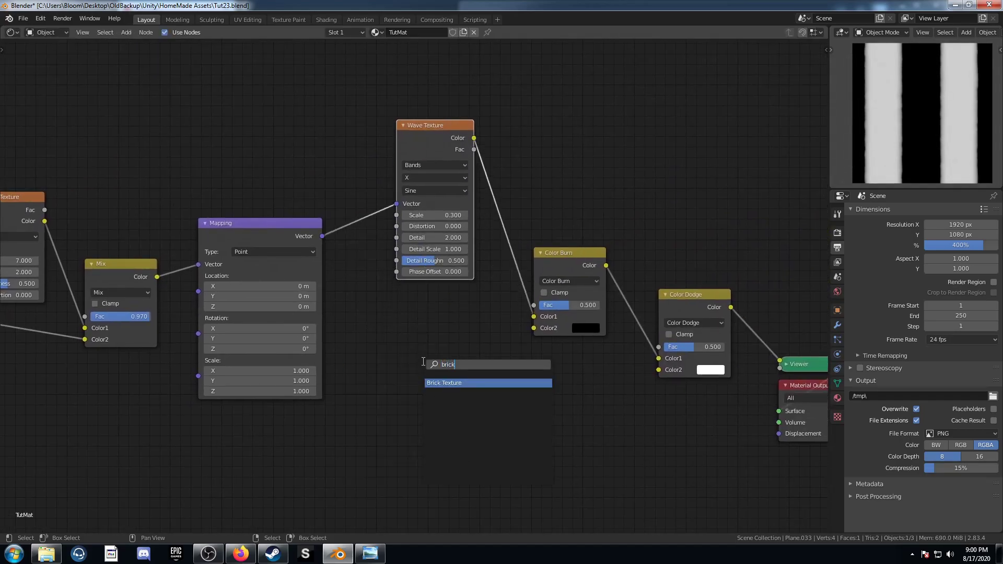
pyautogui.press('Return')
pyautogui.click(395, 308)
pyautogui.moveTo(324, 236); pyautogui.dragTo(396, 410)
# Set the Brick Texture's Scale to 2.
pyautogui.moveTo(452, 411); pyautogui.dragTo(416, 307, button='middle')
pyautogui.click(402, 345)
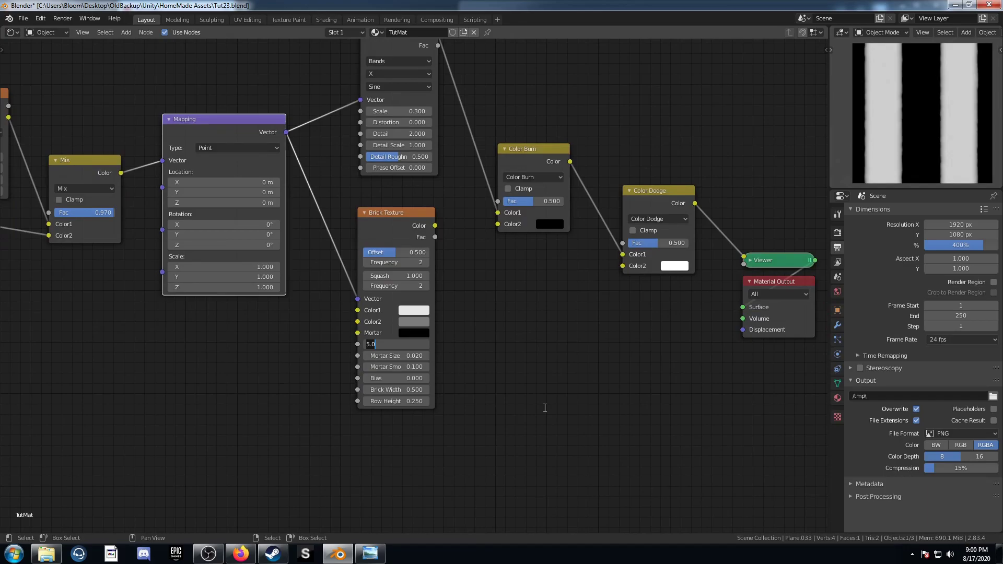
pyautogui.write('2')
pyautogui.press('Return')
# Combine the Wave Texture and Brick Texture colors with a Mix node, expand it, and move Color Burn and Color Dodge aside to make room.
pyautogui.scroll(-1, 422, 243)
pyautogui.keyDown('ctrl'); pyautogui.keyDown('shift'); pyautogui.moveTo(398, 259); pyautogui.dragTo(400, 124, button='right'); pyautogui.keyUp('shift'); pyautogui.keyUp('ctrl')
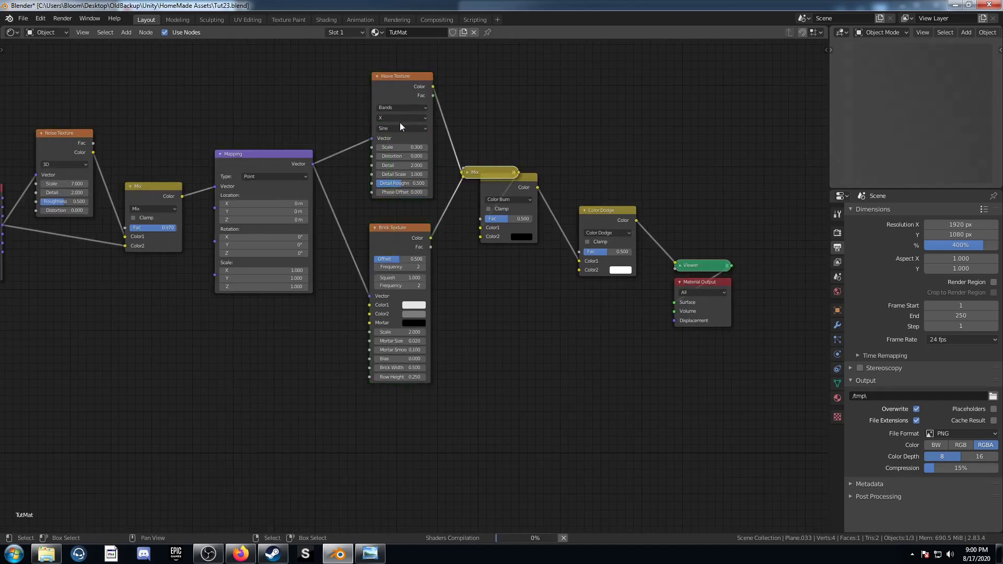
pyautogui.moveTo(528, 182); pyautogui.dragTo(605, 158)
pyautogui.moveTo(634, 216); pyautogui.dragTo(723, 164)
pyautogui.click(469, 174)
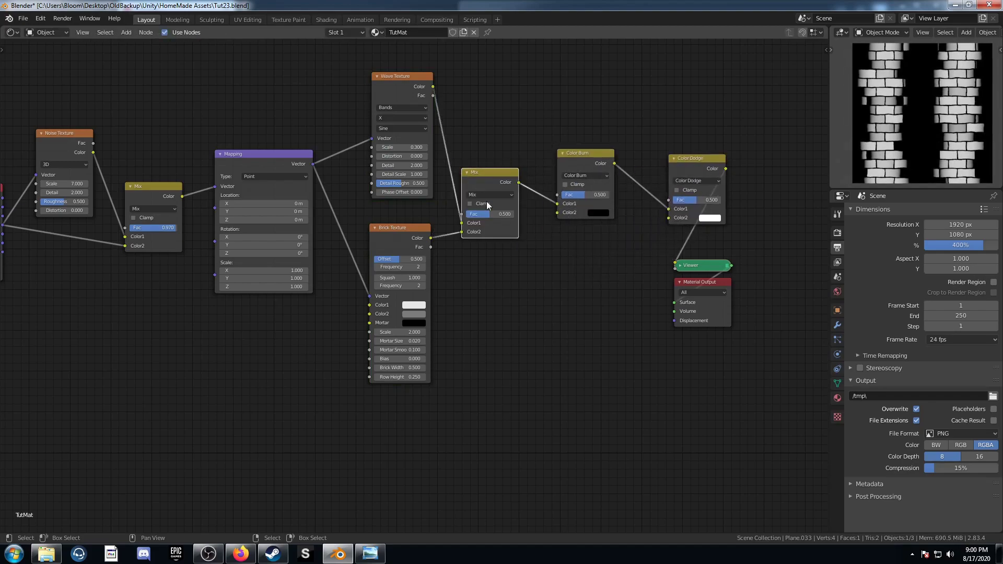
# Set the Fac of the Mix node combining the Wave and Brick Textures to 0.62.
pyautogui.press('BackSpace')
pyautogui.write('.62')
pyautogui.press('Return')
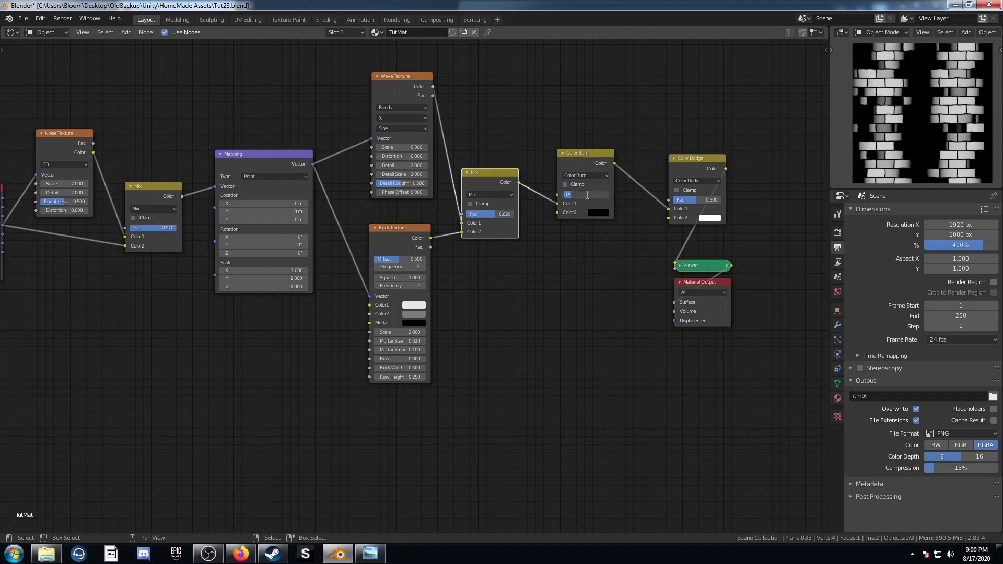
# Set the Color Burn Fac to 0.4 and raise the Color Dodge Fac.
pyautogui.write('.4')
pyautogui.press('Return')
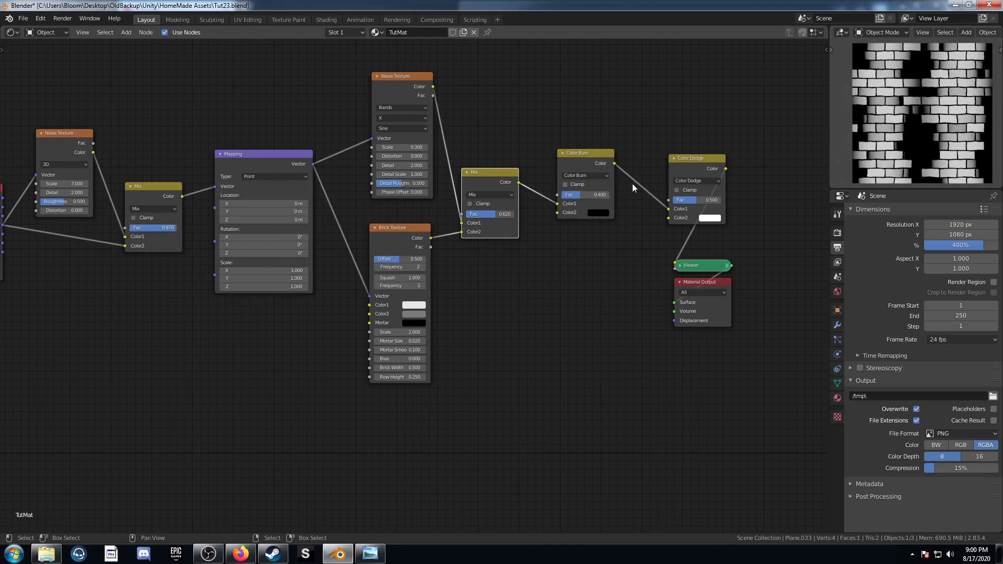
pyautogui.moveTo(707, 202); pyautogui.dragTo(720, 202)
pyautogui.moveTo(707, 249); pyautogui.dragTo(622, 264, button='middle')
pyautogui.moveTo(407, 363); pyautogui.dragTo(536, 370, button='middle')
pyautogui.scroll(-3, 533, 354)
pyautogui.scroll(3, 503, 376)
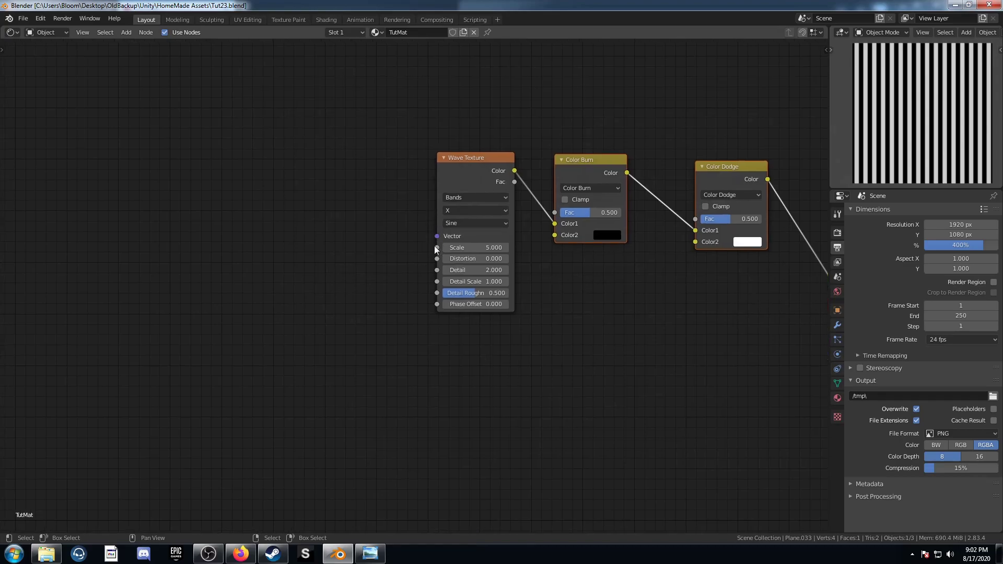
# Set the Wave Texture's Scale to 1 in the fresh Color Burn and Color Dodge setup.
pyautogui.click(474, 164)
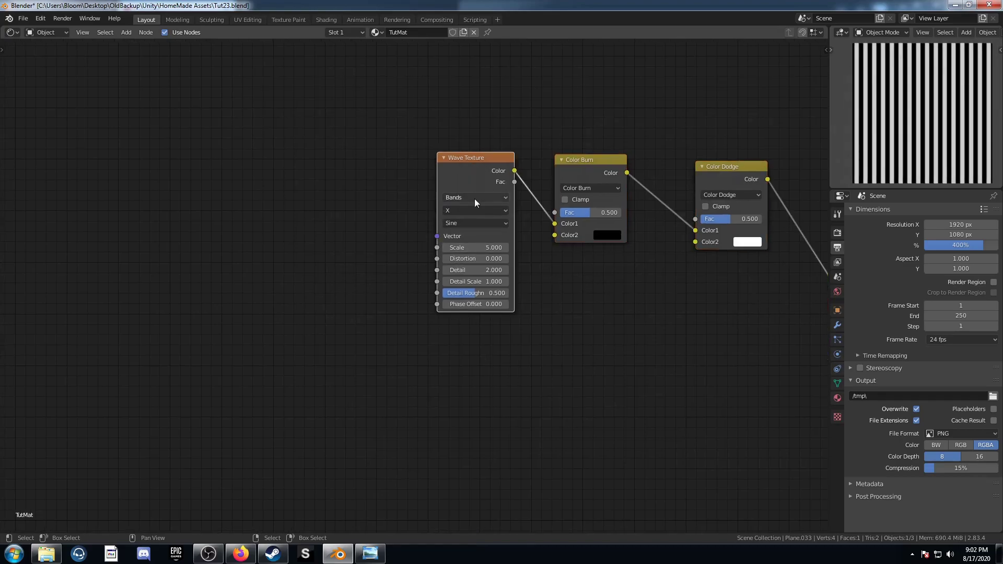
pyautogui.click(483, 248)
pyautogui.write('1')
pyautogui.press('Return')
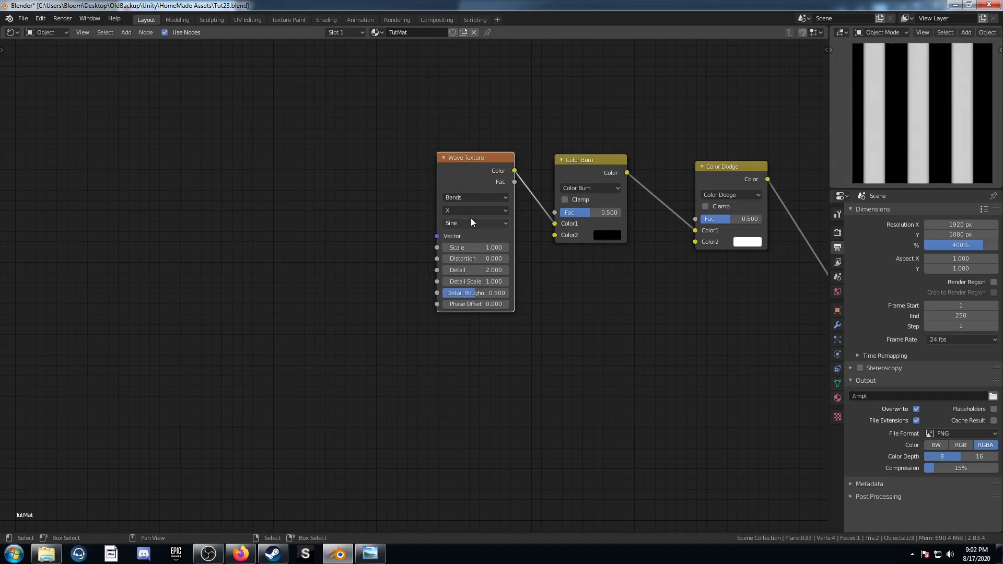
# Add Texture Coordinate and Mapping nodes to the Wave Texture, feed the Object coordinates into Mapping, and space the two nodes out.
pyautogui.hotkey('ctrl', 't')
pyautogui.moveTo(361, 291); pyautogui.dragTo(420, 283, button='middle')
pyautogui.moveTo(311, 214); pyautogui.dragTo(356, 204)
pyautogui.moveTo(292, 294); pyautogui.dragTo(318, 316, button='middle')
pyautogui.moveTo(307, 198); pyautogui.dragTo(255, 184)
pyautogui.moveTo(418, 192); pyautogui.dragTo(357, 178)
# Duplicate the Wave Texture with its Mapping link kept, placing the copy below and moving the original up.
pyautogui.click(547, 177)
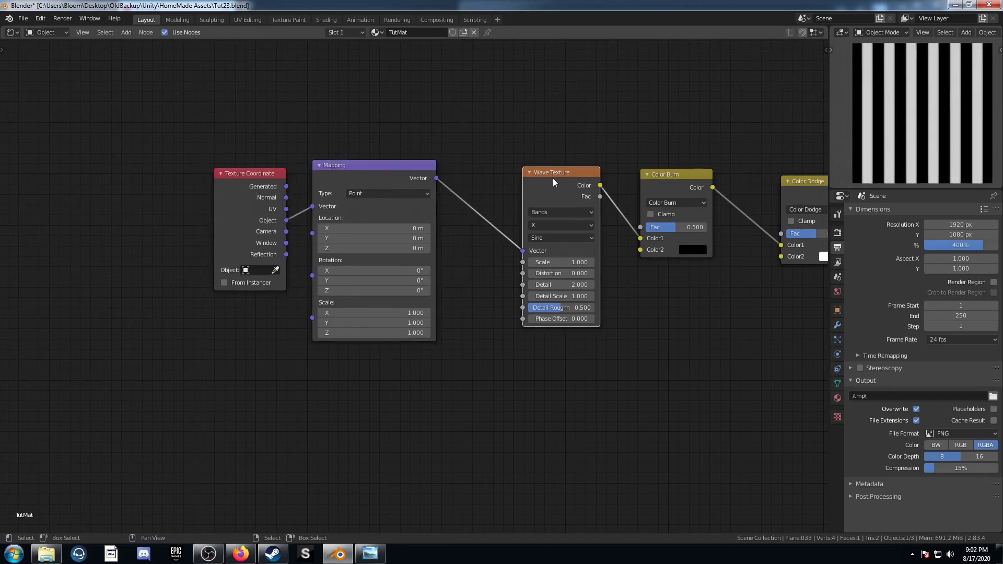
pyautogui.hotkey('ctrl', 'shift', 'd')
pyautogui.click(545, 380)
pyautogui.moveTo(550, 183); pyautogui.dragTo(548, 118)
pyautogui.moveTo(544, 392); pyautogui.dragTo(546, 346)
pyautogui.moveTo(555, 365); pyautogui.dragTo(537, 284, button='middle')
# Set the duplicated Wave Texture's bands direction to Y, its Scale to 0.6 and its Distortion to 80.
pyautogui.click(547, 299)
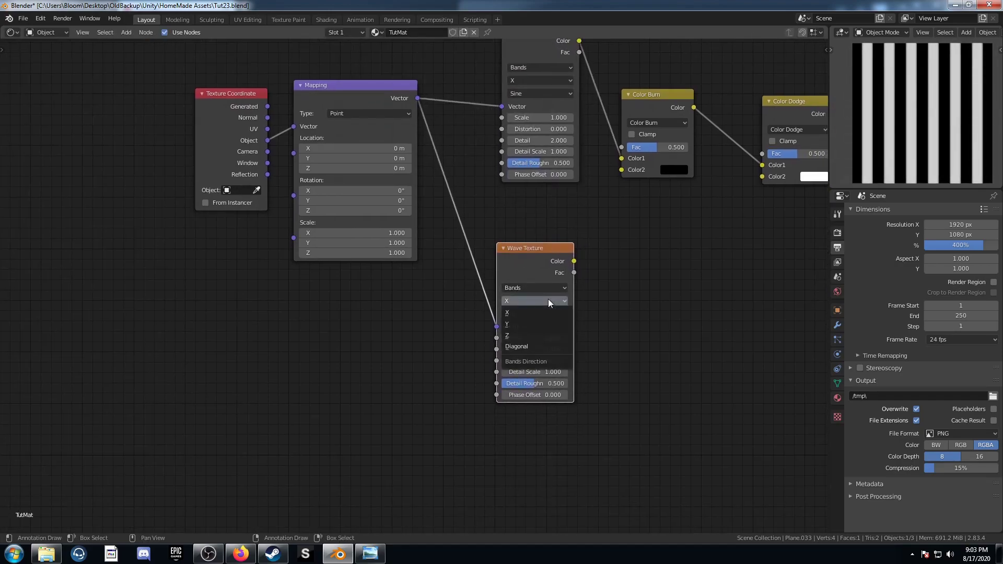
pyautogui.click(536, 324)
pyautogui.click(533, 338)
pyautogui.write('.600')
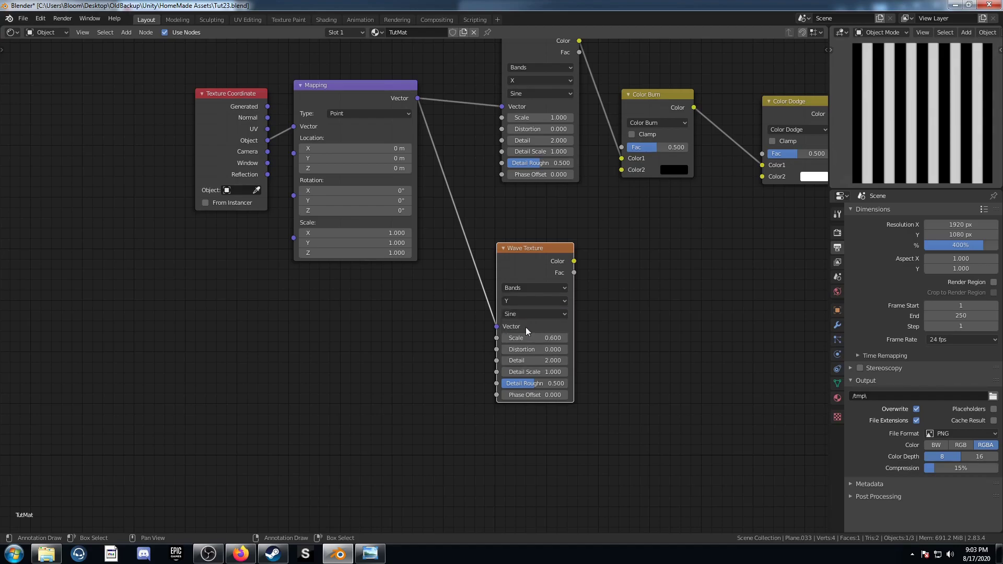
pyautogui.click(544, 351)
pyautogui.write('80')
pyautogui.press('Return')
pyautogui.moveTo(676, 268); pyautogui.dragTo(566, 350, button='middle')
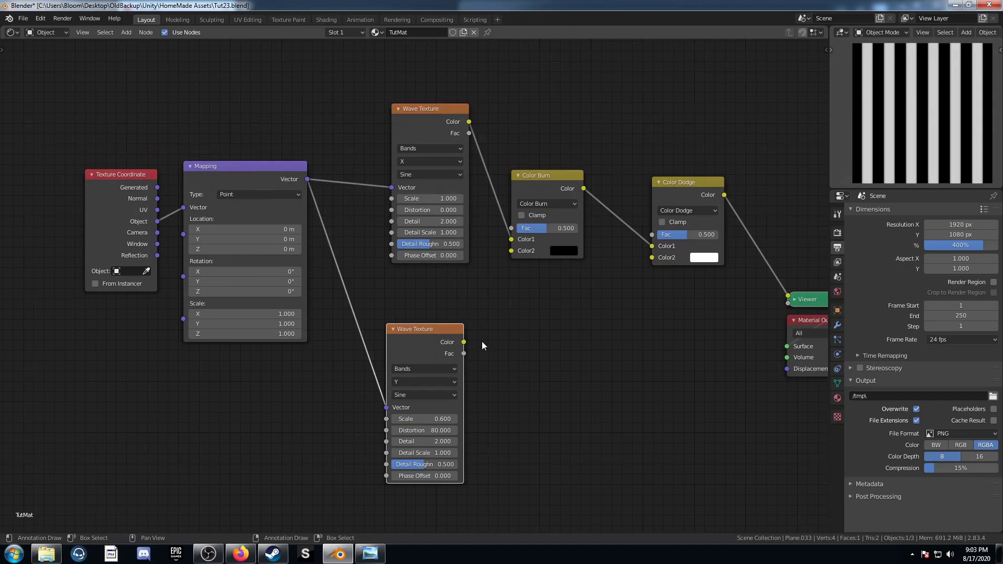
# Connect the duplicated Wave Texture's Color to the Color Burn Fac and lighten Color Burn's Color2 to grey.
pyautogui.moveTo(463, 341)
pyautogui.mouseDown()
pyautogui.moveTo(482, 236)
pyautogui.moveTo(510, 228)
pyautogui.mouseUp()
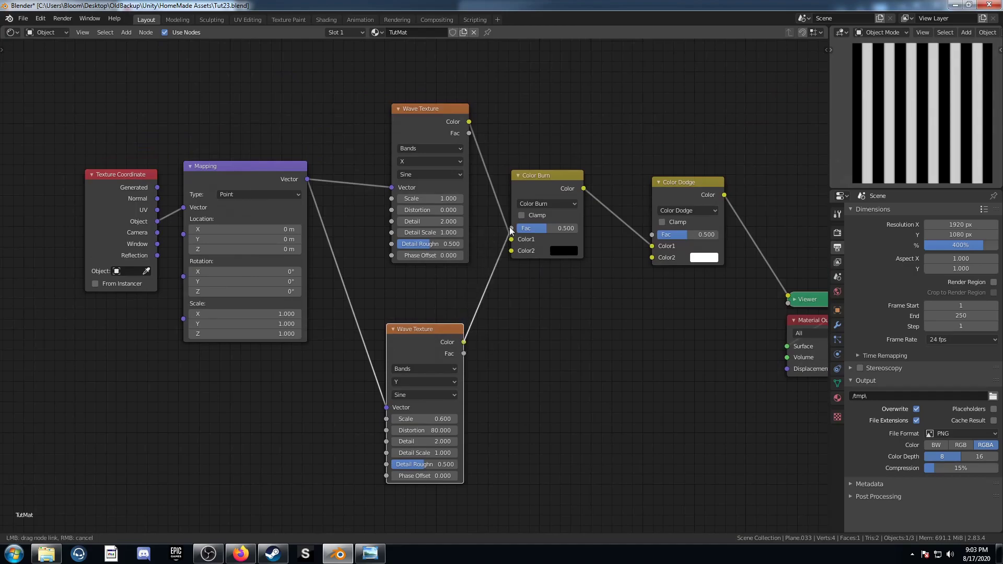
pyautogui.moveTo(511, 228); pyautogui.dragTo(511, 228)
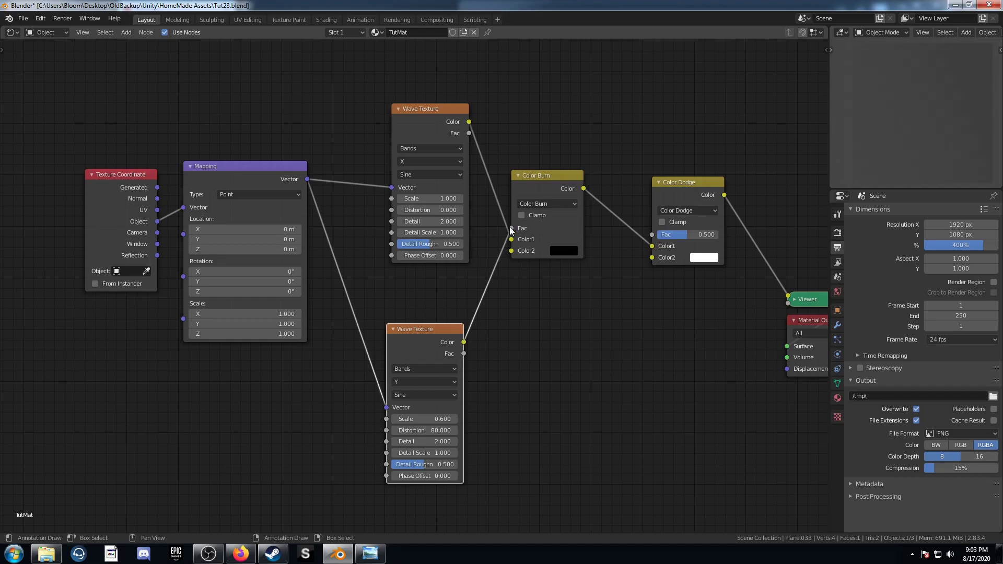
pyautogui.click(562, 251)
pyautogui.scroll(10, 590, 147)
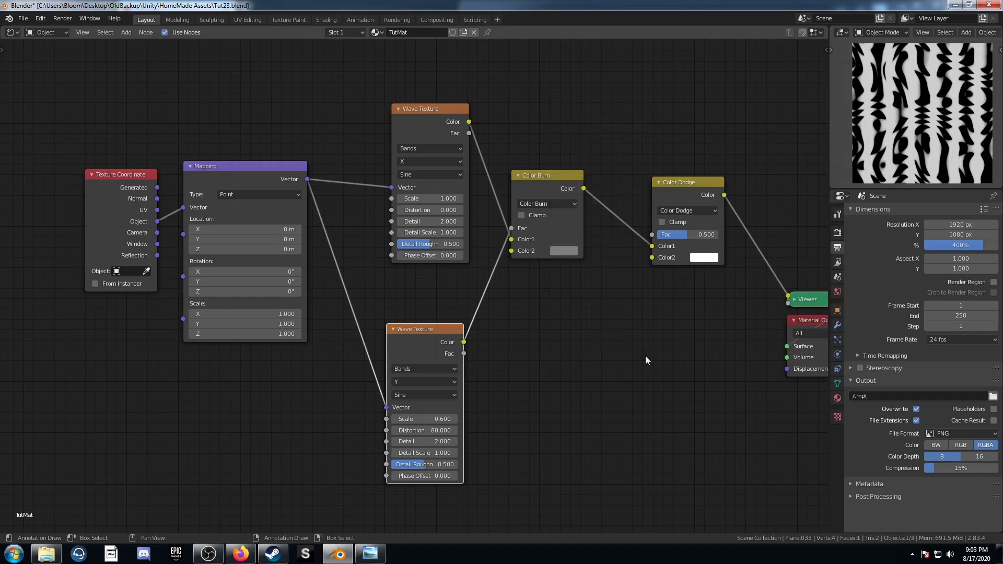
pyautogui.moveTo(645, 359); pyautogui.dragTo(559, 375, button='middle')
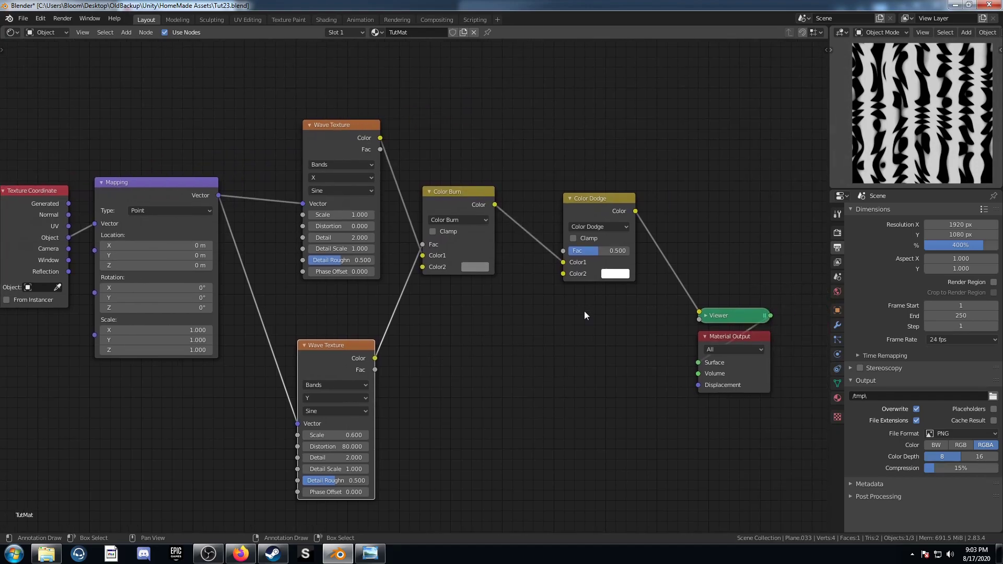
# Raise the Color Dodge Fac to 1.
pyautogui.moveTo(599, 250); pyautogui.dragTo(630, 250)
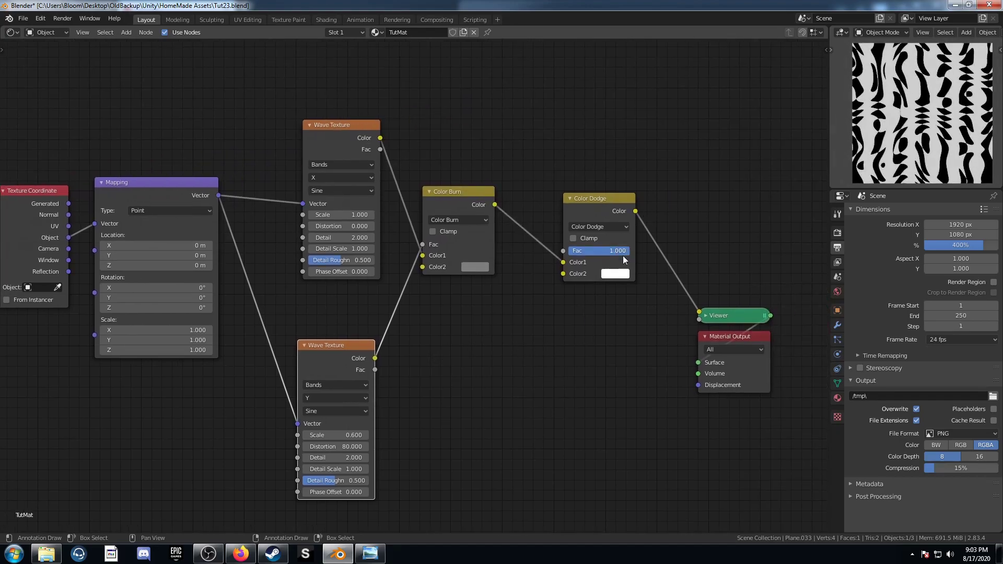
pyautogui.scroll(-4, 545, 330)
pyautogui.moveTo(471, 342); pyautogui.dragTo(480, 334, button='middle')
pyautogui.scroll(2, 482, 334)
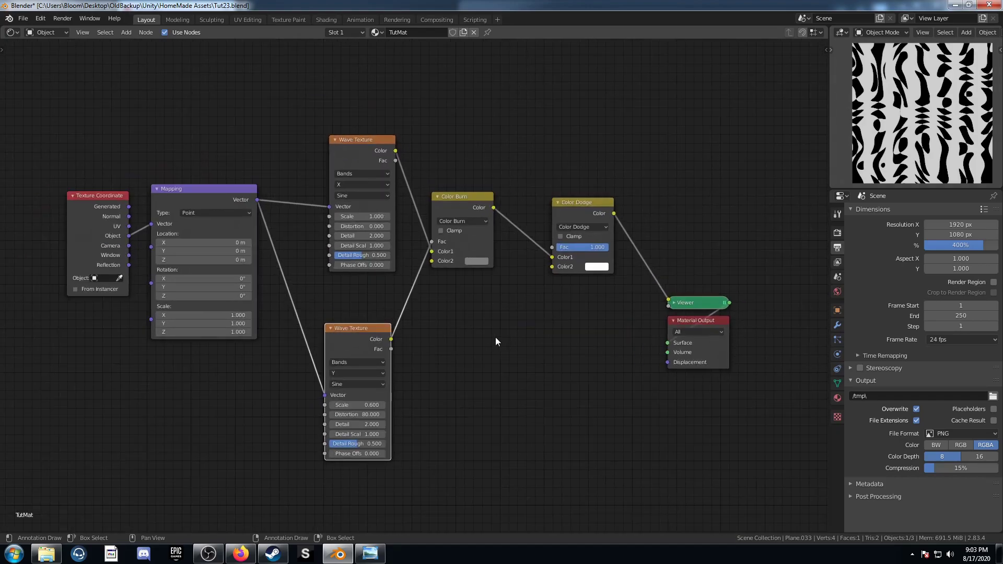
pyautogui.scroll(2, 496, 340)
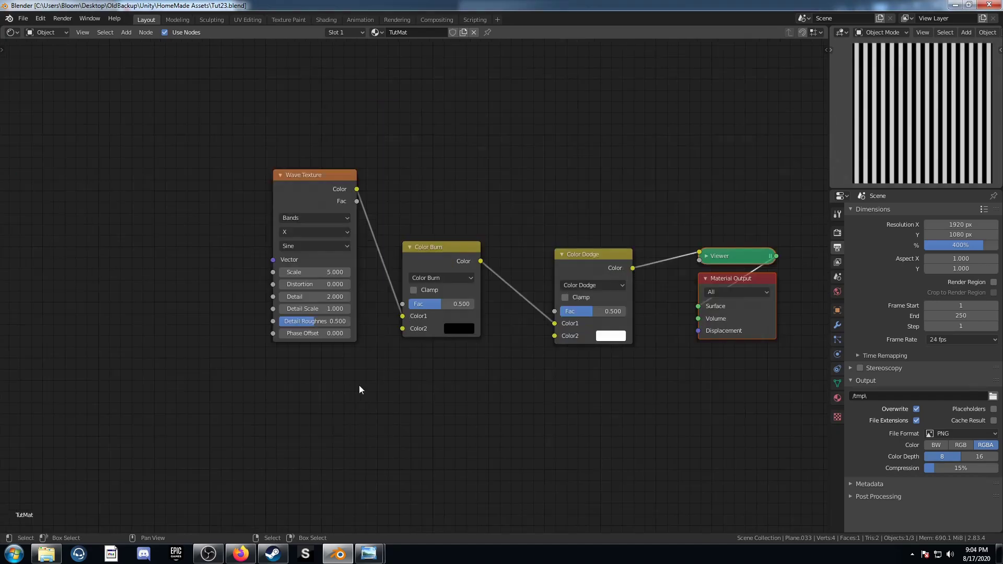
# Set the fresh Wave Texture's wave profile to Saw and its Scale to 1.
pyautogui.moveTo(358, 384); pyautogui.dragTo(435, 372, button='middle')
pyautogui.moveTo(409, 215); pyautogui.dragTo(413, 215)
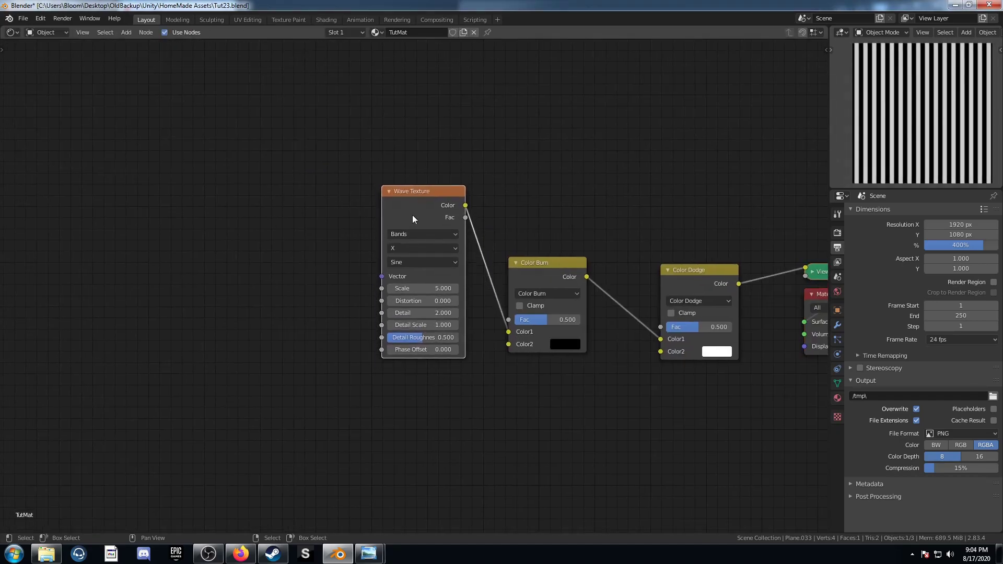
pyautogui.click(426, 231)
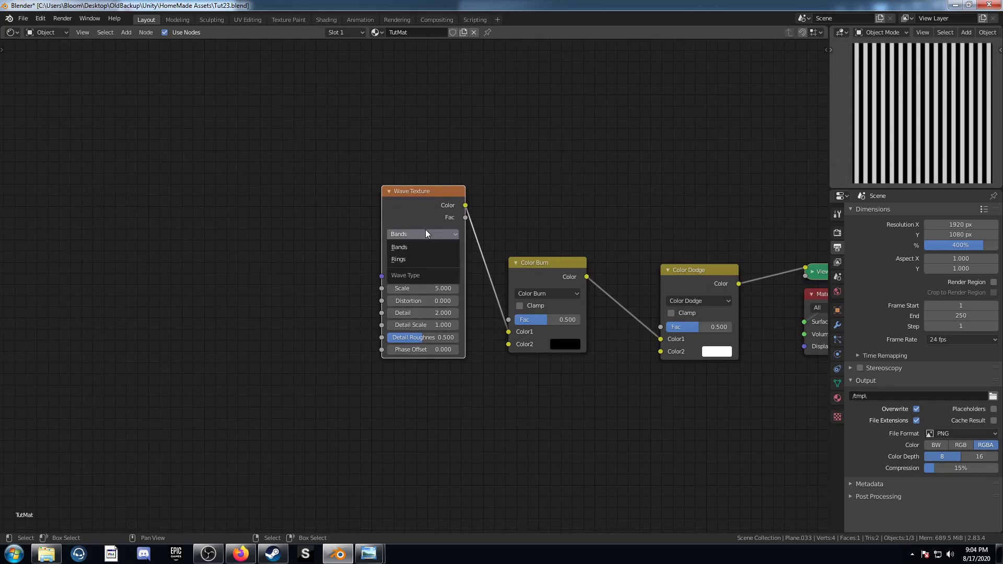
pyautogui.click(422, 239)
pyautogui.click(415, 247)
pyautogui.click(422, 262)
pyautogui.click(411, 289)
pyautogui.click(412, 289)
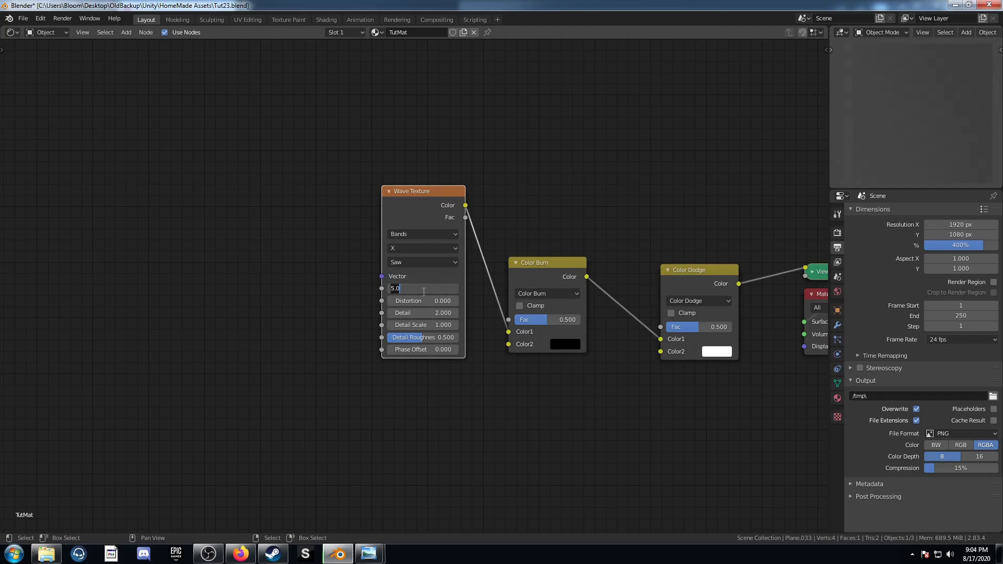
pyautogui.write('1')
pyautogui.press('Return')
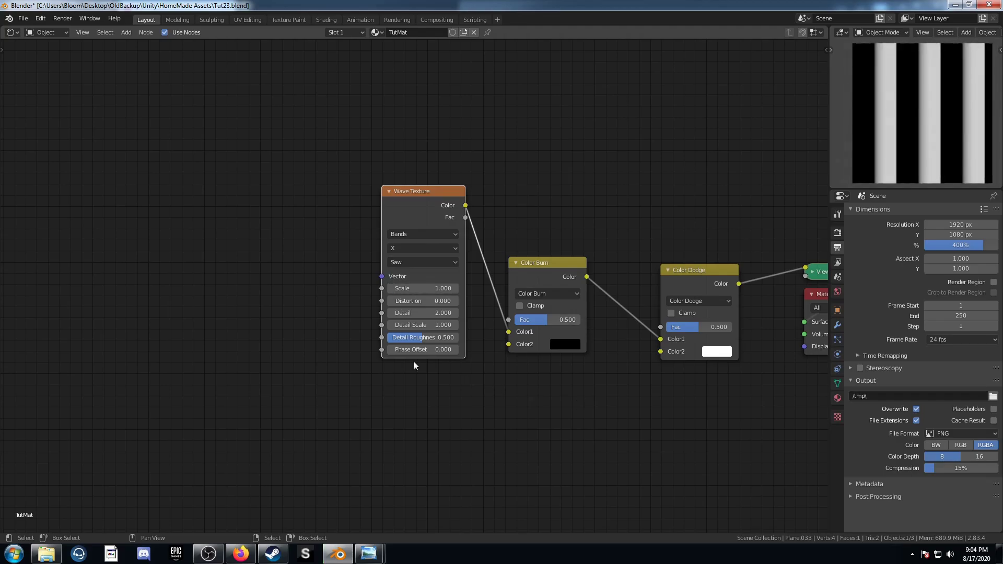
# Add Texture Coordinate and Mapping nodes to the Saw Wave Texture and feed the Object coordinates into Mapping.
pyautogui.scroll(-1, 413, 290)
pyautogui.moveTo(406, 220); pyautogui.dragTo(394, 220)
pyautogui.hotkey('ctrl', 't')
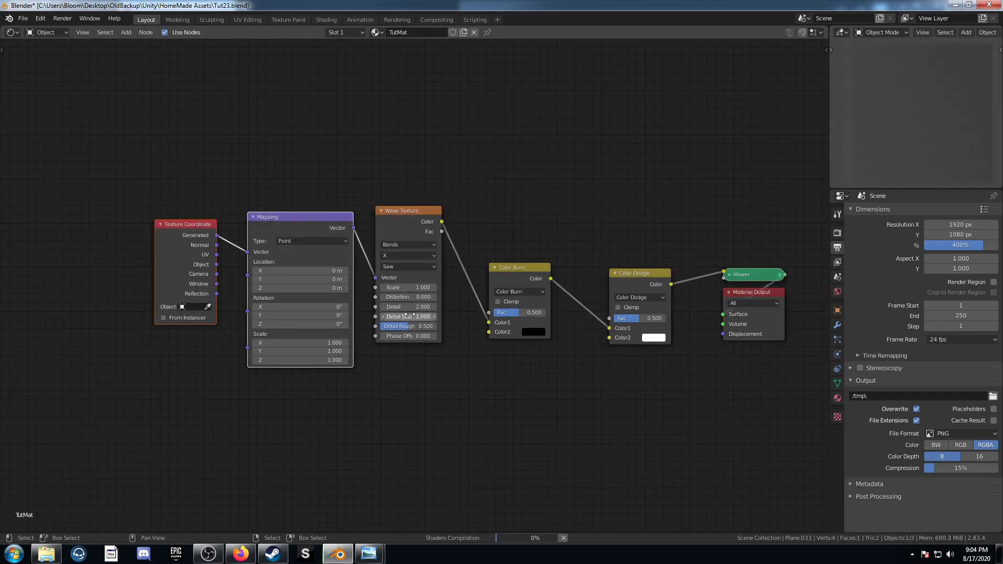
pyautogui.moveTo(217, 264); pyautogui.dragTo(247, 252)
# Duplicate the Saw Wave Texture with its Mapping link kept and place the copy below the original.
pyautogui.moveTo(400, 207); pyautogui.dragTo(405, 201)
pyautogui.hotkey('ctrl', 'shift', 'd')
pyautogui.click(406, 362)
pyautogui.moveTo(409, 397); pyautogui.dragTo(430, 321, button='middle')
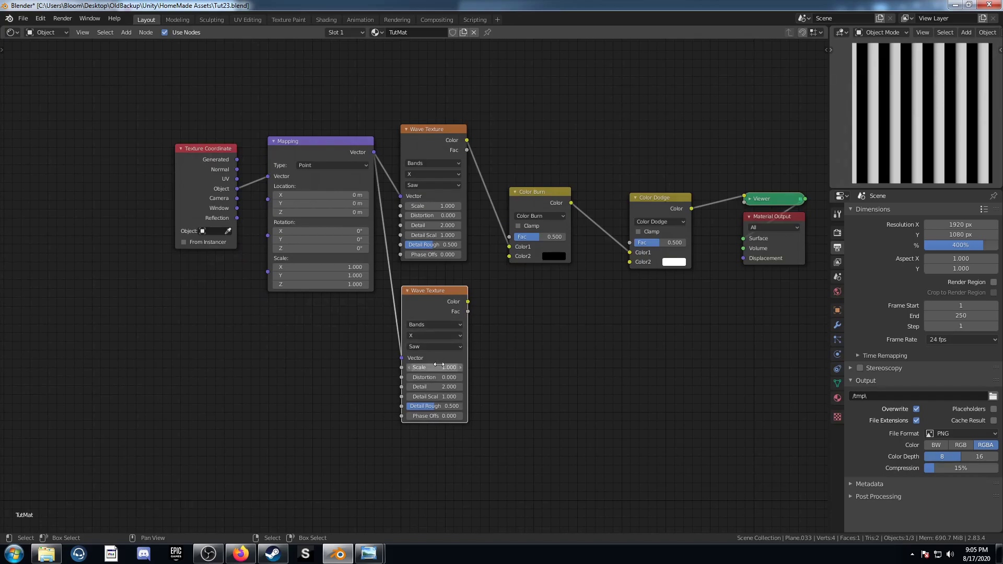
# Set the duplicated Wave Texture's bands direction to Diagonal and connect its Color to the Color Burn Fac.
pyautogui.click(447, 337)
pyautogui.click(434, 369)
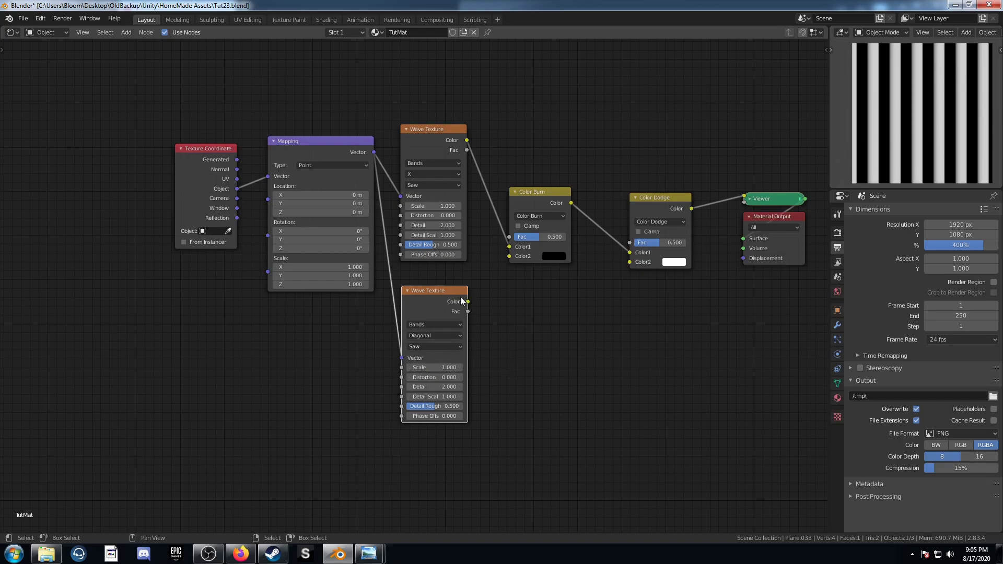
pyautogui.moveTo(468, 301); pyautogui.dragTo(510, 239)
pyautogui.scroll(3, 533, 305)
pyautogui.moveTo(538, 307); pyautogui.dragTo(412, 338, button='middle')
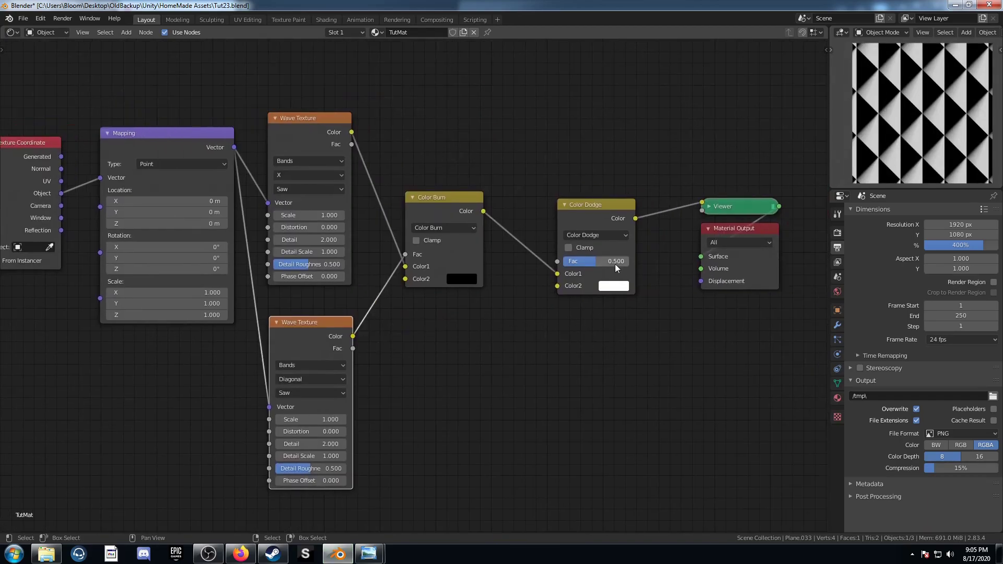
# Raise the Color Dodge Fac to 1.
pyautogui.moveTo(612, 261); pyautogui.dragTo(650, 261)
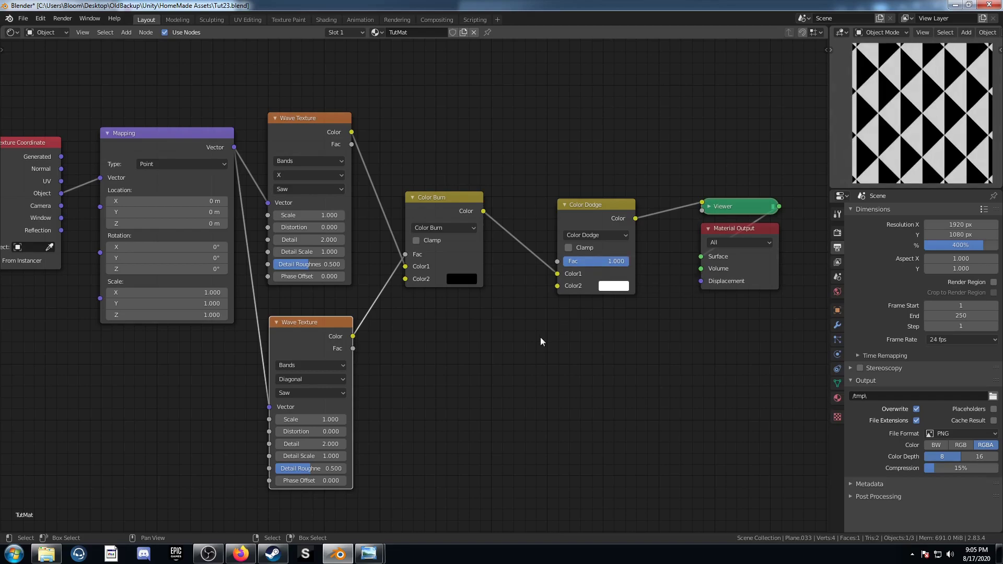
pyautogui.scroll(-2, 496, 366)
pyautogui.moveTo(484, 371)
pyautogui.mouseDown(button='middle')
pyautogui.moveTo(495, 373)
pyautogui.moveTo(487, 367)
pyautogui.mouseUp(button='middle')
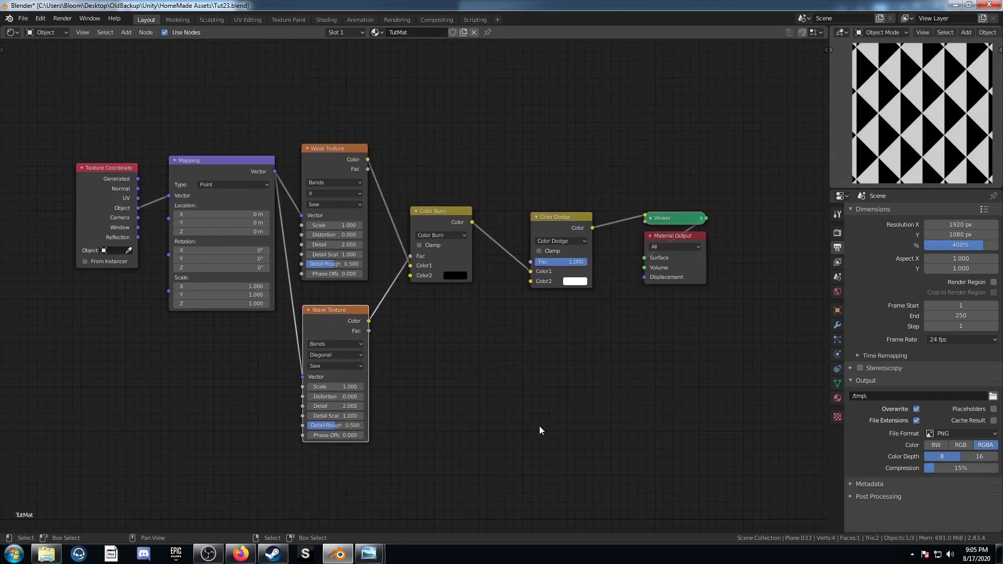
pyautogui.scroll(1, 540, 426)
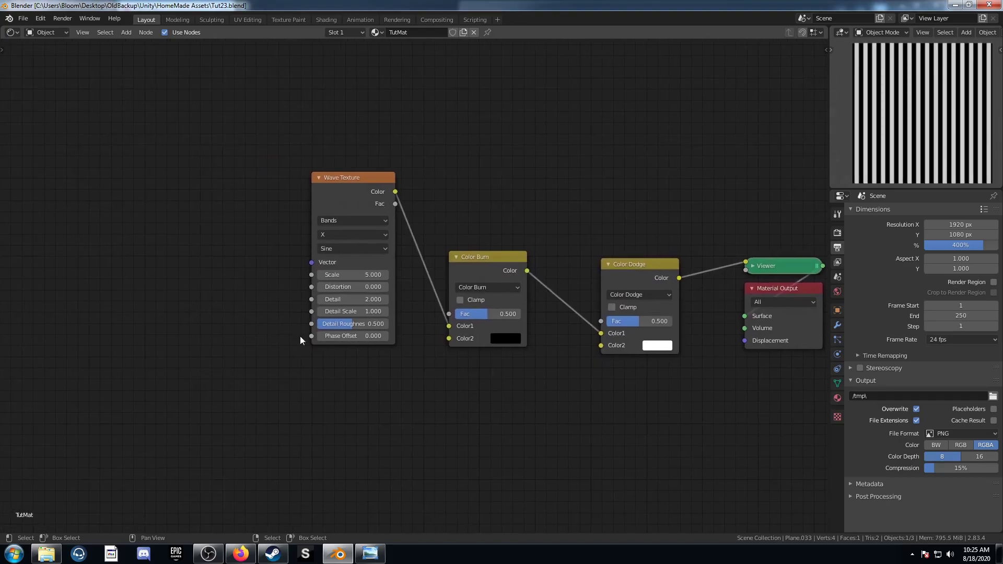
# Set the Scale of the Sine-profile Wave Texture to 1.
pyautogui.click(345, 272)
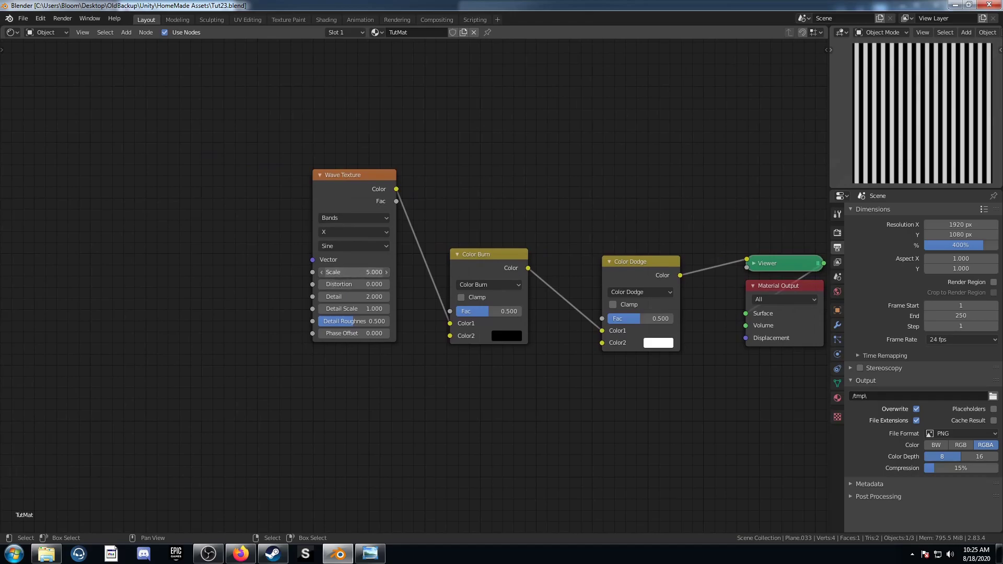
pyautogui.write('1')
pyautogui.press('Return')
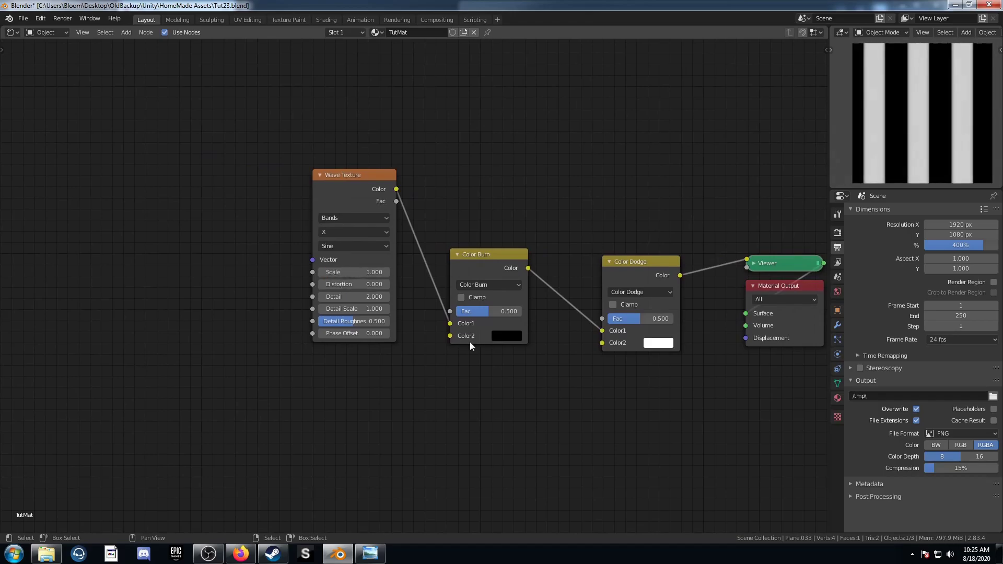
# Add Texture Coordinate and Mapping nodes to the Wave Texture, link the Object coordinates to Mapping, and move both nodes away from it.
pyautogui.moveTo(341, 185); pyautogui.dragTo(330, 206)
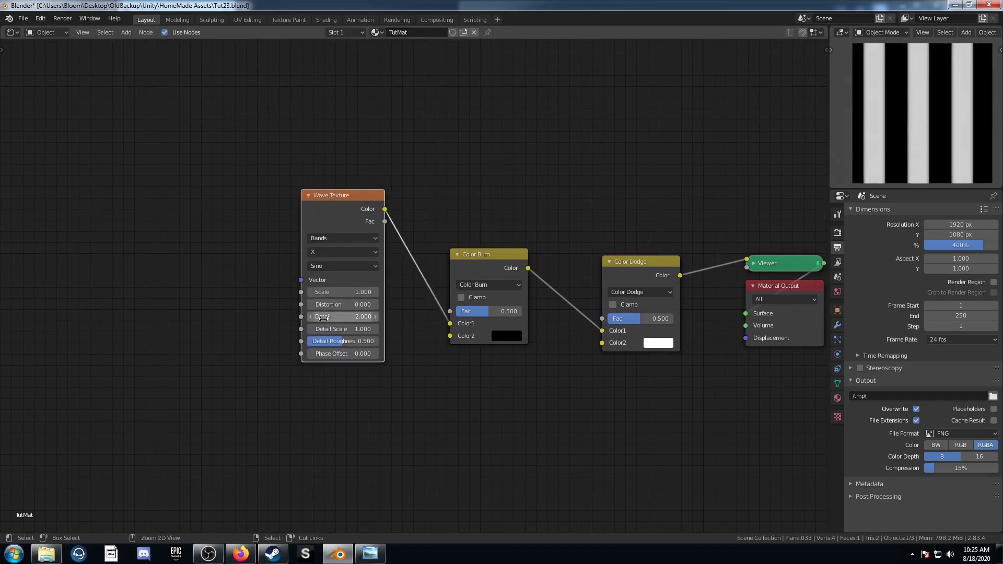
pyautogui.hotkey('ctrl', 't')
pyautogui.moveTo(241, 320); pyautogui.dragTo(408, 280, button='middle')
pyautogui.moveTo(267, 223); pyautogui.dragTo(304, 206)
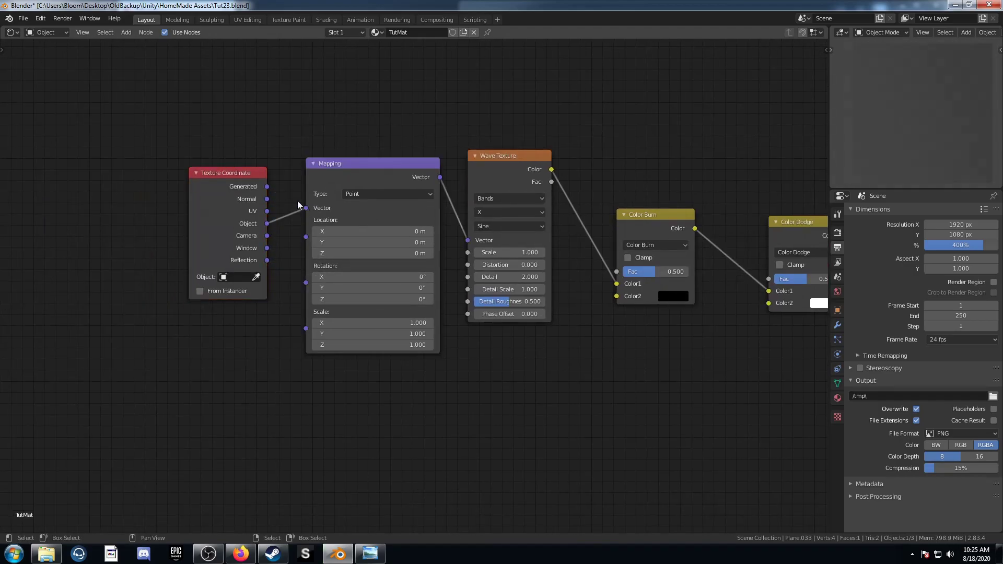
pyautogui.moveTo(221, 175); pyautogui.dragTo(141, 163)
pyautogui.moveTo(353, 164); pyautogui.dragTo(276, 143)
# Duplicate the Wave Texture with its Mapping link kept, placing the copy below and moving the original higher.
pyautogui.click(490, 163)
pyautogui.hotkey('ctrl', 'shift', 'd')
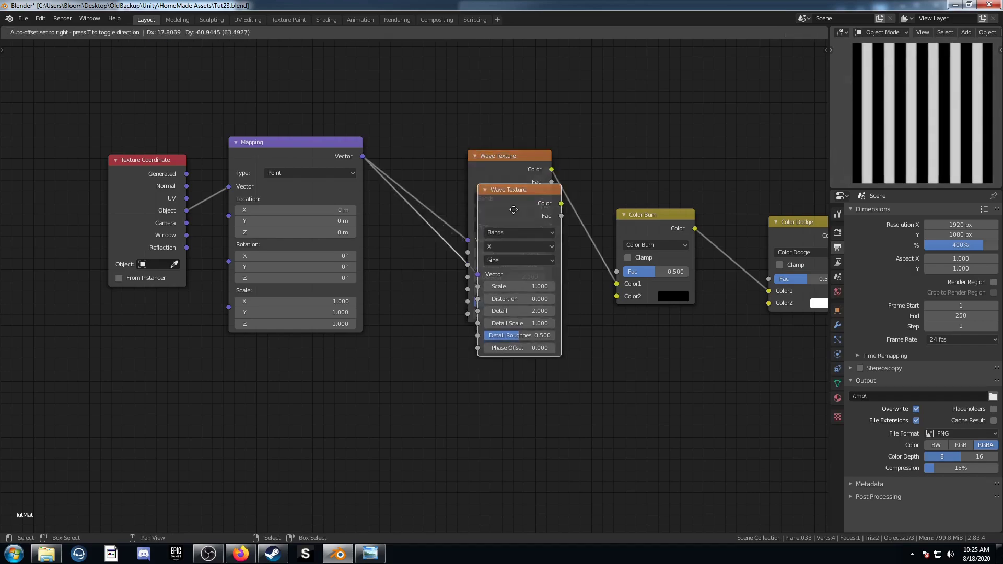
pyautogui.click(501, 353)
pyautogui.moveTo(502, 160); pyautogui.dragTo(503, 86)
pyautogui.moveTo(503, 345); pyautogui.dragTo(506, 308)
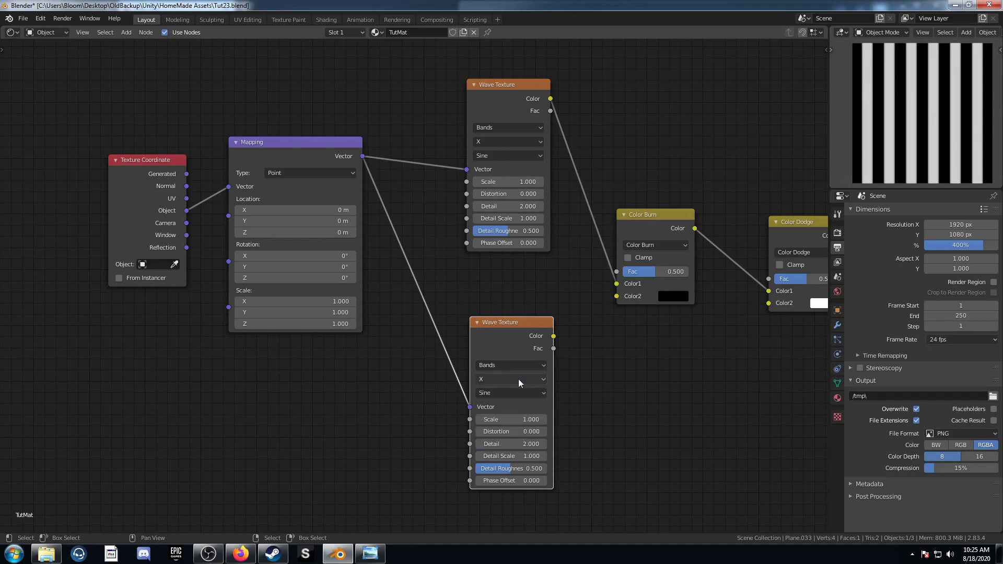
# Set the lower Wave Texture's bands direction to Diagonal and connect its Color to the Color Burn Fac.
pyautogui.click(532, 395)
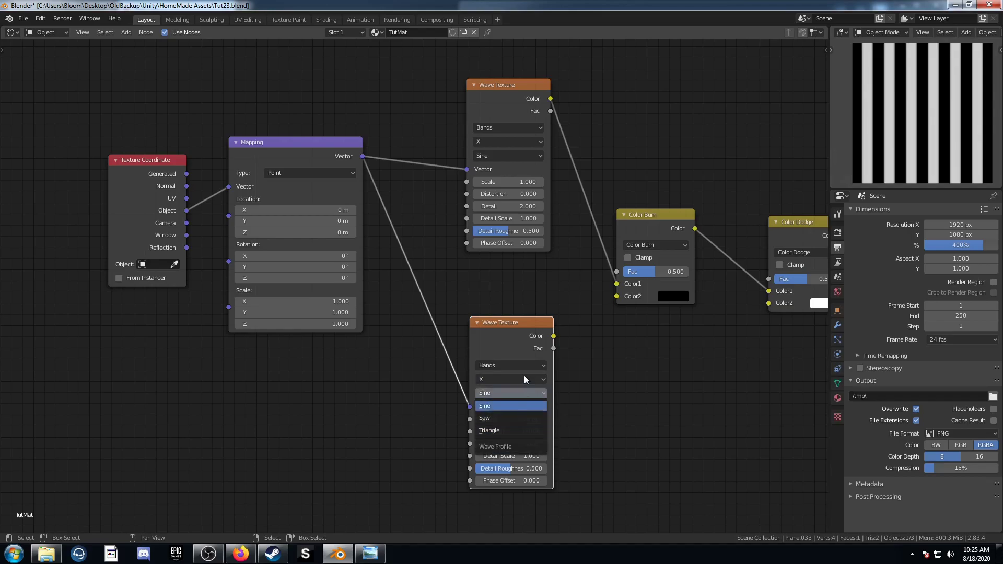
pyautogui.click(522, 379)
pyautogui.click(516, 428)
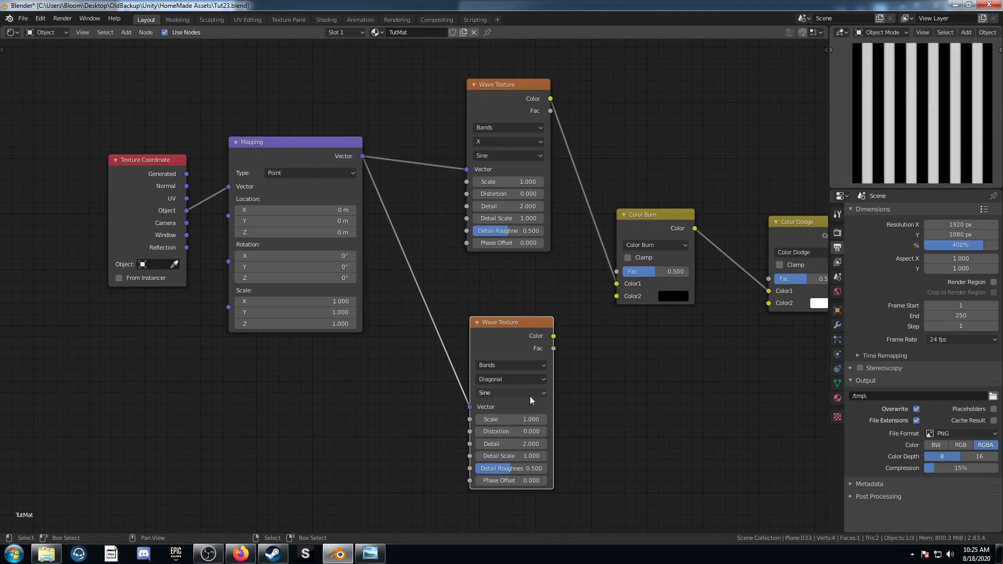
pyautogui.moveTo(549, 356); pyautogui.dragTo(561, 336, button='middle')
pyautogui.moveTo(567, 317); pyautogui.dragTo(629, 252)
pyautogui.moveTo(653, 369); pyautogui.dragTo(688, 369, button='middle')
# Insert a Gradient Texture between Mapping and the lower Wave Texture and set its type to Quadratic sphere.
pyautogui.hotkey('shift', 'a')
pyautogui.click(472, 380)
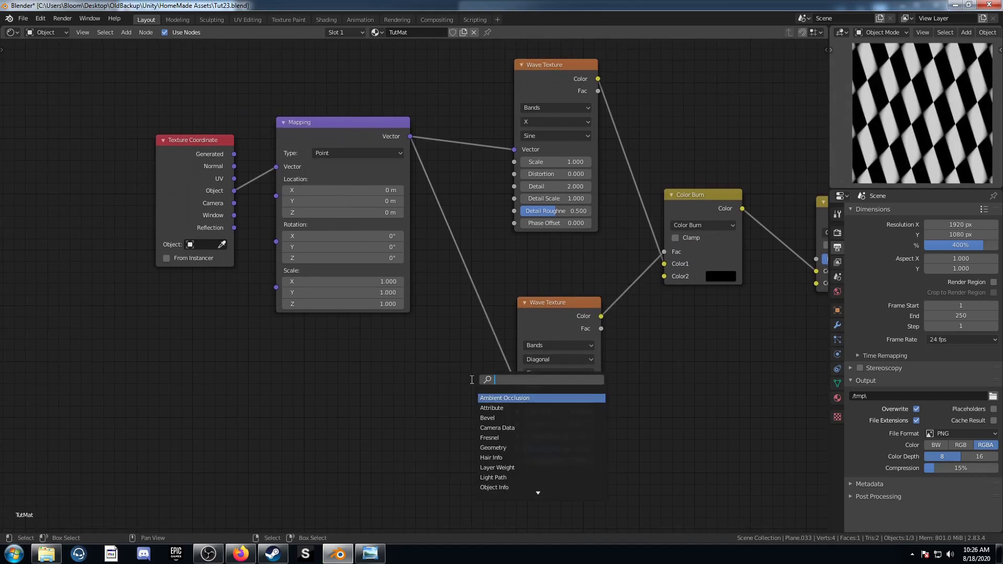
pyautogui.write('gra')
pyautogui.press('Return')
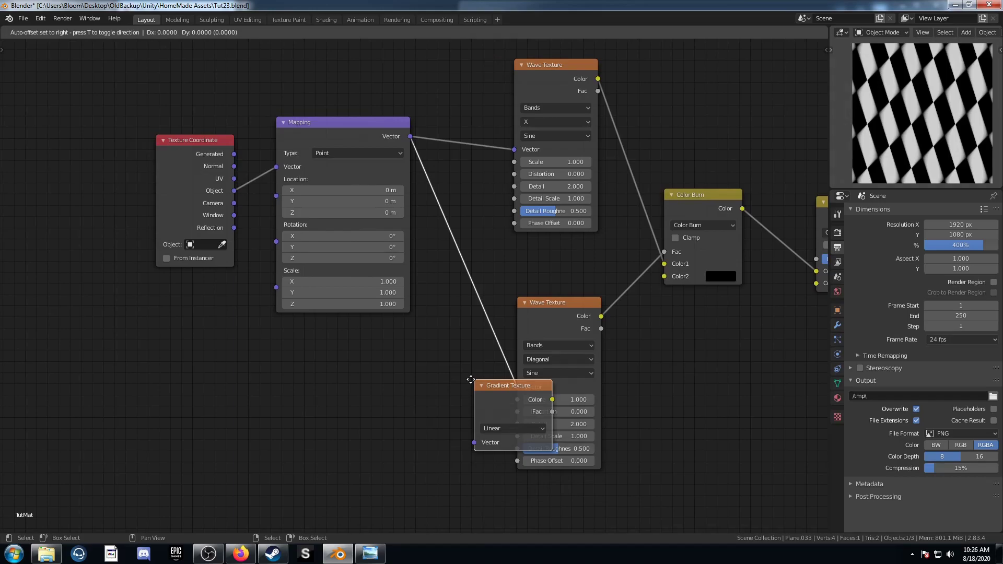
pyautogui.click(440, 264)
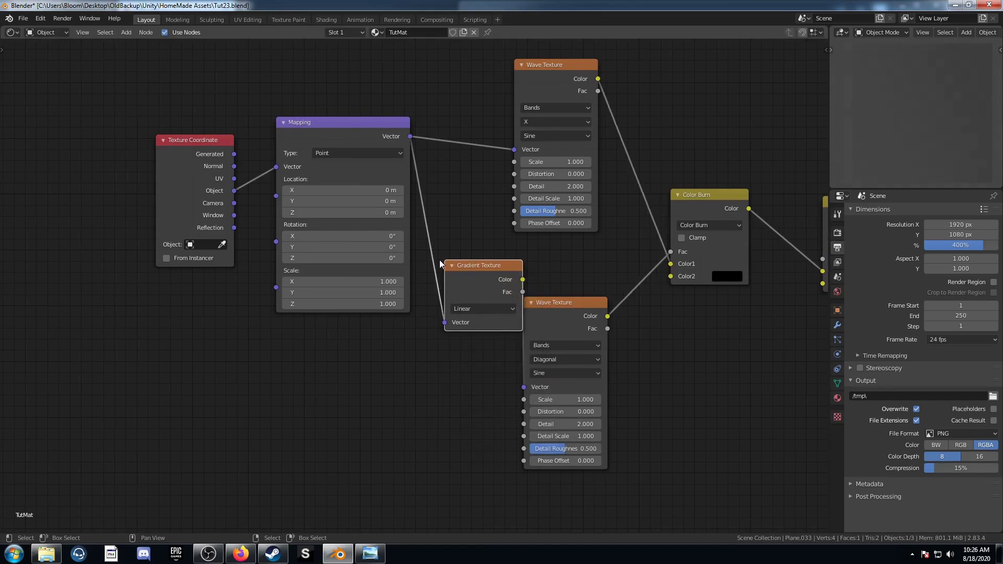
pyautogui.click(497, 308)
pyautogui.click(506, 384)
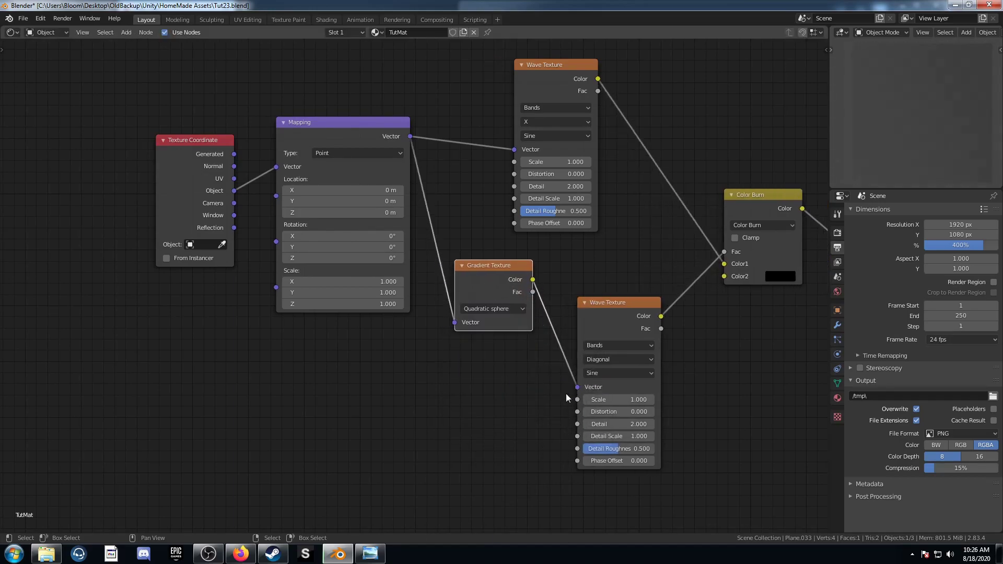
# Raise the Color Dodge Fac to 1 for the Quadratic sphere pattern.
pyautogui.moveTo(710, 339); pyautogui.dragTo(441, 392, button='middle')
pyautogui.moveTo(607, 367)
pyautogui.mouseDown(button='middle')
pyautogui.moveTo(530, 366)
pyautogui.moveTo(502, 348)
pyautogui.mouseUp(button='middle')
pyautogui.moveTo(504, 313); pyautogui.dragTo(531, 322)
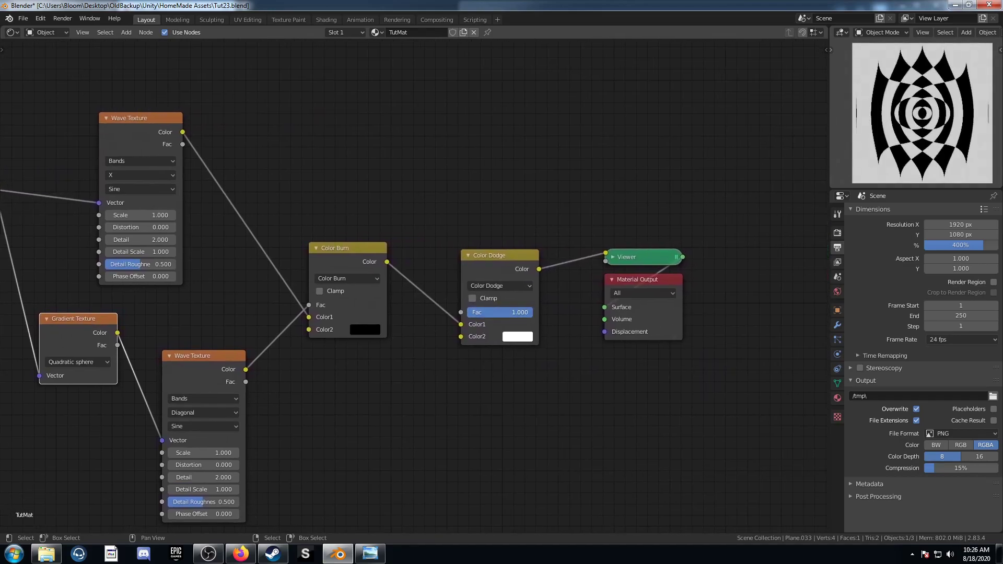
pyautogui.moveTo(522, 409); pyautogui.dragTo(590, 396, button='middle')
pyautogui.scroll(-1, 613, 352)
pyautogui.scroll(-1, 582, 394)
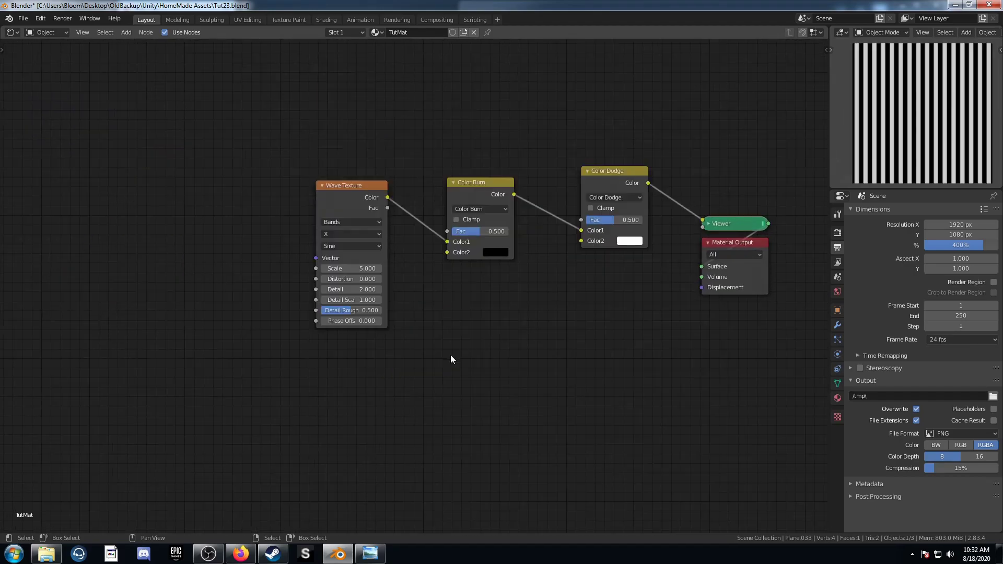
# Set the Scale of the single Wave Texture to 2.5.
pyautogui.scroll(1, 451, 357)
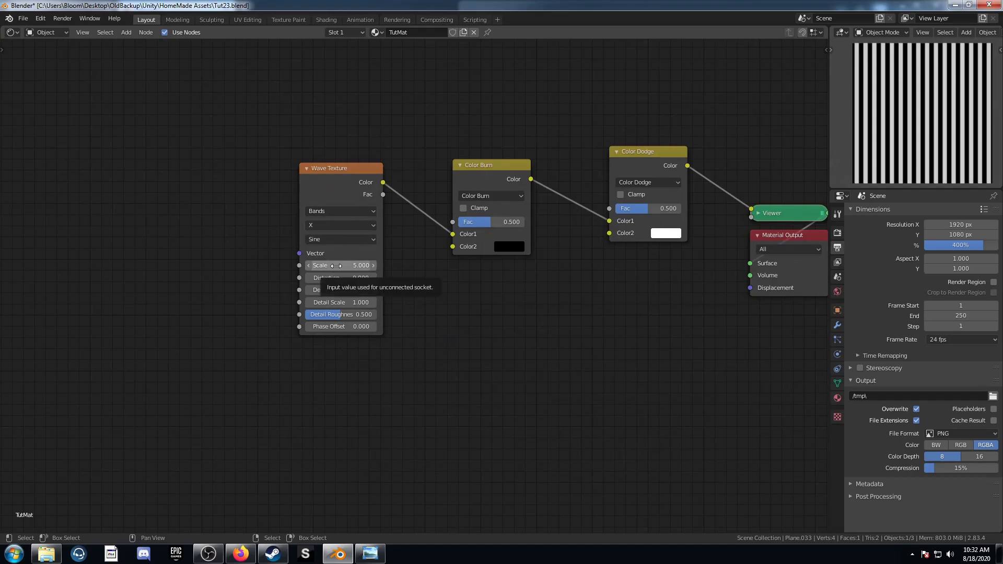
pyautogui.click(337, 266)
pyautogui.write('2.5')
pyautogui.press('Return')
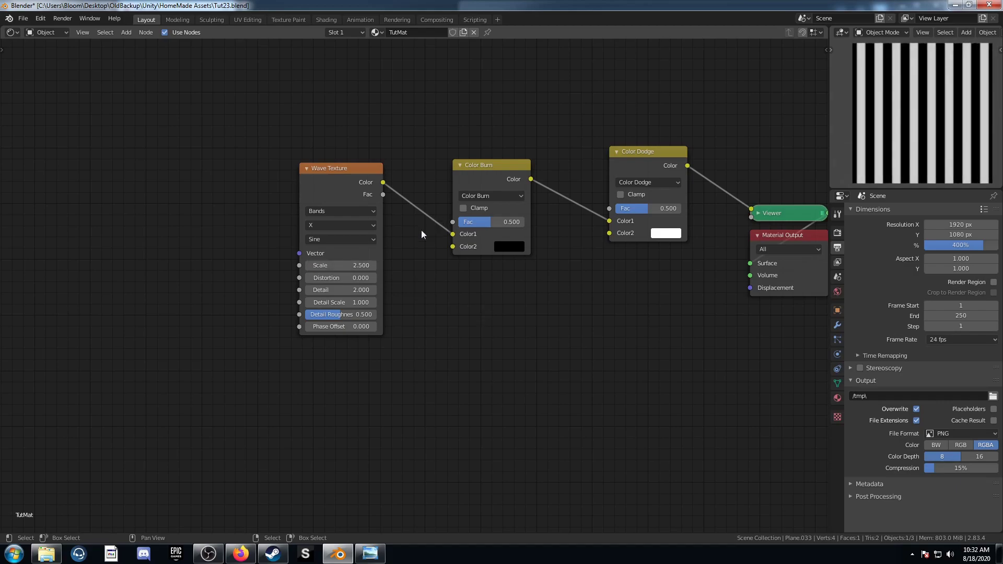
# Add Texture Coordinate and Mapping nodes to the Wave Texture and link the Object coordinates to the Mapping Vector.
pyautogui.click(329, 170)
pyautogui.moveTo(364, 266); pyautogui.dragTo(384, 312, button='middle')
pyautogui.hotkey('ctrl', 't')
pyautogui.moveTo(186, 322); pyautogui.dragTo(318, 263, button='middle')
pyautogui.scroll(-4, 319, 263)
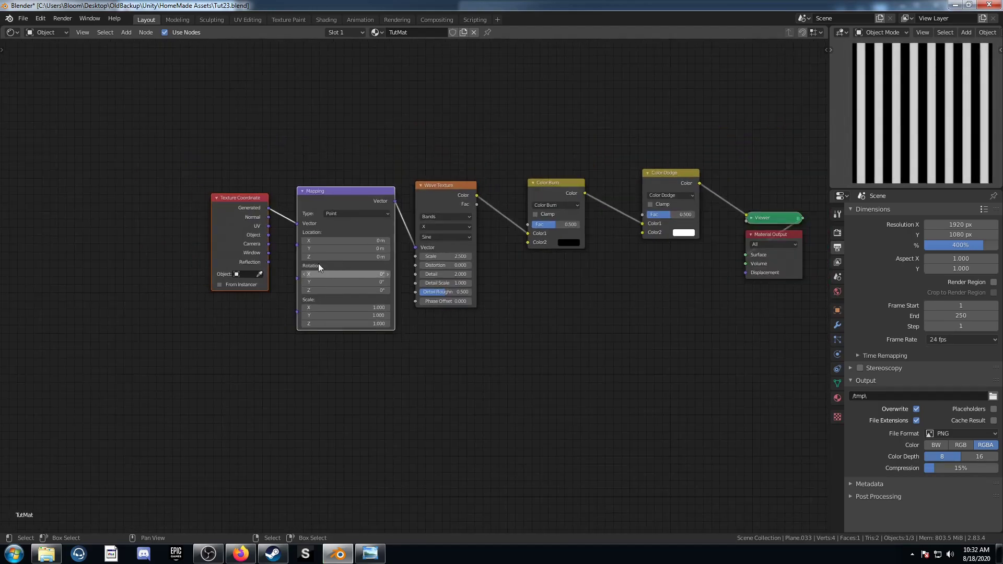
pyautogui.click(259, 234)
pyautogui.moveTo(268, 235); pyautogui.dragTo(297, 224)
# Move the Texture Coordinate and Mapping nodes away from the Wave Texture to make room between them.
pyautogui.moveTo(238, 204); pyautogui.dragTo(209, 199)
pyautogui.moveTo(364, 194); pyautogui.dragTo(337, 185)
pyautogui.moveTo(221, 194); pyautogui.dragTo(153, 201)
pyautogui.moveTo(302, 192); pyautogui.dragTo(228, 203)
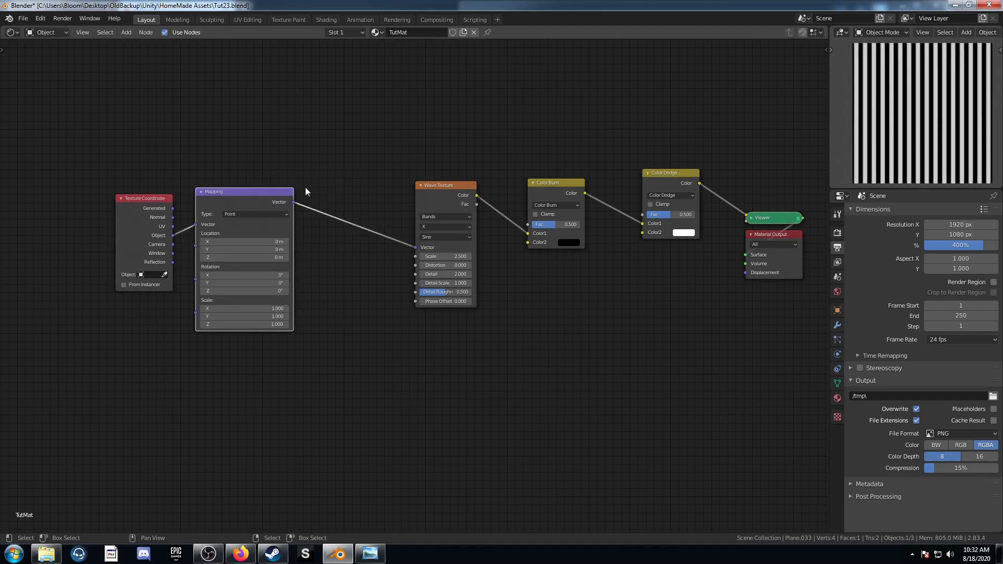
# Move the Wave Texture higher and place a duplicate below it that keeps the Mapping link.
pyautogui.moveTo(442, 187); pyautogui.dragTo(431, 125)
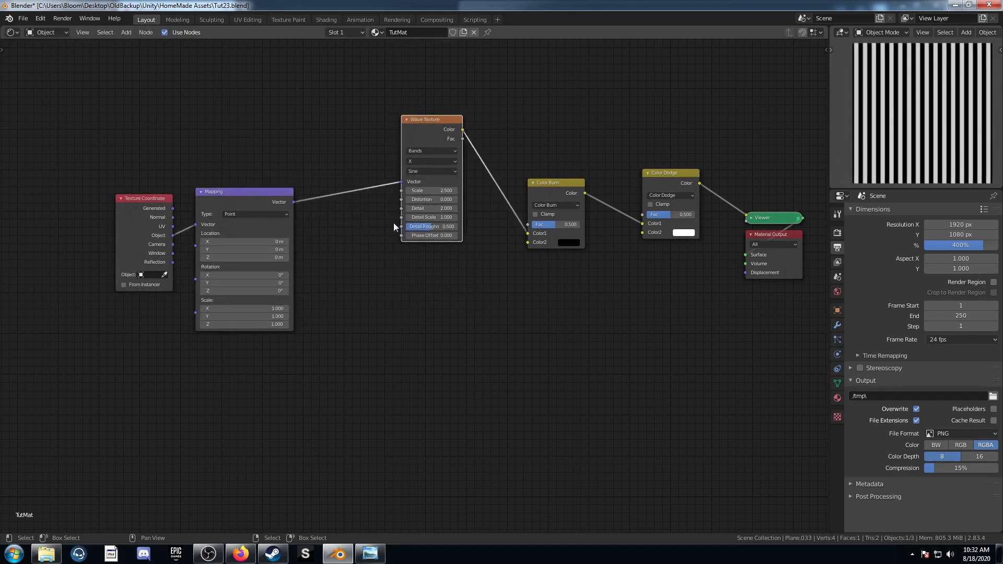
pyautogui.hotkey('ctrl', 'shift', 'd')
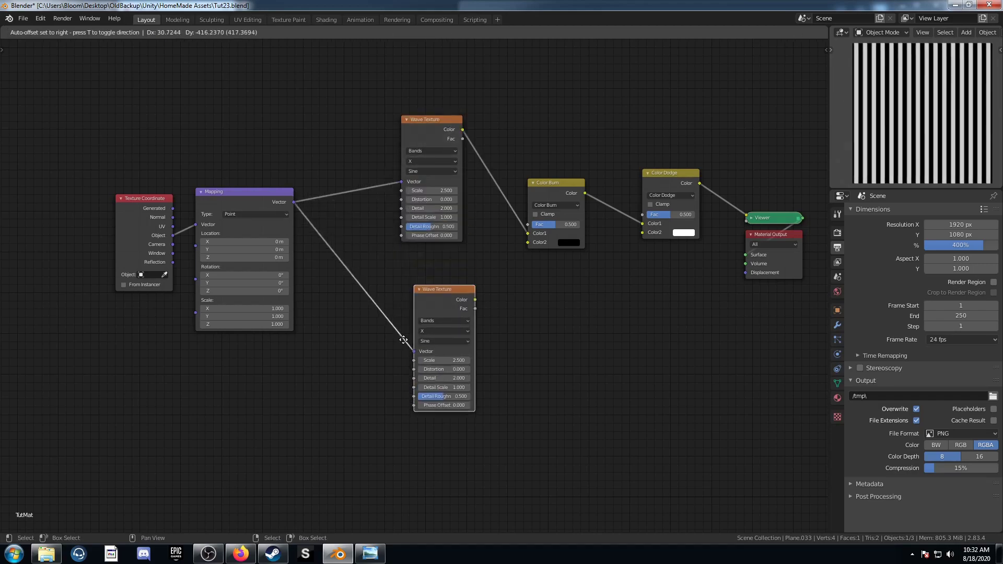
pyautogui.click(384, 318)
pyautogui.moveTo(361, 301); pyautogui.dragTo(334, 321, button='middle')
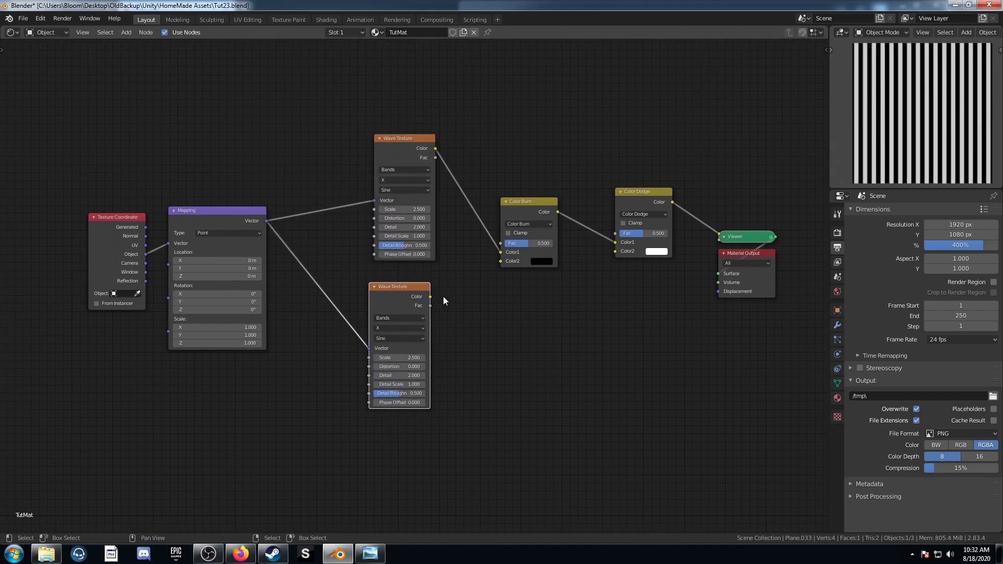
# Combine both Wave Textures through a Mix node feeding Color Burn, move Color Burn clear of it, and expand the Mix node.
pyautogui.scroll(1, 436, 319)
pyautogui.keyDown('ctrl'); pyautogui.keyDown('shift'); pyautogui.moveTo(410, 167); pyautogui.dragTo(401, 308, button='right'); pyautogui.keyUp('shift'); pyautogui.keyUp('ctrl')
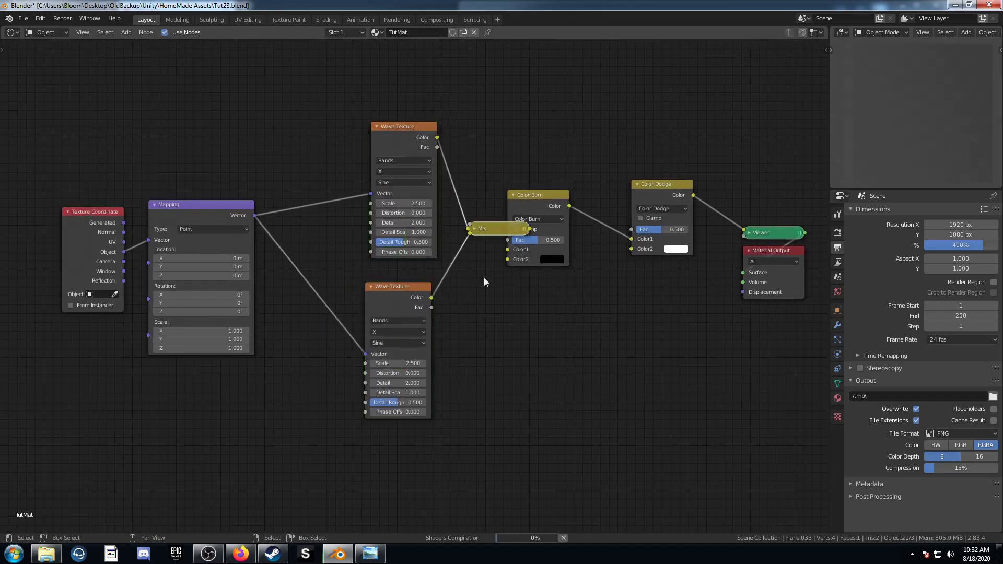
pyautogui.scroll(2, 551, 196)
pyautogui.moveTo(554, 181)
pyautogui.mouseDown()
pyautogui.moveTo(620, 165)
pyautogui.moveTo(602, 173)
pyautogui.mouseUp()
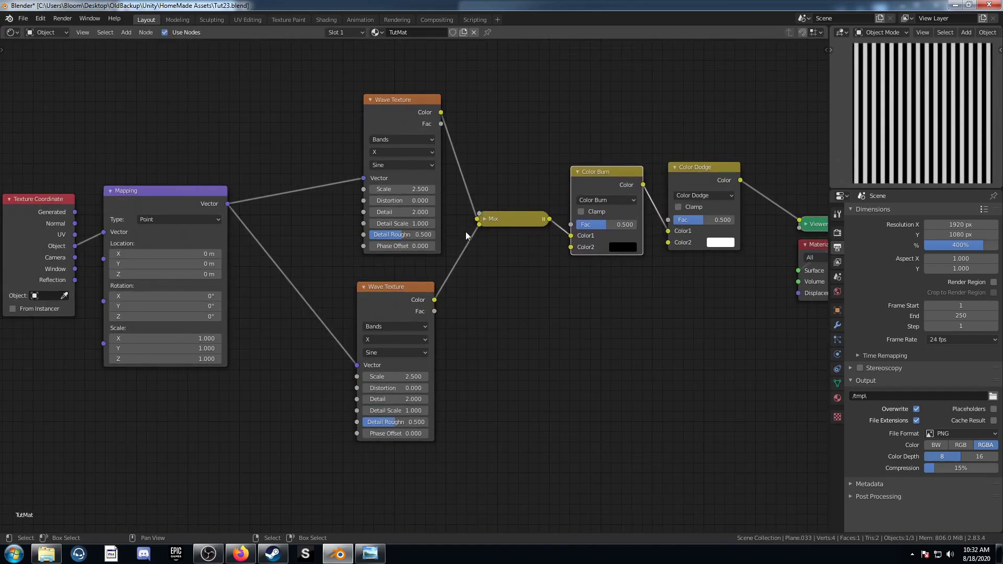
pyautogui.click(484, 219)
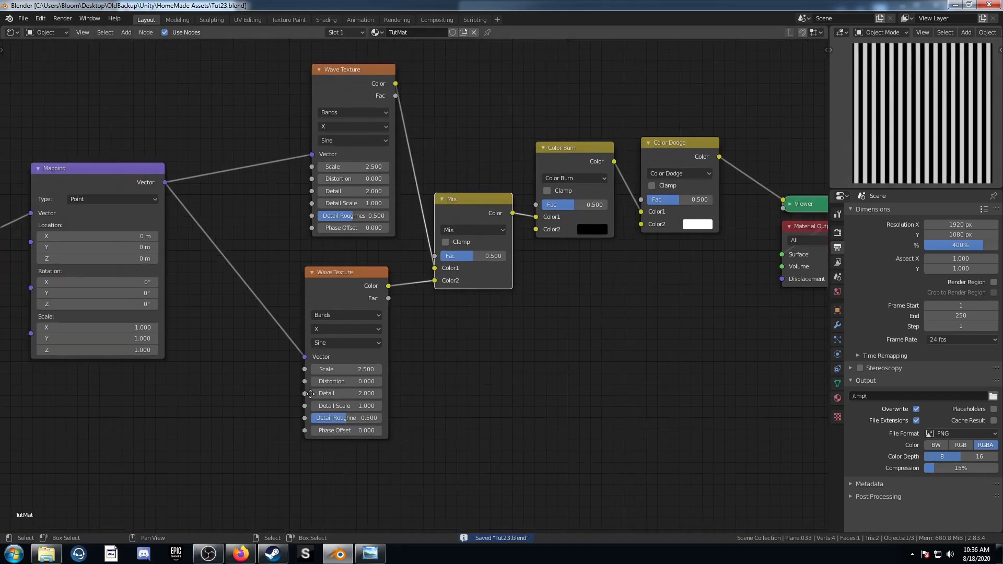
# Set the lower Wave Texture's Scale to 1.
pyautogui.moveTo(332, 363); pyautogui.dragTo(337, 340, button='middle')
pyautogui.click(337, 341)
pyautogui.write('2')
pyautogui.write('1')
pyautogui.press('Return')
pyautogui.moveTo(194, 289); pyautogui.dragTo(200, 311, button='middle')
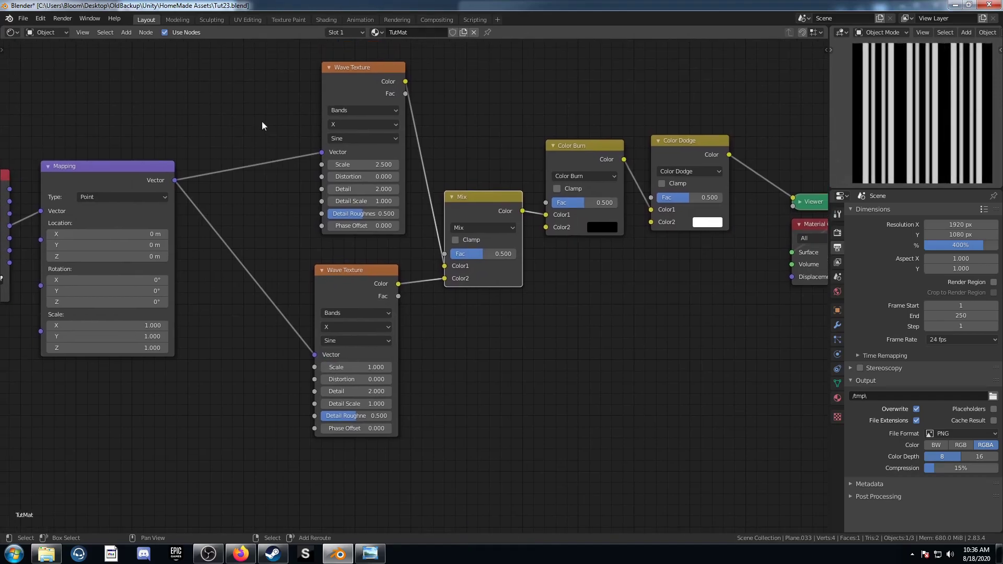
# Insert a Gradient Texture between Mapping and the upper Wave Texture, and a duplicate of it before the lower Wave Texture.
pyautogui.hotkey('shift', 'a')
pyautogui.click(186, 278)
pyautogui.write('gra')
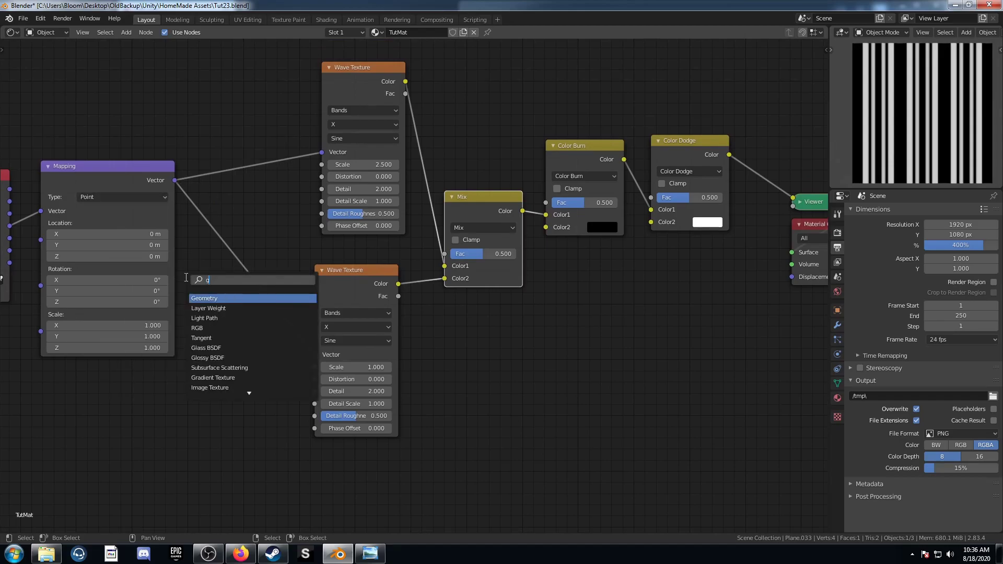
pyautogui.press('Return')
pyautogui.click(202, 119)
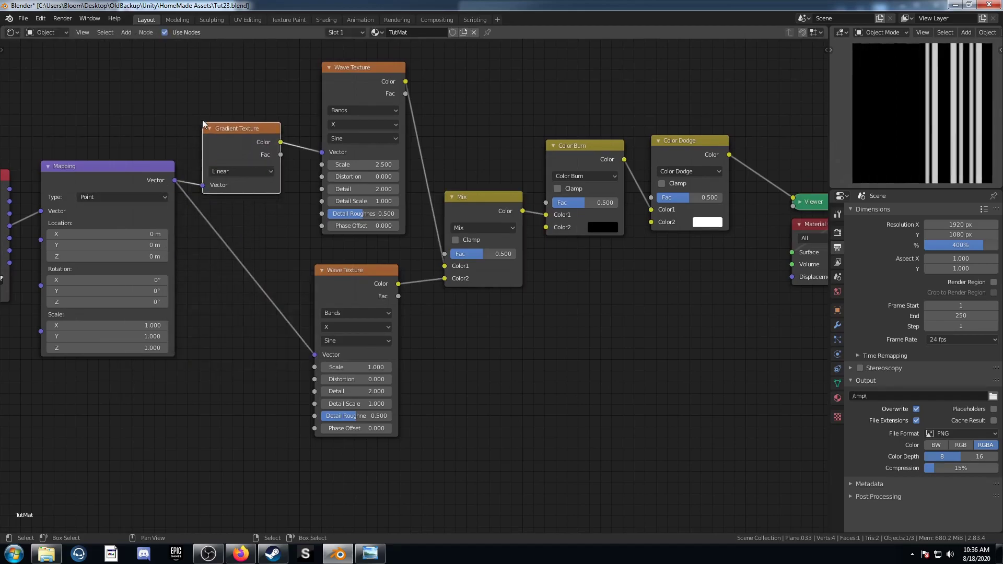
pyautogui.hotkey('shift', 'd')
pyautogui.click(230, 284)
# Set the upper Gradient Texture's type to Radial and the lower one's to Spherical.
pyautogui.click(259, 174)
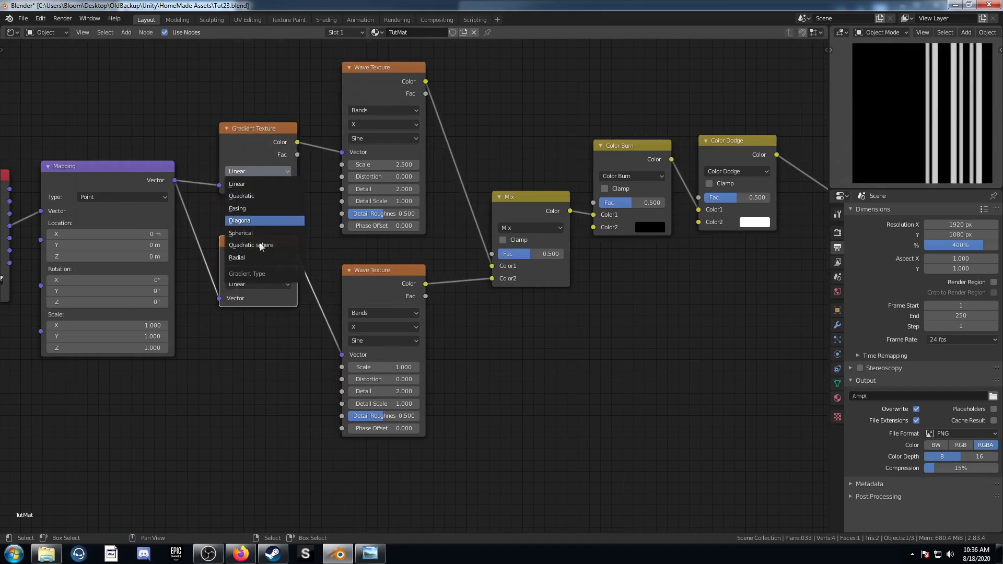
pyautogui.click(262, 259)
pyautogui.click(272, 286)
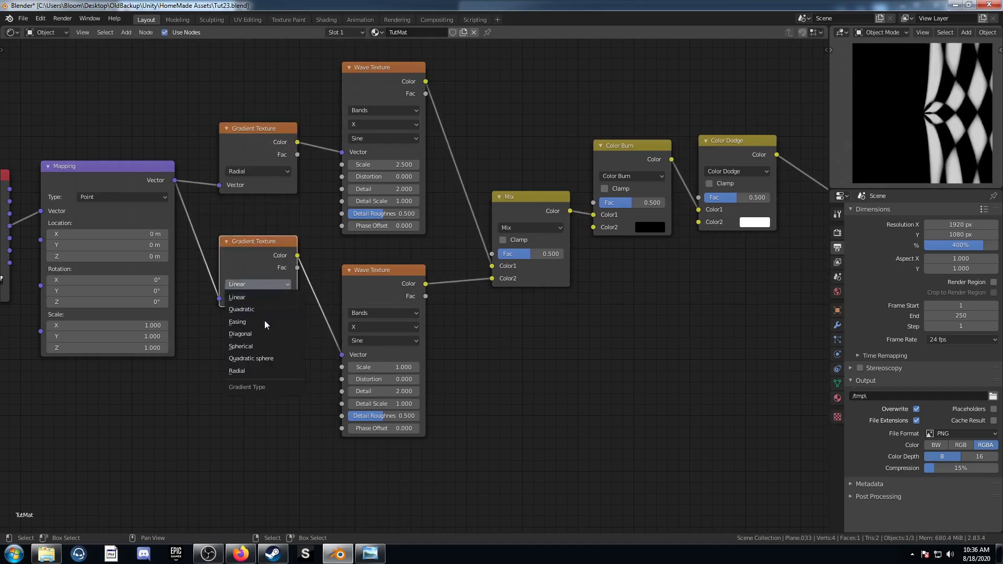
pyautogui.click(270, 348)
# Set the Color Dodge Fac to 0.9.
pyautogui.moveTo(543, 285); pyautogui.dragTo(422, 327, button='middle')
pyautogui.click(616, 243)
pyautogui.press('BackSpace')
pyautogui.write('.9')
pyautogui.press('Return')
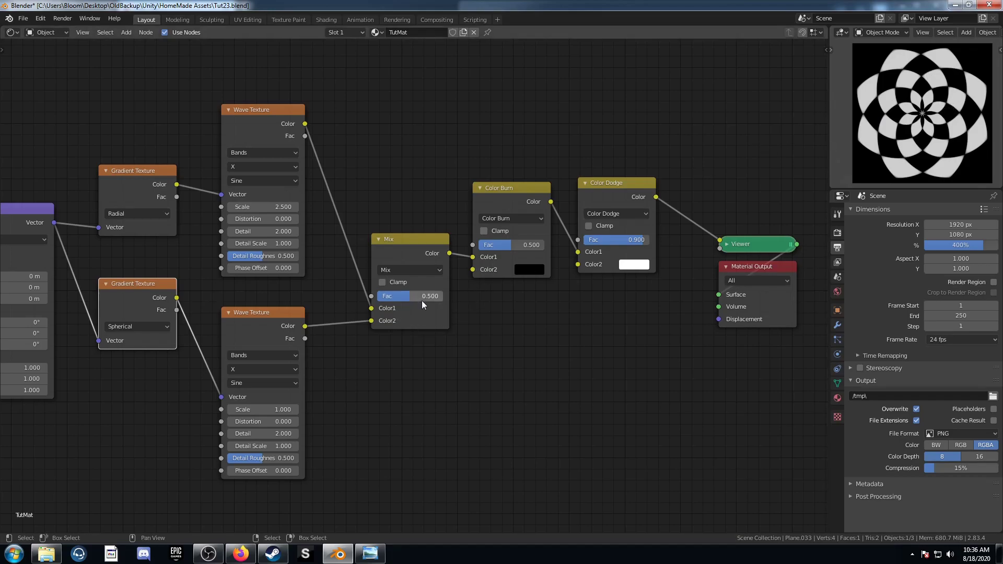
# Adjust the Mix Fac to 0.508 and the lower Wave Texture's Scale to 0.6, undoing a trial change to the upper Scale.
pyautogui.moveTo(419, 299); pyautogui.dragTo(419, 299)
pyautogui.moveTo(263, 410)
pyautogui.mouseDown()
pyautogui.moveTo(282, 409)
pyautogui.moveTo(262, 406)
pyautogui.mouseUp()
pyautogui.moveTo(256, 207); pyautogui.dragTo(274, 207)
pyautogui.hotkey('ctrl', 'z')
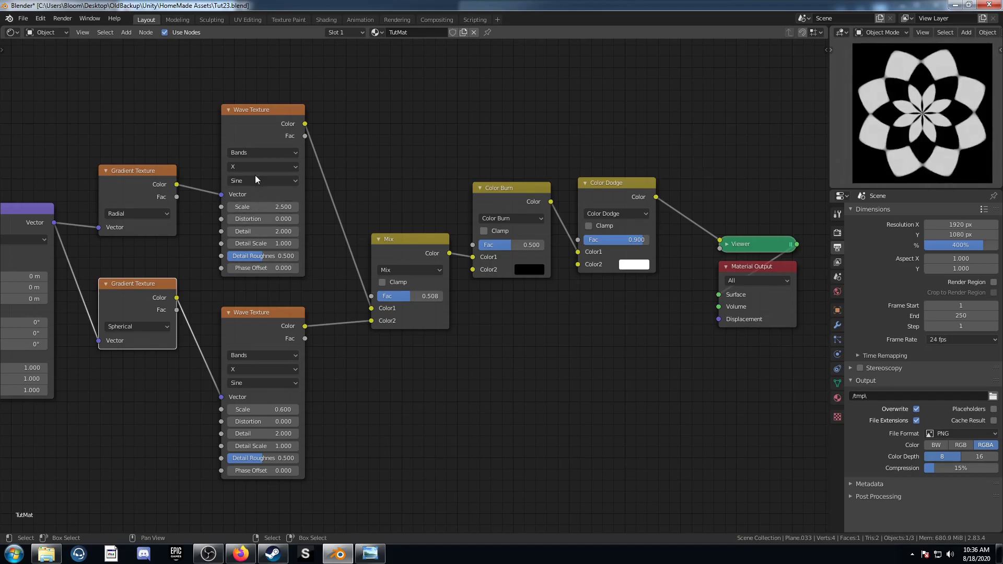
# Change the wave profile of both Wave Textures to Saw.
pyautogui.keyDown('ctrl'); pyautogui.scroll(-1, 256, 181); pyautogui.keyUp('ctrl')
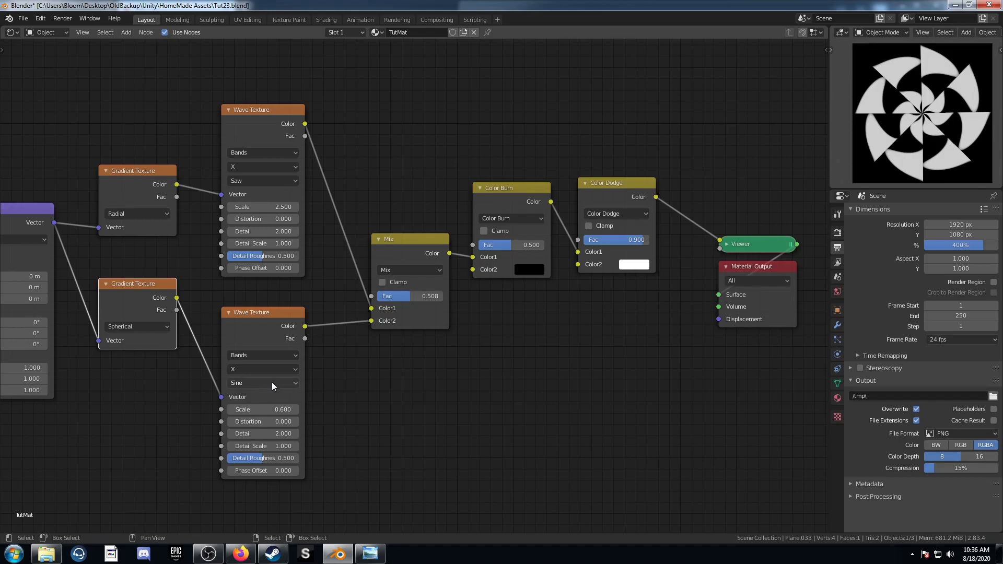
pyautogui.keyDown('ctrl'); pyautogui.scroll(-1, 270, 381); pyautogui.keyUp('ctrl')
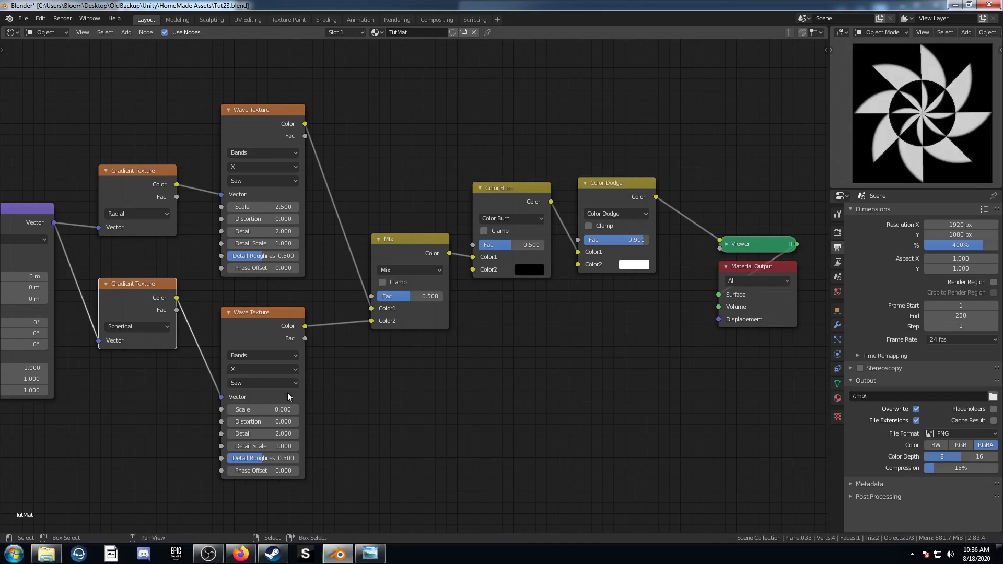
pyautogui.scroll(-3, 449, 412)
pyautogui.moveTo(471, 390); pyautogui.dragTo(543, 385, button='middle')
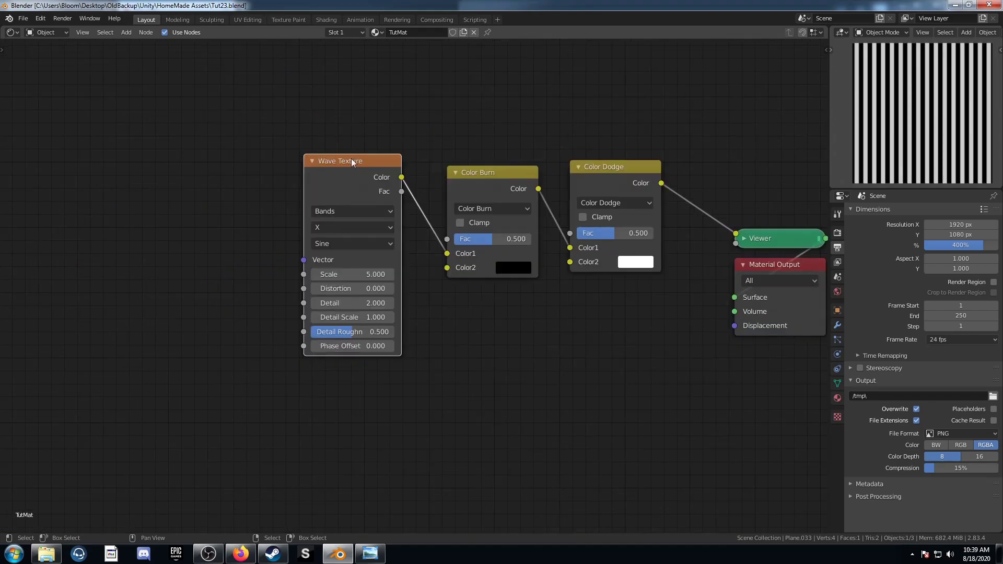
# Reposition the new setup's Wave Texture, add Texture Coordinate and Mapping nodes to it, and link Object coordinates to Mapping.
pyautogui.moveTo(351, 159); pyautogui.dragTo(344, 159)
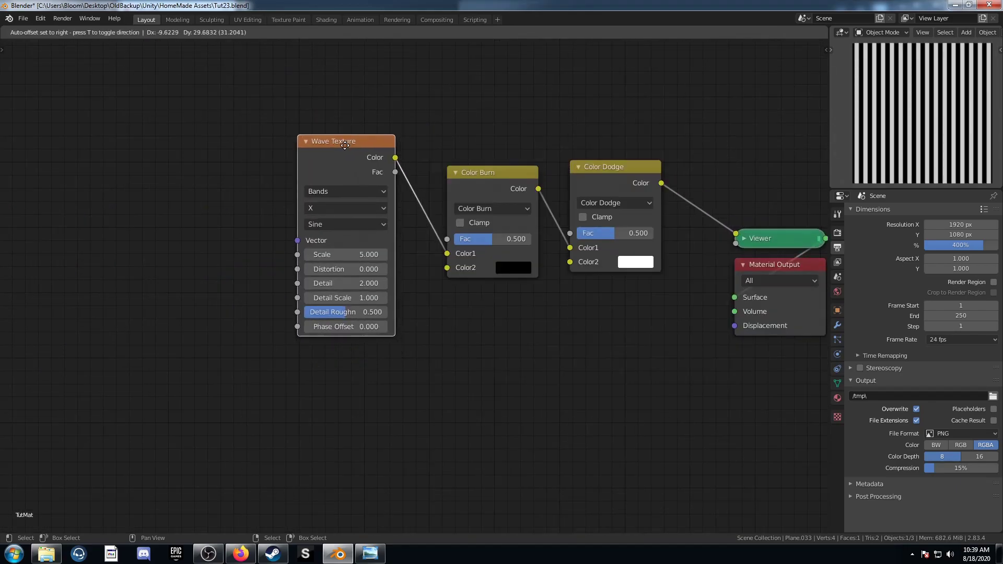
pyautogui.moveTo(393, 223); pyautogui.dragTo(466, 223, button='middle')
pyautogui.moveTo(407, 161); pyautogui.dragTo(392, 168)
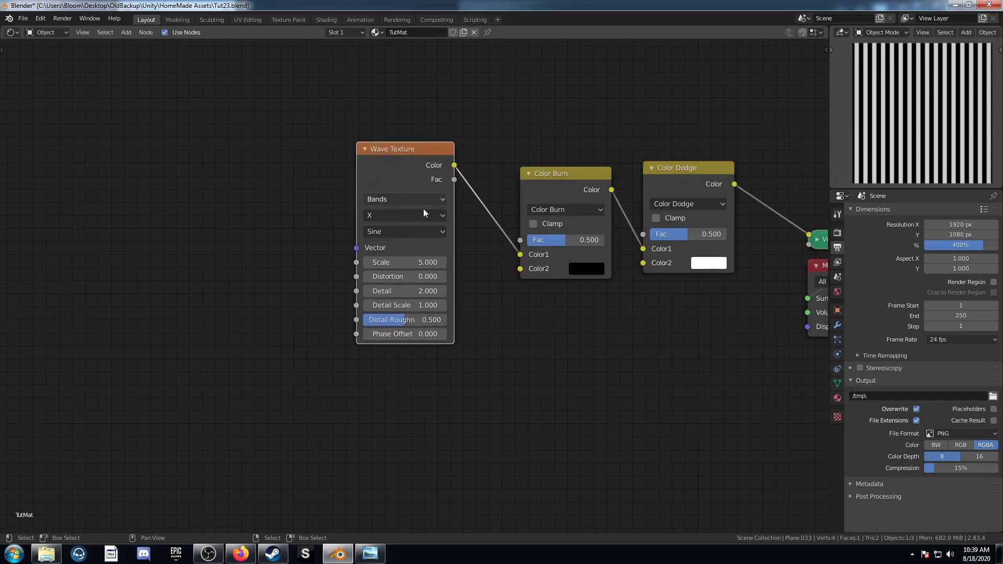
pyautogui.hotkey('ctrl', 't')
pyautogui.moveTo(434, 242); pyautogui.dragTo(503, 232, button='middle')
pyautogui.moveTo(191, 219); pyautogui.dragTo(236, 200)
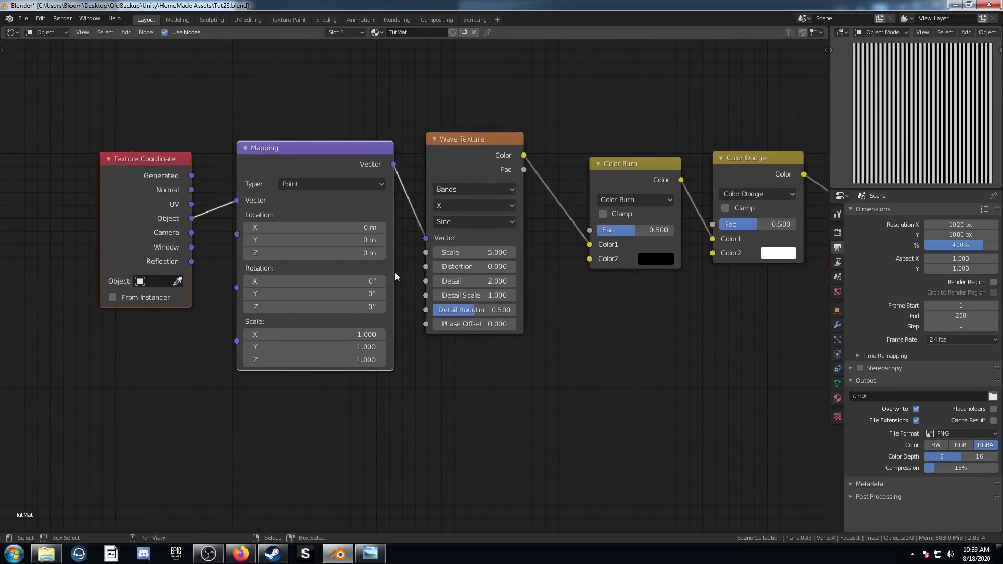
# Set the Scale of the mapped Wave Texture to 2.5.
pyautogui.click(473, 253)
pyautogui.write('2.5')
pyautogui.press('Return')
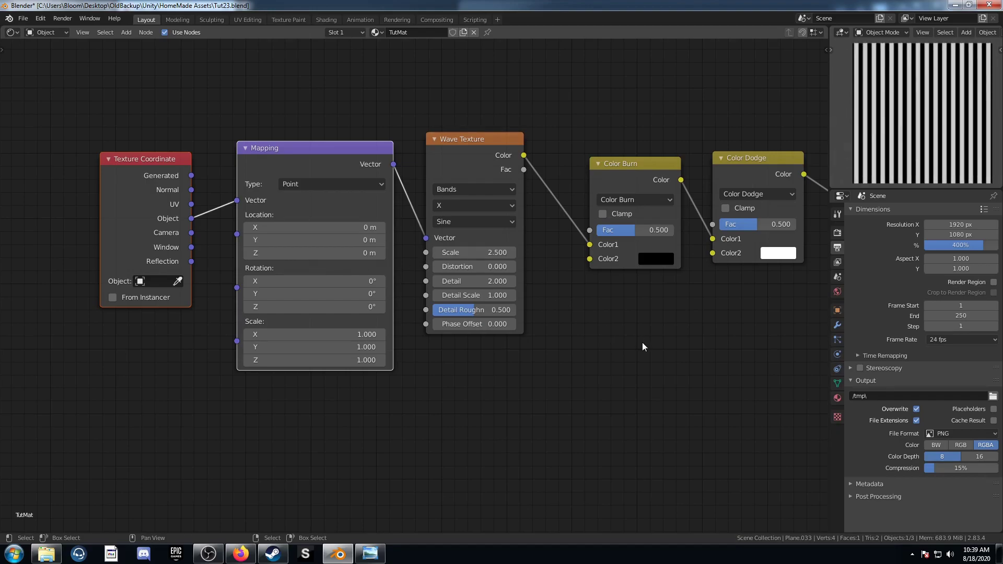
# Select the Texture Coordinate and Mapping nodes together and move them away from the Wave Texture.
pyautogui.press('Home')
pyautogui.moveTo(166, 152); pyautogui.dragTo(425, 394)
pyautogui.moveTo(143, 152); pyautogui.dragTo(377, 382)
pyautogui.press('g')
pyautogui.click(266, 377)
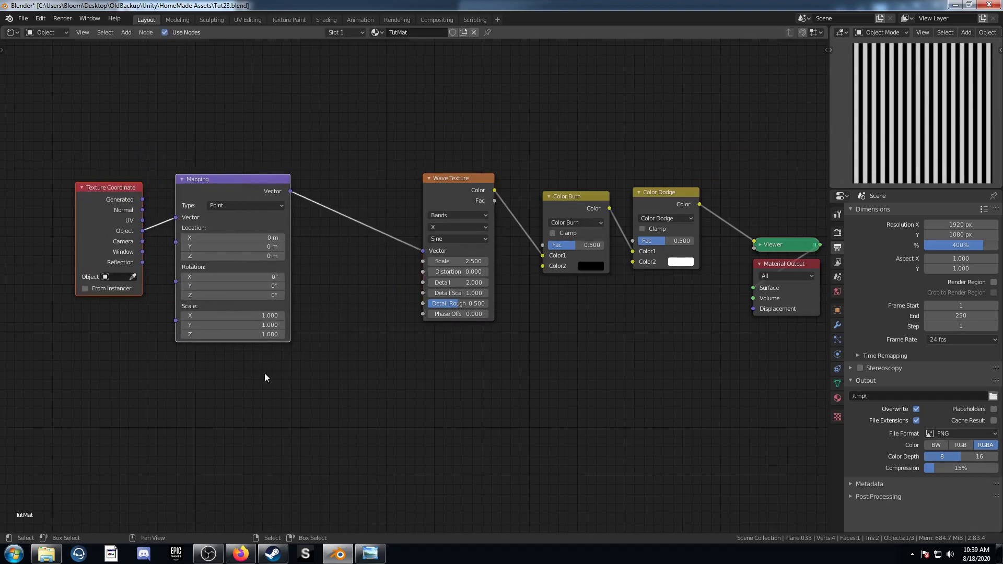
# Duplicate the mapped Wave Texture below the original and combine both through a Mix node feeding Color Burn.
pyautogui.moveTo(435, 203); pyautogui.dragTo(419, 98)
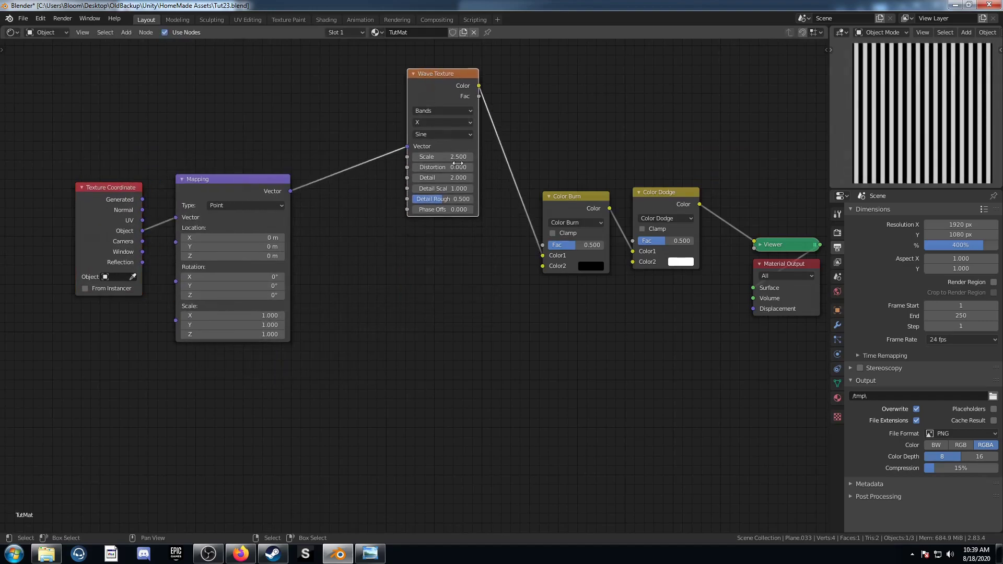
pyautogui.hotkey('shift', 'd')
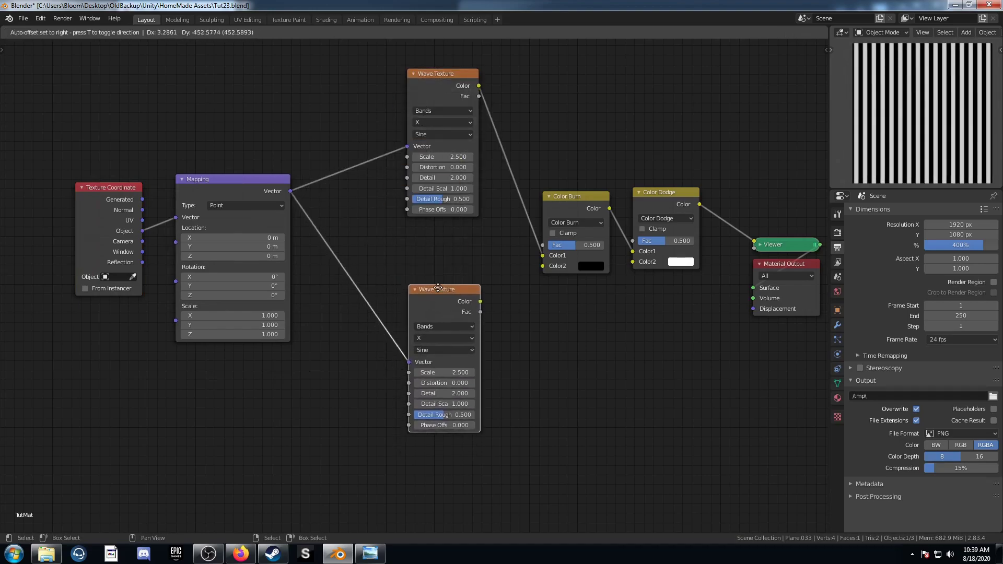
pyautogui.click(411, 268)
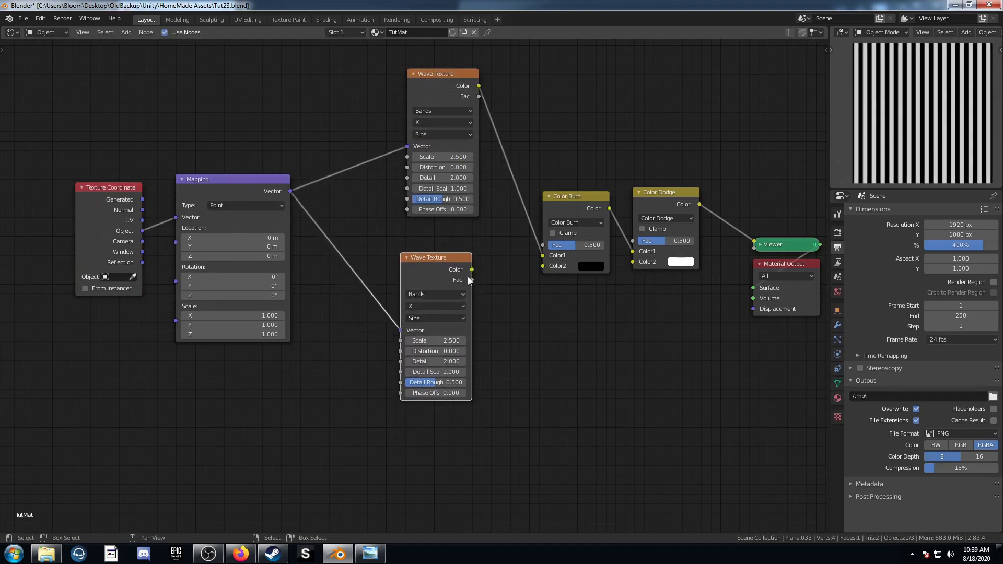
pyautogui.keyDown('ctrl'); pyautogui.keyDown('shift'); pyautogui.moveTo(437, 112); pyautogui.dragTo(416, 353, button='right'); pyautogui.keyUp('shift'); pyautogui.keyUp('ctrl')
# Move Color Burn, Color Dodge, Viewer and Material Output away from the textures to make room, and expand the collapsed Mix node.
pyautogui.moveTo(593, 196); pyautogui.dragTo(629, 164)
pyautogui.moveTo(604, 99)
pyautogui.mouseDown()
pyautogui.moveTo(675, 314)
pyautogui.moveTo(685, 317)
pyautogui.mouseUp()
pyautogui.press('g')
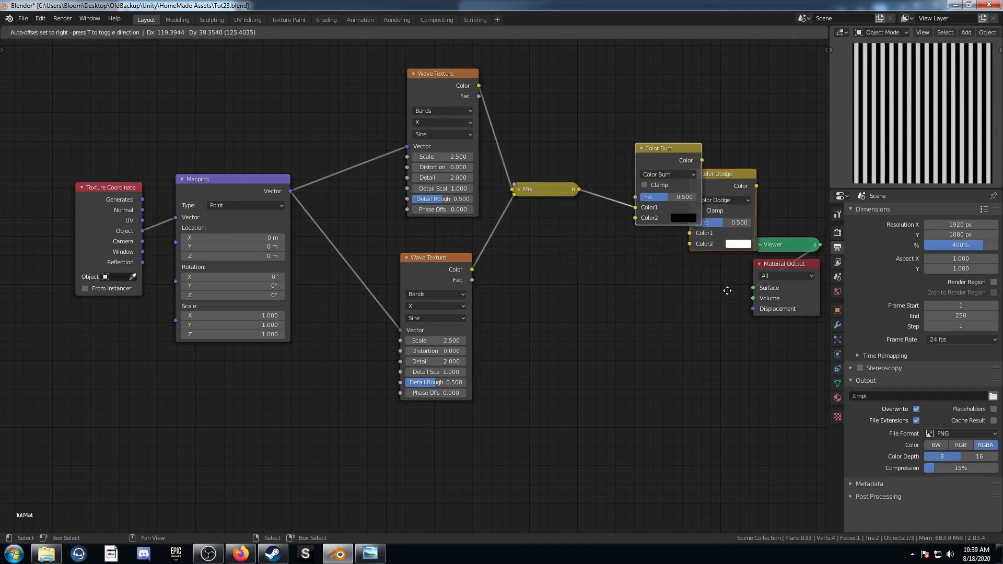
pyautogui.click(726, 280)
pyautogui.click(738, 169)
pyautogui.moveTo(738, 168); pyautogui.dragTo(793, 141)
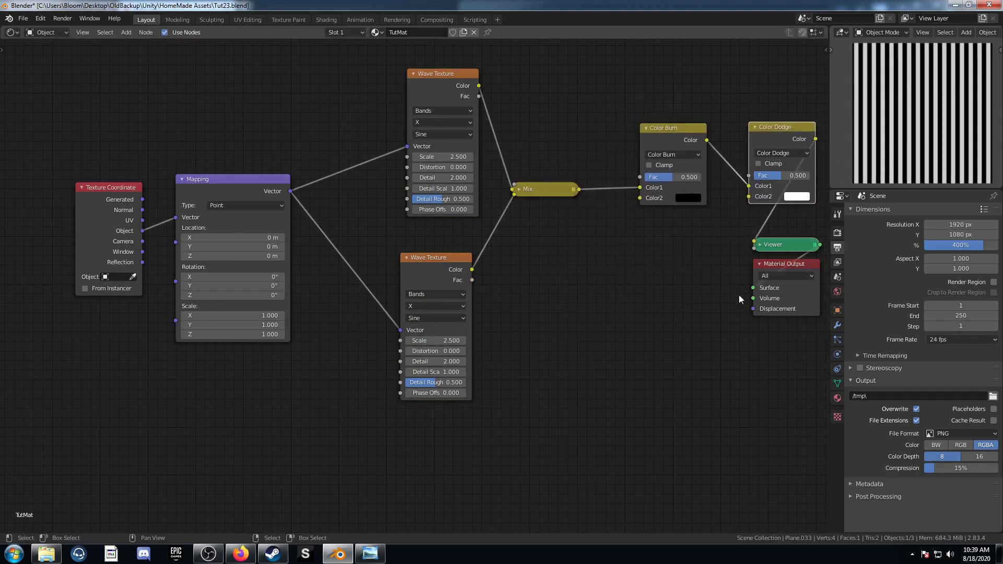
pyautogui.moveTo(738, 295); pyautogui.dragTo(587, 345, button='middle')
pyautogui.moveTo(560, 412); pyautogui.dragTo(684, 283)
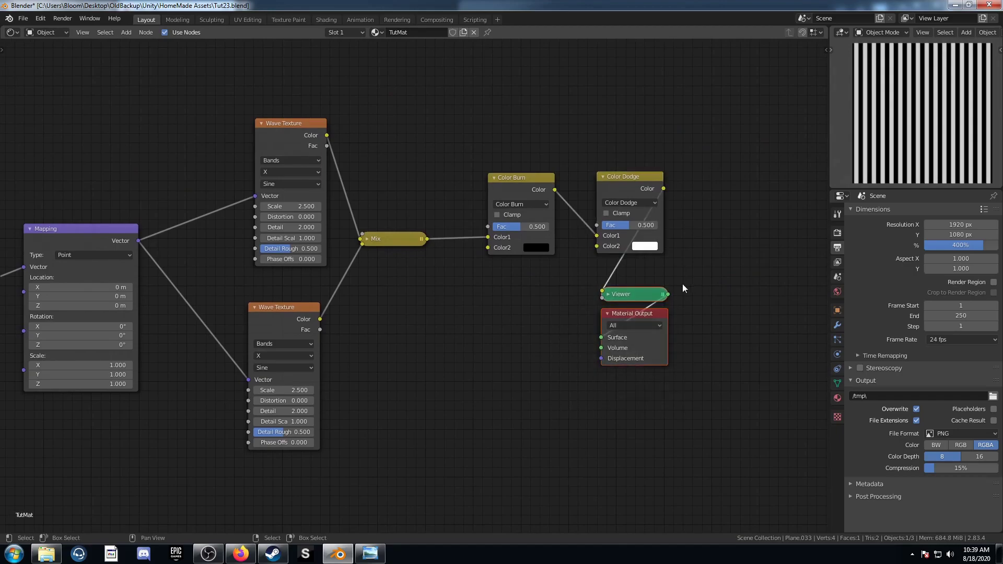
pyautogui.press('g')
pyautogui.click(21, 199)
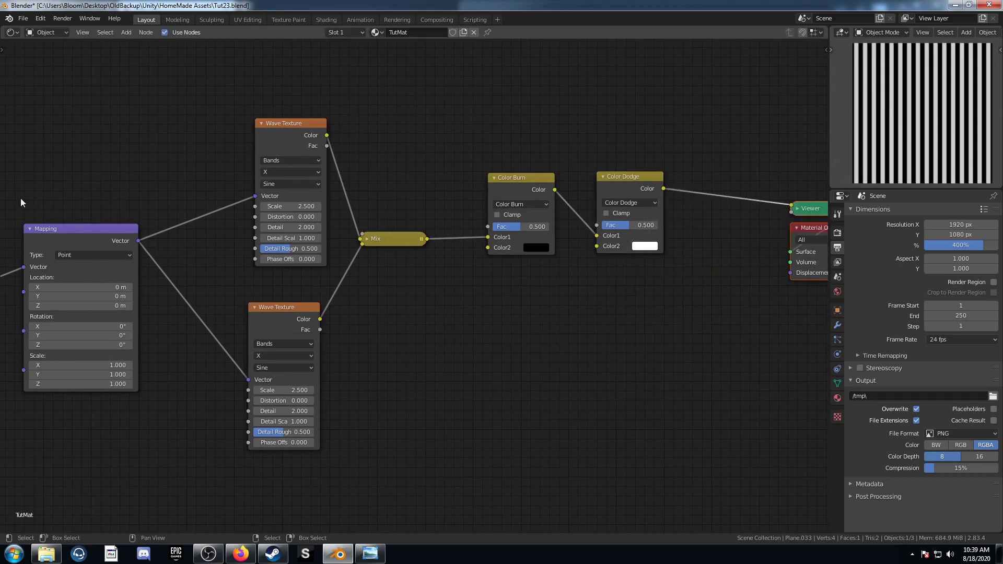
pyautogui.click(366, 240)
# Set the lower Wave Texture to Scale 2, Distortion 20, Detail 8, Detail Scale 0.1 and Detail Roughness 1.
pyautogui.scroll(3, 374, 358)
pyautogui.moveTo(374, 357); pyautogui.dragTo(428, 326, button='middle')
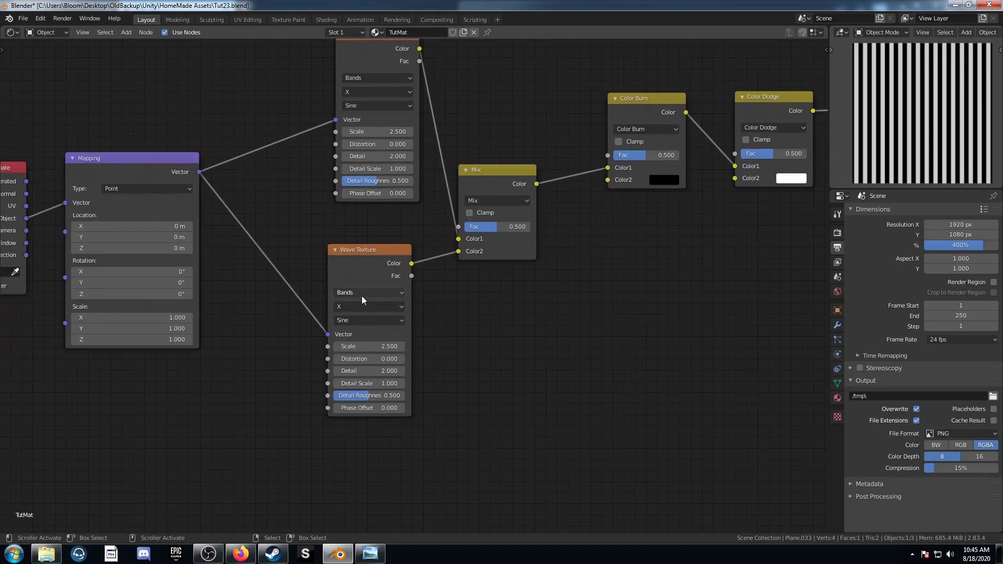
pyautogui.moveTo(355, 277); pyautogui.dragTo(358, 253)
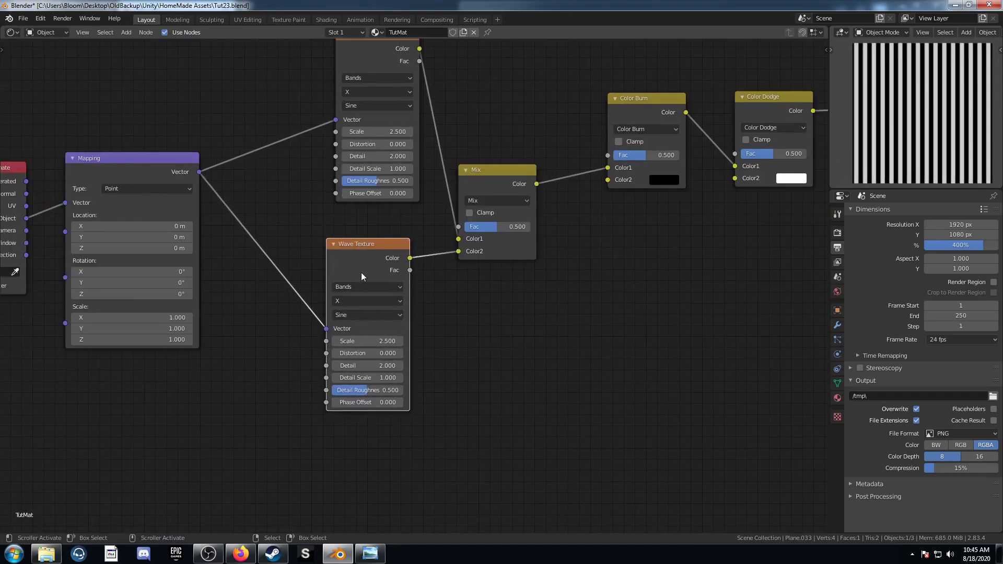
pyautogui.click(368, 341)
pyautogui.write('2')
pyautogui.press('Tab')
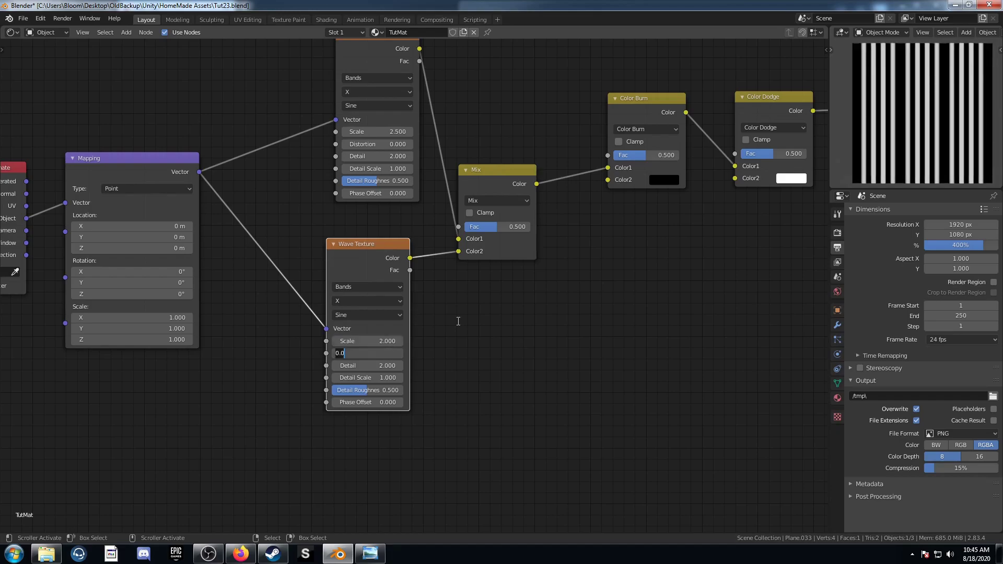
pyautogui.write('20')
pyautogui.press('Tab')
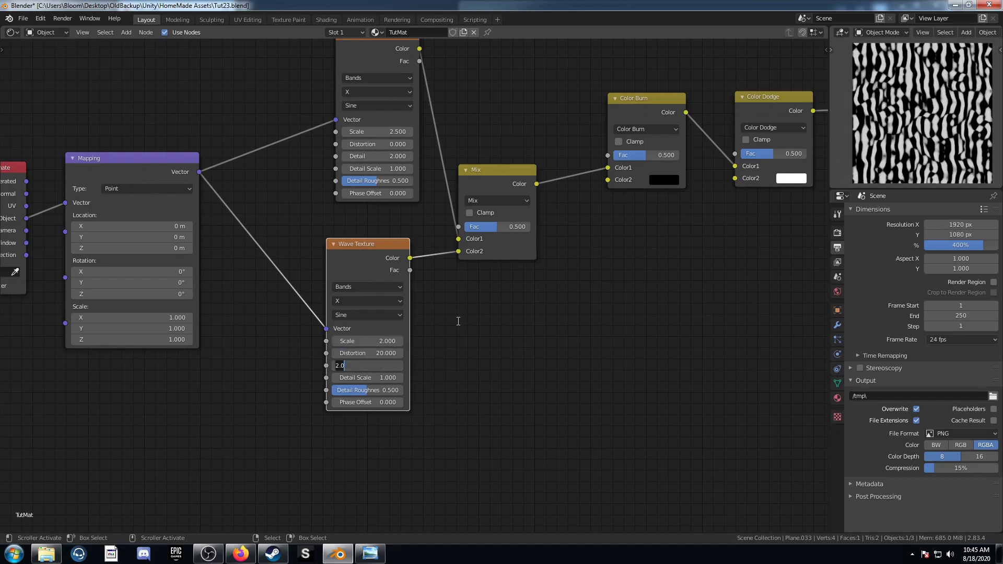
pyautogui.write('8')
pyautogui.press('Tab')
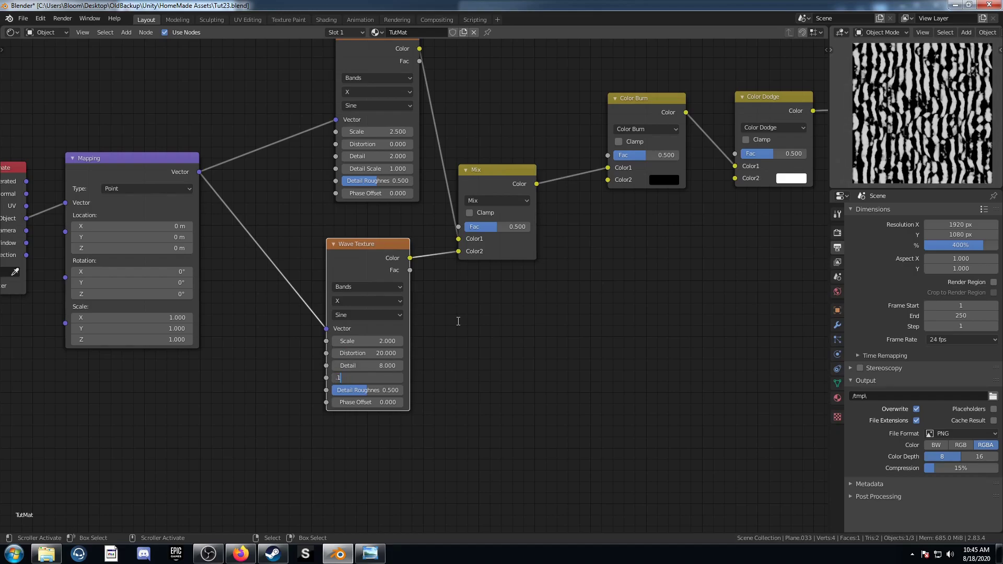
pyautogui.press('Tab')
pyautogui.write('1')
pyautogui.press('Return')
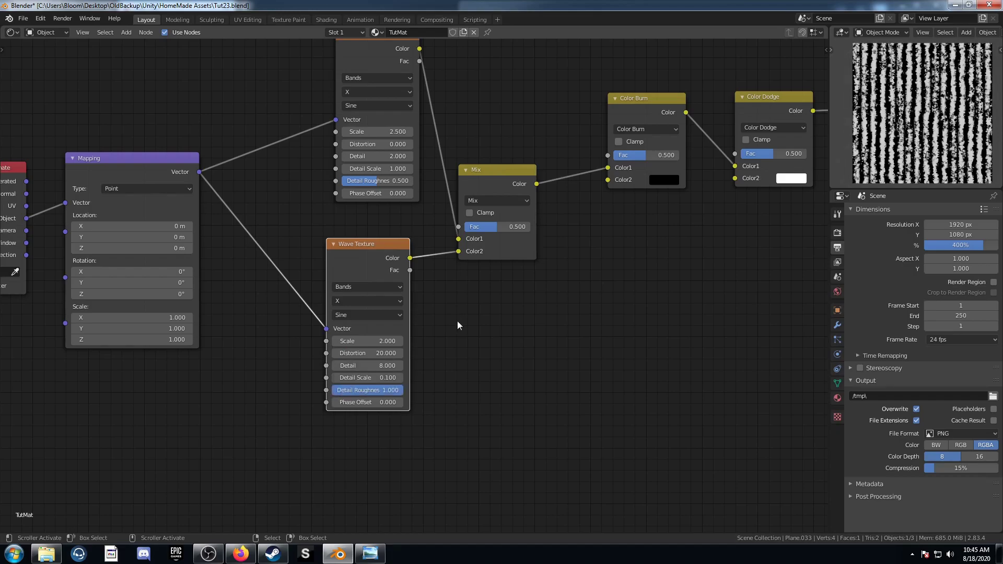
# Insert a Gradient Texture between Mapping and the upper Wave Texture, and a duplicate of it before the lower Wave Texture.
pyautogui.moveTo(231, 284); pyautogui.dragTo(262, 297, button='middle')
pyautogui.scroll(-2, 272, 245)
pyautogui.hotkey('shift', 'a')
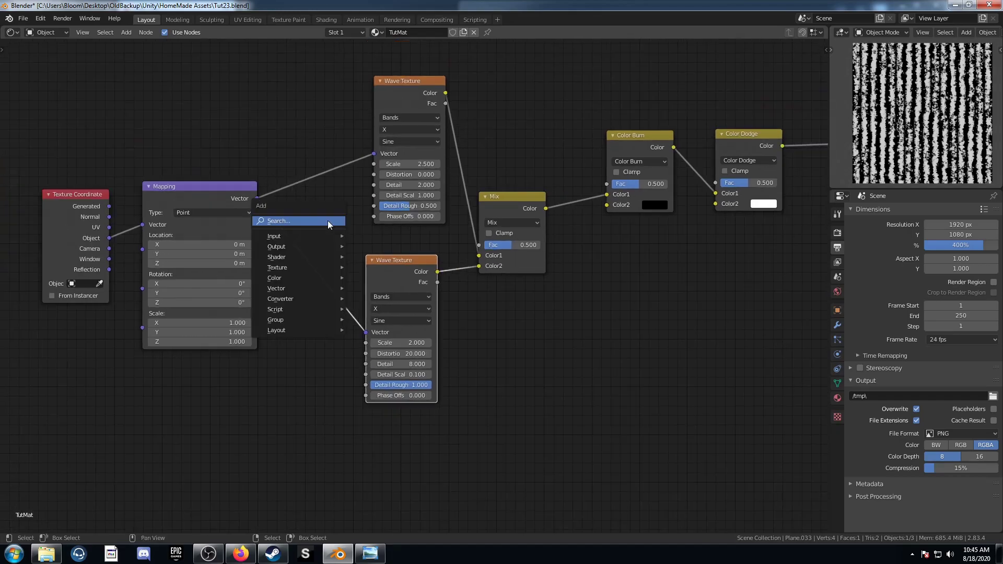
pyautogui.click(328, 221)
pyautogui.write('gra')
pyautogui.press('Return')
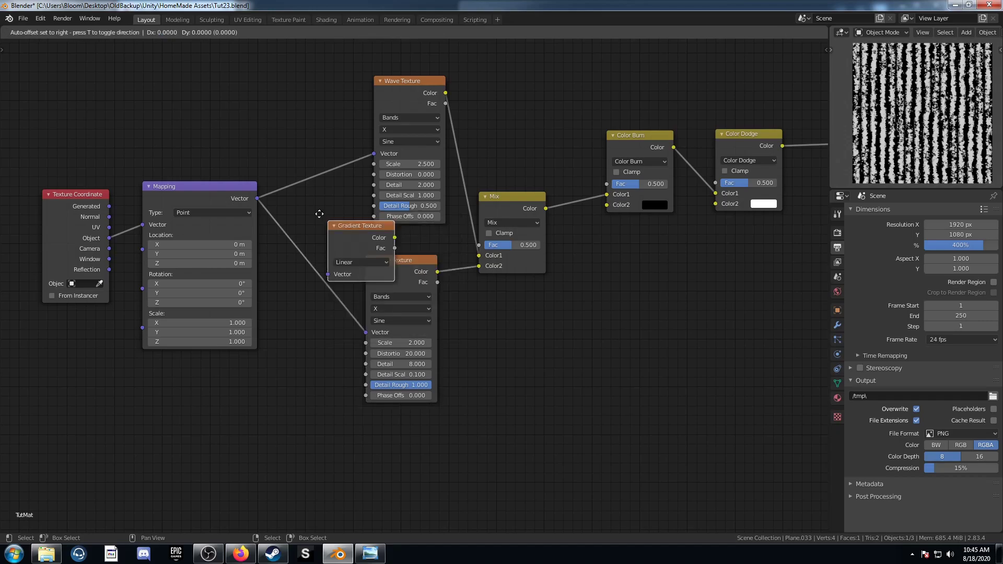
pyautogui.click(298, 126)
pyautogui.hotkey('shift', 'd')
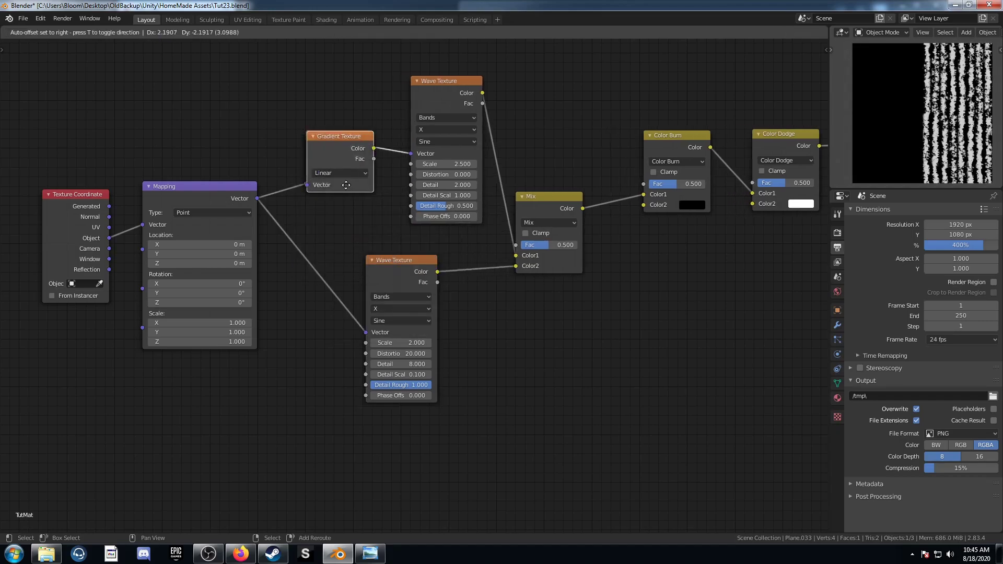
pyautogui.click(327, 291)
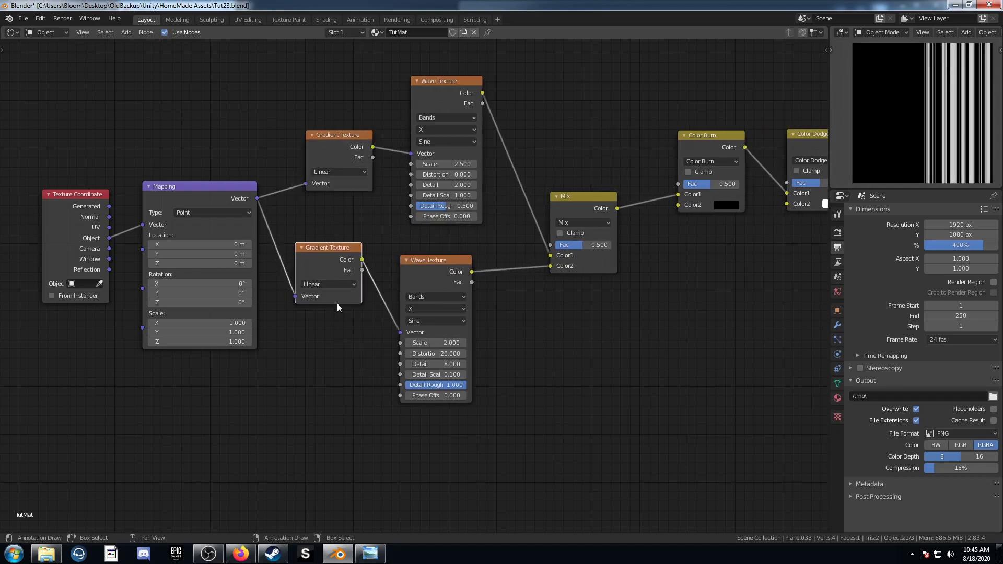
# Change the upper Gradient Texture to Radial and the lower one to Spherical.
pyautogui.click(341, 171)
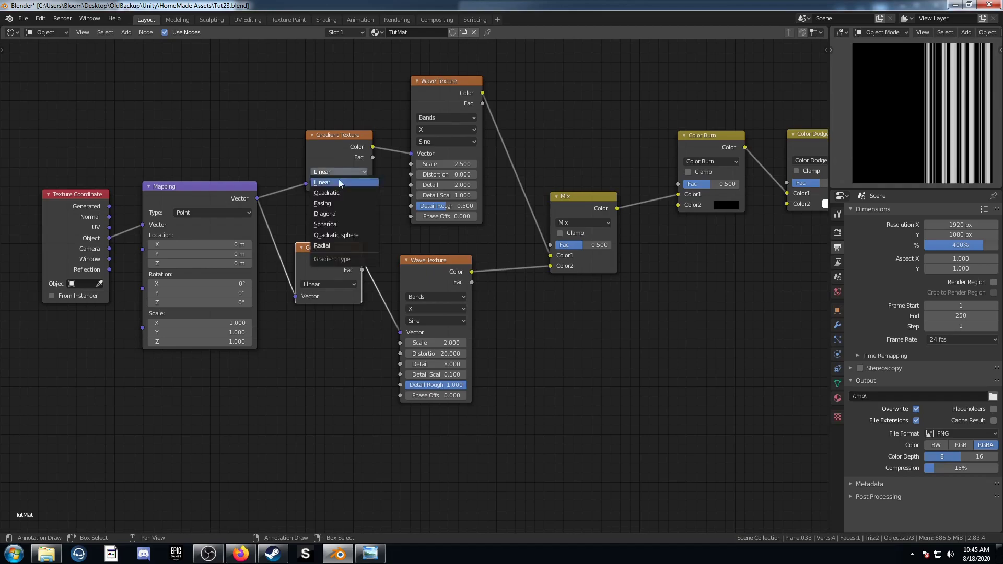
pyautogui.click(341, 244)
pyautogui.click(321, 284)
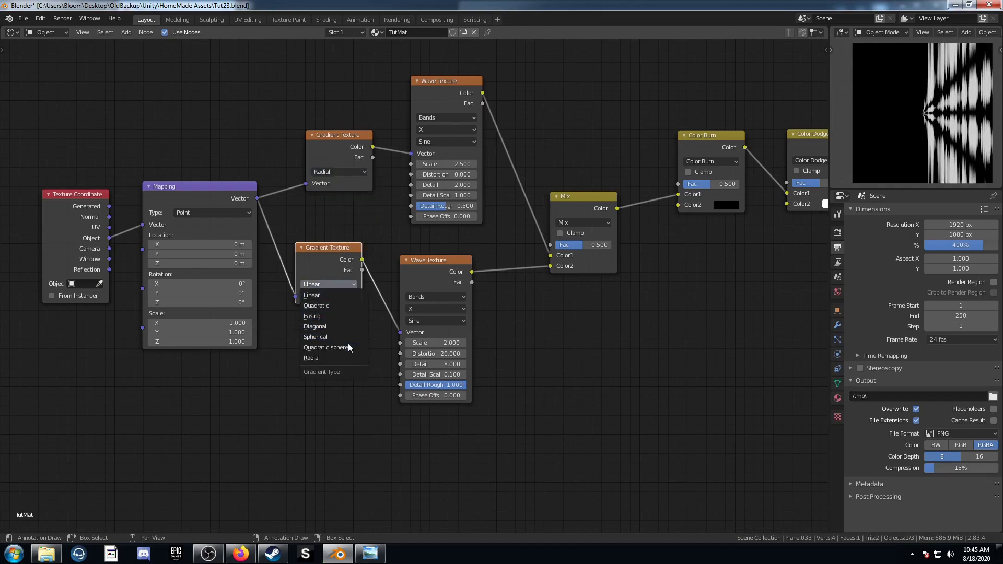
pyautogui.click(329, 286)
pyautogui.click(334, 337)
# Set the Fac of the Color Dodge node to 1.
pyautogui.moveTo(643, 314); pyautogui.dragTo(544, 336, button='middle')
pyautogui.scroll(-1, 610, 329)
pyautogui.click(668, 220)
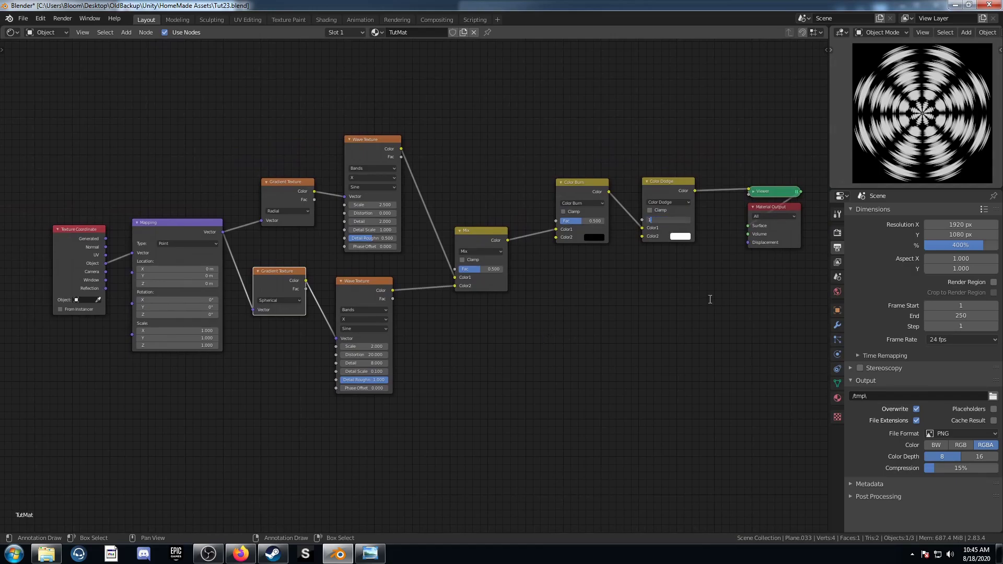
pyautogui.press('Return')
# Adjust the Scale of the lower, distorted Wave Texture.
pyautogui.scroll(3, 932, 115)
pyautogui.scroll(-3, 932, 115)
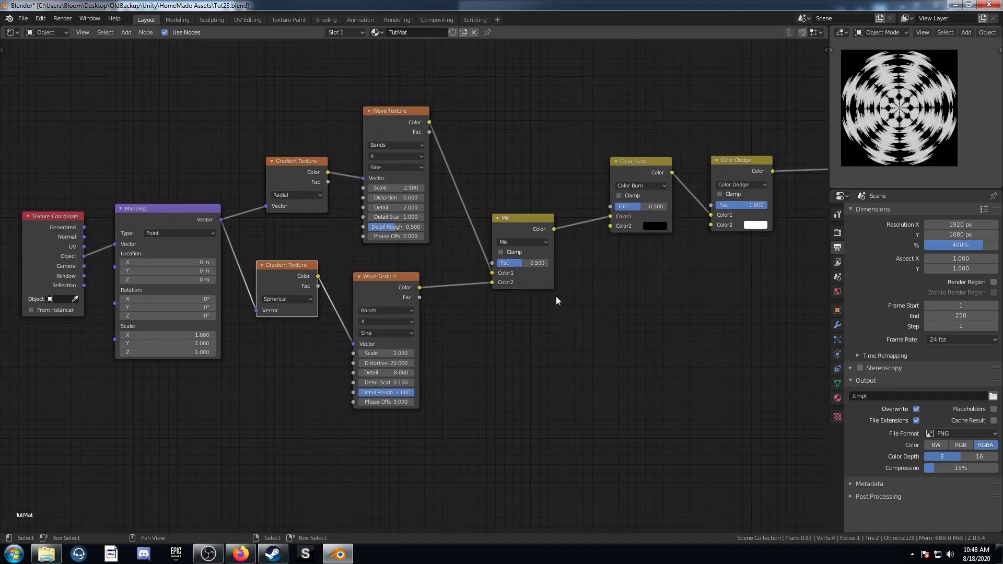
pyautogui.scroll(1, 388, 354)
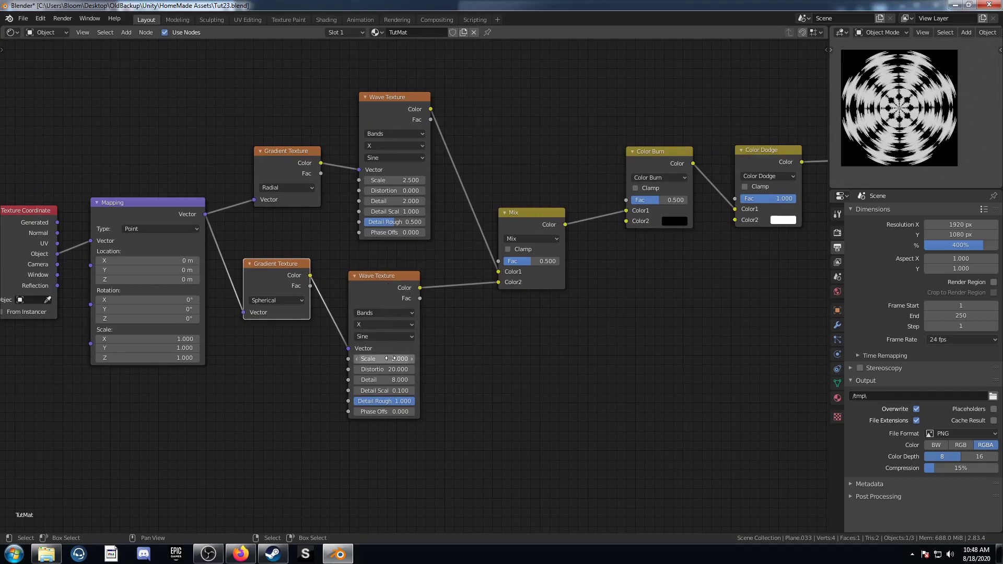
pyautogui.moveTo(393, 358); pyautogui.dragTo(312, 359)
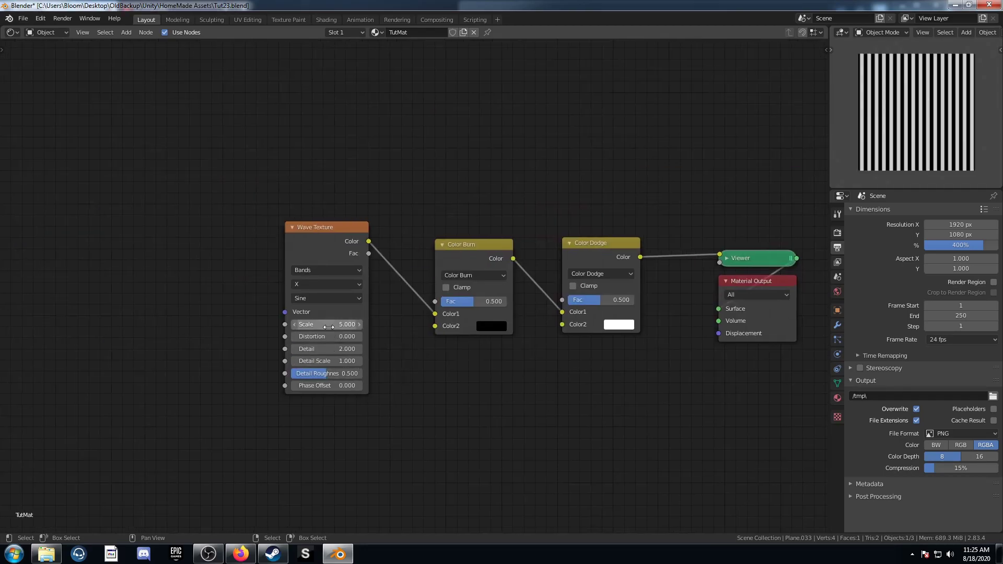
# Set the Scale of the new setup's single Wave Texture to 2.5.
pyautogui.click(329, 326)
pyautogui.write('2.')
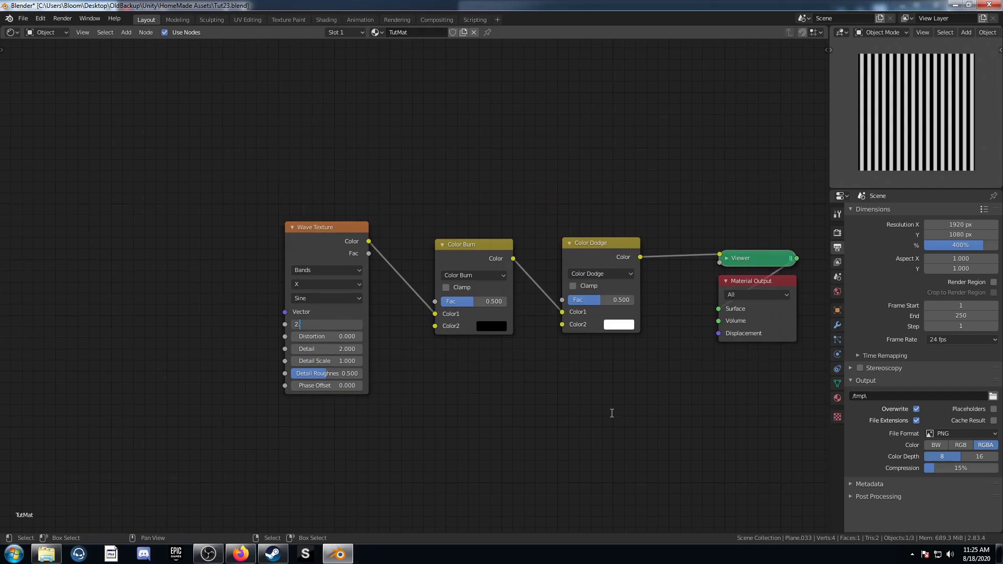
pyautogui.write('5')
pyautogui.press('Return')
# Add Texture Coordinate and Mapping nodes to the Wave Texture and link Object coordinates to Mapping.
pyautogui.click(304, 240)
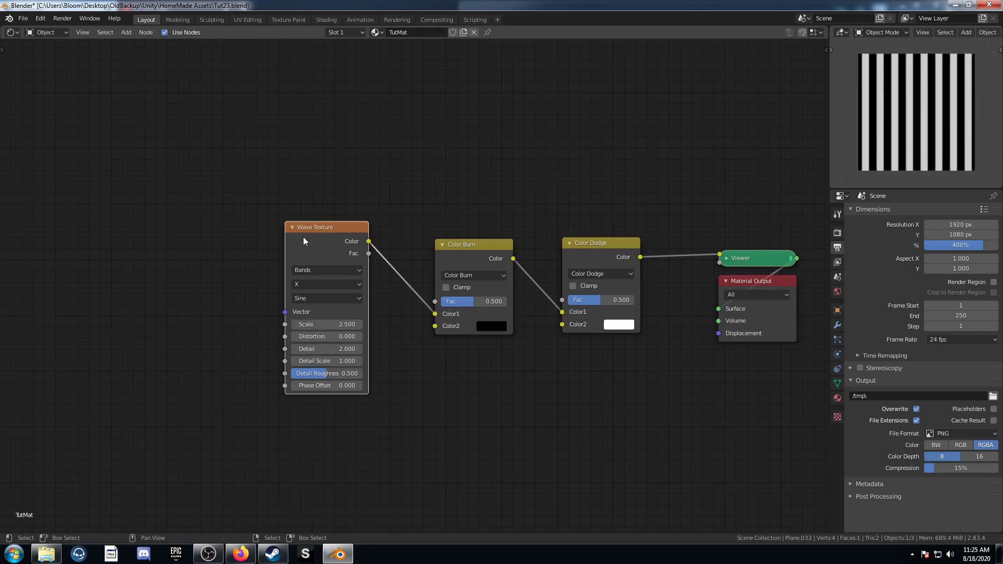
pyautogui.hotkey('ctrl', 't')
pyautogui.moveTo(213, 406); pyautogui.dragTo(420, 354, button='middle')
pyautogui.moveTo(293, 244); pyautogui.dragTo(335, 228)
# Duplicate the Wave Texture below the original with its Mapping link kept, and space the two nodes apart vertically.
pyautogui.moveTo(483, 360); pyautogui.dragTo(424, 339, button='middle')
pyautogui.click(471, 155)
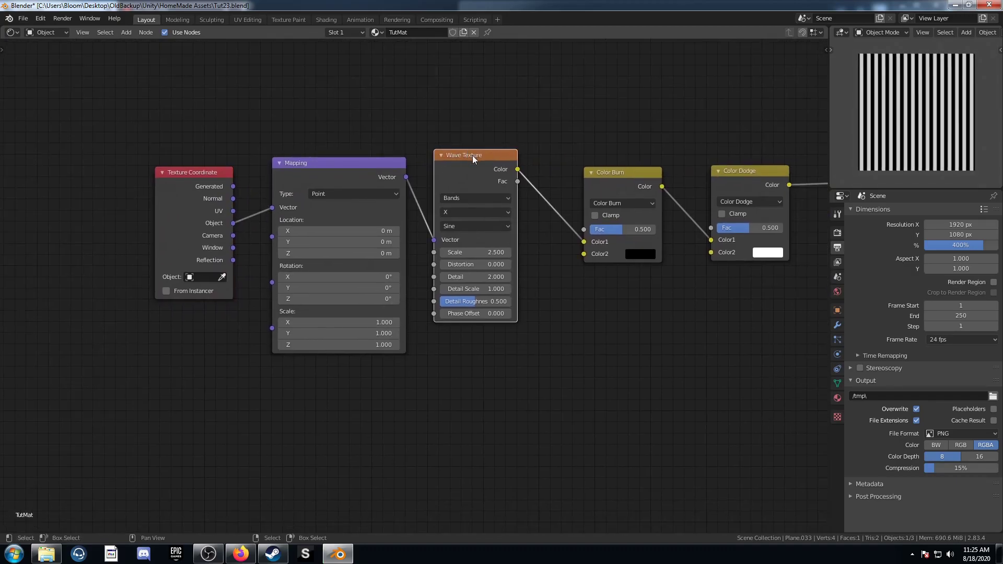
pyautogui.moveTo(471, 155); pyautogui.dragTo(488, 140)
pyautogui.hotkey('shift', 'd')
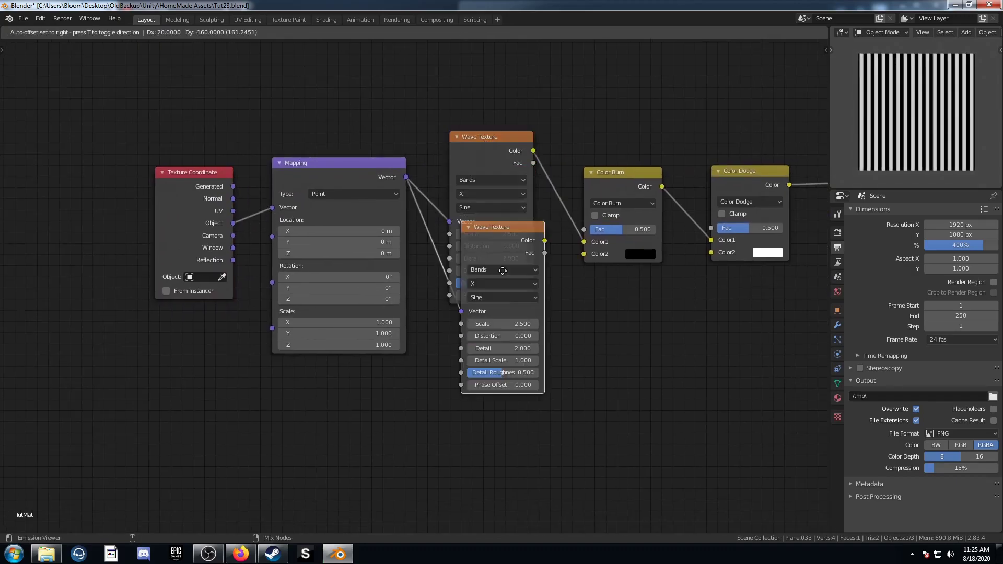
pyautogui.click(490, 352)
pyautogui.moveTo(501, 380); pyautogui.dragTo(487, 357, button='middle')
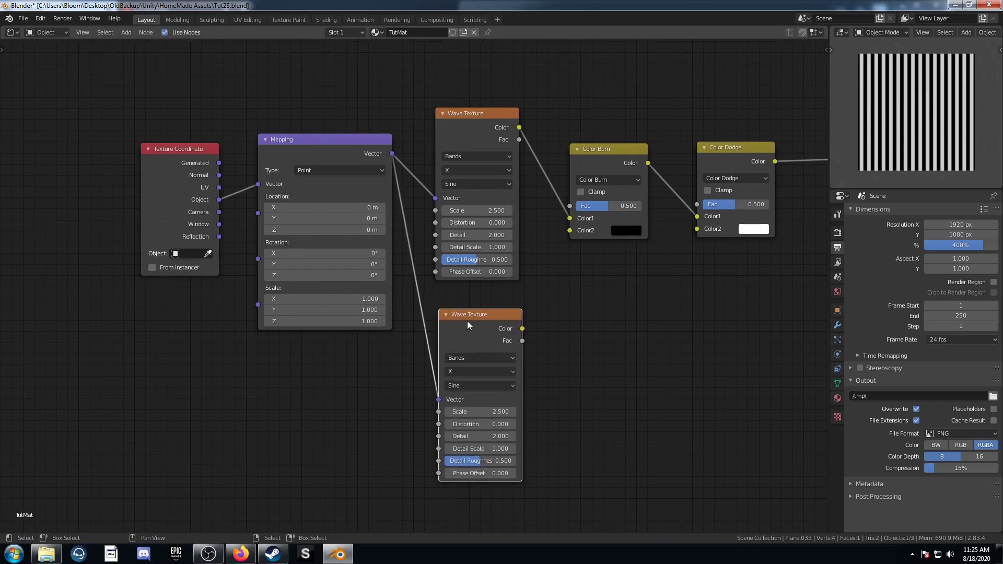
pyautogui.moveTo(473, 195); pyautogui.dragTo(485, 136)
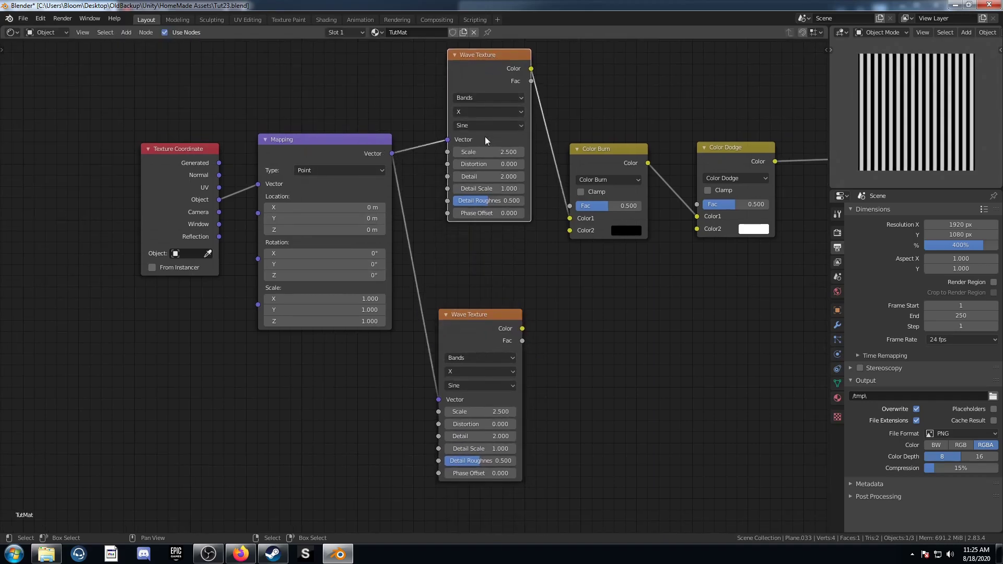
pyautogui.scroll(-3, 484, 142)
pyautogui.moveTo(457, 324); pyautogui.dragTo(459, 293)
pyautogui.click(459, 332)
pyautogui.click(459, 353)
pyautogui.click(459, 354)
pyautogui.press('Return')
# Combine both Wave Textures through a Mix node and move Color Burn, Color Dodge, Viewer and Material Output away from it.
pyautogui.keyDown('ctrl'); pyautogui.keyDown('shift'); pyautogui.moveTo(476, 108); pyautogui.dragTo(474, 296, button='right'); pyautogui.keyUp('shift'); pyautogui.keyUp('ctrl')
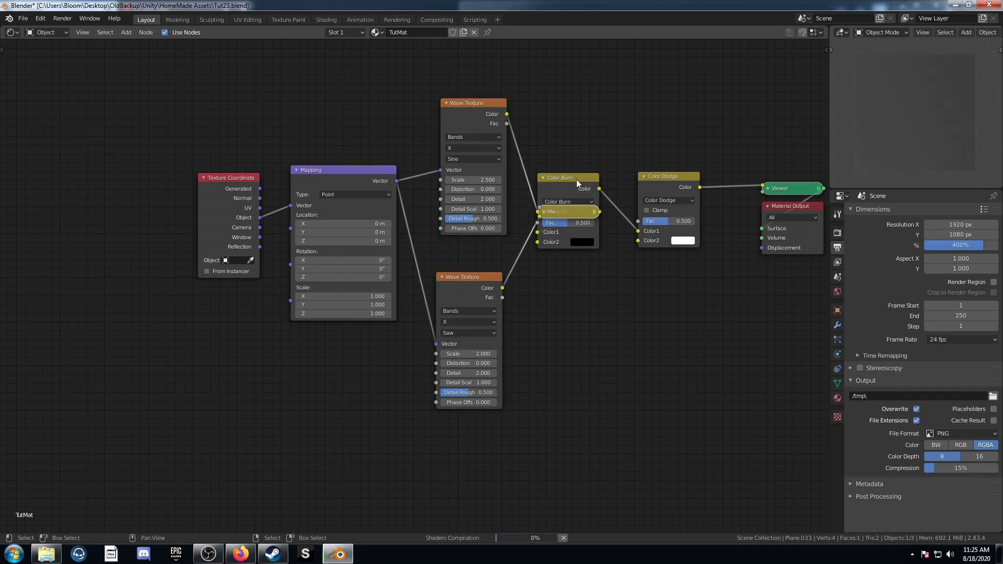
pyautogui.scroll(-4, 635, 207)
pyautogui.click(523, 213)
pyautogui.keyDown('shift'); pyautogui.click(601, 207); pyautogui.keyUp('shift')
pyautogui.keyDown('shift'); pyautogui.moveTo(707, 185); pyautogui.dragTo(654, 257); pyautogui.keyUp('shift')
pyautogui.press('g')
pyautogui.click(697, 305)
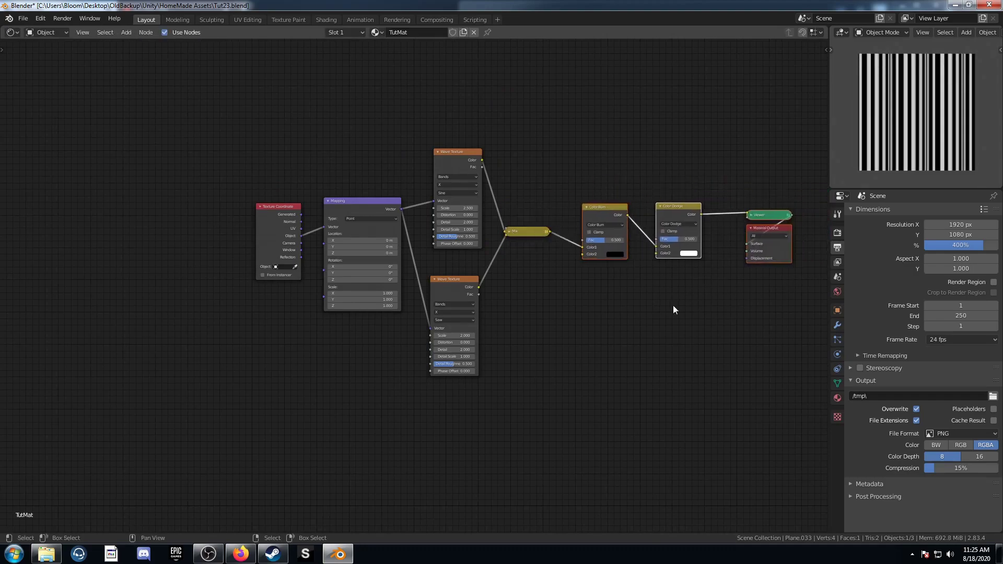
# Expand the collapsed Mix node and reposition it between the Wave Textures and Color Burn.
pyautogui.scroll(4, 637, 267)
pyautogui.click(544, 211)
pyautogui.scroll(4, 579, 312)
pyautogui.moveTo(578, 311); pyautogui.dragTo(575, 349, button='middle')
pyautogui.press('g')
pyautogui.click(582, 218)
# Add a Gradient Texture between Mapping and the Sine Wave Texture, and duplicate it onto the link to the Saw Wave Texture.
pyautogui.moveTo(488, 375); pyautogui.dragTo(542, 313, button='middle')
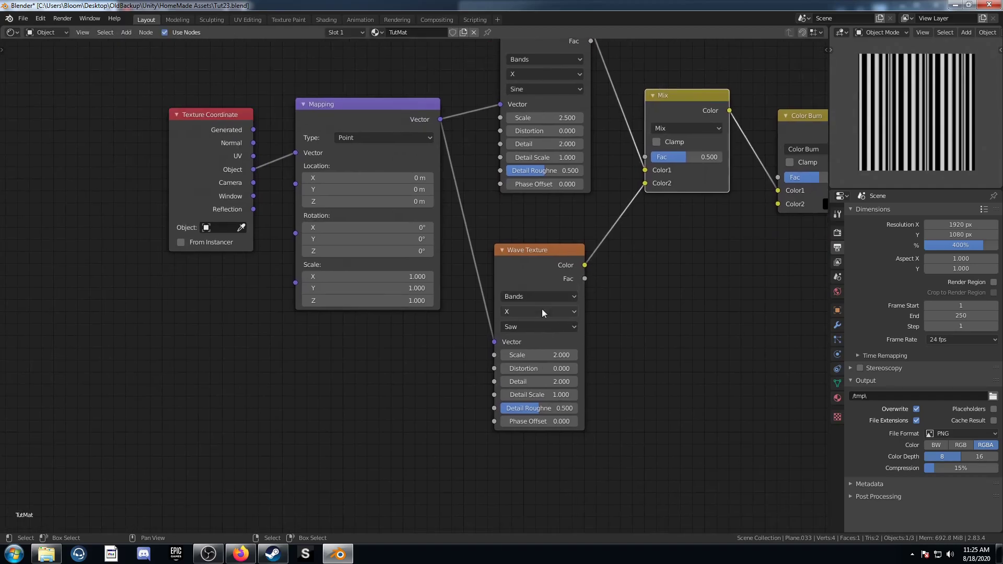
pyautogui.moveTo(383, 321); pyautogui.dragTo(447, 335, button='middle')
pyautogui.hotkey('shift', 'a')
pyautogui.click(458, 368)
pyautogui.write('grad')
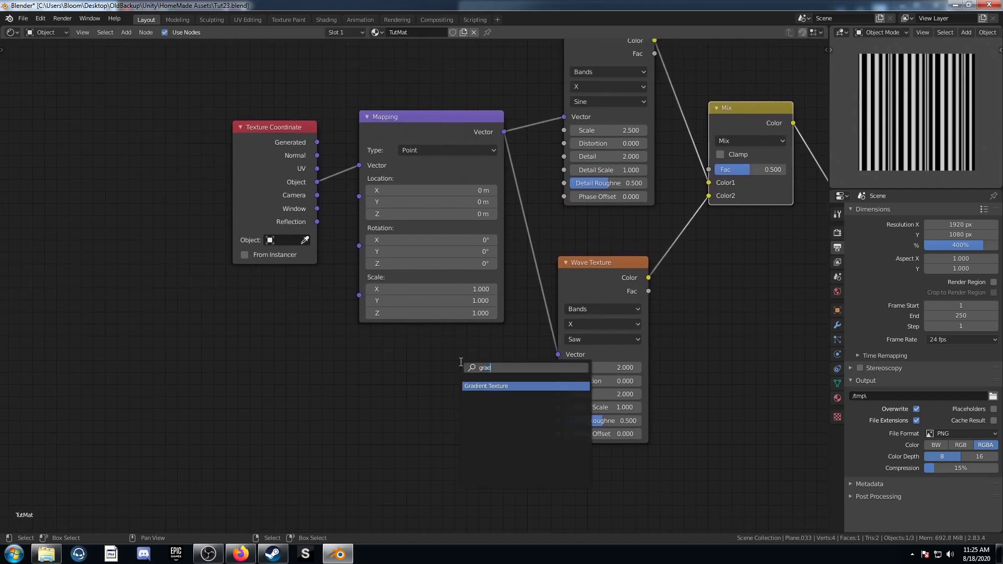
pyautogui.click(492, 386)
pyautogui.click(552, 165)
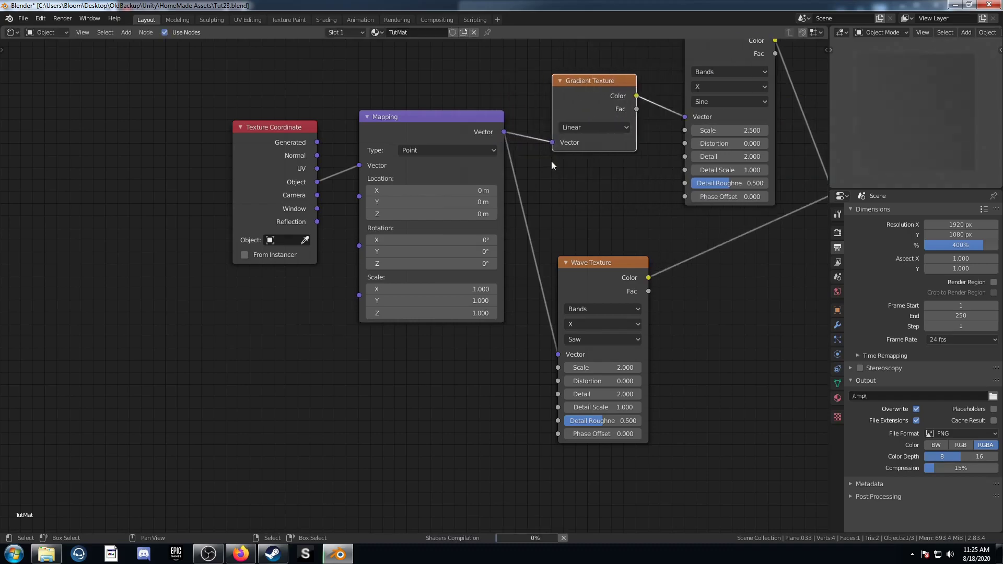
pyautogui.hotkey('shift', 'd')
pyautogui.click(567, 253)
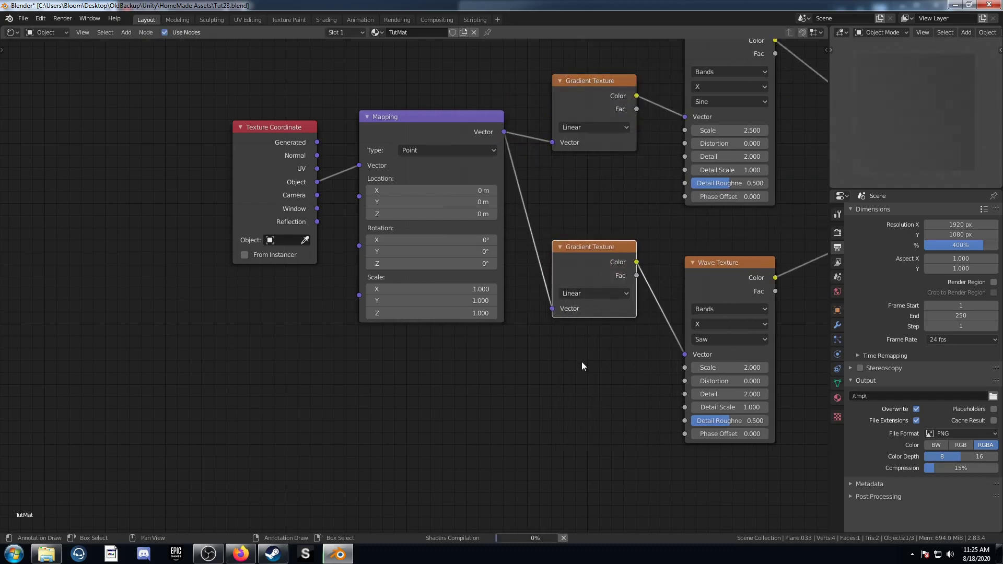
# Set the upper Gradient Texture's type to Radial and the lower one's to Spherical.
pyautogui.moveTo(582, 362); pyautogui.dragTo(525, 408, button='middle')
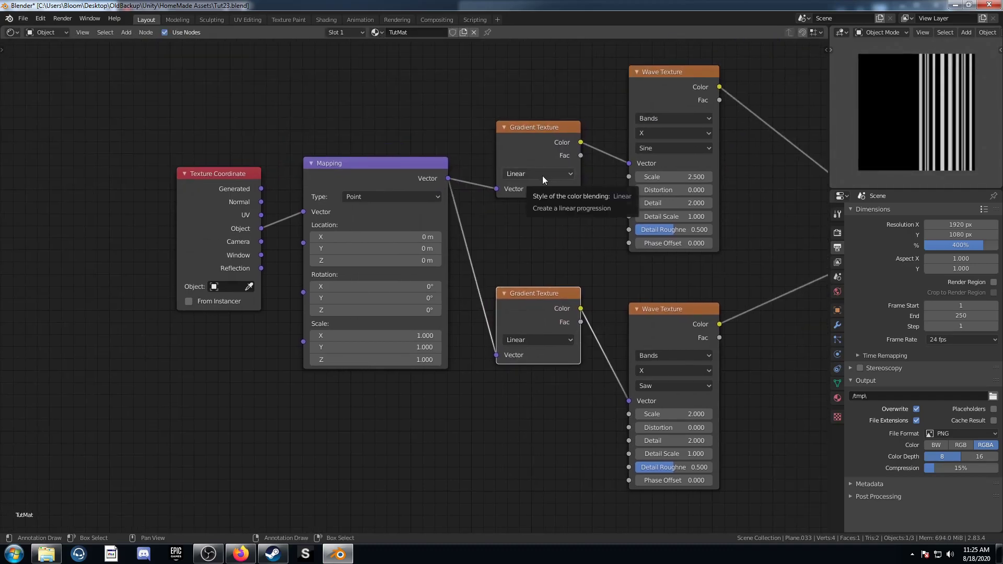
pyautogui.click(546, 177)
pyautogui.click(541, 267)
pyautogui.click(551, 339)
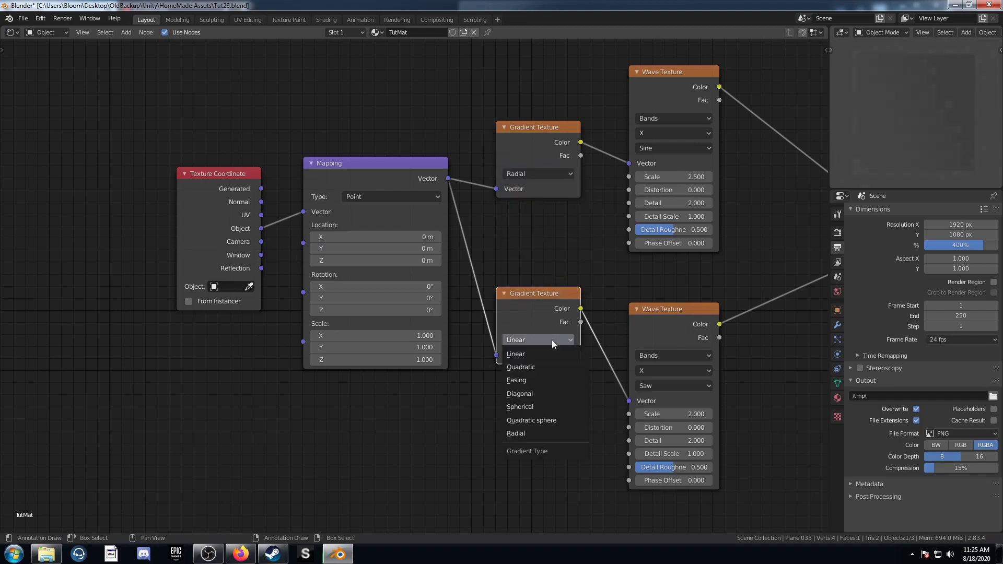
pyautogui.click(530, 411)
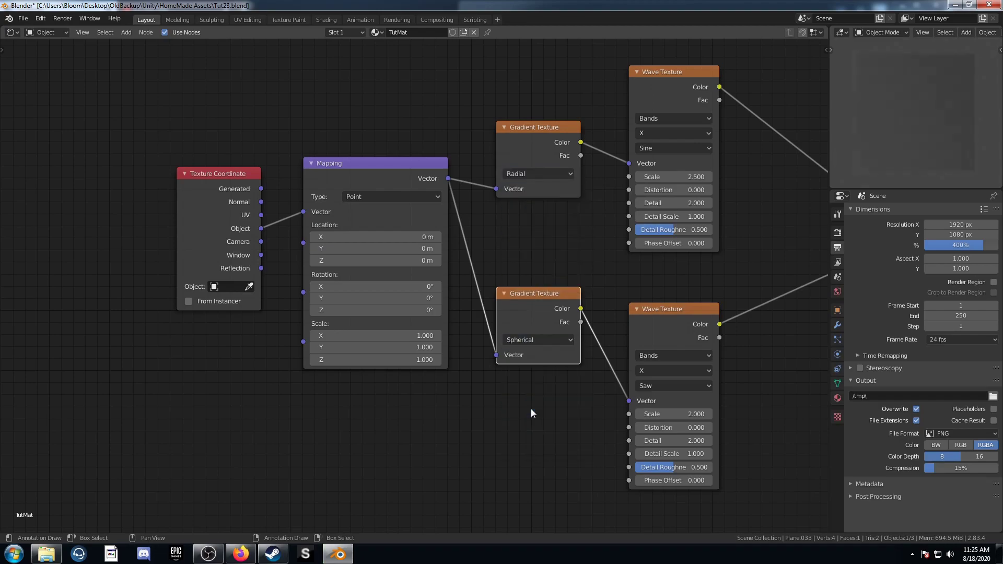
# Set the Mix node's Fac to 0.4 and raise Color Dodge's Fac to 1.
pyautogui.moveTo(582, 425); pyautogui.dragTo(416, 428, button='middle')
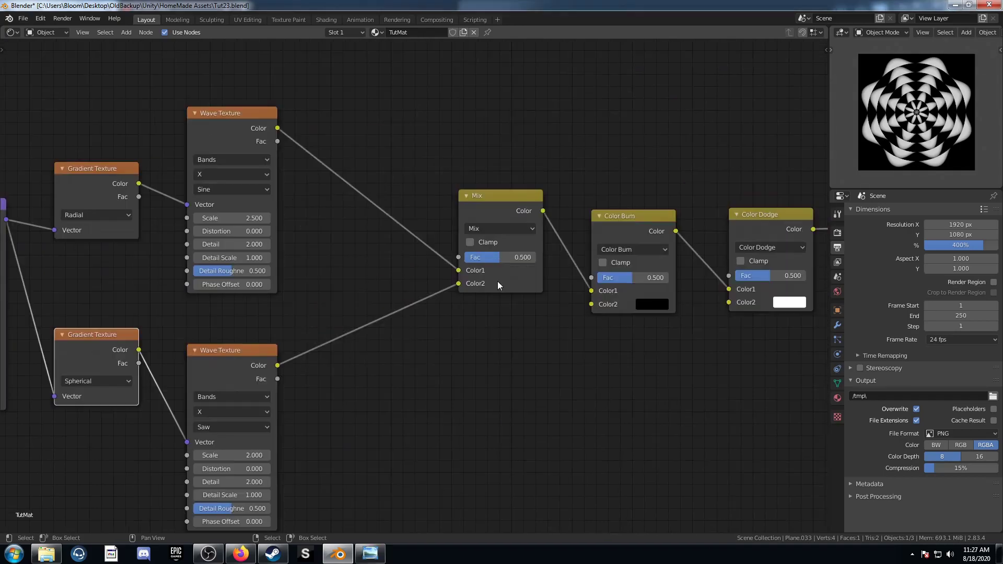
pyautogui.click(508, 256)
pyautogui.write('0.4')
pyautogui.press('Return')
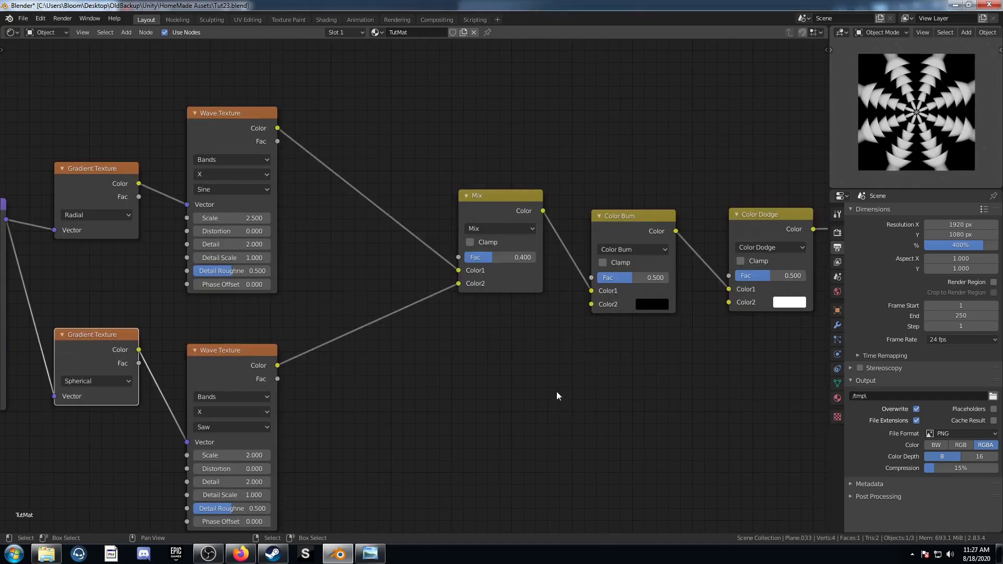
pyautogui.moveTo(770, 282); pyautogui.dragTo(671, 288, button='middle')
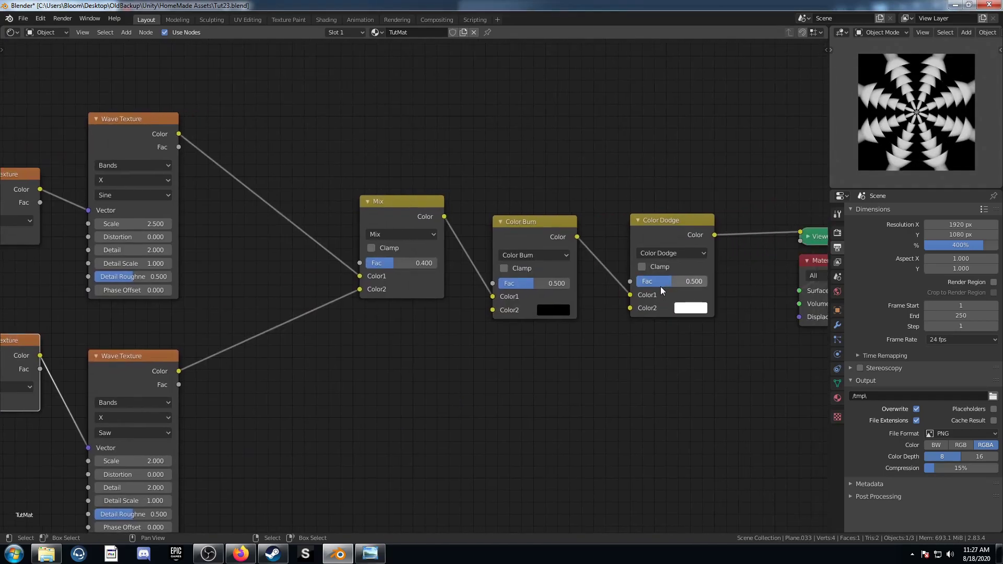
pyautogui.moveTo(666, 283); pyautogui.dragTo(709, 283)
pyautogui.scroll(-3, 547, 397)
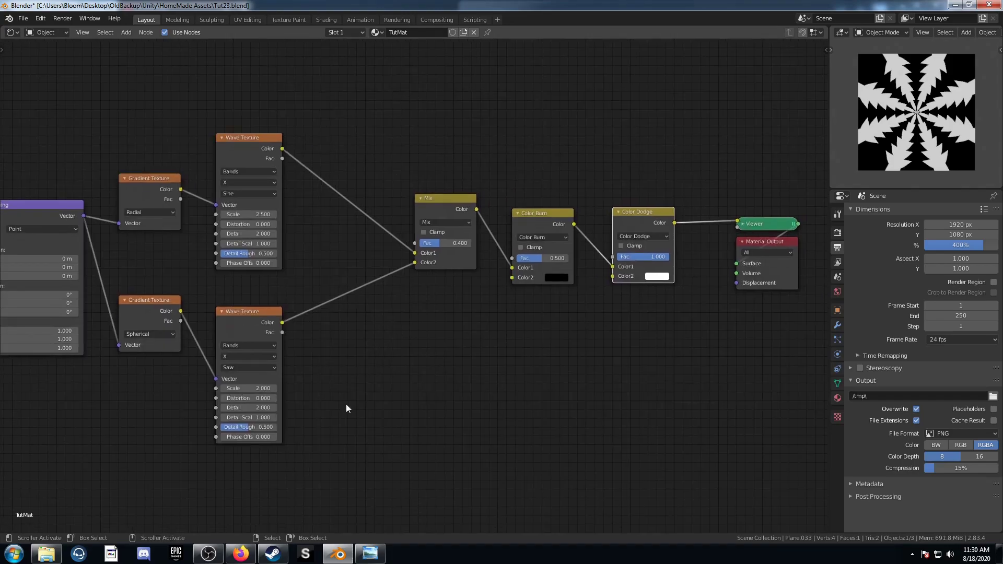
# Set the Scale of the Saw Wave Texture to 0.6.
pyautogui.keyDown('ctrl'); pyautogui.moveTo(347, 408); pyautogui.dragTo(355, 410, button='middle'); pyautogui.keyUp('ctrl')
pyautogui.click(251, 390)
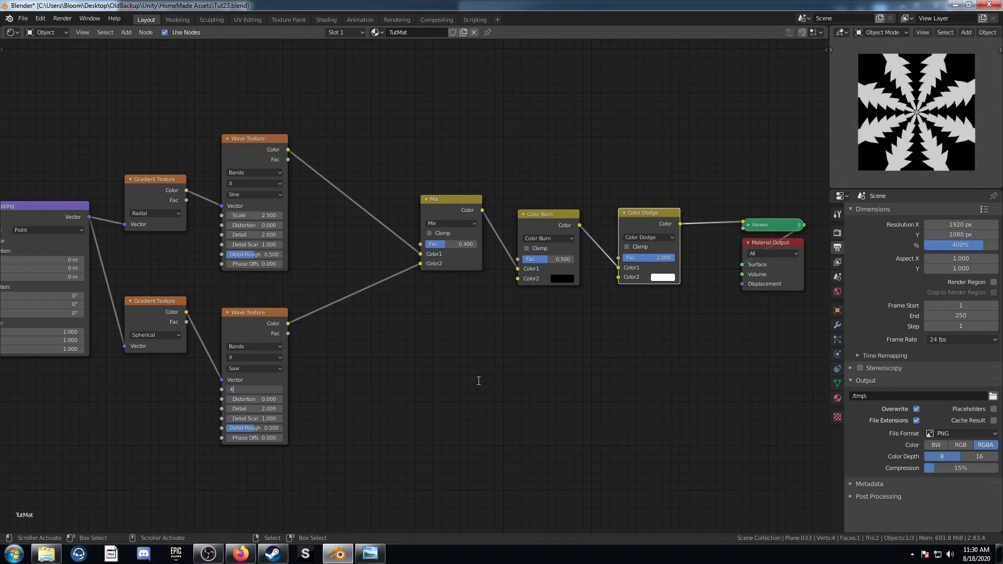
pyautogui.press('Return')
pyautogui.moveTo(448, 370); pyautogui.dragTo(441, 384, button='middle')
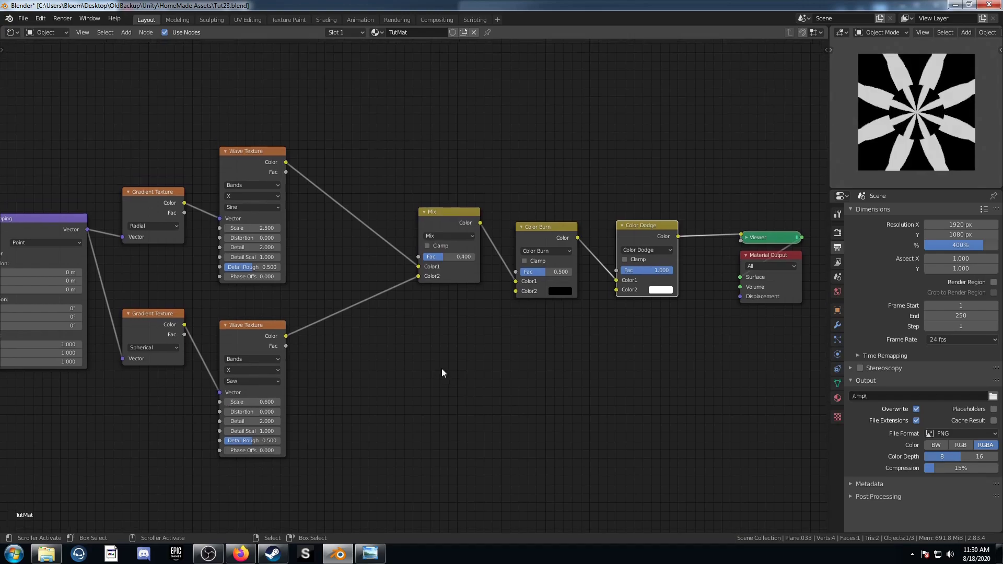
# Compare the Mix node's Fac at 0 and at 1, and leave it at 0.442.
pyautogui.moveTo(455, 258); pyautogui.dragTo(434, 258)
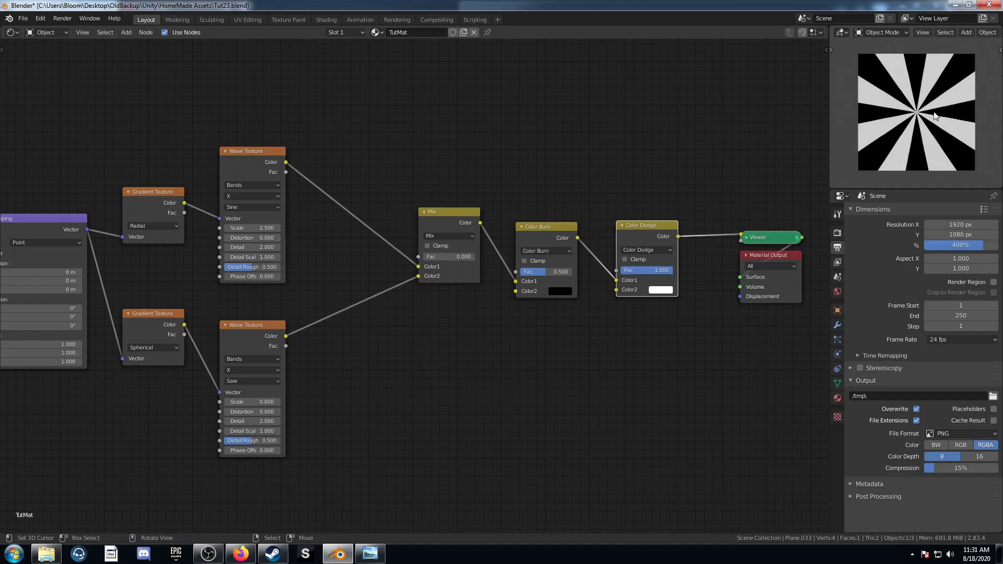
pyautogui.moveTo(444, 259); pyautogui.dragTo(496, 260)
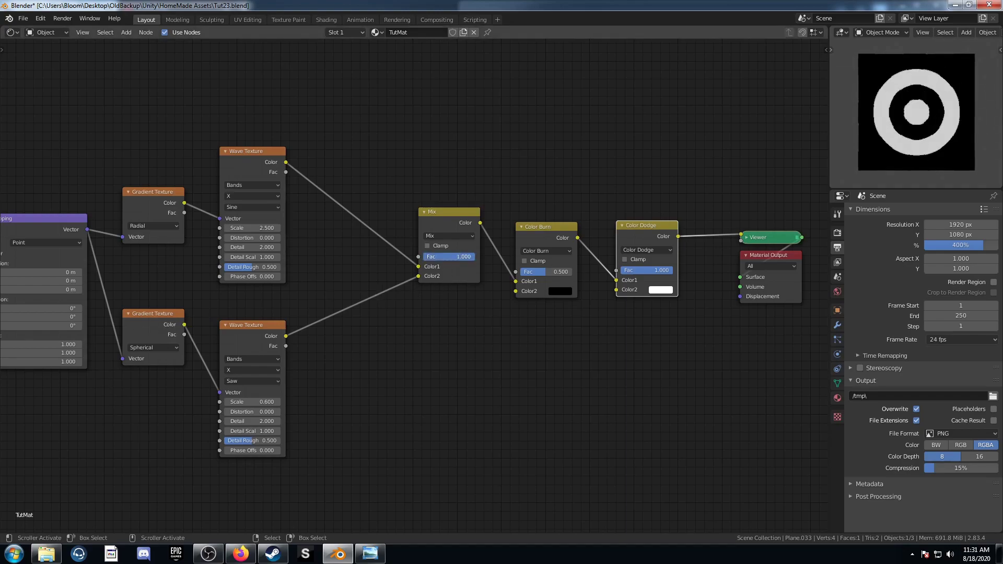
pyautogui.moveTo(154, 325); pyautogui.dragTo(156, 330)
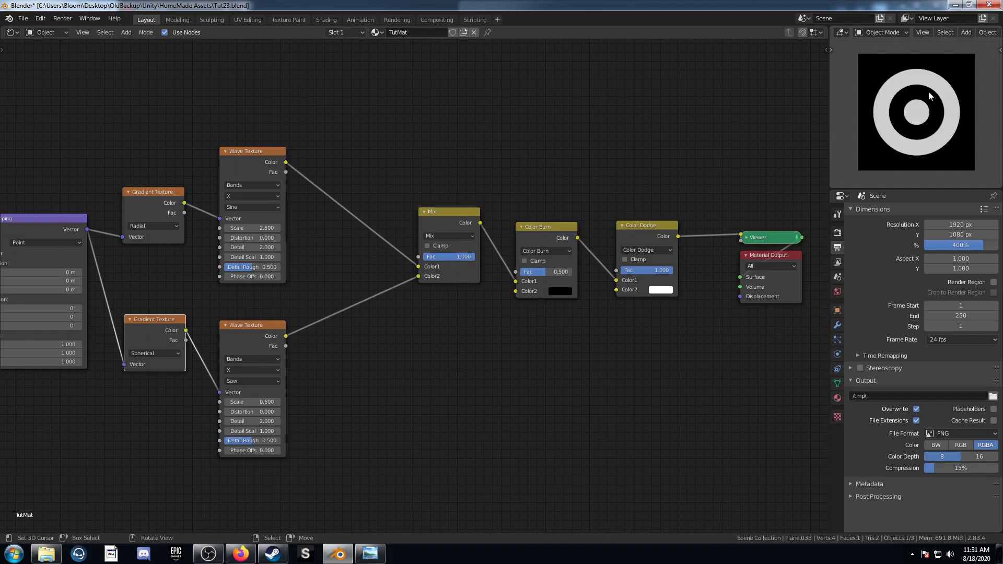
pyautogui.moveTo(459, 257)
pyautogui.mouseDown()
pyautogui.moveTo(412, 256)
pyautogui.moveTo(494, 259)
pyautogui.moveTo(467, 259)
pyautogui.mouseUp()
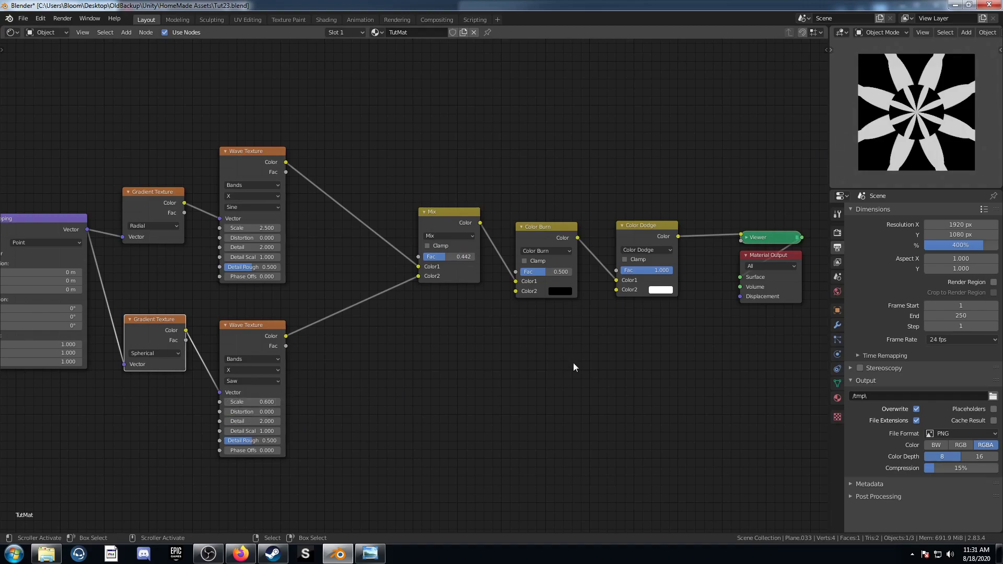
pyautogui.moveTo(537, 357); pyautogui.dragTo(475, 374, button='middle')
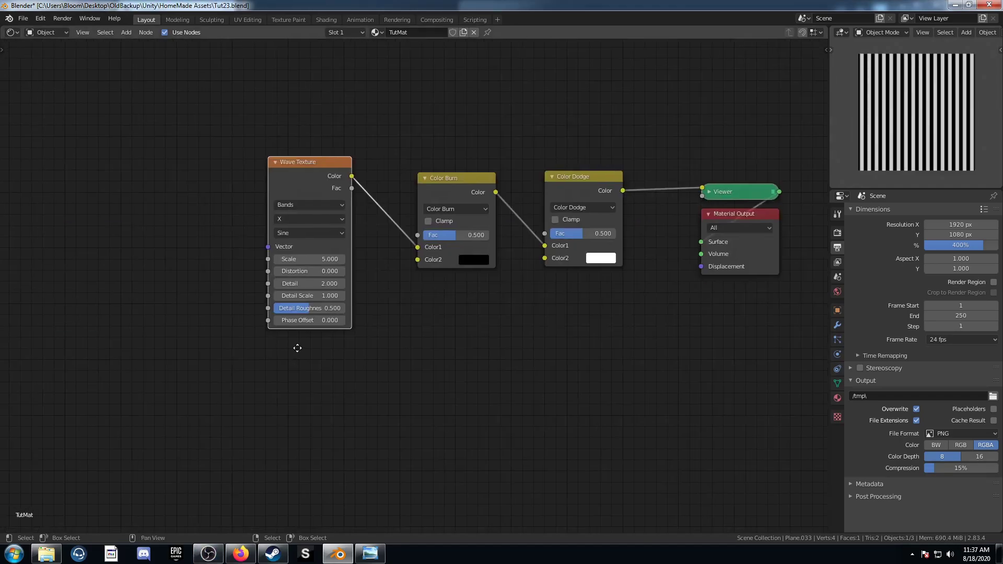
# Raise the single Wave Texture node slightly and set its Scale to 0.62.
pyautogui.moveTo(296, 345); pyautogui.dragTo(374, 372, button='middle')
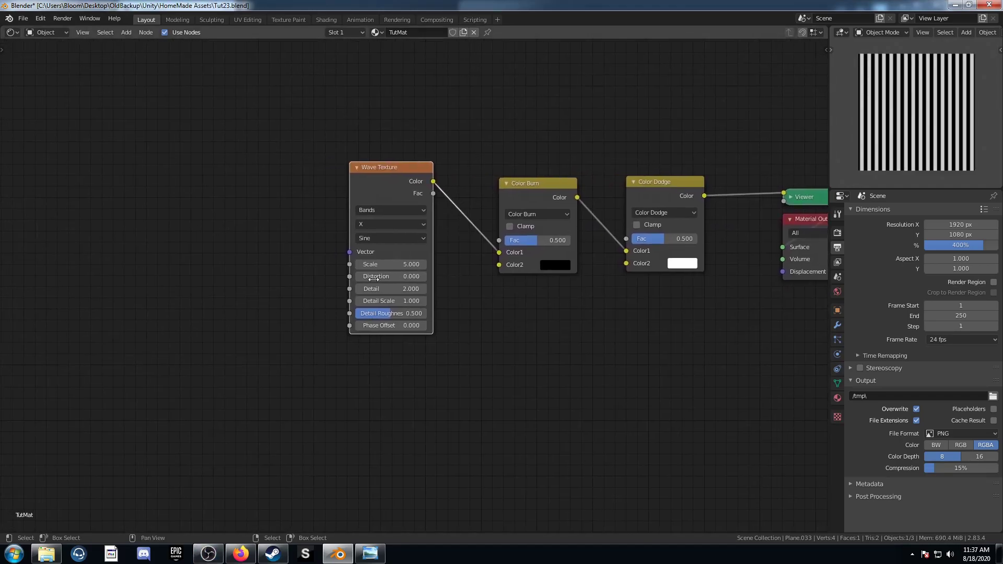
pyautogui.moveTo(383, 178); pyautogui.dragTo(383, 160)
pyautogui.click(392, 246)
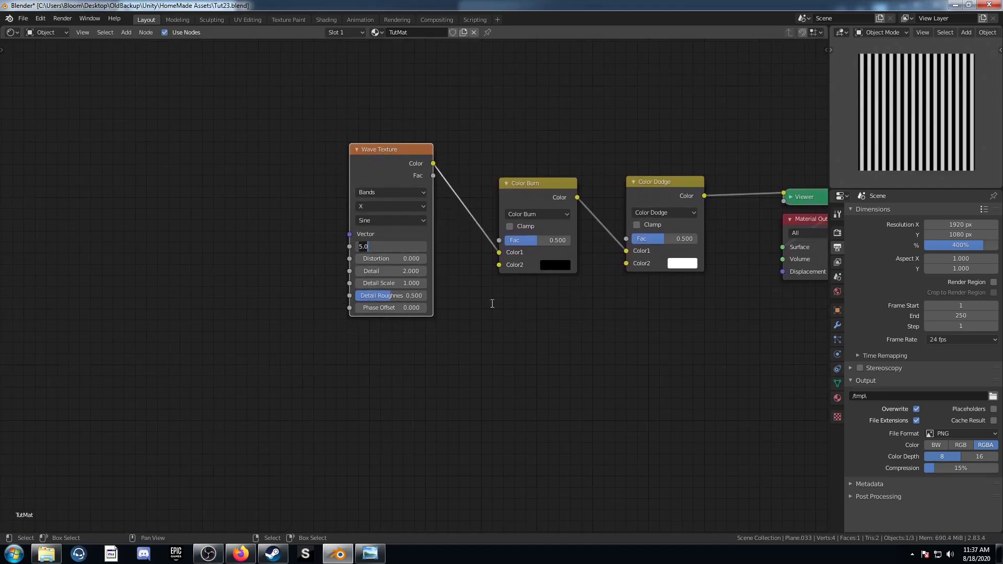
pyautogui.press('BackSpace')
pyautogui.write('.62')
pyautogui.press('Return')
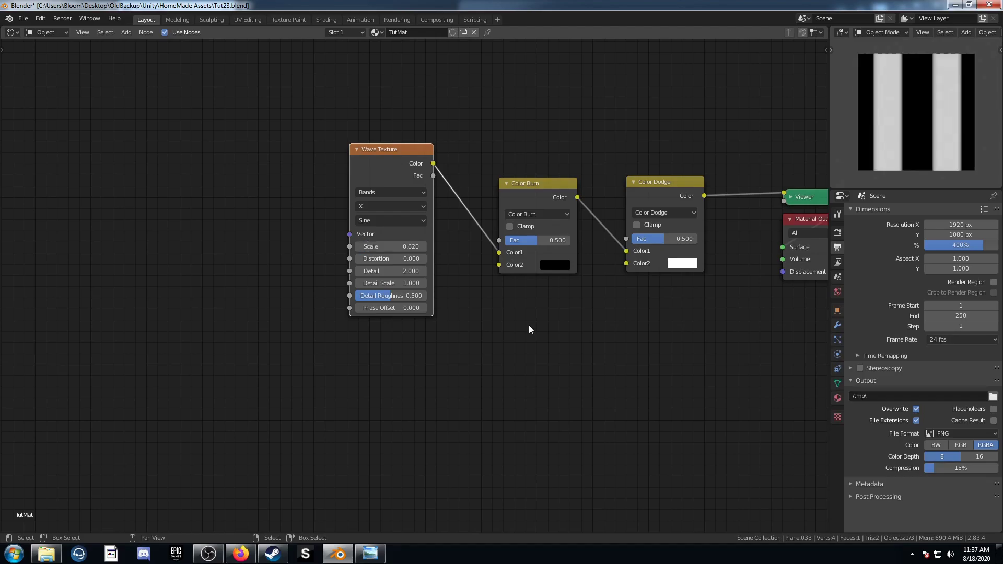
# Add Texture Coordinate and Mapping nodes to the Wave Texture using Object coordinates, and move the Wave Texture up to free space below.
pyautogui.hotkey('ctrl', 't')
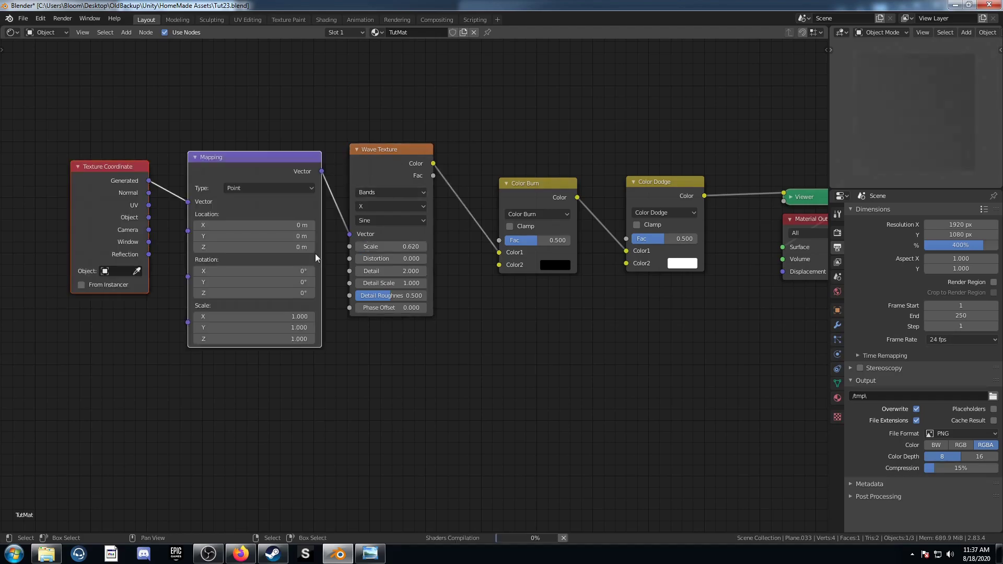
pyautogui.moveTo(186, 191); pyautogui.dragTo(227, 176)
pyautogui.moveTo(162, 142); pyautogui.dragTo(90, 147)
pyautogui.click(425, 107)
pyautogui.moveTo(442, 143); pyautogui.dragTo(434, 85)
# Add a Checker Texture below the Wave Texture and feed its Vector input from Mapping.
pyautogui.hotkey('shift', 'a')
pyautogui.click(420, 306)
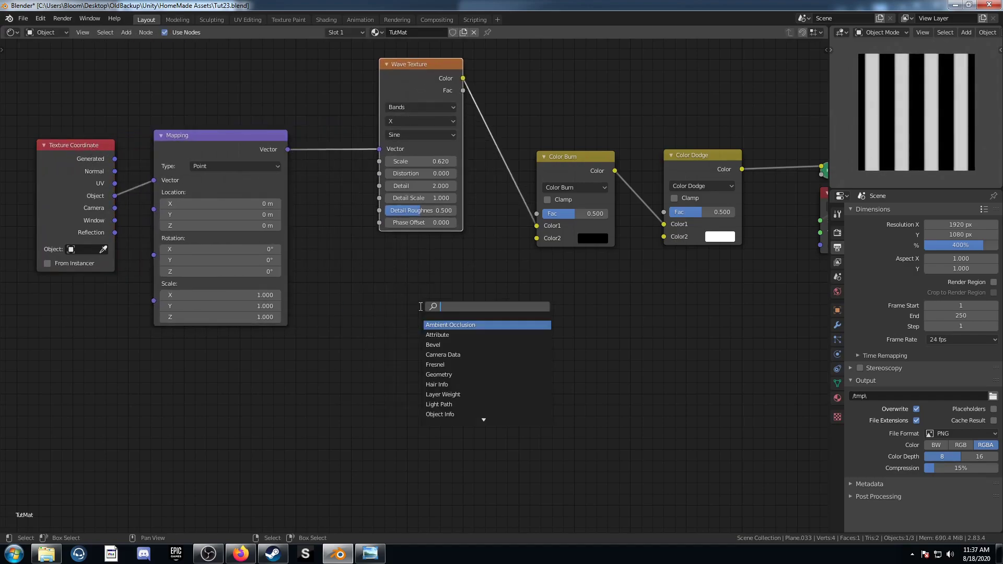
pyautogui.write('check')
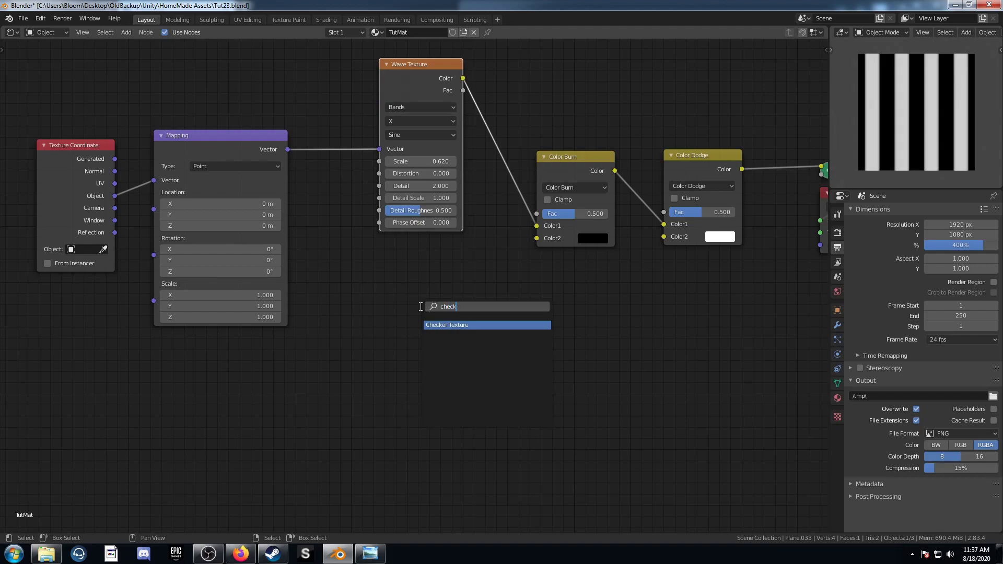
pyautogui.press('Return')
pyautogui.click(380, 260)
pyautogui.moveTo(288, 150); pyautogui.dragTo(368, 306)
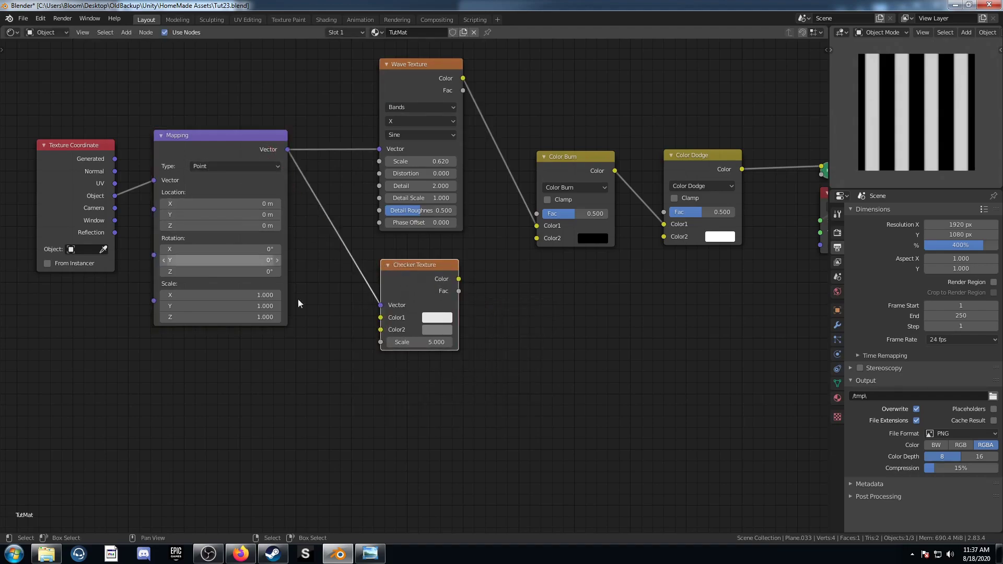
# Combine the Wave and Checker Textures through a Mix node and move Color Burn, Color Dodge, Viewer and Material Output away from it.
pyautogui.moveTo(384, 118); pyautogui.dragTo(336, 139, button='middle')
pyautogui.keyDown('ctrl'); pyautogui.keyDown('shift'); pyautogui.moveTo(371, 91); pyautogui.dragTo(367, 298, button='right'); pyautogui.keyUp('shift'); pyautogui.keyUp('ctrl')
pyautogui.moveTo(602, 297); pyautogui.dragTo(467, 322, button='middle')
pyautogui.moveTo(402, 151)
pyautogui.mouseDown()
pyautogui.moveTo(646, 359)
pyautogui.moveTo(765, 394)
pyautogui.mouseUp()
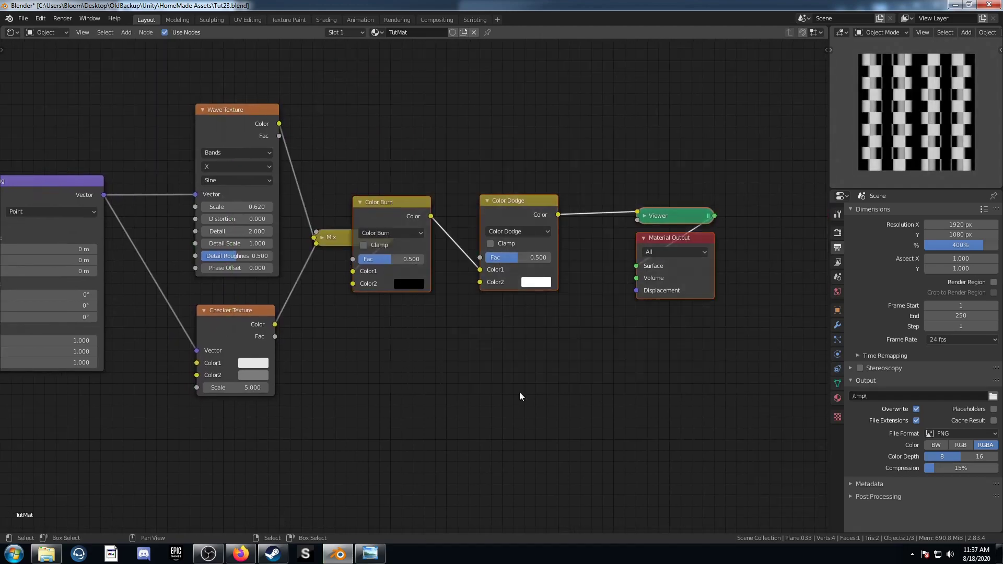
pyautogui.press('g')
pyautogui.click(520, 352)
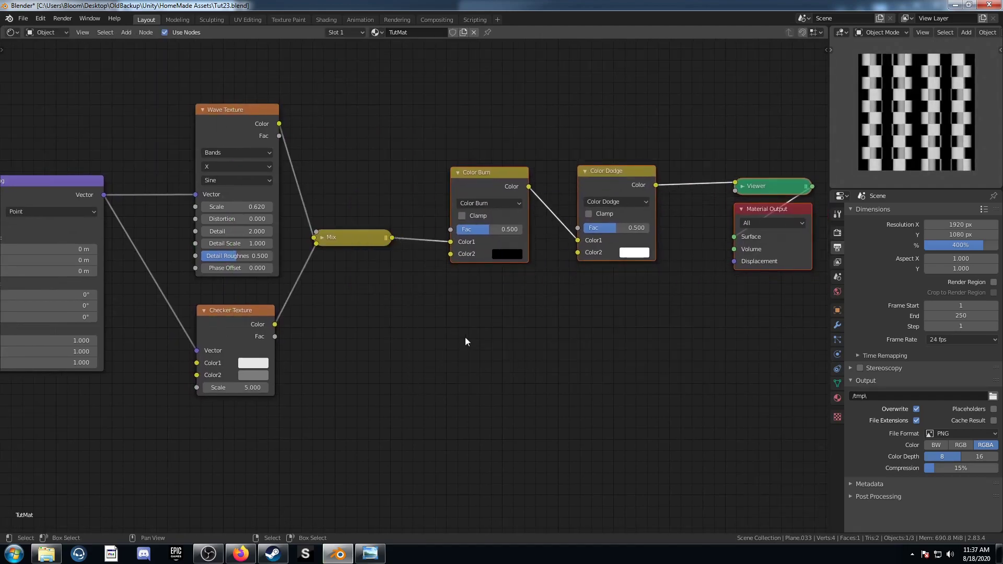
# Expand the Mix node, change its blend mode to Multiply with Fac 0.9, and align it with Color Burn.
pyautogui.click(324, 238)
pyautogui.click(345, 268)
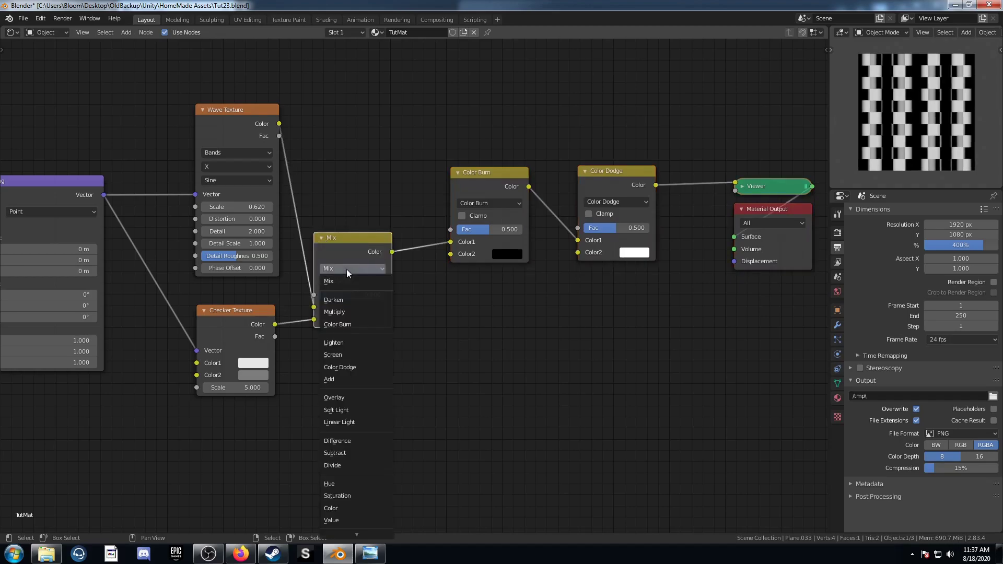
pyautogui.click(350, 312)
pyautogui.moveTo(343, 231); pyautogui.dragTo(360, 176)
pyautogui.click(362, 234)
pyautogui.write('0.9')
pyautogui.press('Return')
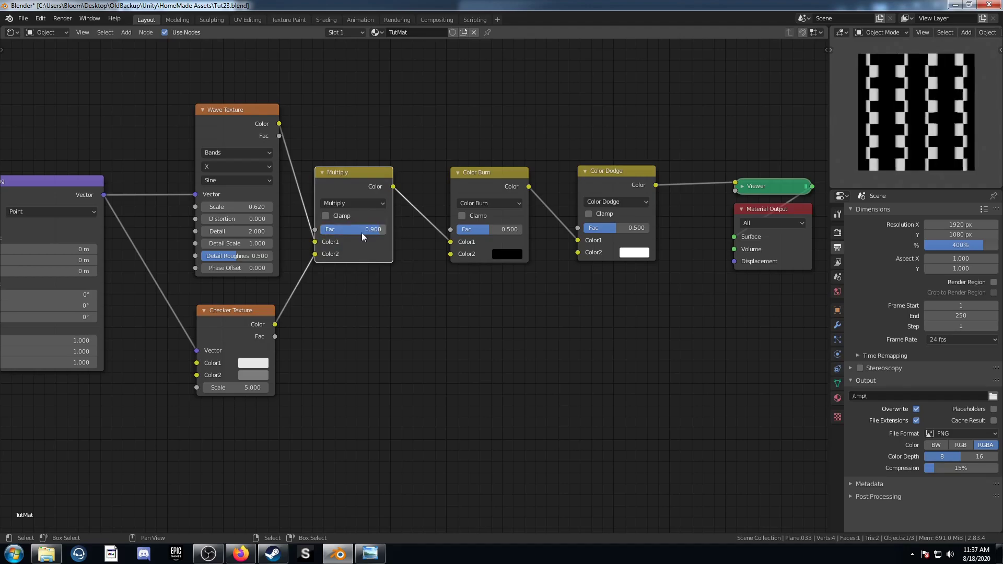
# Set Color Burn's Fac to 0.7.
pyautogui.click(493, 229)
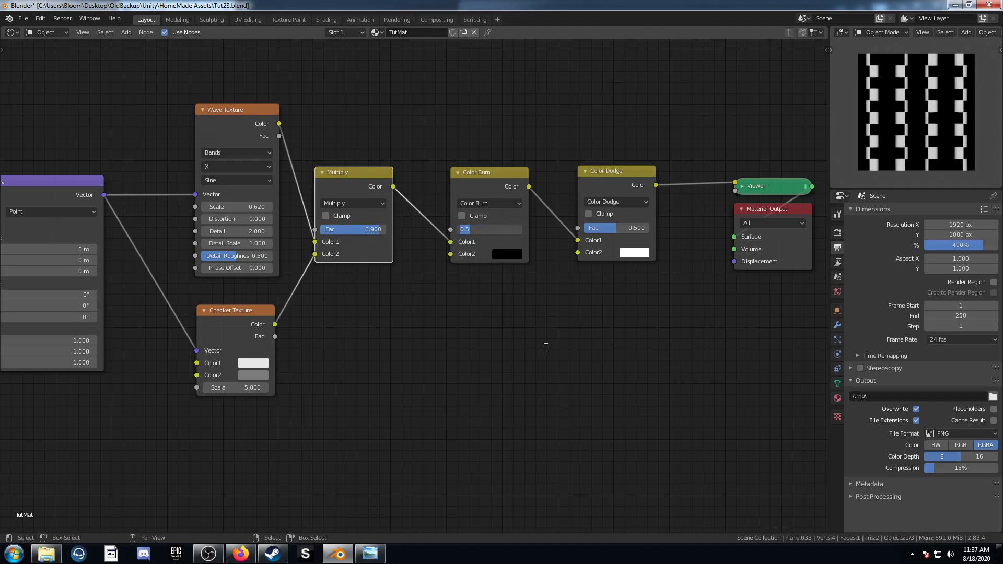
pyautogui.press('BackSpace')
pyautogui.write('.7')
pyautogui.press('Return')
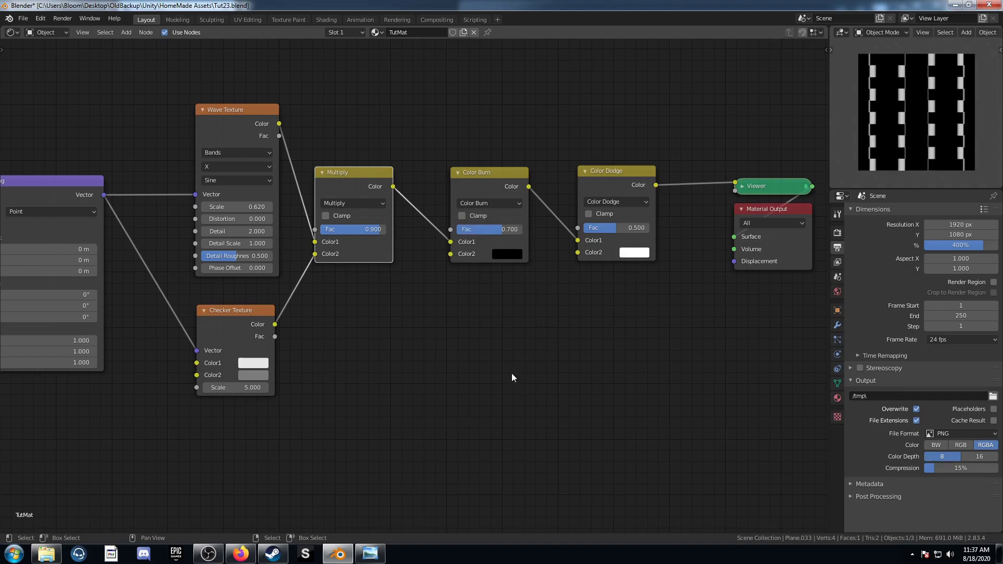
# Set Color Burn's Fac to 0.07 and Color Dodge's Fac to 1.
pyautogui.click(479, 230)
pyautogui.write('.07')
pyautogui.press('Return')
pyautogui.moveTo(595, 228); pyautogui.dragTo(635, 227)
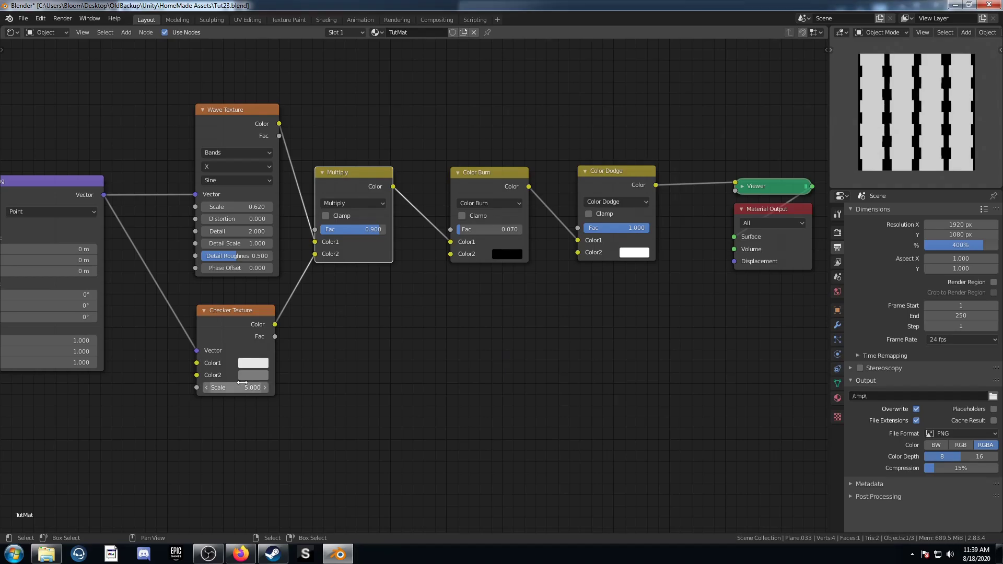
# Set the Checker Texture's Scale to 4.
pyautogui.click(238, 387)
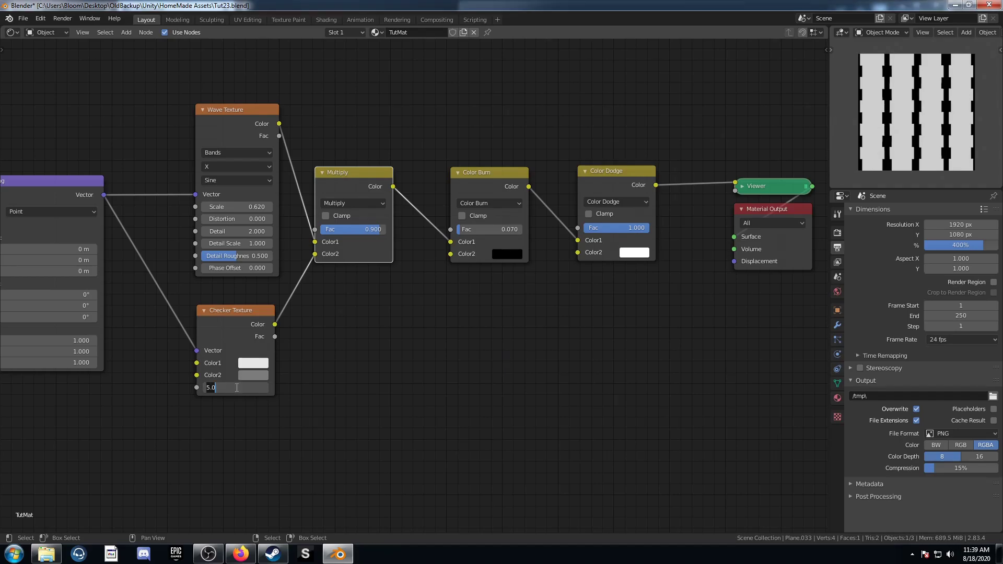
pyautogui.write('4')
pyautogui.press('Return')
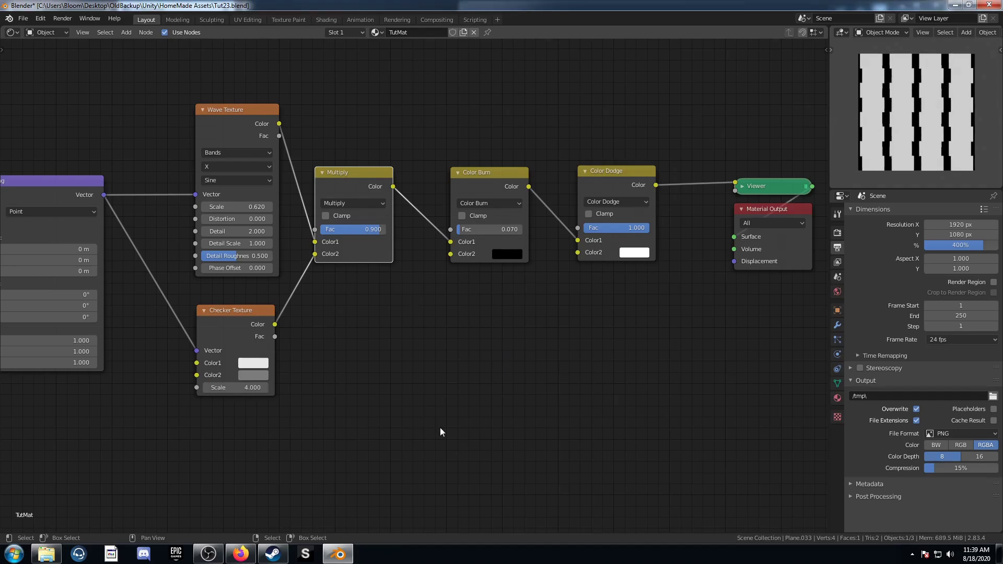
# Insert a ColorRamp on the link between the Checker Texture and the Multiply node.
pyautogui.hotkey('shift', 'a')
pyautogui.click(396, 399)
pyautogui.write('colorr')
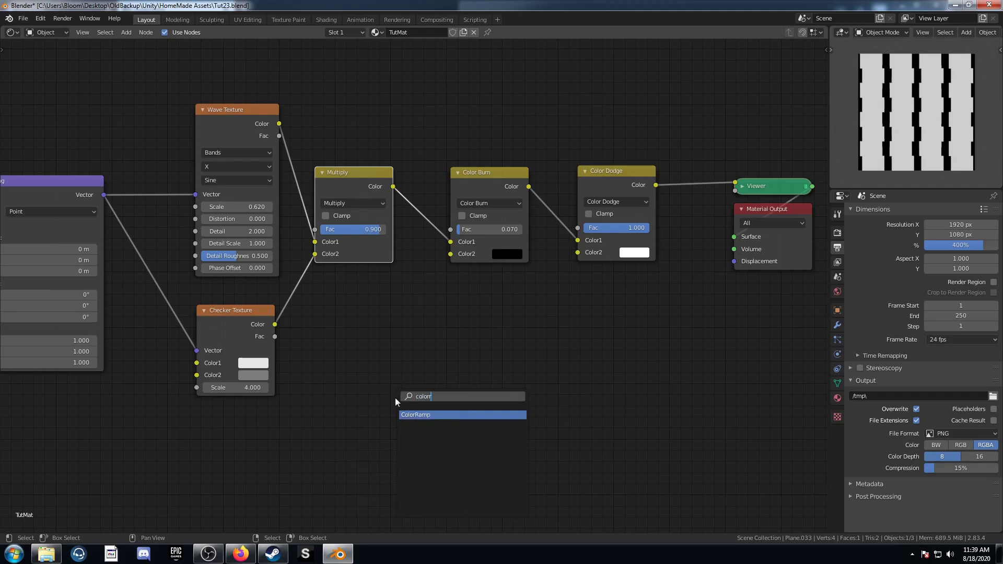
pyautogui.press('Return')
pyautogui.click(286, 267)
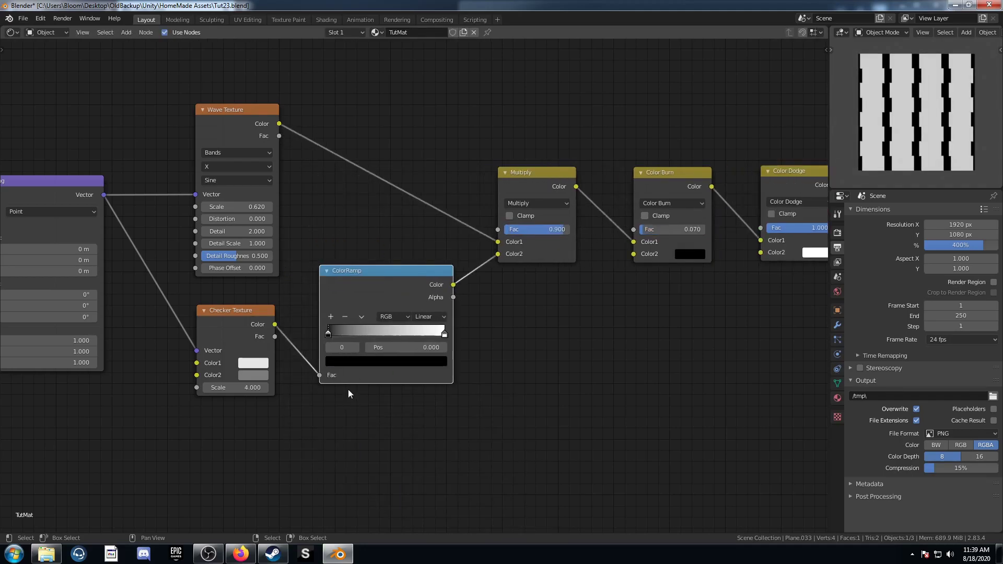
# Position the ColorRamp's black stop at 0.76 and its white stop at 0.26.
pyautogui.click(396, 348)
pyautogui.write('.76')
pyautogui.press('Return')
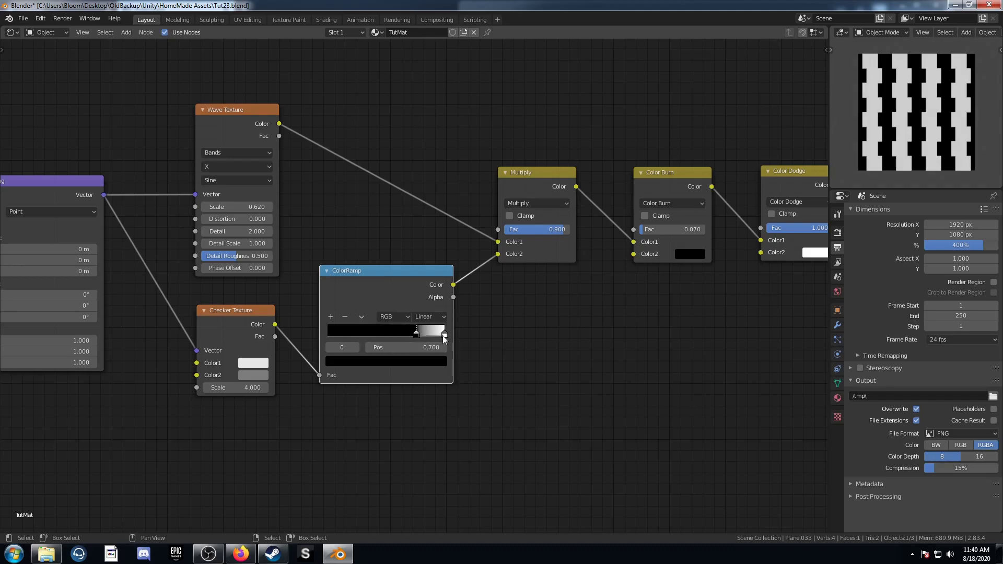
pyautogui.click(444, 334)
pyautogui.click(427, 347)
pyautogui.write('.')
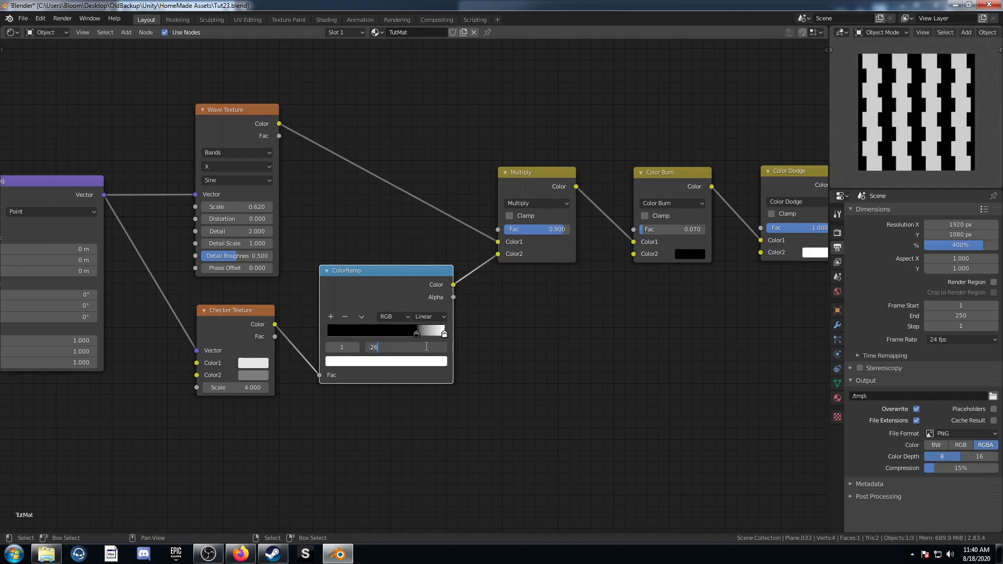
pyautogui.write('26')
pyautogui.press('Return')
pyautogui.click(416, 334)
pyautogui.moveTo(416, 333)
pyautogui.mouseDown()
pyautogui.moveTo(393, 332)
pyautogui.moveTo(458, 332)
pyautogui.moveTo(413, 335)
pyautogui.moveTo(440, 336)
pyautogui.moveTo(421, 336)
pyautogui.mouseUp()
pyautogui.hotkey('ctrl', 'z')
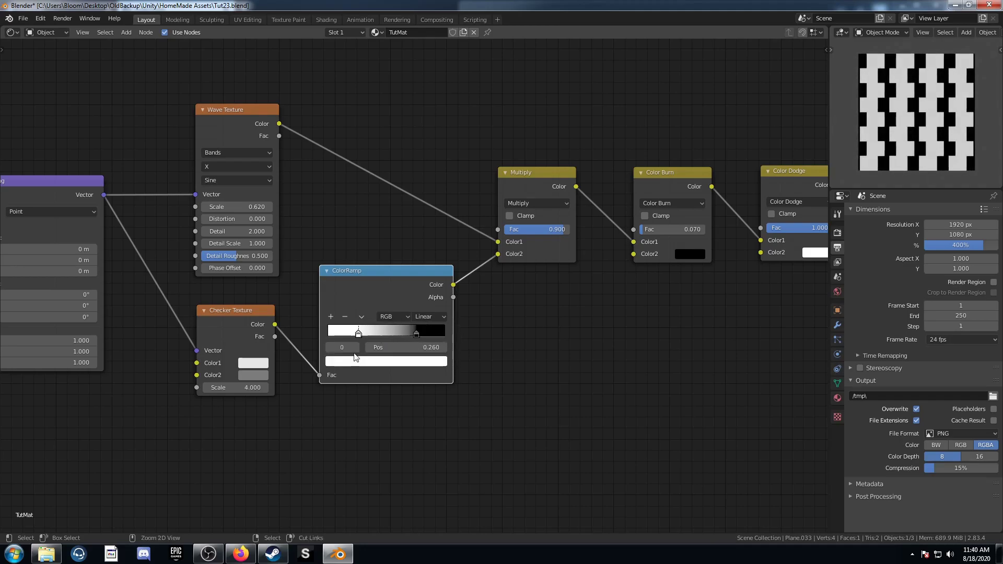
# Try to move the ColorRamp's white stop to the start of the ramp and undo the change.
pyautogui.moveTo(356, 334); pyautogui.dragTo(312, 332)
pyautogui.hotkey('ctrl', 'z')
pyautogui.scroll(-2, 558, 367)
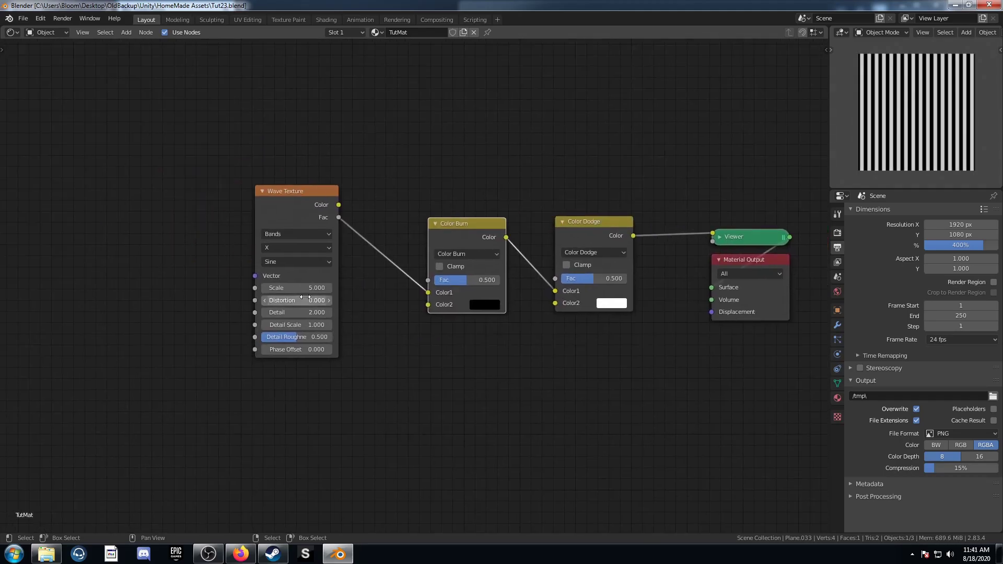
# Set the Wave Texture's Scale to 2.5.
pyautogui.doubleClick(297, 287)
pyautogui.write('2')
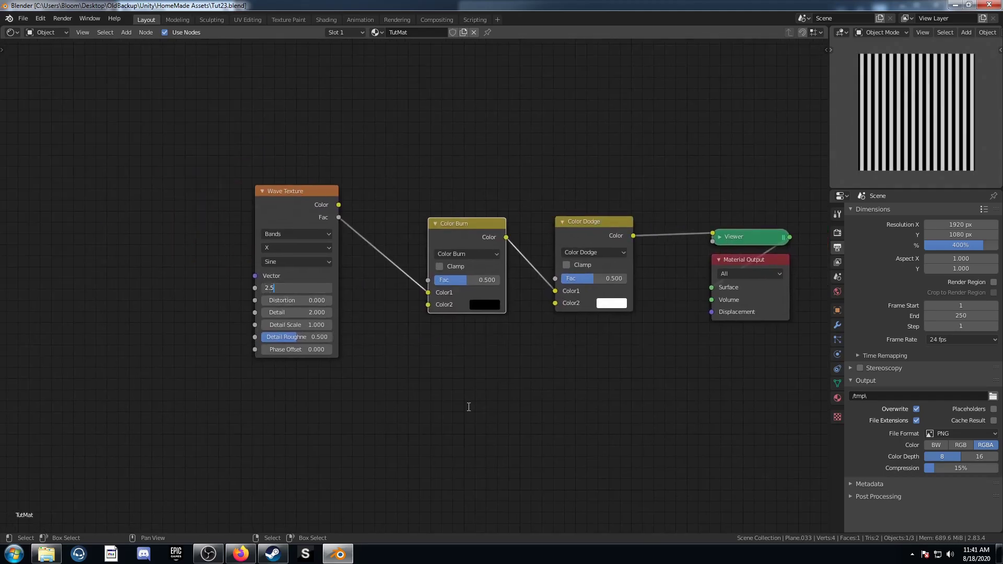
pyautogui.write('.5')
pyautogui.press('Return')
# Add Texture Coordinate and Mapping nodes ahead of the Wave Texture, feeding the Mapping node from the Object output.
pyautogui.click(278, 223)
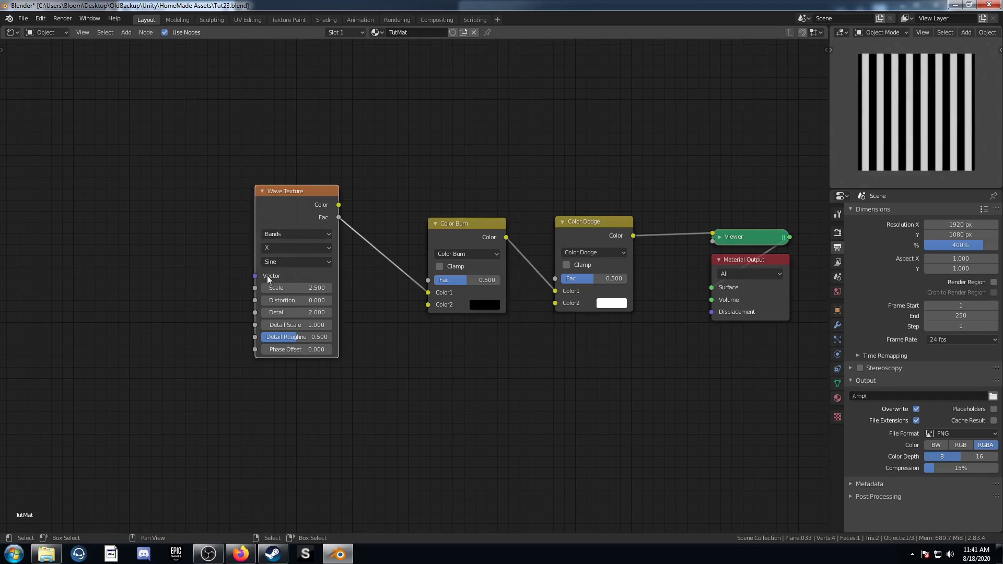
pyautogui.moveTo(199, 304); pyautogui.dragTo(345, 336, button='middle')
pyautogui.scroll(-4, 342, 337)
pyautogui.hotkey('ctrl', 't')
pyautogui.moveTo(257, 291); pyautogui.dragTo(289, 279)
# Move the Texture Coordinate and Mapping nodes away from the Wave Texture to make room between them.
pyautogui.moveTo(197, 210); pyautogui.dragTo(365, 415)
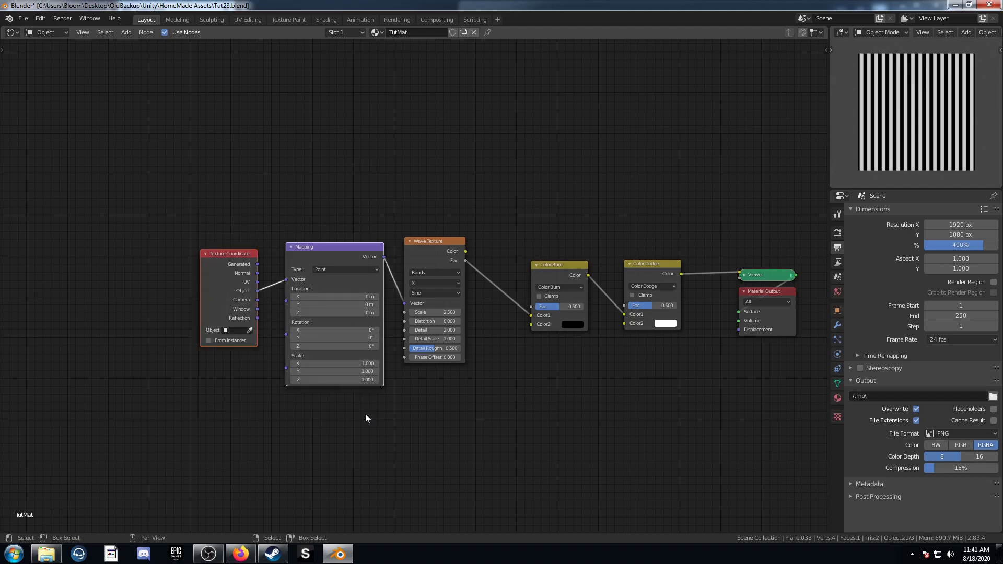
pyautogui.press('g')
pyautogui.click(200, 424)
pyautogui.moveTo(324, 376); pyautogui.dragTo(324, 335, button='middle')
# Raise the Wave Texture and place a duplicate below it that keeps the same Mapping vector link.
pyautogui.click(408, 211)
pyautogui.press('g')
pyautogui.click(432, 186)
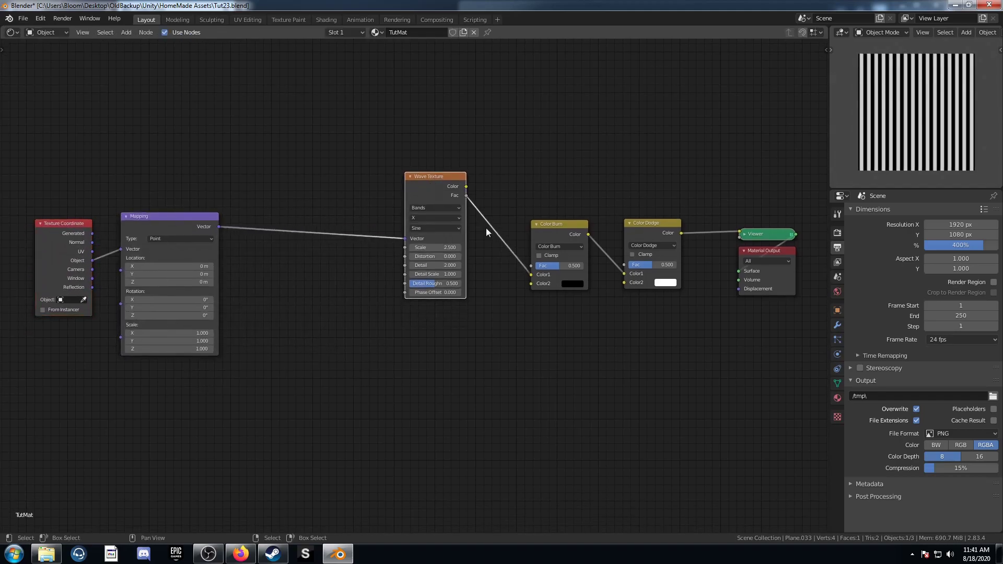
pyautogui.hotkey('shift', 'd')
pyautogui.click(458, 359)
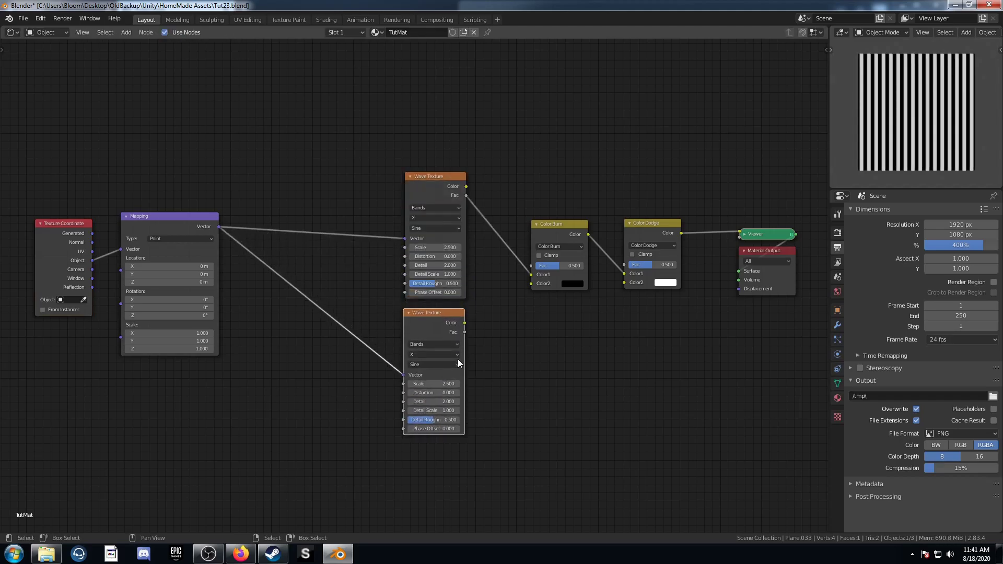
# Insert a Gradient Texture on the link from the Mapping node to each of the two Wave Textures.
pyautogui.scroll(3, 457, 360)
pyautogui.moveTo(445, 333); pyautogui.dragTo(452, 277, button='middle')
pyautogui.moveTo(354, 275); pyautogui.dragTo(388, 315, button='middle')
pyautogui.hotkey('shift', 'a')
pyautogui.click(353, 236)
pyautogui.write('gra')
pyautogui.press('Return')
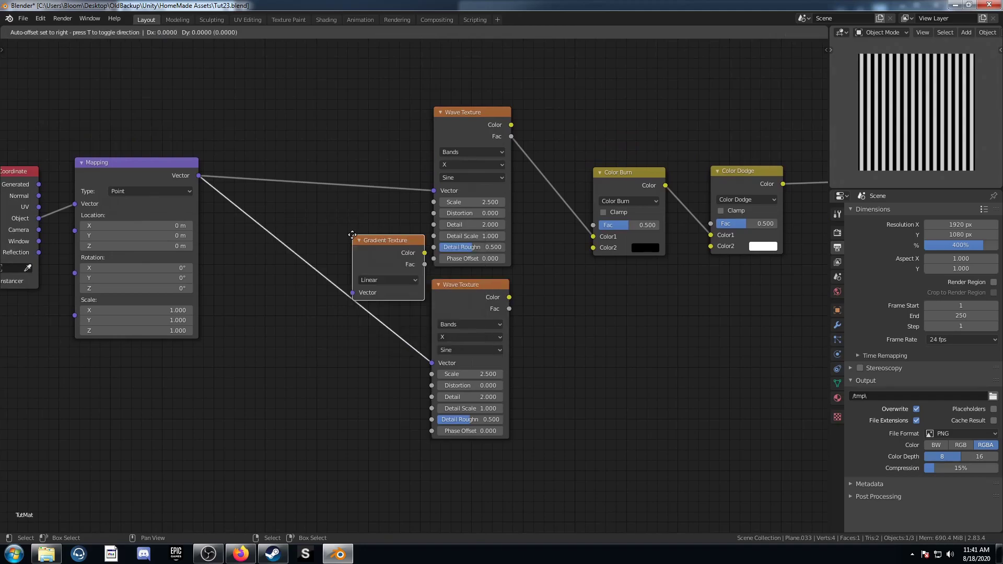
pyautogui.click(319, 149)
pyautogui.click(324, 260)
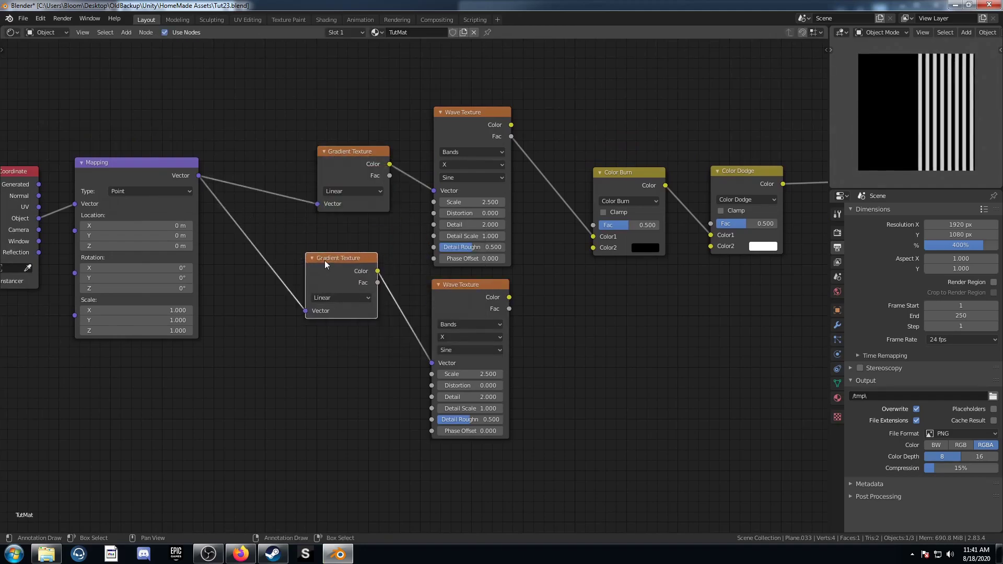
# Set the upper Gradient Texture's type to Radial and the lower one's to Spherical.
pyautogui.scroll(4, 362, 320)
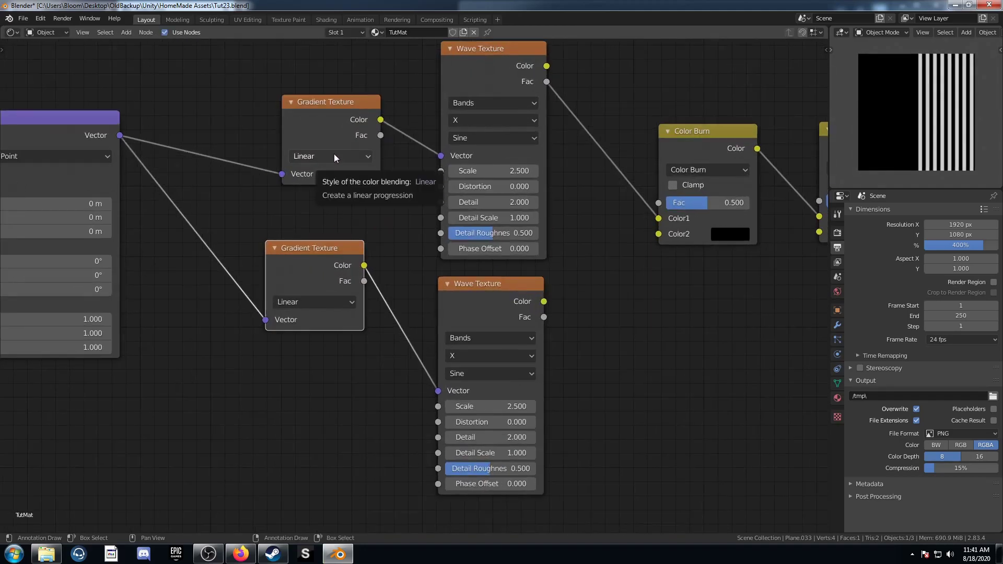
pyautogui.click(334, 154)
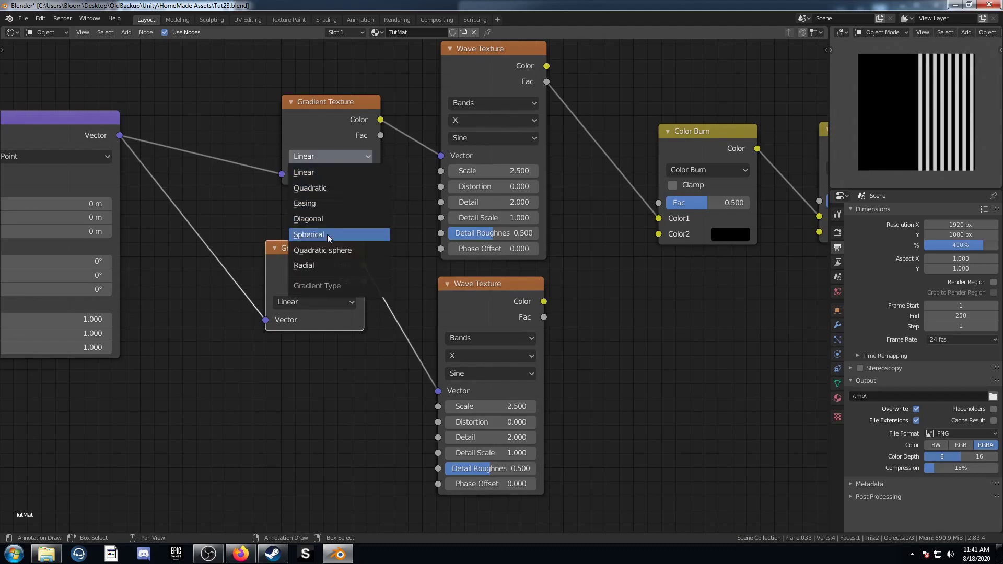
pyautogui.click(319, 268)
pyautogui.click(311, 307)
pyautogui.click(325, 366)
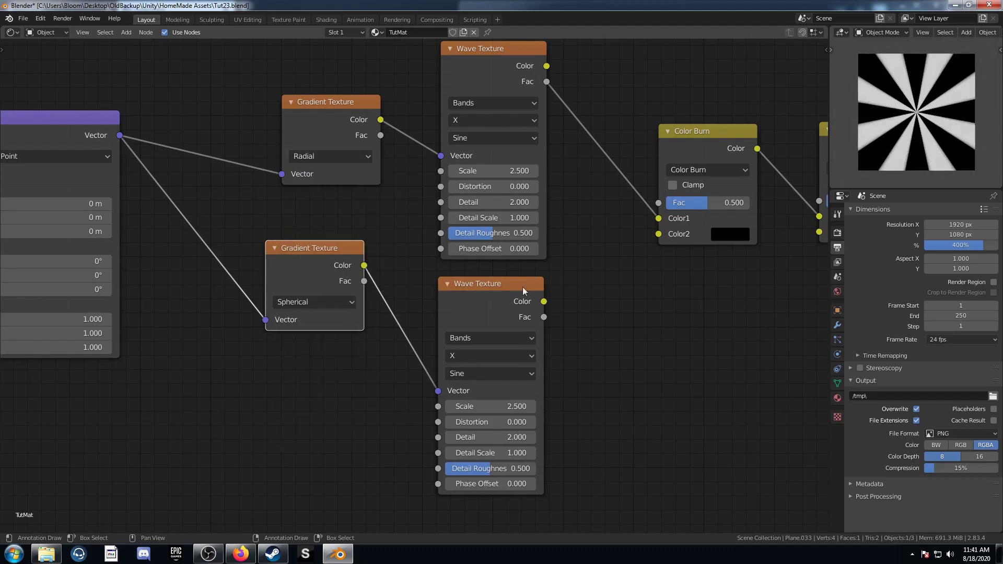
# Combine the Color outputs of the two Wave Textures in a new Mix node.
pyautogui.moveTo(604, 268); pyautogui.dragTo(564, 282, button='middle')
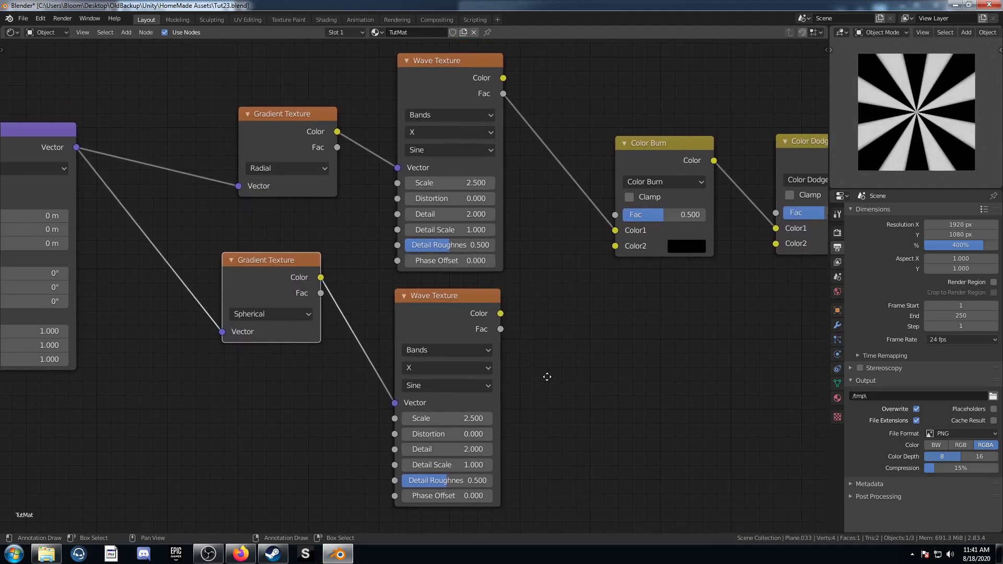
pyautogui.moveTo(544, 376); pyautogui.dragTo(534, 381, button='middle')
pyautogui.keyDown('ctrl'); pyautogui.keyDown('shift'); pyautogui.moveTo(448, 339); pyautogui.dragTo(437, 129, button='right'); pyautogui.keyUp('shift'); pyautogui.keyUp('ctrl')
# Move Color Burn and Color Dodge away from the Mix node and feed the Mix output into Color Burn's Color1.
pyautogui.moveTo(640, 307); pyautogui.dragTo(460, 331, button='middle')
pyautogui.scroll(-2, 460, 332)
pyautogui.moveTo(464, 130); pyautogui.dragTo(782, 315)
pyautogui.press('g')
pyautogui.click(509, 414)
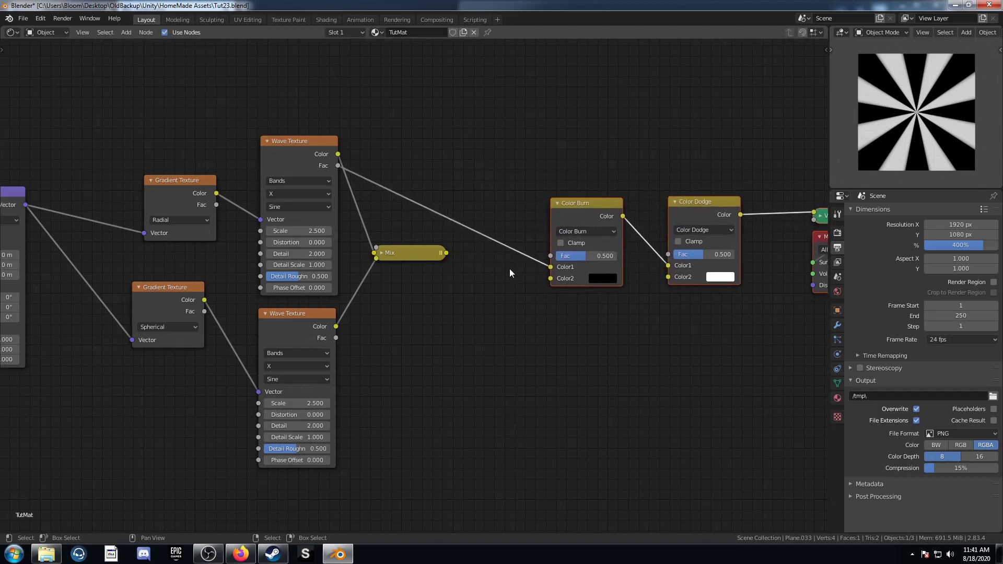
pyautogui.moveTo(550, 267); pyautogui.dragTo(516, 306)
pyautogui.moveTo(447, 254); pyautogui.dragTo(550, 267)
# Expand the Mix node and set its Fac to 0.57.
pyautogui.scroll(2, 418, 292)
pyautogui.click(370, 239)
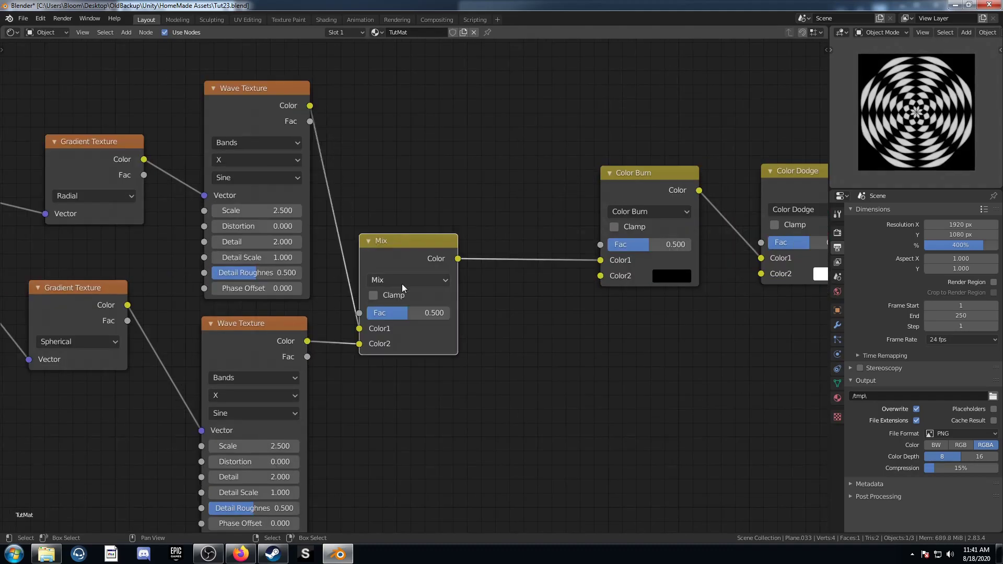
pyautogui.click(417, 309)
pyautogui.write('.57')
pyautogui.press('Return')
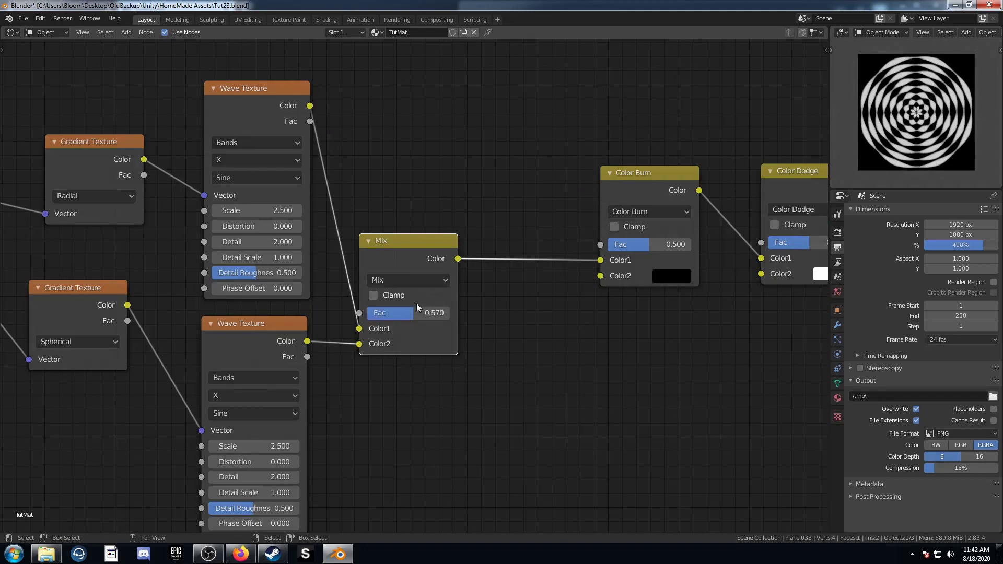
pyautogui.scroll(-1, 360, 431)
pyautogui.moveTo(359, 431); pyautogui.dragTo(468, 401, button='middle')
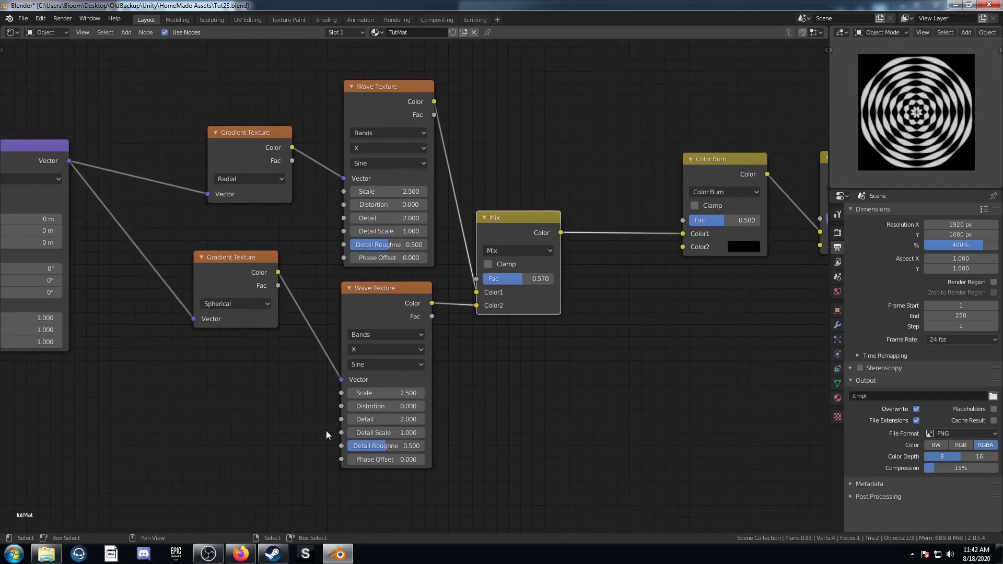
# Set the Scale of the lower Wave Texture, fed by the Spherical gradient, to 2.
pyautogui.moveTo(277, 435); pyautogui.dragTo(328, 418, button='middle')
pyautogui.click(438, 375)
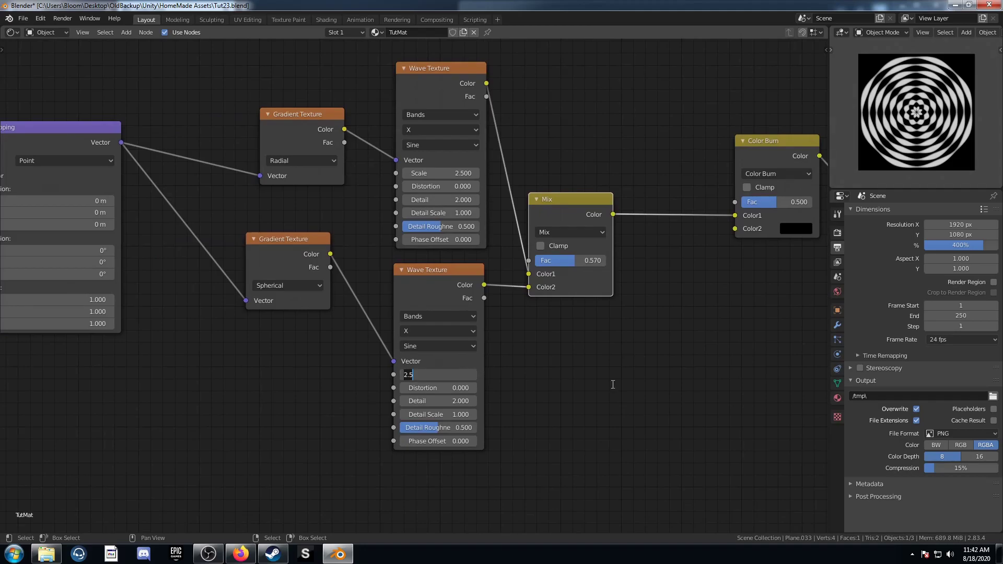
pyautogui.write('2')
pyautogui.press('Return')
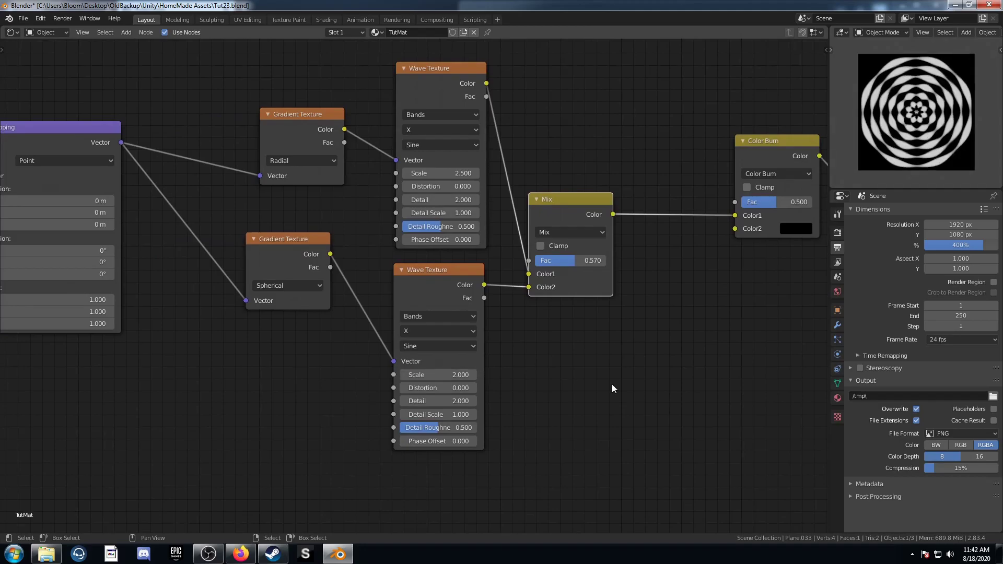
# Move the Texture Coordinate node farther away from the Mapping node to make room between them.
pyautogui.scroll(-5, 174, 429)
pyautogui.moveTo(118, 369); pyautogui.dragTo(234, 403, button='middle')
pyautogui.moveTo(130, 171); pyautogui.dragTo(224, 335)
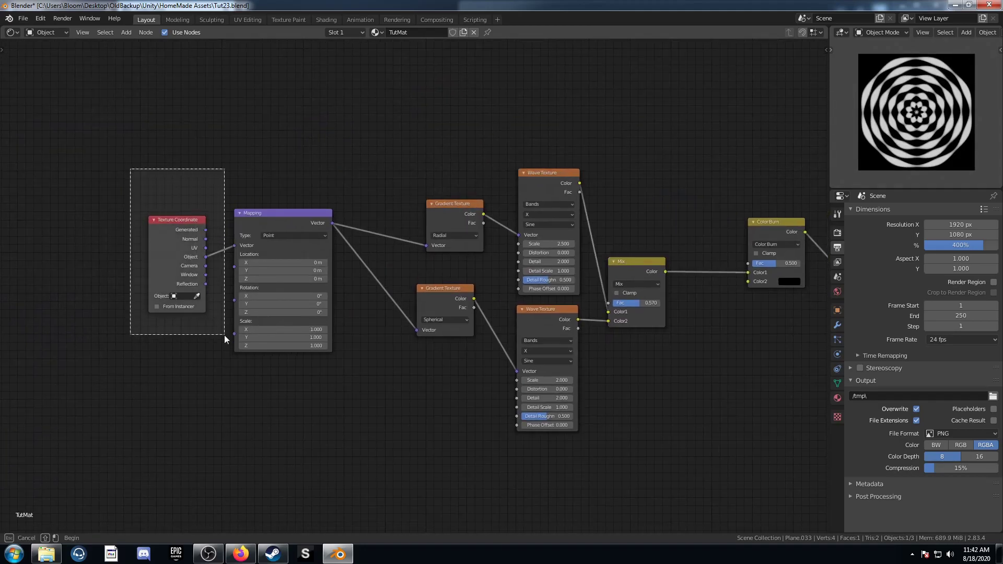
pyautogui.press('g')
pyautogui.click(98, 359)
# Insert a Noise Texture node on the link between the Texture Coordinate and Mapping nodes.
pyautogui.moveTo(103, 352); pyautogui.dragTo(261, 333, button='middle')
pyautogui.scroll(2, 237, 336)
pyautogui.hotkey('shift', 'a')
pyautogui.click(262, 334)
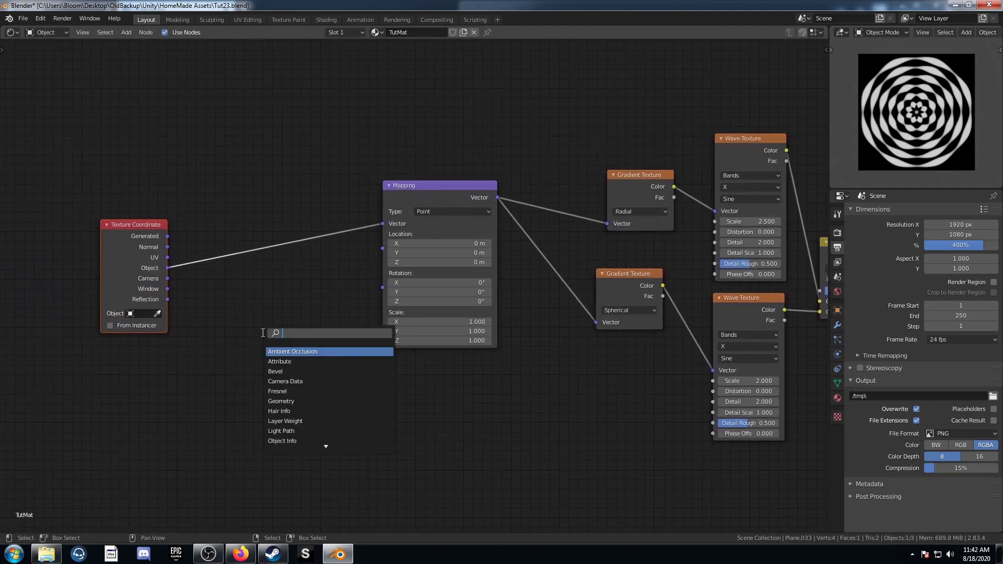
pyautogui.write('noise')
pyautogui.press('Return')
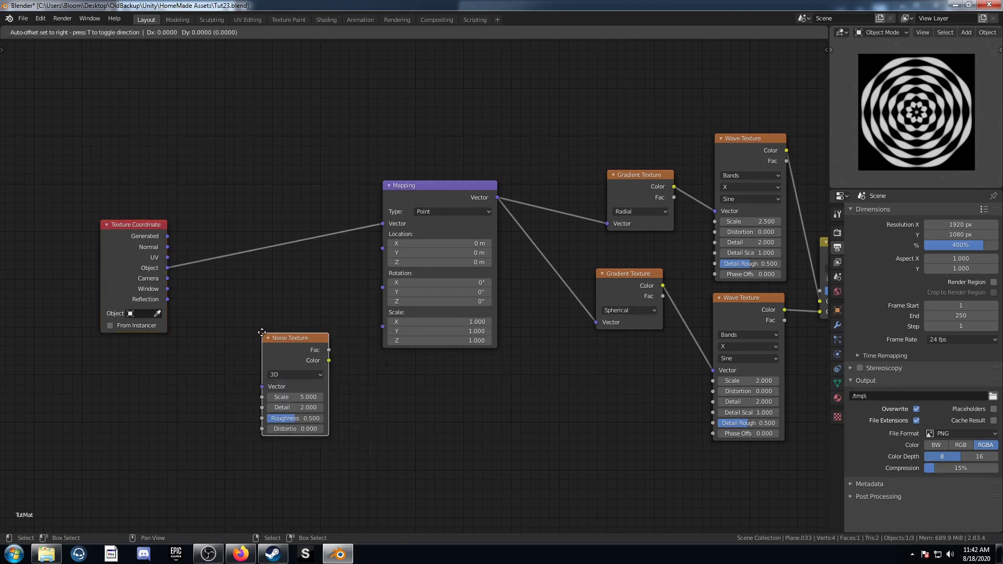
pyautogui.click(172, 204)
# Insert a MixRGB node between the Noise Texture and Mapping, and connect the Texture Coordinate's Object output to its Color2.
pyautogui.hotkey('shift', 'a')
pyautogui.click(294, 316)
pyautogui.write('mixr')
pyautogui.press('Return')
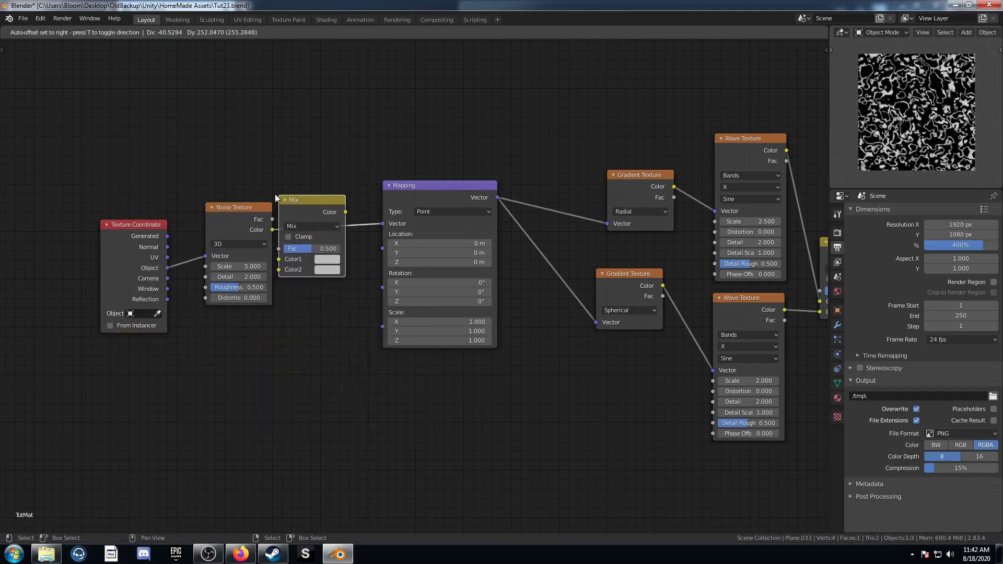
pyautogui.click(274, 194)
pyautogui.moveTo(239, 212); pyautogui.dragTo(236, 141)
pyautogui.moveTo(167, 268); pyautogui.dragTo(310, 269)
# Duplicate the new Mix node and insert the copy between the original Mix node and Mapping.
pyautogui.moveTo(315, 368); pyautogui.dragTo(237, 442, button='middle')
pyautogui.scroll(-3, 240, 349)
pyautogui.moveTo(291, 155); pyautogui.dragTo(306, 187, button='middle')
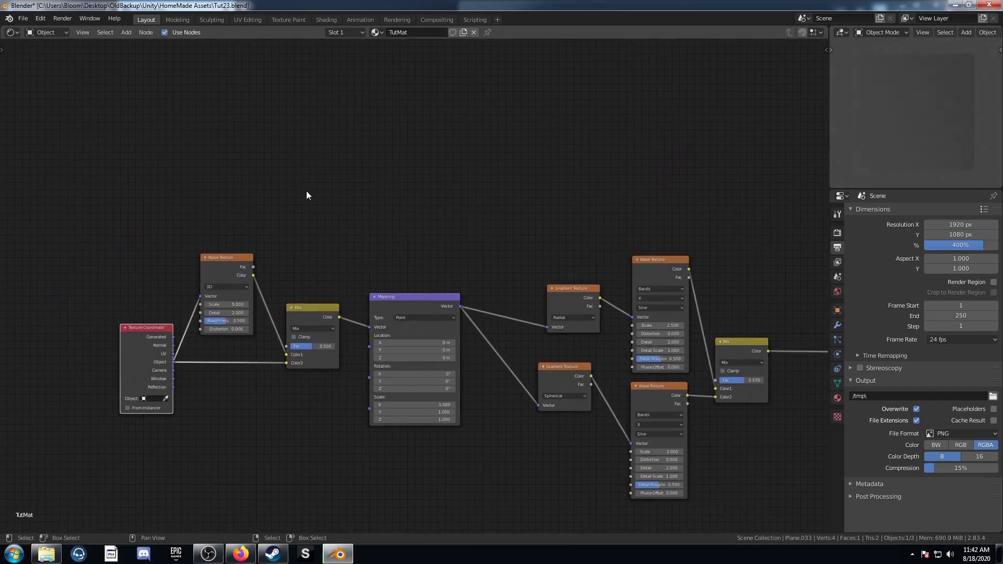
pyautogui.click(317, 329)
pyautogui.click(312, 313)
pyautogui.hotkey('shift', 'd')
pyautogui.click(385, 306)
# Add a Value node above the Noise Texture.
pyautogui.moveTo(337, 376); pyautogui.dragTo(250, 372, button='middle')
pyautogui.hotkey('shift', 'a')
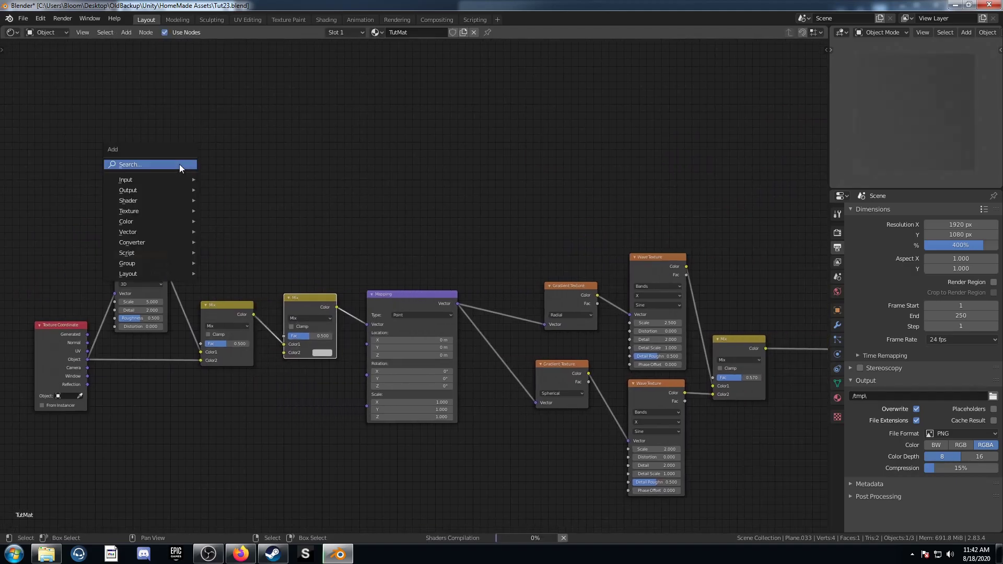
pyautogui.click(180, 165)
pyautogui.write('va')
pyautogui.press('Return')
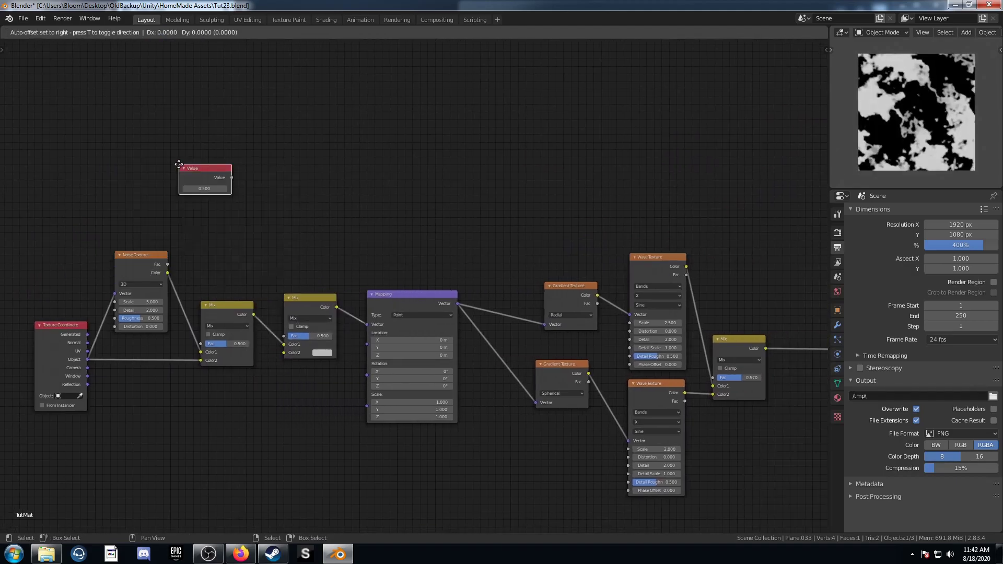
pyautogui.click(164, 181)
# Add a Math node beside the Value node and connect the Value output to its second input.
pyautogui.hotkey('shift', 'a')
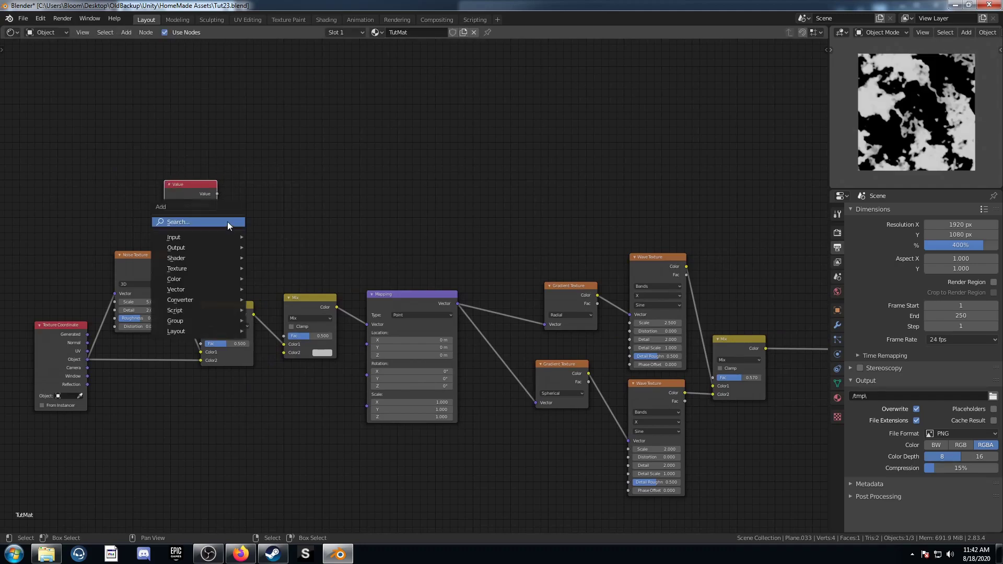
pyautogui.click(227, 222)
pyautogui.write('math')
pyautogui.press('Return')
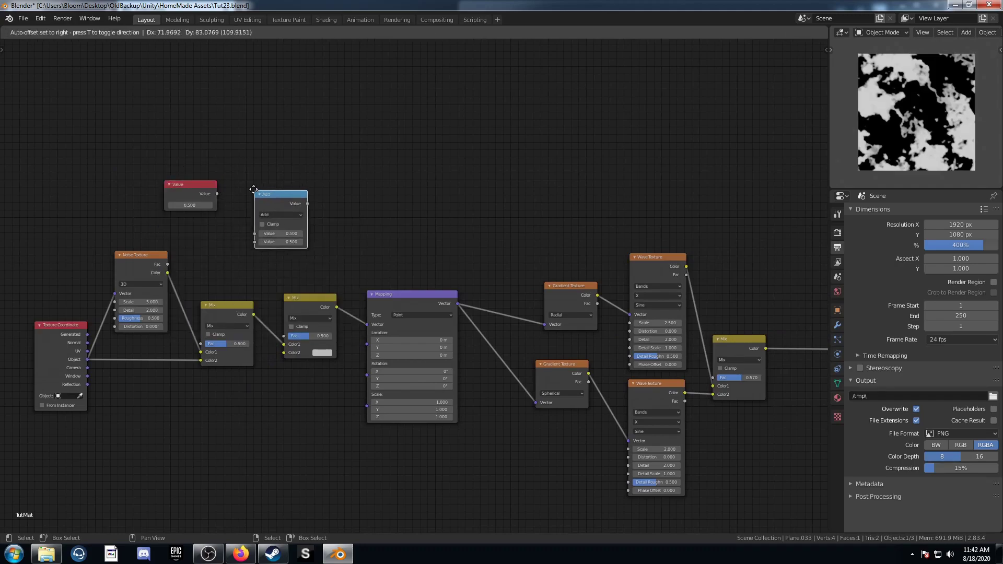
pyautogui.click(240, 153)
pyautogui.moveTo(217, 192); pyautogui.dragTo(243, 208)
# Set the Math node's first value to 1 and its operation to Subtract.
pyautogui.click(270, 198)
pyautogui.press('Return')
pyautogui.scroll(6, 264, 196)
pyautogui.moveTo(244, 197); pyautogui.dragTo(431, 244, button='middle')
pyautogui.click(383, 163)
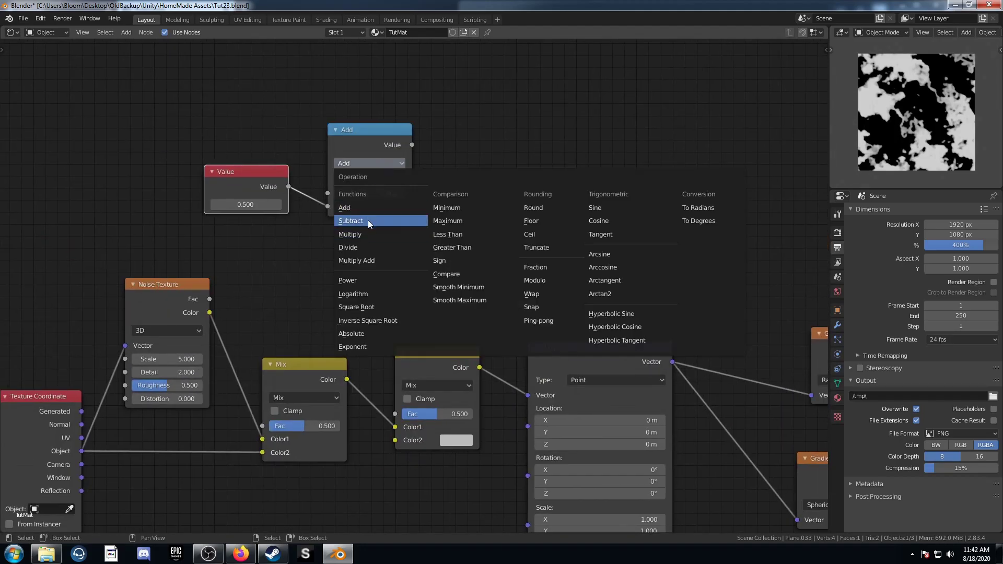
pyautogui.click(368, 221)
# Connect the Value node to the first Mix node's Fac and the Subtract node's output to the second Mix node's Fac.
pyautogui.moveTo(396, 284); pyautogui.dragTo(387, 270, button='middle')
pyautogui.moveTo(280, 173); pyautogui.dragTo(253, 413)
pyautogui.moveTo(249, 158); pyautogui.dragTo(188, 140)
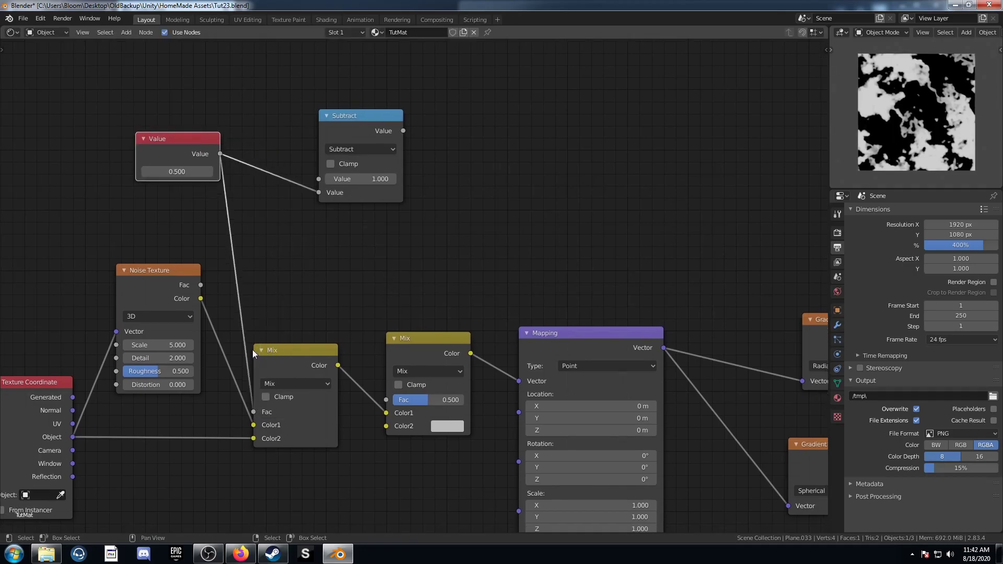
pyautogui.moveTo(296, 355); pyautogui.dragTo(300, 350)
pyautogui.moveTo(402, 131); pyautogui.dragTo(386, 401)
pyautogui.moveTo(349, 126); pyautogui.dragTo(319, 117)
# Set the Value node to 0.4 and the Noise Texture's Scale to 0.5.
pyautogui.click(170, 172)
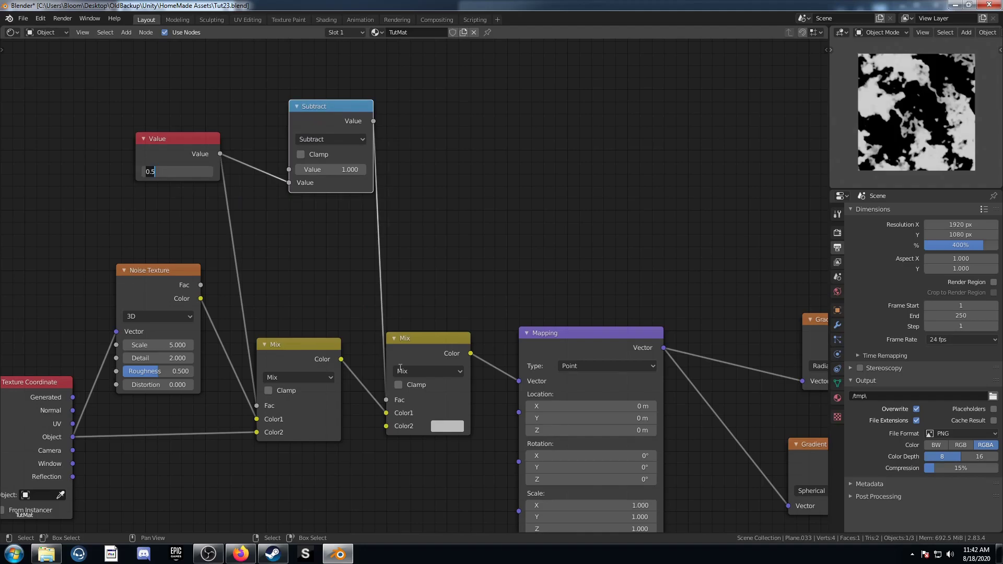
pyautogui.write('.4')
pyautogui.press('Return')
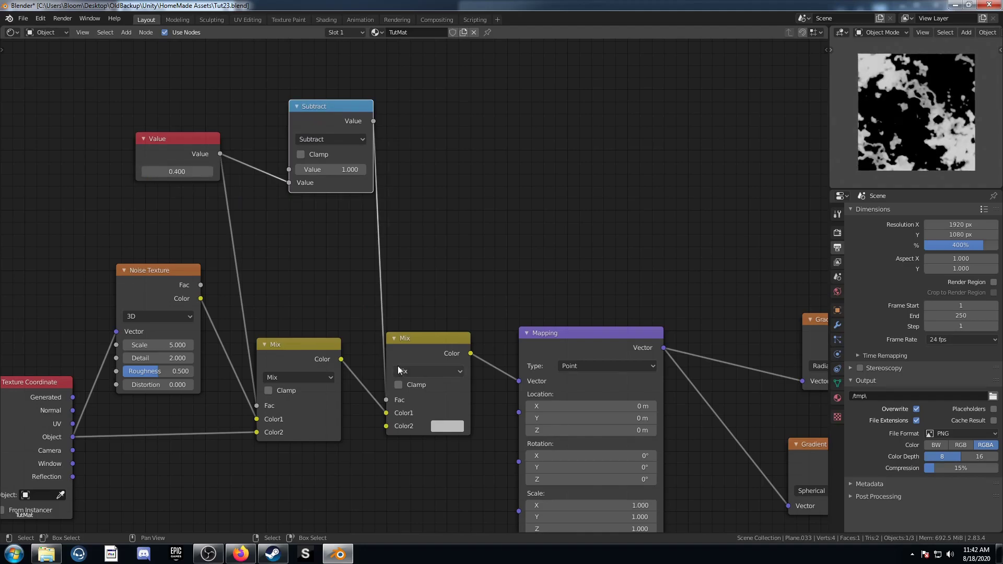
pyautogui.click(163, 347)
pyautogui.write('.5')
pyautogui.press('Return')
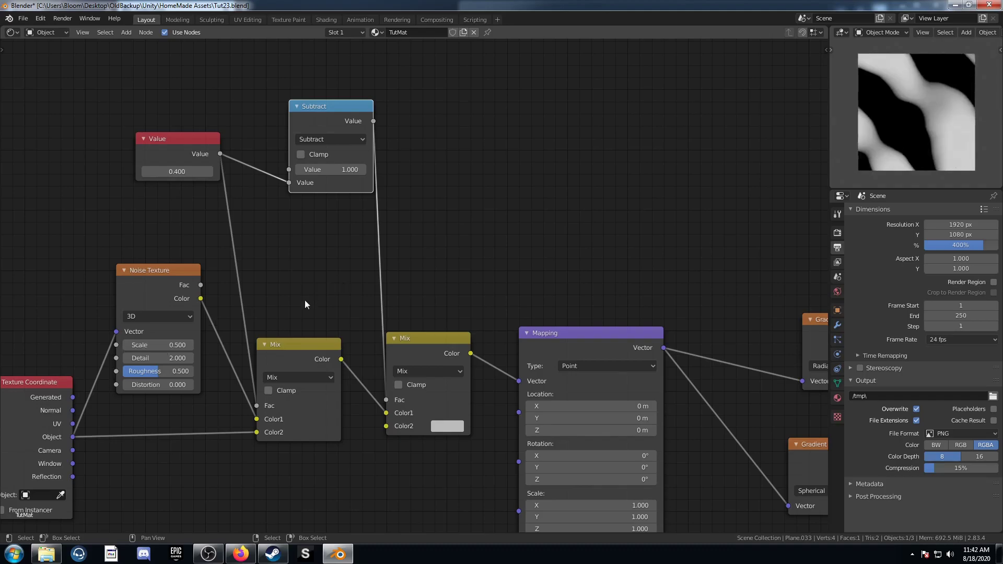
# Change the blending mode of the Mix node directly before Mapping to Subtract.
pyautogui.scroll(-4, 312, 294)
pyautogui.moveTo(290, 472); pyautogui.dragTo(214, 427, button='middle')
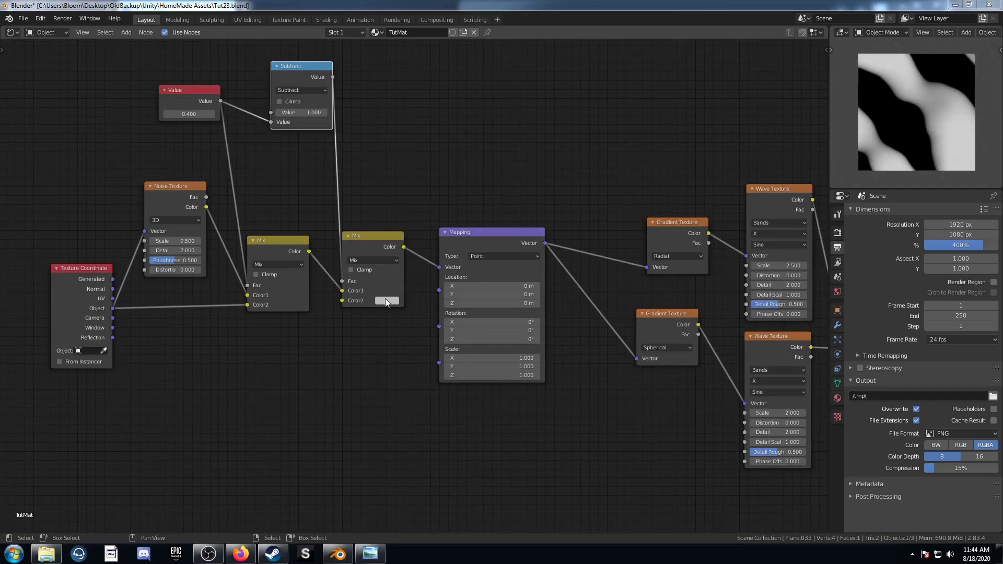
pyautogui.click(372, 260)
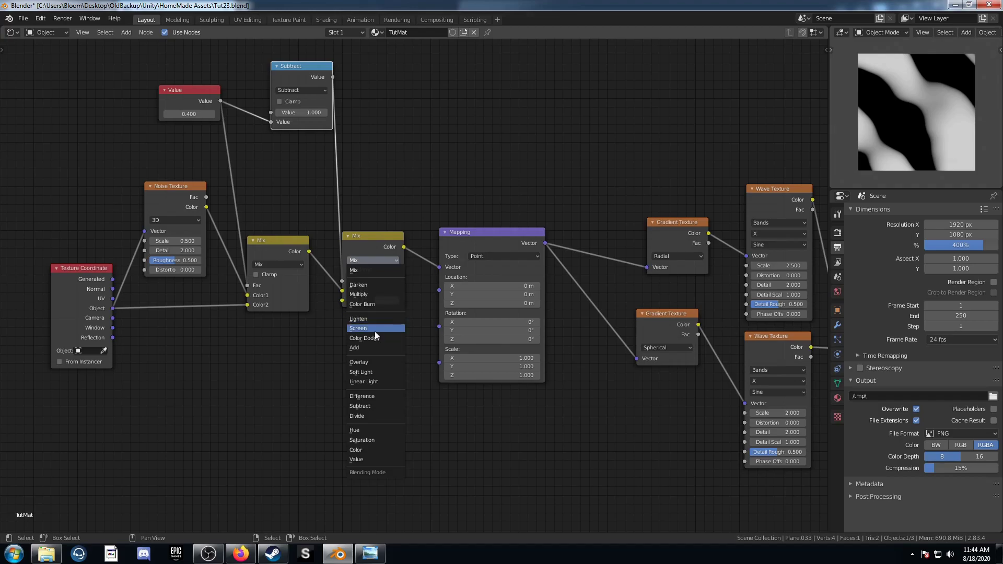
pyautogui.click(374, 406)
# Raise the Color Dodge node's Fac to 1.
pyautogui.scroll(-4, 479, 403)
pyautogui.moveTo(665, 356); pyautogui.dragTo(341, 311, button='middle')
pyautogui.moveTo(615, 300); pyautogui.dragTo(523, 300, button='middle')
pyautogui.scroll(2, 524, 303)
pyautogui.moveTo(564, 227); pyautogui.dragTo(595, 228)
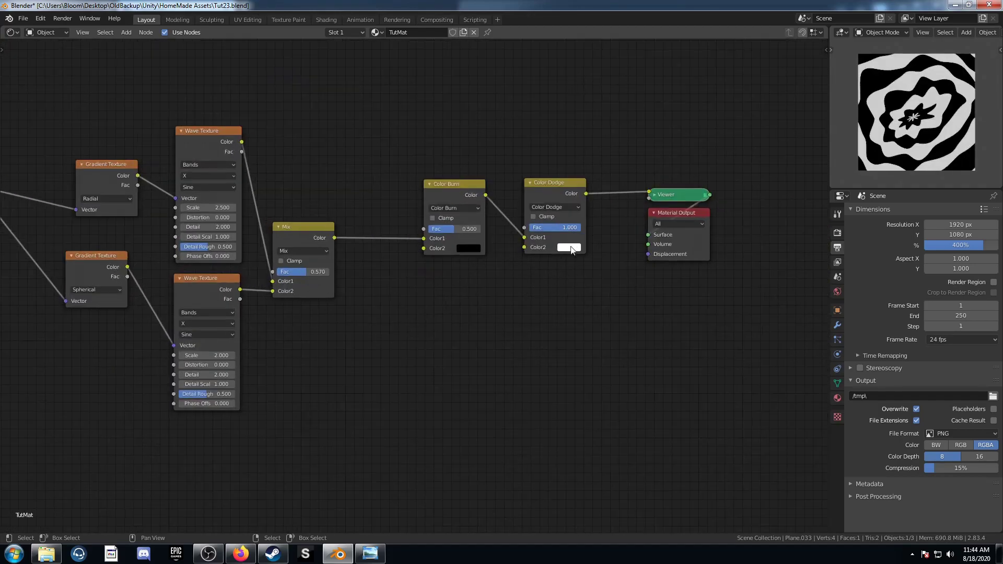
pyautogui.scroll(-4, 355, 370)
pyautogui.moveTo(309, 375); pyautogui.dragTo(510, 370, button='middle')
pyautogui.scroll(-3, 489, 363)
pyautogui.scroll(1, 511, 375)
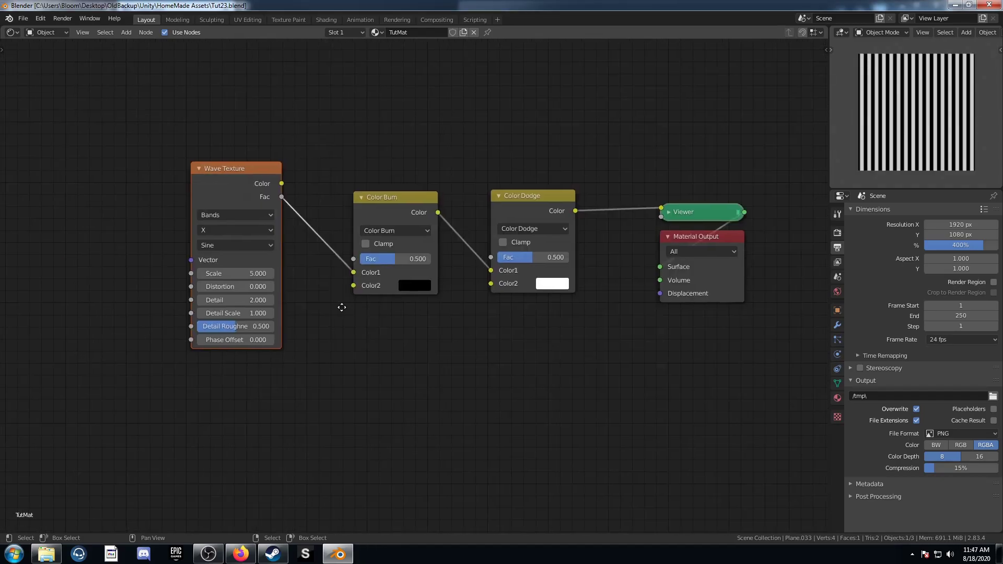
# Select the Wave Texture node and set its Scale to 2.5.
pyautogui.moveTo(340, 306); pyautogui.dragTo(348, 313, button='middle')
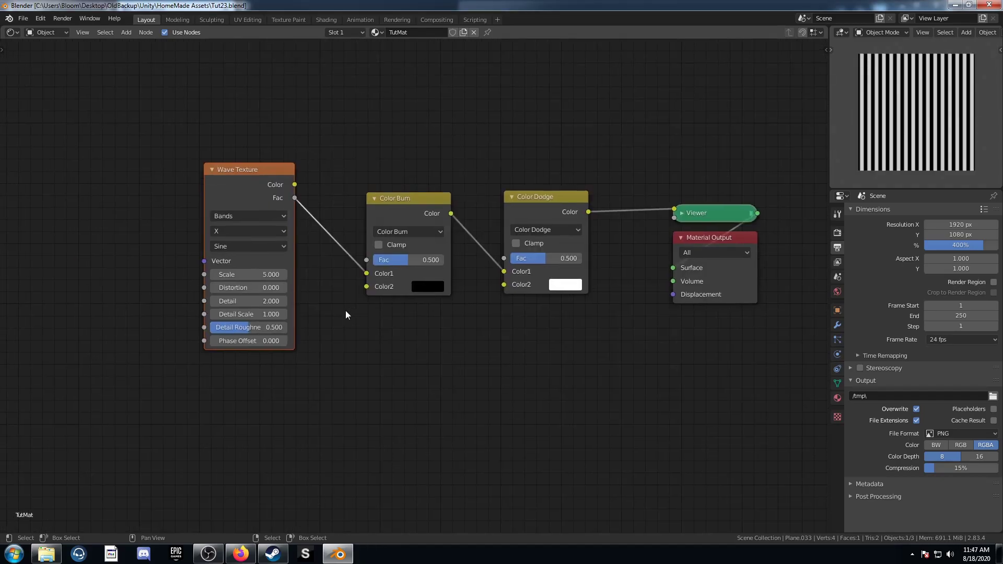
pyautogui.click(259, 184)
pyautogui.scroll(-1, 292, 251)
pyautogui.moveTo(292, 251); pyautogui.dragTo(362, 263, button='middle')
pyautogui.click(335, 285)
pyautogui.write('2.5')
pyautogui.press('Return')
# Add Texture Coordinate and Mapping nodes to the Wave Texture, using Object coordinates, and space them away from it.
pyautogui.hotkey('ctrl', 't')
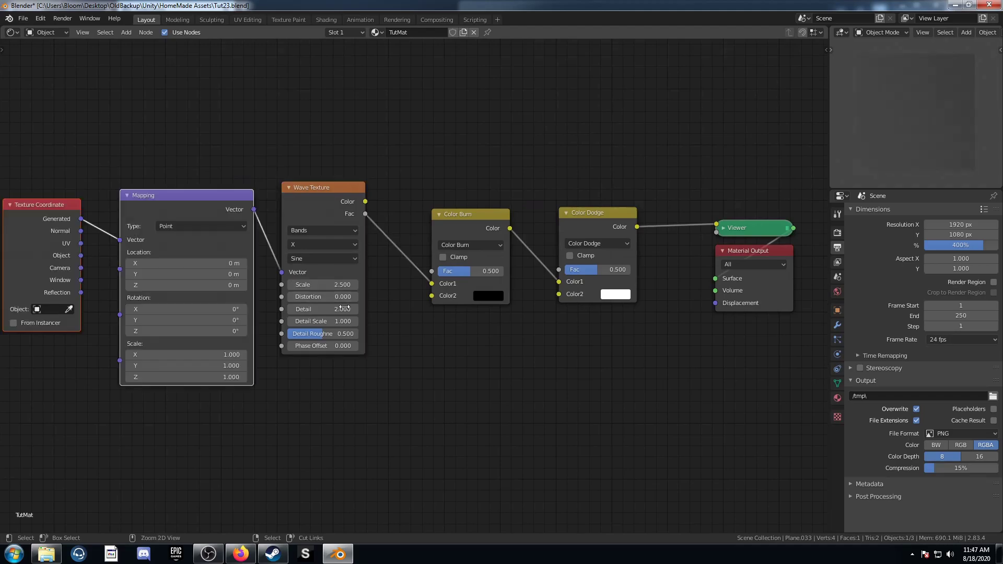
pyautogui.moveTo(343, 308); pyautogui.dragTo(424, 310, button='middle')
pyautogui.moveTo(202, 224); pyautogui.dragTo(69, 208)
pyautogui.scroll(-3, 150, 187)
# Move the Wave Texture up and place a duplicate below it that is also fed by the Mapping node.
pyautogui.moveTo(427, 184); pyautogui.dragTo(424, 115)
pyautogui.hotkey('shift', 'd')
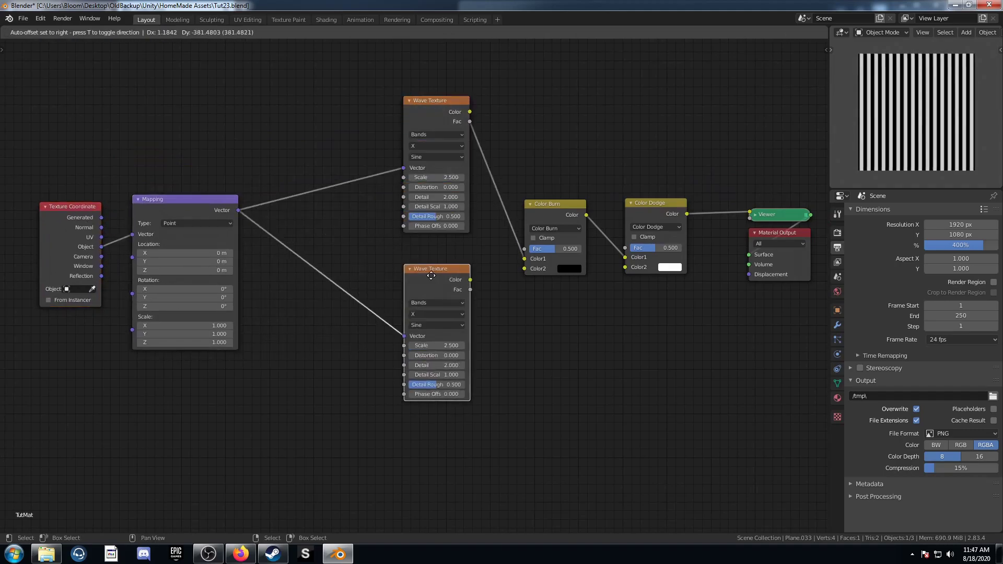
pyautogui.click(429, 278)
pyautogui.scroll(2, 428, 278)
pyautogui.moveTo(420, 323); pyautogui.dragTo(459, 281, button='middle')
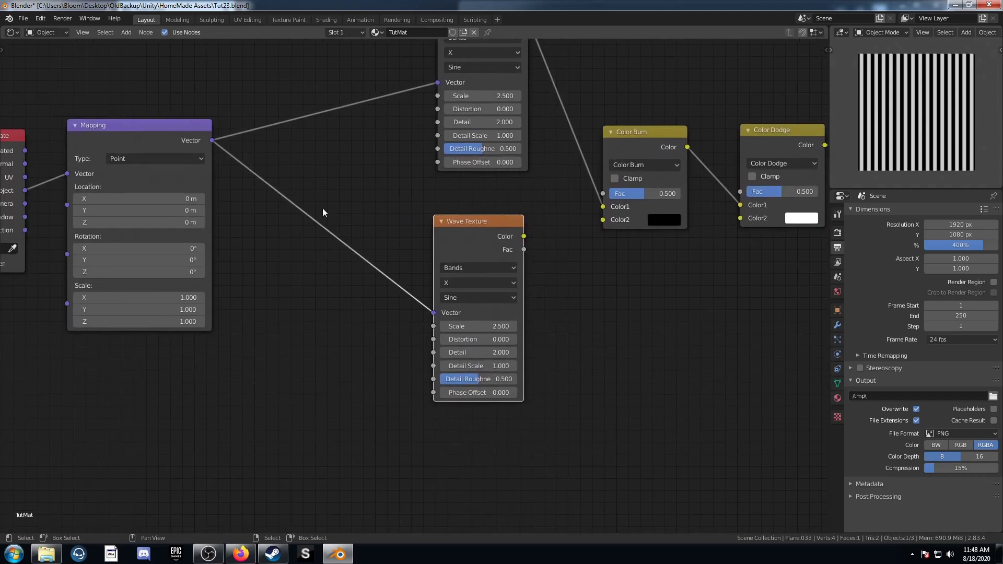
# Insert a Gradient Texture between Mapping and the upper Wave Texture, and duplicate it in front of the lower Wave Texture.
pyautogui.moveTo(297, 315); pyautogui.dragTo(305, 313, button='middle')
pyautogui.hotkey('shift', 'a')
pyautogui.click(305, 312)
pyautogui.write('gra')
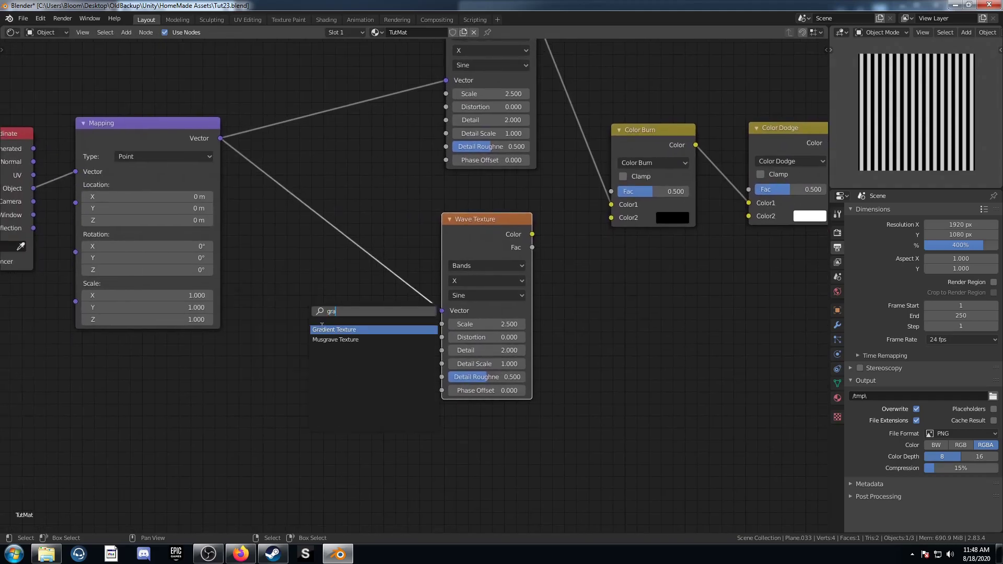
pyautogui.click(322, 329)
pyautogui.click(338, 93)
pyautogui.hotkey('shift', 'd')
pyautogui.click(326, 202)
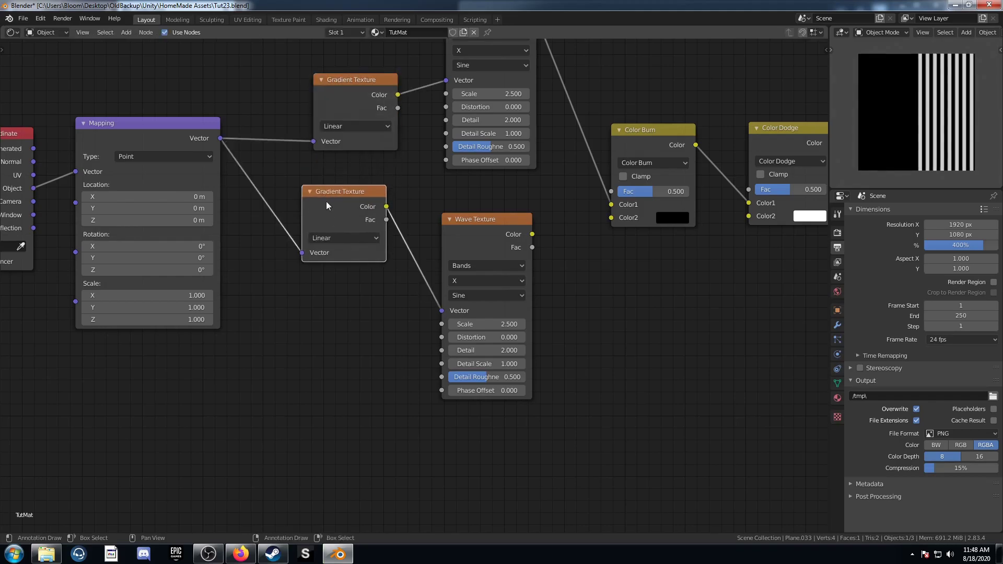
# Set the upper Gradient Texture to Radial and the lower one to Spherical.
pyautogui.moveTo(359, 281); pyautogui.dragTo(321, 333, button='middle')
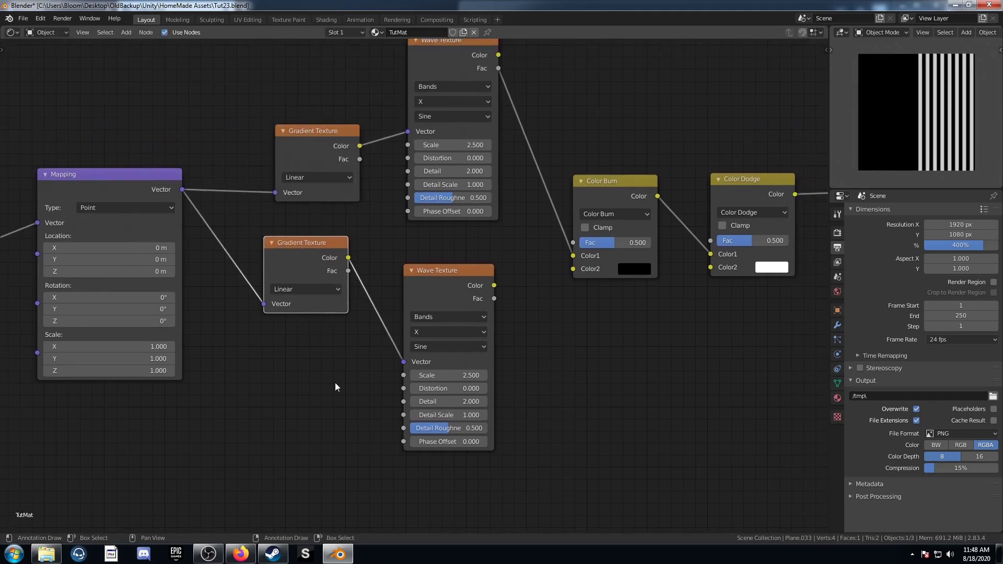
pyautogui.click(311, 179)
pyautogui.click(319, 271)
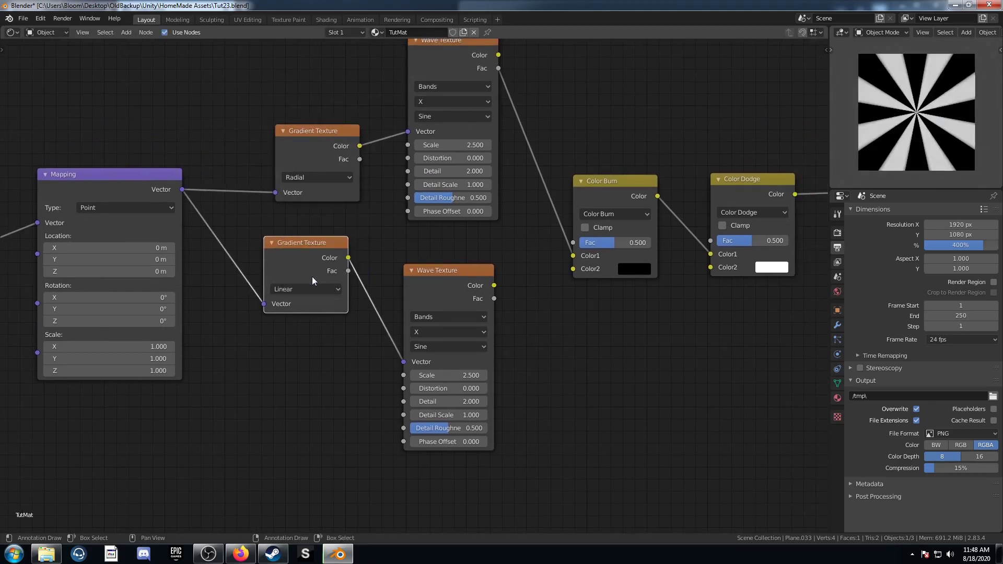
pyautogui.click(305, 287)
pyautogui.click(309, 355)
# Combine both Wave Textures' Color outputs in a new Mix node and move the Color Burn and Color Dodge nodes farther along.
pyautogui.moveTo(521, 300); pyautogui.dragTo(495, 303, button='middle')
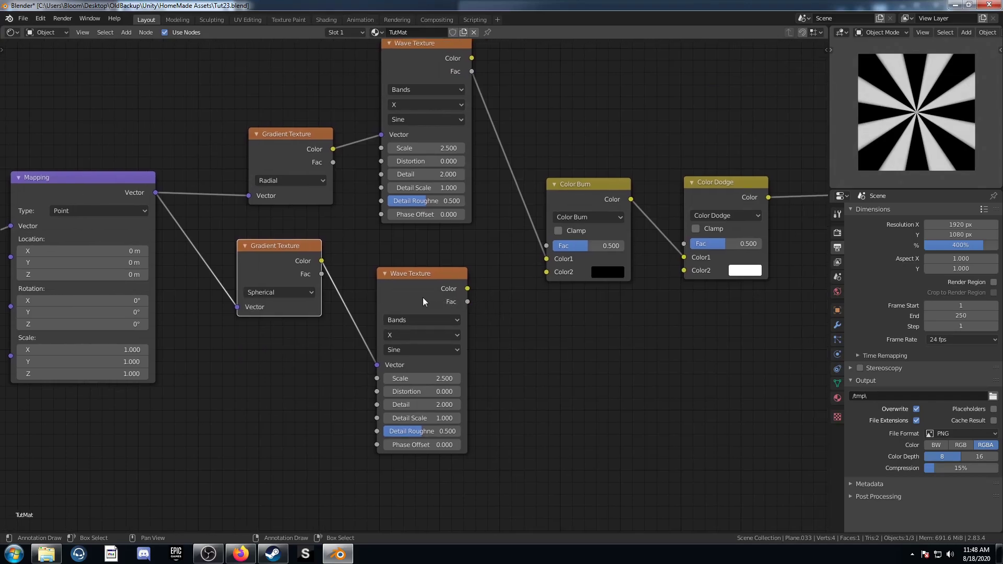
pyautogui.moveTo(431, 60)
pyautogui.keyDown('ctrl'); pyautogui.keyDown('shift'); pyautogui.mouseDown(button='right')
pyautogui.moveTo(419, 138)
pyautogui.moveTo(424, 305)
pyautogui.mouseUp(button='right'); pyautogui.keyUp('shift'); pyautogui.keyUp('ctrl')
pyautogui.moveTo(582, 346)
pyautogui.mouseDown()
pyautogui.moveTo(726, 168)
pyautogui.moveTo(755, 147)
pyautogui.mouseUp()
pyautogui.press('g')
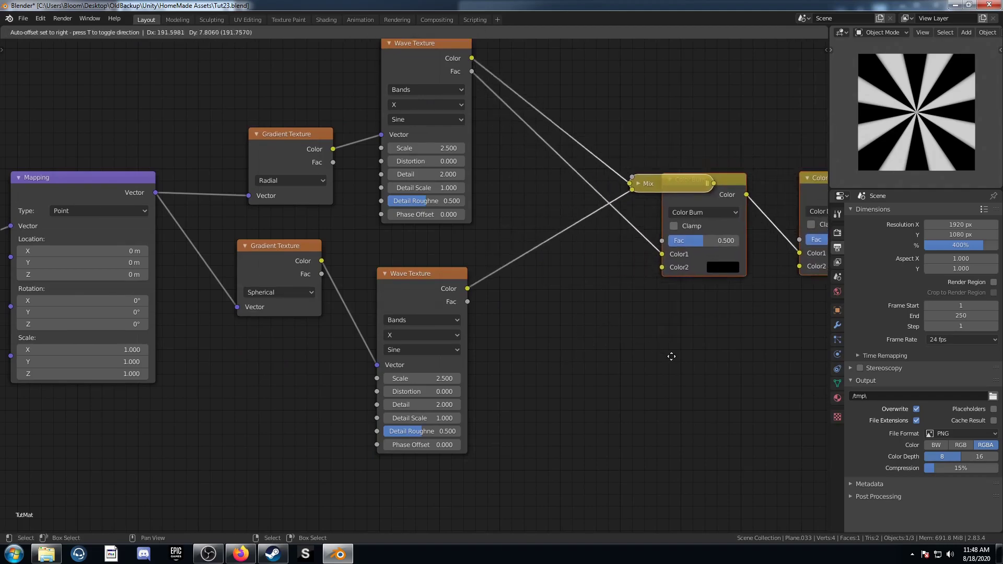
pyautogui.rightClick(558, 262)
# Connect the Mix node's Color output to Color Burn's Color1 and expand the Mix node.
pyautogui.moveTo(623, 227); pyautogui.dragTo(511, 273)
pyautogui.moveTo(616, 295); pyautogui.dragTo(583, 320)
pyautogui.moveTo(558, 268); pyautogui.dragTo(617, 293)
pyautogui.moveTo(604, 368); pyautogui.dragTo(594, 369, button='middle')
pyautogui.click(473, 269)
# Set the Mix node's Fac to 0.56 and shift the node slightly.
pyautogui.click(515, 329)
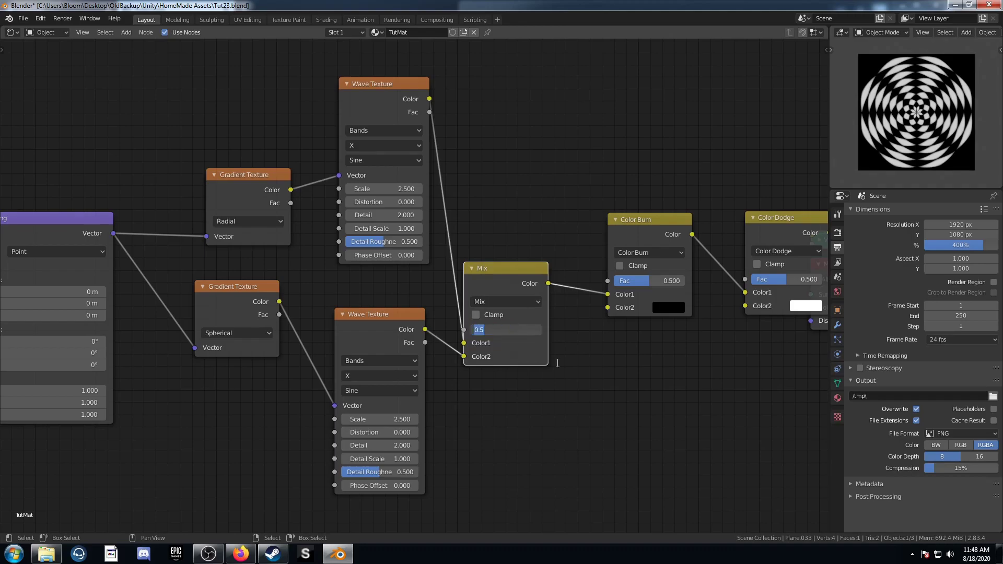
pyautogui.press('BackSpace')
pyautogui.write('.56')
pyautogui.press('Return')
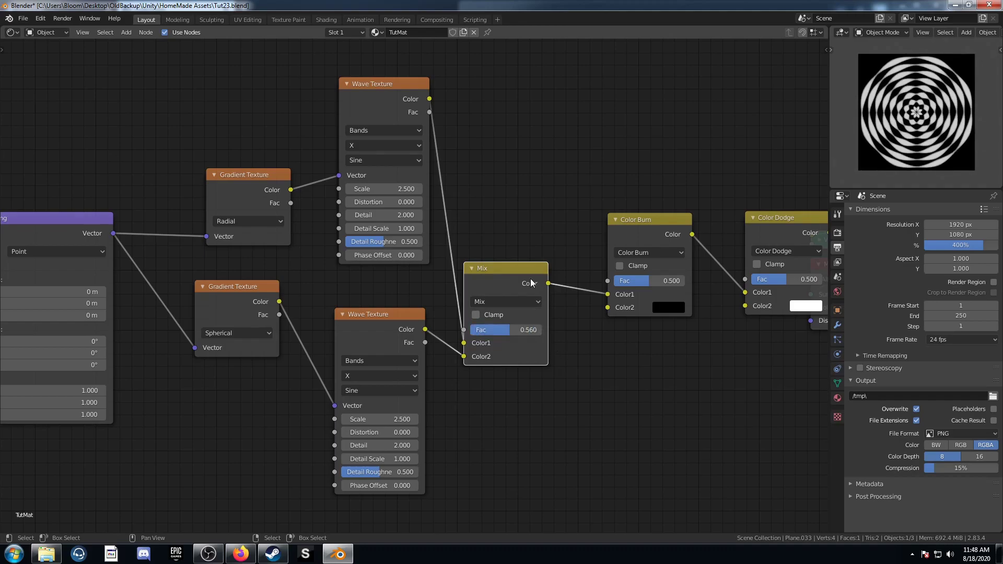
pyautogui.moveTo(529, 269); pyautogui.dragTo(538, 257)
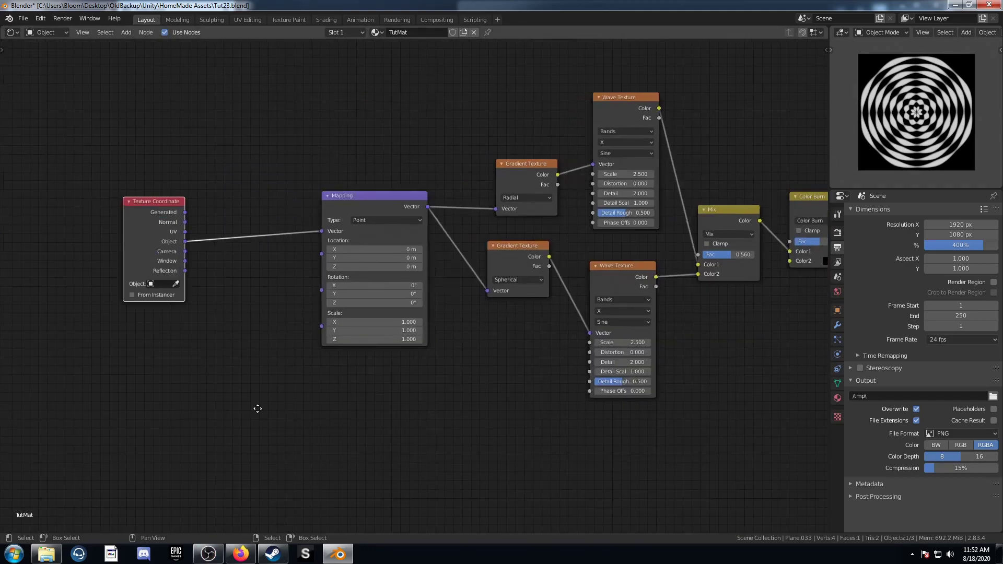
# Insert a Wave Texture node on the link between the Texture Coordinate and Mapping nodes.
pyautogui.moveTo(282, 339); pyautogui.dragTo(293, 343, button='middle')
pyautogui.hotkey('shift', 'a')
pyautogui.click(293, 343)
pyautogui.write('wave')
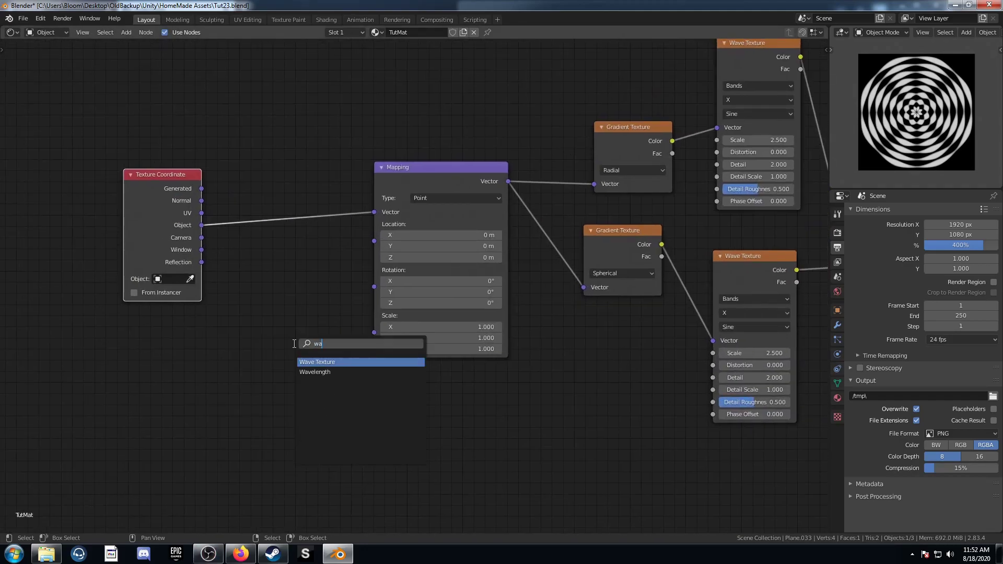
pyautogui.press('Return')
pyautogui.click(214, 152)
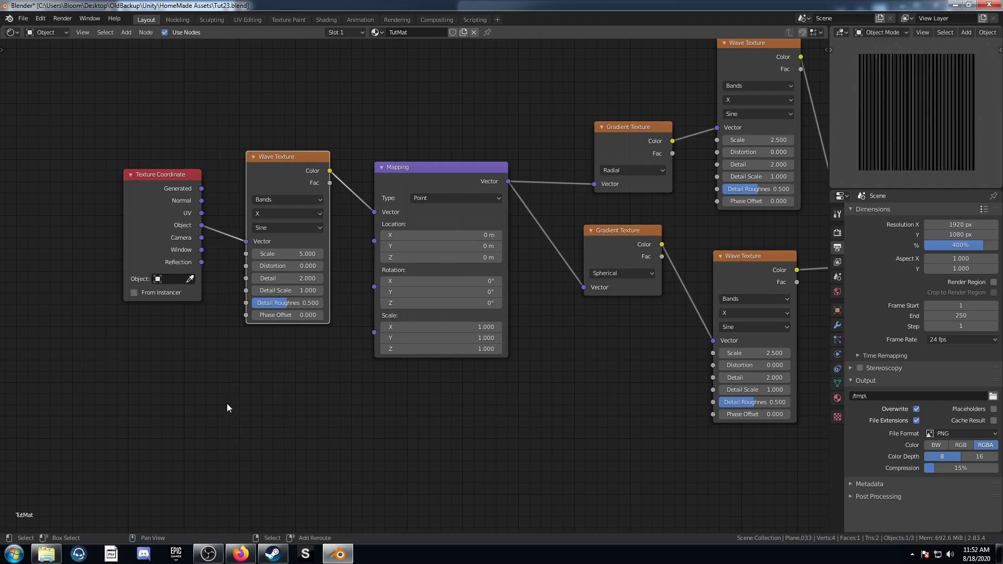
# Insert a Mix node between the first Wave Texture and Mapping, move that Wave Texture up, and connect the Object coordinate output to Color2.
pyautogui.hotkey('shift', 'a')
pyautogui.click(227, 404)
pyautogui.write('mix')
pyautogui.press('Return')
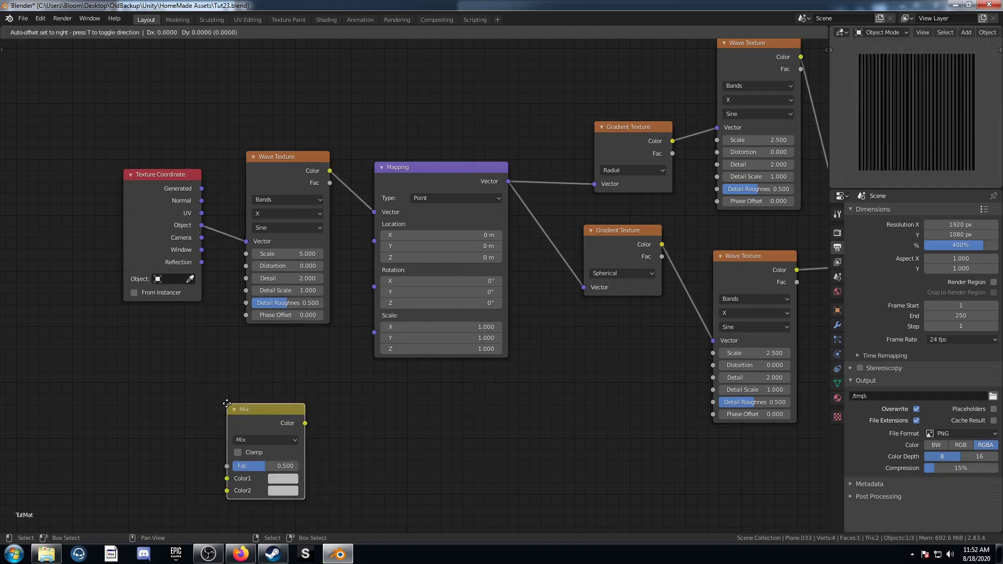
pyautogui.click(334, 139)
pyautogui.moveTo(304, 163); pyautogui.dragTo(300, 63)
pyautogui.moveTo(202, 225); pyautogui.dragTo(373, 225)
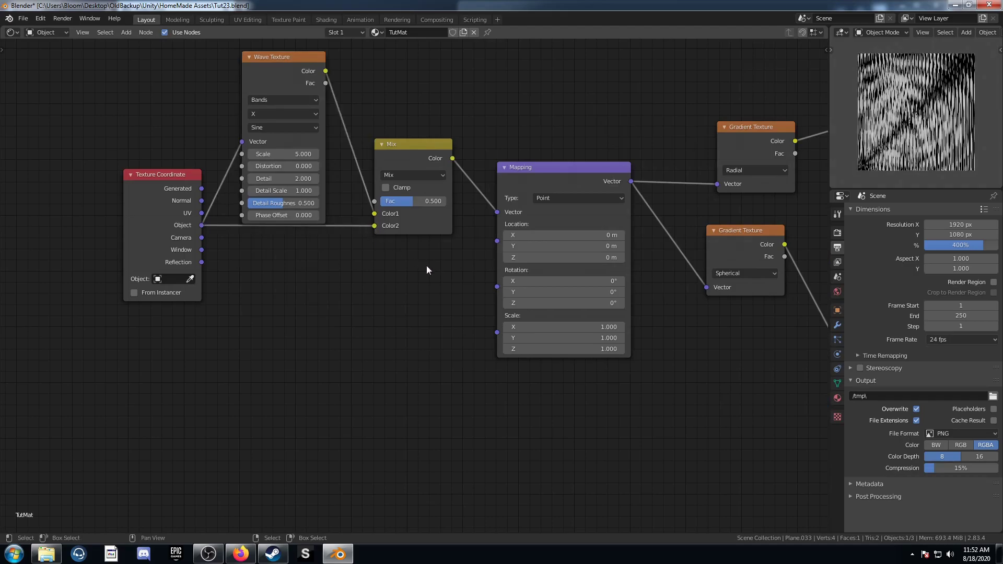
# Set the Fac of the Mix node before Mapping to 0.9.
pyautogui.moveTo(405, 239); pyautogui.dragTo(359, 380, button='middle')
pyautogui.scroll(-3, 358, 381)
pyautogui.click(363, 332)
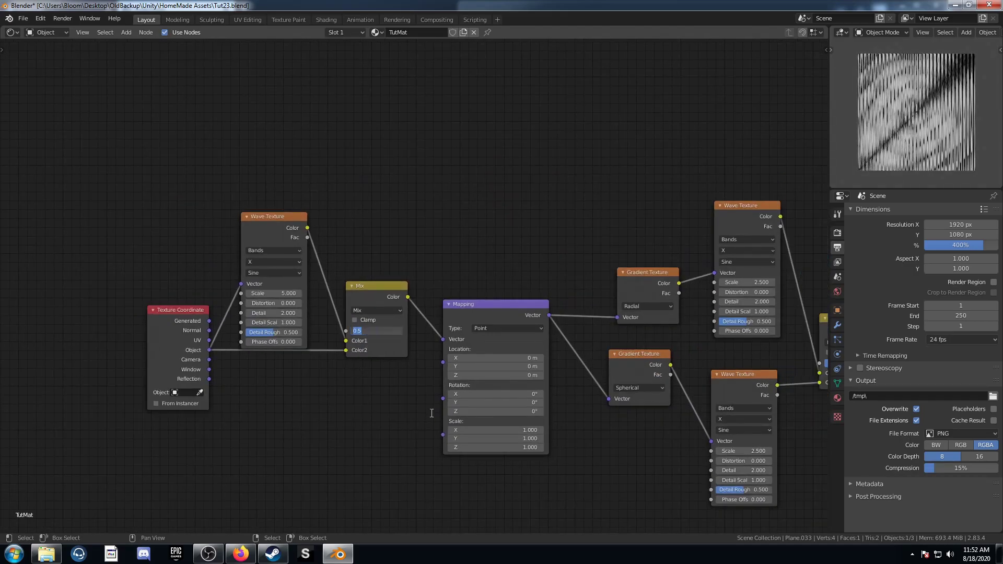
pyautogui.write('.9')
pyautogui.press('Return')
pyautogui.moveTo(409, 404); pyautogui.dragTo(341, 419, button='middle')
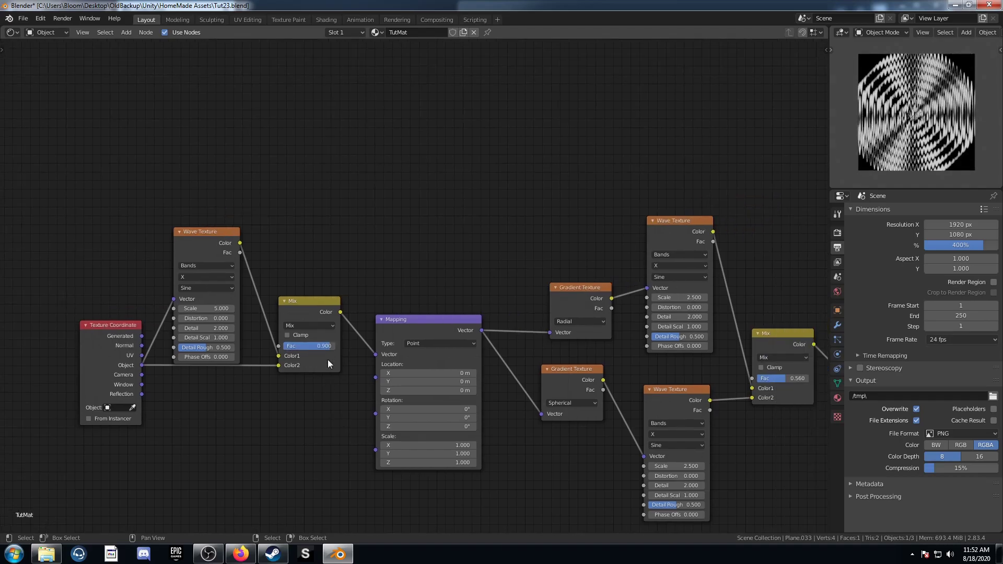
# Duplicate the Mix node onto the link leading to Mapping and set the copy's blending mode to Subtract.
pyautogui.moveTo(306, 301); pyautogui.dragTo(296, 313)
pyautogui.hotkey('shift', 'd')
pyautogui.click(359, 297)
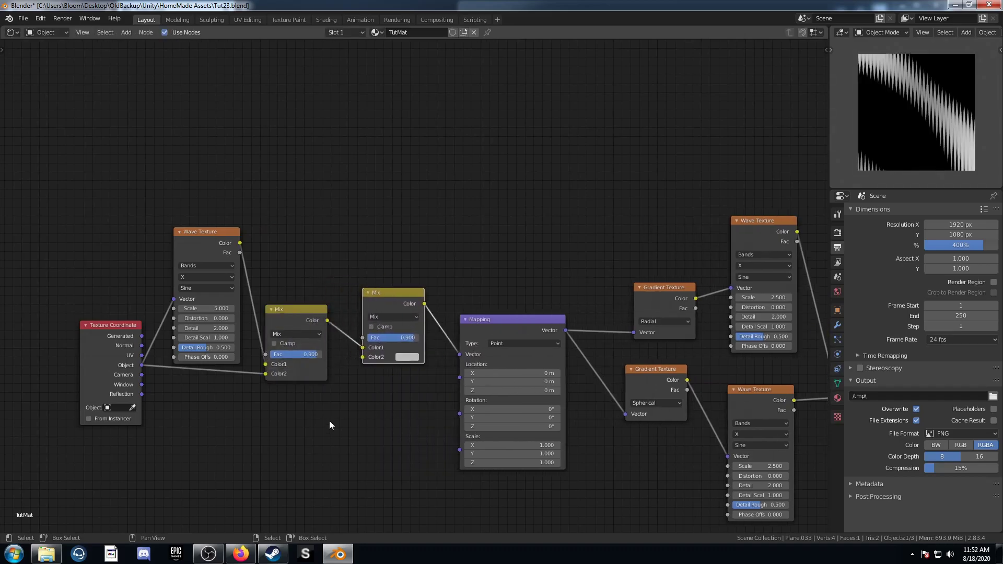
pyautogui.click(391, 317)
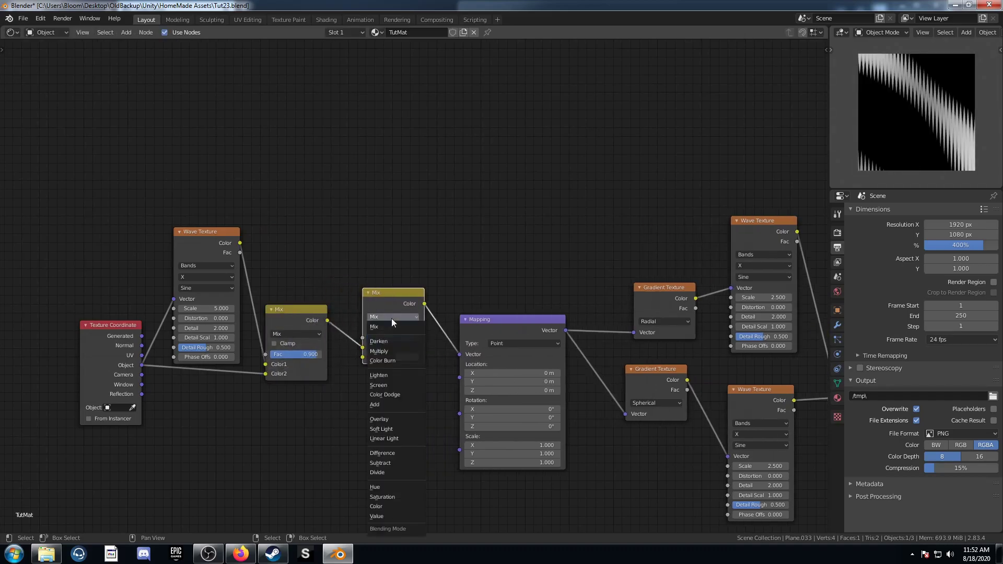
pyautogui.click(395, 465)
# Add a Value node above the first Wave Texture.
pyautogui.hotkey('shift', 'a')
pyautogui.click(306, 221)
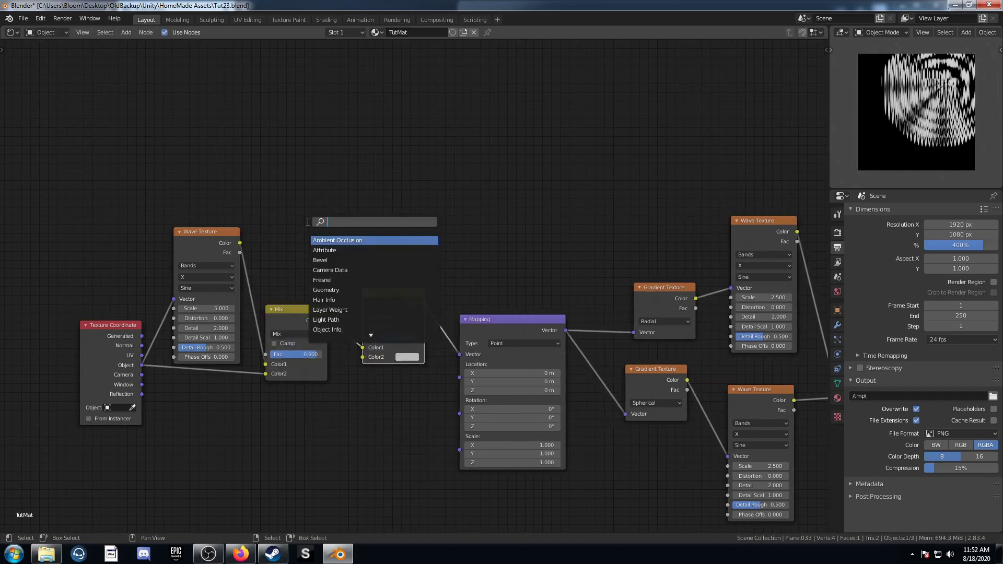
pyautogui.write('value')
pyautogui.press('Return')
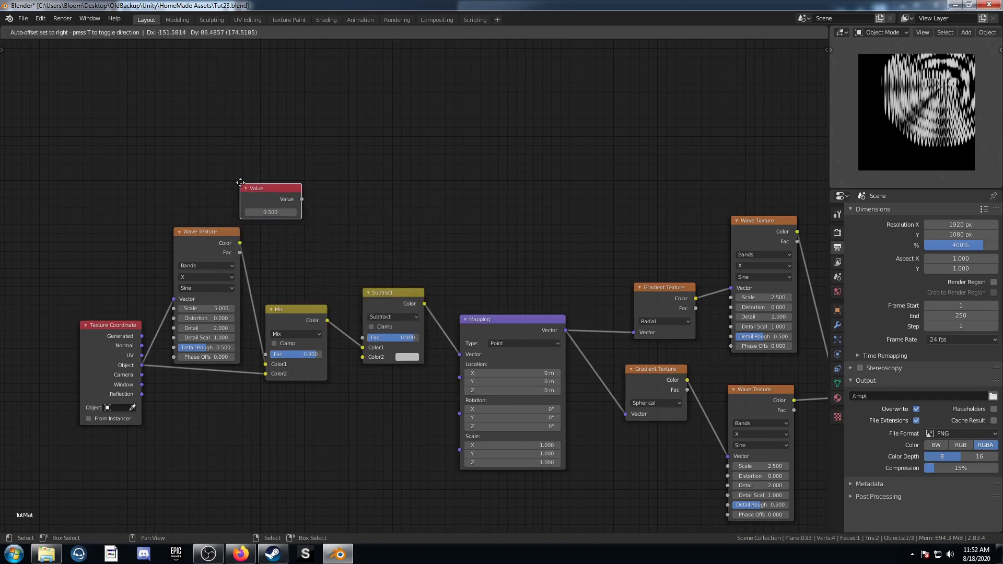
pyautogui.click(247, 177)
# Add a Math node beside the Value node, connect Value to its second input, and set its operation to Subtract.
pyautogui.hotkey('shift', 'a')
pyautogui.click(403, 192)
pyautogui.write('math')
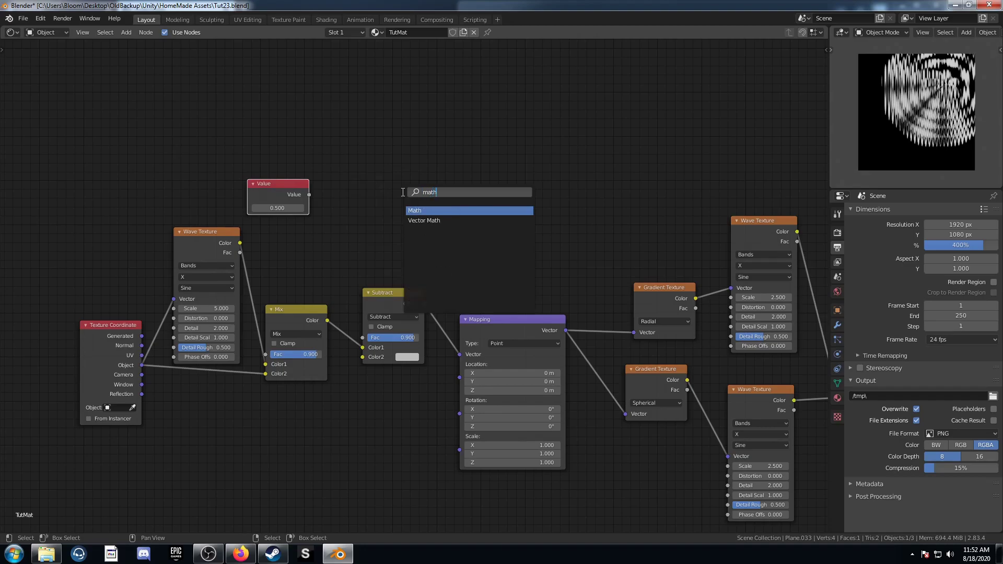
pyautogui.press('Return')
pyautogui.click(328, 163)
pyautogui.moveTo(310, 194); pyautogui.dragTo(329, 221)
pyautogui.click(357, 189)
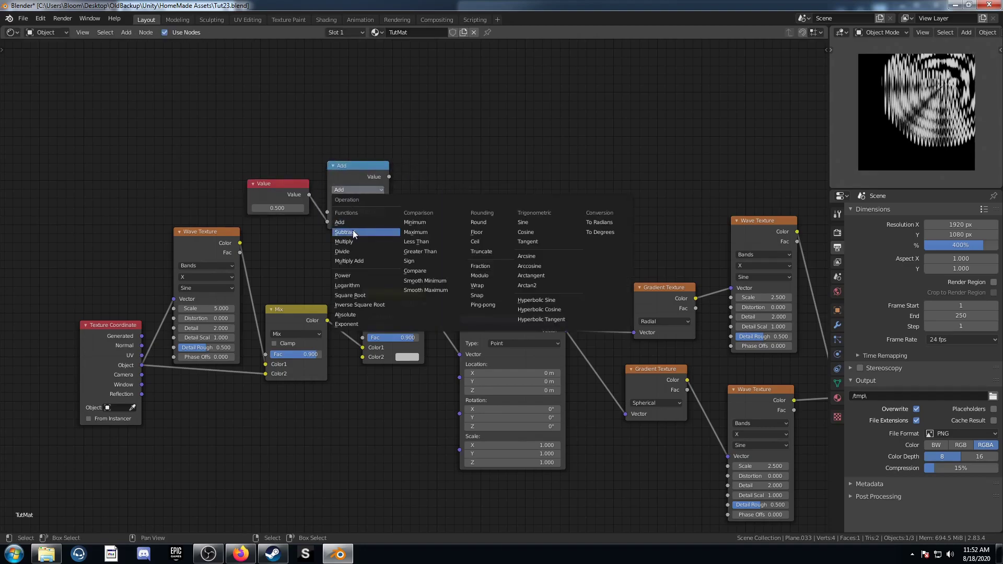
pyautogui.click(354, 233)
# Set the Subtract math node's first value to 1 and the Value node to 0.9.
pyautogui.click(356, 212)
pyautogui.write('1')
pyautogui.press('Return')
pyautogui.click(276, 209)
pyautogui.write('.9')
pyautogui.press('Return')
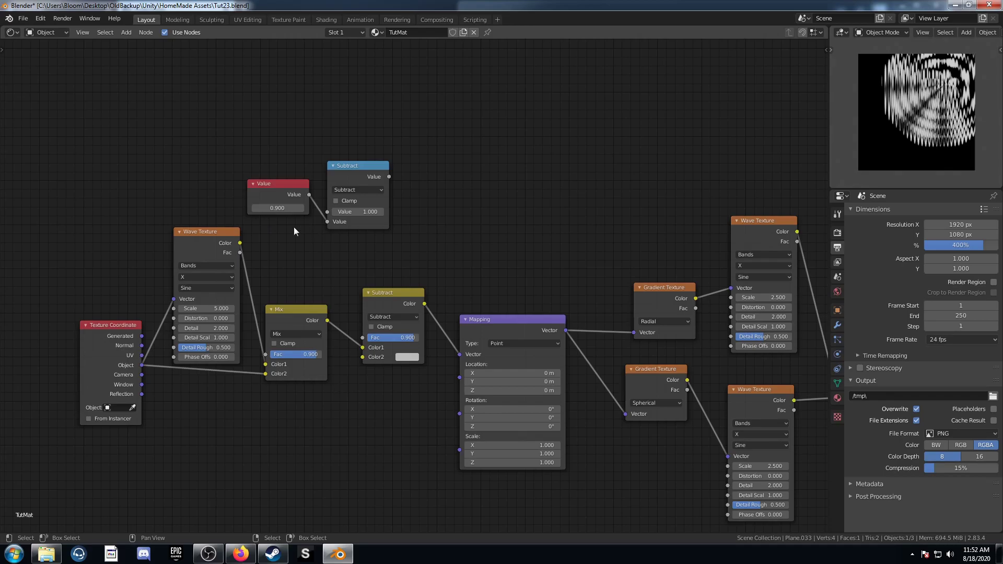
# Connect the Value node to the Mix node's Fac and the Subtract math output to the Subtract color node's Fac, repositioning both source nodes.
pyautogui.moveTo(310, 194); pyautogui.dragTo(265, 354)
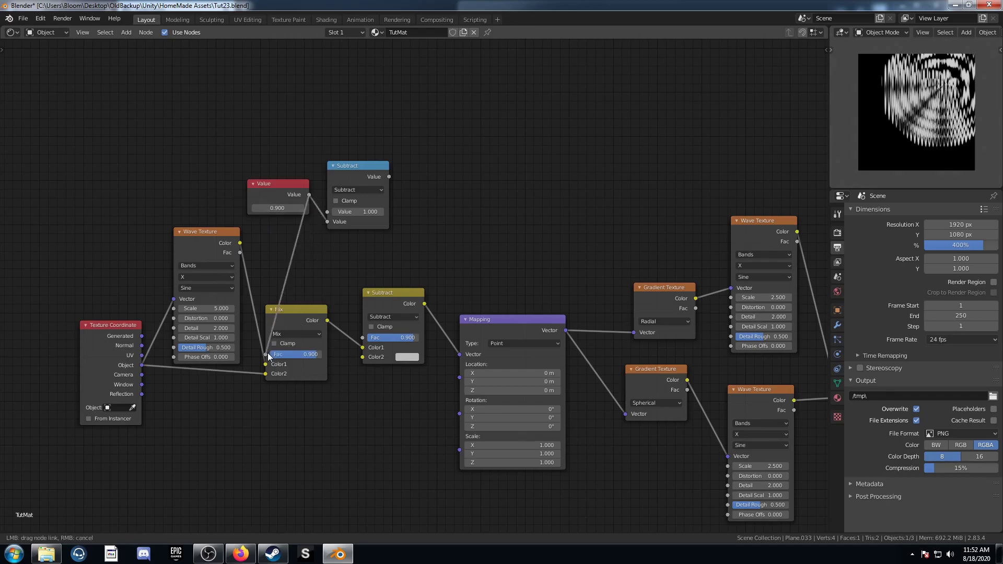
pyautogui.moveTo(319, 384); pyautogui.dragTo(308, 397, button='middle')
pyautogui.moveTo(250, 202); pyautogui.dragTo(188, 184)
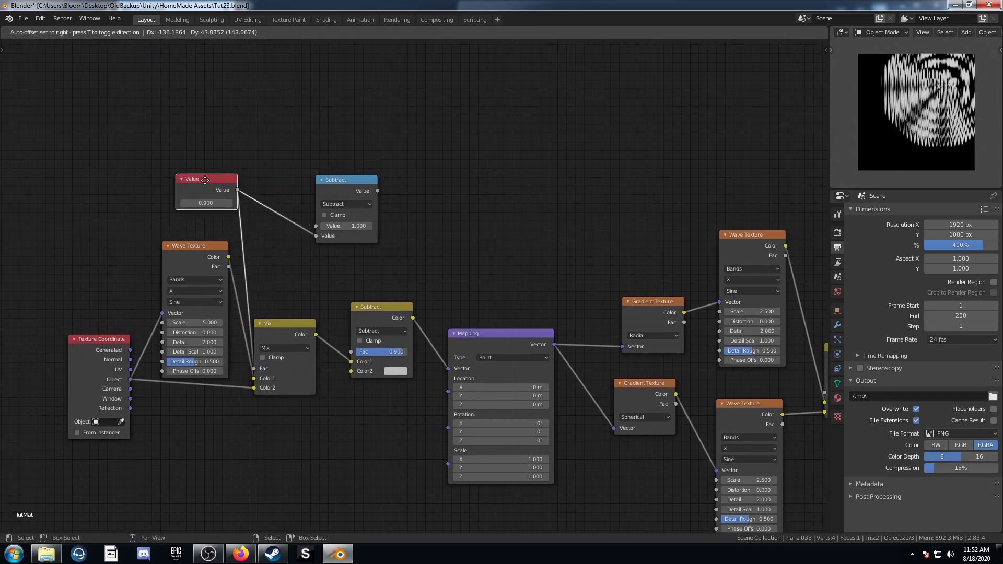
pyautogui.moveTo(343, 183); pyautogui.dragTo(304, 163)
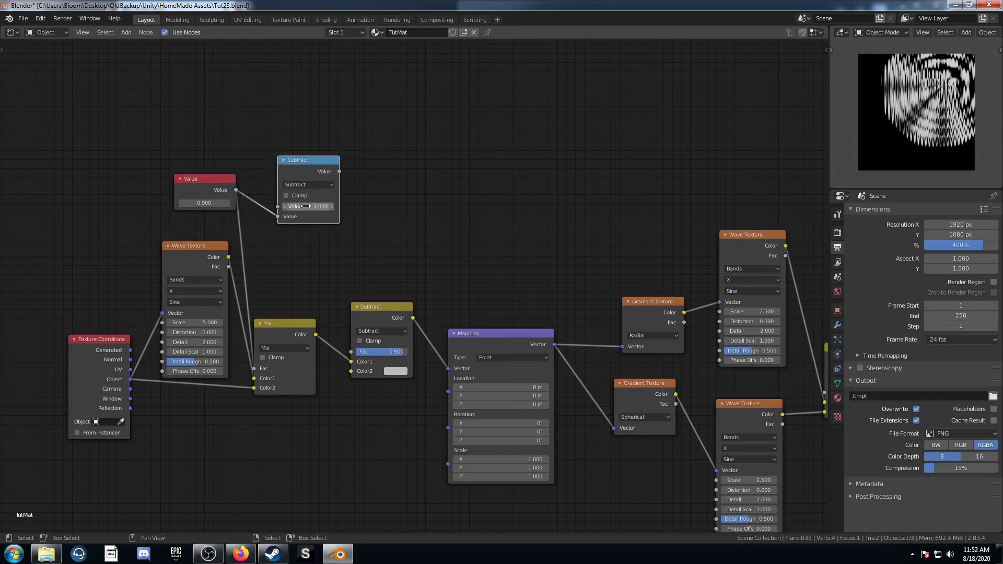
pyautogui.moveTo(339, 171); pyautogui.dragTo(353, 351)
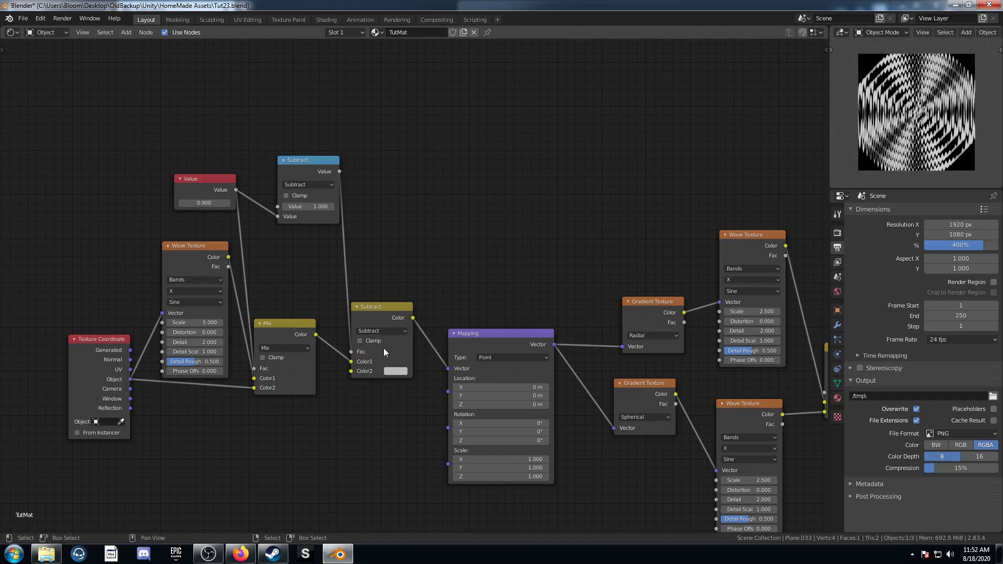
pyautogui.moveTo(404, 453); pyautogui.dragTo(284, 391, button='middle')
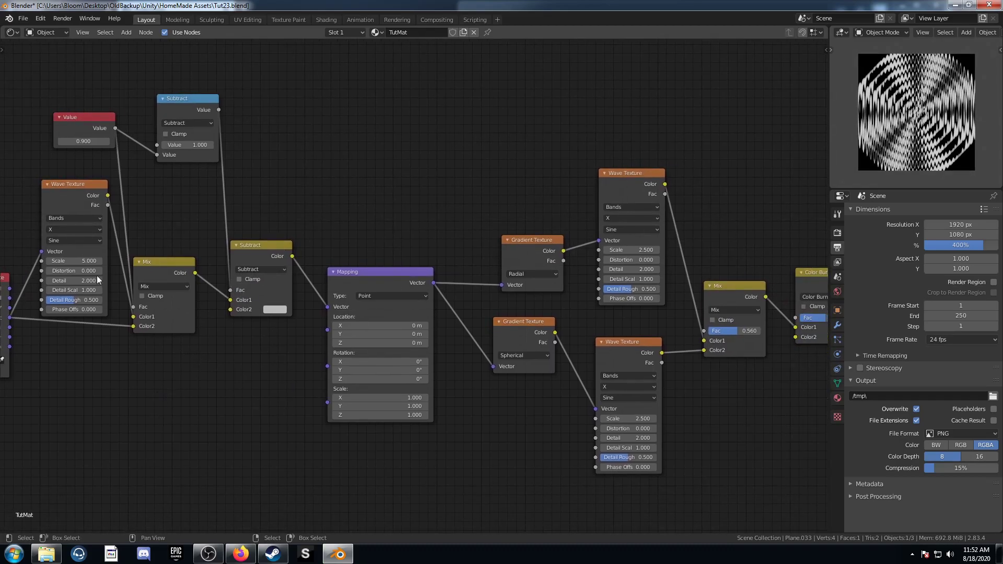
# Set the first Wave Texture's Scale to 3.5 and its bands direction to Diagonal.
pyautogui.moveTo(153, 382); pyautogui.dragTo(242, 367, button='middle')
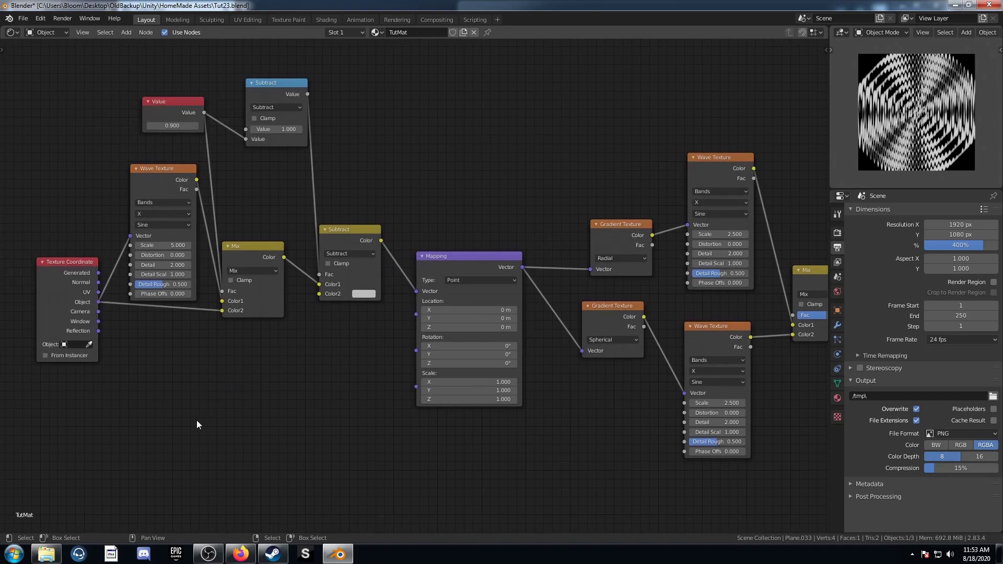
pyautogui.click(173, 246)
pyautogui.press('Return')
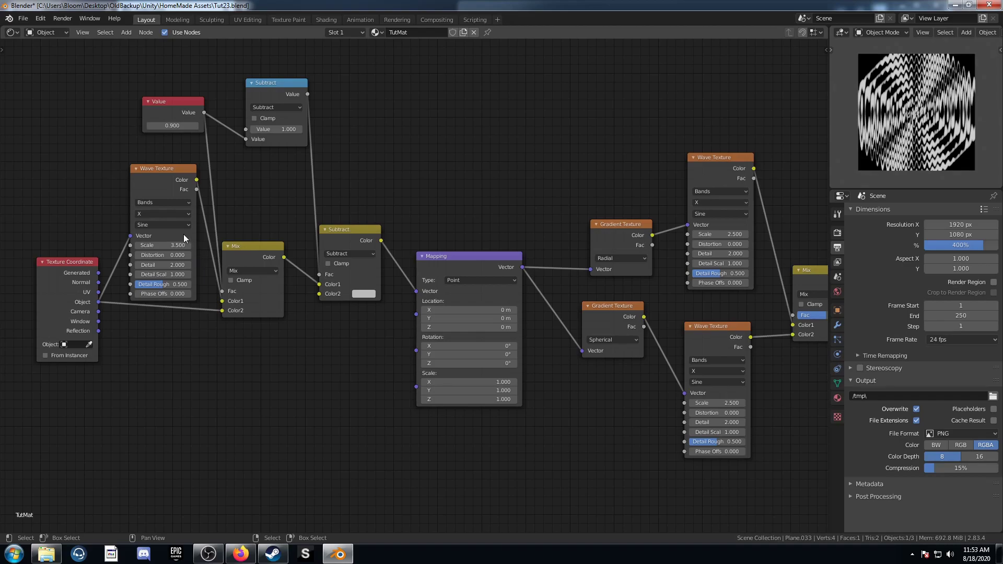
pyautogui.click(184, 225)
pyautogui.click(174, 245)
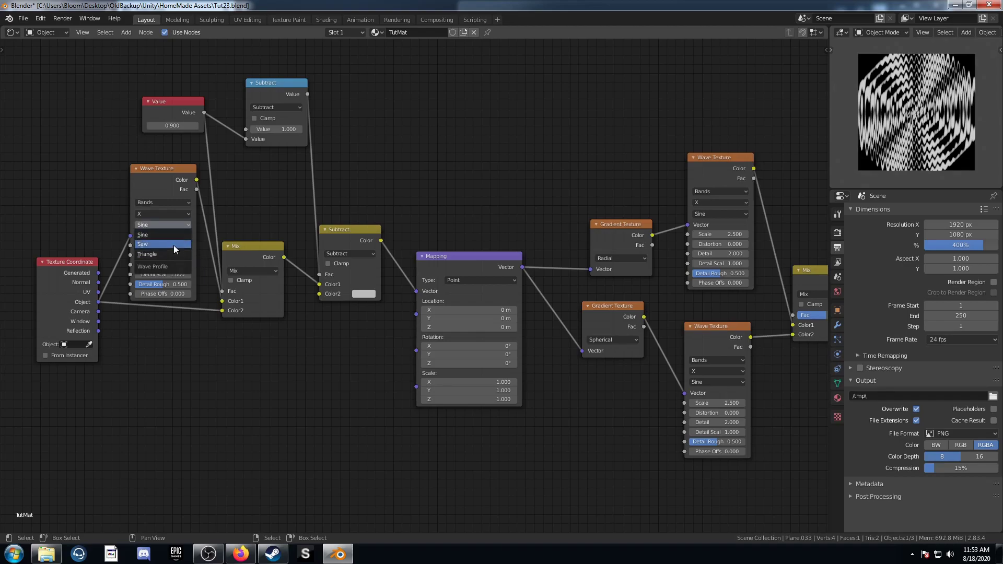
pyautogui.click(163, 213)
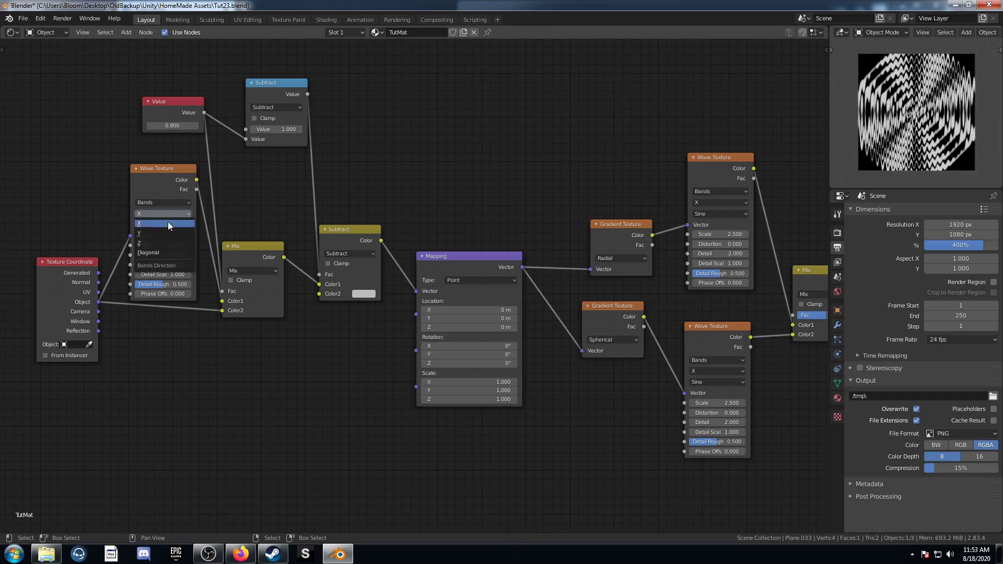
pyautogui.click(166, 251)
# Set the Color Burn node's Fac to 0.04 and raise the Color Dodge node's Fac to 1.0.
pyautogui.moveTo(339, 400); pyautogui.dragTo(217, 383, button='middle')
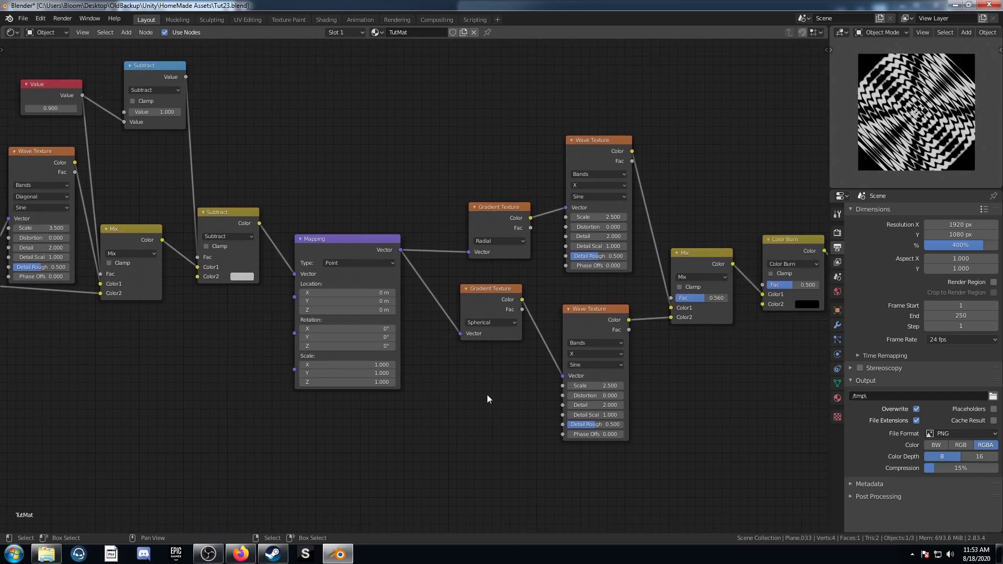
pyautogui.moveTo(696, 367); pyautogui.dragTo(487, 338, button='middle')
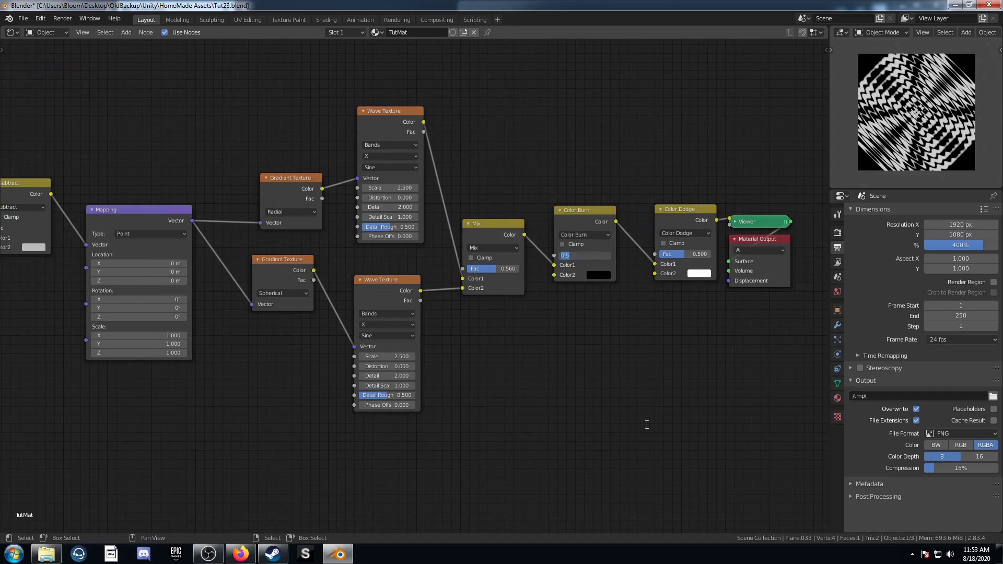
pyautogui.write('.04')
pyautogui.press('Return')
pyautogui.moveTo(625, 377); pyautogui.dragTo(455, 392, button='middle')
pyautogui.moveTo(515, 270); pyautogui.dragTo(541, 270)
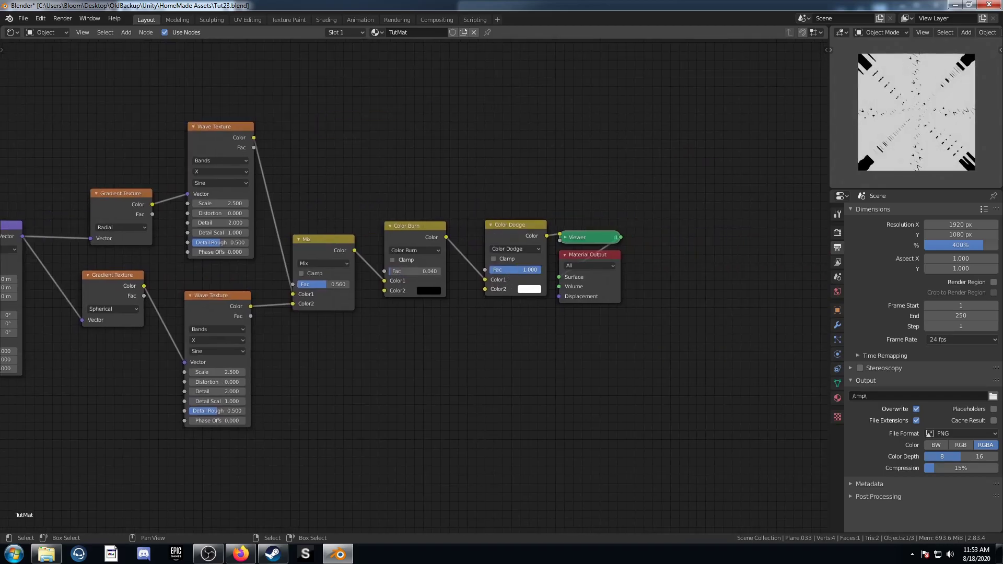
pyautogui.moveTo(339, 386); pyautogui.dragTo(574, 342, button='middle')
pyautogui.scroll(-3, 476, 362)
pyautogui.scroll(-2, 475, 362)
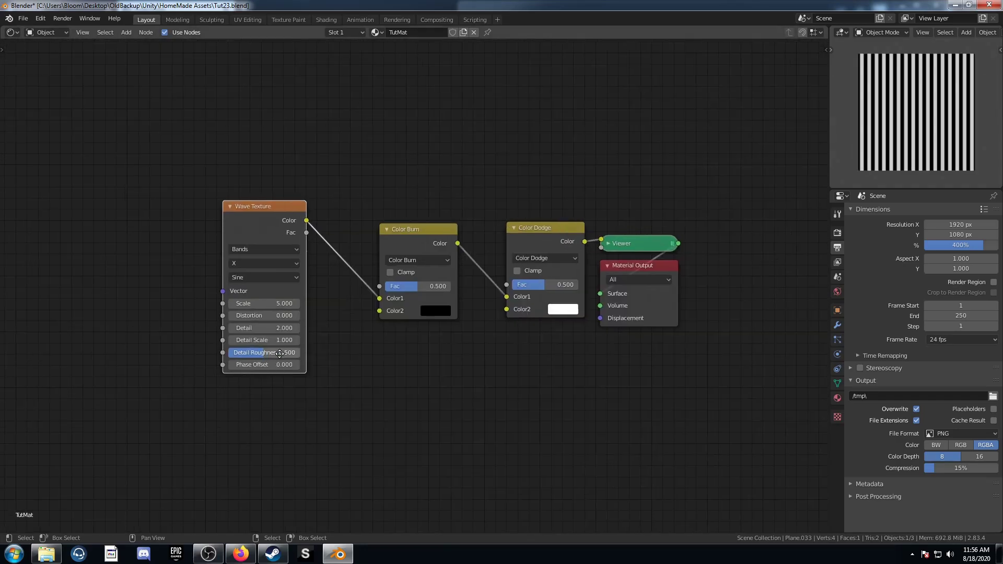
# Set the Scale of the Wave Texture feeding Color Burn to 1.
pyautogui.moveTo(280, 354); pyautogui.dragTo(340, 355, button='middle')
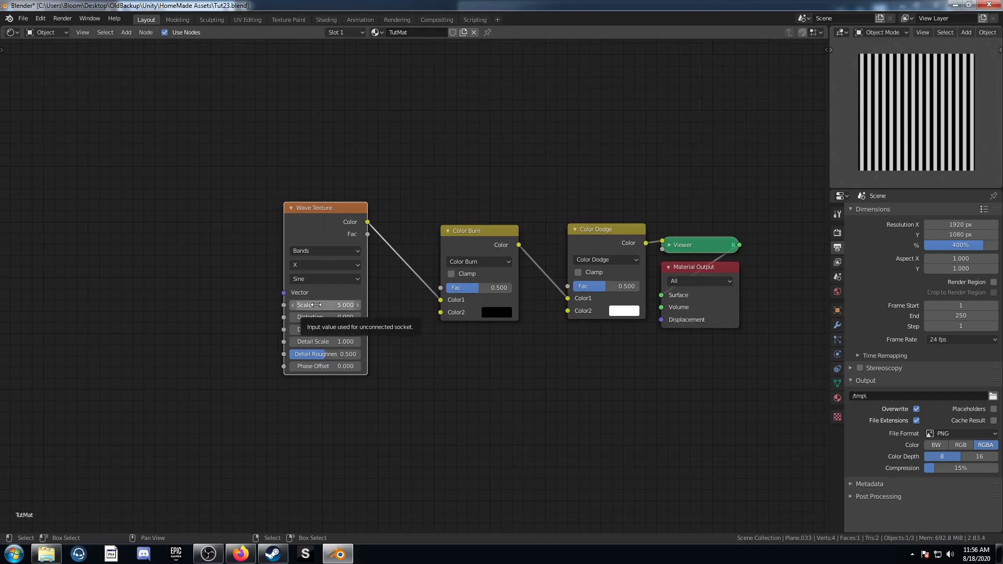
pyautogui.click(316, 305)
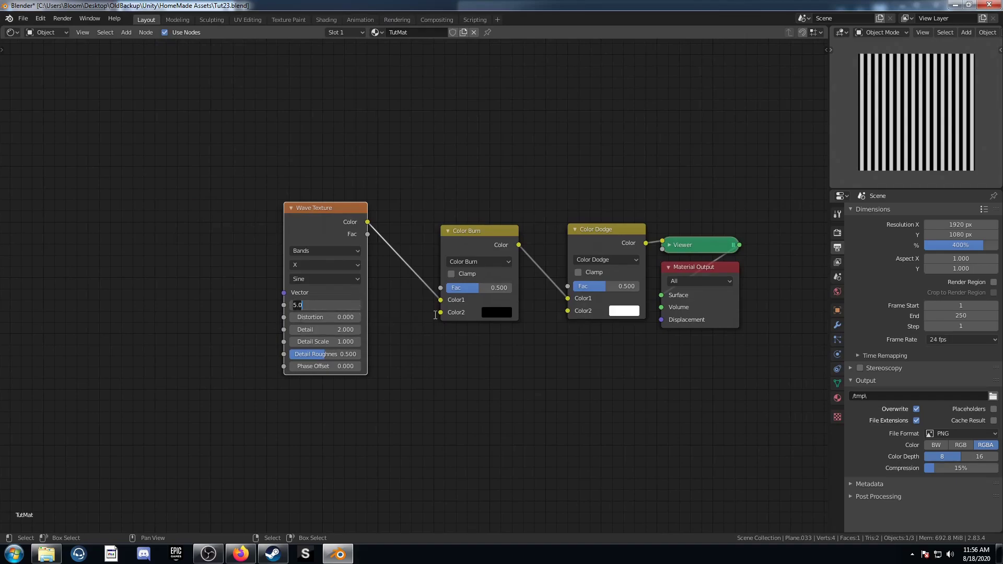
pyautogui.write('1')
pyautogui.press('Return')
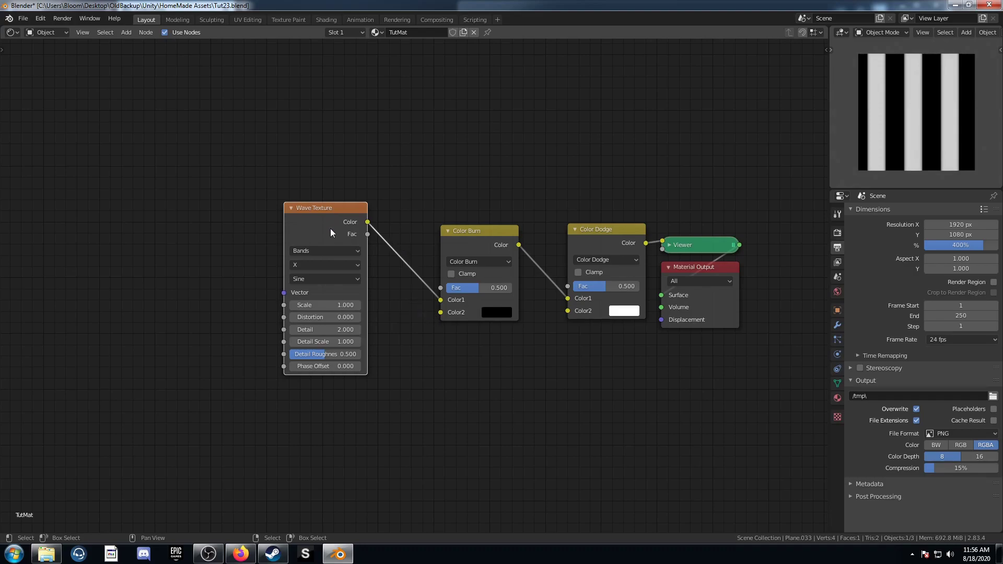
# Add Texture Coordinate and Mapping nodes linked to the Wave Texture's Vector input.
pyautogui.hotkey('ctrl', 't')
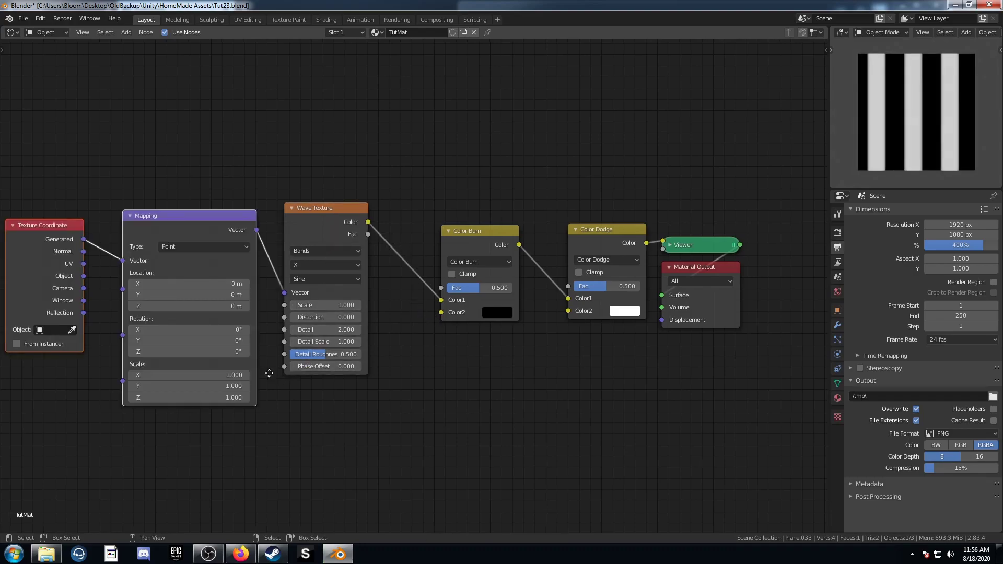
pyautogui.moveTo(269, 373); pyautogui.dragTo(343, 358, button='middle')
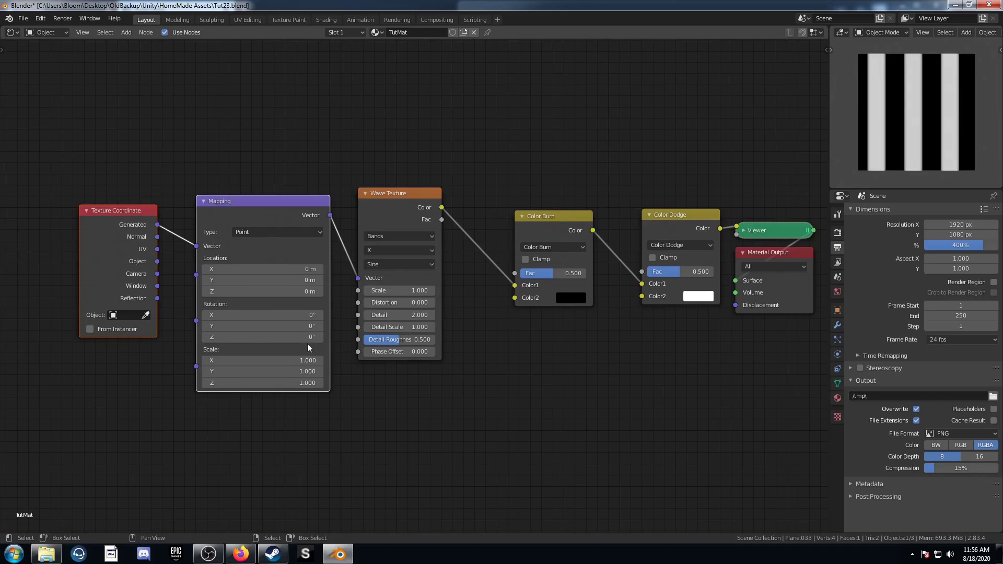
pyautogui.scroll(-1, 307, 344)
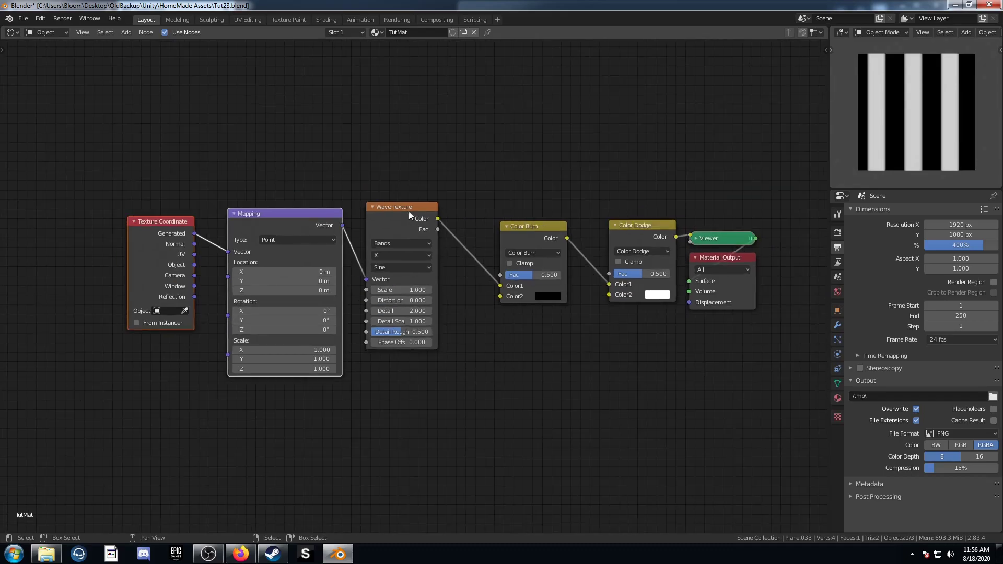
# Move the Wave Texture up, duplicate it below with its Mapping link kept, and set the copy's Scale to 0.8.
pyautogui.moveTo(409, 213); pyautogui.dragTo(428, 141)
pyautogui.hotkey('ctrl', 'shift', 'd')
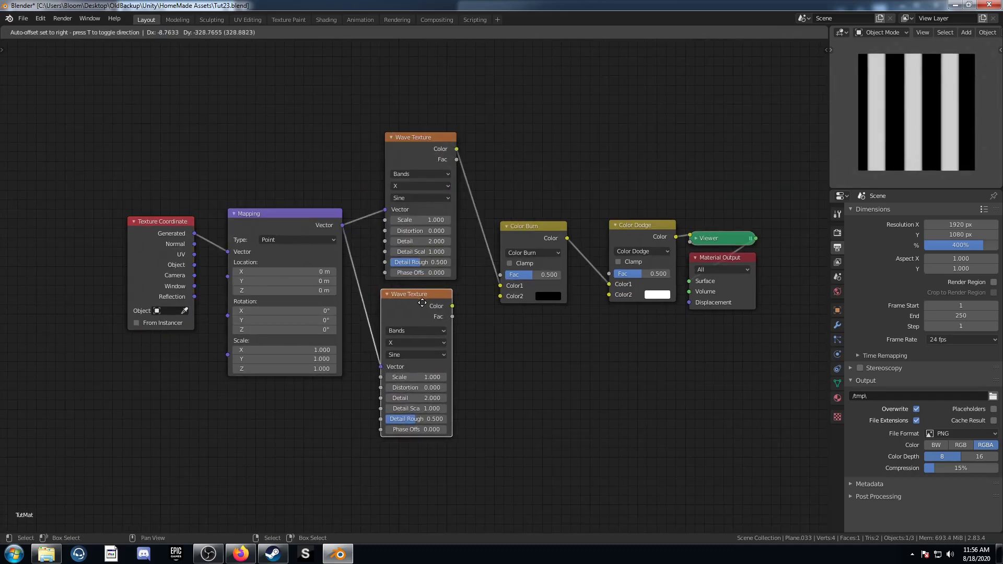
pyautogui.click(430, 309)
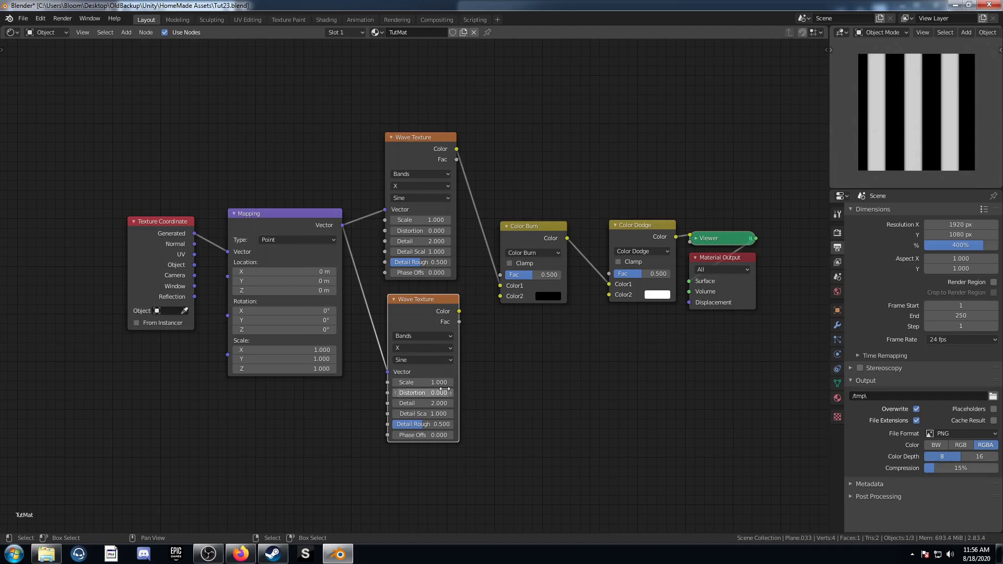
pyautogui.click(435, 383)
pyautogui.write('0.8')
pyautogui.press('Return')
# Move the Texture Coordinate and Mapping nodes together farther away from the two Wave Textures.
pyautogui.moveTo(186, 131); pyautogui.dragTo(405, 361)
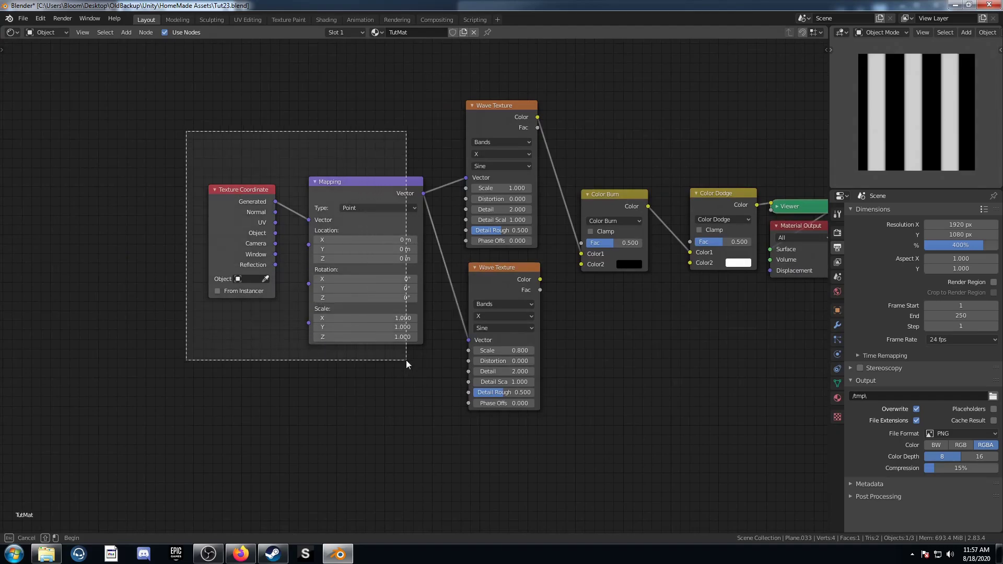
pyautogui.press('g')
pyautogui.click(251, 350)
# Insert a Gradient Texture between Mapping and the upper Wave Texture, and a duplicate of it on the lower Wave Texture's link.
pyautogui.hotkey('shift', 'a')
pyautogui.click(336, 353)
pyautogui.write('gra')
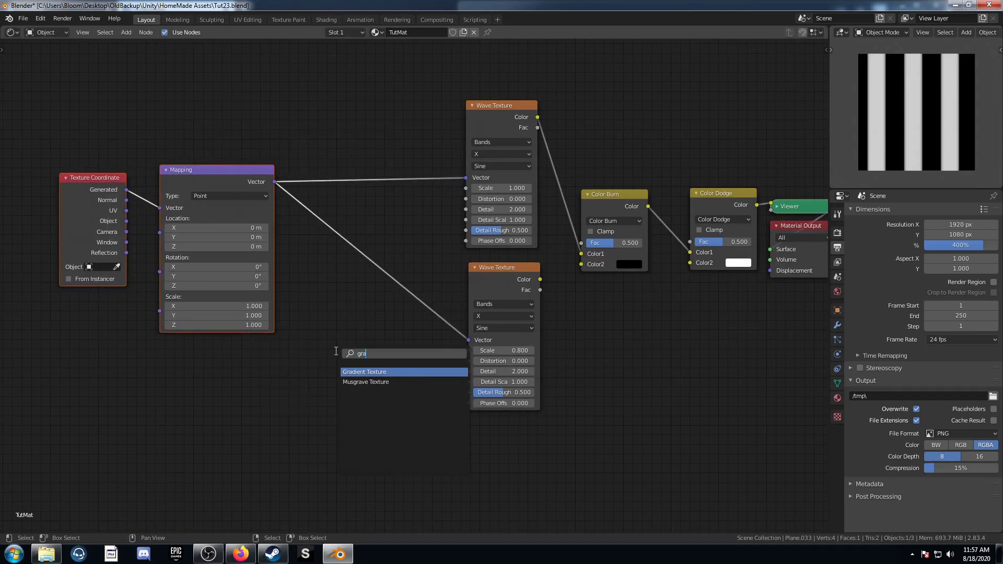
pyautogui.press('Return')
pyautogui.click(368, 145)
pyautogui.hotkey('shift', 'd')
pyautogui.click(371, 238)
# Set the upper Gradient Texture's type to Radial and the lower one's to Spherical.
pyautogui.click(387, 173)
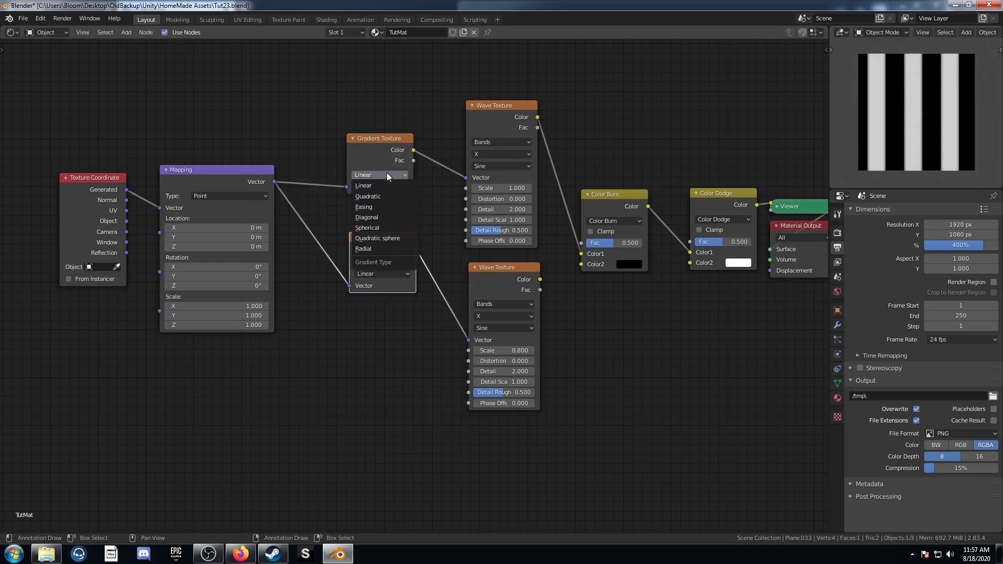
pyautogui.click(380, 249)
pyautogui.click(385, 272)
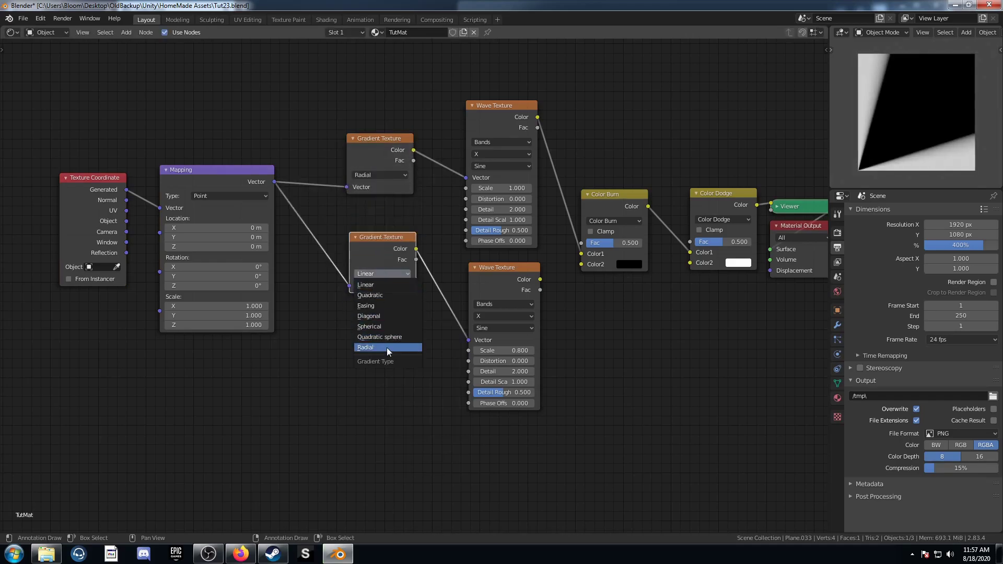
pyautogui.click(386, 326)
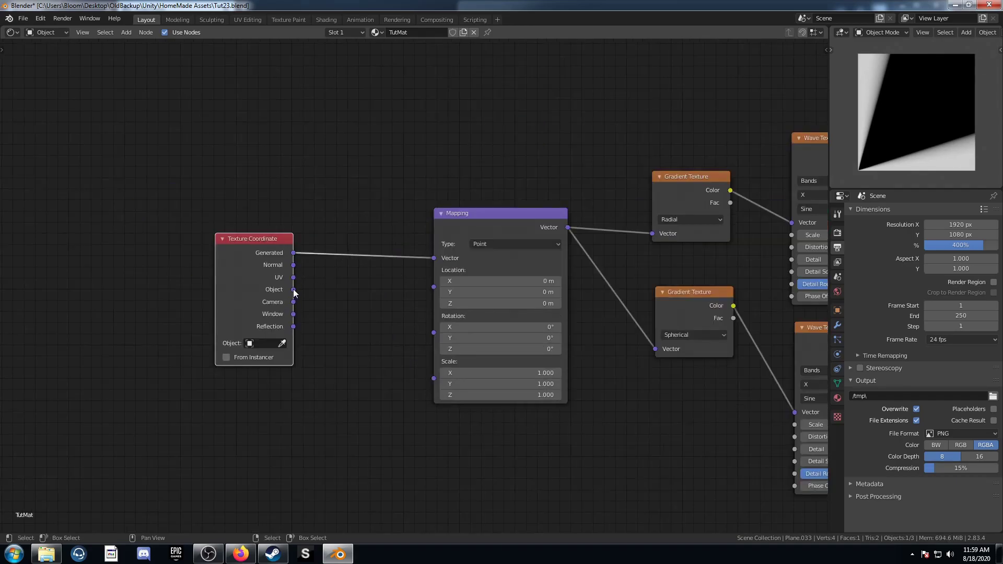
# Feed Mapping from the Texture Coordinate's Object output and insert a new Wave Texture on that link.
pyautogui.moveTo(294, 289); pyautogui.dragTo(434, 258)
pyautogui.hotkey('shift', 'a')
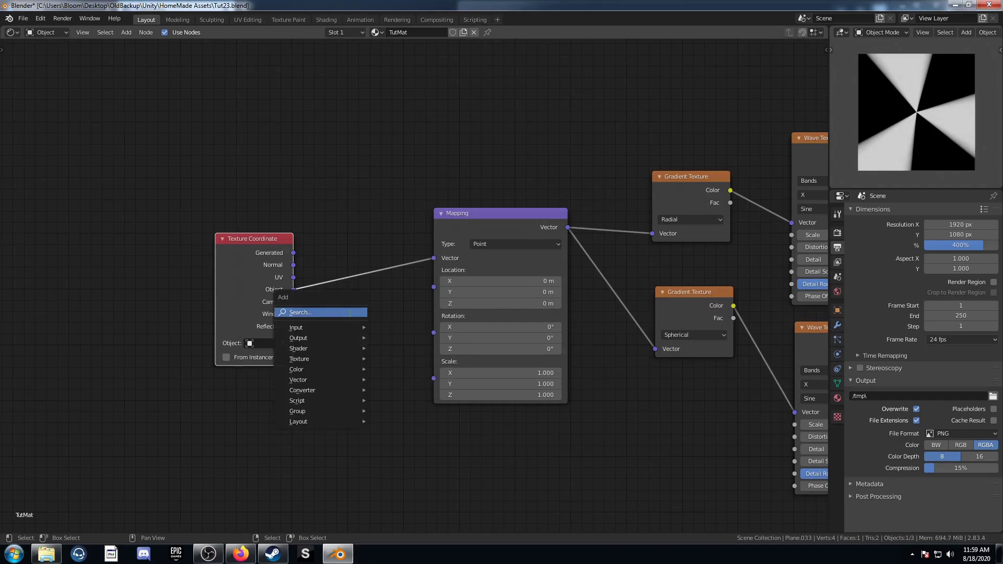
pyautogui.click(346, 313)
pyautogui.write('wave')
pyautogui.press('Return')
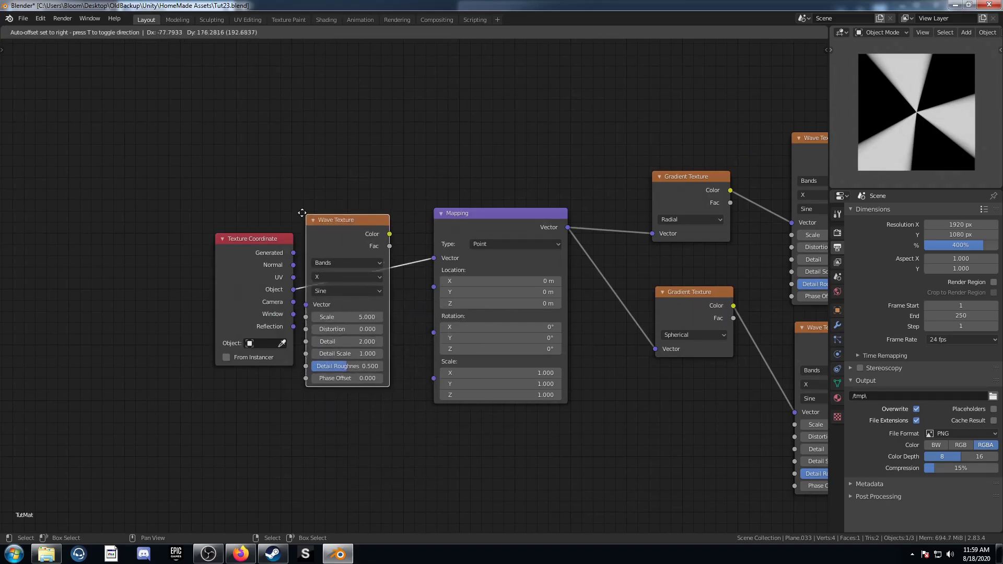
pyautogui.click(303, 212)
# Move the Texture Coordinate and the new Wave Texture together farther away from Mapping.
pyautogui.scroll(-4, 337, 267)
pyautogui.moveTo(230, 199); pyautogui.dragTo(396, 408)
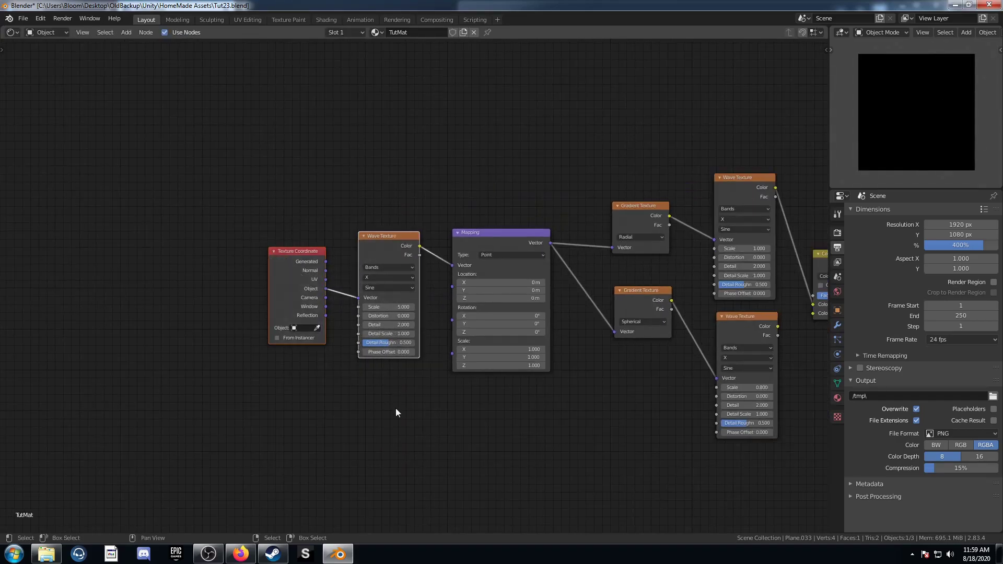
pyautogui.press('g')
pyautogui.click(190, 417)
# Insert a MixRGB node between the new Wave Texture and Mapping, raise the Wave Texture, and link the Object output to Color2.
pyautogui.hotkey('shift', 'a')
pyautogui.click(304, 366)
pyautogui.write('mixr')
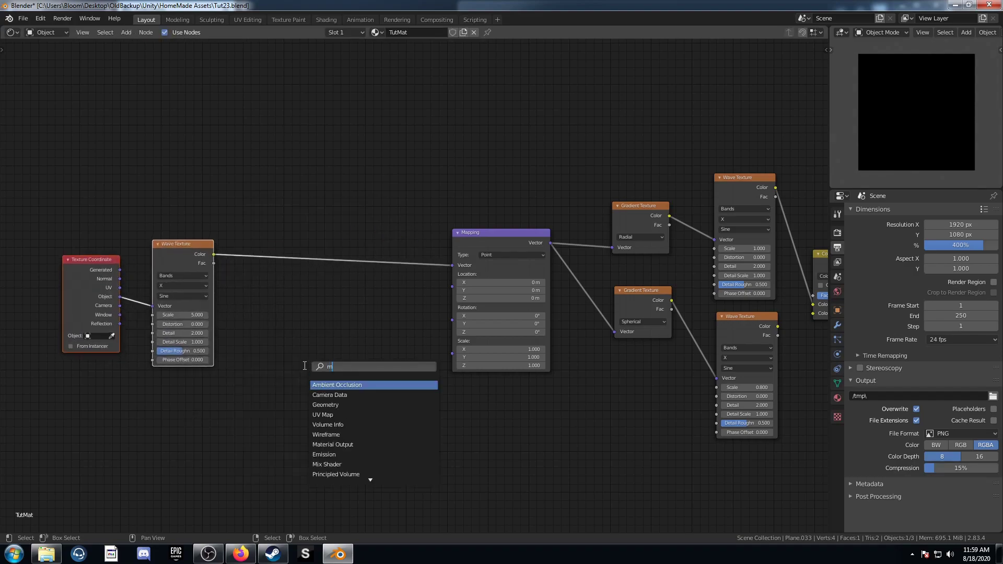
pyautogui.press('Return')
pyautogui.click(258, 209)
pyautogui.moveTo(182, 242); pyautogui.dragTo(184, 153)
pyautogui.moveTo(120, 296); pyautogui.dragTo(262, 273)
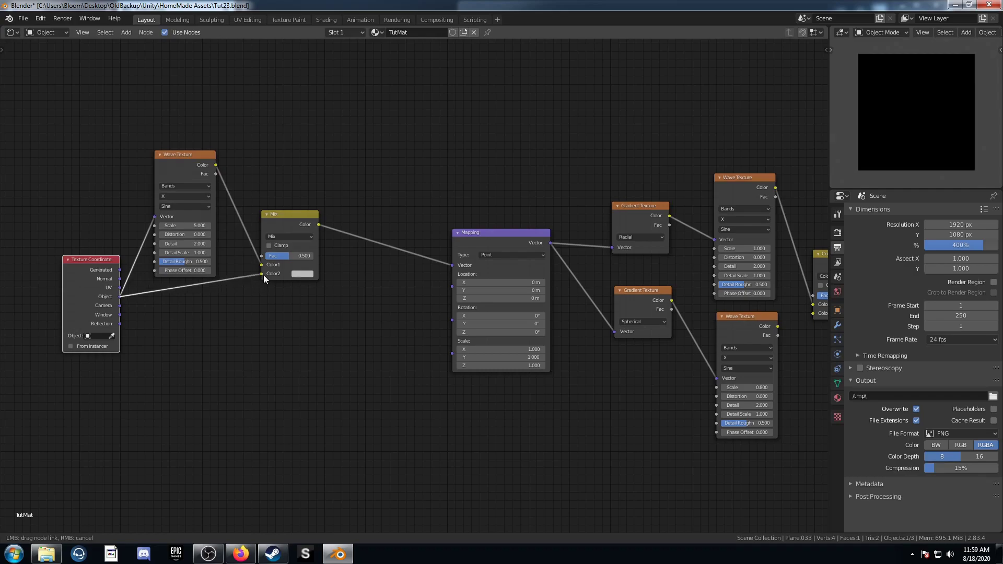
# Duplicate the Mix node onto the link to Mapping and set the copy's blend mode to Subtract.
pyautogui.click(291, 212)
pyautogui.hotkey('shift', 'd')
pyautogui.click(393, 220)
pyautogui.click(393, 245)
pyautogui.click(400, 380)
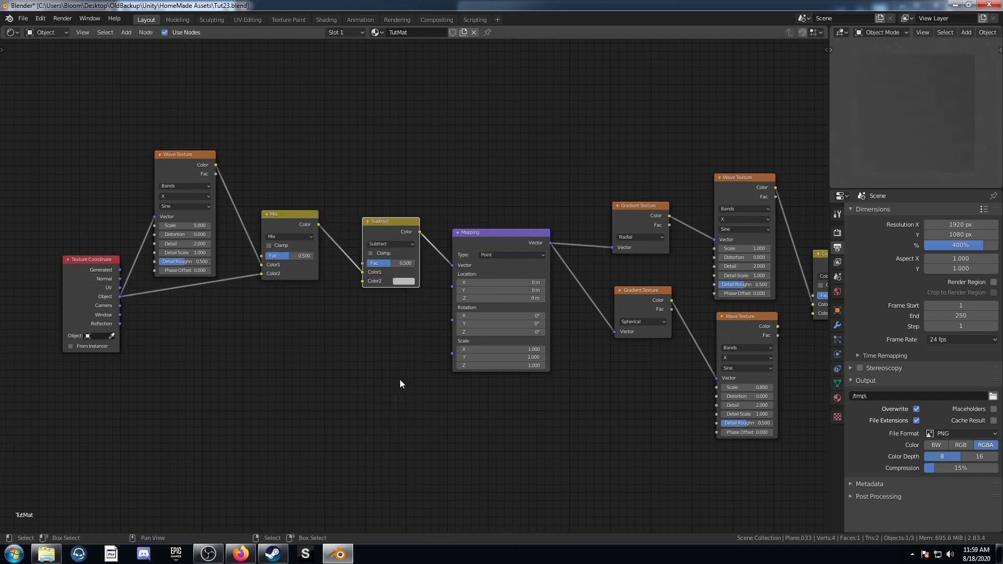
# Add a Value node above the Mix node.
pyautogui.moveTo(318, 51); pyautogui.dragTo(352, 118, button='middle')
pyautogui.hotkey('shift', 'a')
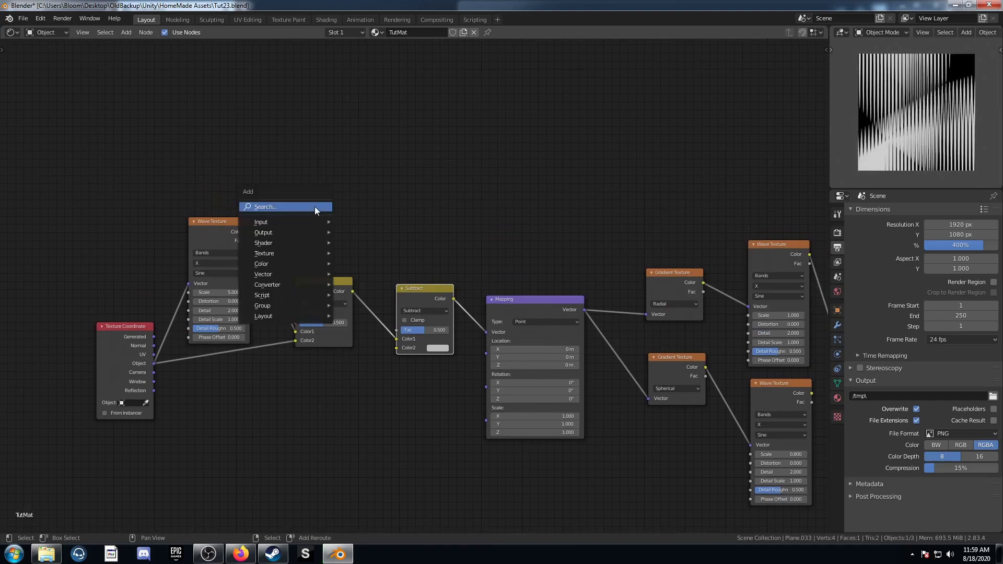
pyautogui.click(315, 206)
pyautogui.write('value')
pyautogui.press('Return')
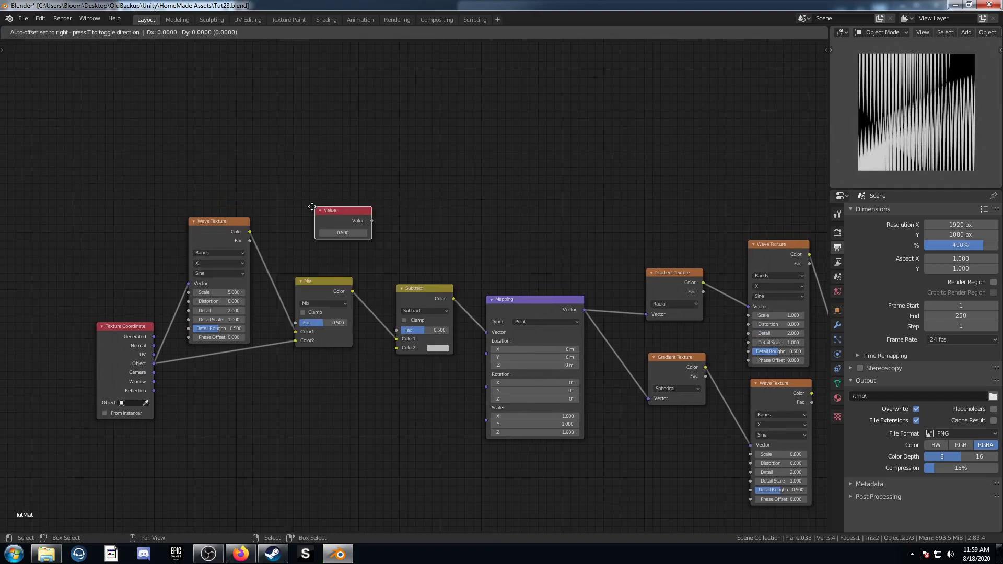
pyautogui.click(277, 167)
# Add a Math node beside the Value node, set it to Subtract and its first value to 1.
pyautogui.hotkey('shift', 'a')
pyautogui.click(391, 191)
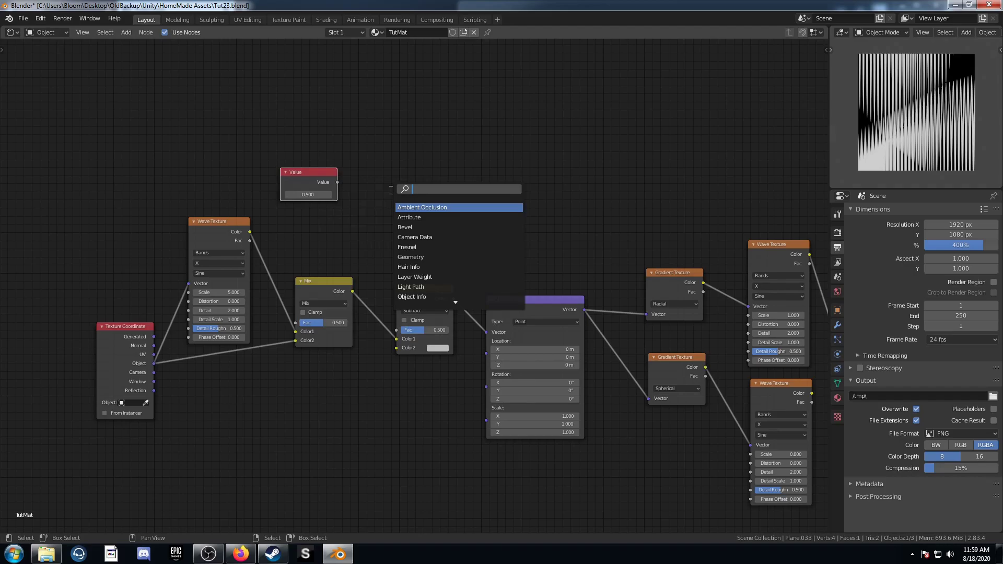
pyautogui.write('math')
pyautogui.press('Return')
pyautogui.click(359, 149)
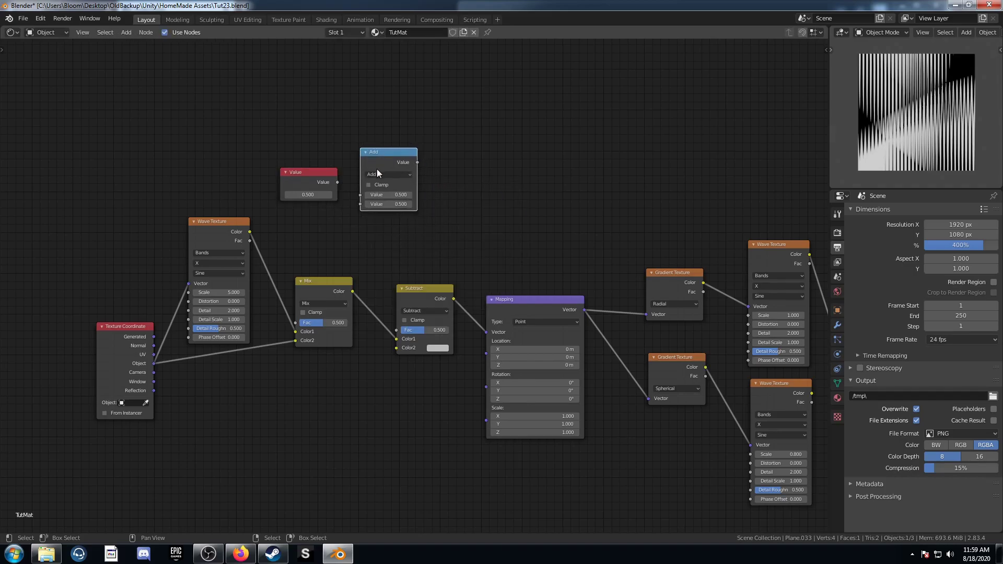
pyautogui.click(387, 174)
pyautogui.click(376, 214)
pyautogui.click(386, 195)
pyautogui.write('1')
pyautogui.press('Return')
# Link Value to the Math node's second input and the Mix node's Fac, and the Math result to the Subtract color node's Fac.
pyautogui.moveTo(337, 181); pyautogui.dragTo(360, 204)
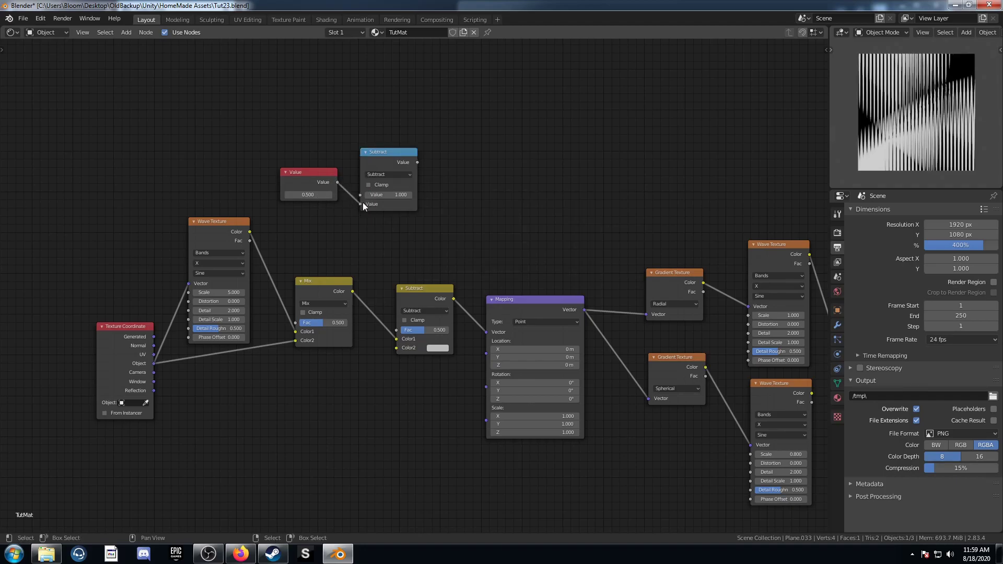
pyautogui.moveTo(417, 162); pyautogui.dragTo(397, 329)
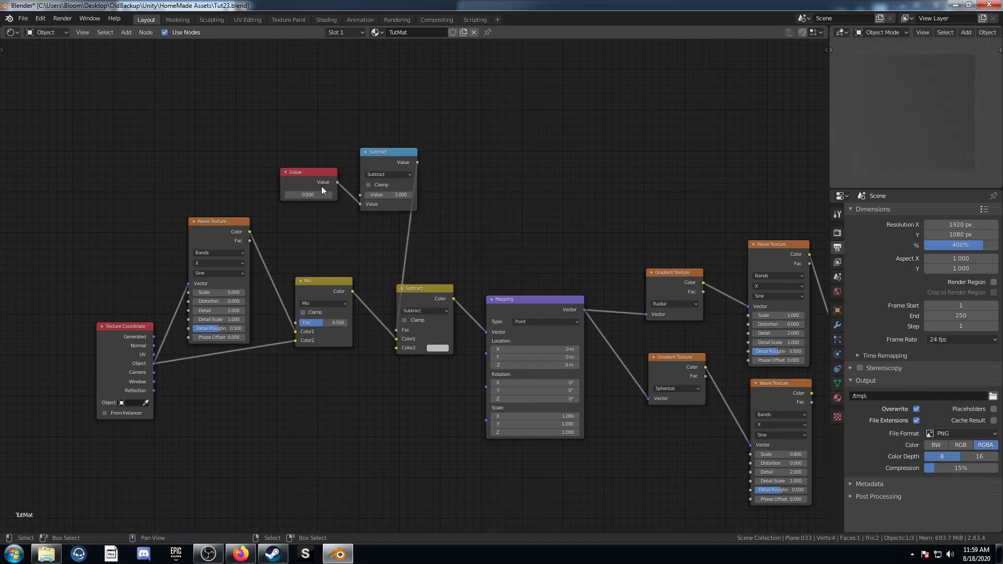
pyautogui.moveTo(337, 182); pyautogui.dragTo(295, 322)
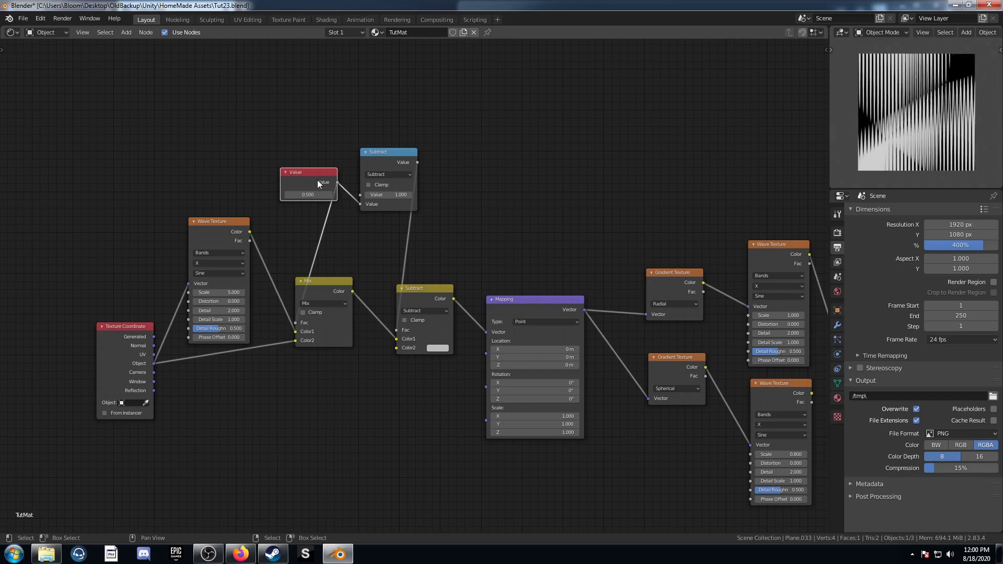
pyautogui.moveTo(311, 170); pyautogui.dragTo(285, 161)
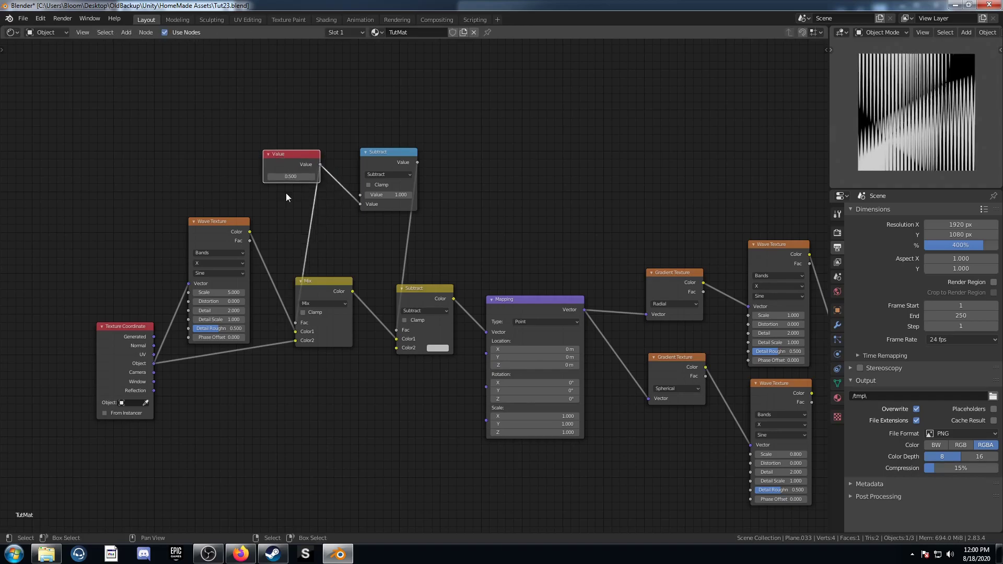
# Set the Value node to 0.9 and the Scale of the Wave Texture feeding the Mix node to 3.5.
pyautogui.click(293, 176)
pyautogui.write('0.9')
pyautogui.press('Return')
pyautogui.click(205, 293)
pyautogui.write('3.5')
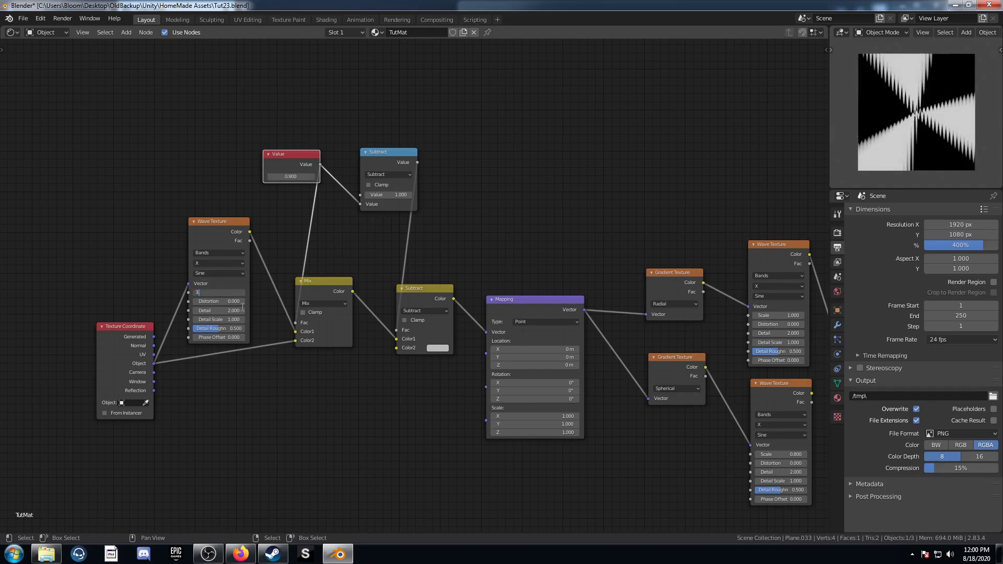
pyautogui.press('Return')
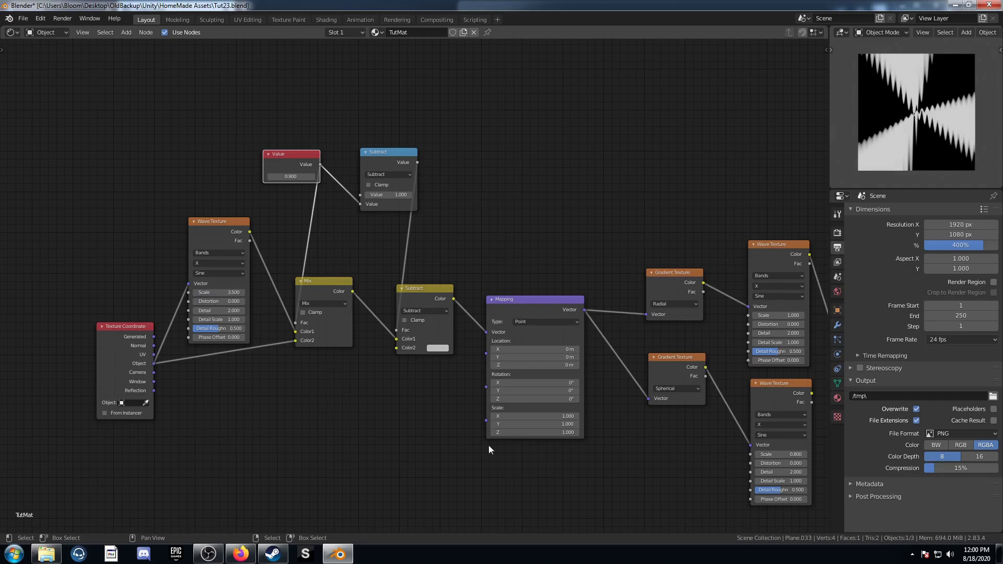
# Move the Color Burn, Color Dodge, Viewer and Material Output nodes together away from the two gradient-driven Wave Textures.
pyautogui.moveTo(821, 476); pyautogui.dragTo(308, 380, button='middle')
pyautogui.moveTo(622, 149)
pyautogui.mouseDown()
pyautogui.moveTo(346, 426)
pyautogui.moveTo(337, 415)
pyautogui.mouseUp()
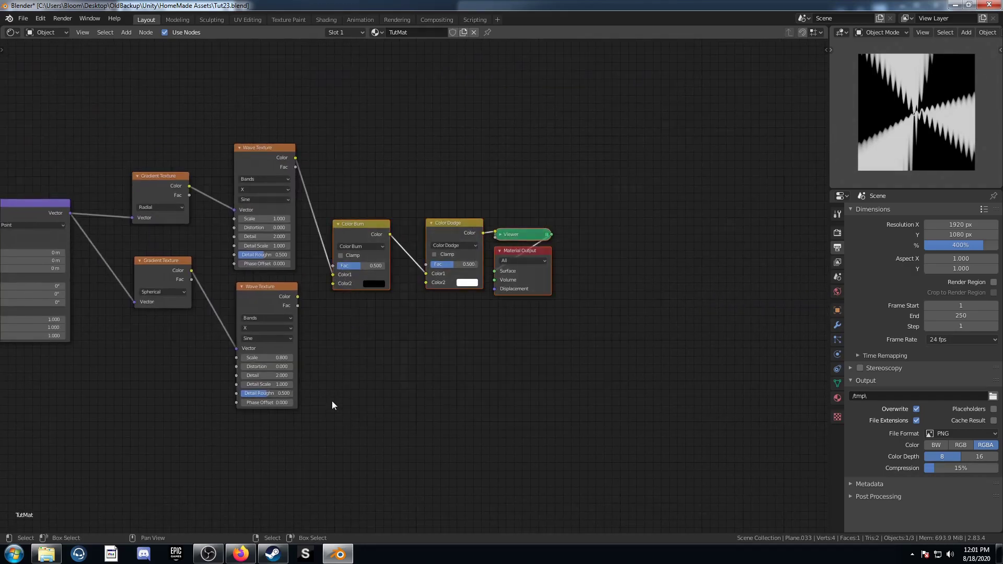
pyautogui.press('g')
pyautogui.click(473, 398)
# Combine the two gradient-driven Wave Textures with a Mix node feeding Color Burn, then reposition and expand that node.
pyautogui.keyDown('ctrl'); pyautogui.keyDown('shift'); pyautogui.moveTo(276, 156); pyautogui.dragTo(270, 318, button='right'); pyautogui.keyUp('shift'); pyautogui.keyUp('ctrl')
pyautogui.scroll(4, 383, 269)
pyautogui.moveTo(327, 225); pyautogui.dragTo(360, 239)
pyautogui.click(334, 234)
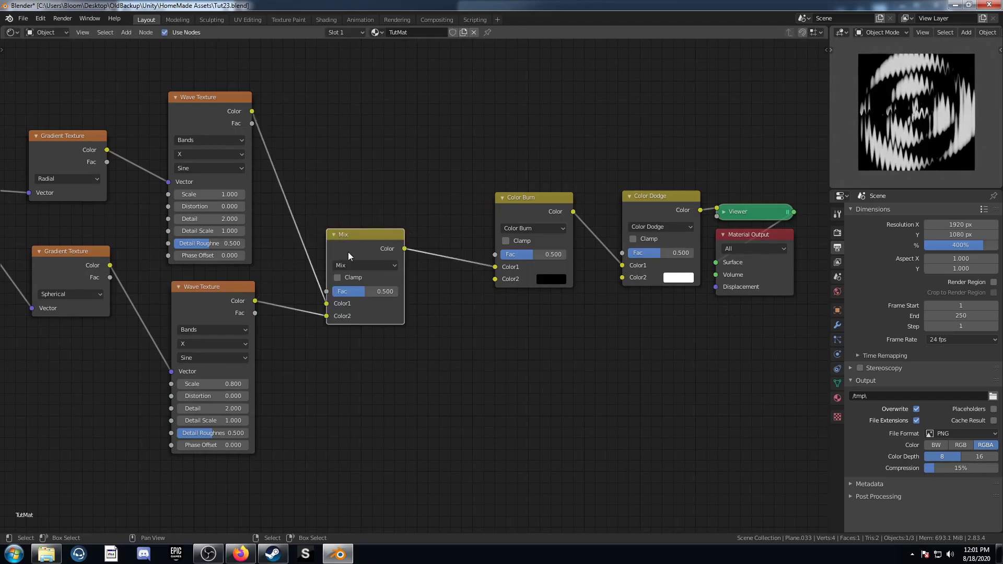
# Set the Fac of the Mix node that combines the two Wave Textures to 0.62.
pyautogui.click(362, 293)
pyautogui.write('.62')
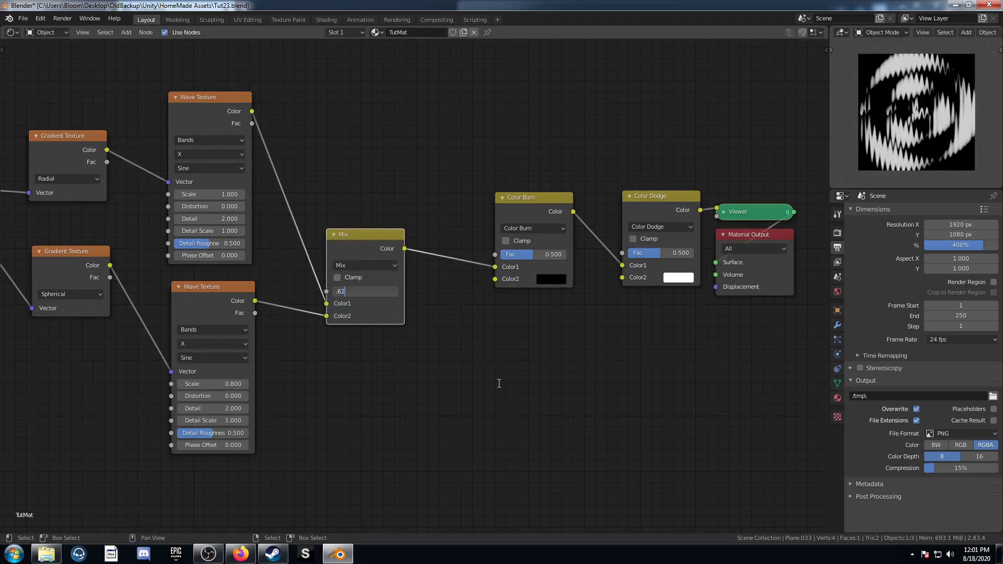
pyautogui.press('Return')
# Set the Color Burn node's Fac to 0.3 and the Color Dodge node's Fac to 1.
pyautogui.click(550, 255)
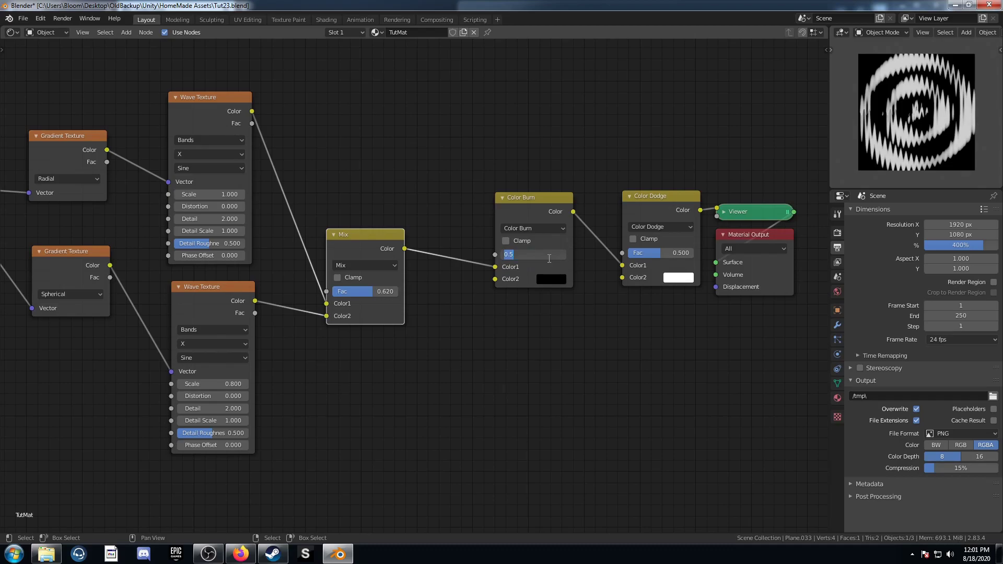
pyautogui.write('.3')
pyautogui.press('Return')
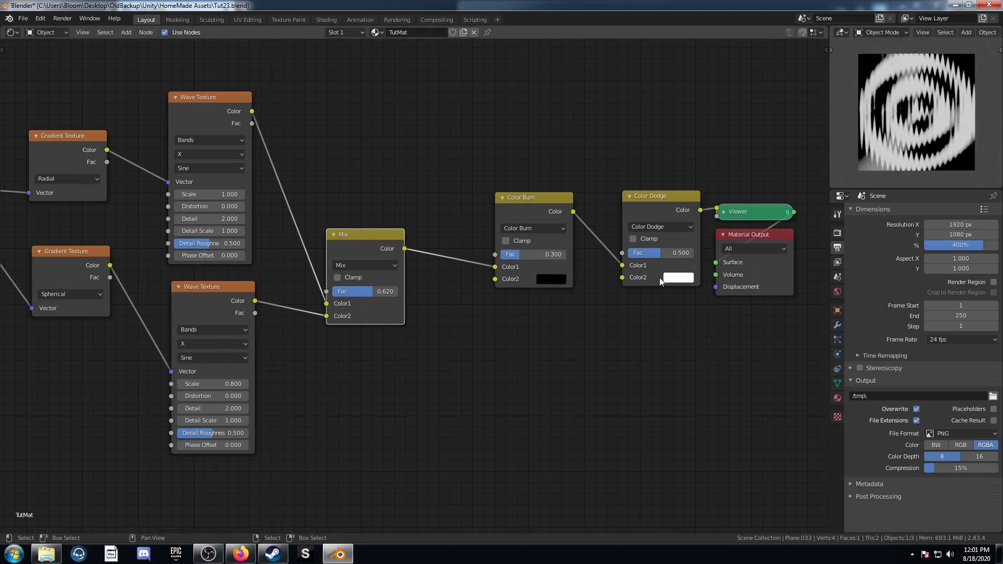
pyautogui.moveTo(660, 255); pyautogui.dragTo(695, 256)
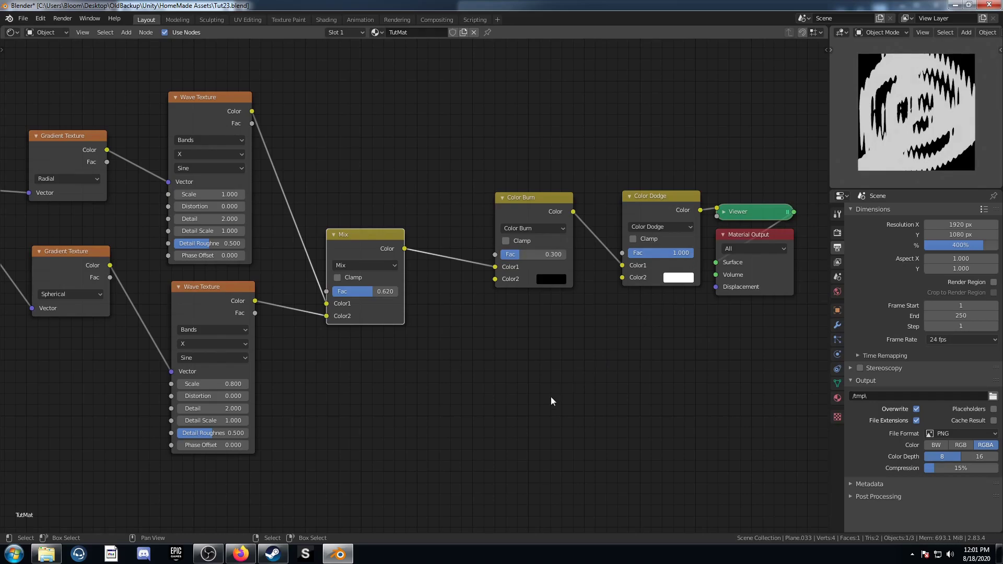
pyautogui.scroll(-3, 547, 404)
pyautogui.moveTo(401, 424); pyautogui.dragTo(637, 428, button='middle')
pyautogui.scroll(-1, 501, 403)
pyautogui.scroll(-3, 571, 422)
pyautogui.scroll(1, 628, 427)
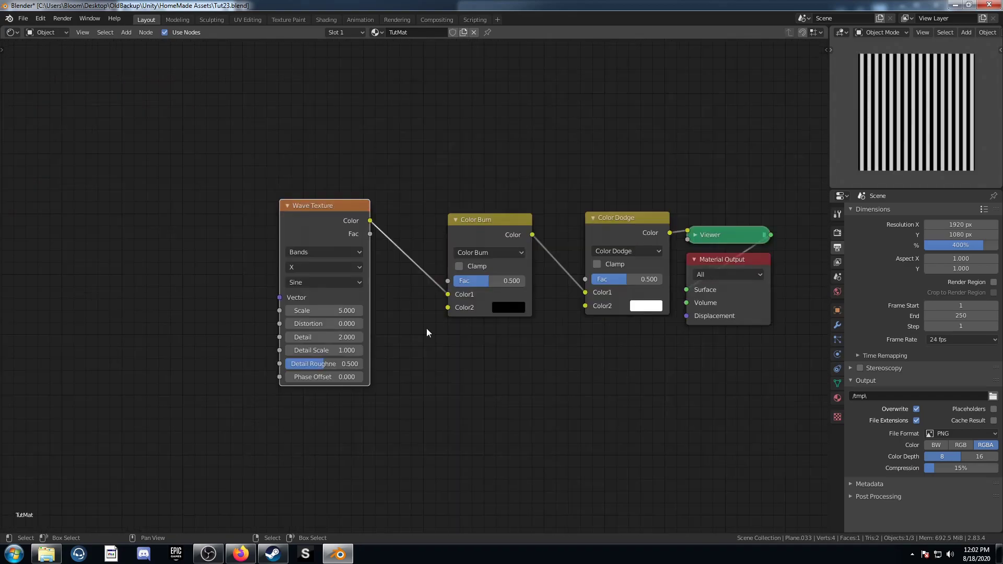
# Set the Wave Texture's Scale to 1 in the fresh node setup.
pyautogui.moveTo(419, 293); pyautogui.dragTo(424, 289, button='middle')
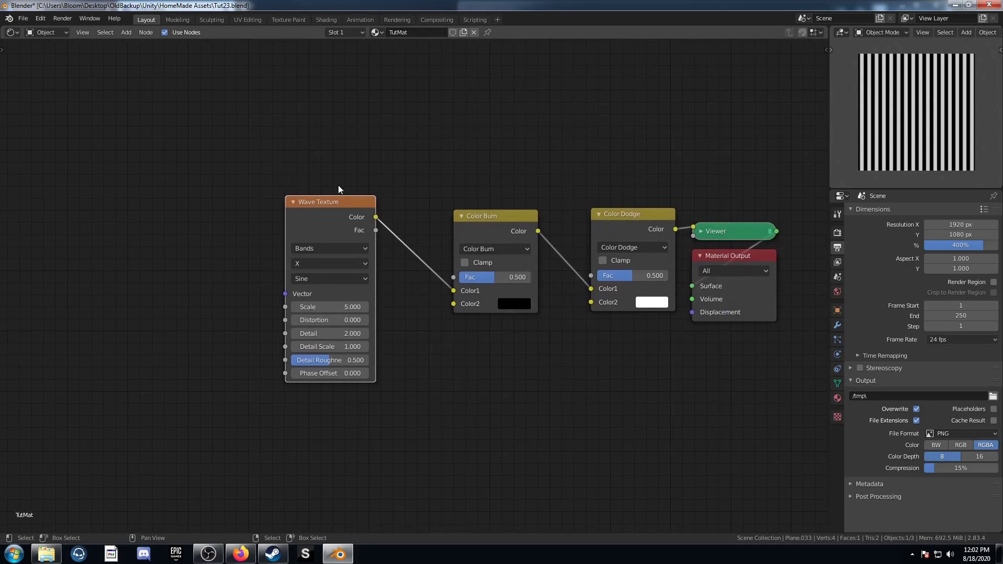
pyautogui.click(338, 307)
pyautogui.write('1')
pyautogui.press('Return')
# Add Texture Coordinate and Mapping nodes to the Wave Texture, feed Mapping from the Object output, and space both nodes out.
pyautogui.hotkey('ctrl', 't')
pyautogui.moveTo(311, 276); pyautogui.dragTo(593, 210, button='middle')
pyautogui.scroll(-3, 594, 211)
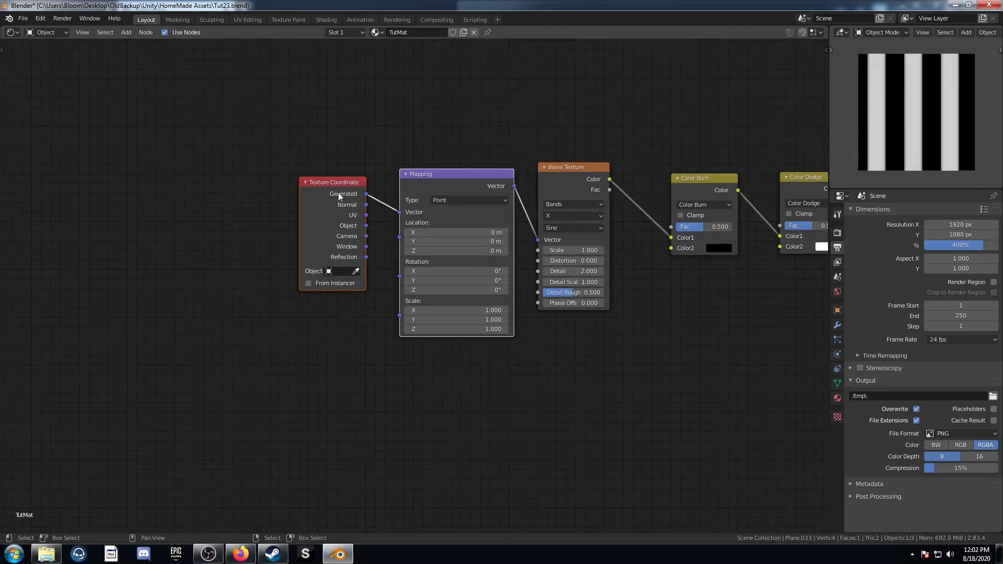
pyautogui.moveTo(366, 226); pyautogui.dragTo(400, 211)
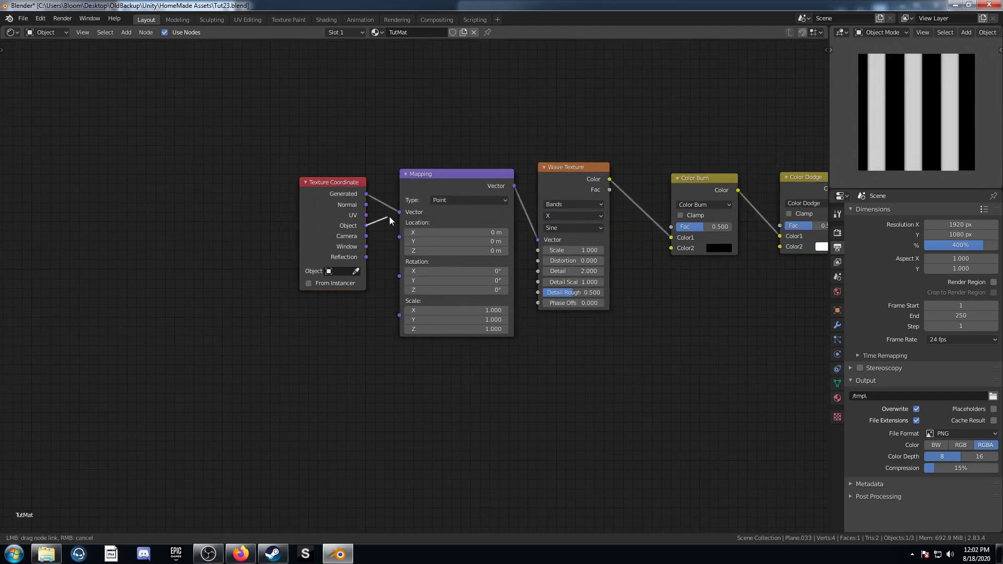
pyautogui.moveTo(328, 185); pyautogui.dragTo(193, 175)
pyautogui.moveTo(439, 175); pyautogui.dragTo(345, 165)
# Move the Wave Texture up and duplicate it below with its Mapping link kept.
pyautogui.moveTo(561, 180); pyautogui.dragTo(559, 92)
pyautogui.hotkey('ctrl', 'shift', 'd')
pyautogui.click(563, 259)
# Combine both Wave Textures with an expanded Mix node feeding Color Burn, moving the Color Burn, Color Dodge and output nodes away for space.
pyautogui.keyDown('ctrl'); pyautogui.keyDown('shift'); pyautogui.moveTo(584, 250); pyautogui.dragTo(565, 148, button='right'); pyautogui.keyUp('shift'); pyautogui.keyUp('ctrl')
pyautogui.moveTo(766, 366); pyautogui.dragTo(565, 383, button='middle')
pyautogui.moveTo(725, 165)
pyautogui.mouseDown()
pyautogui.moveTo(711, 255)
pyautogui.moveTo(547, 325)
pyautogui.moveTo(528, 322)
pyautogui.mouseUp()
pyautogui.press('g')
pyautogui.click(644, 317)
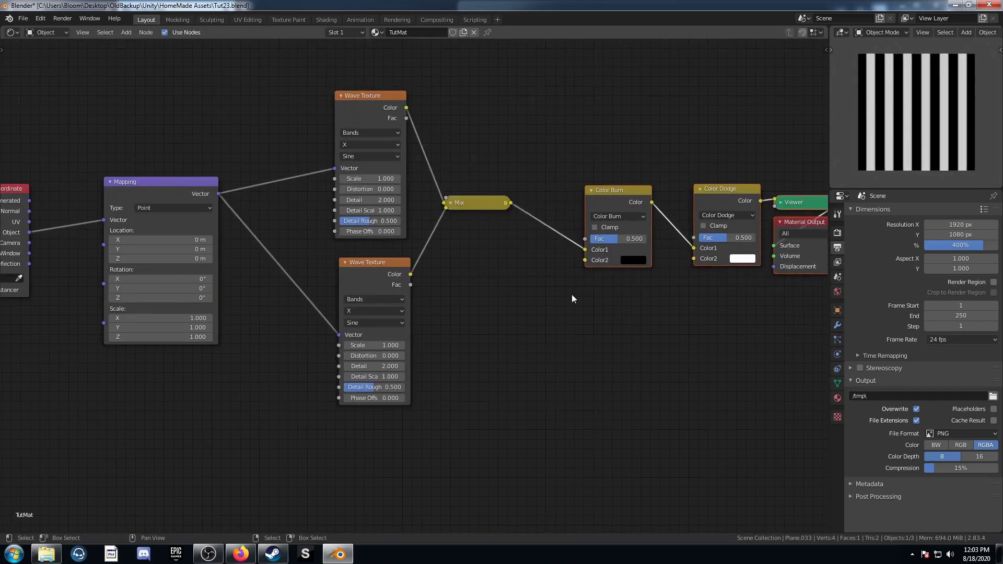
pyautogui.moveTo(481, 207); pyautogui.dragTo(498, 233)
pyautogui.click(468, 229)
# Insert a Gradient Texture between Mapping and the upper Wave Texture, and a duplicate of it before the lower Wave Texture.
pyautogui.moveTo(478, 381); pyautogui.dragTo(615, 391, button='middle')
pyautogui.hotkey('shift', 'a')
pyautogui.click(423, 257)
pyautogui.write('gra')
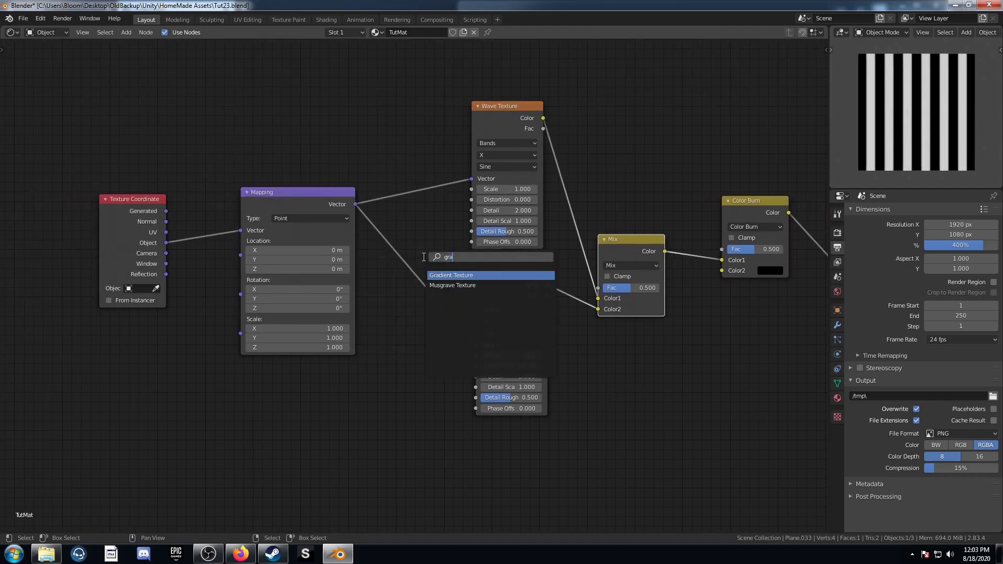
pyautogui.press('Return')
pyautogui.click(390, 144)
pyautogui.hotkey('shift', 'd')
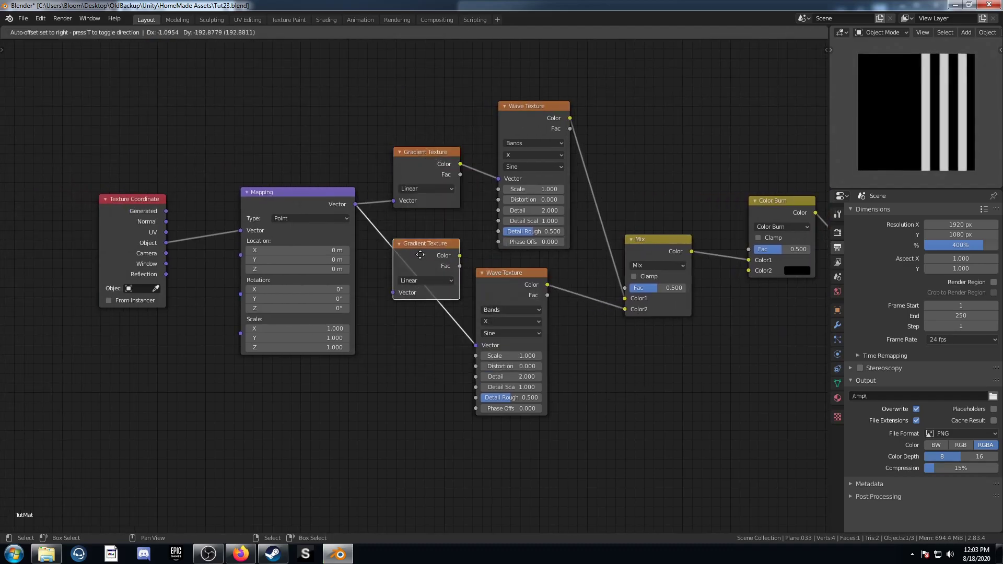
pyautogui.click(419, 257)
# Set the upper Gradient Texture to Radial and the lower to Spherical, and the lower Wave Texture's Scale to 0.8.
pyautogui.click(432, 189)
pyautogui.click(425, 262)
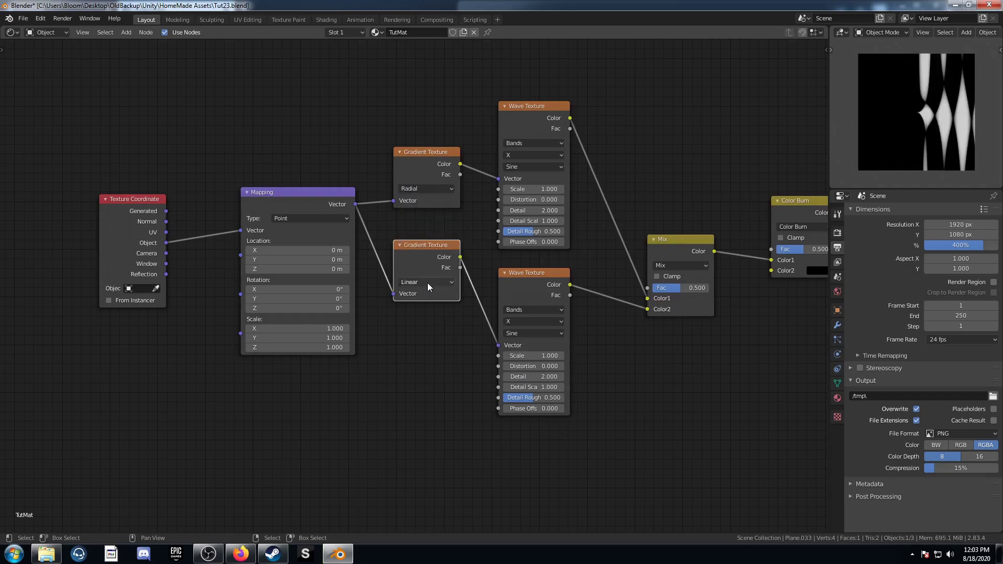
pyautogui.click(427, 282)
pyautogui.click(439, 333)
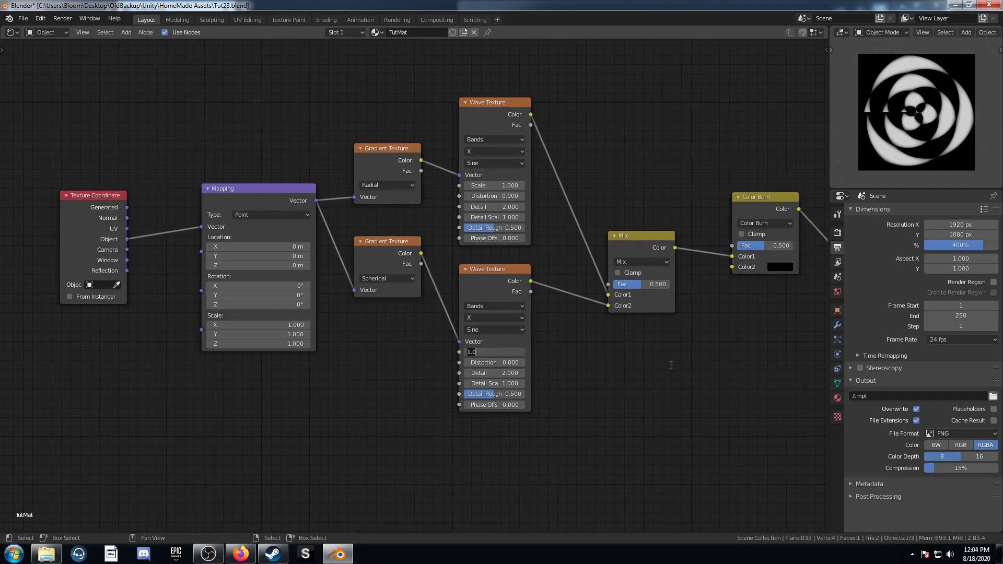
pyautogui.write('.8')
pyautogui.press('Return')
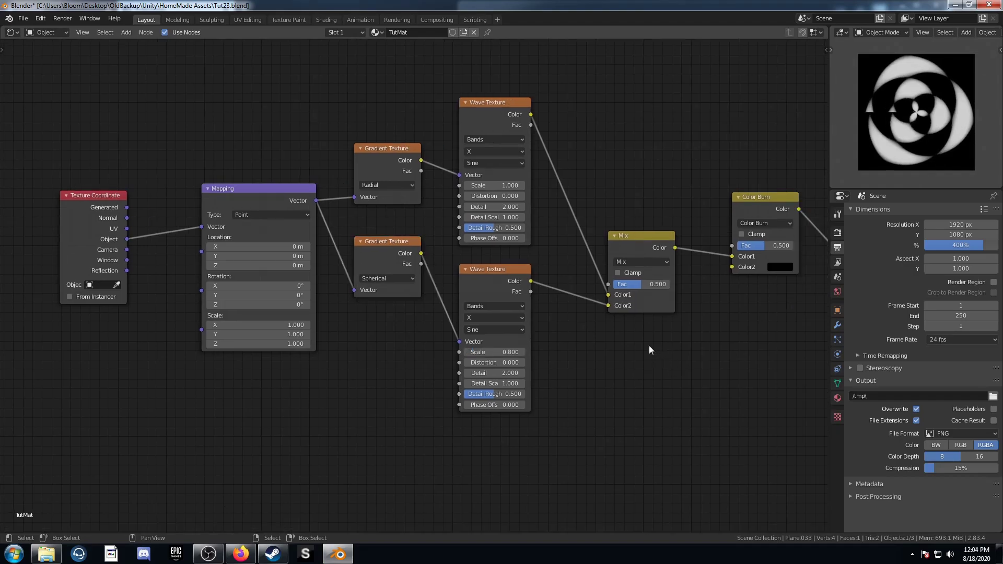
# Move the lower Wave Texture's link from the Mix node's Color2 input to its Fac input.
pyautogui.moveTo(641, 339); pyautogui.dragTo(604, 354, button='middle')
pyautogui.click(612, 301)
pyautogui.press('Return')
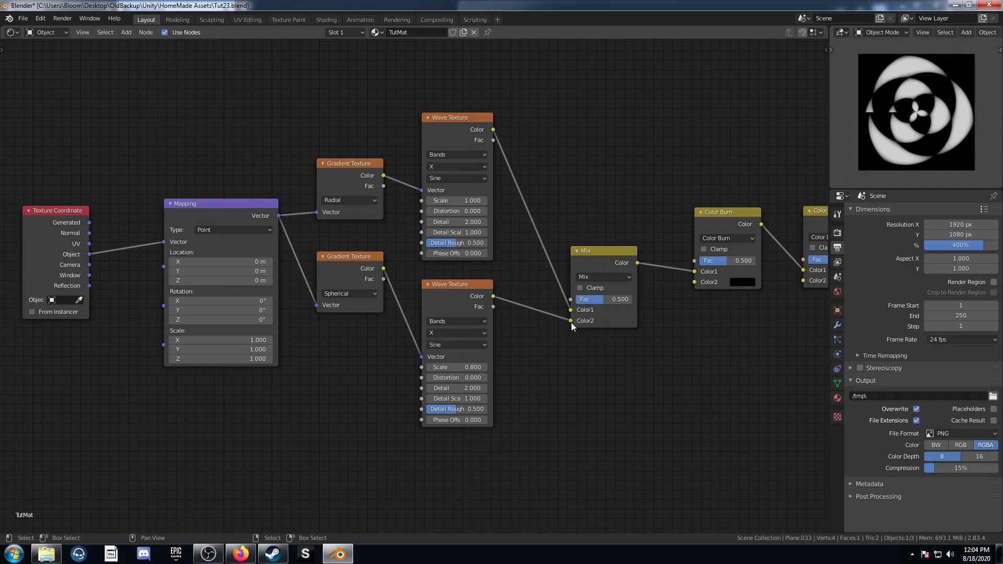
pyautogui.moveTo(570, 320)
pyautogui.mouseDown()
pyautogui.moveTo(532, 324)
pyautogui.moveTo(559, 292)
pyautogui.moveTo(571, 300)
pyautogui.mouseUp()
# Set the Color Burn node's Fac to 0.3.
pyautogui.moveTo(644, 386); pyautogui.dragTo(603, 396, button='middle')
pyautogui.click(686, 271)
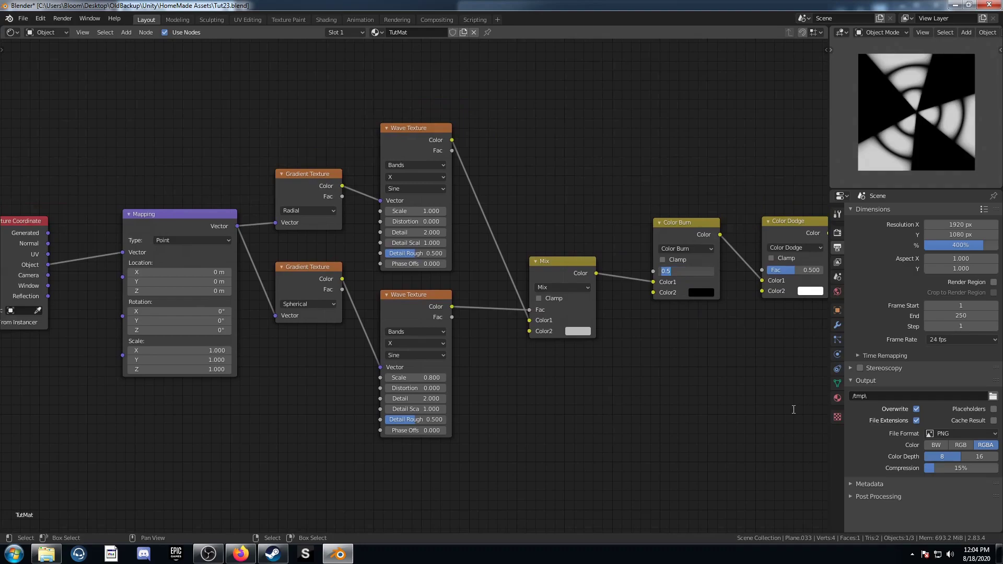
pyautogui.write('0.3')
pyautogui.press('Return')
# Move the Texture Coordinate node farther from Mapping and insert a new Wave Texture on the link between them.
pyautogui.scroll(-2, 200, 468)
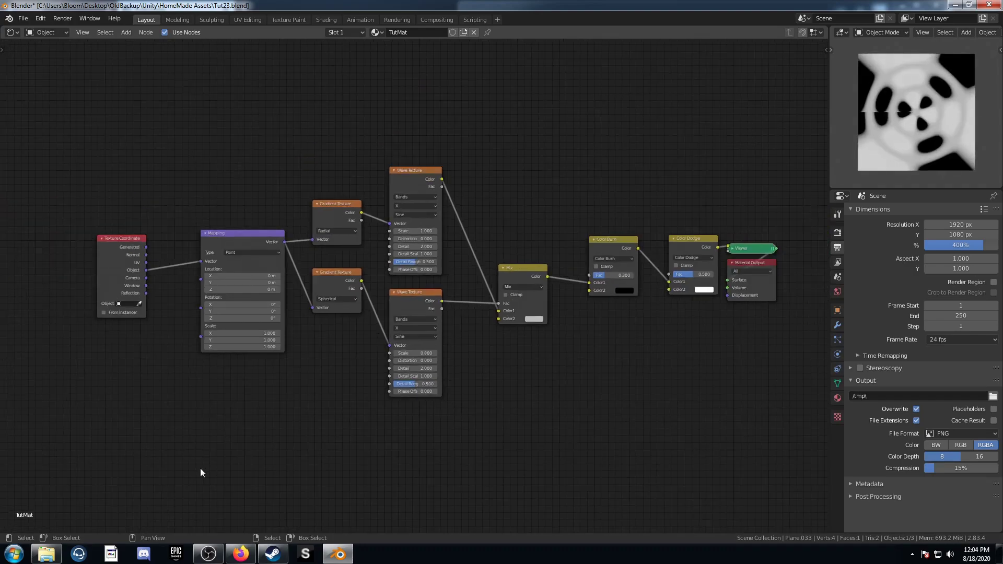
pyautogui.moveTo(146, 331); pyautogui.dragTo(236, 332, button='middle')
pyautogui.moveTo(202, 242); pyautogui.dragTo(118, 252)
pyautogui.moveTo(205, 344); pyautogui.dragTo(234, 335, button='middle')
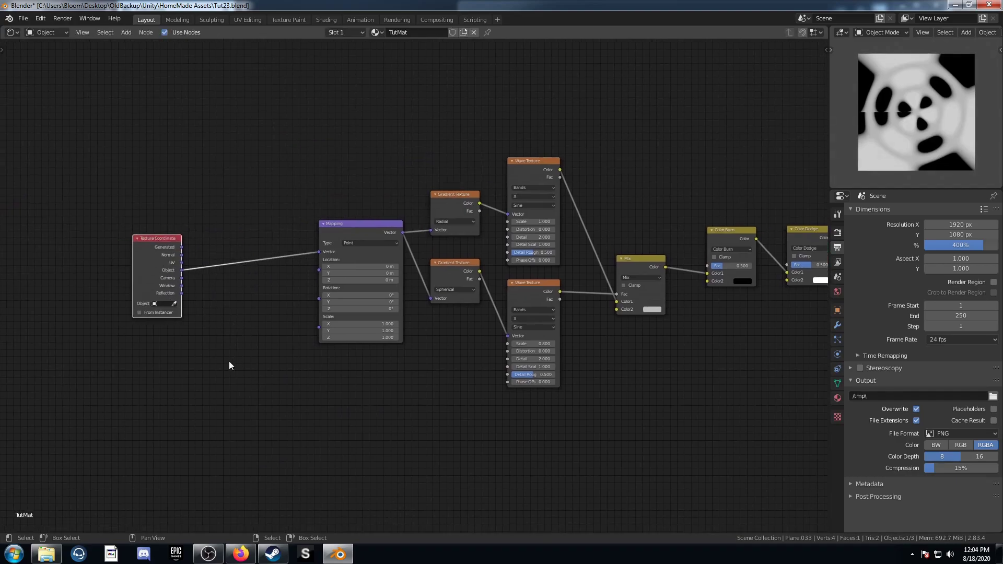
pyautogui.hotkey('shift', 'a')
pyautogui.click(229, 360)
pyautogui.write('v')
pyautogui.press('BackSpace')
pyautogui.write('wav\\')
pyautogui.press('BackSpace')
pyautogui.press('Return')
pyautogui.click(230, 286)
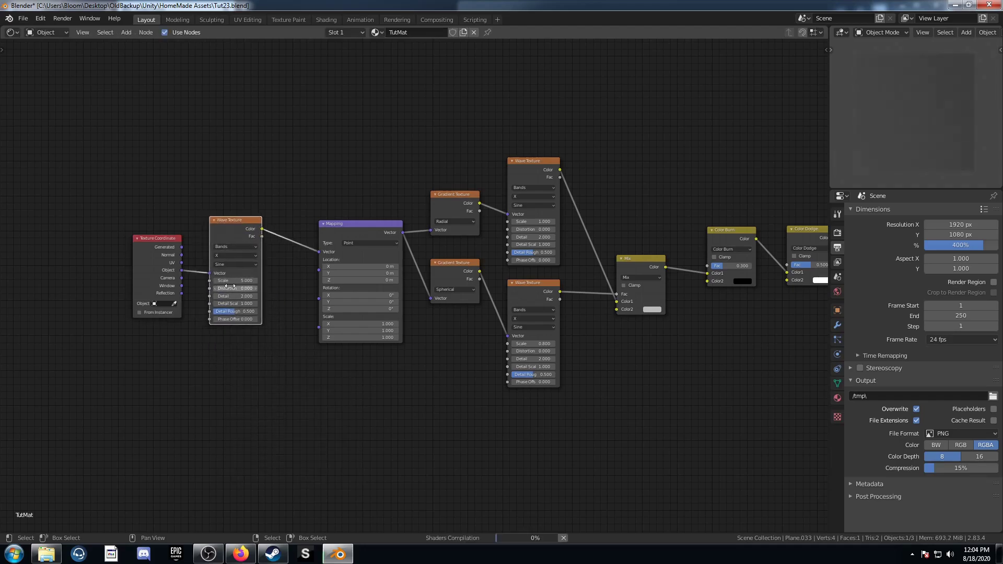
# Move the new Wave Texture up and insert a MixRGB node between it and Mapping.
pyautogui.scroll(3, 230, 286)
pyautogui.moveTo(184, 222); pyautogui.dragTo(181, 140)
pyautogui.hotkey('shift', 'a')
pyautogui.click(188, 327)
pyautogui.write('mix')
pyautogui.press('Down')
pyautogui.press('Return')
pyautogui.click(221, 128)
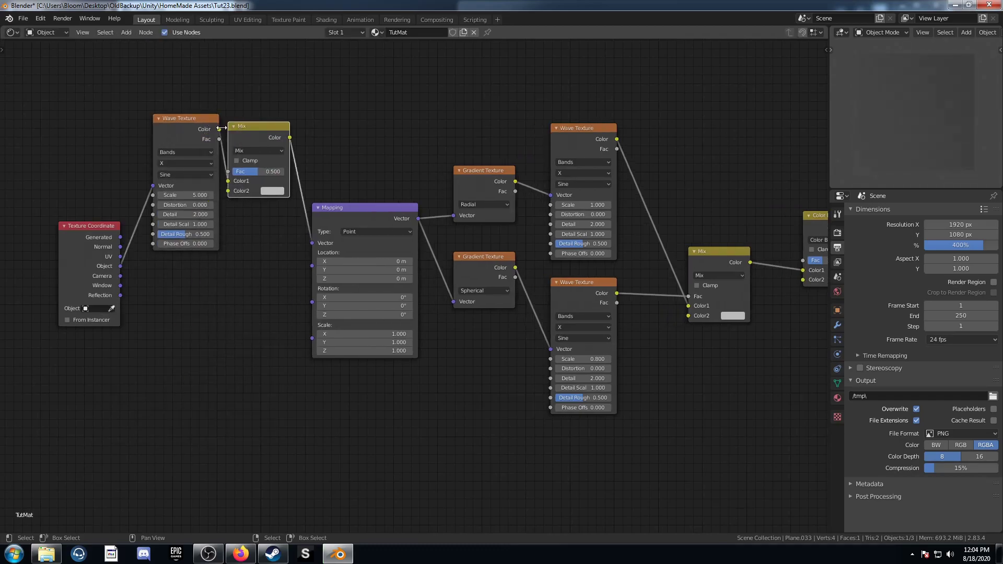
# Insert a duplicate of the Mix node before Mapping with its blend mode set to Subtract, and move the original Mix node down.
pyautogui.moveTo(324, 277); pyautogui.dragTo(282, 369, button='middle')
pyautogui.hotkey('shift', 'd')
pyautogui.click(287, 283)
pyautogui.click(318, 279)
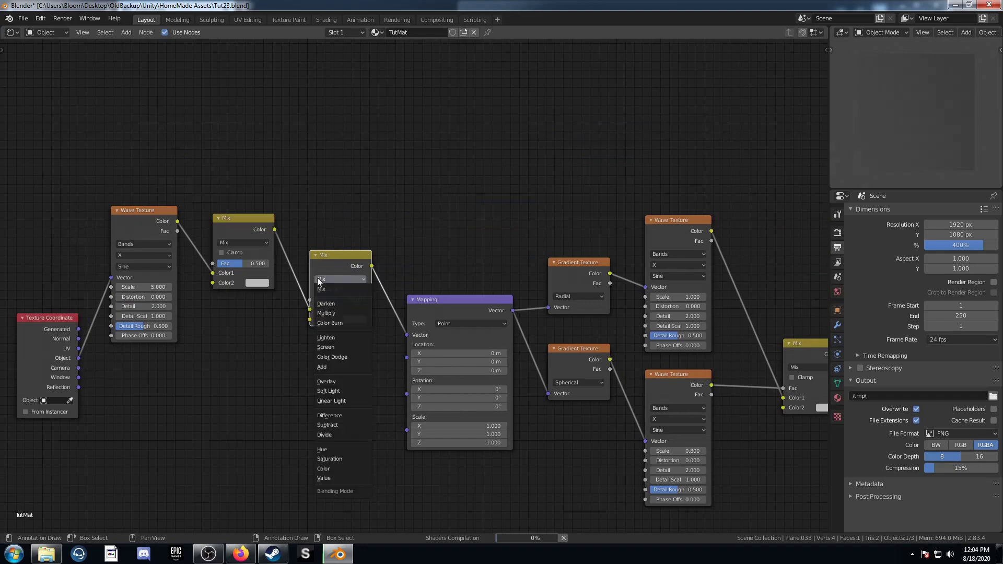
pyautogui.click(349, 424)
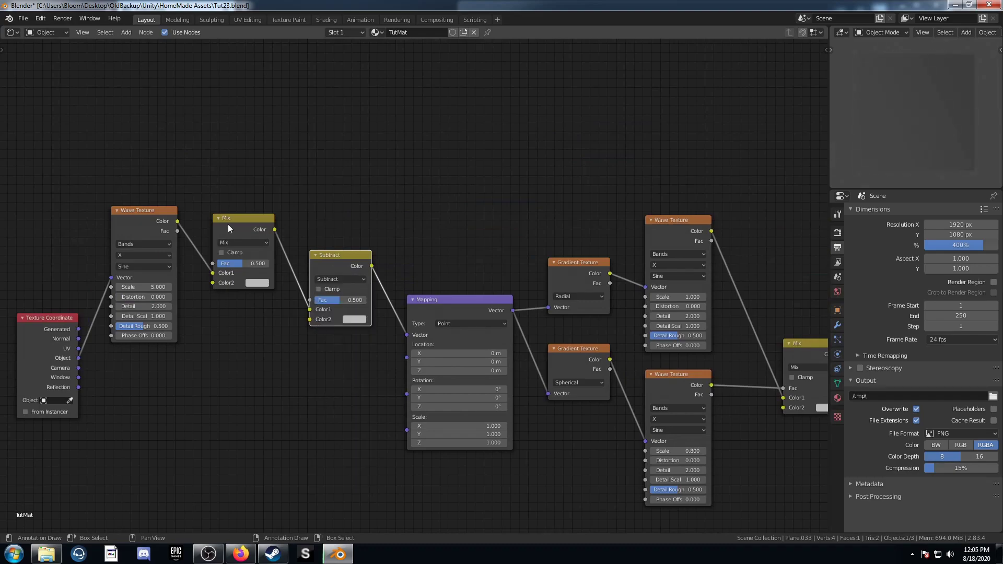
pyautogui.moveTo(228, 226); pyautogui.dragTo(234, 278)
# Add a Value node above the first Wave Texture and a Math node beside it.
pyautogui.hotkey('shift', 'a')
pyautogui.click(213, 140)
pyautogui.write('v')
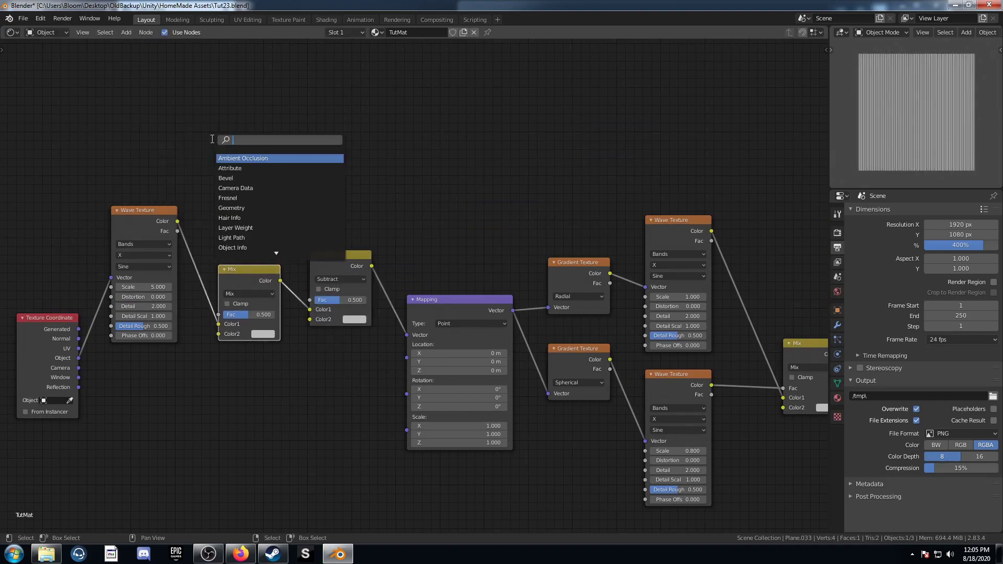
pyautogui.write('alue')
pyautogui.press('Return')
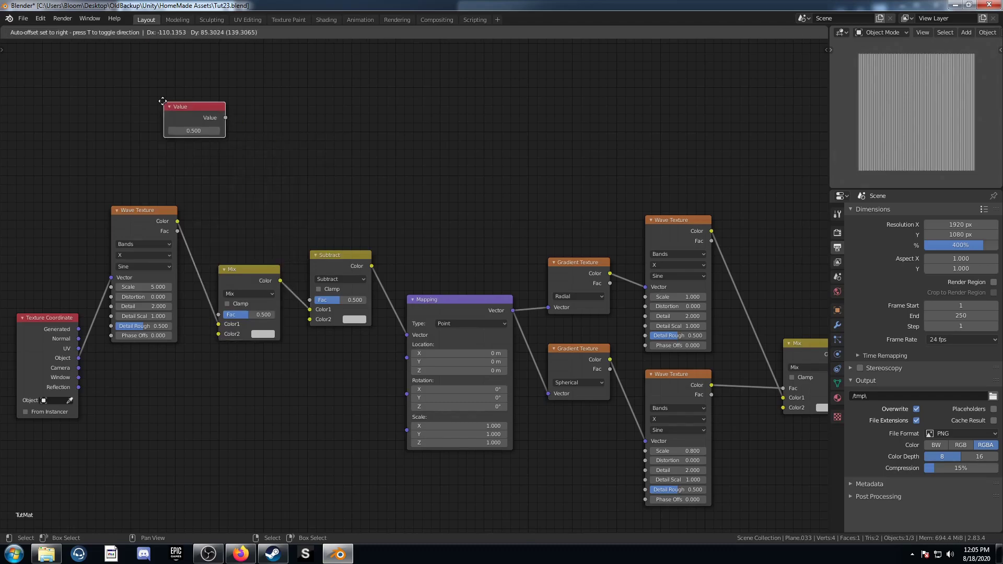
pyautogui.click(162, 102)
pyautogui.hotkey('shift', 'a')
pyautogui.click(285, 134)
pyautogui.write('math')
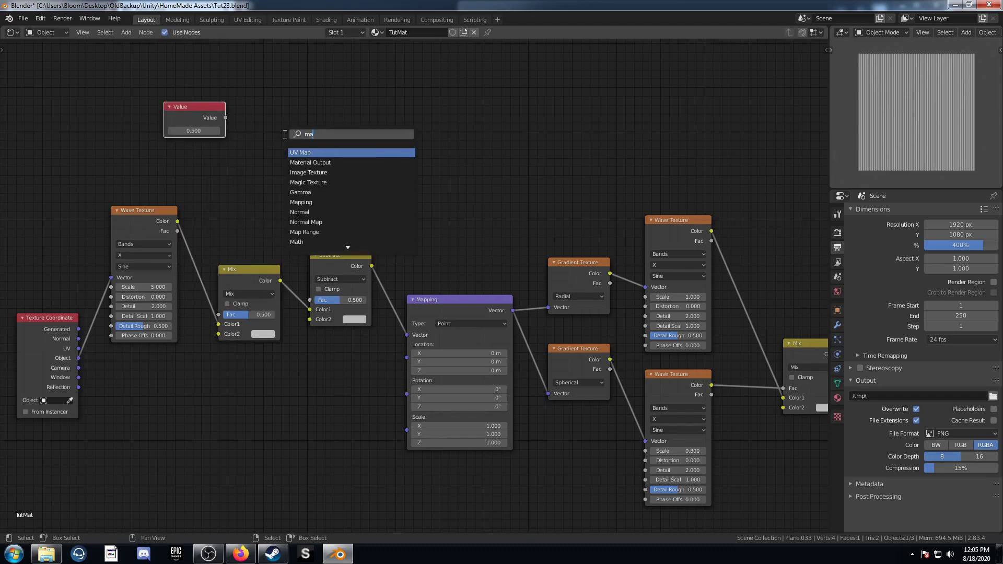
pyautogui.press('Return')
pyautogui.click(269, 113)
# Link Value to the Math node's second input and the Mix node's Fac, and the Math output to the Subtract colour node's Fac.
pyautogui.moveTo(226, 118); pyautogui.dragTo(272, 175)
pyautogui.moveTo(331, 128); pyautogui.dragTo(310, 300)
pyautogui.moveTo(225, 118); pyautogui.dragTo(218, 314)
# Set the Math node's operation to Subtract with a first value of 1.
pyautogui.click(295, 142)
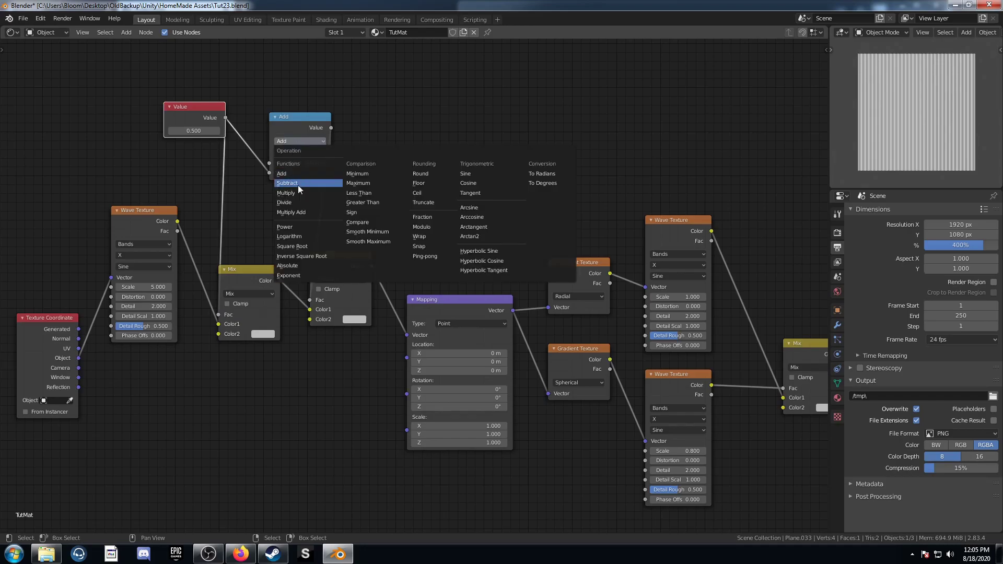
pyautogui.click(298, 188)
pyautogui.doubleClick(298, 163)
pyautogui.write('1')
pyautogui.press('Return')
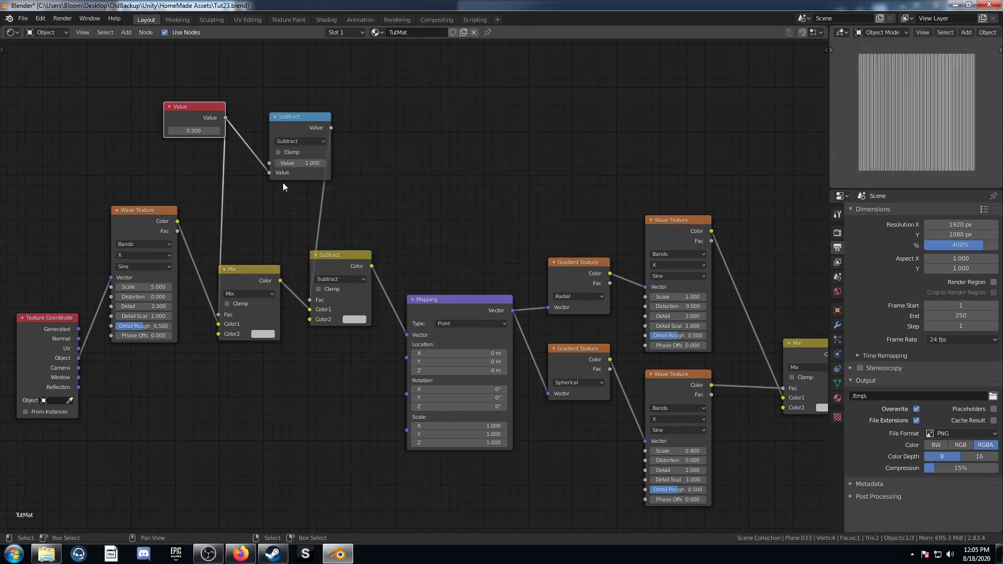
# Move the Value node aside and set it to 0.74, and link the Texture Coordinate's Object output to the first Mix node's Color2.
pyautogui.moveTo(182, 107); pyautogui.dragTo(156, 109)
pyautogui.click(172, 133)
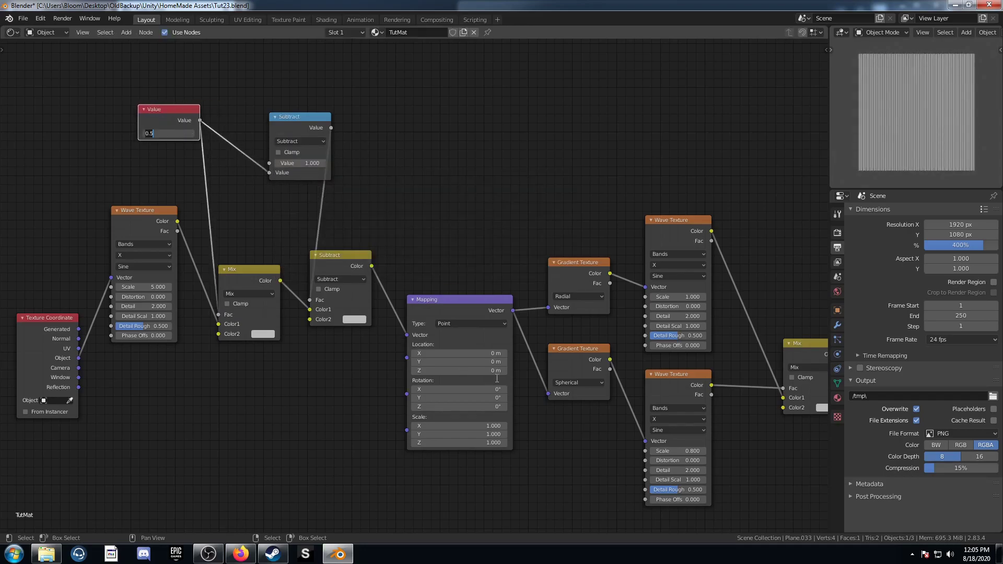
pyautogui.press('BackSpace')
pyautogui.write('4')
pyautogui.press('Return')
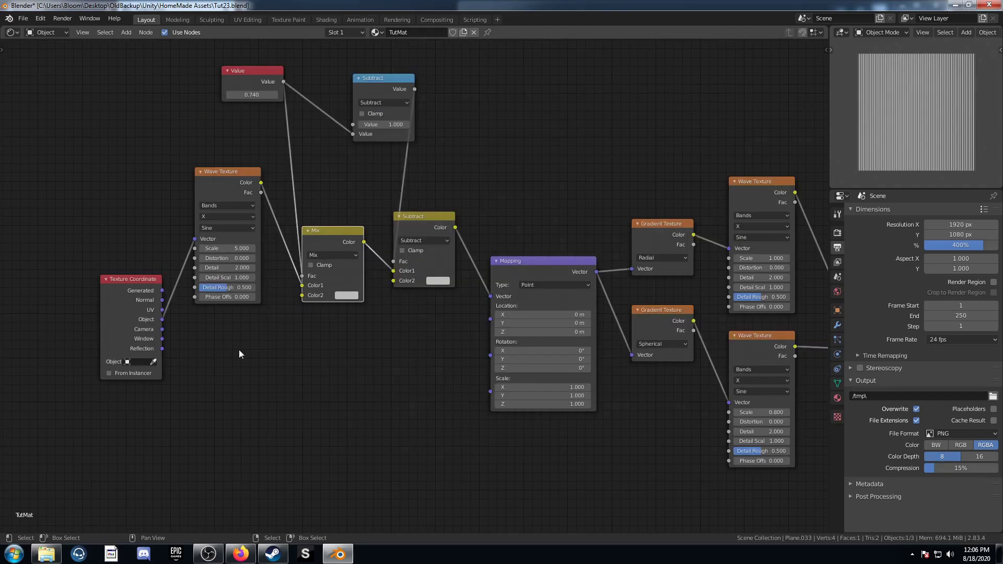
pyautogui.moveTo(162, 319); pyautogui.dragTo(302, 295)
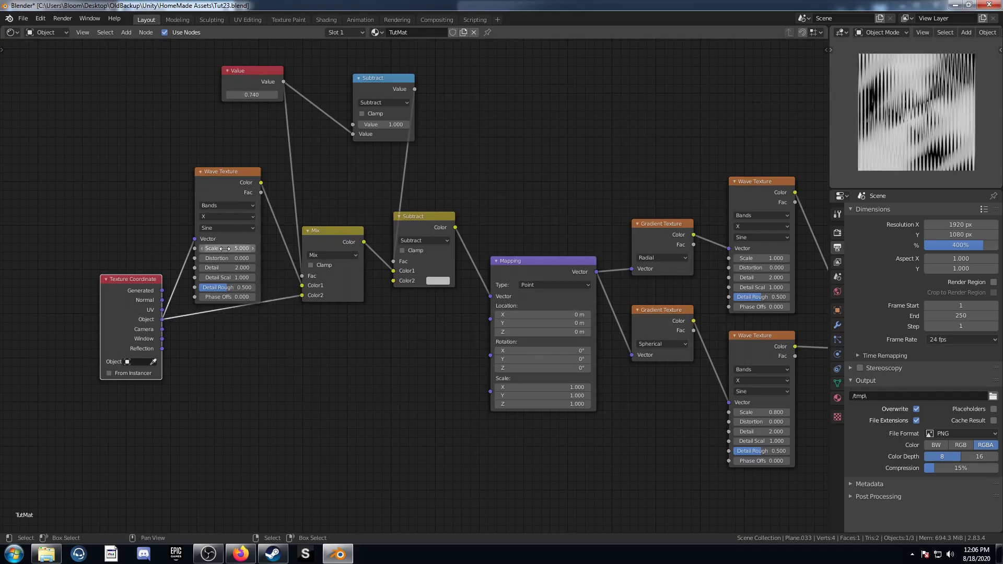
# Set the first Wave Texture to Rings with Spherical direction and a Scale of 2.8.
pyautogui.click(220, 206)
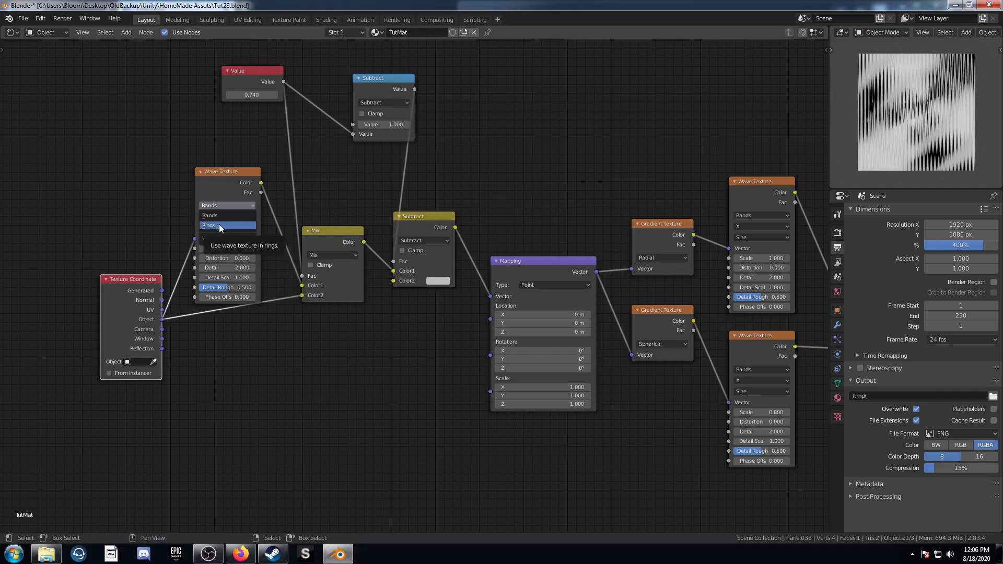
pyautogui.click(219, 225)
pyautogui.click(221, 217)
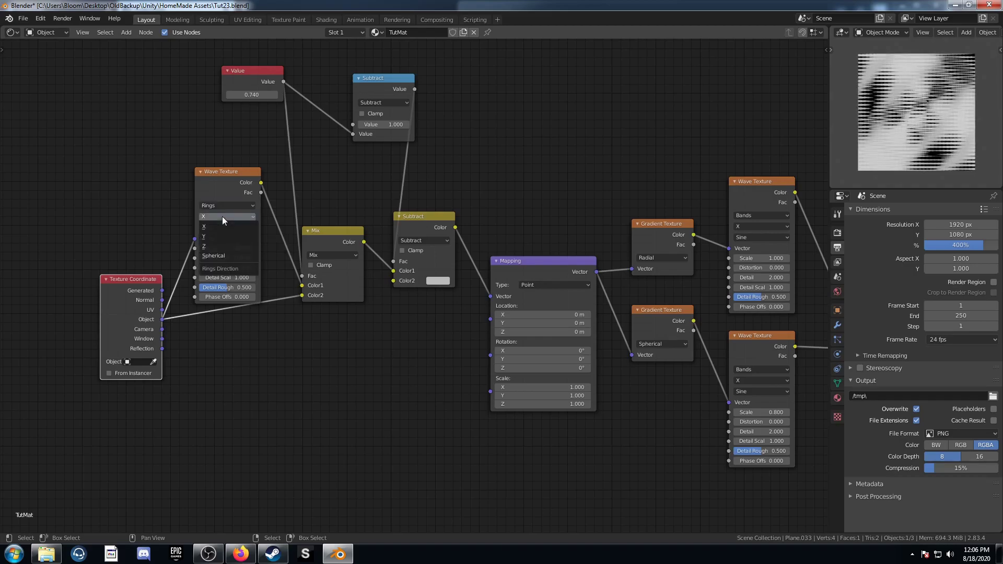
pyautogui.click(222, 256)
pyautogui.click(231, 248)
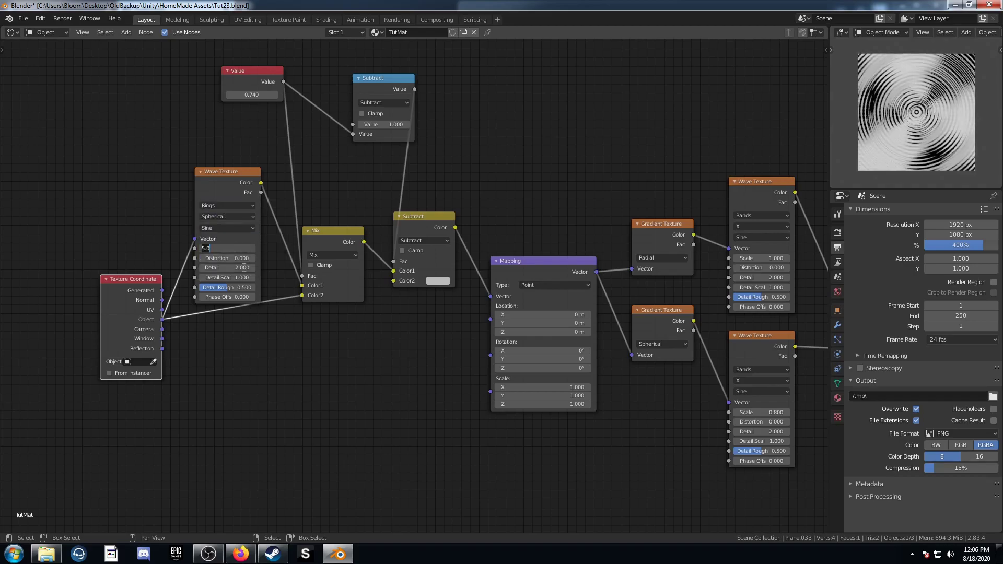
pyautogui.write('2.8')
pyautogui.press('Return')
# Raise the Color Dodge node's Fac to 1.
pyautogui.scroll(-4, 497, 398)
pyautogui.moveTo(554, 368); pyautogui.dragTo(233, 331, button='middle')
pyautogui.scroll(1, 491, 276)
pyautogui.moveTo(601, 310); pyautogui.dragTo(474, 320, button='middle')
pyautogui.scroll(1, 474, 318)
pyautogui.moveTo(541, 277); pyautogui.dragTo(583, 267)
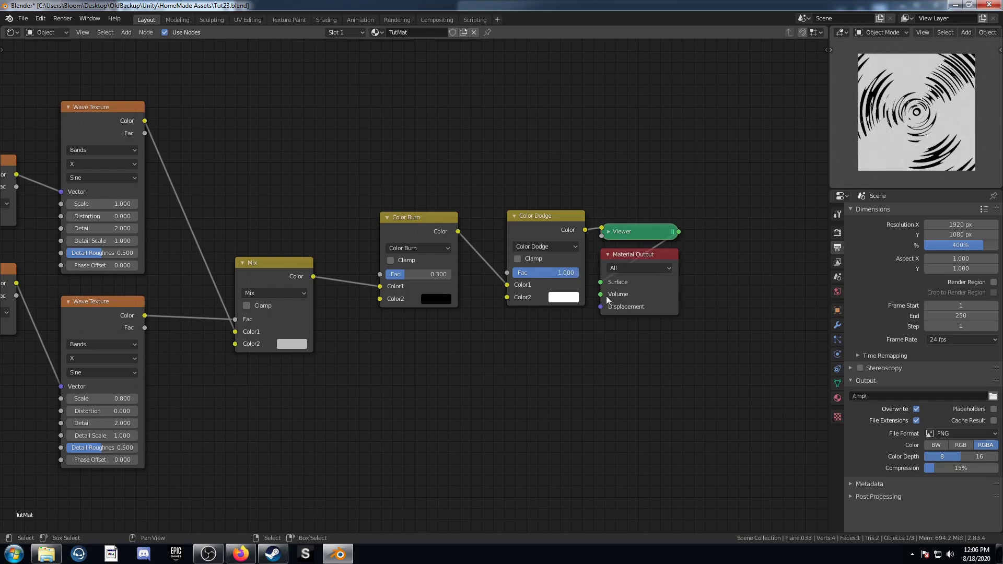
pyautogui.scroll(-5, 291, 413)
pyautogui.moveTo(189, 430); pyautogui.dragTo(397, 436, button='middle')
pyautogui.scroll(1, 342, 421)
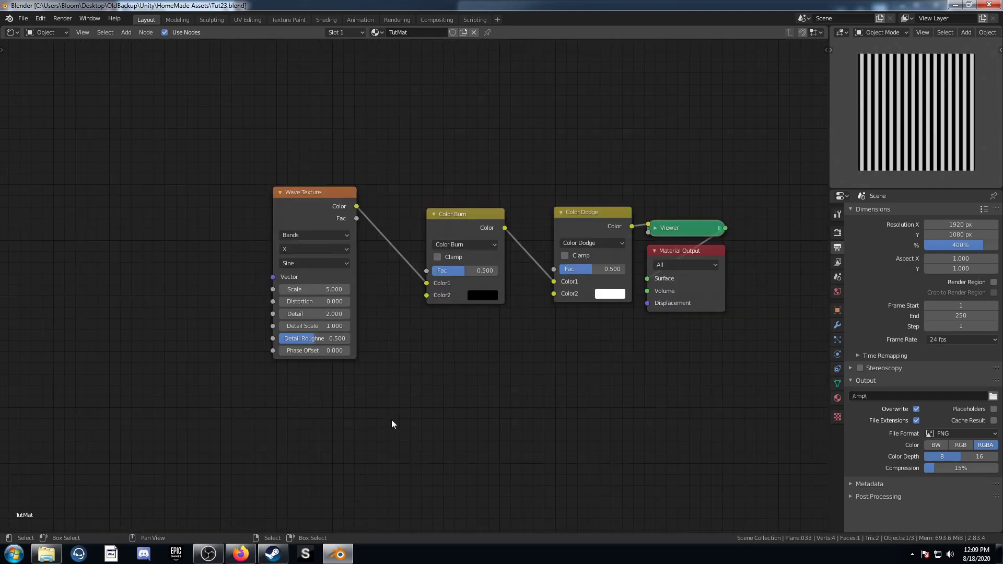
# Move the Wave Texture up and set its Scale to 2.5.
pyautogui.moveTo(390, 419); pyautogui.dragTo(436, 411, button='middle')
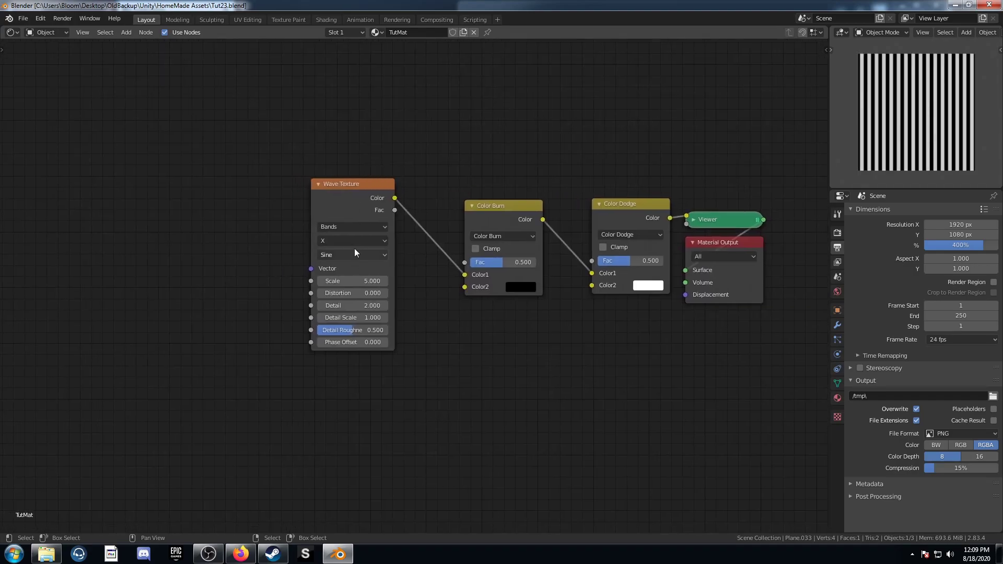
pyautogui.moveTo(346, 193); pyautogui.dragTo(358, 152)
pyautogui.click(364, 239)
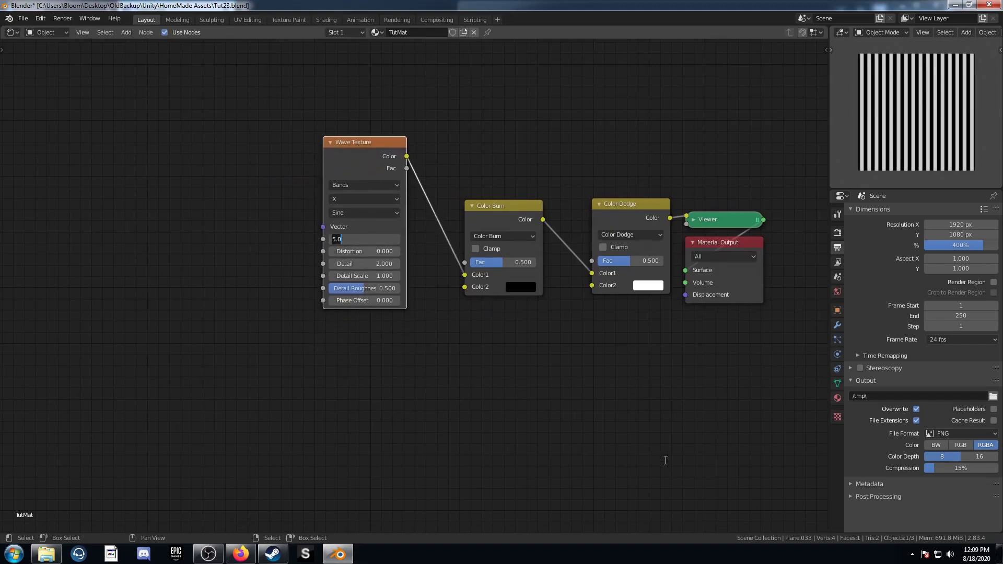
pyautogui.write('2.5')
pyautogui.press('Return')
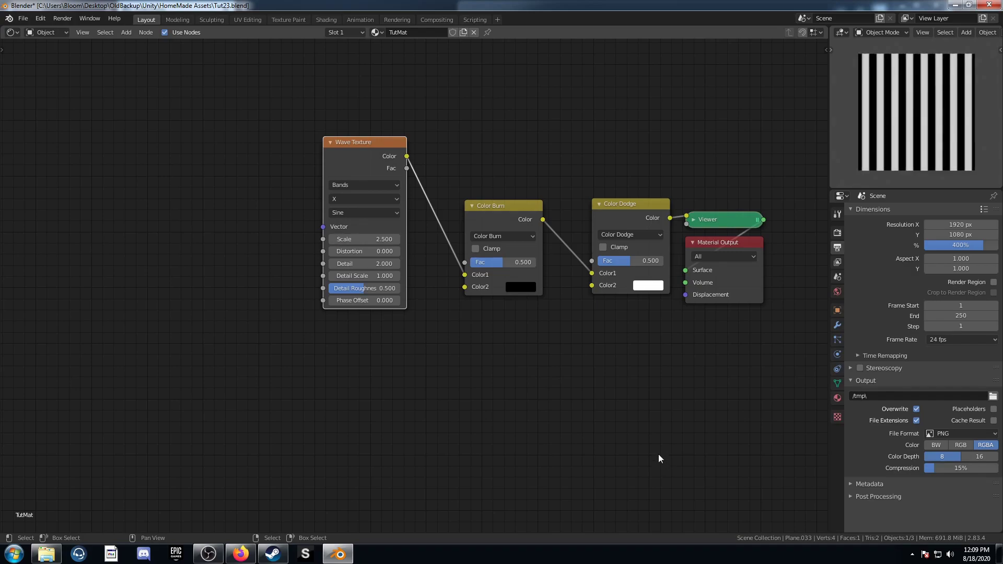
# Add linked Texture Coordinate and Mapping nodes before the Wave Texture and move them away to leave space.
pyautogui.hotkey('ctrl', 't')
pyautogui.moveTo(238, 226); pyautogui.dragTo(276, 209)
pyautogui.scroll(-1, 313, 324)
pyautogui.scroll(-1, 315, 343)
pyautogui.moveTo(261, 162); pyautogui.dragTo(443, 393)
pyautogui.press('g')
pyautogui.click(307, 395)
pyautogui.hotkey('shift', 'a')
pyautogui.click(386, 355)
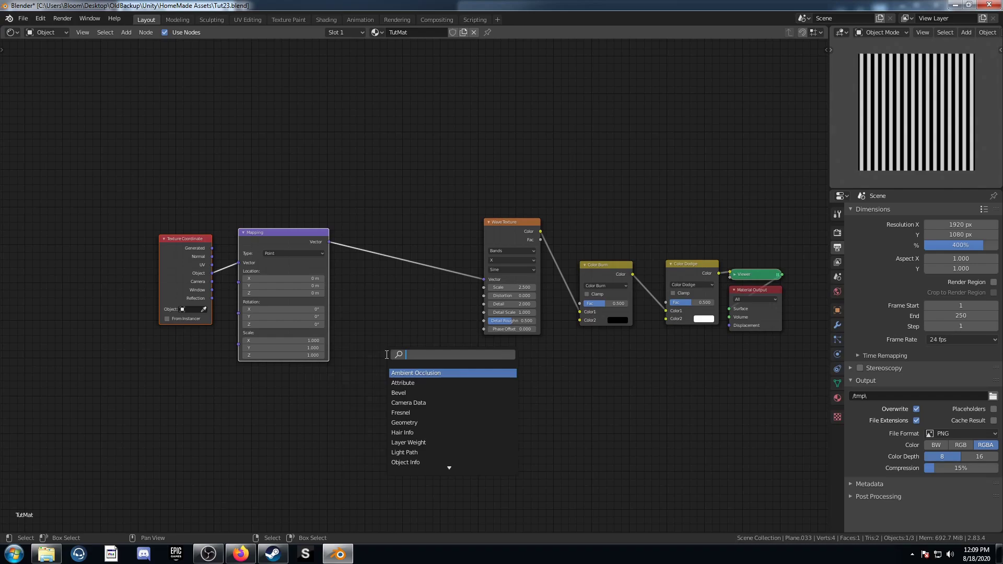
pyautogui.click(381, 187)
# Move the Wave Texture up and place a duplicate below it that keeps its Mapping link.
pyautogui.moveTo(498, 223); pyautogui.dragTo(494, 197)
pyautogui.hotkey('ctrl', 'shift', 'd')
pyautogui.click(498, 352)
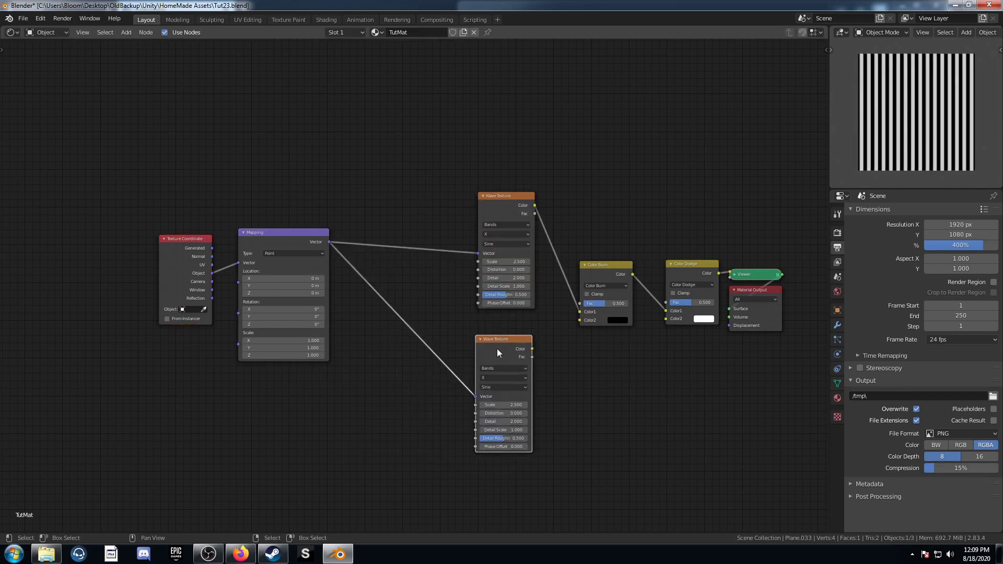
# Insert a Gradient Texture between Mapping and the upper Wave Texture, and a duplicate of it before the lower Wave Texture.
pyautogui.hotkey('shift', 'a')
pyautogui.click(421, 334)
pyautogui.write('gre\\')
pyautogui.press('BackSpace')
pyautogui.press('BackSpace')
pyautogui.write('ad')
pyautogui.press('Return')
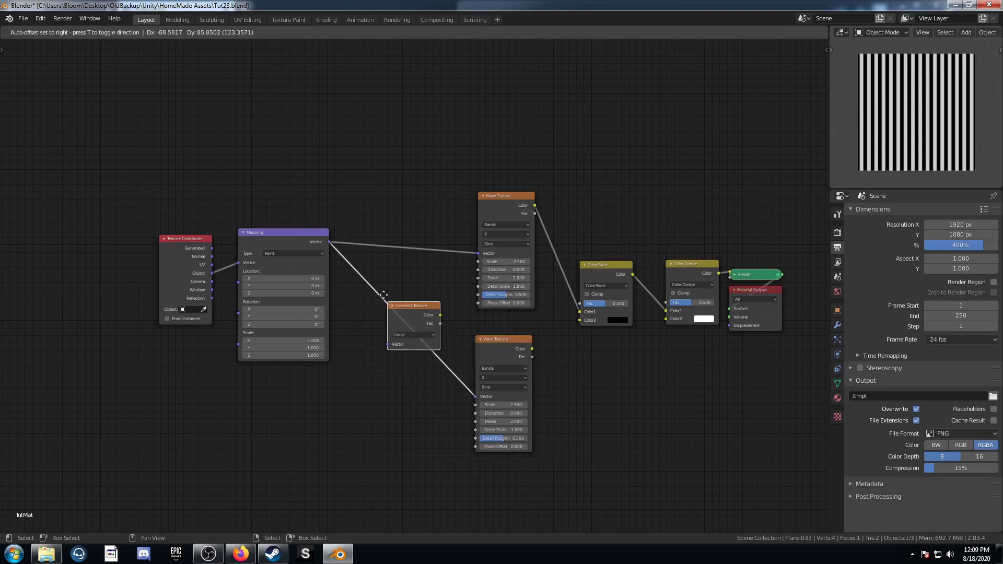
pyautogui.click(383, 218)
pyautogui.hotkey('shift', 'd')
pyautogui.click(405, 296)
# Set the upper Gradient Texture to Radial and the lower one to Spherical.
pyautogui.scroll(2, 448, 334)
pyautogui.moveTo(401, 317); pyautogui.dragTo(344, 337, button='middle')
pyautogui.click(351, 262)
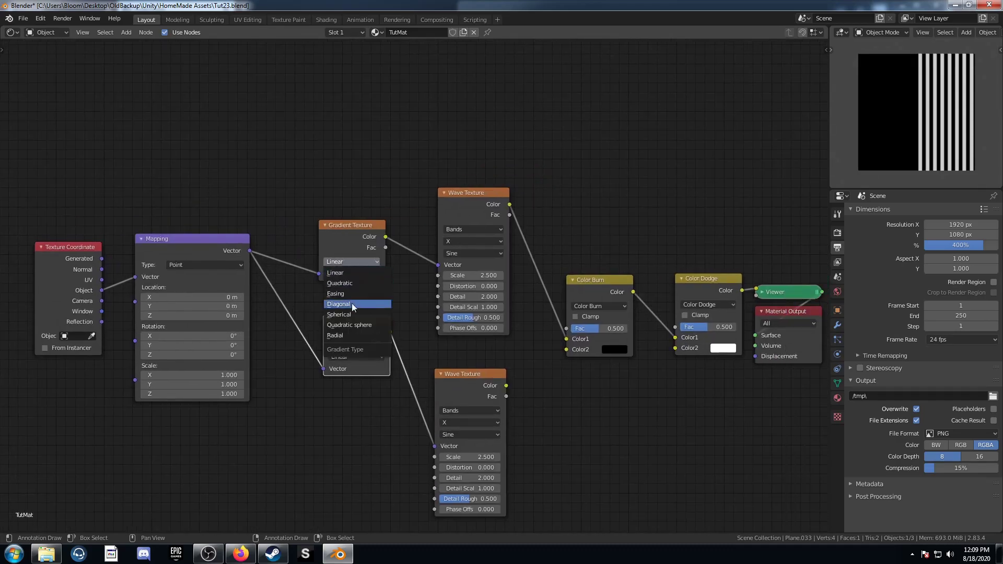
pyautogui.click(356, 335)
pyautogui.click(355, 357)
pyautogui.click(359, 410)
# Combine both Wave Textures with an expanded Mix node feeding Color Burn, moving the Color Burn, Color Dodge and output nodes away for space.
pyautogui.moveTo(479, 368); pyautogui.dragTo(343, 333, button='middle')
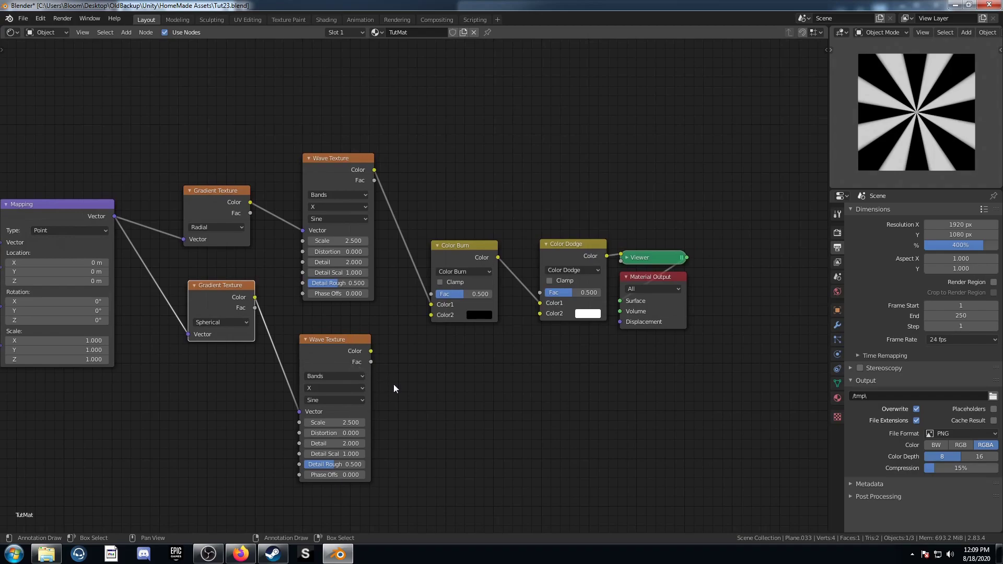
pyautogui.scroll(-1, 394, 385)
pyautogui.keyDown('ctrl'); pyautogui.keyDown('shift'); pyautogui.moveTo(339, 342); pyautogui.dragTo(322, 198, button='right'); pyautogui.keyUp('shift'); pyautogui.keyUp('ctrl')
pyautogui.moveTo(704, 179)
pyautogui.mouseDown()
pyautogui.moveTo(554, 415)
pyautogui.moveTo(475, 411)
pyautogui.mouseUp()
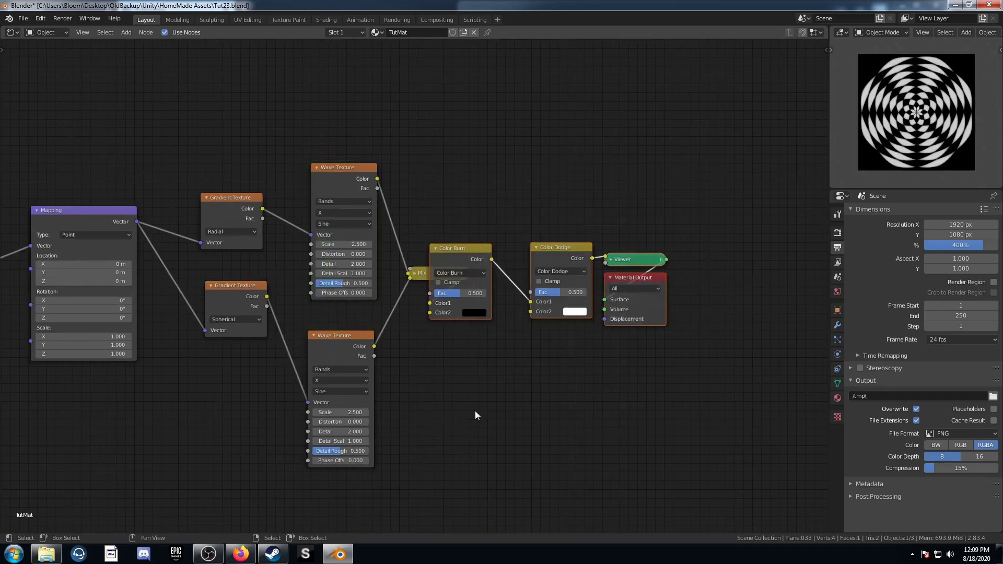
pyautogui.press('g')
pyautogui.click(548, 384)
pyautogui.click(414, 274)
pyautogui.click(451, 330)
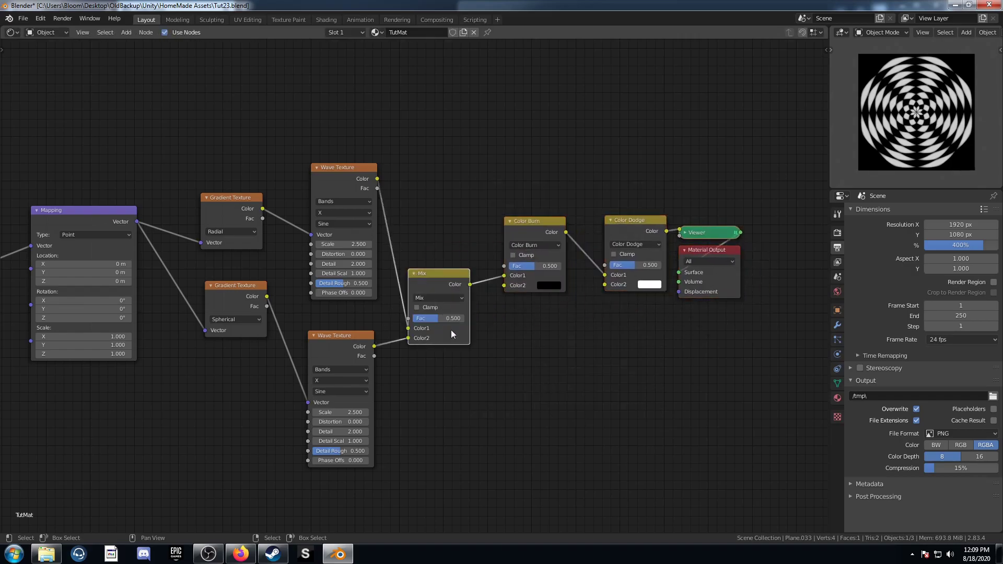
# Move the Mix node up and relink the lower Wave Texture from its Color2 input to its Fac input.
pyautogui.scroll(4, 450, 330)
pyautogui.moveTo(438, 274); pyautogui.dragTo(434, 218)
pyautogui.moveTo(405, 301); pyautogui.dragTo(403, 275)
pyautogui.moveTo(472, 368); pyautogui.dragTo(510, 398, button='middle')
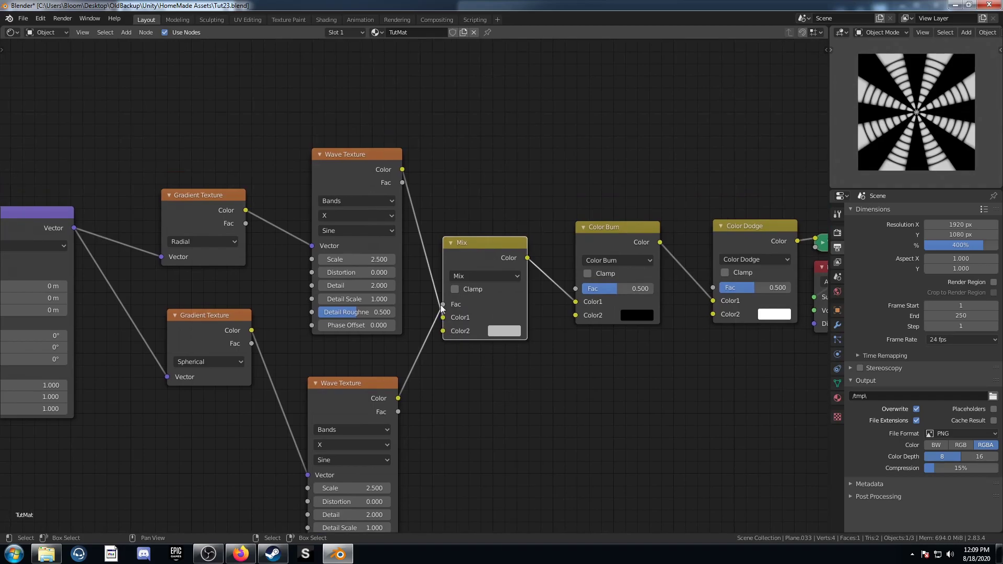
# Move the Texture Coordinate node away from Mapping and insert another Wave Texture between the two.
pyautogui.moveTo(471, 362); pyautogui.dragTo(495, 356, button='middle')
pyautogui.scroll(-3, 538, 444)
pyautogui.moveTo(448, 442); pyautogui.dragTo(602, 403, button='middle')
pyautogui.scroll(-3, 601, 403)
pyautogui.moveTo(225, 385); pyautogui.dragTo(419, 385, button='middle')
pyautogui.moveTo(367, 225); pyautogui.dragTo(217, 237)
pyautogui.hotkey('shift', 'a')
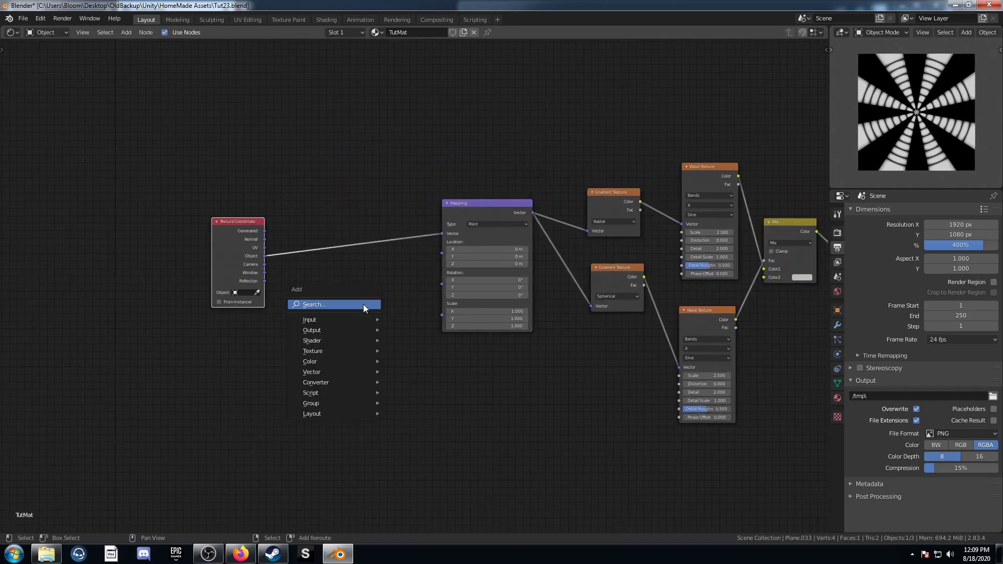
pyautogui.click(364, 305)
pyautogui.write('wav')
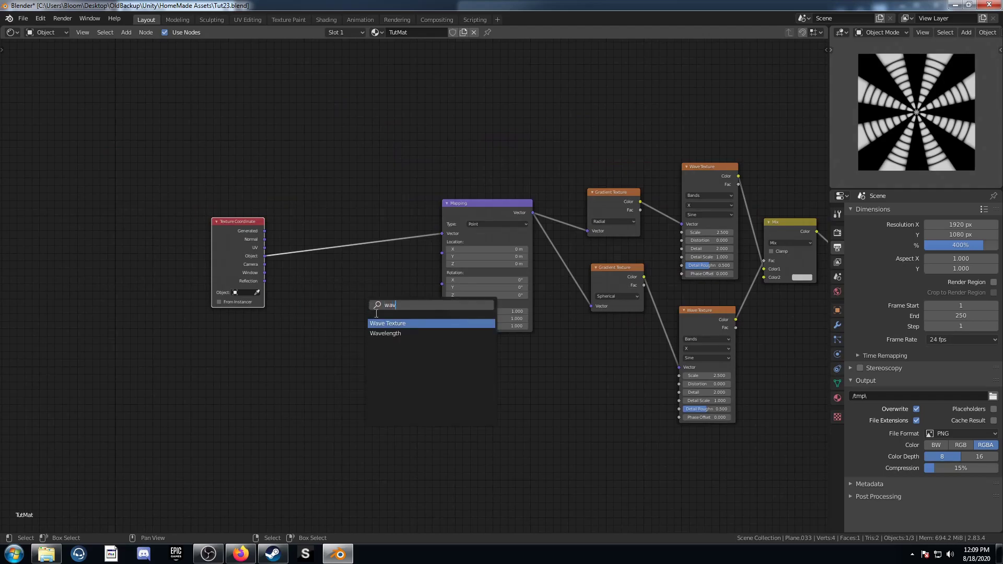
pyautogui.press('Return')
pyautogui.click(306, 203)
pyautogui.scroll(3, 397, 337)
pyautogui.moveTo(398, 335); pyautogui.dragTo(429, 383, button='middle')
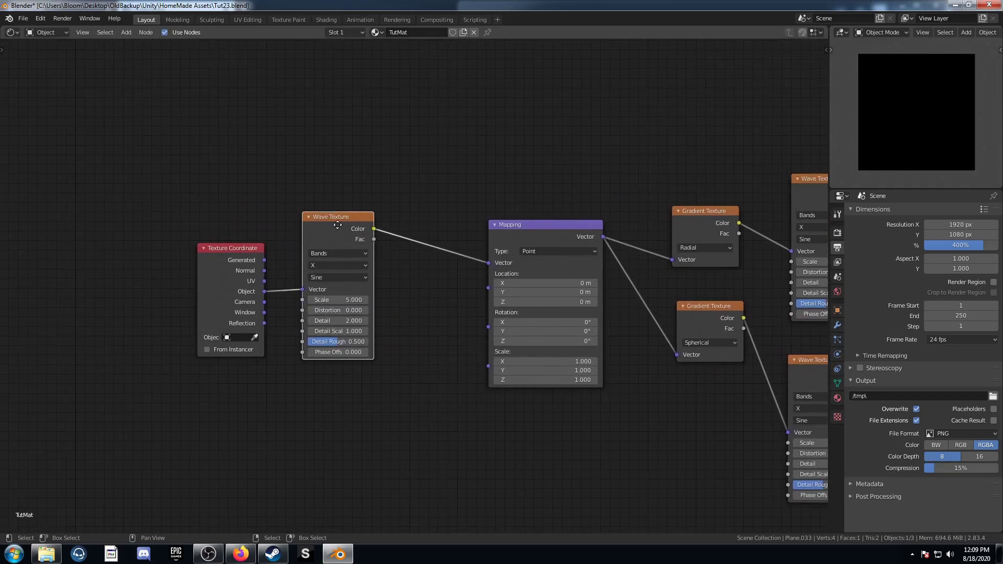
# Move the new Wave Texture up, insert a Mix node between it and Mapping, and link the Object coordinates to its Color2.
pyautogui.moveTo(336, 230); pyautogui.dragTo(324, 135)
pyautogui.hotkey('shift', 'a')
pyautogui.click(381, 277)
pyautogui.write('mixr')
pyautogui.press('Return')
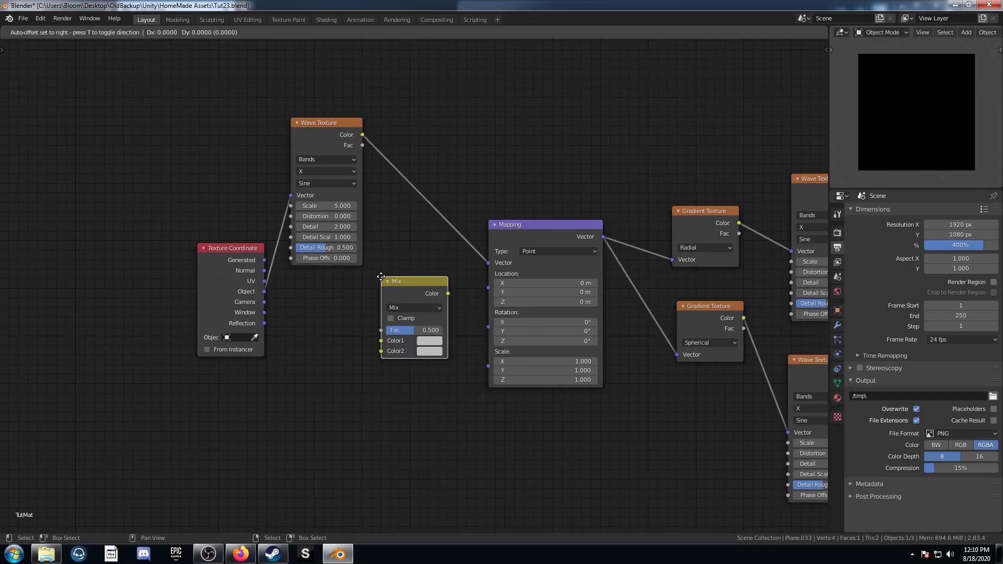
pyautogui.click(401, 153)
pyautogui.moveTo(265, 291); pyautogui.dragTo(400, 226)
pyautogui.moveTo(451, 312); pyautogui.dragTo(389, 370, button='middle')
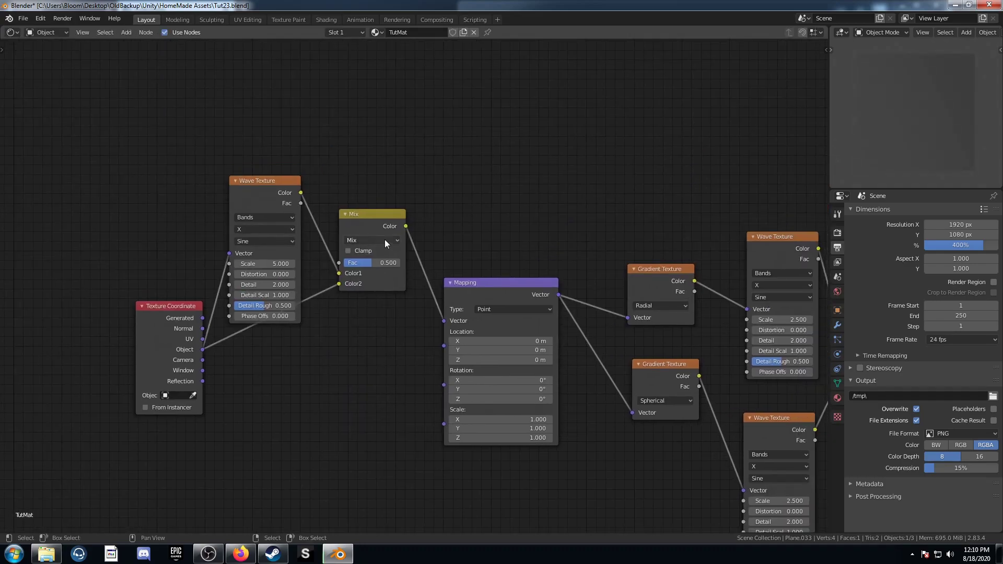
# Duplicate the Mix node, insert the copy before Mapping, and set its blending mode to Subtract.
pyautogui.click(375, 230)
pyautogui.hotkey('shift', 'd')
pyautogui.click(452, 263)
pyautogui.moveTo(420, 328); pyautogui.dragTo(364, 384, button='middle')
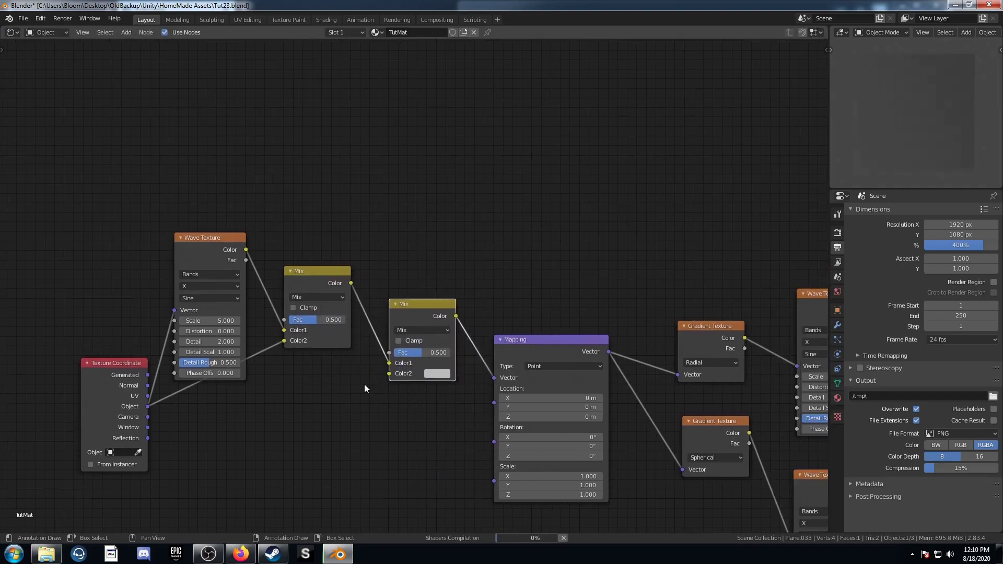
pyautogui.click(423, 329)
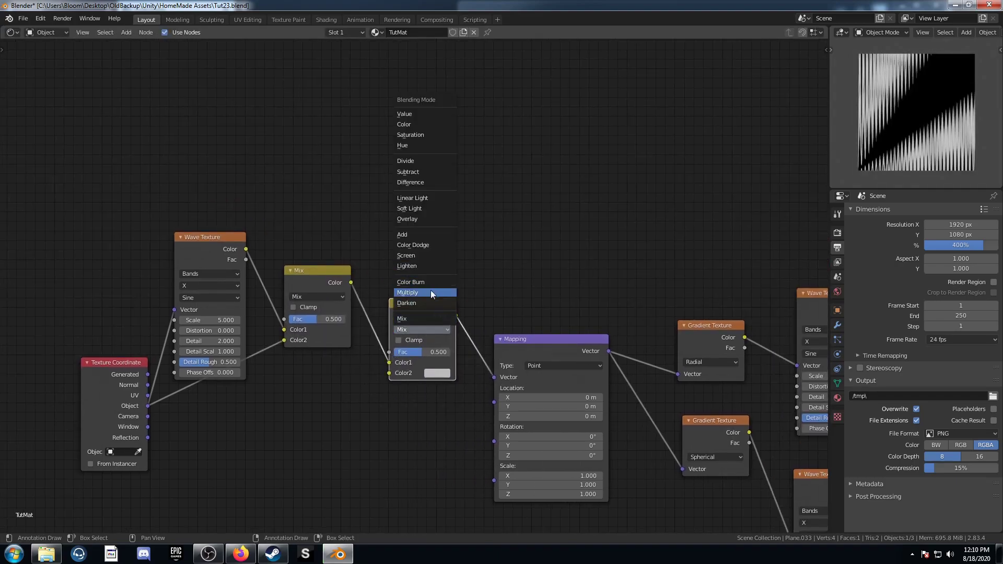
pyautogui.click(418, 173)
# Add a Value node above the Wave Texture that feeds the Mix node.
pyautogui.hotkey('shift', 'a')
pyautogui.click(250, 131)
pyautogui.write('value')
pyautogui.press('Return')
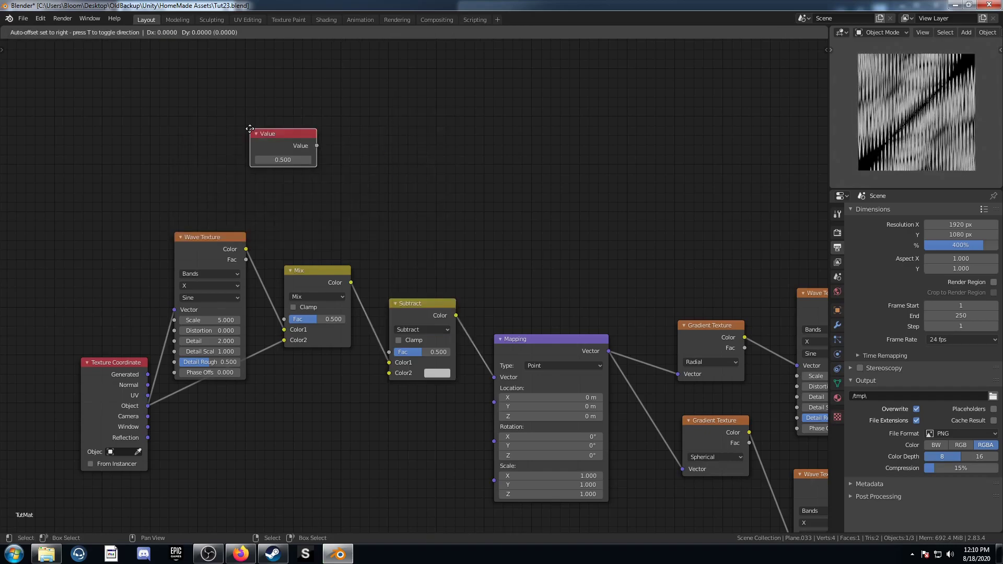
pyautogui.click(230, 137)
# Add a Math node beside the Value node and set its operation to Subtract.
pyautogui.hotkey('shift', 'a')
pyautogui.click(381, 155)
pyautogui.write('math')
pyautogui.press('Return')
pyautogui.click(360, 130)
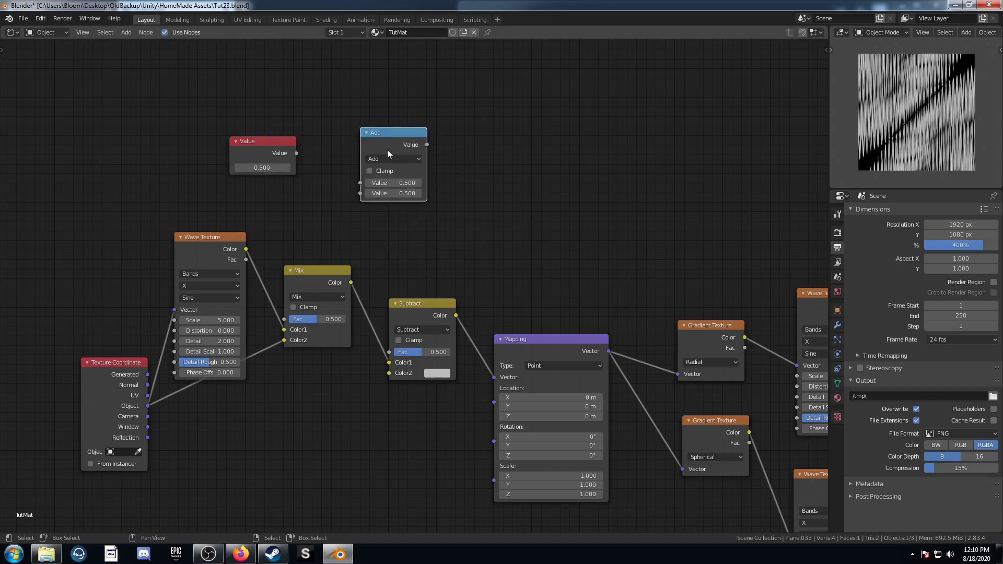
pyautogui.click(392, 159)
pyautogui.click(379, 204)
# Make the Math node subtract Value from 1, linking its result to the color Subtract node's Fac and Value to the Mix node's Fac.
pyautogui.moveTo(428, 145); pyautogui.dragTo(389, 352)
pyautogui.moveTo(296, 153); pyautogui.dragTo(283, 319)
pyautogui.click(383, 183)
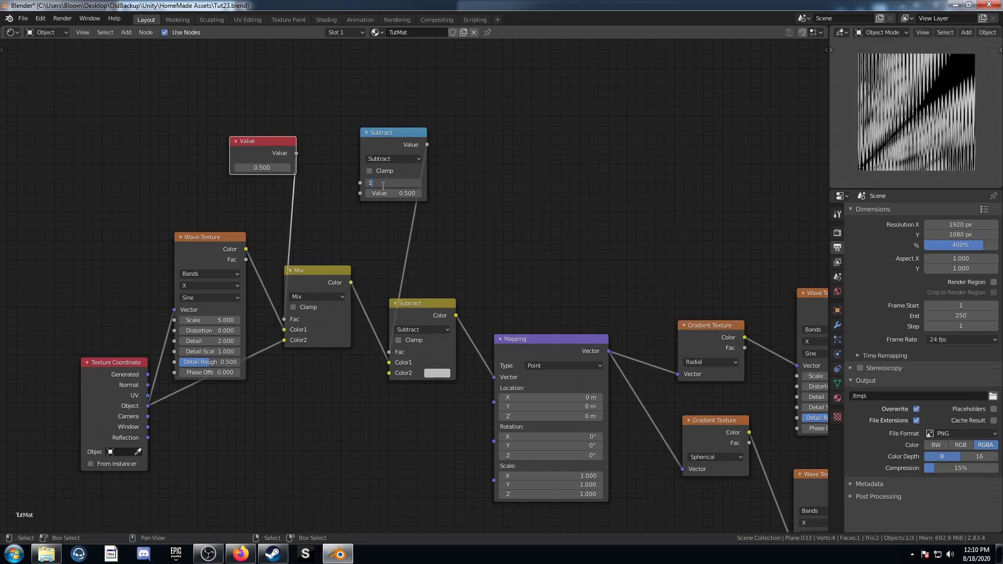
pyautogui.write('1')
pyautogui.press('Return')
pyautogui.moveTo(296, 153); pyautogui.dragTo(360, 193)
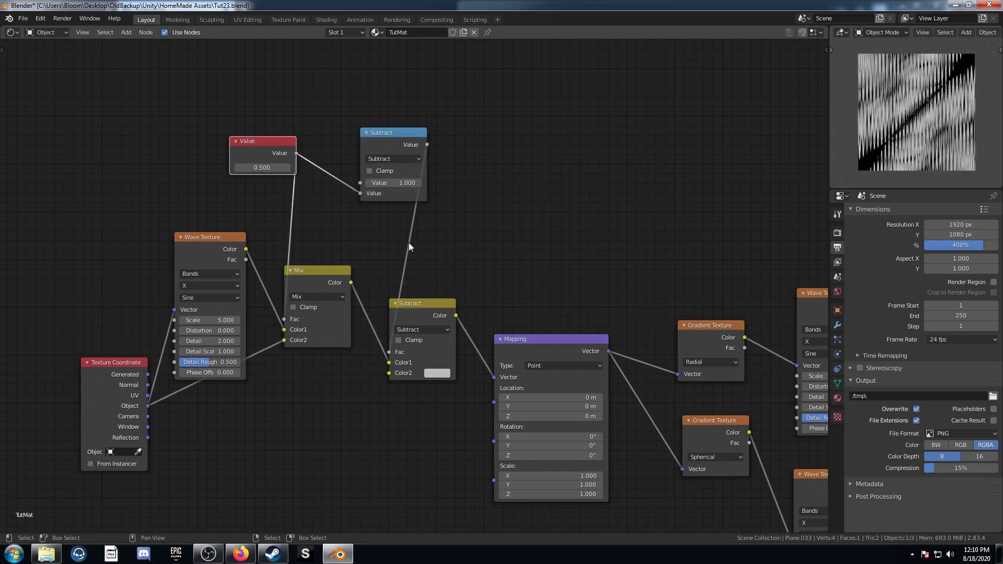
pyautogui.moveTo(409, 243); pyautogui.dragTo(338, 275, button='middle')
pyautogui.moveTo(322, 181); pyautogui.dragTo(288, 170)
# Set the Value node to 0.34.
pyautogui.moveTo(192, 350); pyautogui.dragTo(264, 286, button='middle')
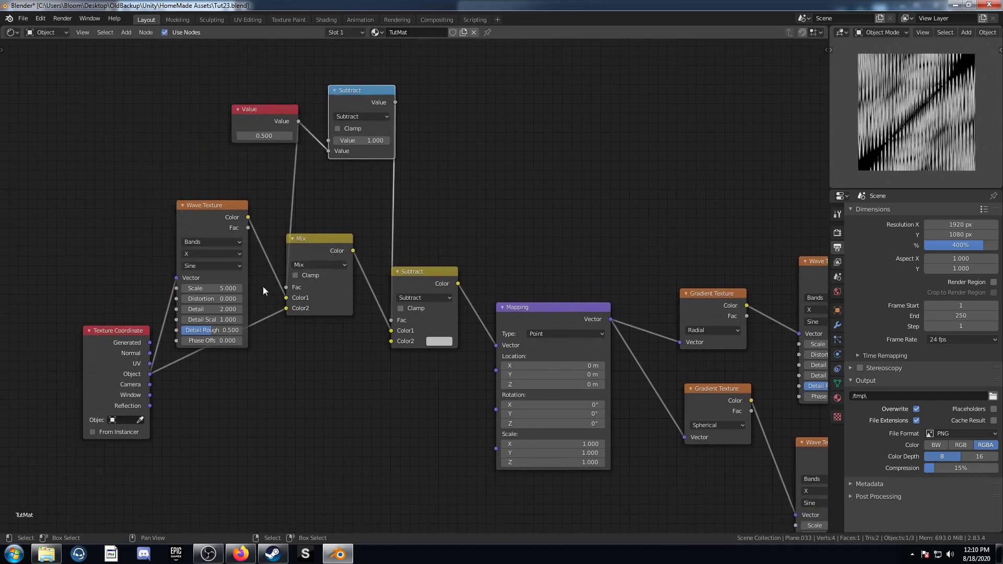
pyautogui.scroll(1, 285, 149)
pyautogui.click(284, 145)
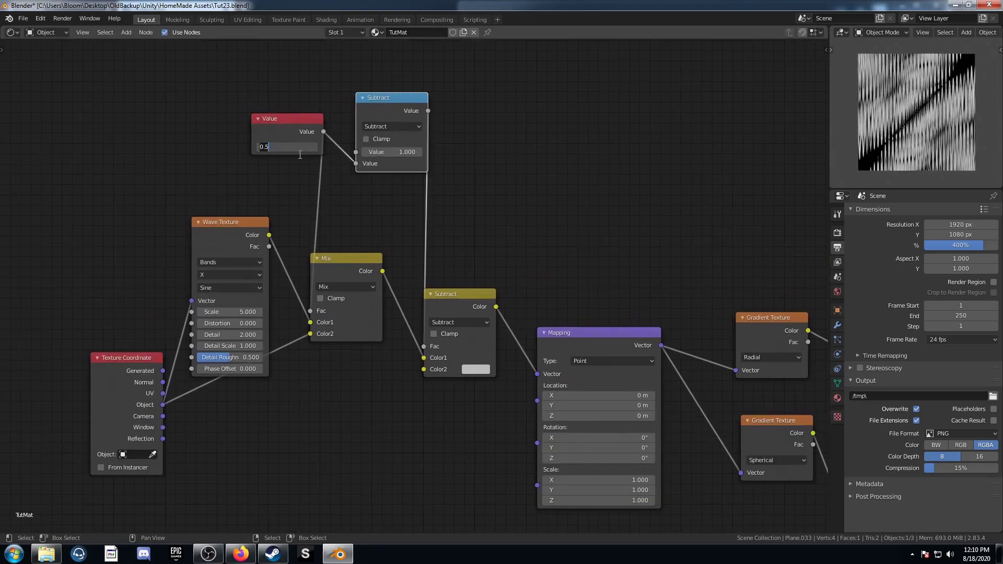
pyautogui.press('BackSpace')
pyautogui.write('.34')
pyautogui.press('Return')
# Set the Wave Texture feeding the coordinate mix to Rings, Spherical direction and Triangle profile, with a scale of 1.4.
pyautogui.scroll(1, 415, 313)
pyautogui.moveTo(224, 351); pyautogui.dragTo(291, 355, button='middle')
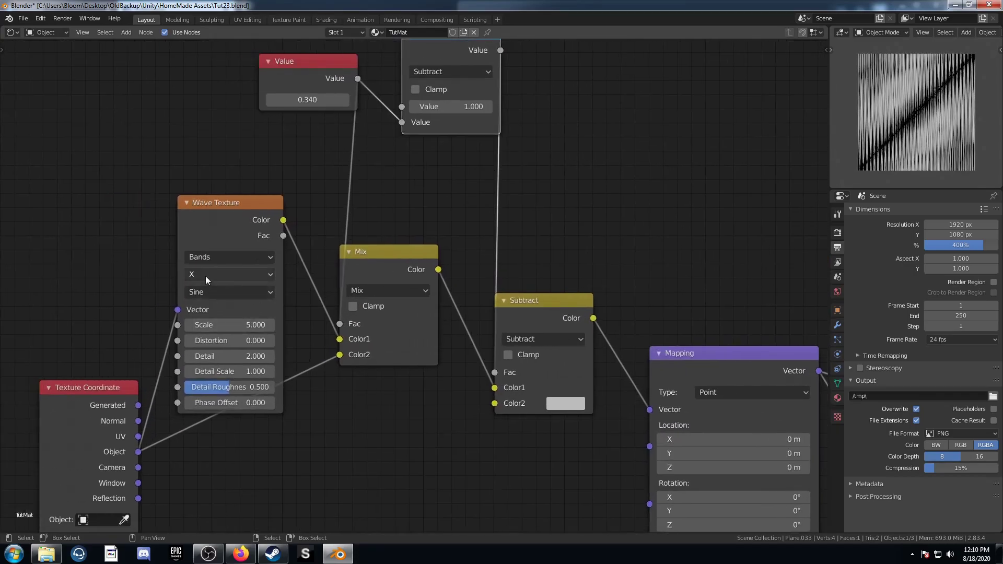
pyautogui.click(218, 258)
pyautogui.click(217, 286)
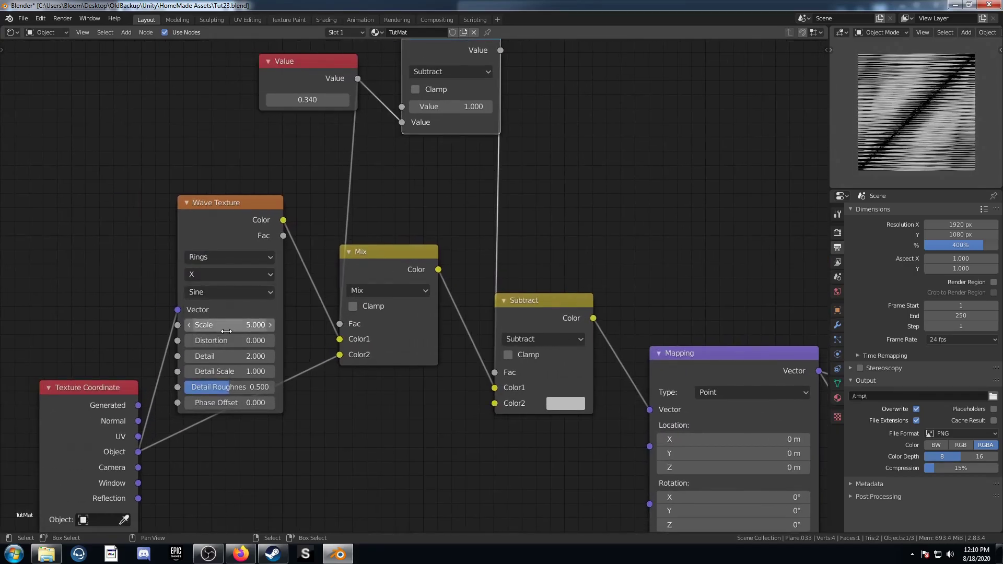
pyautogui.click(215, 277)
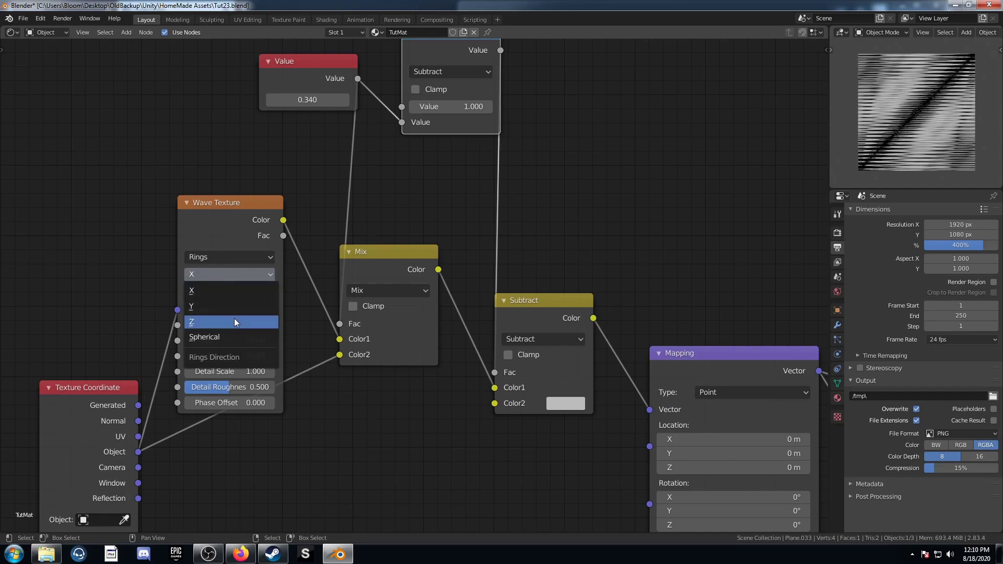
pyautogui.click(233, 335)
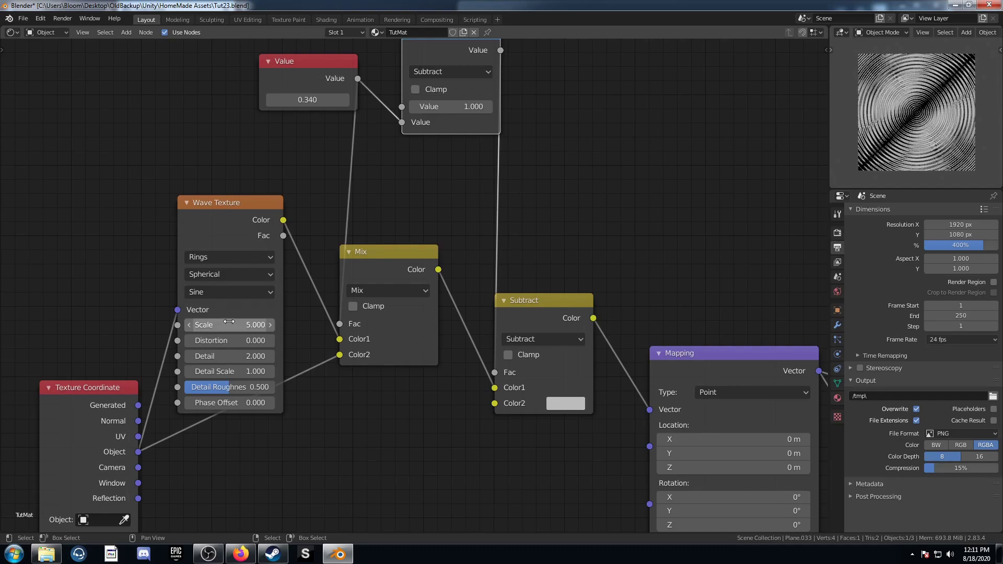
pyautogui.click(239, 293)
pyautogui.click(240, 337)
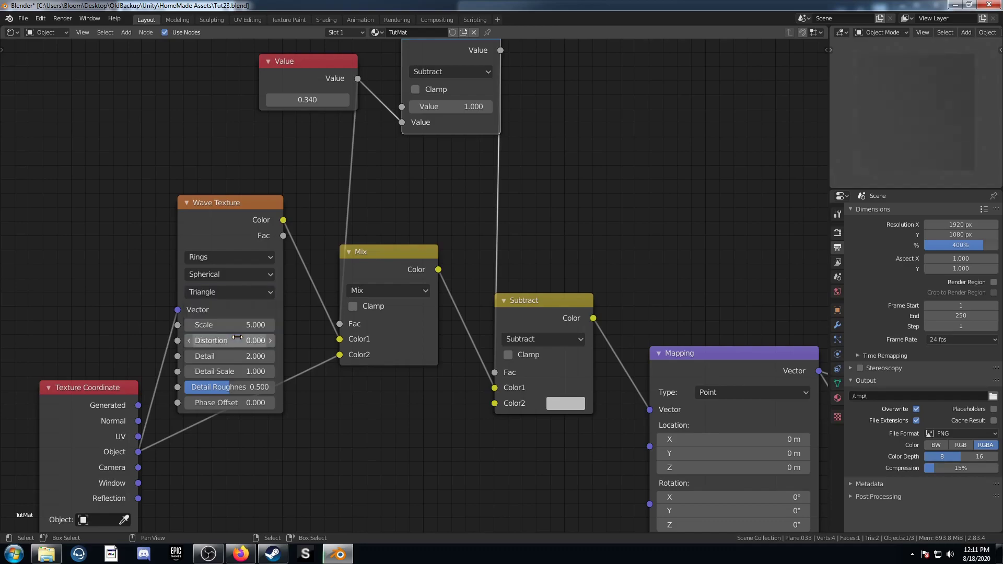
pyautogui.click(240, 324)
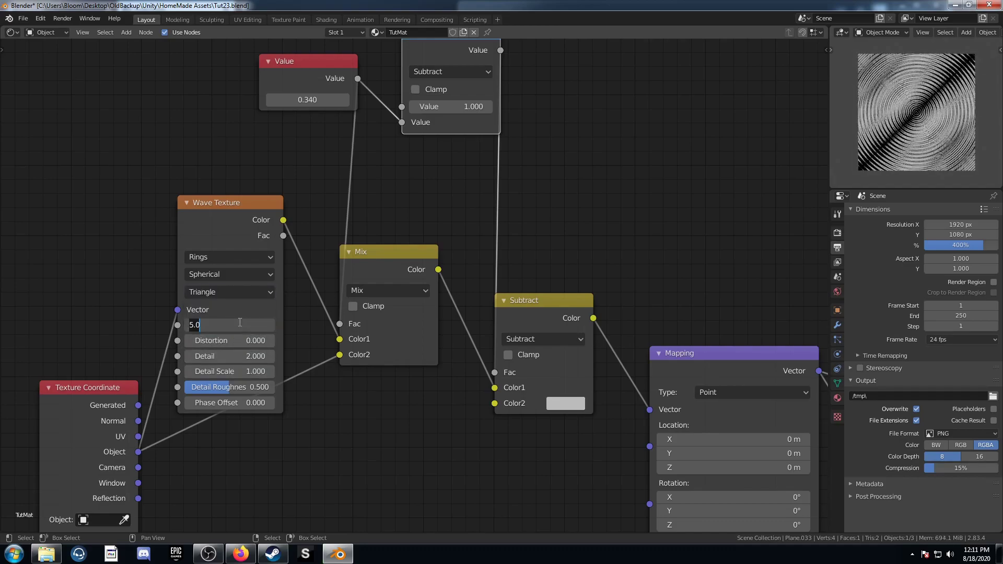
pyautogui.write('1.4')
pyautogui.press('Return')
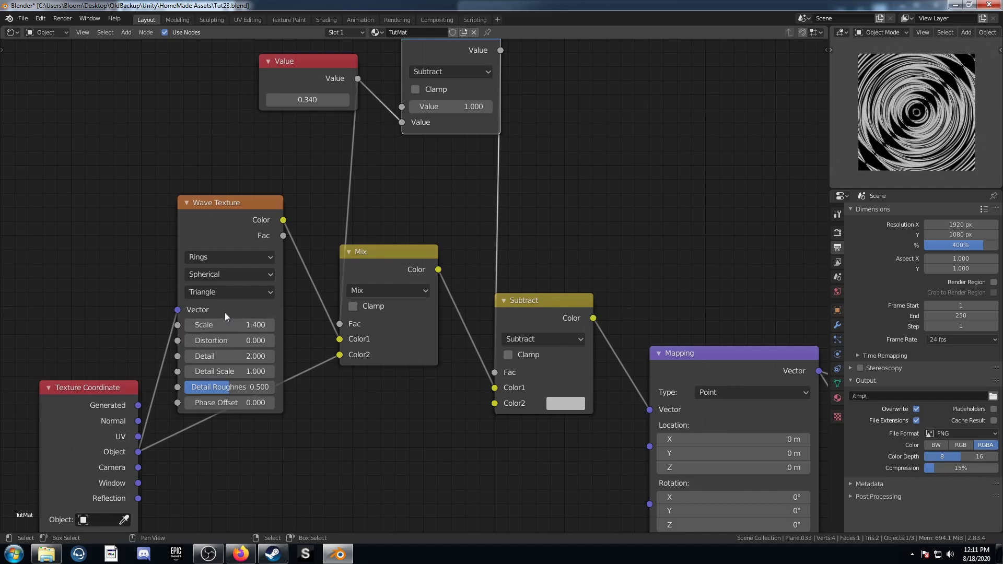
# Try a scale of 2 on the lower Wave Texture after the Spherical gradient, and settle on 0.2.
pyautogui.scroll(-4, 388, 399)
pyautogui.moveTo(515, 453); pyautogui.dragTo(278, 359, button='middle')
pyautogui.moveTo(709, 451); pyautogui.dragTo(353, 363, button='middle')
pyautogui.click(349, 421)
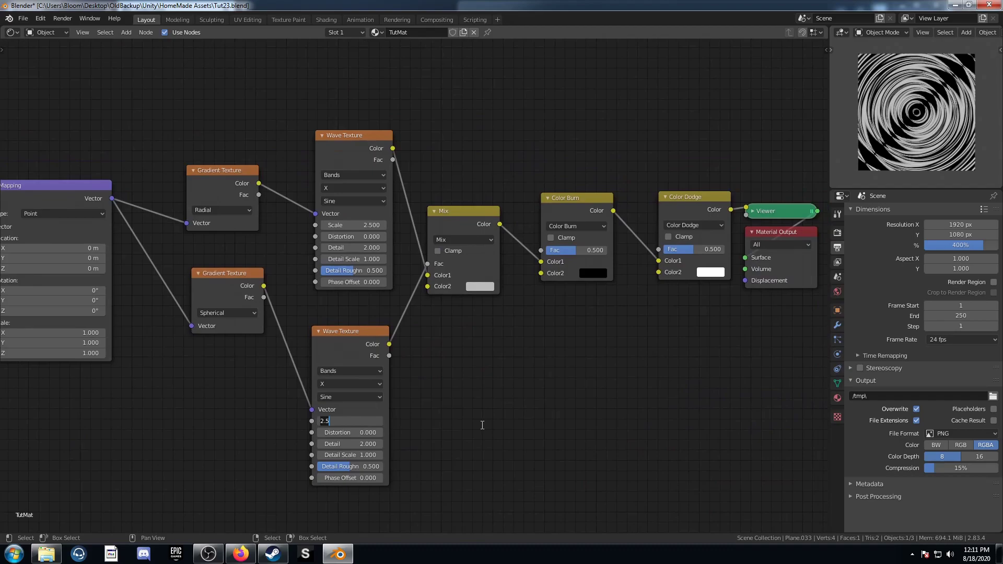
pyautogui.write('2')
pyautogui.press('Return')
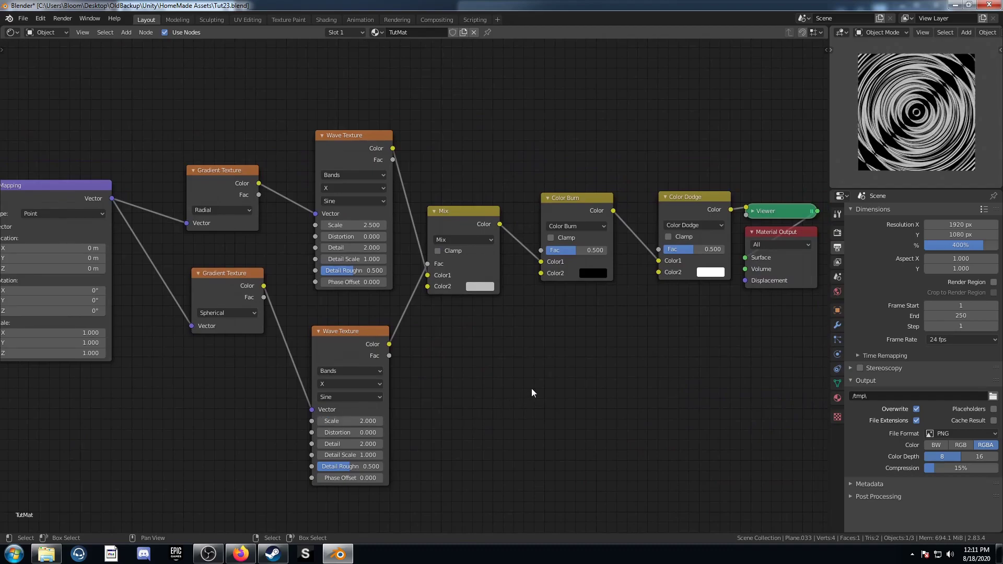
pyautogui.click(358, 421)
pyautogui.write('.2')
pyautogui.press('Return')
# Set the Color Burn factor to 0.3 and raise the Color Dodge factor to 1.
pyautogui.moveTo(566, 381); pyautogui.dragTo(476, 383, button='middle')
pyautogui.scroll(2, 460, 392)
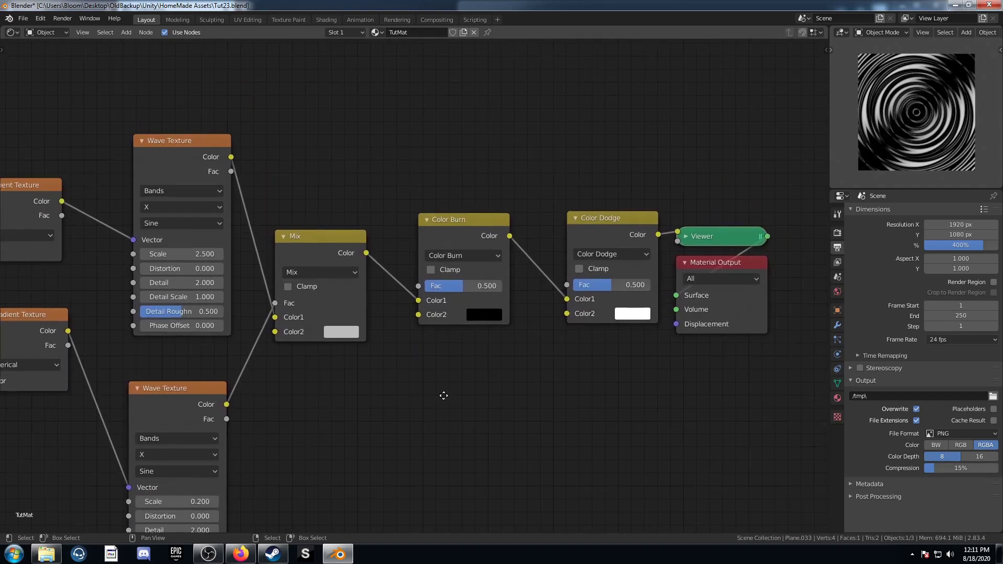
pyautogui.click(463, 286)
pyautogui.write('.3')
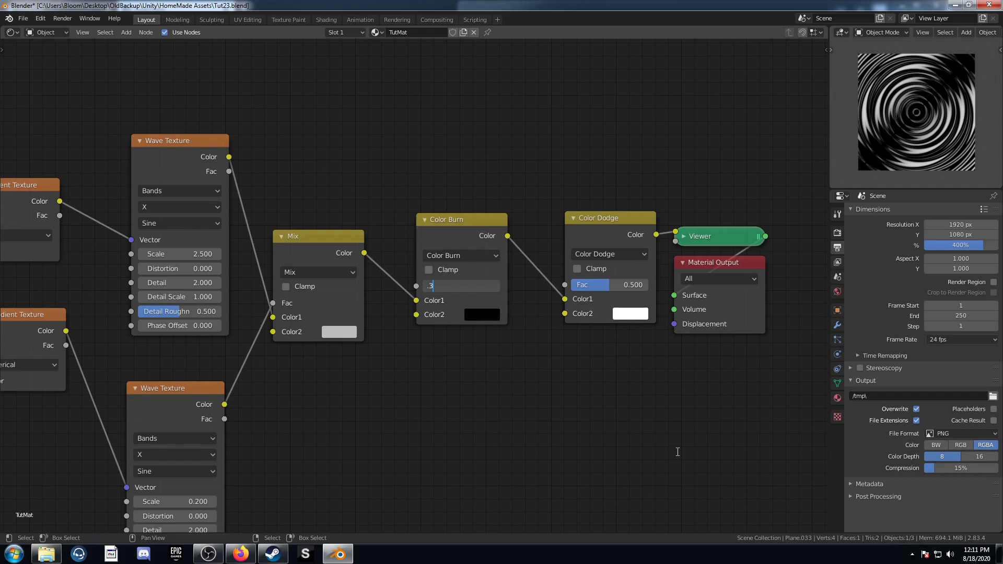
pyautogui.press('Return')
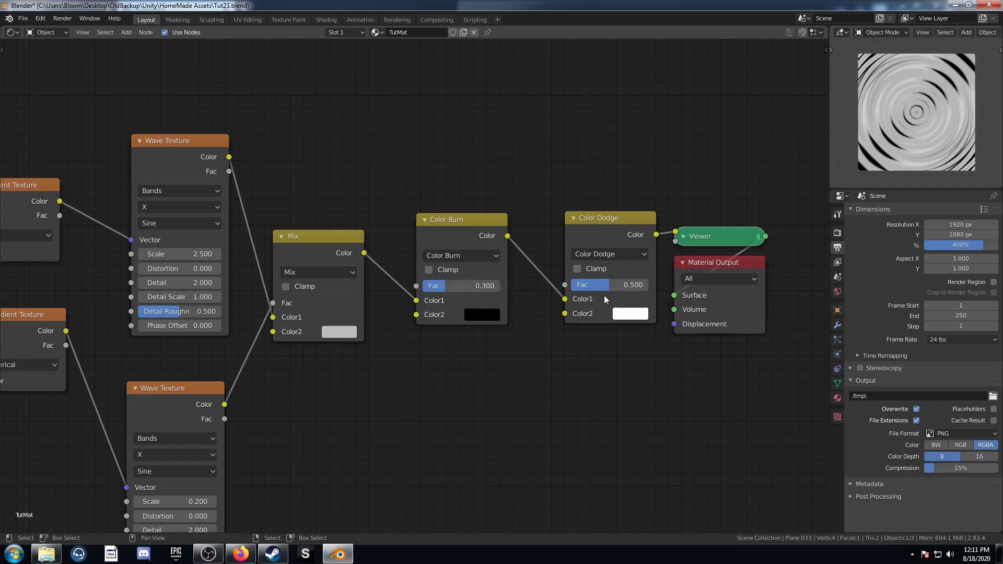
pyautogui.moveTo(597, 287); pyautogui.dragTo(644, 287)
pyautogui.scroll(-2, 533, 372)
pyautogui.scroll(-4, 522, 377)
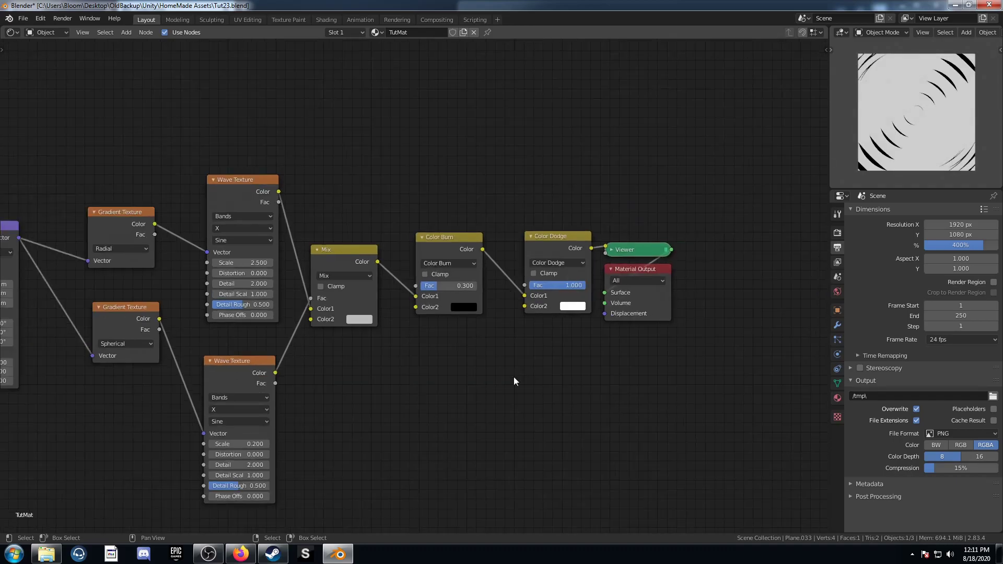
pyautogui.moveTo(512, 377); pyautogui.dragTo(630, 392, button='middle')
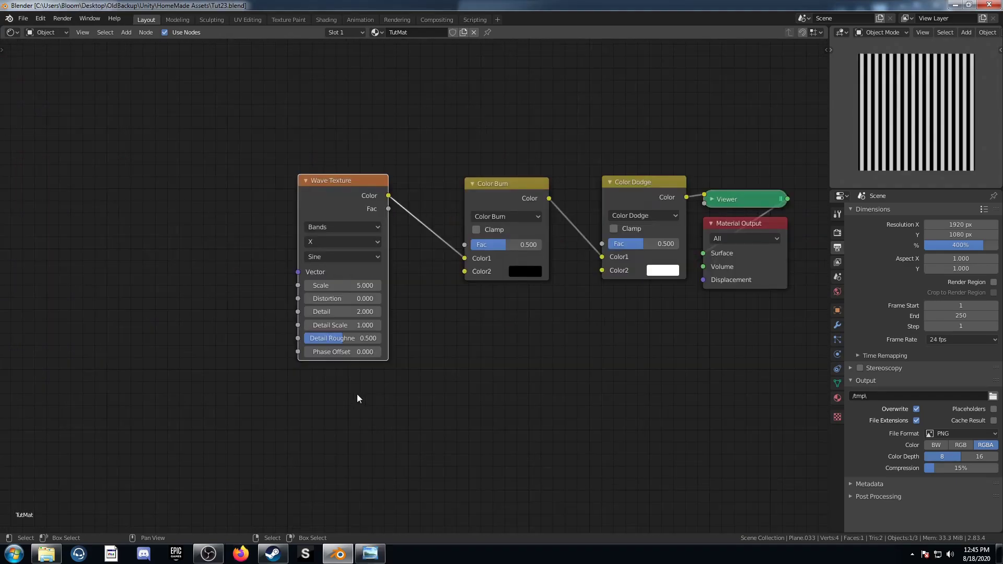
# Move the Wave Texture up slightly, set its scale to 2.5 and change its wave profile to Triangle.
pyautogui.moveTo(357, 396); pyautogui.dragTo(391, 397, button='middle')
pyautogui.moveTo(367, 185); pyautogui.dragTo(372, 162)
pyautogui.click(367, 264)
pyautogui.write('2.')
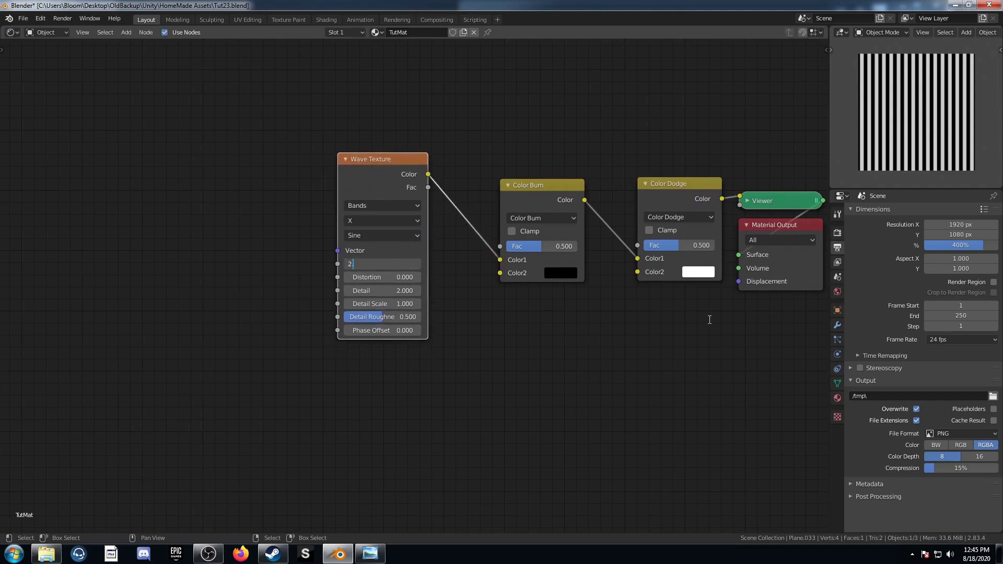
pyautogui.write('5')
pyautogui.press('Return')
pyautogui.click(415, 222)
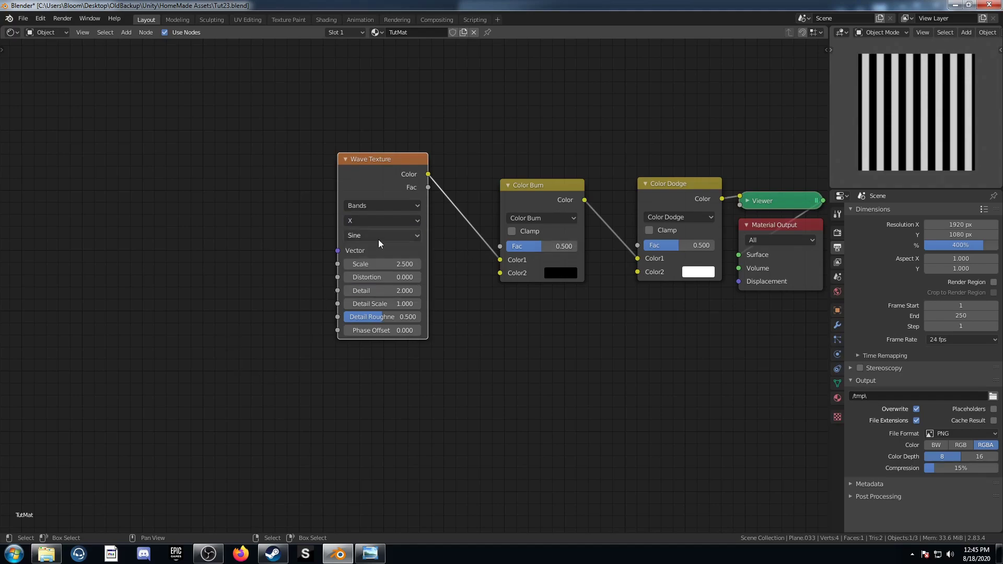
pyautogui.click(378, 236)
pyautogui.click(378, 277)
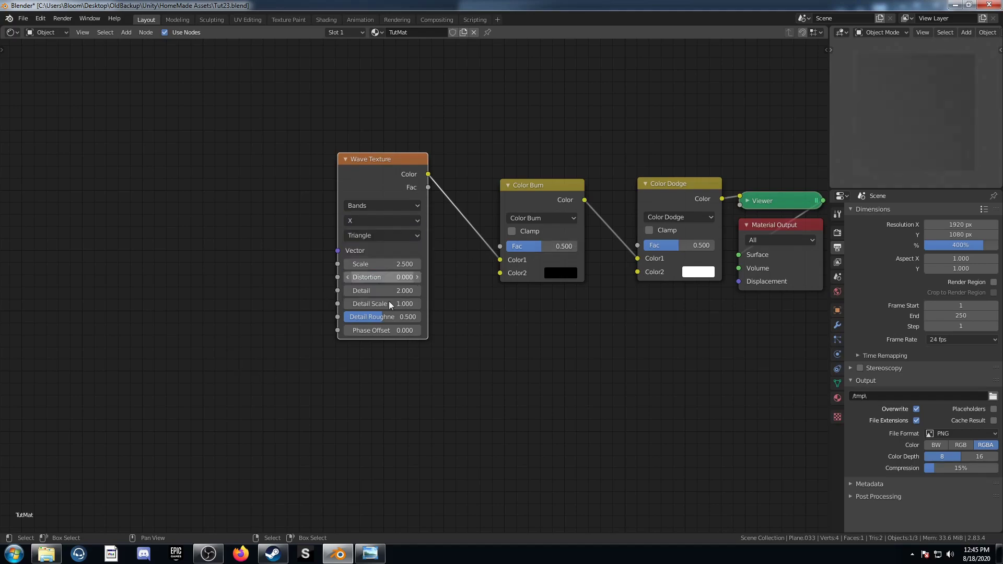
# Add Texture Coordinate and Mapping nodes to the Wave Texture, link the Object output to Mapping, and spread the nodes apart.
pyautogui.hotkey('ctrl', 't')
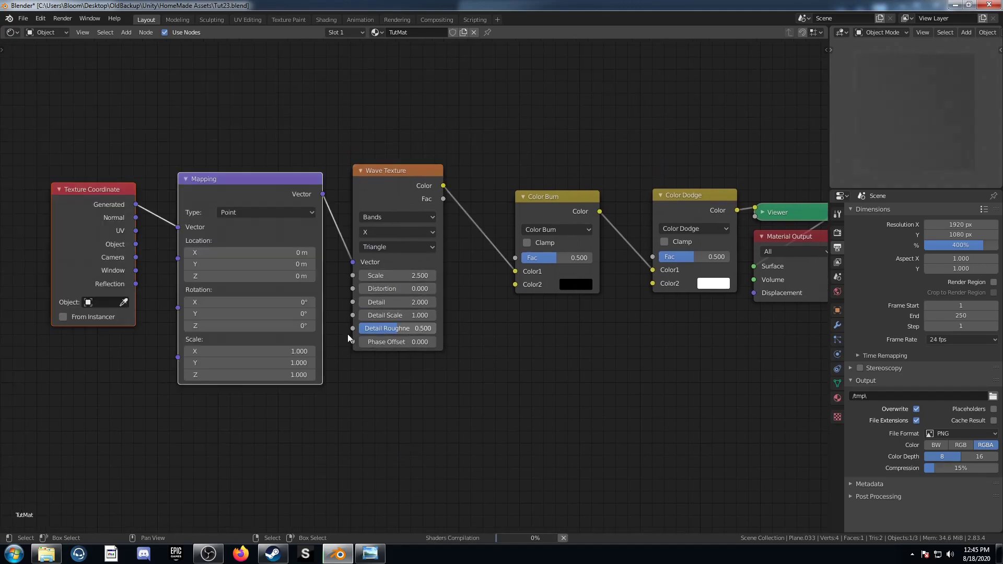
pyautogui.moveTo(344, 335); pyautogui.dragTo(501, 348, button='middle')
pyautogui.moveTo(292, 257); pyautogui.dragTo(340, 243)
pyautogui.moveTo(278, 320); pyautogui.dragTo(335, 341, button='middle')
pyautogui.click(292, 232)
pyautogui.moveTo(293, 232); pyautogui.dragTo(191, 215)
pyautogui.moveTo(454, 224); pyautogui.dragTo(364, 202)
pyautogui.moveTo(614, 213); pyautogui.dragTo(591, 160)
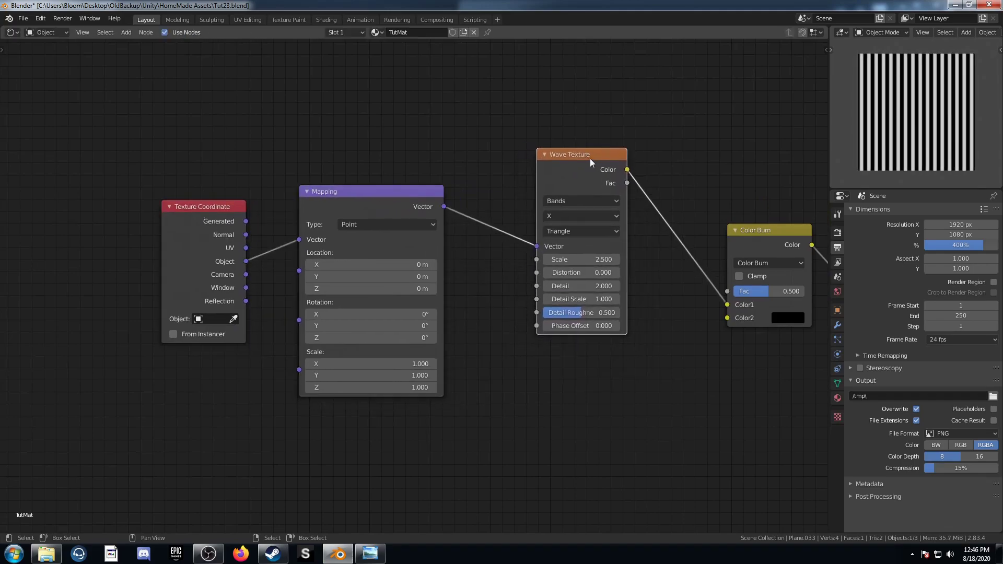
# Duplicate the Wave Texture with its Mapping link and arrange the copy below the original.
pyautogui.hotkey('ctrl', 'shift', 'd')
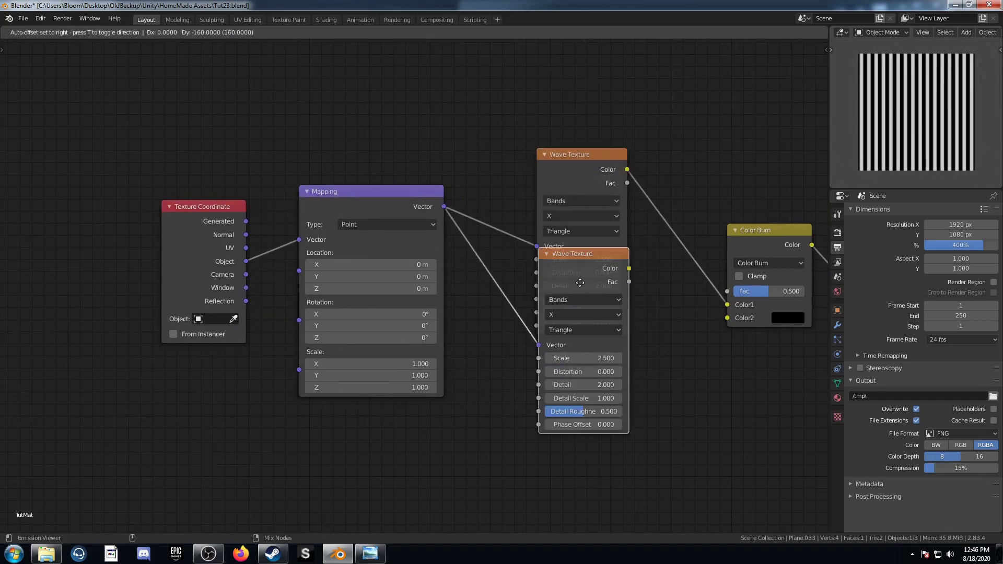
pyautogui.click(589, 380)
pyautogui.moveTo(596, 159); pyautogui.dragTo(626, 68)
pyautogui.moveTo(600, 270); pyautogui.dragTo(621, 187, button='middle')
pyautogui.moveTo(613, 298); pyautogui.dragTo(619, 231)
# Set the lower Wave Texture's wave profile to Saw and its scale to 0.8.
pyautogui.scroll(2, 624, 333)
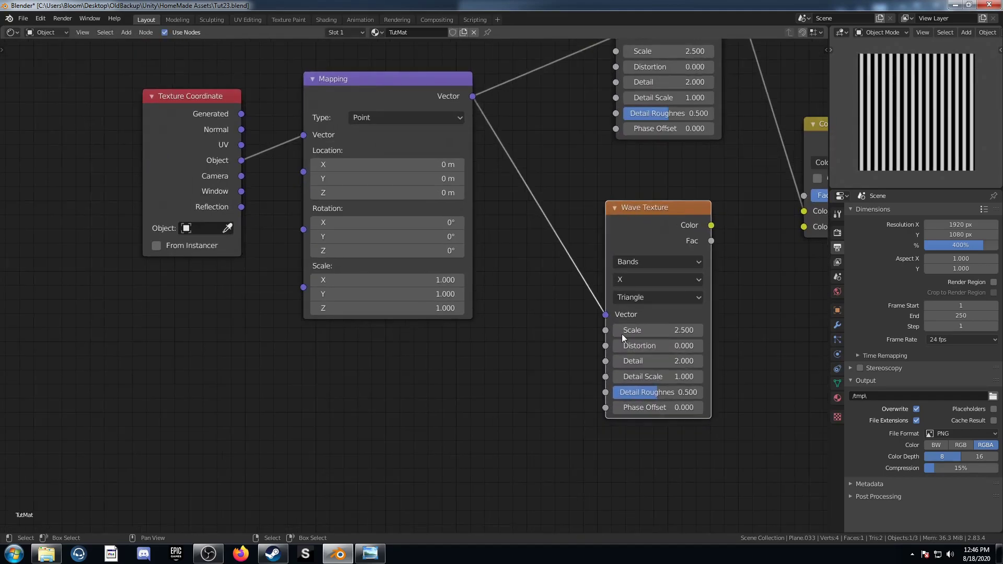
pyautogui.moveTo(620, 336); pyautogui.dragTo(592, 314, button='middle')
pyautogui.click(635, 272)
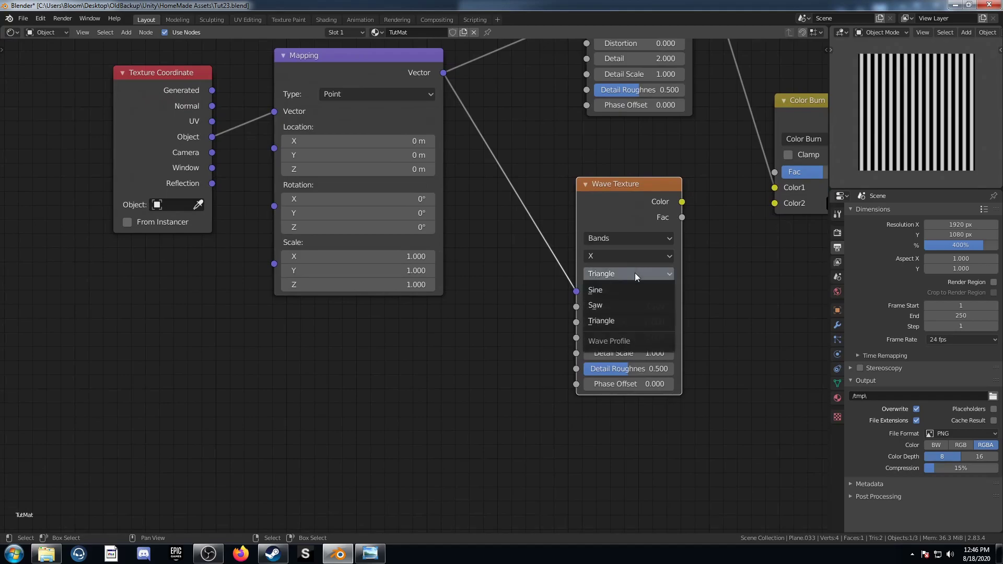
pyautogui.click(619, 305)
pyautogui.click(620, 306)
pyautogui.write('.8')
pyautogui.press('Return')
# Move the Color Burn, Color Dodge and output nodes away and combine both Wave Textures with an expanded Mix node feeding Color Burn.
pyautogui.scroll(-5, 529, 262)
pyautogui.moveTo(665, 236)
pyautogui.mouseDown(button='middle')
pyautogui.moveTo(558, 267)
pyautogui.moveTo(409, 254)
pyautogui.mouseUp(button='middle')
pyautogui.moveTo(460, 301); pyautogui.dragTo(779, 90)
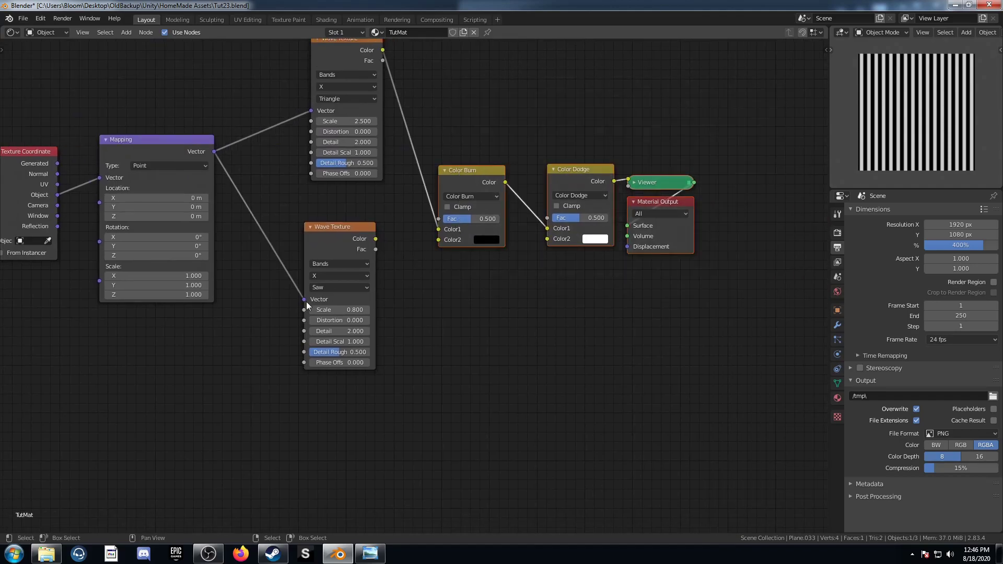
pyautogui.press('g')
pyautogui.keyDown('ctrl'); pyautogui.keyDown('shift'); pyautogui.moveTo(349, 59); pyautogui.dragTo(328, 272, button='right'); pyautogui.keyUp('shift'); pyautogui.keyUp('ctrl')
pyautogui.scroll(4, 455, 180)
pyautogui.click(427, 109)
pyautogui.moveTo(454, 116); pyautogui.dragTo(479, 141)
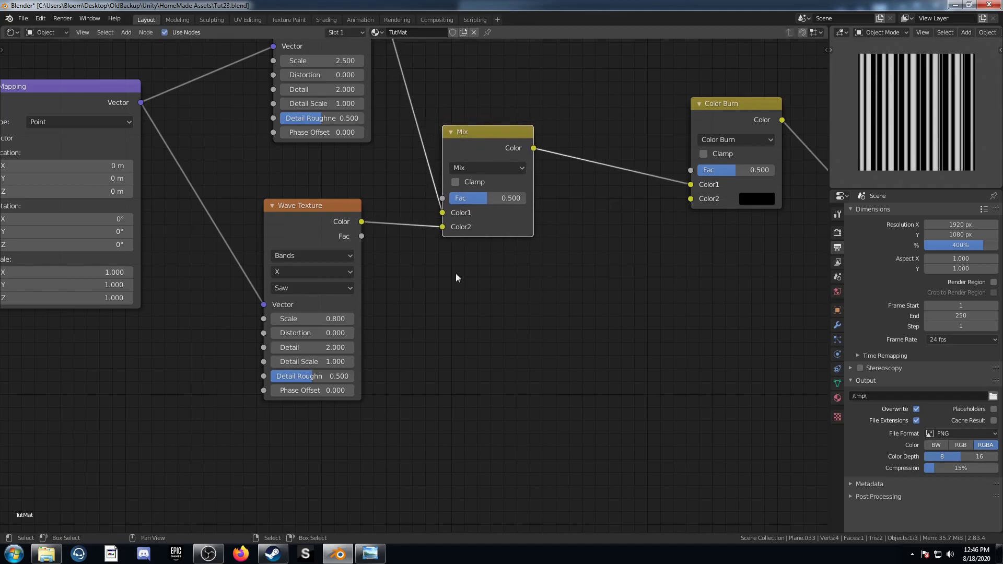
# Insert a Gradient Texture between Mapping and the upper Wave Texture, and a duplicate of it before the lower Wave Texture.
pyautogui.moveTo(200, 238); pyautogui.dragTo(361, 326, button='middle')
pyautogui.hotkey('shift', 'a')
pyautogui.click(360, 327)
pyautogui.write('gra')
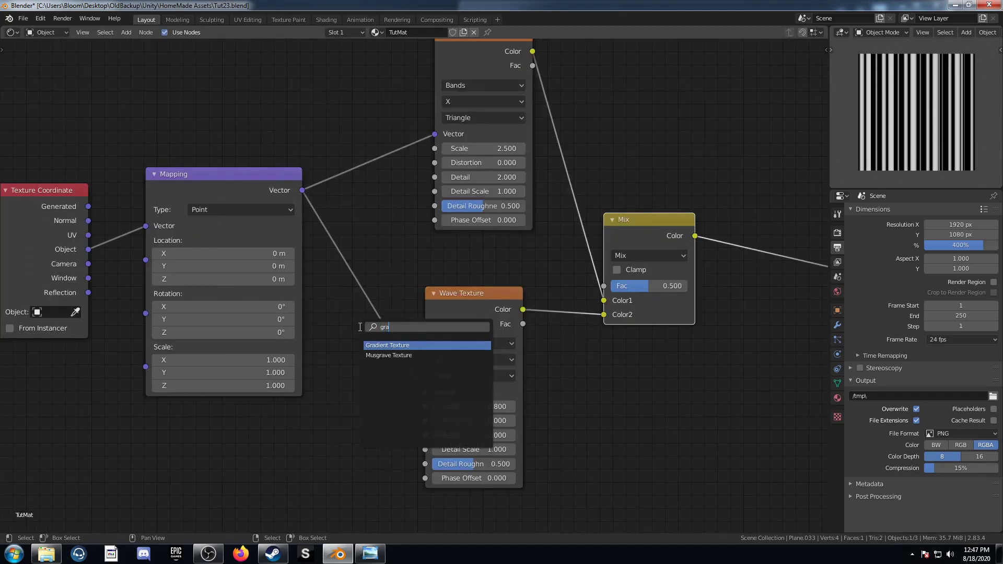
pyautogui.press('Return')
pyautogui.click(369, 143)
pyautogui.hotkey('shift', 'd')
pyautogui.click(369, 273)
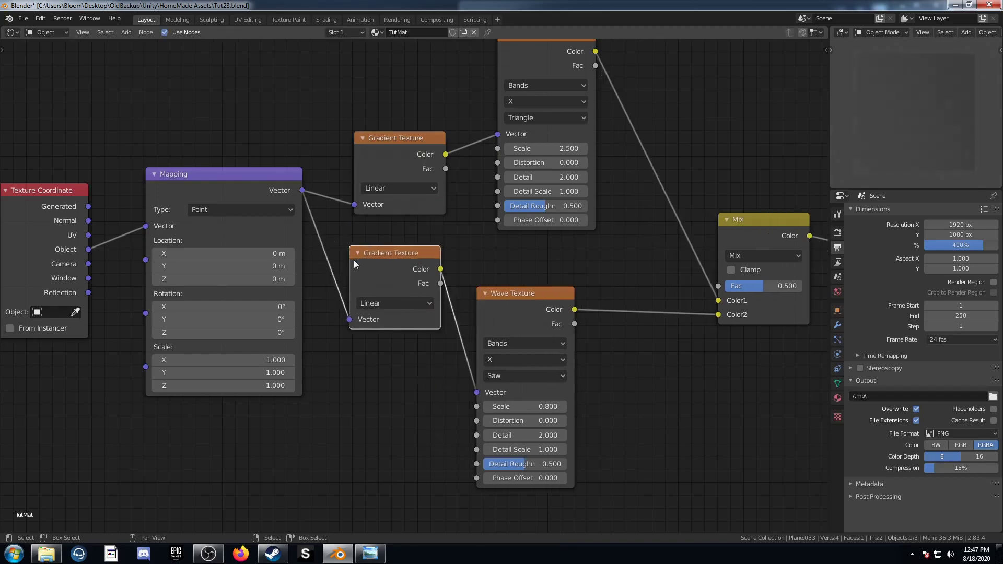
# Set the upper Gradient Texture to Radial and the lower one to Spherical.
pyautogui.click(403, 188)
pyautogui.click(398, 289)
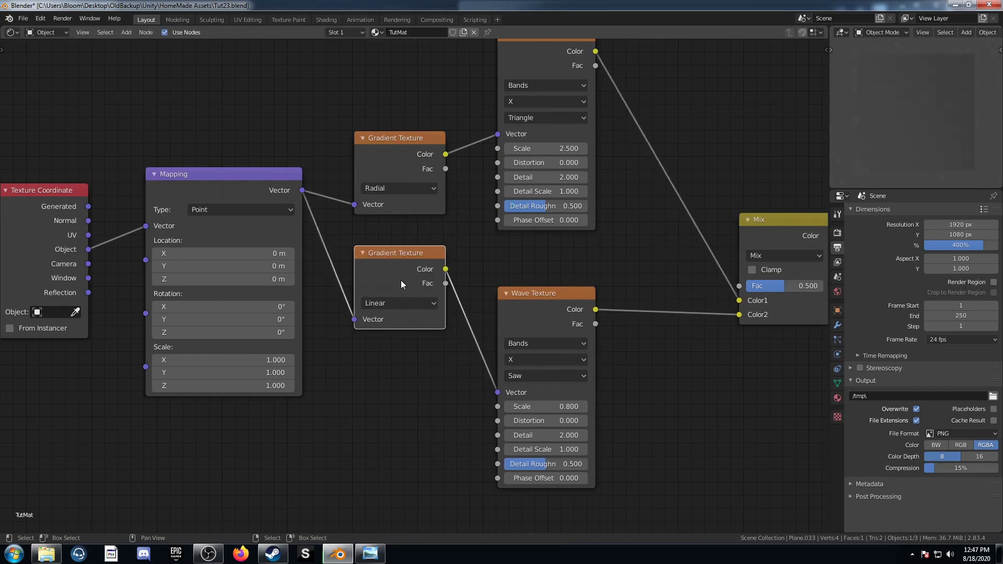
pyautogui.click(398, 303)
pyautogui.click(405, 376)
# Move Texture Coordinate away from Mapping and insert a new Wave Texture on the link between them.
pyautogui.moveTo(294, 375); pyautogui.dragTo(527, 396, button='middle')
pyautogui.moveTo(261, 204); pyautogui.dragTo(28, 183)
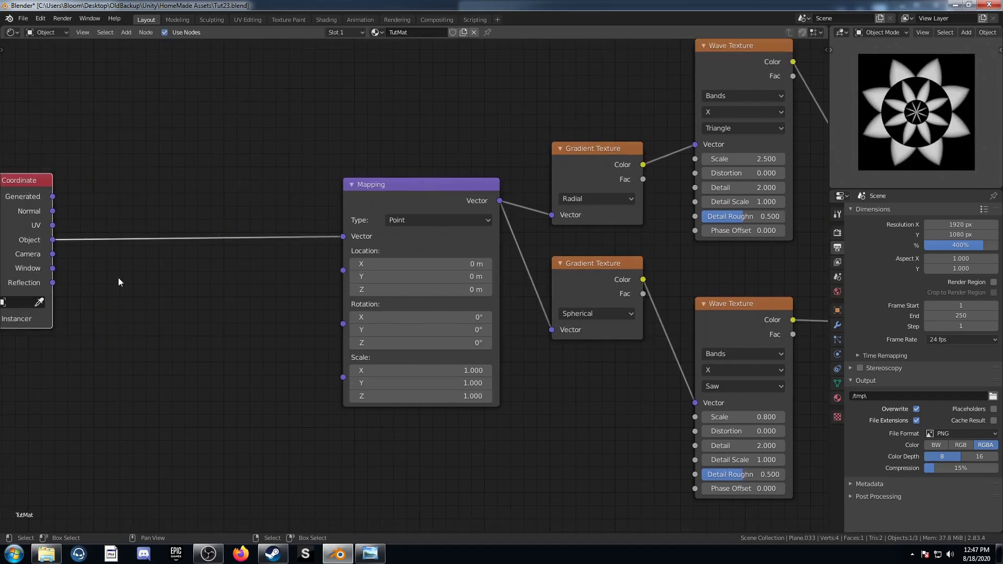
pyautogui.moveTo(130, 298); pyautogui.dragTo(263, 324, button='middle')
pyautogui.hotkey('shift', 'a')
pyautogui.click(263, 325)
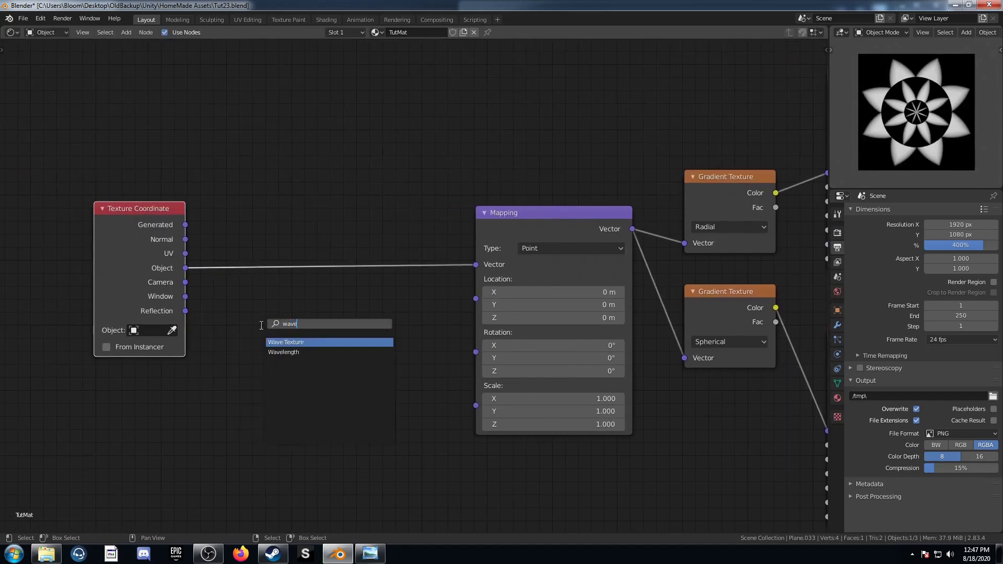
pyautogui.press('Return')
pyautogui.click(237, 162)
# Insert a Mix node between the new Wave Texture and Mapping, connect the Object output to its Color2, and rearrange the nodes.
pyautogui.hotkey('shift', 'a')
pyautogui.click(357, 358)
pyautogui.write('mix')
pyautogui.press('Return')
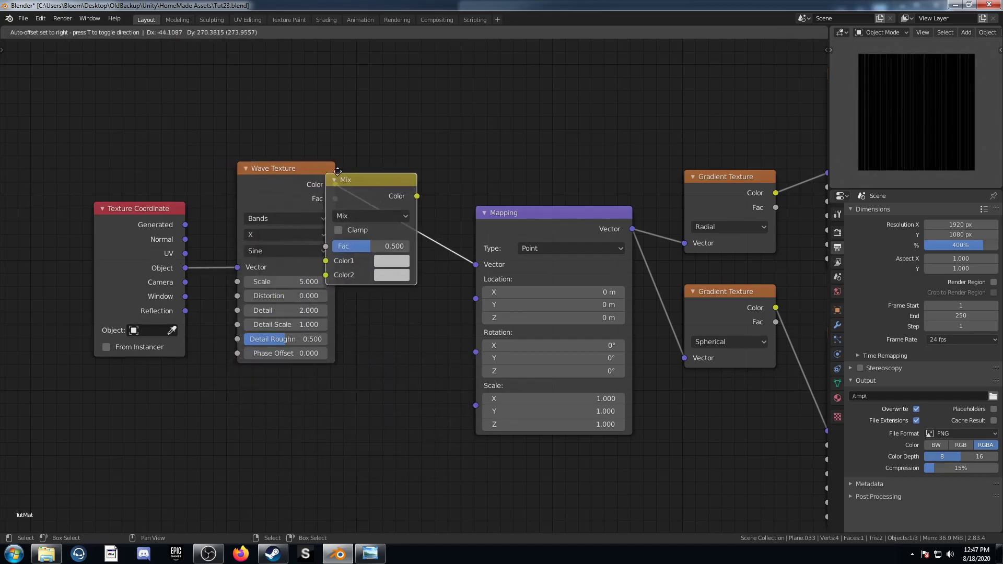
pyautogui.click(332, 170)
pyautogui.moveTo(292, 191); pyautogui.dragTo(283, 98)
pyautogui.moveTo(186, 269); pyautogui.dragTo(388, 272)
pyautogui.moveTo(400, 259); pyautogui.dragTo(437, 422, button='middle')
pyautogui.moveTo(296, 255); pyautogui.dragTo(302, 190)
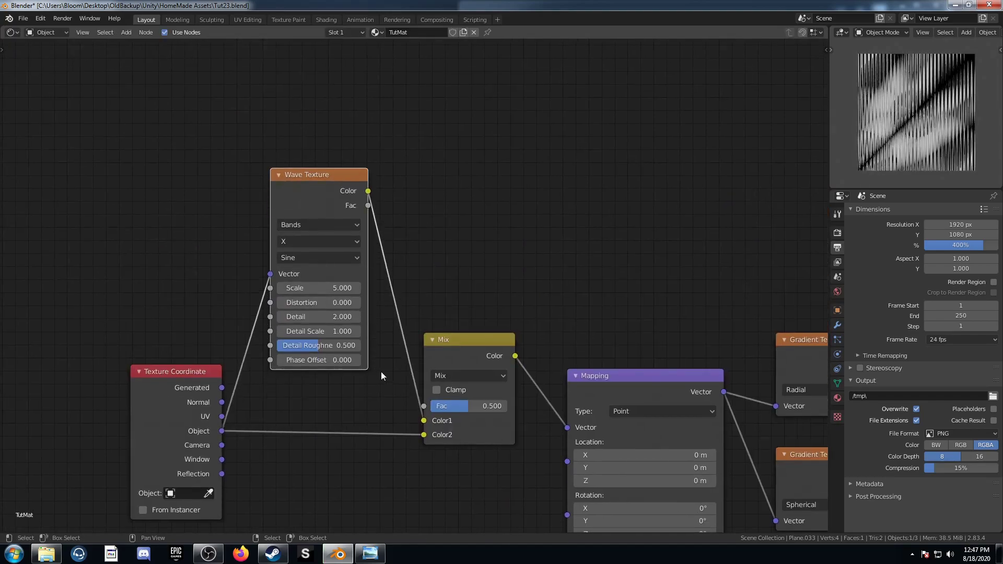
pyautogui.moveTo(441, 405); pyautogui.dragTo(369, 309, button='middle')
pyautogui.moveTo(400, 245)
pyautogui.mouseDown()
pyautogui.moveTo(402, 224)
pyautogui.moveTo(401, 232)
pyautogui.mouseUp()
# Add a Value node and a Math node side by side above the coordinate Wave Texture and Mix node.
pyautogui.hotkey('shift', 'a')
pyautogui.click(381, 127)
pyautogui.write('value')
pyautogui.press('Return')
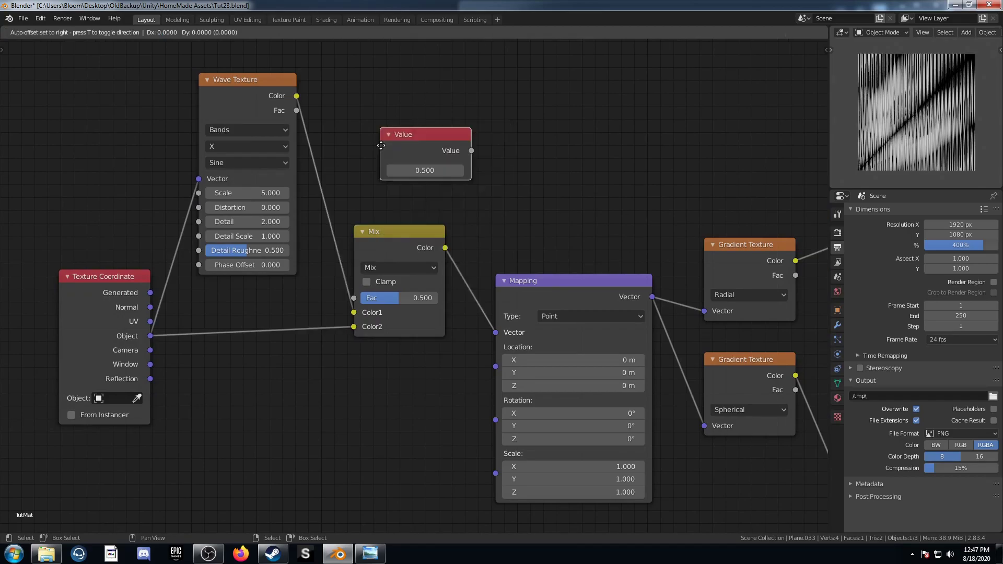
pyautogui.click(381, 166)
pyautogui.hotkey('shift', 'a')
pyautogui.click(433, 218)
pyautogui.write('valu')
pyautogui.press('BackSpace')
pyautogui.press('BackSpace')
pyautogui.press('BackSpace')
pyautogui.press('BackSpace')
pyautogui.write('math')
pyautogui.press('Return')
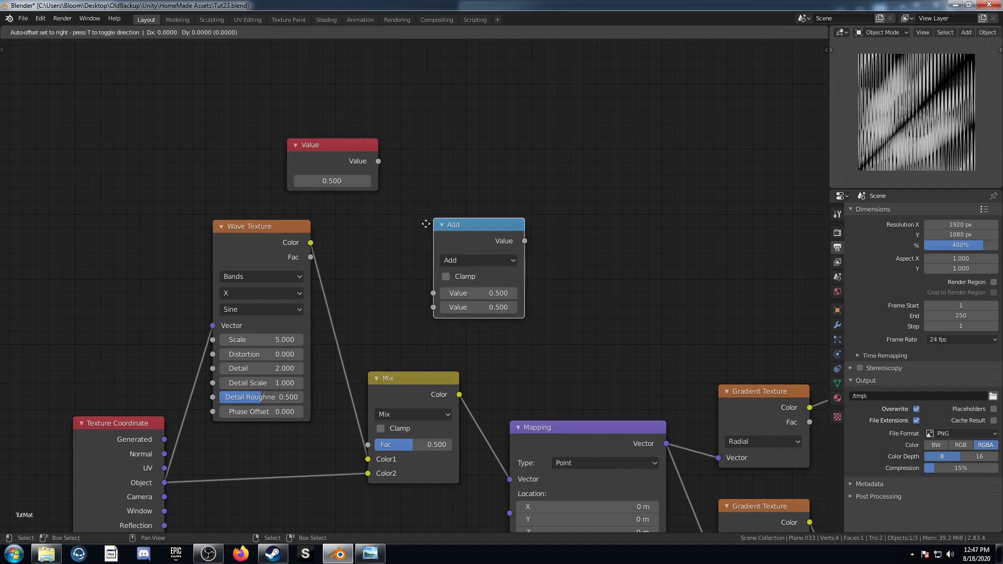
pyautogui.click(408, 146)
# Set the Math node to Subtract with a first value of 1.000 and link the Value node to its second input.
pyautogui.click(437, 184)
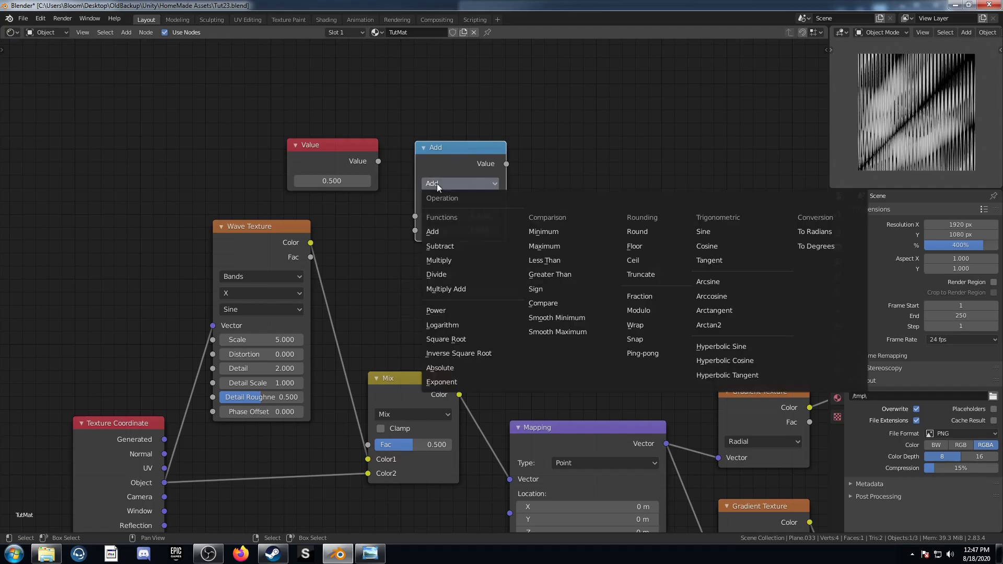
pyautogui.click(460, 246)
pyautogui.click(449, 216)
pyautogui.press('Return')
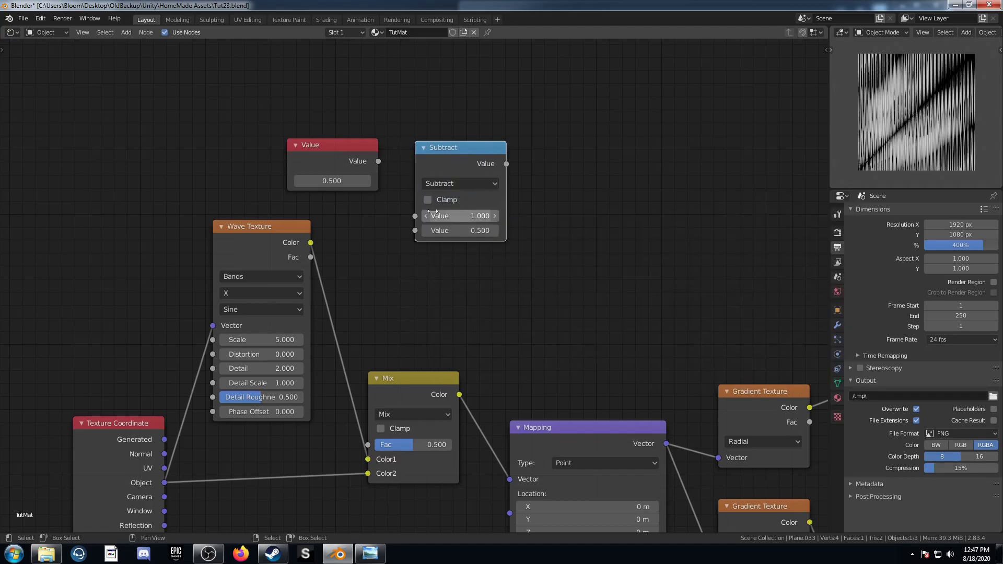
pyautogui.moveTo(378, 162); pyautogui.dragTo(421, 230)
# Duplicate the coordinate Mix node onto its link to Mapping and set the copy's blending mode to Subtract.
pyautogui.moveTo(493, 257); pyautogui.dragTo(406, 259, button='middle')
pyautogui.click(368, 315)
pyautogui.scroll(-5, 366, 369)
pyautogui.moveTo(493, 366); pyautogui.dragTo(514, 341, button='middle')
pyautogui.click(374, 325)
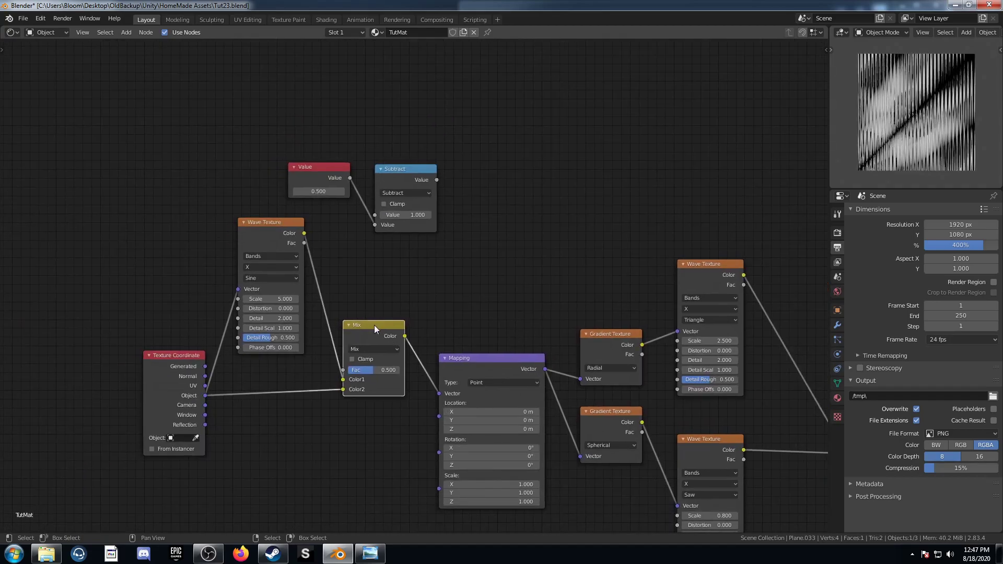
pyautogui.hotkey('shift', 'd')
pyautogui.click(446, 333)
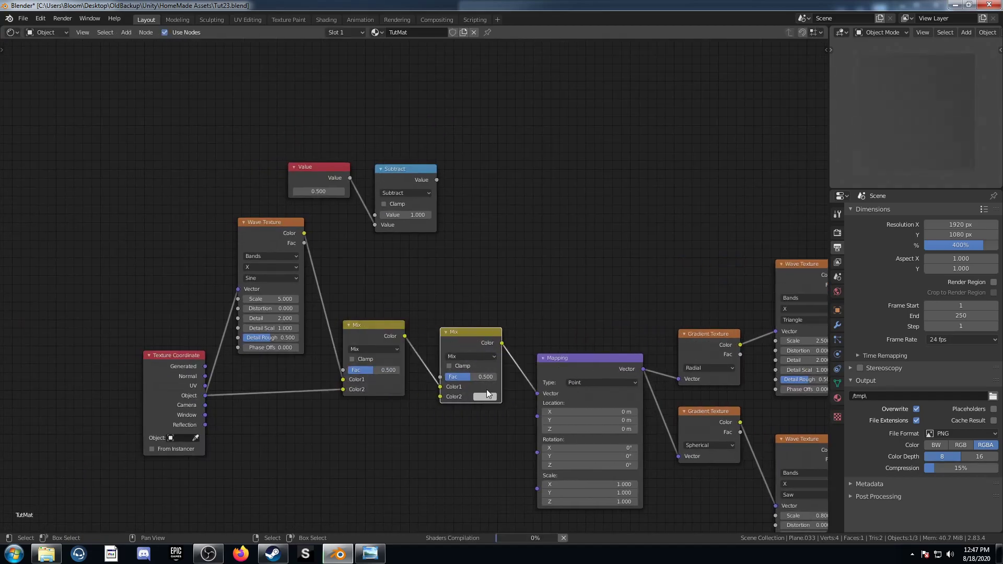
pyautogui.click(475, 358)
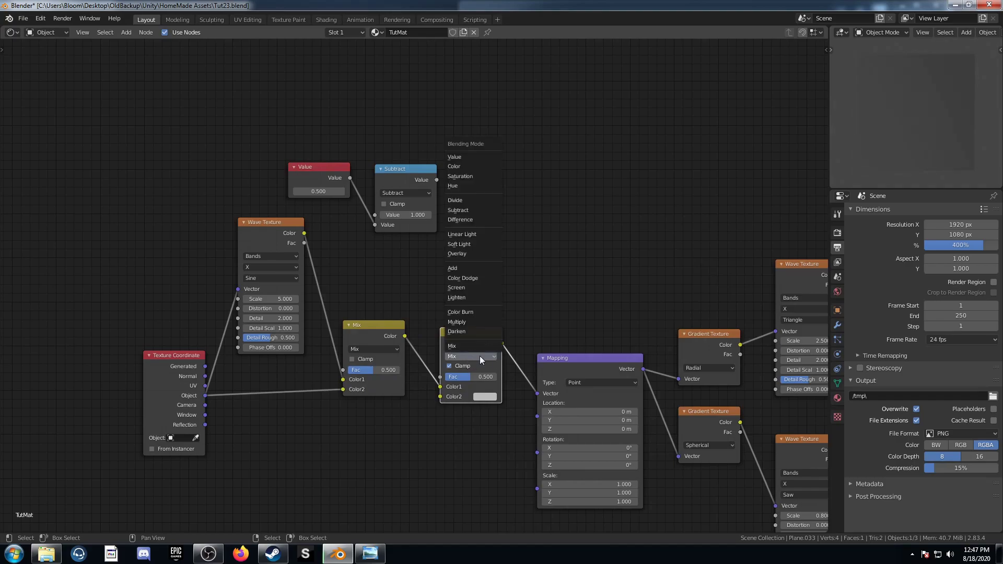
pyautogui.click(464, 356)
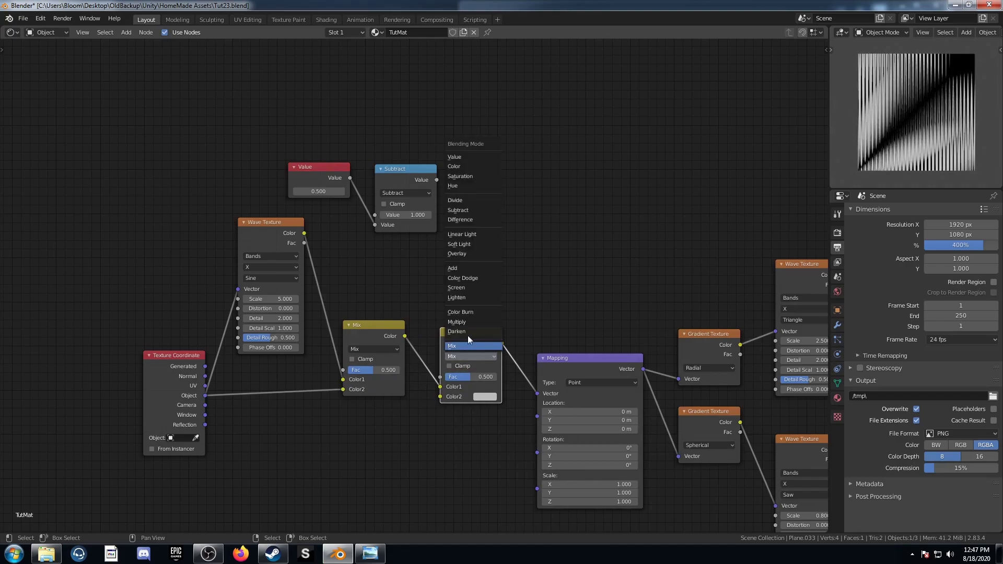
pyautogui.click(472, 209)
# Drive the Subtract color node's Fac with the Math result and the Mix's Fac with the Value node, set to 0.740.
pyautogui.moveTo(475, 227); pyautogui.dragTo(480, 202, button='middle')
pyautogui.moveTo(442, 156); pyautogui.dragTo(446, 352)
pyautogui.moveTo(356, 153); pyautogui.dragTo(348, 345)
pyautogui.moveTo(280, 169); pyautogui.dragTo(303, 196, button='middle')
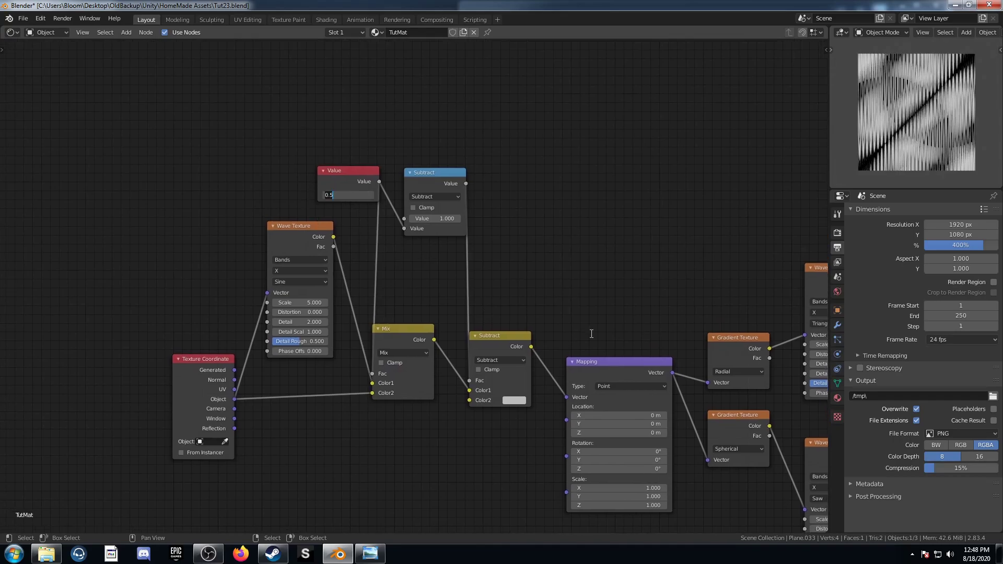
pyautogui.press('Return')
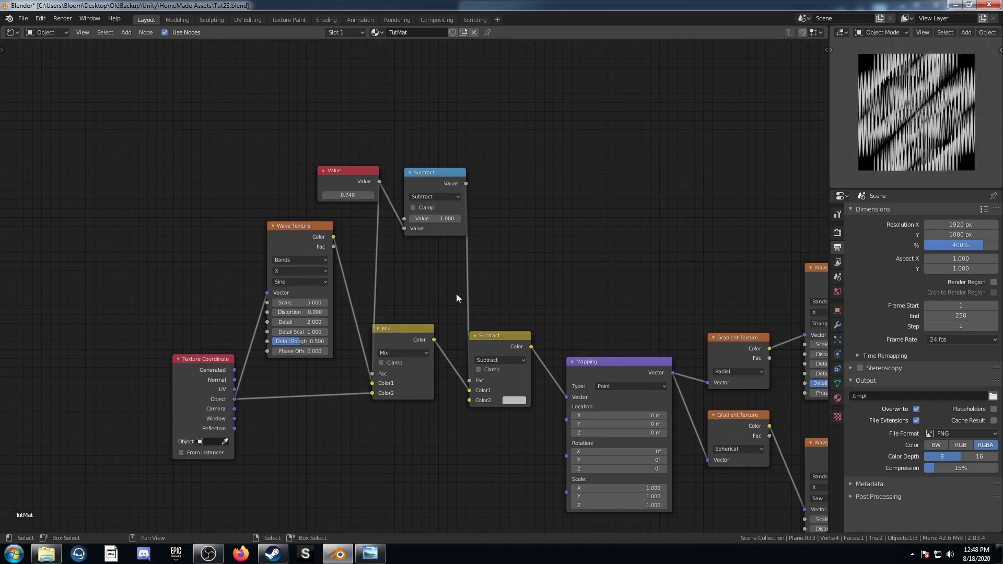
# Set the coordinate Wave Texture's type to Rings and its direction to Spherical.
pyautogui.scroll(3, 246, 343)
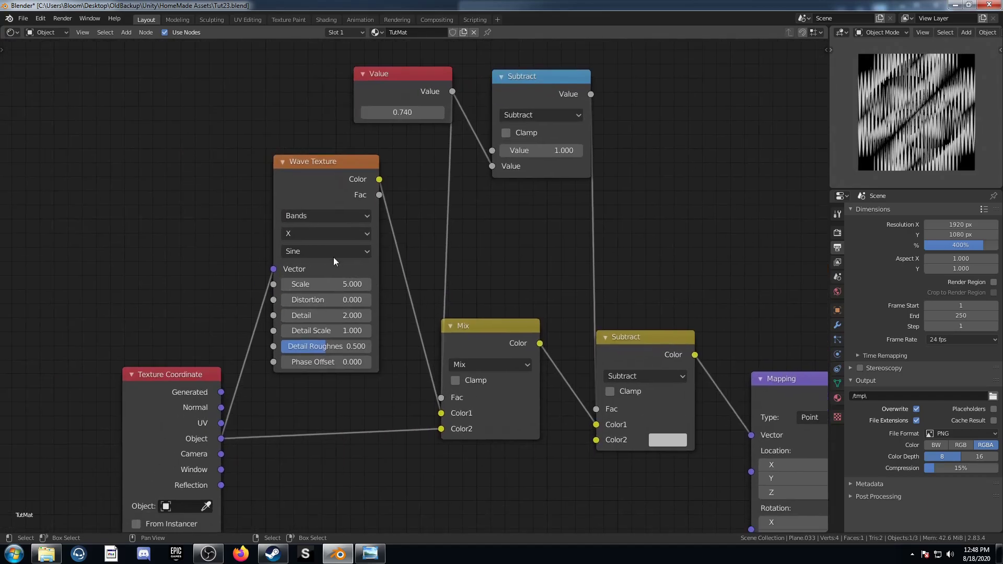
pyautogui.click(324, 235)
pyautogui.click(319, 215)
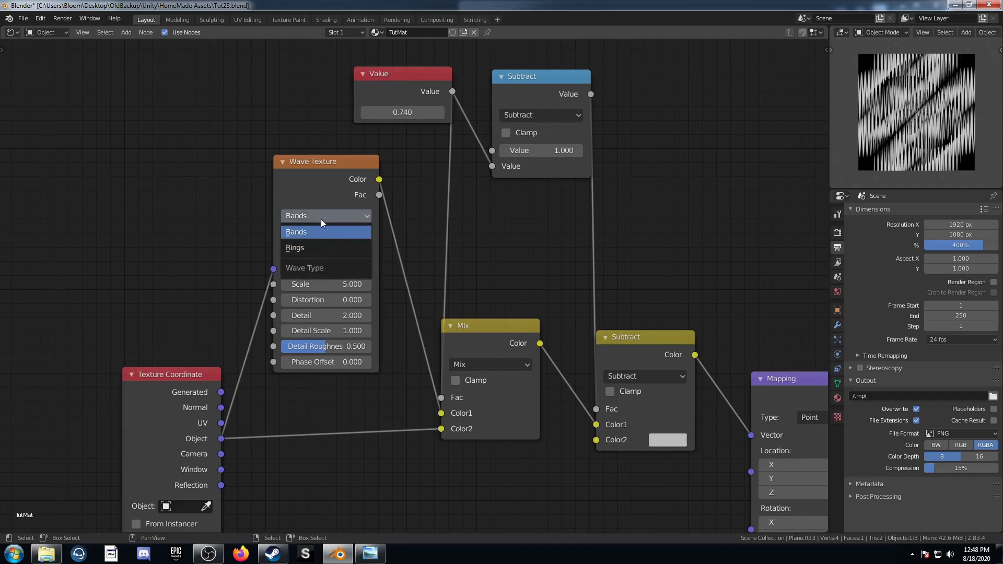
pyautogui.click(321, 220)
pyautogui.click(321, 219)
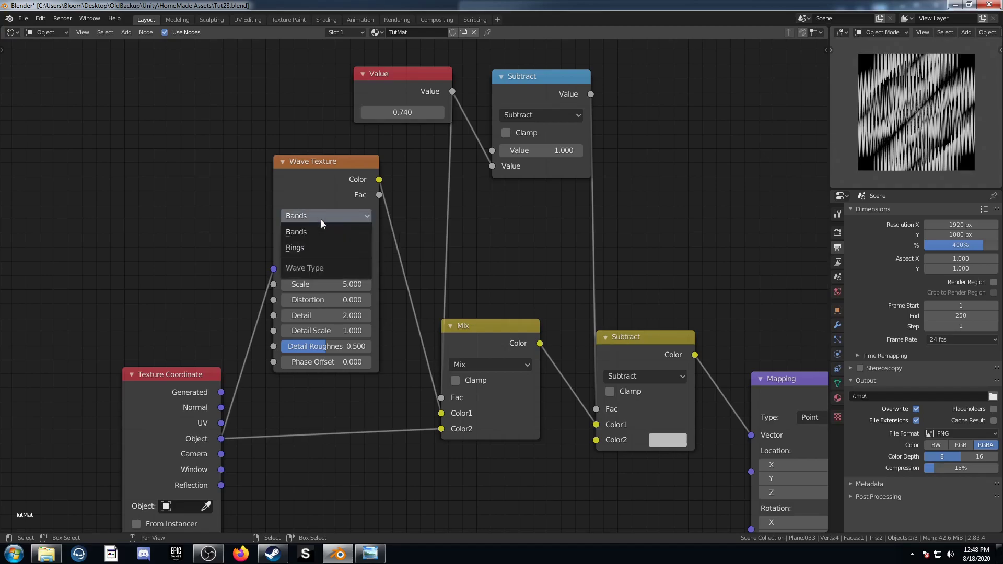
pyautogui.click(317, 245)
pyautogui.click(319, 233)
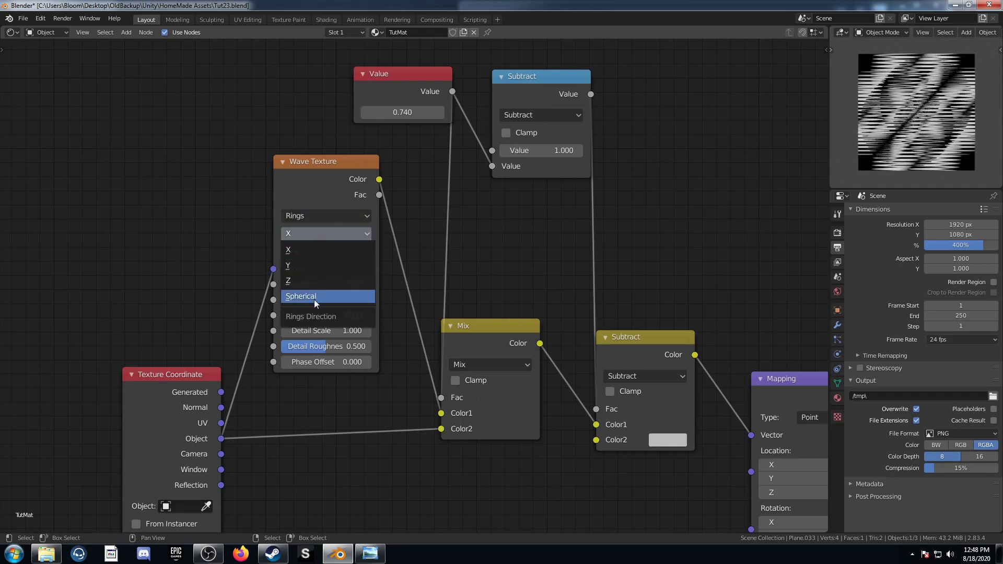
pyautogui.click(314, 296)
# Set the coordinate Wave Texture's wave profile to Saw and its scale to 1.200.
pyautogui.click(321, 252)
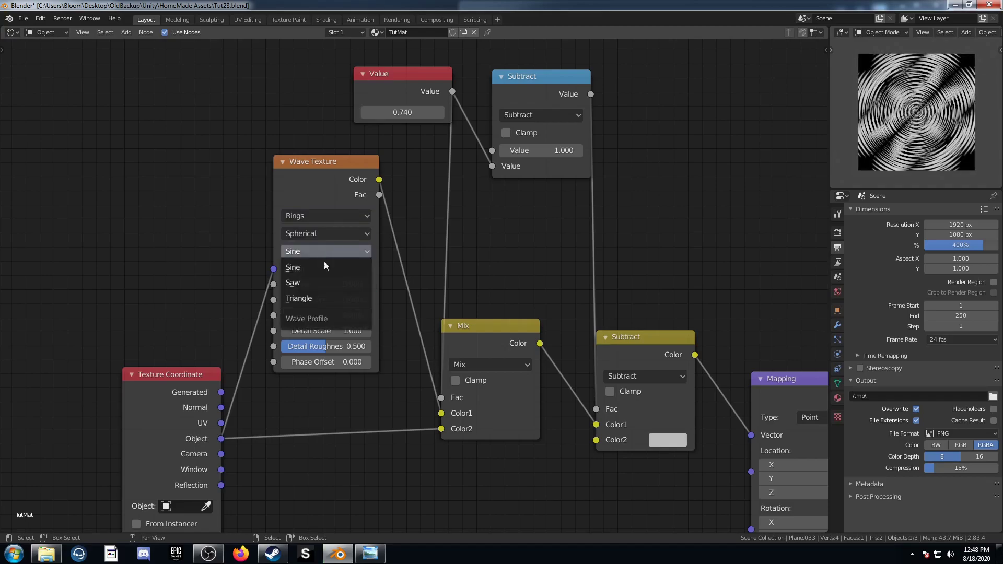
pyautogui.click(331, 280)
pyautogui.doubleClick(323, 286)
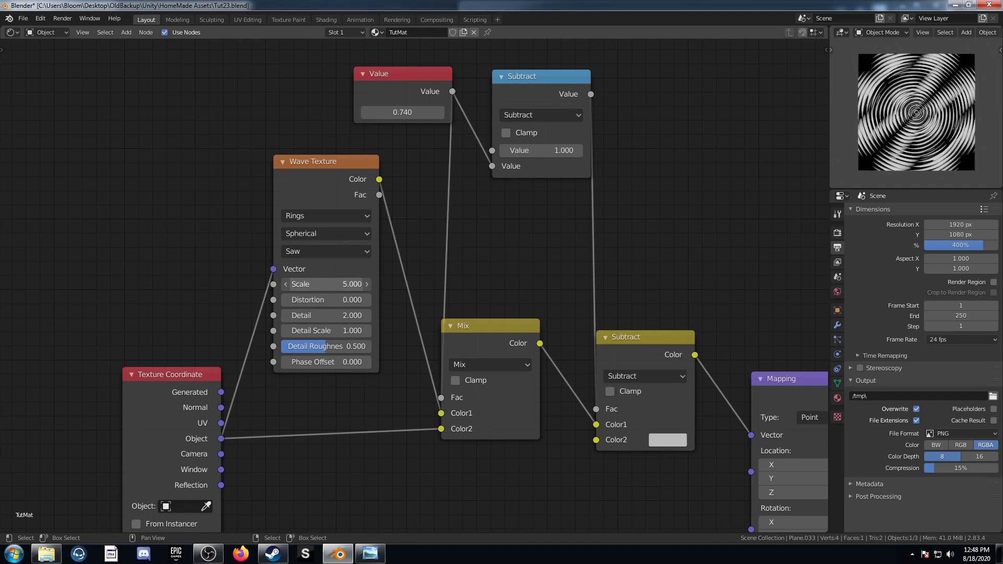
pyautogui.press('Return')
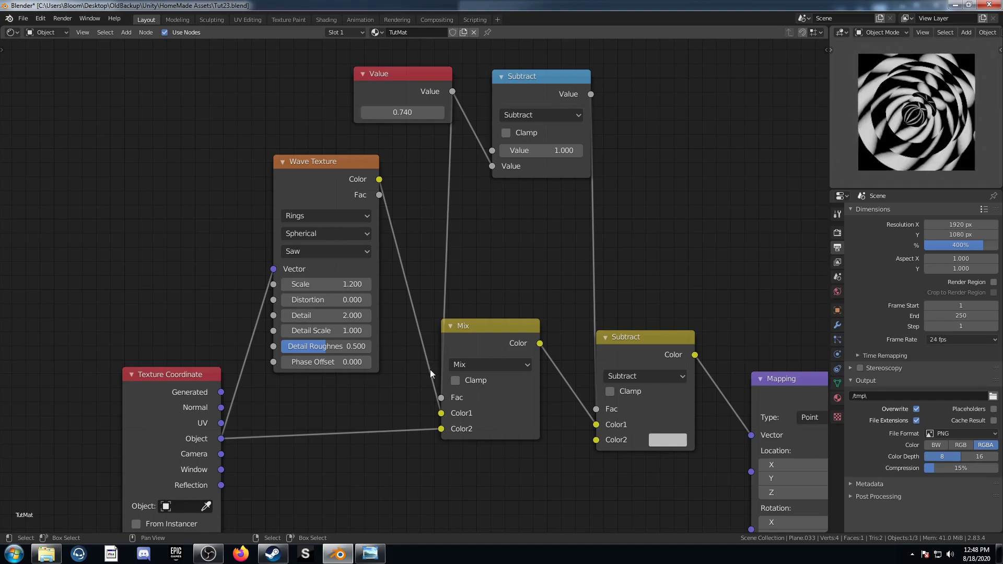
# Set the factor of the Mix node combining the two pattern Wave Textures to 0.43.
pyautogui.scroll(-5, 425, 367)
pyautogui.moveTo(631, 374); pyautogui.dragTo(508, 352, button='middle')
pyautogui.scroll(-3, 601, 380)
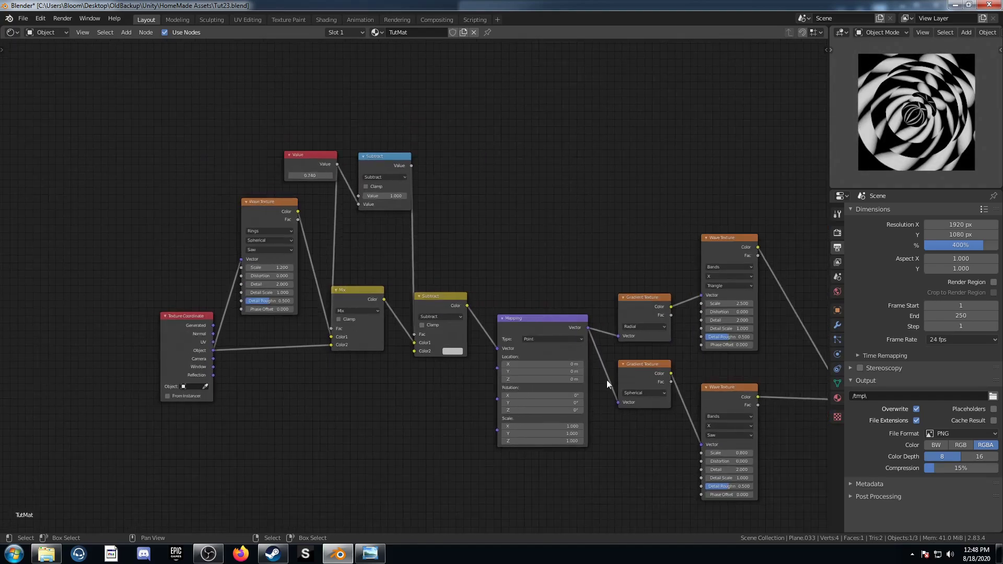
pyautogui.moveTo(711, 418); pyautogui.dragTo(575, 380, button='middle')
pyautogui.moveTo(653, 421); pyautogui.dragTo(504, 376, button='middle')
pyautogui.scroll(3, 538, 393)
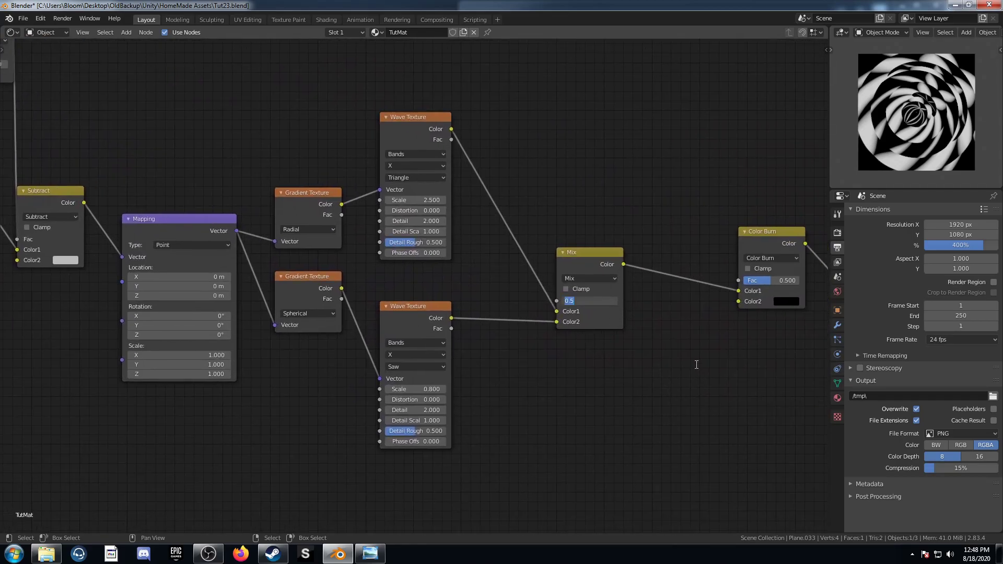
pyautogui.write('.43')
pyautogui.press('Return')
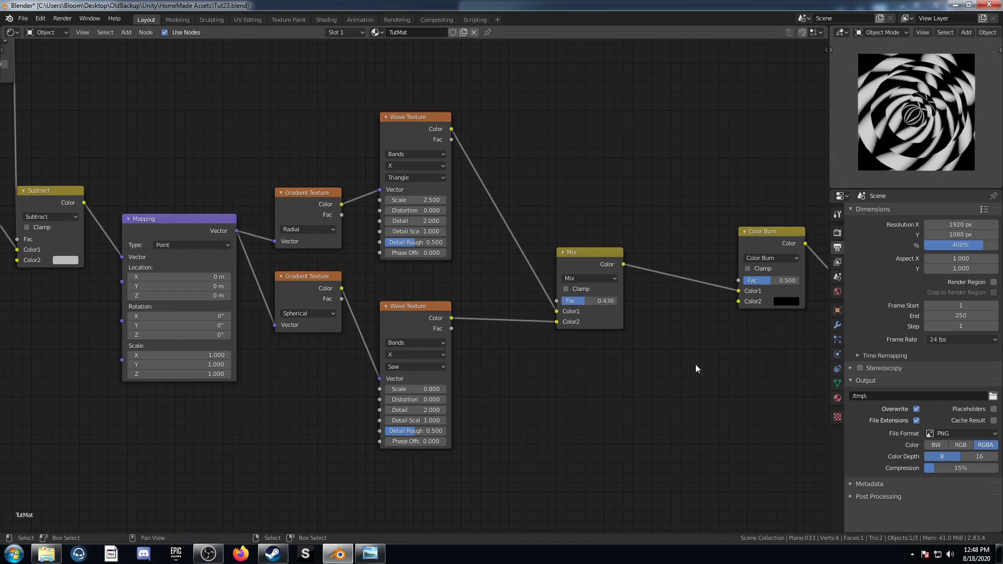
# Raise the Color Dodge node's factor to 1.000.
pyautogui.moveTo(669, 345); pyautogui.dragTo(409, 343, button='middle')
pyautogui.scroll(3, 410, 343)
pyautogui.scroll(1, 409, 343)
pyautogui.moveTo(591, 262); pyautogui.dragTo(631, 263)
pyautogui.scroll(-4, 413, 322)
pyautogui.moveTo(219, 353); pyautogui.dragTo(499, 317, button='middle')
pyautogui.scroll(-4, 499, 317)
pyautogui.scroll(-4, 370, 370)
pyautogui.moveTo(370, 371); pyautogui.dragTo(435, 370, button='middle')
pyautogui.scroll(1, 435, 370)
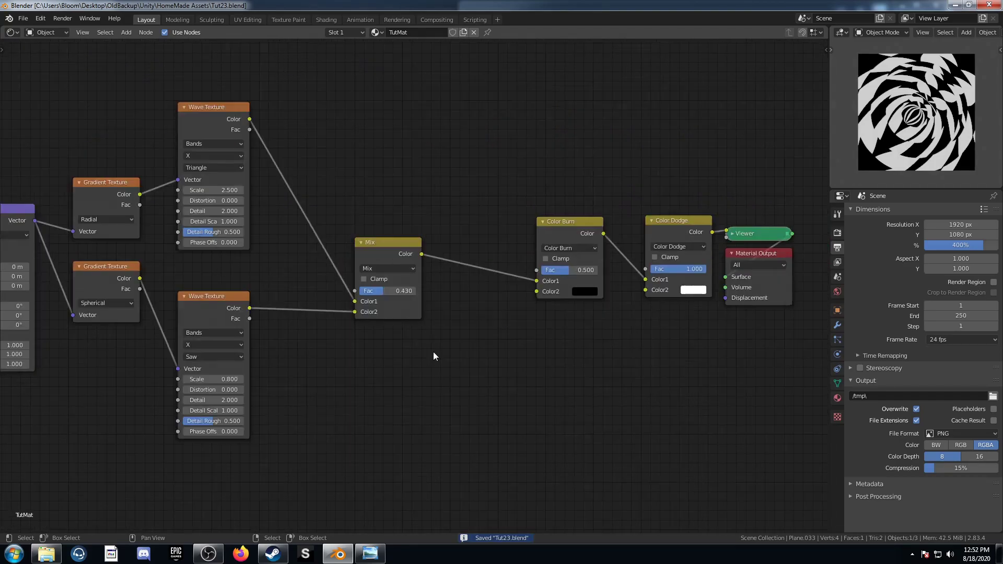
# Lower the pattern Mix node's factor to 0.000 and shift the Mix, upper Gradient Texture and upper Wave Texture nodes slightly.
pyautogui.scroll(5, 519, 354)
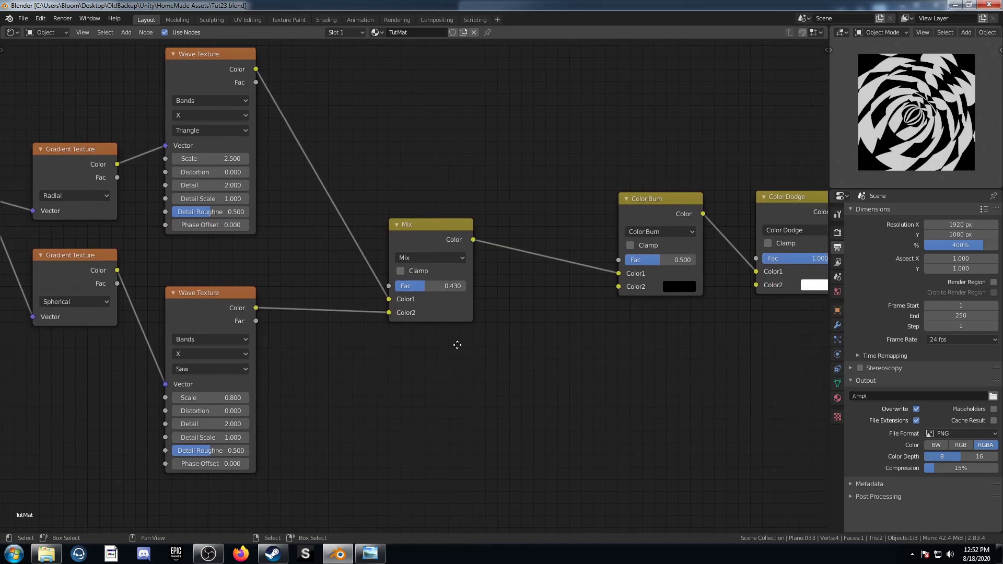
pyautogui.moveTo(477, 333); pyautogui.dragTo(488, 349, button='middle')
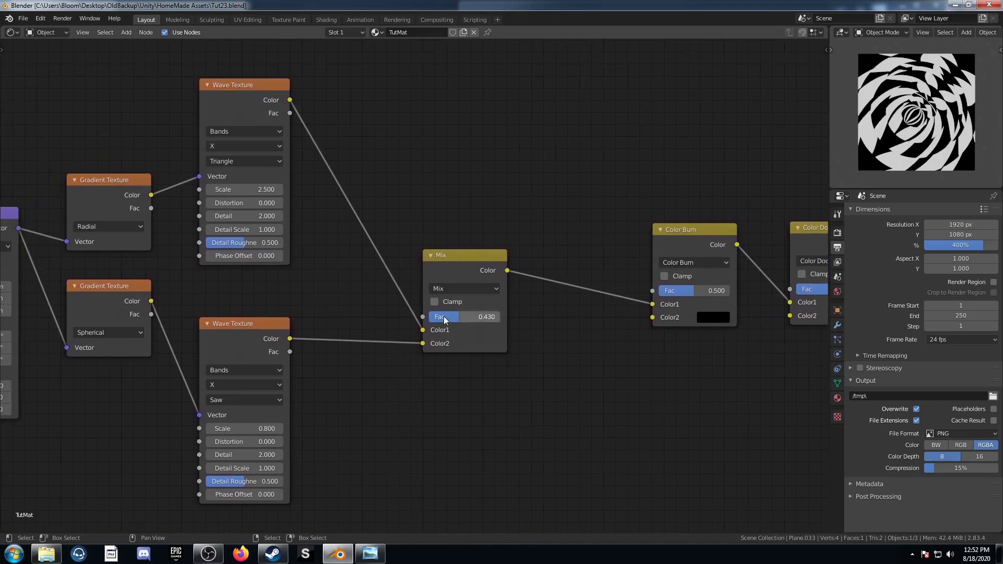
pyautogui.moveTo(453, 264); pyautogui.dragTo(465, 249)
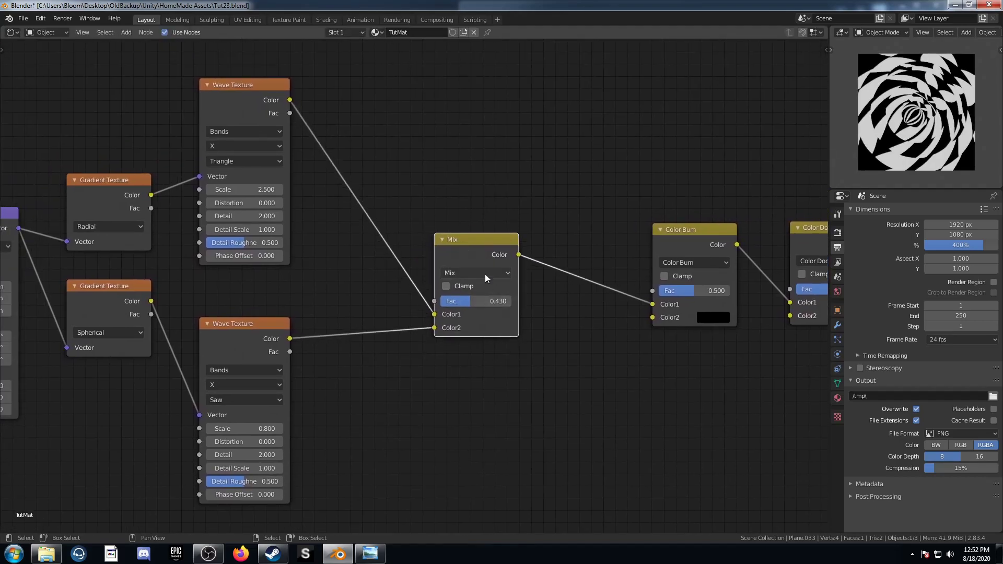
pyautogui.moveTo(483, 300); pyautogui.dragTo(451, 300)
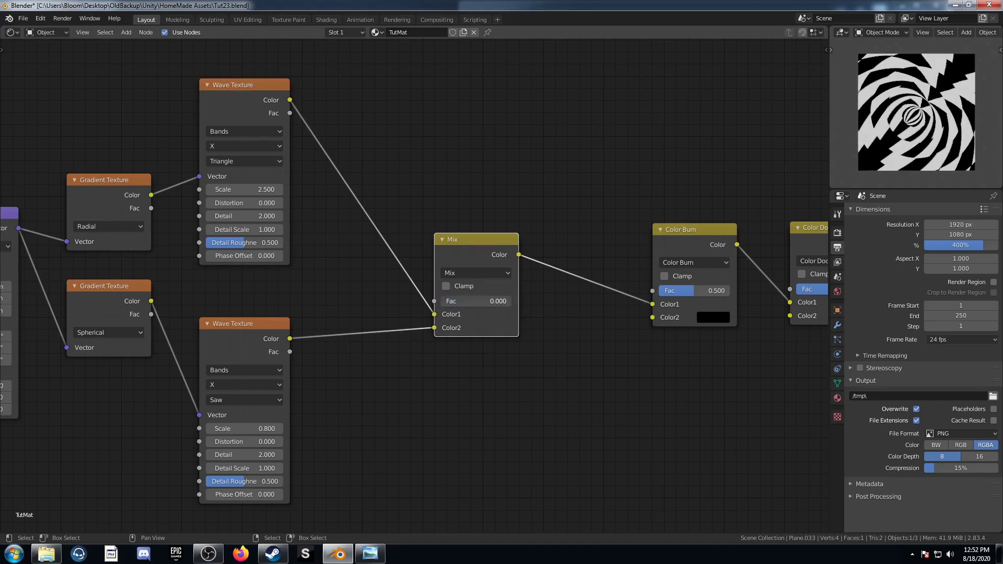
pyautogui.moveTo(102, 197); pyautogui.dragTo(113, 163)
pyautogui.moveTo(218, 96); pyautogui.dragTo(236, 89)
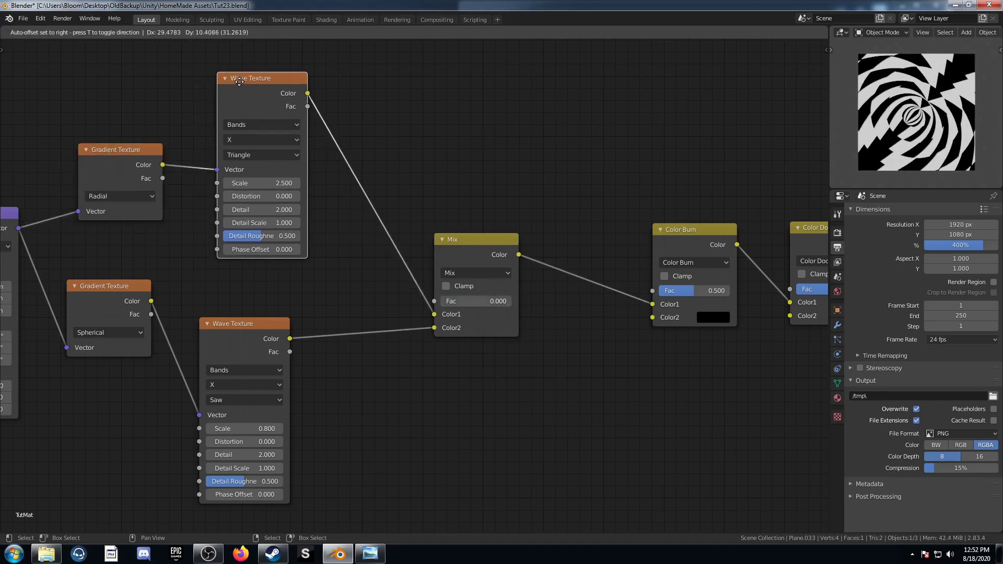
# Raise the pattern Mix factor, shift the lower Gradient and Wave Texture nodes slightly, and lower the factor again.
pyautogui.moveTo(461, 302); pyautogui.dragTo(511, 303)
pyautogui.moveTo(77, 288); pyautogui.dragTo(81, 303)
pyautogui.moveTo(253, 324); pyautogui.dragTo(271, 327)
pyautogui.moveTo(494, 301); pyautogui.dragTo(442, 301)
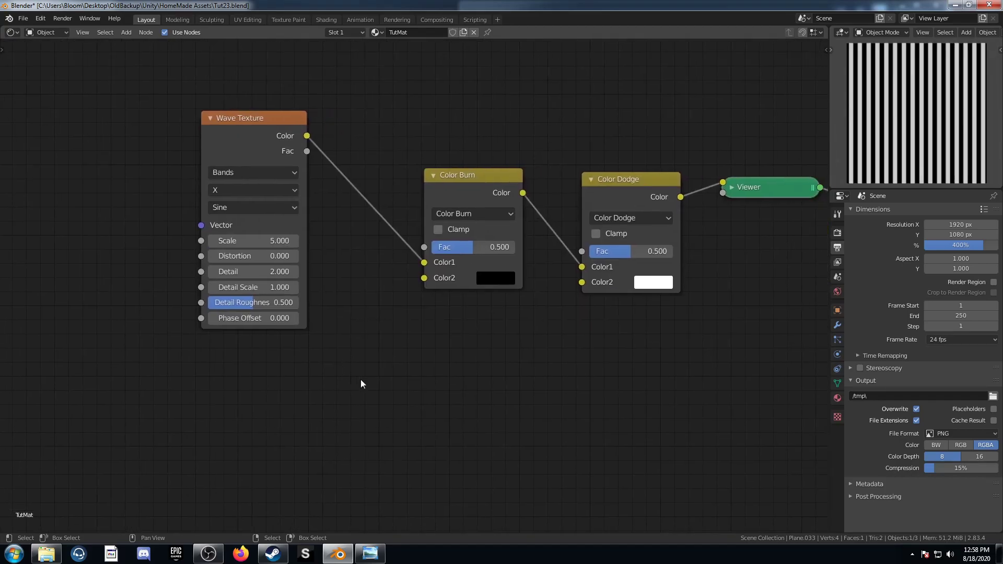
# Set the Wave Texture's scale to 2.5.
pyautogui.moveTo(360, 381); pyautogui.dragTo(445, 418, button='middle')
pyautogui.click(340, 271)
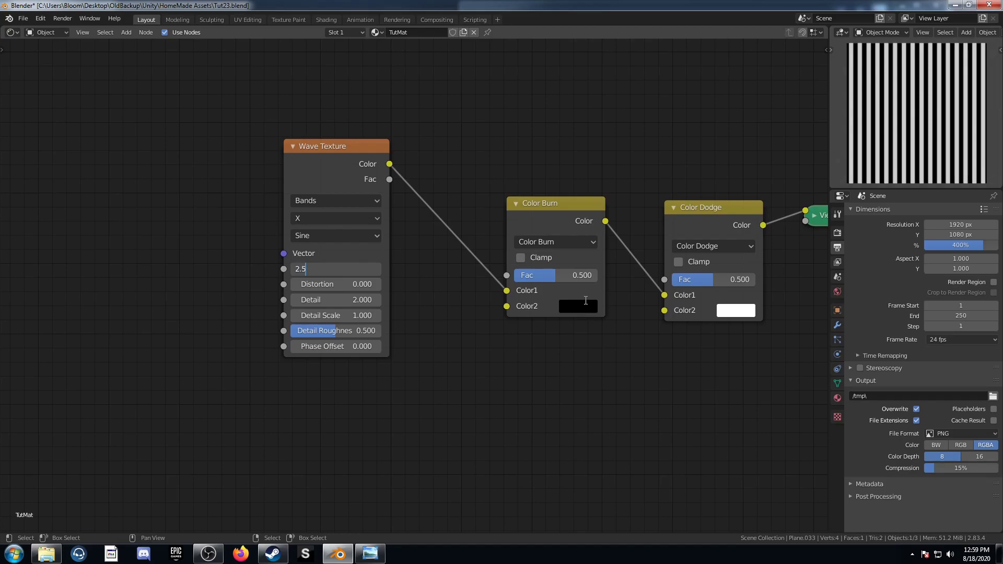
pyautogui.press('Return')
pyautogui.moveTo(430, 262); pyautogui.dragTo(495, 275, button='middle')
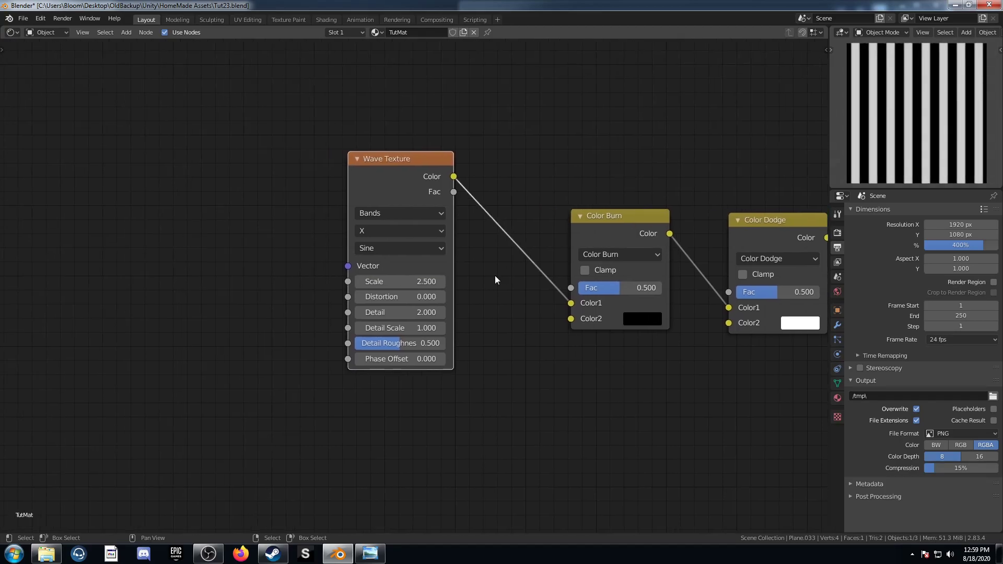
# Add Texture Coordinate and Mapping nodes feeding the Wave Texture's vector and spread the nodes apart.
pyautogui.hotkey('ctrl', 't')
pyautogui.moveTo(207, 340); pyautogui.dragTo(418, 310, button='middle')
pyautogui.moveTo(306, 214); pyautogui.dragTo(367, 198)
pyautogui.moveTo(253, 153); pyautogui.dragTo(100, 145)
pyautogui.moveTo(601, 140); pyautogui.dragTo(594, 21)
pyautogui.moveTo(609, 441); pyautogui.dragTo(536, 421, button='middle')
pyautogui.scroll(-5, 543, 422)
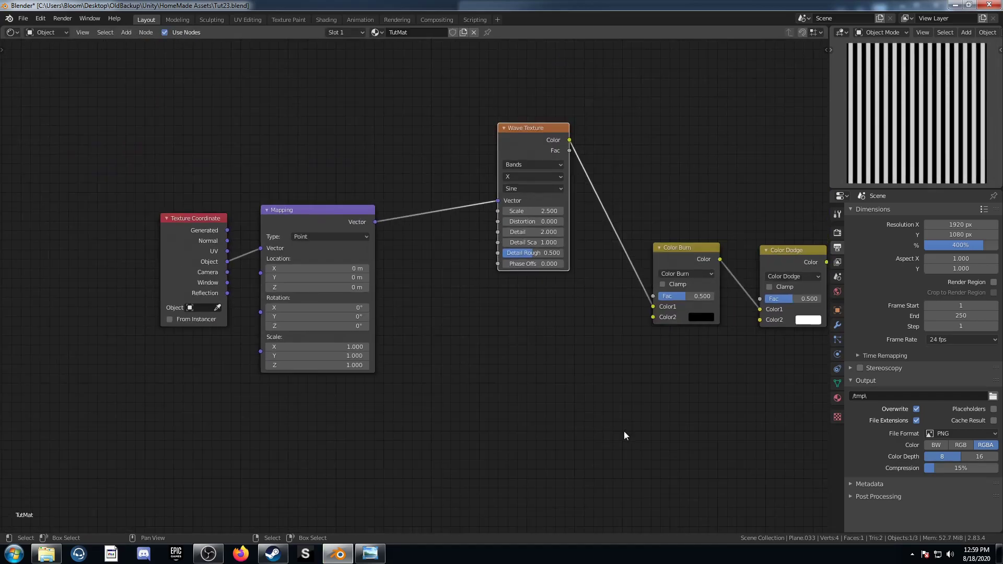
# Duplicate the Wave Texture below the original, keeping its Mapping link, and move the Color Burn, Color Dodge and output nodes farther away.
pyautogui.hotkey('ctrl', 'shift', 'd')
pyautogui.click(610, 511)
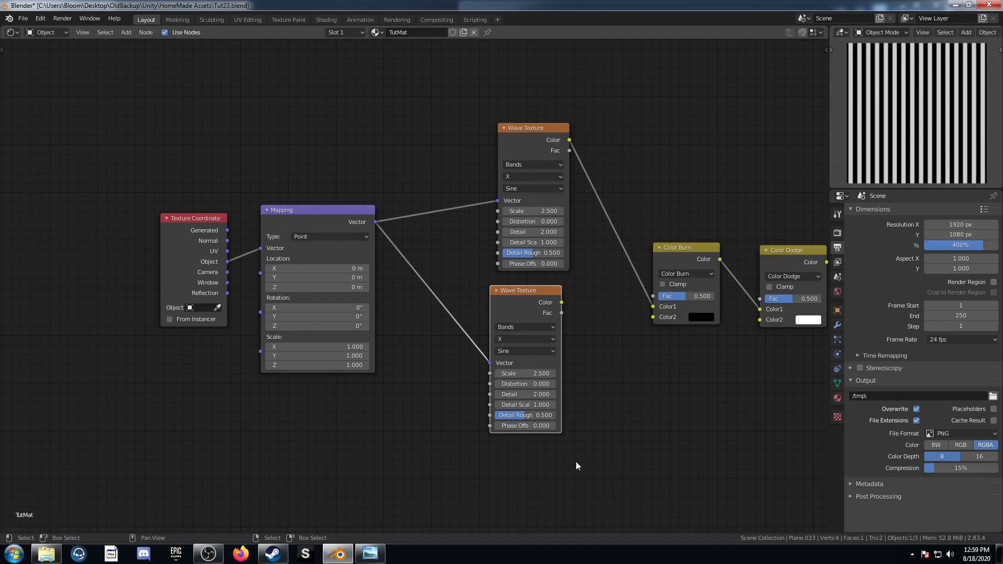
pyautogui.scroll(2, 577, 466)
pyautogui.scroll(-2, 543, 181)
pyautogui.moveTo(677, 358); pyautogui.dragTo(622, 368, button='middle')
pyautogui.moveTo(525, 350); pyautogui.dragTo(773, 189)
pyautogui.press('g')
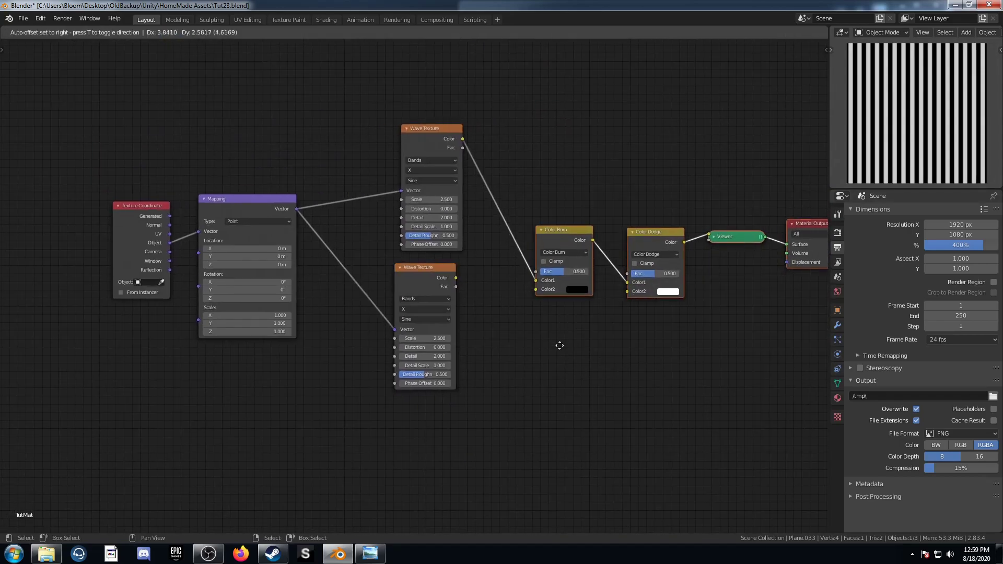
pyautogui.click(669, 317)
# Combine the two Wave Textures with a Mix node ahead of Color Burn and set its blending mode to Multiply.
pyautogui.keyDown('ctrl'); pyautogui.keyDown('shift'); pyautogui.moveTo(442, 128); pyautogui.dragTo(416, 320, button='right'); pyautogui.keyUp('shift'); pyautogui.keyUp('ctrl')
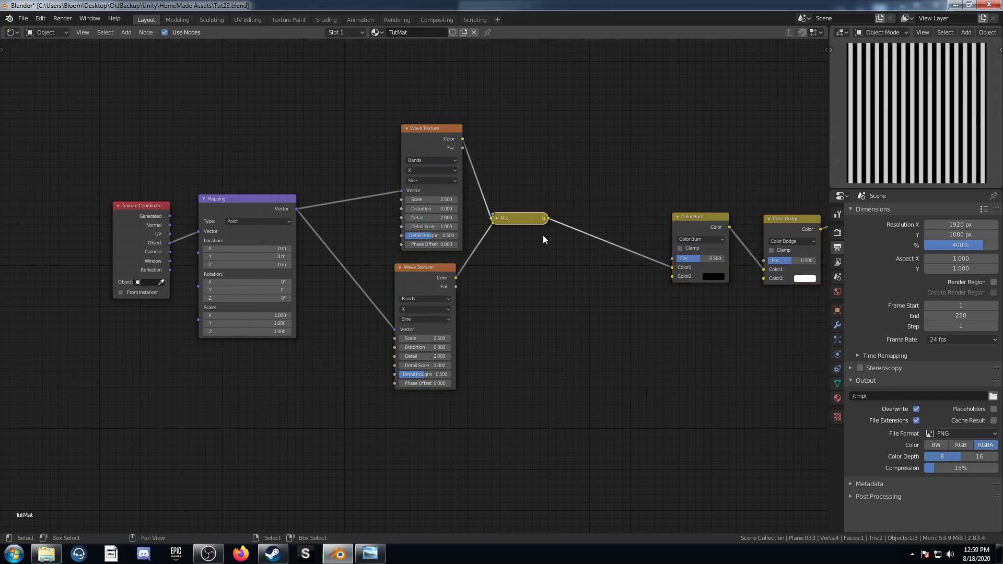
pyautogui.scroll(4, 544, 240)
pyautogui.click(527, 194)
pyautogui.click(553, 222)
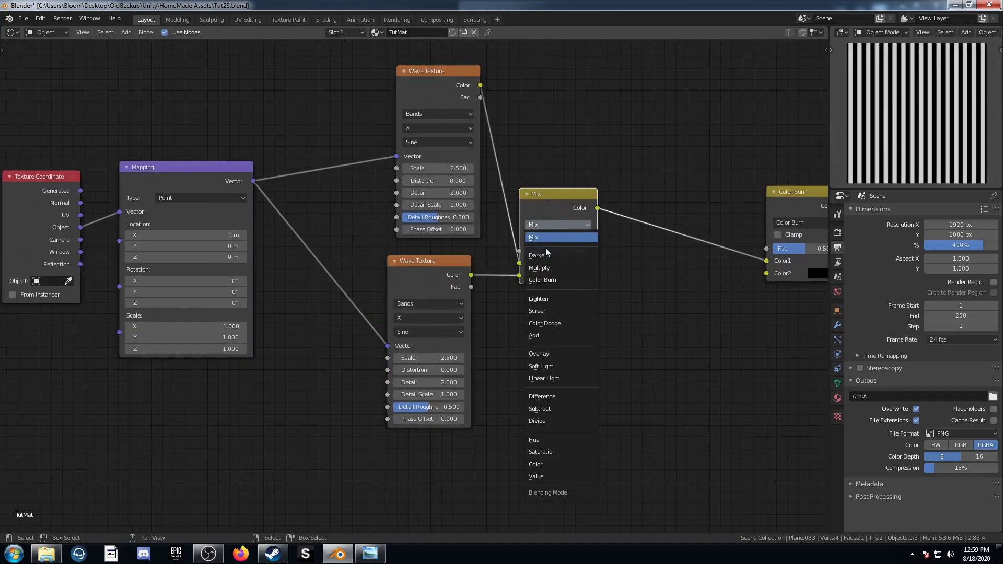
pyautogui.click(547, 246)
# Raise the Multiply node's factor to 1.000, shift the node slightly, and set the lower Wave Texture's scale to 1.5.
pyautogui.moveTo(553, 251); pyautogui.dragTo(594, 251)
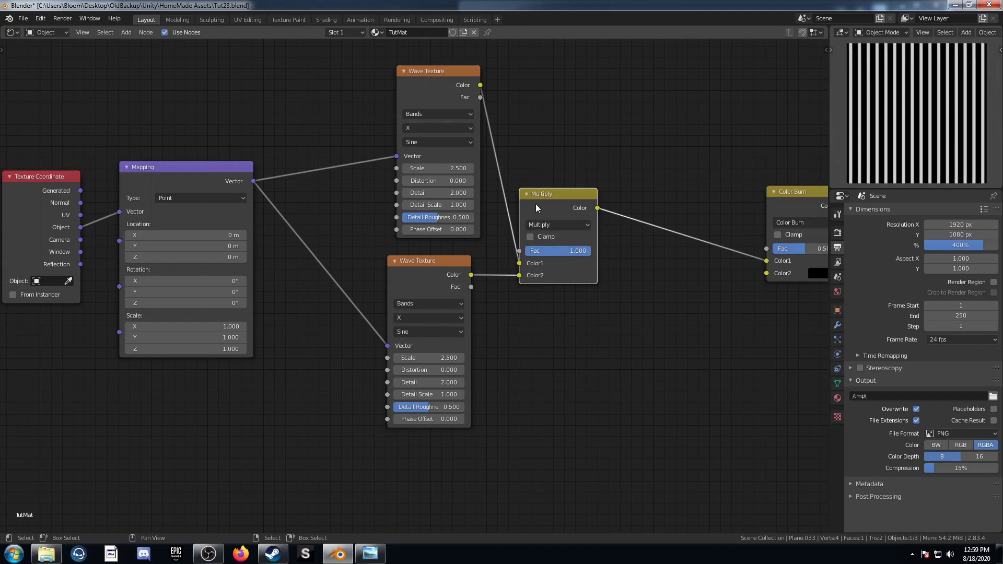
pyautogui.moveTo(544, 197); pyautogui.dragTo(580, 221)
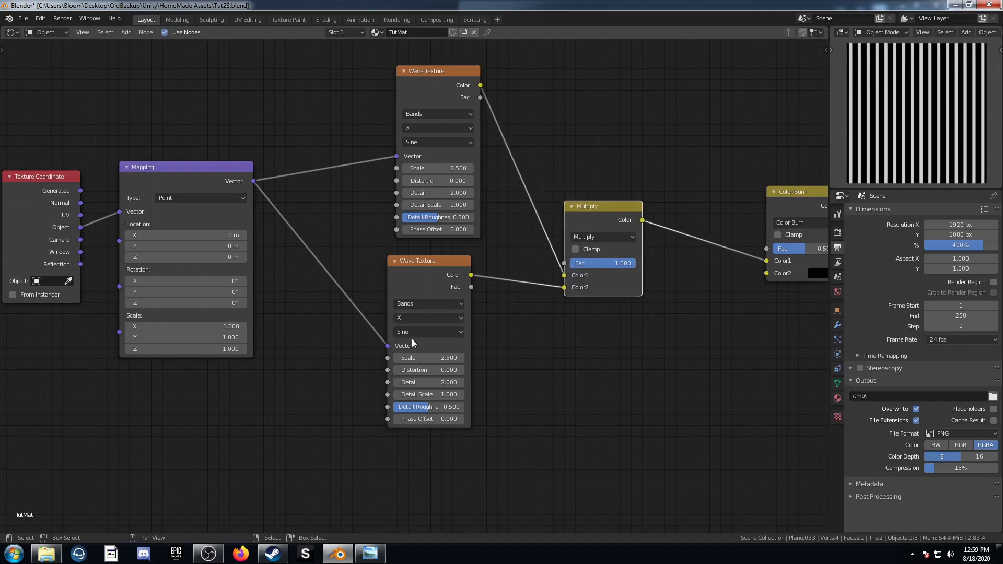
pyautogui.click(427, 358)
pyautogui.press('Return')
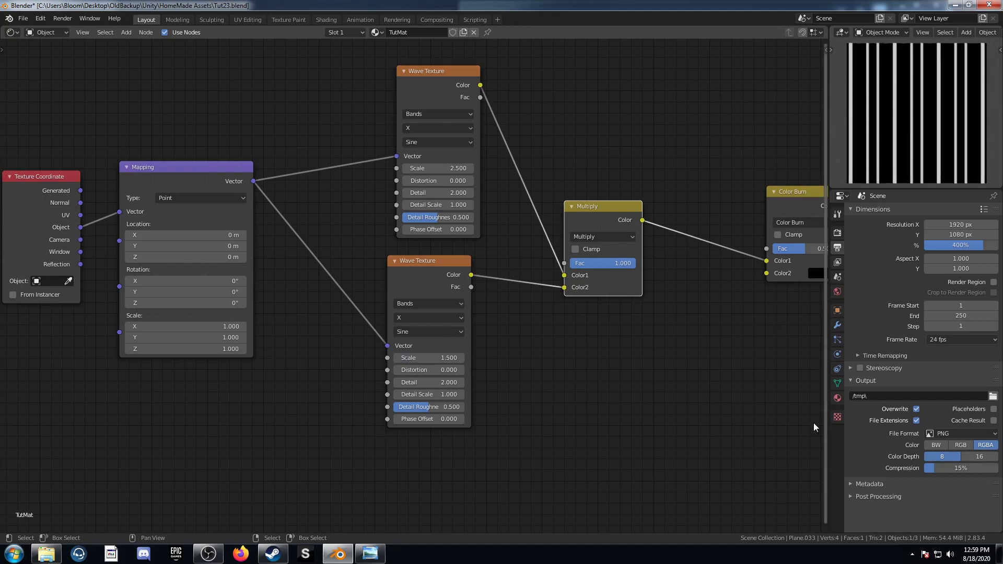
# Insert a Gradient Texture on the link between Mapping and the upper Wave Texture.
pyautogui.moveTo(282, 369); pyautogui.dragTo(374, 438, button='middle')
pyautogui.hotkey('shift', 'a')
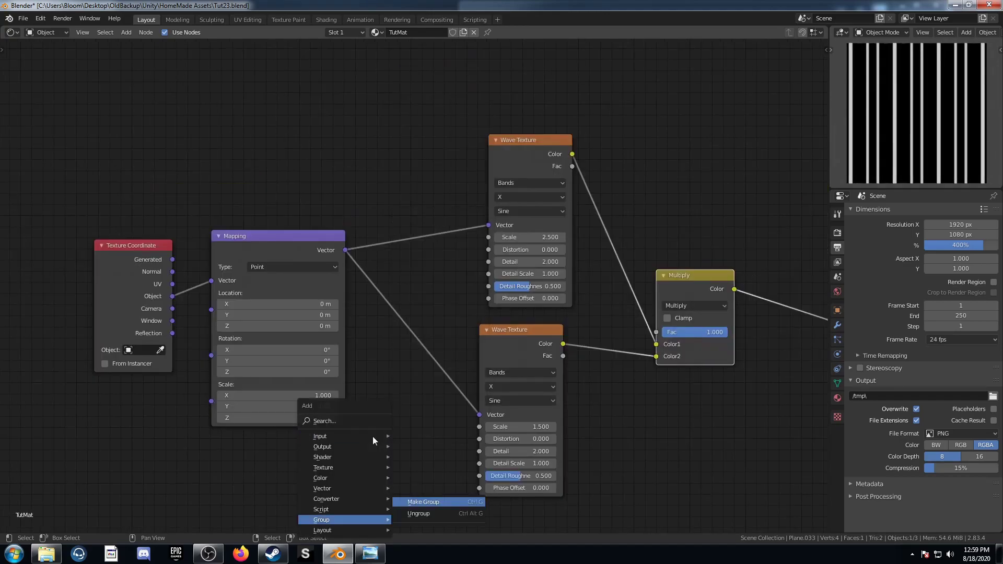
pyautogui.click(373, 421)
pyautogui.write('grad')
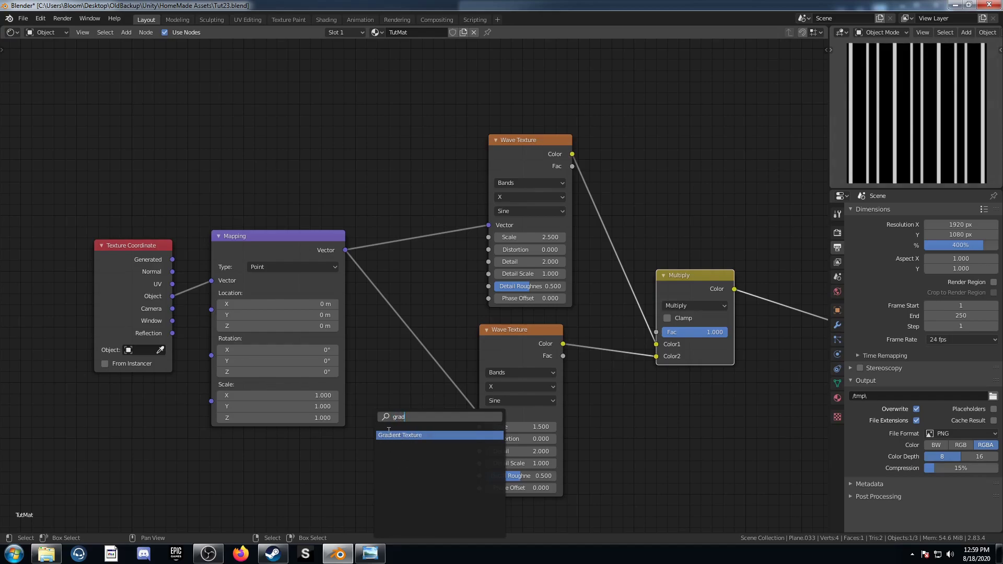
pyautogui.click(388, 433)
pyautogui.click(404, 183)
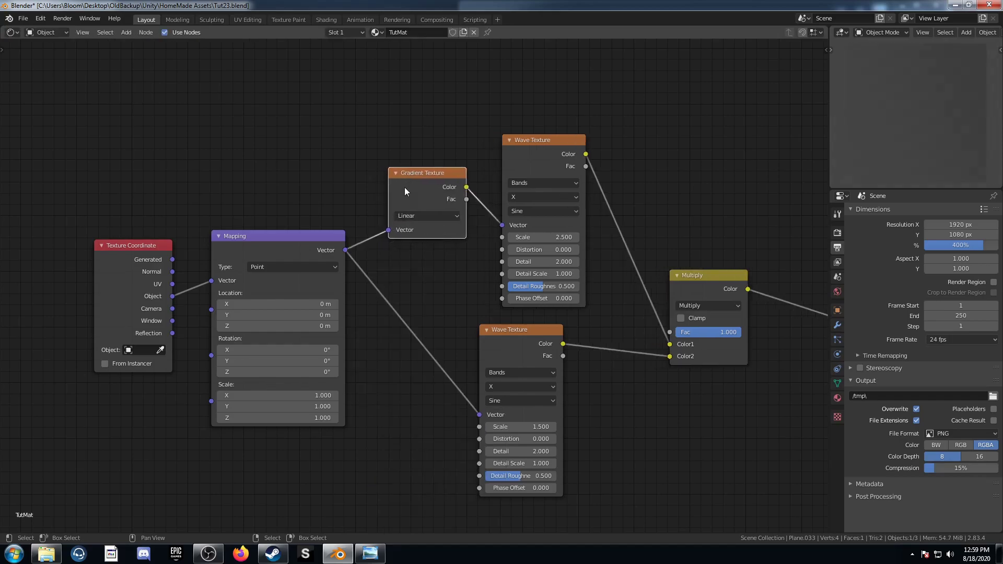
# Duplicate the Gradient Texture onto the lower wave's vector link, setting the upper gradient to Radial and the lower one to Spherical.
pyautogui.hotkey('shift', 'd')
pyautogui.click(407, 324)
pyautogui.click(429, 217)
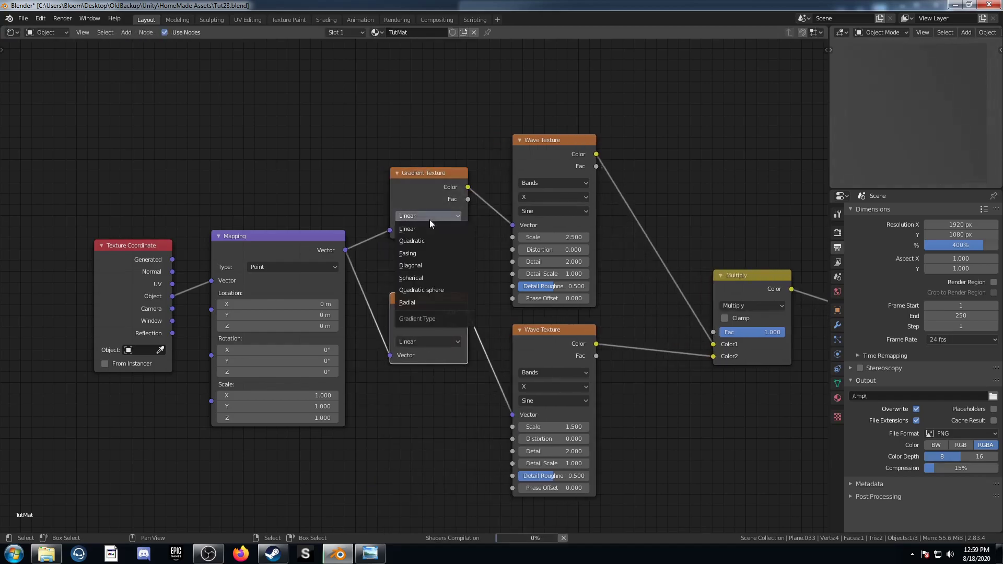
pyautogui.click(431, 306)
pyautogui.click(422, 343)
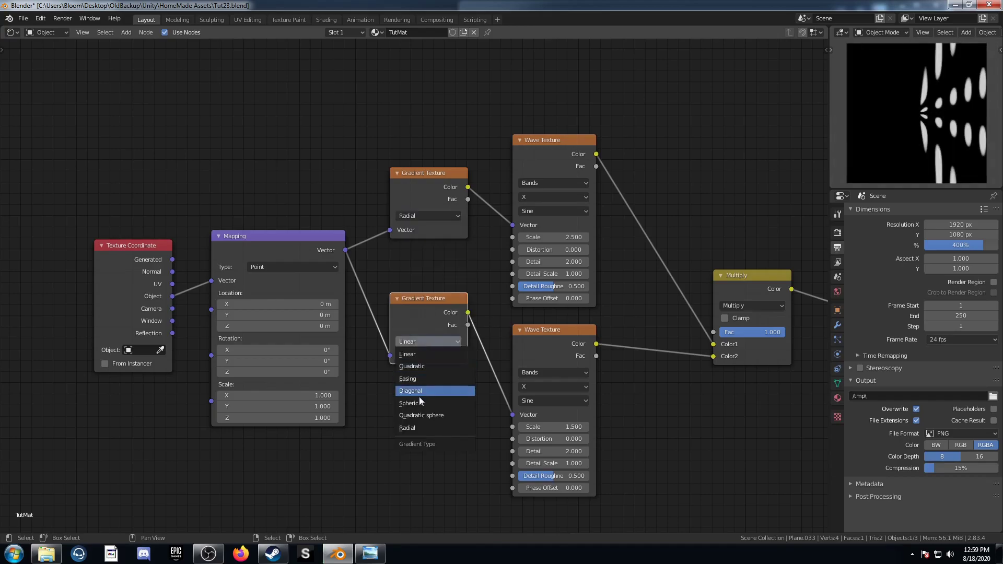
pyautogui.click(421, 404)
# Move the Texture Coordinate node away from Mapping and insert a Voronoi Texture on the link between them.
pyautogui.moveTo(454, 446); pyautogui.dragTo(393, 452, button='middle')
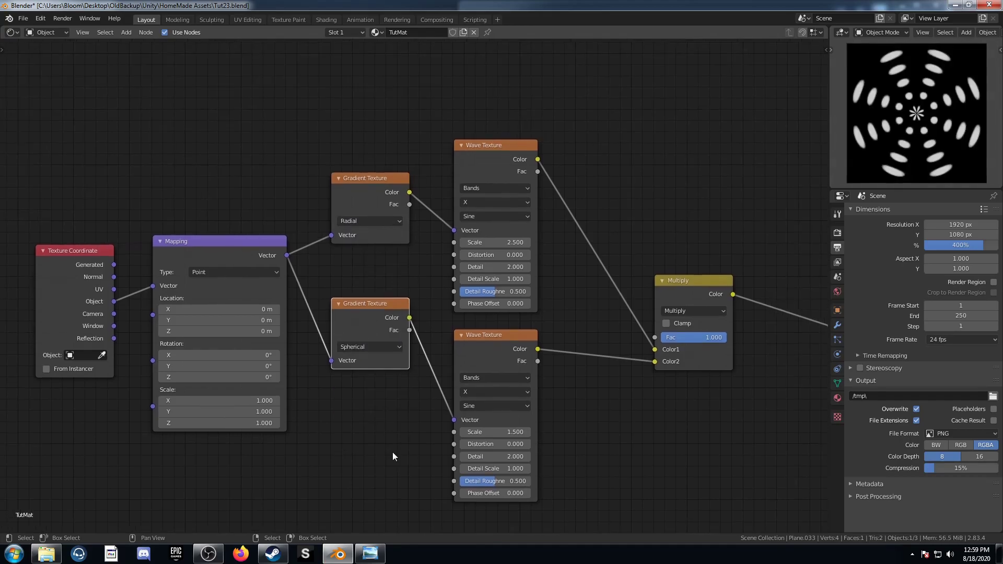
pyautogui.scroll(-1, 393, 452)
pyautogui.click(110, 258)
pyautogui.moveTo(153, 259); pyautogui.dragTo(447, 229, button='middle')
pyautogui.moveTo(416, 235); pyautogui.dragTo(277, 229)
pyautogui.hotkey('shift', 'a')
pyautogui.click(365, 328)
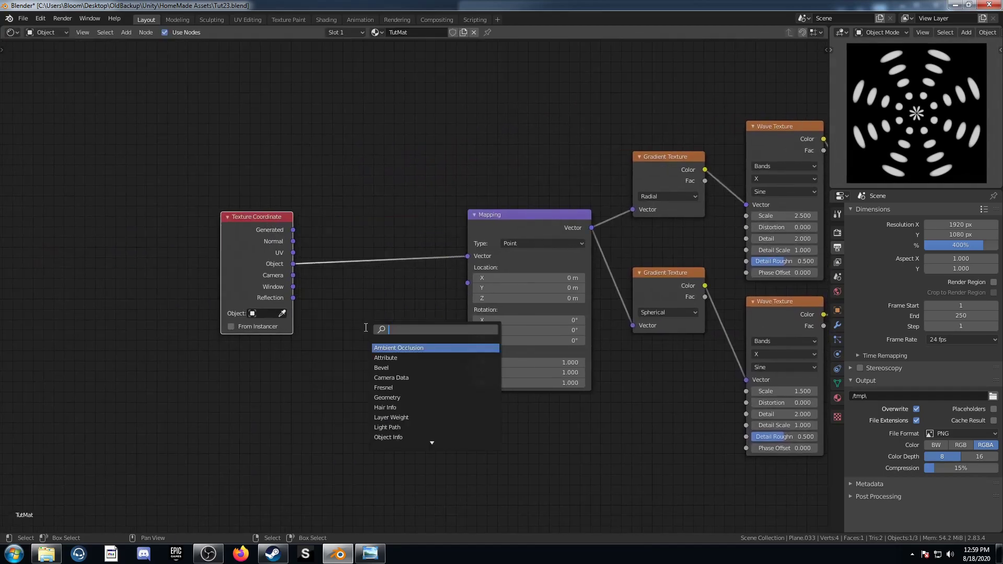
pyautogui.write('voro')
pyautogui.press('Return')
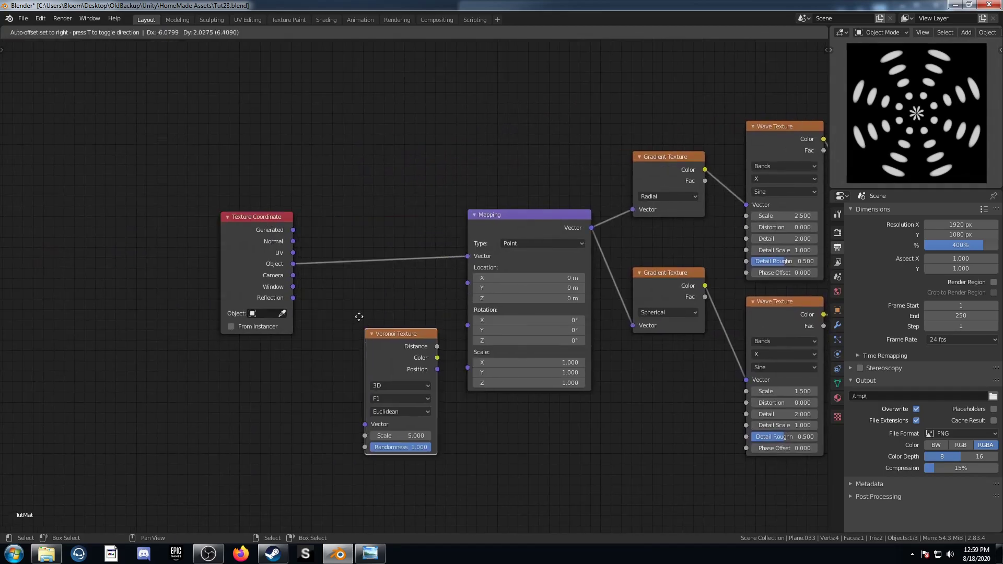
pyautogui.click(331, 191)
# Set the Voronoi Texture's distance metric to Manhattan and its scale to 4.
pyautogui.click(355, 276)
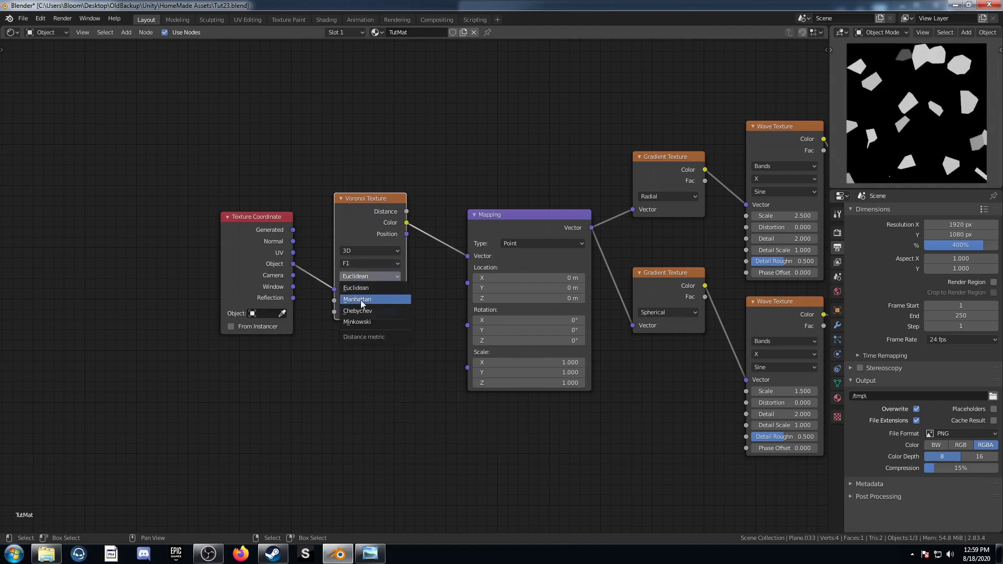
pyautogui.click(360, 299)
pyautogui.click(360, 299)
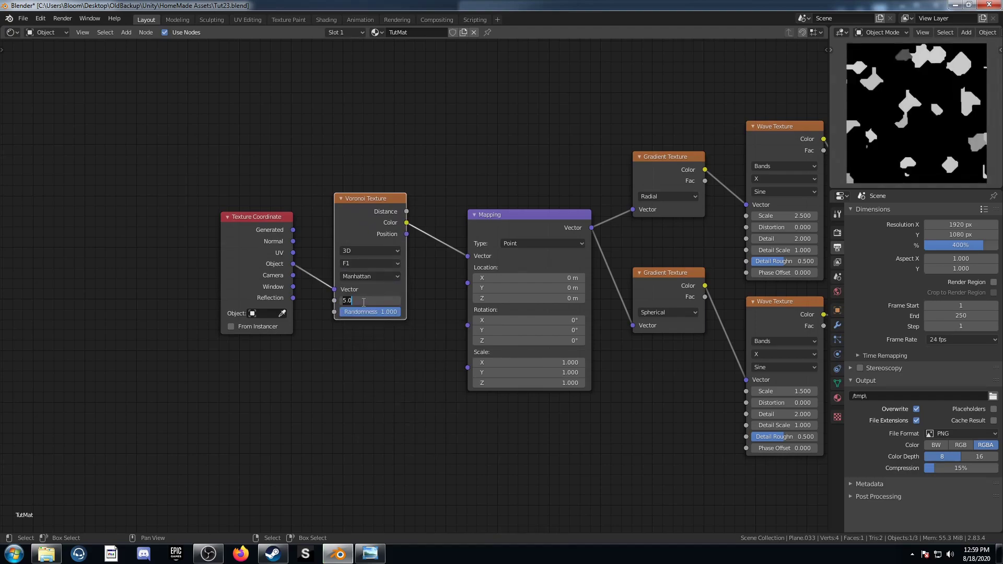
pyautogui.write('4')
pyautogui.press('Return')
# Insert a Mix node between the Voronoi Texture and Mapping, and connect the Object coordinates to its Color2.
pyautogui.moveTo(363, 218); pyautogui.dragTo(355, 134)
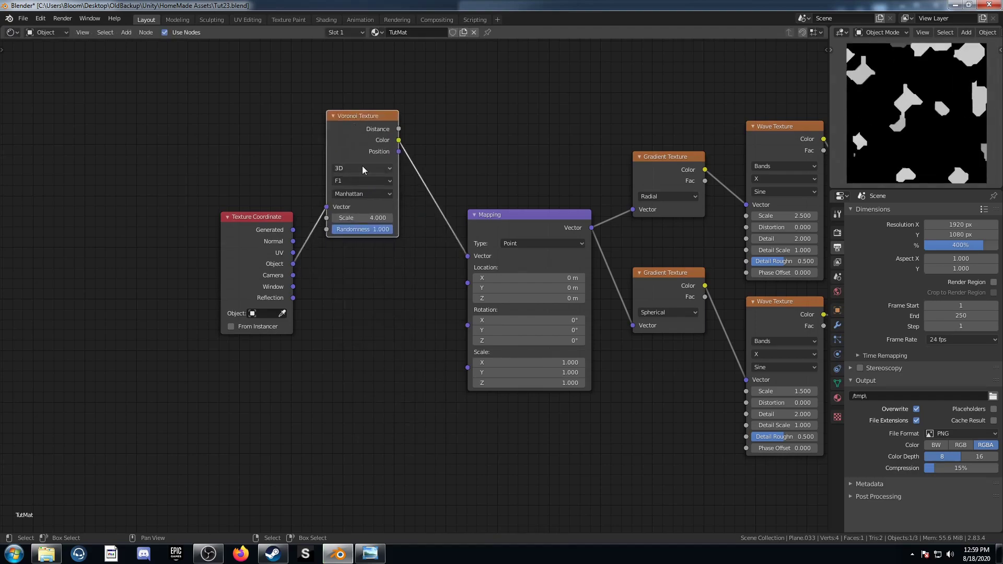
pyautogui.hotkey('shift', 'a')
pyautogui.click(371, 295)
pyautogui.write('mix')
pyautogui.press('Return')
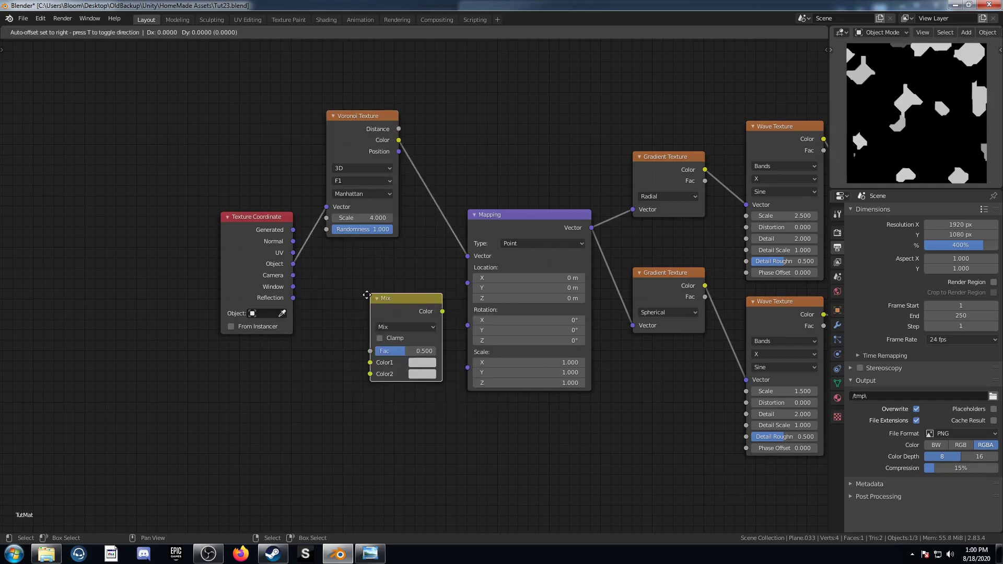
pyautogui.click(403, 176)
pyautogui.moveTo(294, 264); pyautogui.dragTo(442, 259)
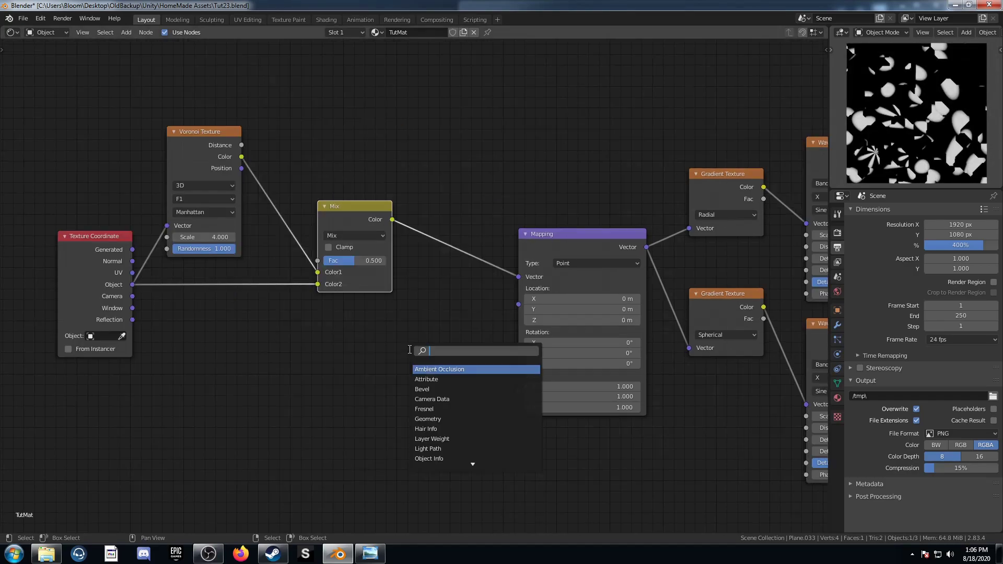
# Insert a second color Mix node between the first Mix and Mapping, and set its blending mode to Subtract.
pyautogui.write('mix')
pyautogui.press('Down')
pyautogui.press('Return')
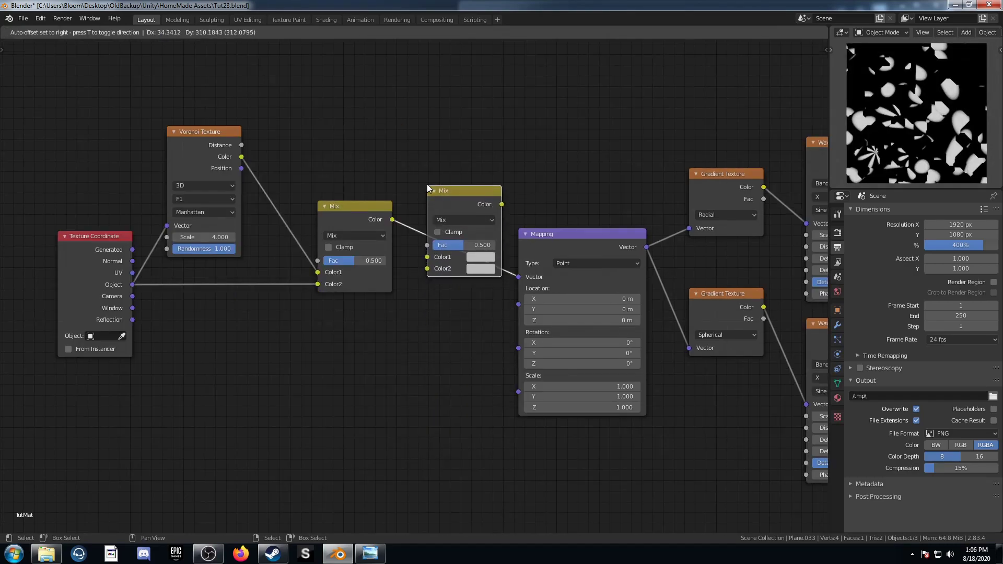
pyautogui.click(428, 187)
pyautogui.click(460, 219)
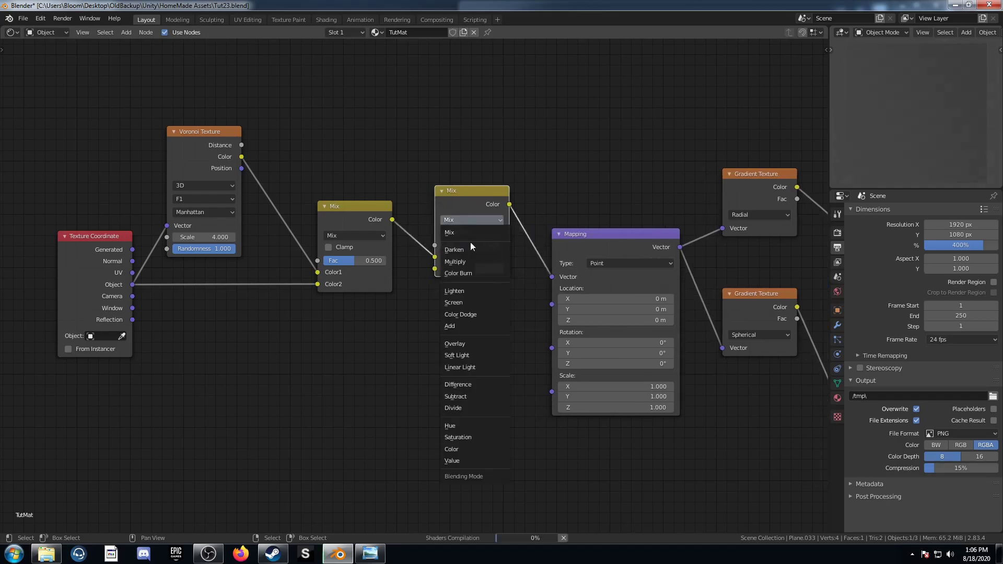
pyautogui.click(474, 401)
pyautogui.moveTo(431, 310); pyautogui.dragTo(448, 381, button='middle')
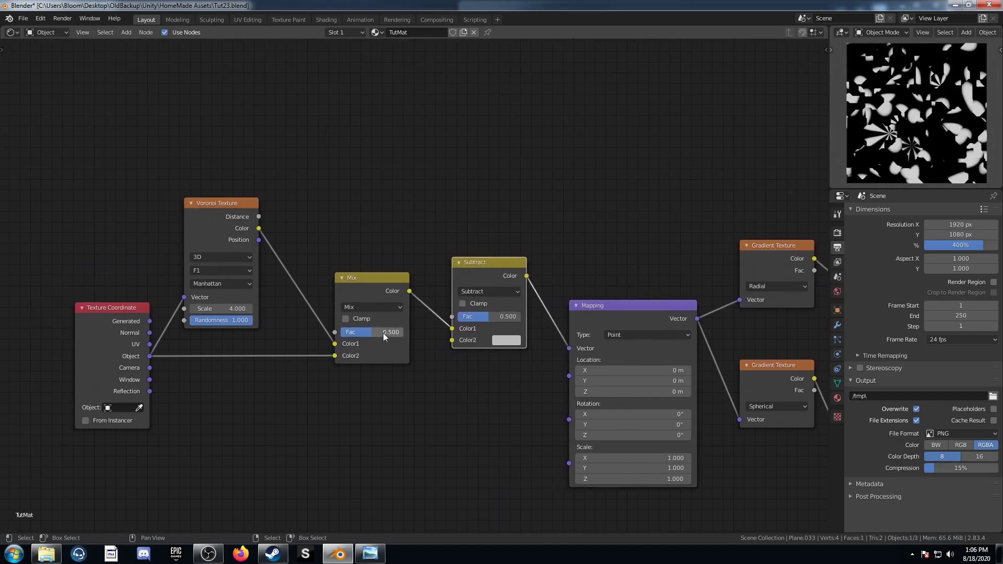
# Add a Value node above the Voronoi Texture and Mix nodes.
pyautogui.moveTo(403, 157); pyautogui.dragTo(491, 273, button='middle')
pyautogui.hotkey('shift', 'a')
pyautogui.click(362, 181)
pyautogui.write('va')
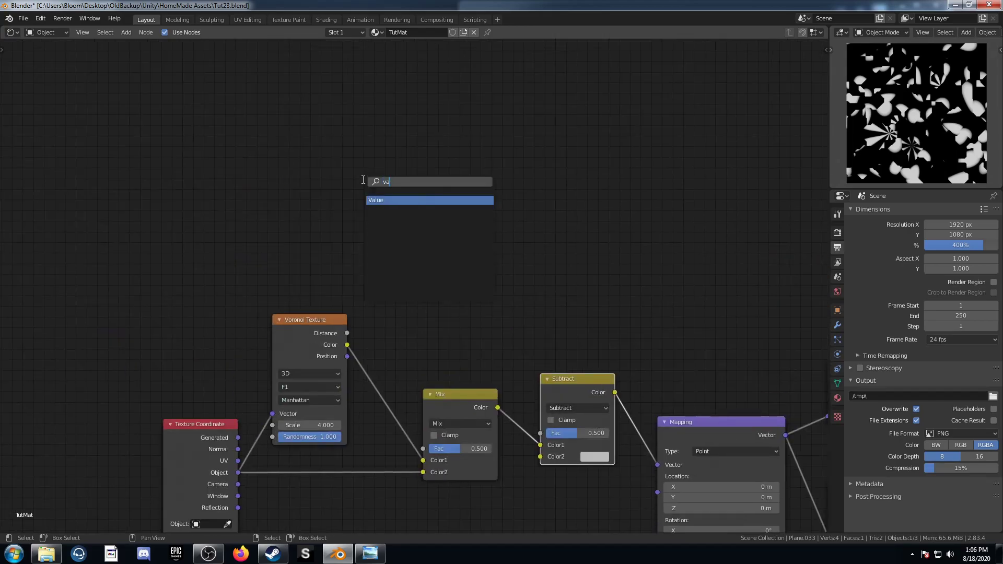
pyautogui.press('Return')
pyautogui.click(345, 204)
# Add a Math node beside the Value node and set its operation to Subtract.
pyautogui.hotkey('shift', 'a')
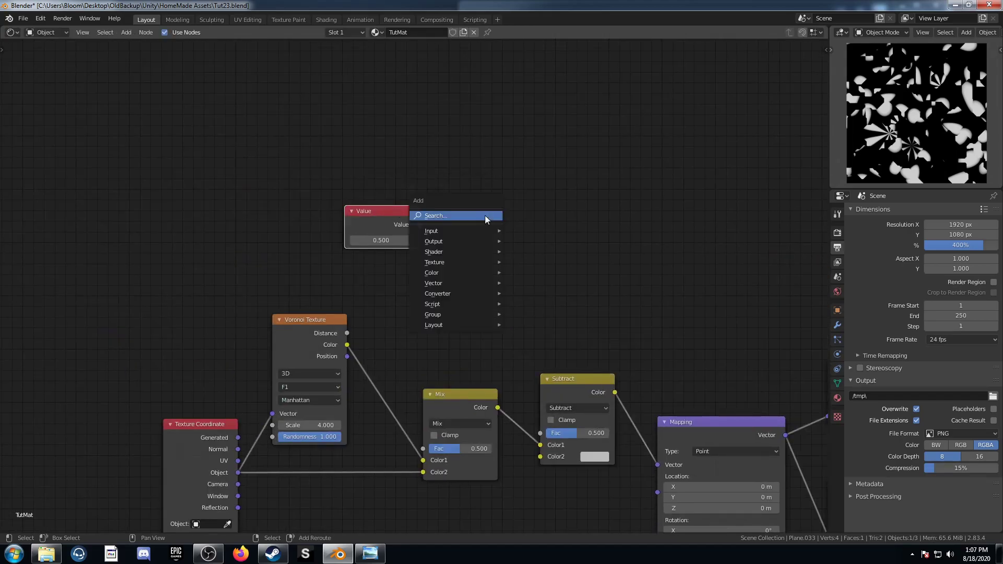
pyautogui.write('math')
pyautogui.press('Return')
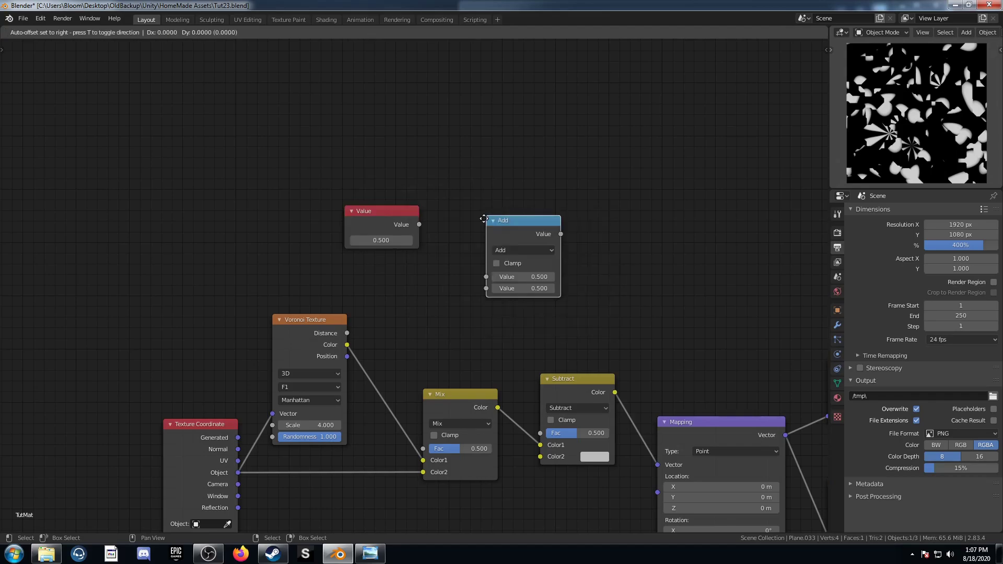
pyautogui.click(511, 192)
pyautogui.click(553, 221)
pyautogui.click(539, 277)
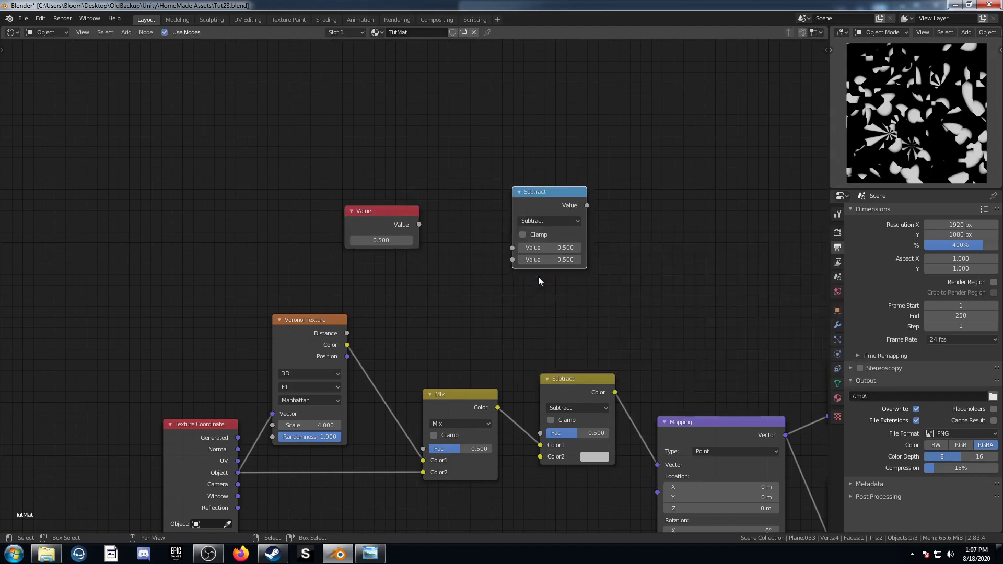
# Subtract the Value output from 1.000 to drive the color Subtract's factor, and connect Value directly to the Mix factor.
pyautogui.moveTo(418, 225); pyautogui.dragTo(512, 260)
pyautogui.click(549, 248)
pyautogui.write('0.5')
pyautogui.press('Return')
pyautogui.moveTo(587, 205); pyautogui.dragTo(541, 433)
pyautogui.moveTo(418, 225); pyautogui.dragTo(425, 453)
# Set the Value node to 0.95.
pyautogui.click(385, 241)
pyautogui.write('0.95')
pyautogui.press('Return')
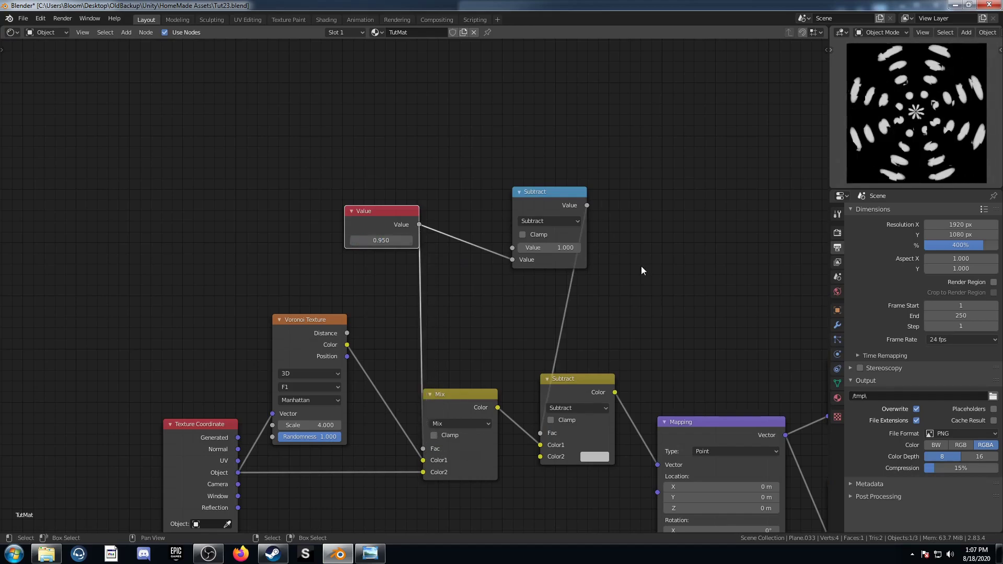
# Set the Color Burn factor to 0.04 and raise the Color Dodge factor to 1.000.
pyautogui.moveTo(655, 318); pyautogui.dragTo(187, 191, button='middle')
pyautogui.moveTo(693, 313); pyautogui.dragTo(328, 231, button='middle')
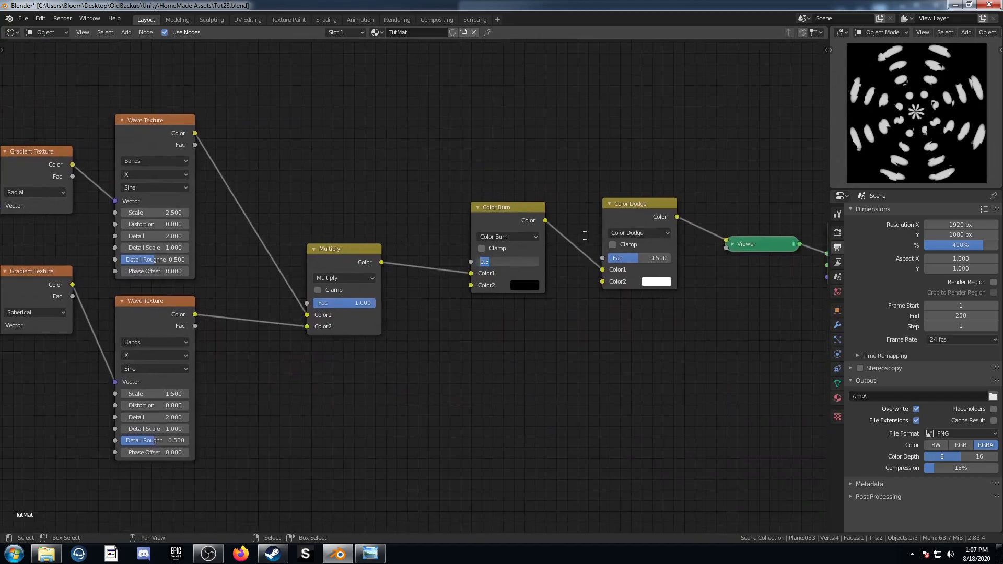
pyautogui.press('Return')
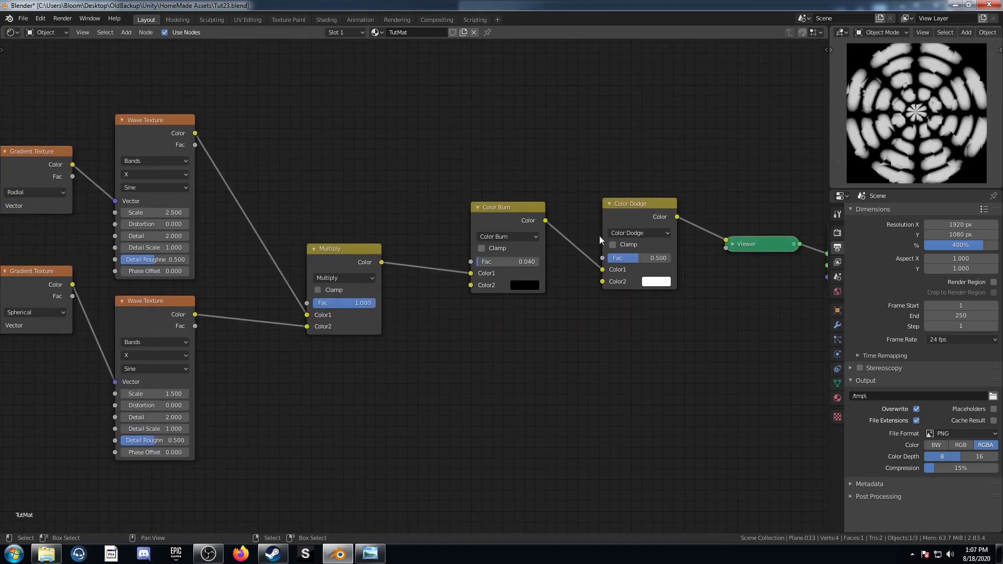
pyautogui.moveTo(629, 257); pyautogui.dragTo(669, 258)
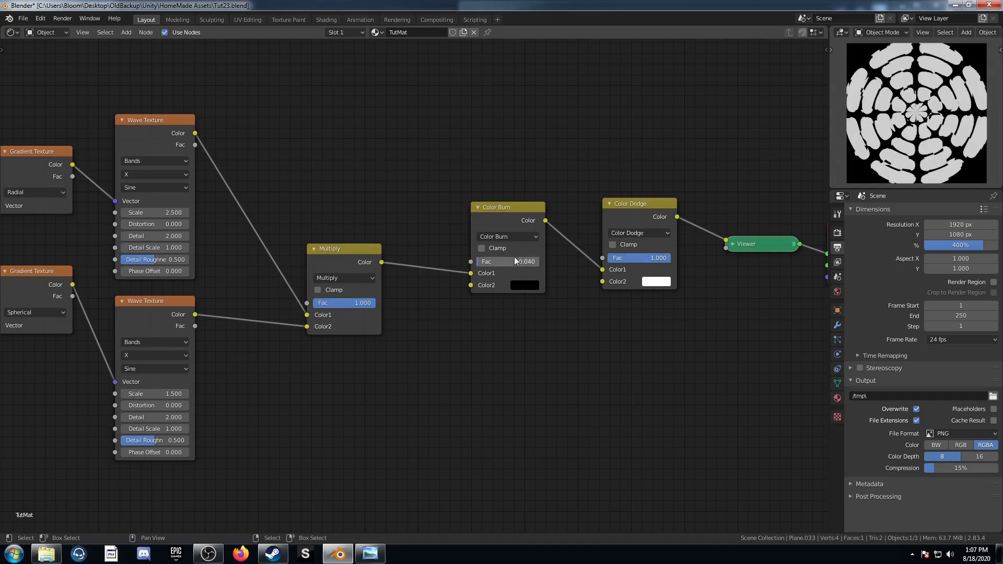
pyautogui.press('Home')
pyautogui.moveTo(532, 265); pyautogui.dragTo(560, 261, button='middle')
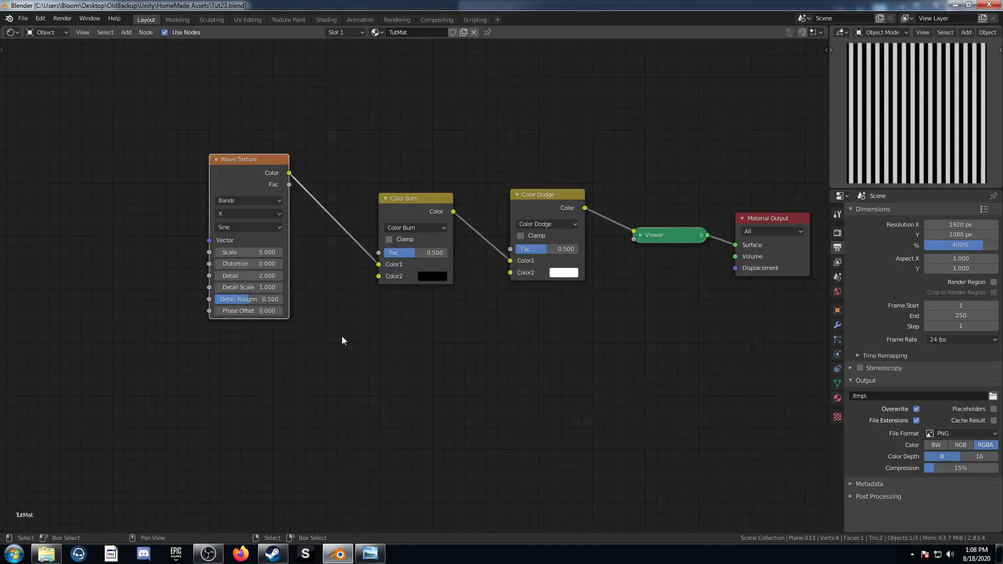
# Set the Wave Texture's scale to 2.5 and its distortion to 30.
pyautogui.click(268, 158)
pyautogui.click(259, 253)
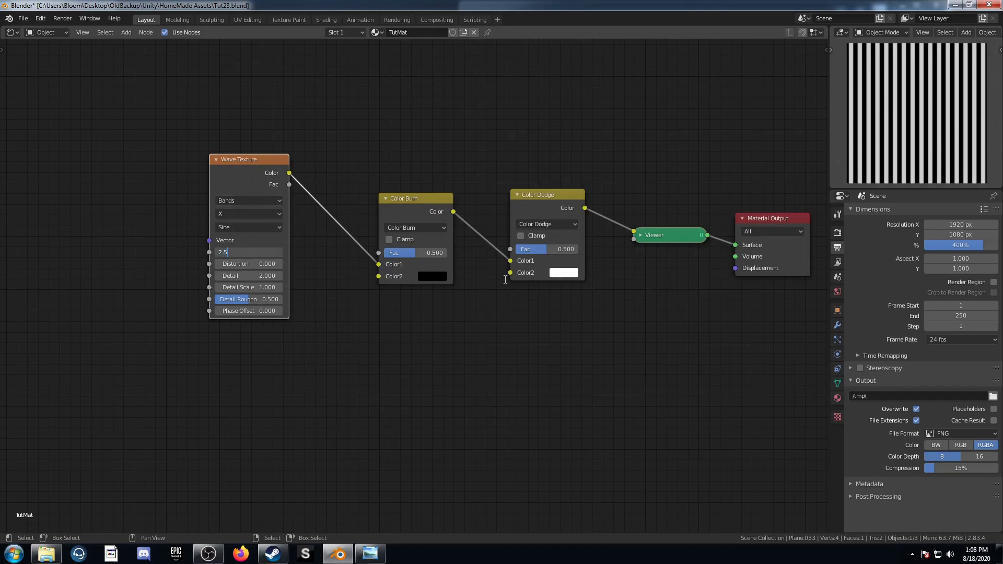
pyautogui.press('Return')
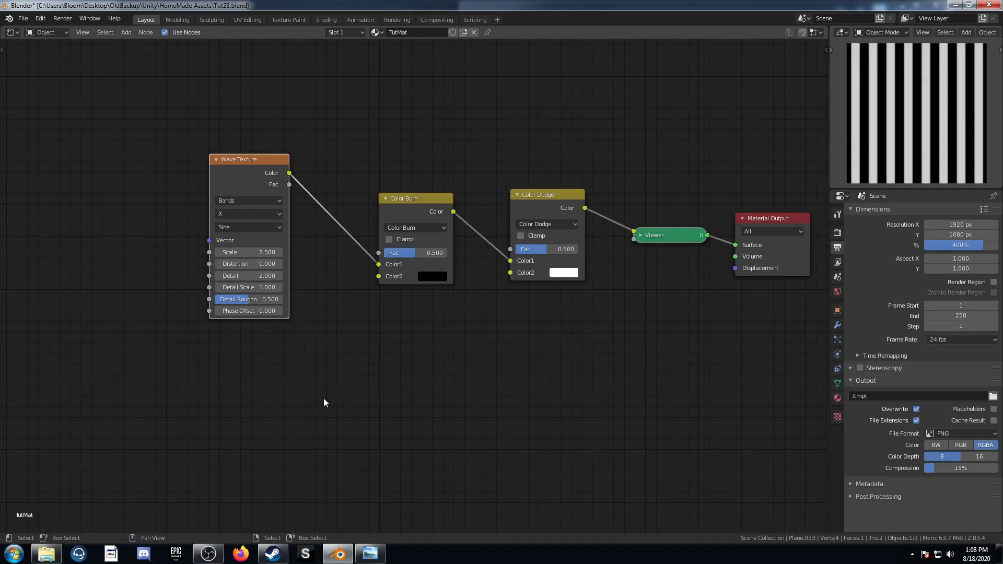
pyautogui.click(261, 264)
pyautogui.write('30')
pyautogui.press('Return')
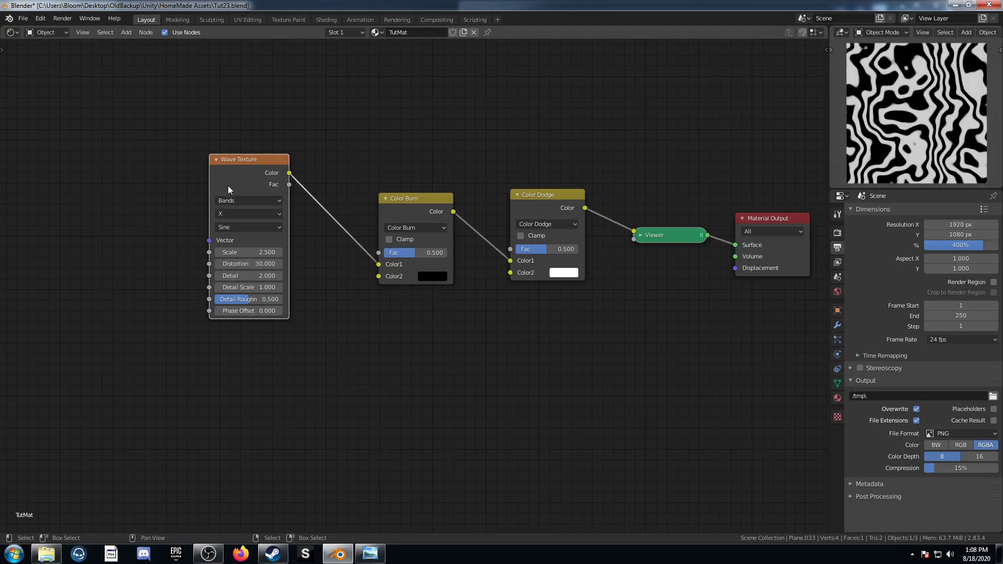
# Add Texture Coordinate and Mapping nodes to the Wave Texture, feed Mapping from the Object output, and space the nodes out.
pyautogui.hotkey('ctrl', 't')
pyautogui.moveTo(201, 330); pyautogui.dragTo(425, 326, button='middle')
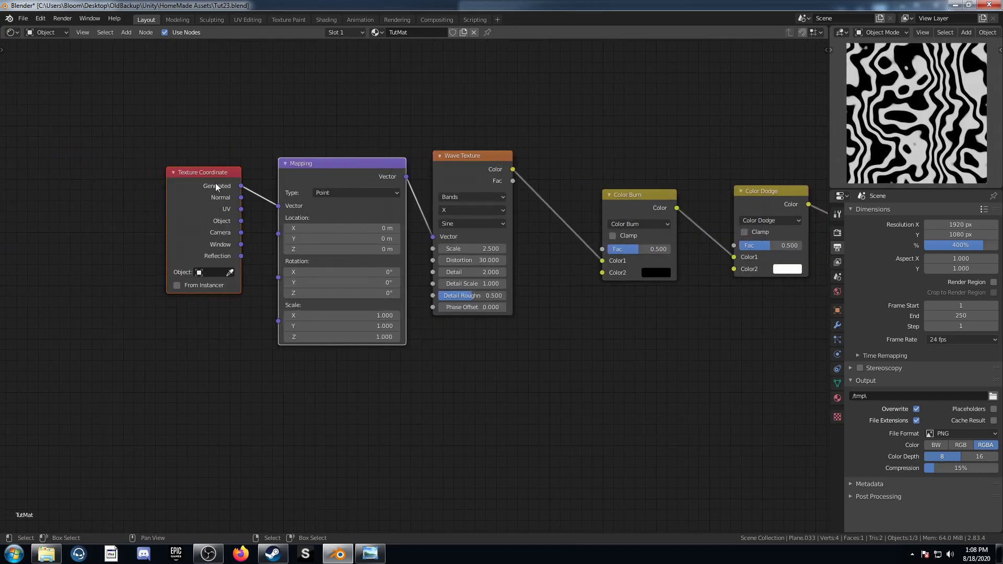
pyautogui.moveTo(214, 177); pyautogui.dragTo(119, 192)
pyautogui.moveTo(146, 235); pyautogui.dragTo(284, 205)
pyautogui.moveTo(362, 167); pyautogui.dragTo(268, 166)
# Duplicate the Wave Texture with its Mapping link kept, and arrange the two copies one above the other.
pyautogui.click(479, 168)
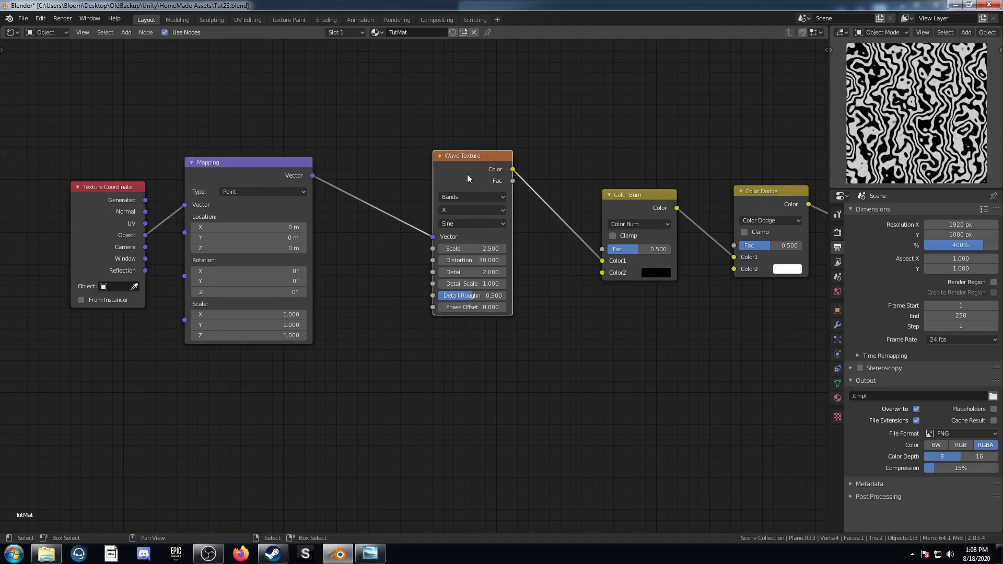
pyautogui.hotkey('ctrl', 'shift', 'd')
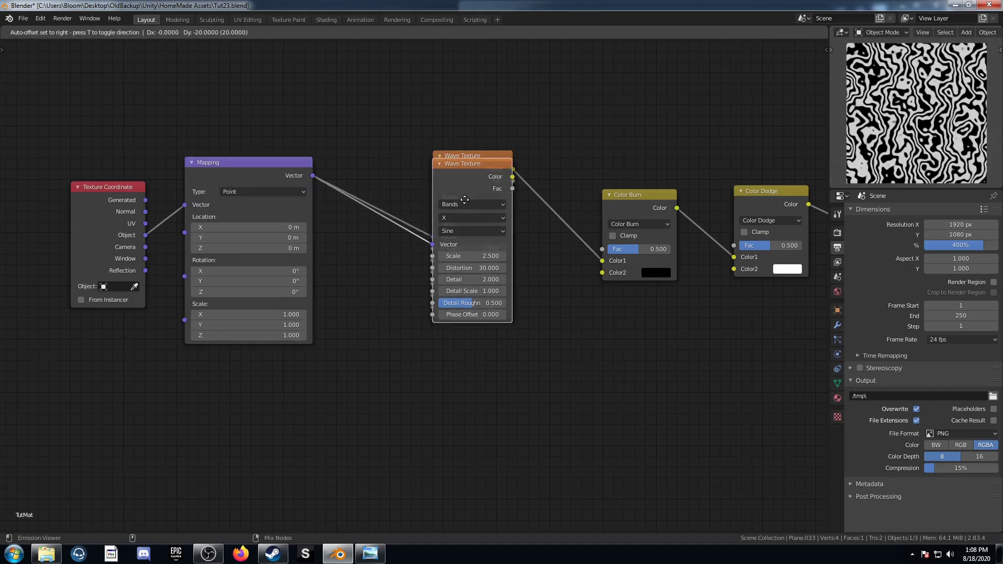
pyautogui.click(461, 357)
pyautogui.moveTo(476, 188); pyautogui.dragTo(483, 97)
pyautogui.moveTo(498, 299); pyautogui.dragTo(496, 262, button='middle')
pyautogui.moveTo(482, 340); pyautogui.dragTo(485, 279)
# Combine both Wave Textures through a Mix node feeding Color Burn, and move Color Burn and Color Dodge away to make room.
pyautogui.keyDown('ctrl'); pyautogui.keyDown('shift'); pyautogui.moveTo(481, 283); pyautogui.dragTo(489, 94, button='right'); pyautogui.keyUp('shift'); pyautogui.keyUp('ctrl')
pyautogui.moveTo(553, 293); pyautogui.dragTo(428, 354, button='middle')
pyautogui.moveTo(538, 137); pyautogui.dragTo(723, 379)
pyautogui.press('g')
pyautogui.click(668, 373)
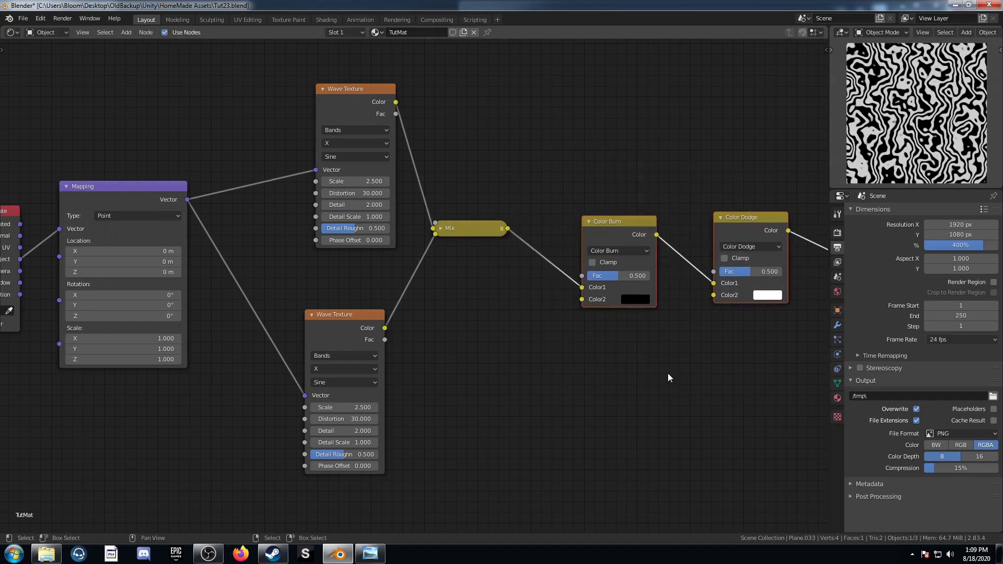
# Expand the new Mix node, set its blending mode to Multiply and its factor to 0.2.
pyautogui.click(441, 229)
pyautogui.click(471, 258)
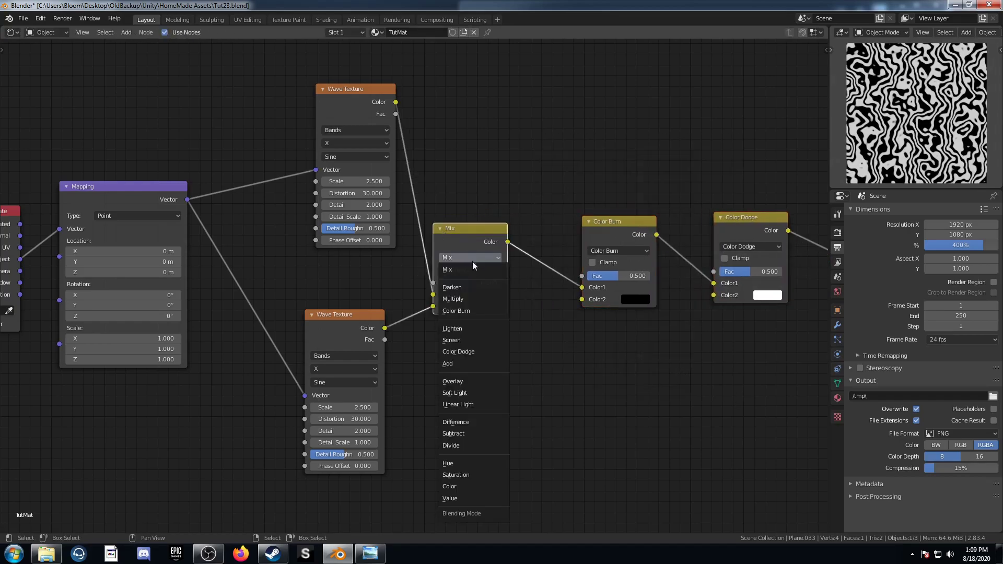
pyautogui.click(474, 302)
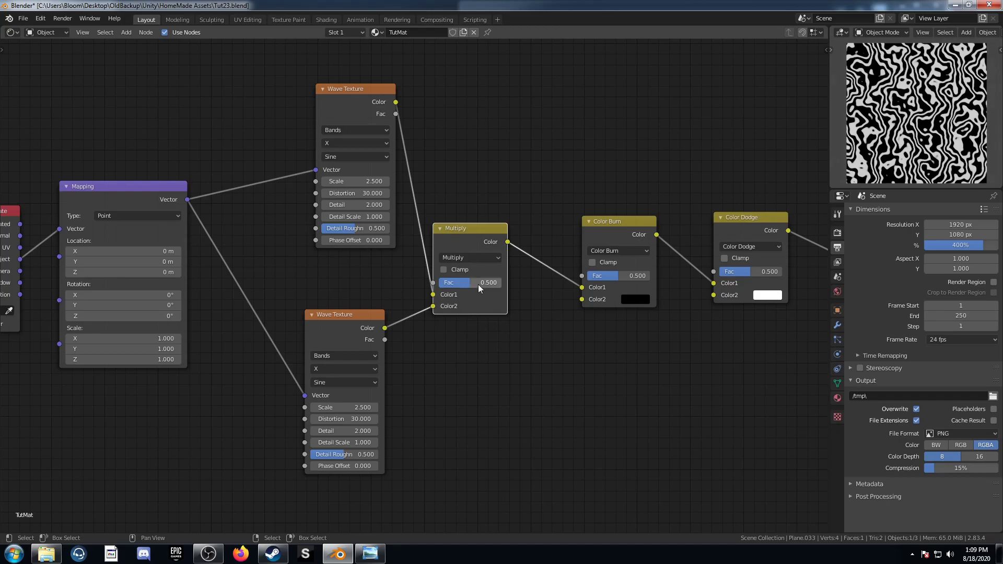
pyautogui.write('0.2')
pyautogui.press('Return')
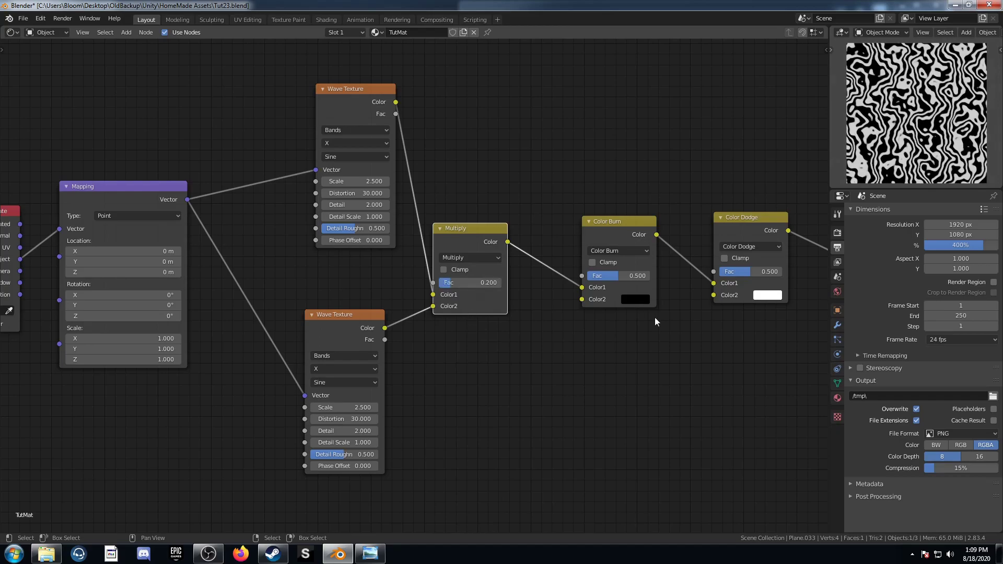
# Set the lower Wave Texture's scale to 1.5 and its distortion to 0.
pyautogui.moveTo(226, 315); pyautogui.dragTo(309, 311, button='middle')
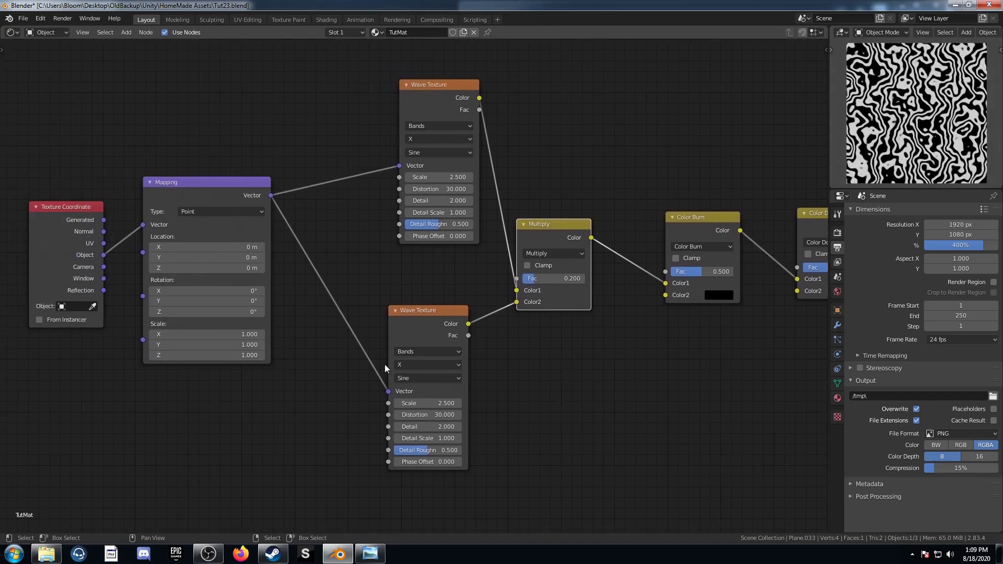
pyautogui.click(429, 407)
pyautogui.write('1.5')
pyautogui.press('Return')
pyautogui.click(408, 415)
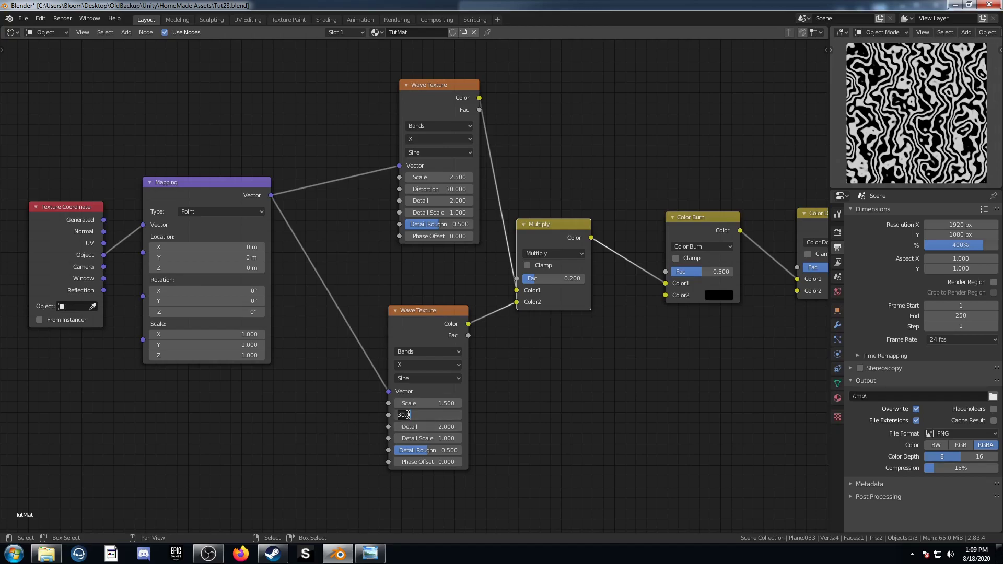
pyautogui.write('0')
pyautogui.press('Return')
# Insert a Gradient Texture between Mapping and the upper Wave Texture, and a duplicate of it before the lower Wave Texture.
pyautogui.scroll(-5, 320, 375)
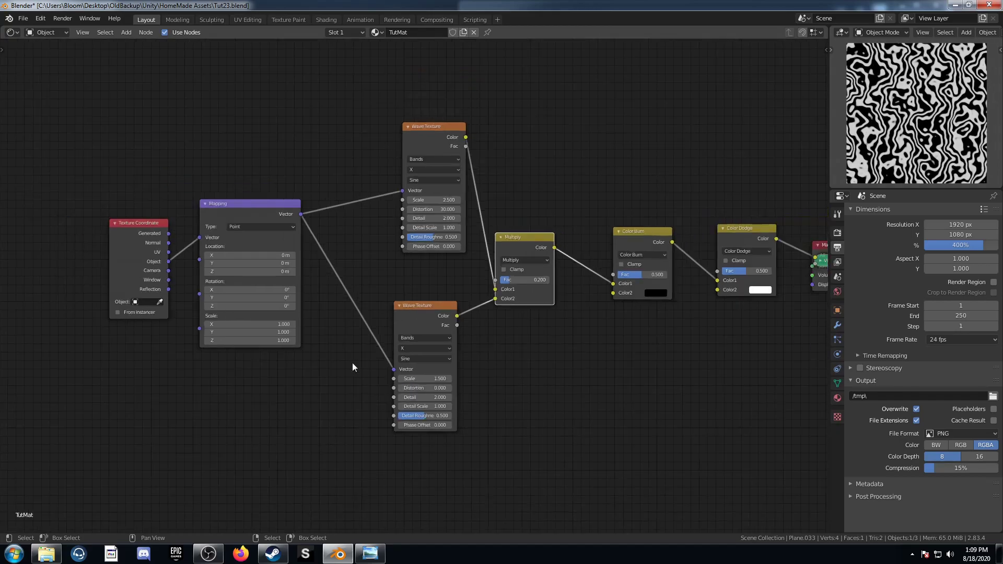
pyautogui.hotkey('shift', 'a')
pyautogui.click(321, 374)
pyautogui.write('grad')
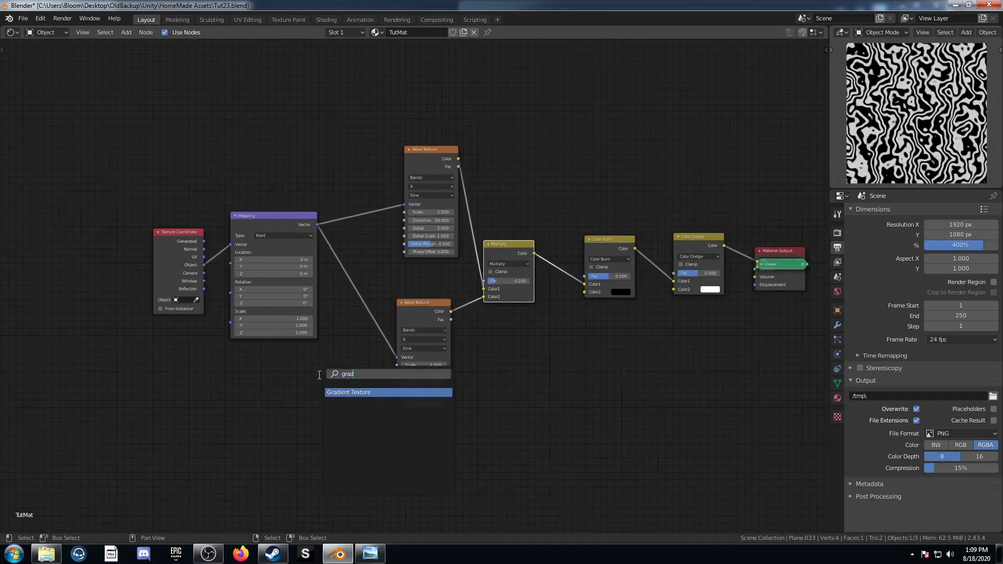
pyautogui.click(336, 396)
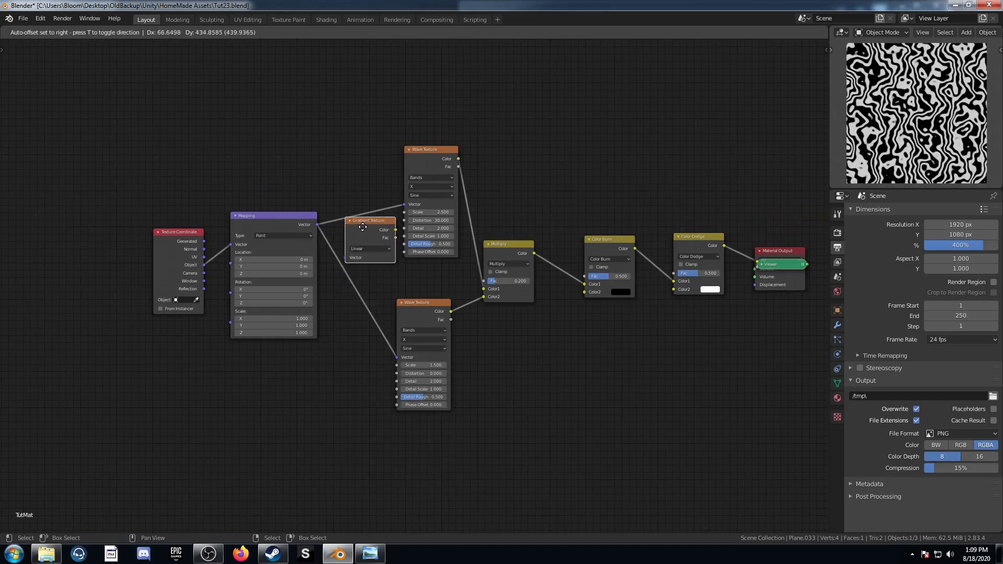
pyautogui.click(362, 199)
pyautogui.hotkey('shift', 'd')
pyautogui.click(347, 306)
pyautogui.scroll(3, 349, 297)
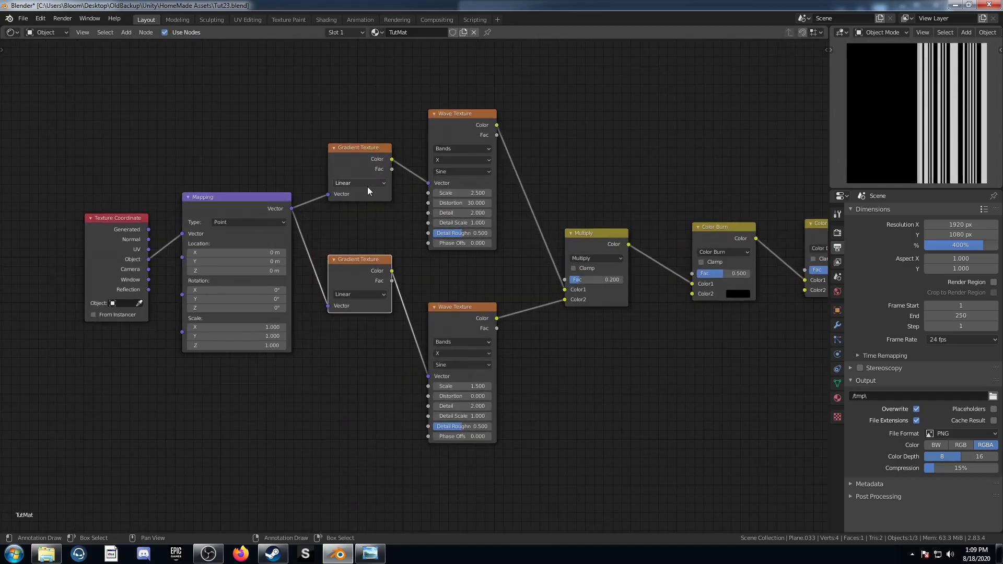
# Set the upper Gradient Texture to Radial and the lower one to Spherical, and save the file.
pyautogui.click(368, 185)
pyautogui.click(368, 253)
pyautogui.click(356, 294)
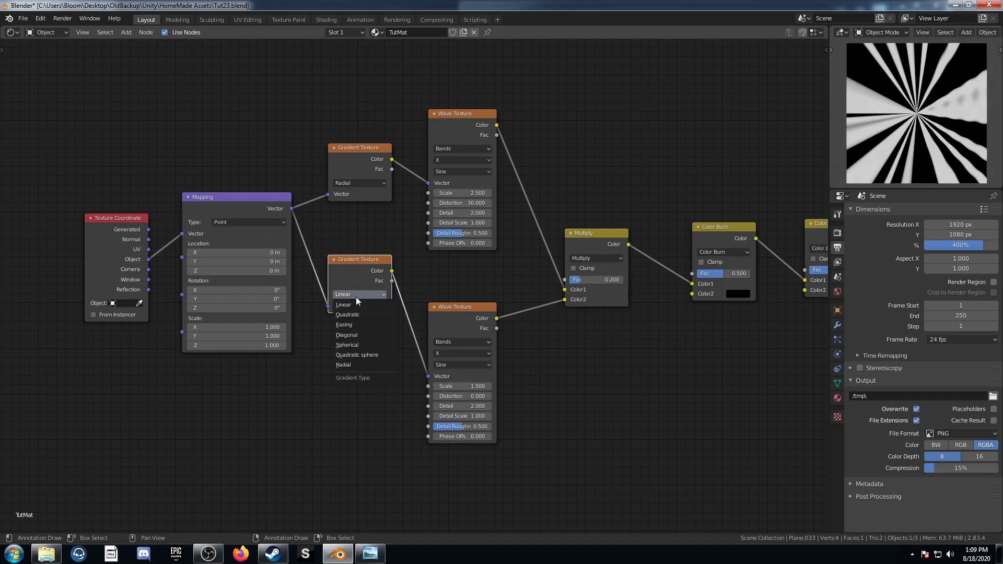
pyautogui.click(356, 345)
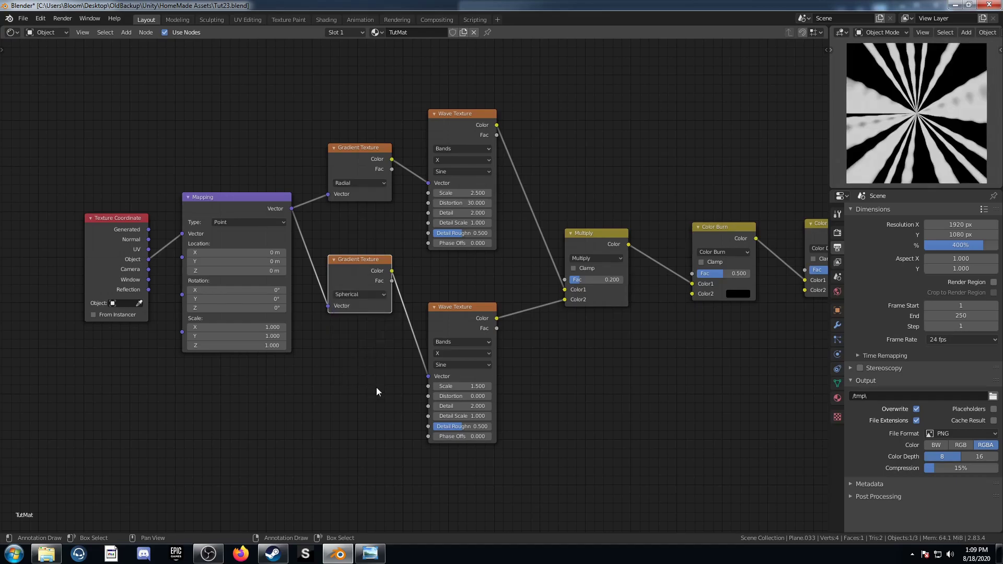
pyautogui.hotkey('ctrl', 's')
# Insert a Voronoi Texture between the Texture Coordinate and Mapping nodes.
pyautogui.moveTo(131, 496); pyautogui.dragTo(320, 495, button='middle')
pyautogui.hotkey('shift', 'a')
pyautogui.click(335, 345)
pyautogui.write('voro')
pyautogui.press('Return')
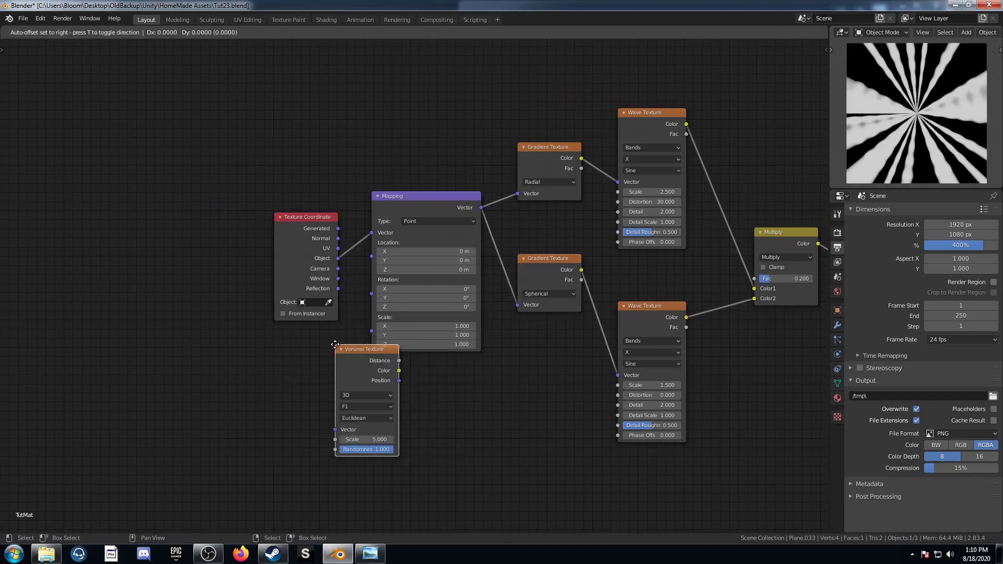
pyautogui.click(343, 197)
pyautogui.moveTo(338, 331); pyautogui.dragTo(277, 341, button='middle')
pyautogui.scroll(3, 368, 358)
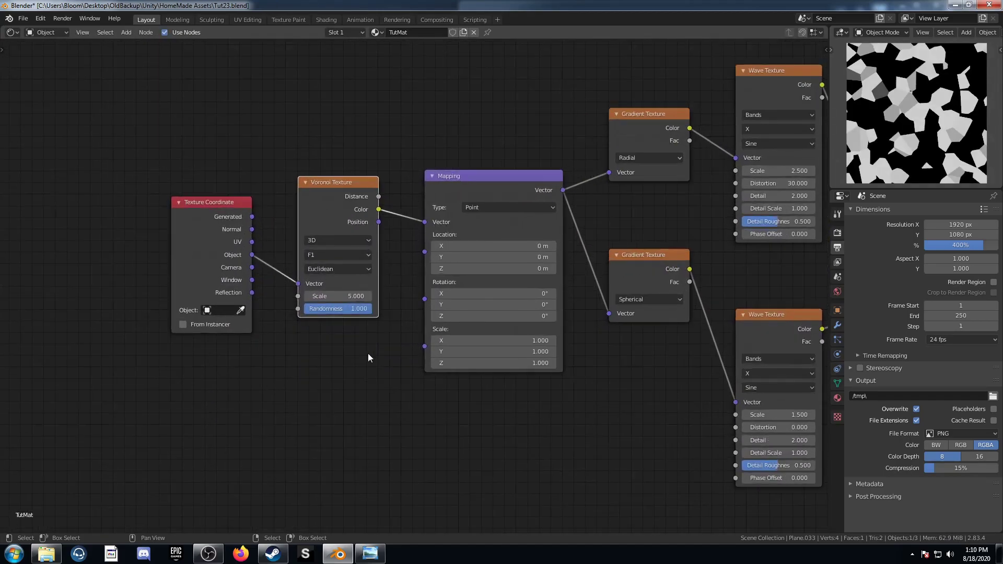
# Insert a MixRGB node between Voronoi Texture and Mapping, and a duplicate of it right before Mapping.
pyautogui.hotkey('shift', 'a')
pyautogui.click(371, 426)
pyautogui.write('mixr')
pyautogui.press('Return')
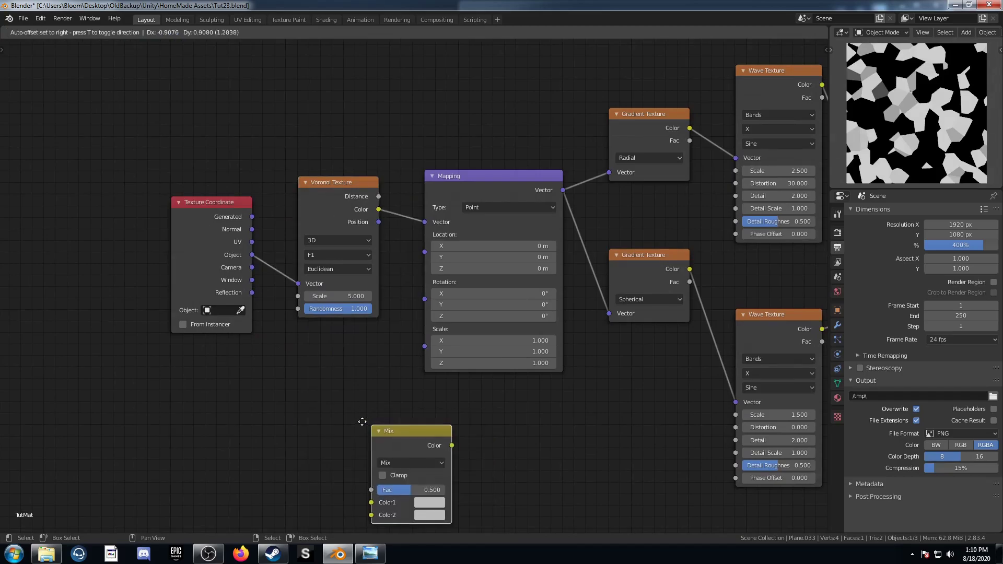
pyautogui.click(390, 171)
pyautogui.hotkey('shift', 'd')
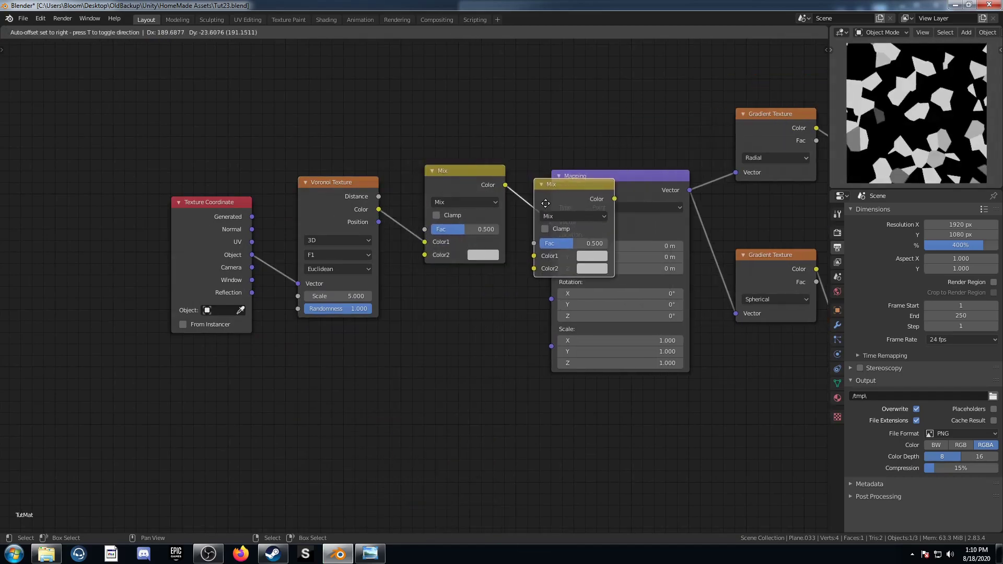
pyautogui.click(563, 196)
# Set the second Mix node to Subtract, and connect the Object coordinates to Color2 of the first, with the Voronoi Texture moved clear.
pyautogui.click(591, 208)
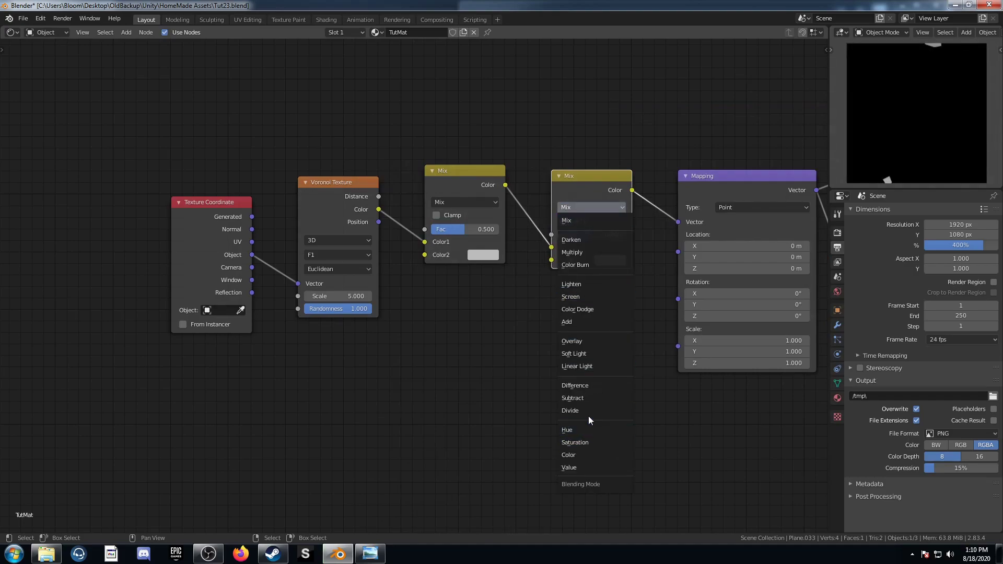
pyautogui.click(589, 397)
pyautogui.moveTo(325, 180); pyautogui.dragTo(314, 75)
pyautogui.moveTo(253, 254); pyautogui.dragTo(419, 255)
pyautogui.moveTo(393, 303); pyautogui.dragTo(353, 368, button='middle')
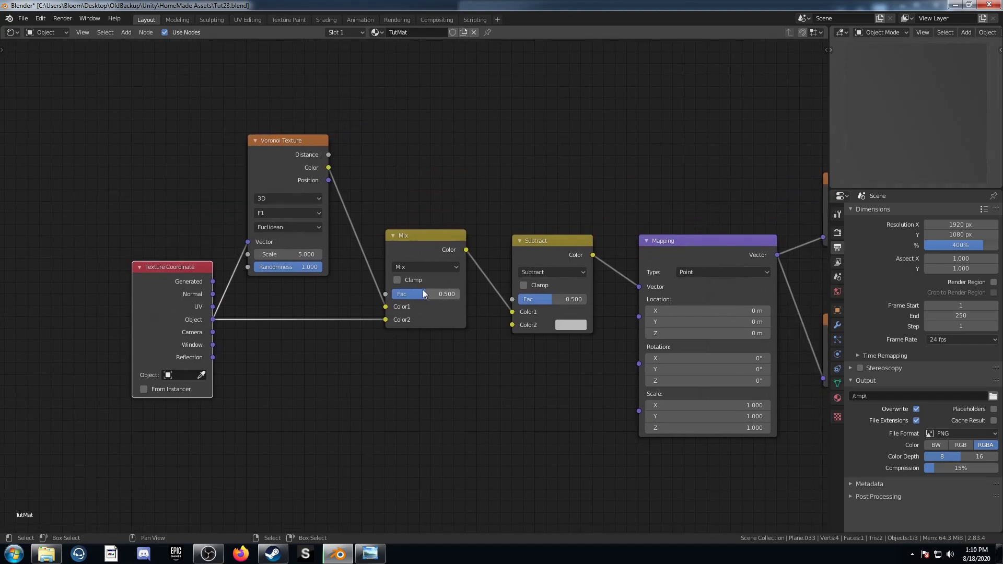
# Add a Value node above the Voronoi Texture.
pyautogui.moveTo(432, 98); pyautogui.dragTo(420, 168, button='middle')
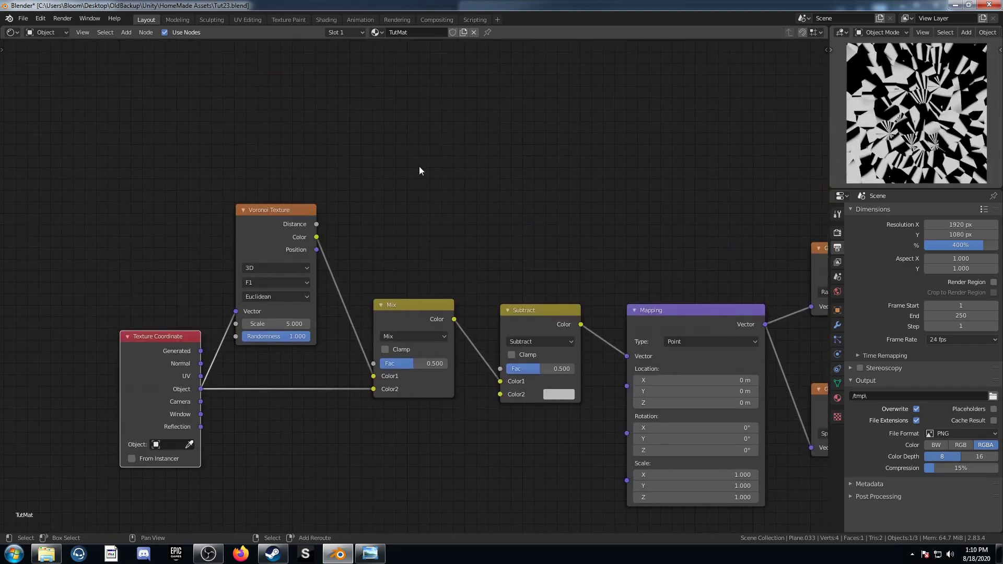
pyautogui.hotkey('shift', 'a')
pyautogui.click(420, 167)
pyautogui.write('value')
pyautogui.press('Return')
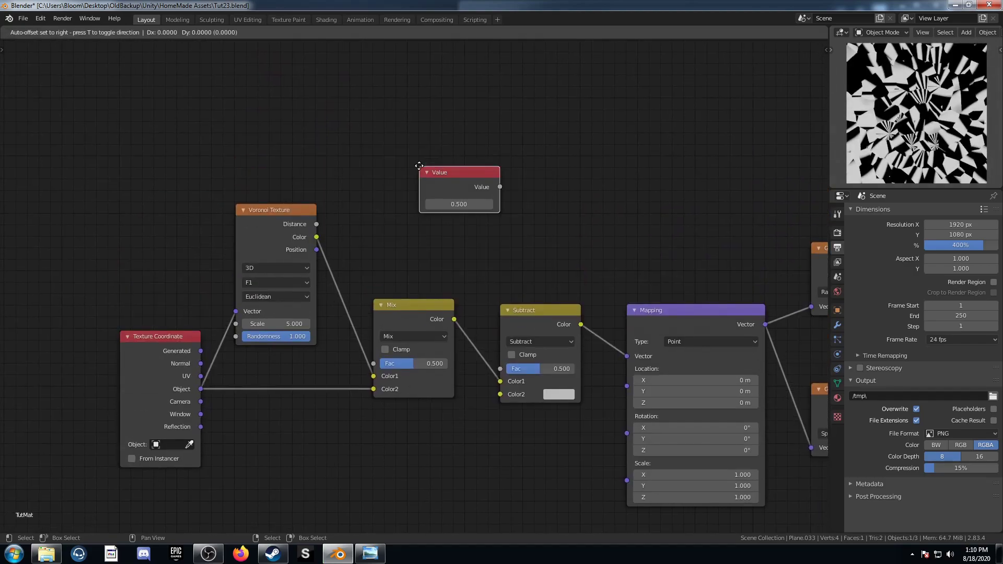
pyautogui.click(285, 126)
# Add a Math node set to Add beside the Value node.
pyautogui.hotkey('shift', 'a')
pyautogui.click(431, 156)
pyautogui.write('add')
pyautogui.press('Return')
pyautogui.click(445, 109)
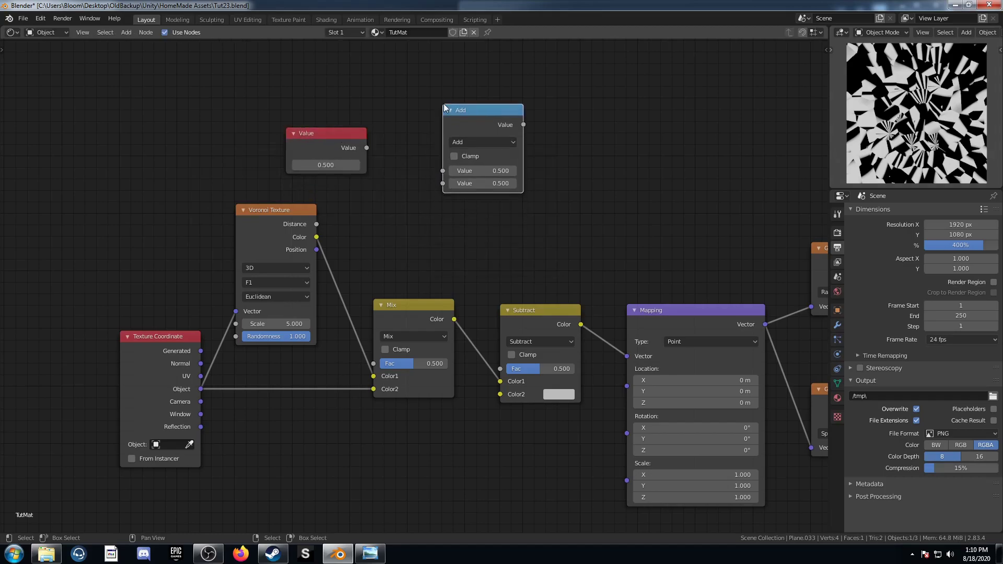
# Make the Math node subtract the Value output from 1.000, and connect its result to the color Subtract's factor.
pyautogui.moveTo(367, 148); pyautogui.dragTo(443, 183)
pyautogui.click(483, 171)
pyautogui.write('1')
pyautogui.click(483, 142)
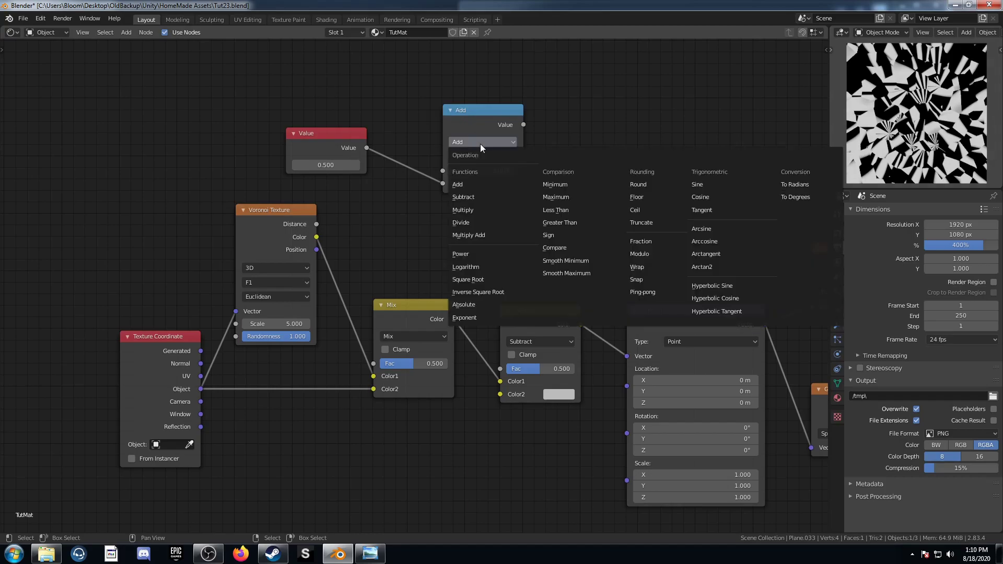
pyautogui.click(470, 196)
pyautogui.moveTo(523, 124); pyautogui.dragTo(500, 369)
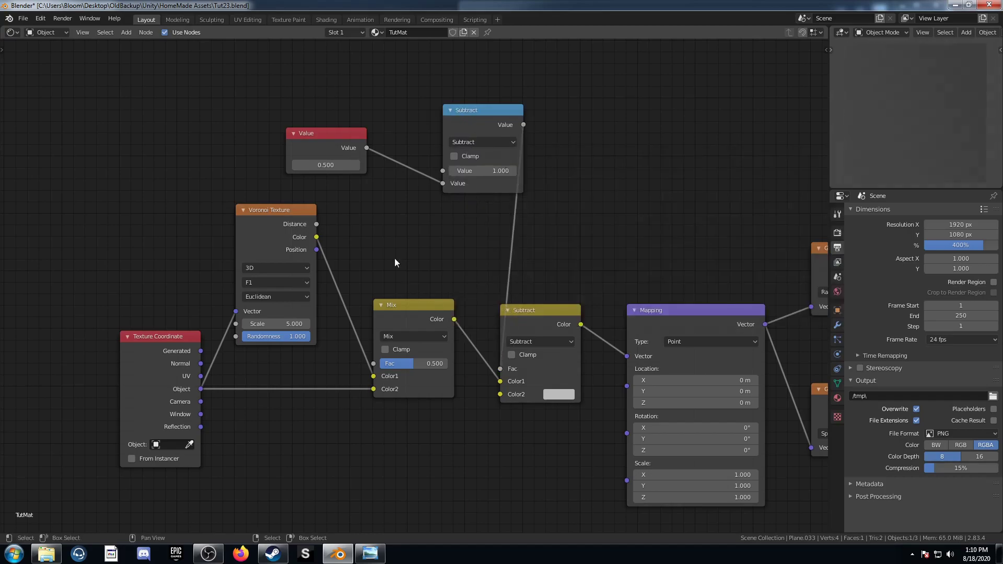
# Connect the Value node to the Mix factor and set the Value node to 0.9.
pyautogui.moveTo(366, 148); pyautogui.dragTo(396, 377)
pyautogui.moveTo(395, 378); pyautogui.dragTo(447, 401, button='middle')
pyautogui.click(374, 192)
pyautogui.write('0.9')
pyautogui.press('Return')
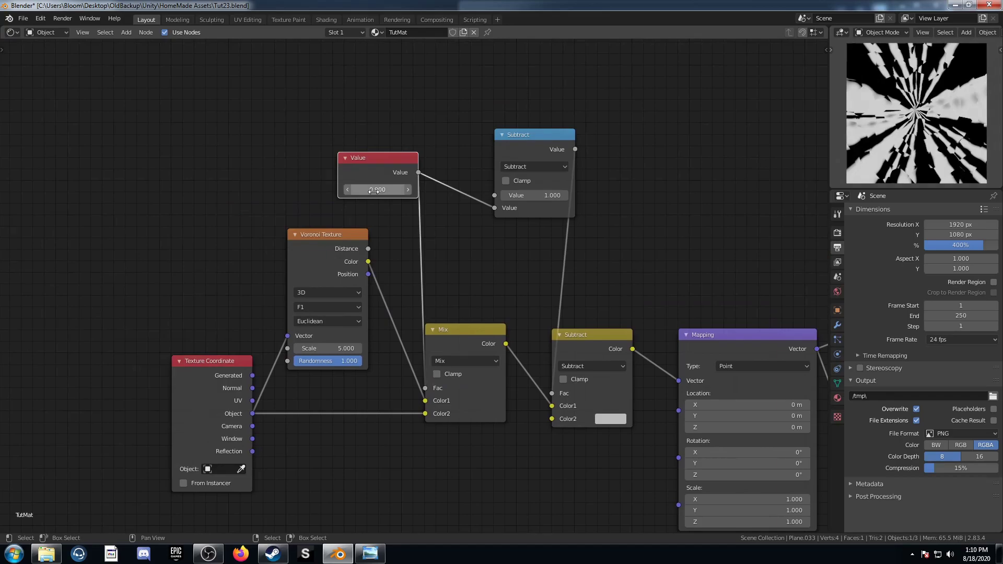
# Set the Voronoi Texture to F2 with Manhattan distance and a scale of 4.
pyautogui.click(330, 310)
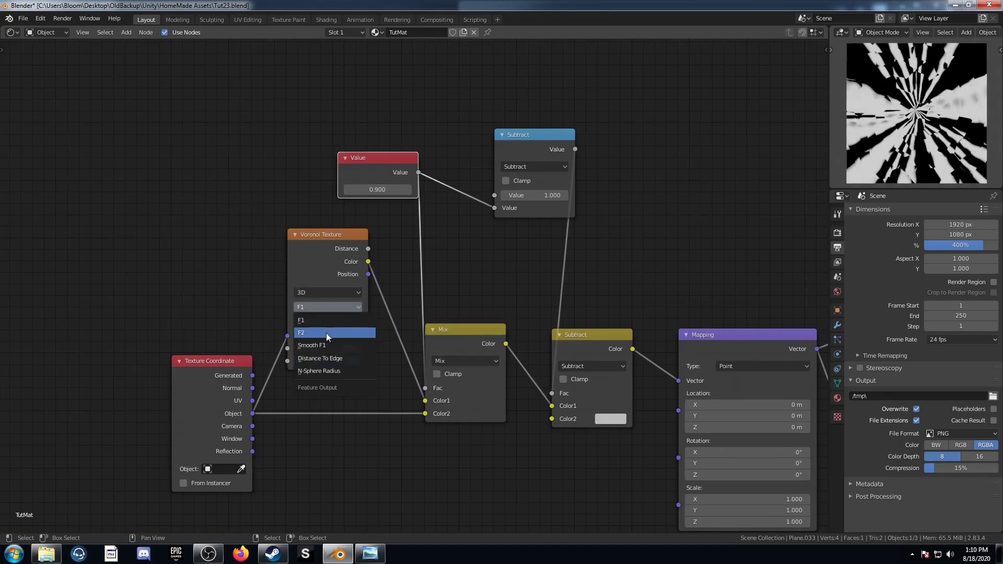
pyautogui.click(326, 333)
pyautogui.click(326, 322)
pyautogui.click(325, 348)
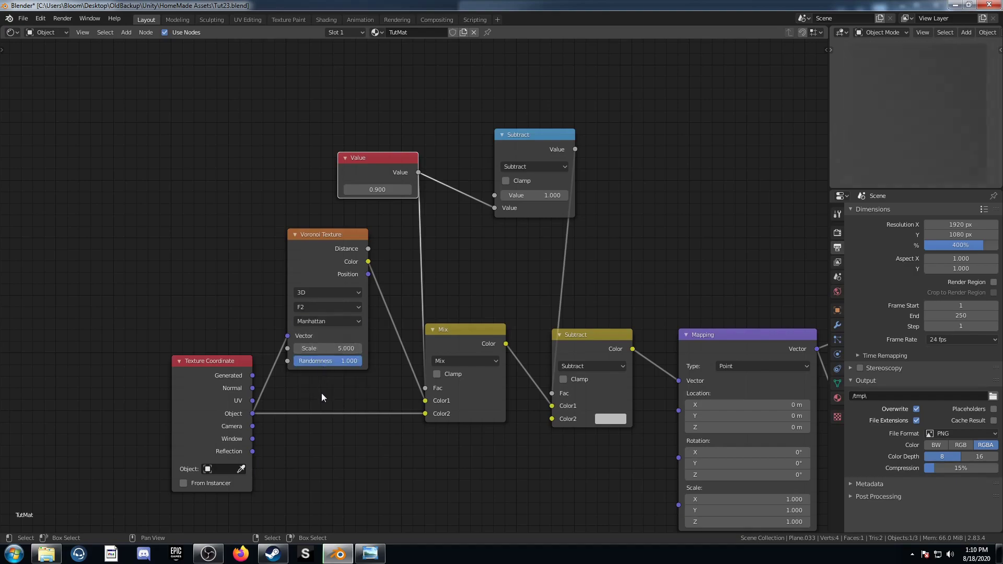
pyautogui.click(337, 346)
pyautogui.write('4')
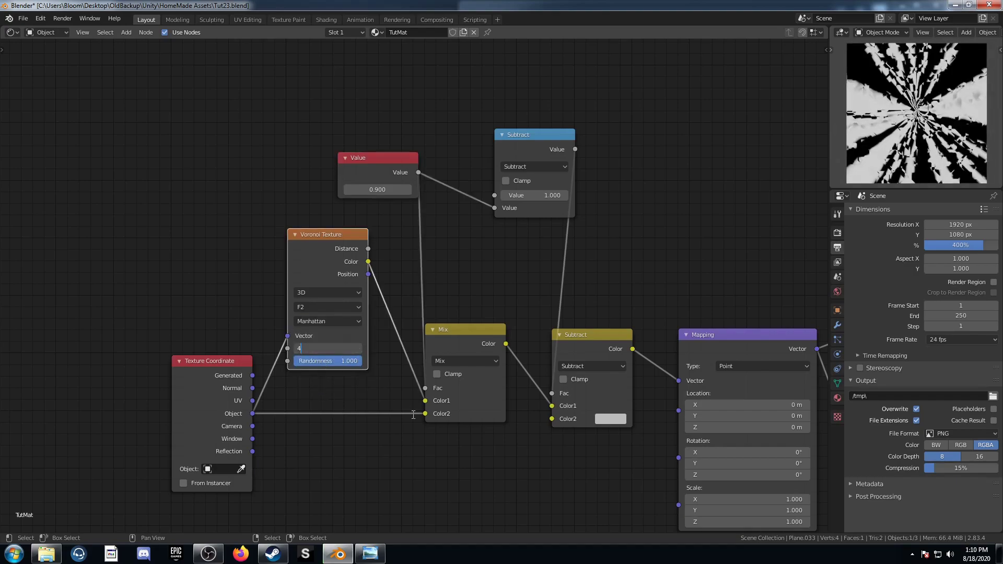
pyautogui.press('Return')
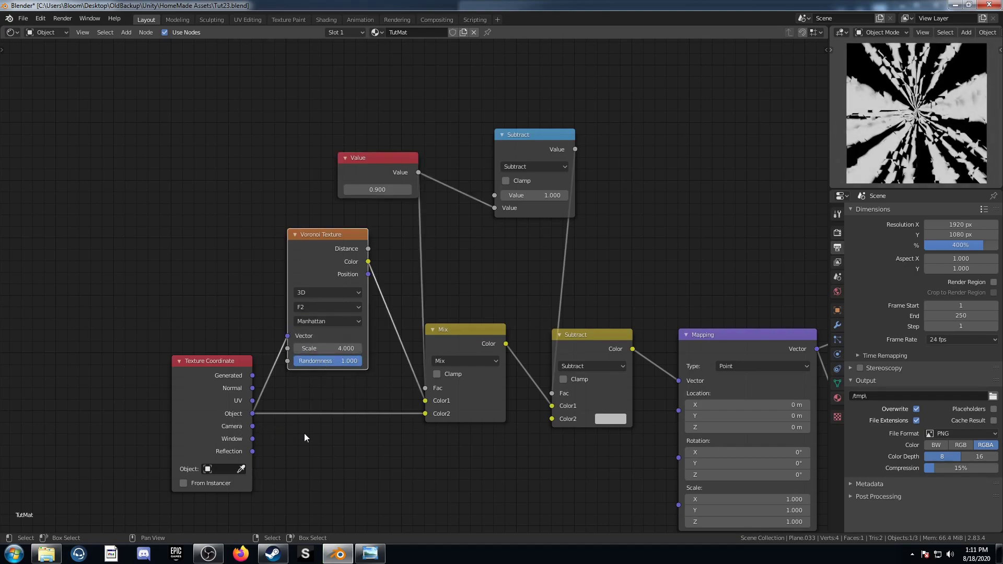
# Set the Color Burn factor to 0.275.
pyautogui.moveTo(461, 387)
pyautogui.mouseDown(button='middle')
pyautogui.moveTo(812, 318)
pyautogui.moveTo(507, 252)
pyautogui.mouseUp(button='middle')
pyautogui.press('BackSpace')
pyautogui.write('.275')
pyautogui.press('Return')
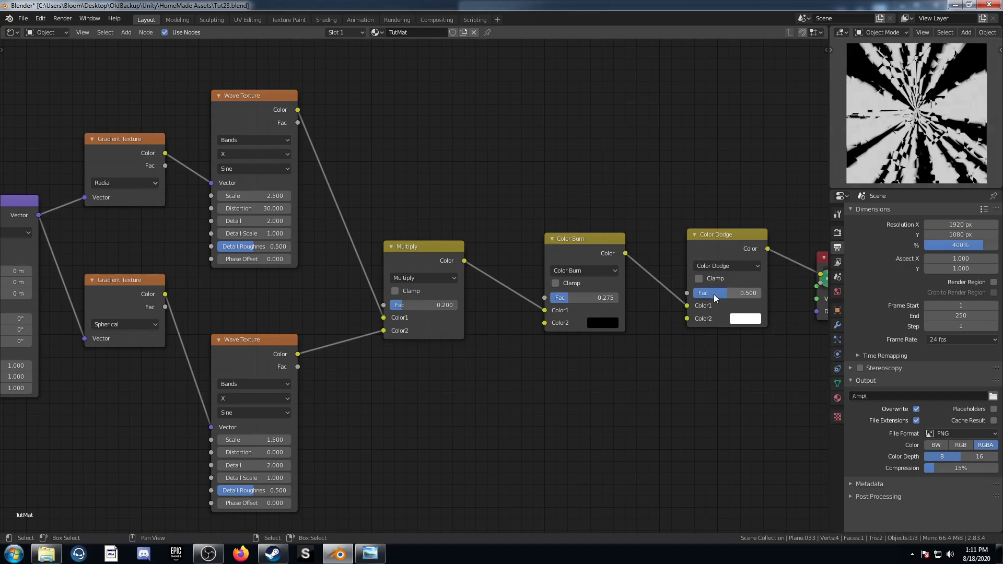
# Raise the Color Dodge node's factor above 0.500 to brighten the pattern's light areas.
pyautogui.moveTo(713, 296); pyautogui.dragTo(758, 296)
pyautogui.scroll(-4, 460, 397)
pyautogui.moveTo(281, 379); pyautogui.dragTo(540, 356, button='middle')
pyautogui.scroll(-3, 400, 353)
pyautogui.scroll(-2, 401, 355)
pyautogui.scroll(2, 528, 357)
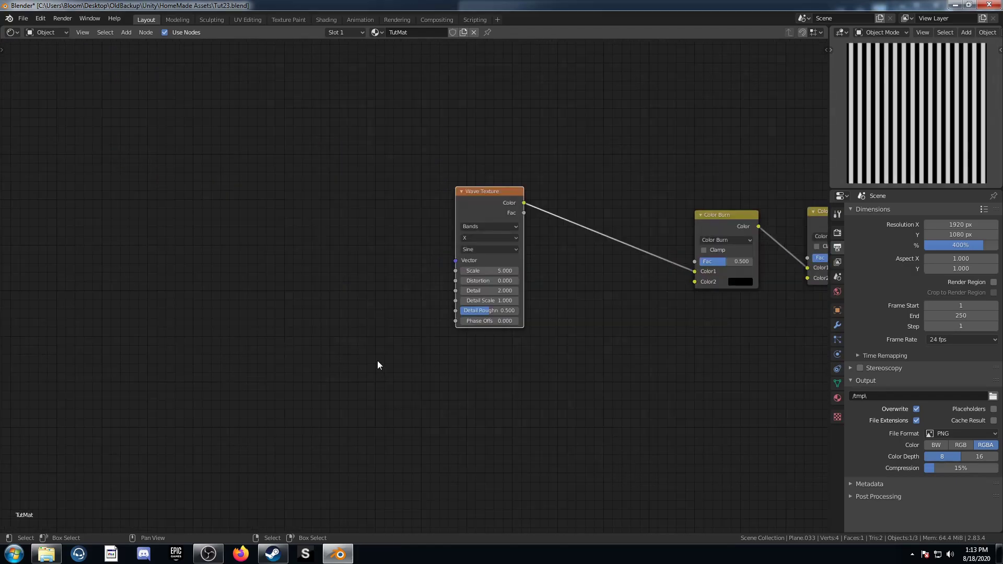
# Set the Wave Texture's scale to 0.31.
pyautogui.moveTo(379, 362); pyautogui.dragTo(389, 360, button='middle')
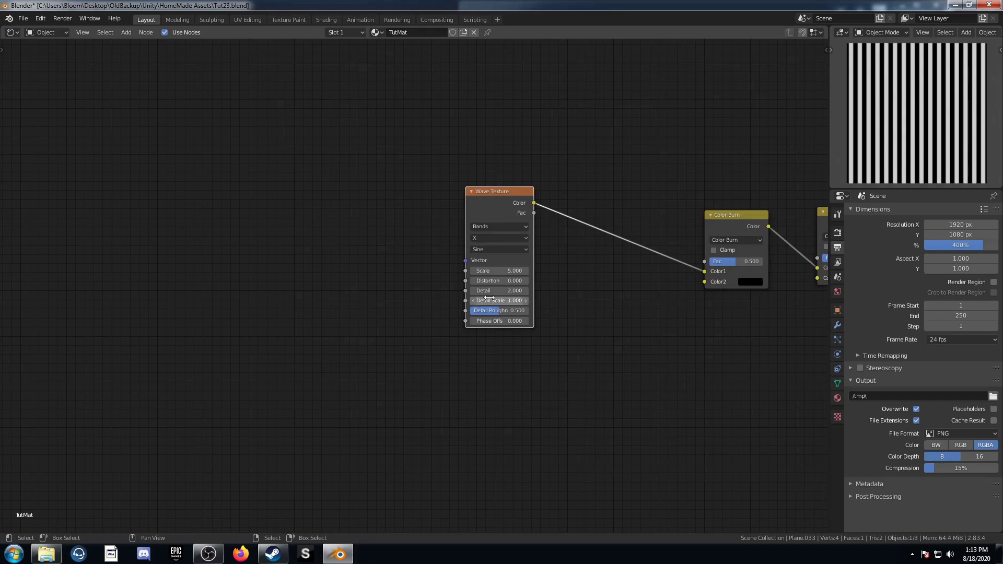
pyautogui.click(486, 272)
pyautogui.write('.31')
pyautogui.press('Return')
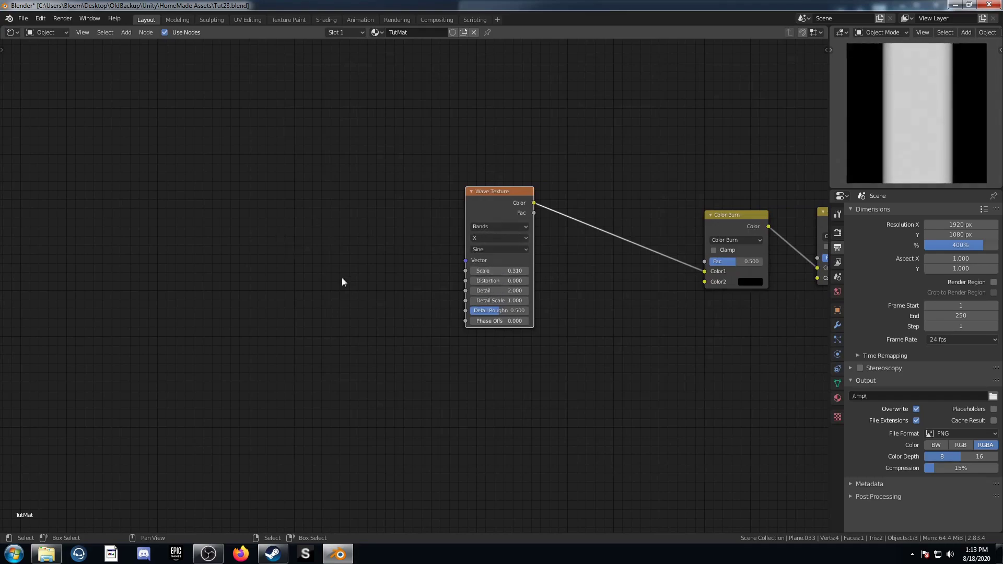
# Add Texture Coordinate and Mapping nodes to the Wave Texture, and connect the Object output to the Mapping vector.
pyautogui.hotkey('ctrl', 't')
pyautogui.moveTo(293, 307); pyautogui.dragTo(376, 282, button='middle')
pyautogui.scroll(3, 380, 243)
pyautogui.click(334, 171)
pyautogui.moveTo(334, 171); pyautogui.dragTo(231, 202)
pyautogui.moveTo(273, 241); pyautogui.dragTo(414, 197)
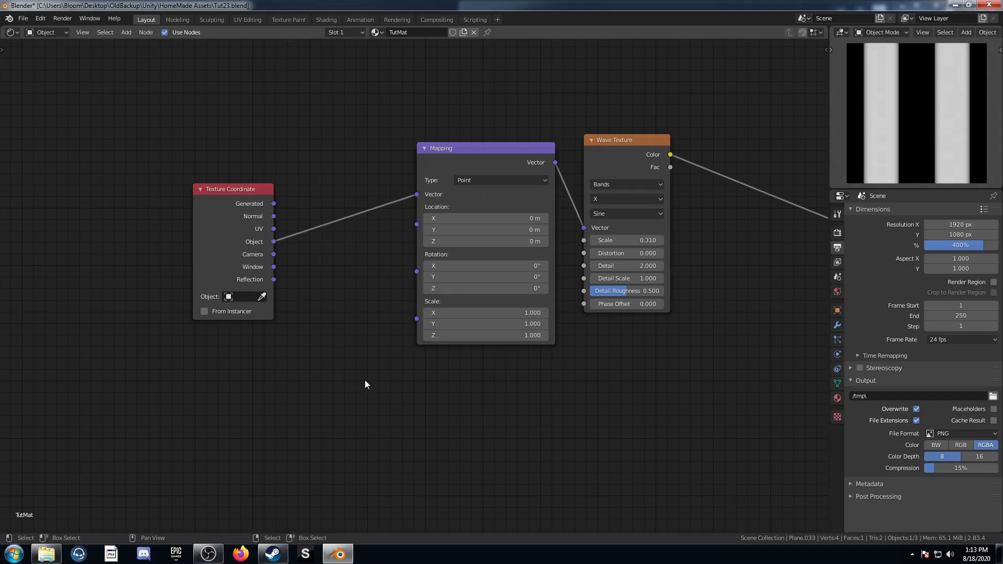
# Duplicate the Wave Texture below the original with its Mapping link kept, and space the original and the Mapping node apart.
pyautogui.hotkey('shift', 'a')
pyautogui.click(622, 141)
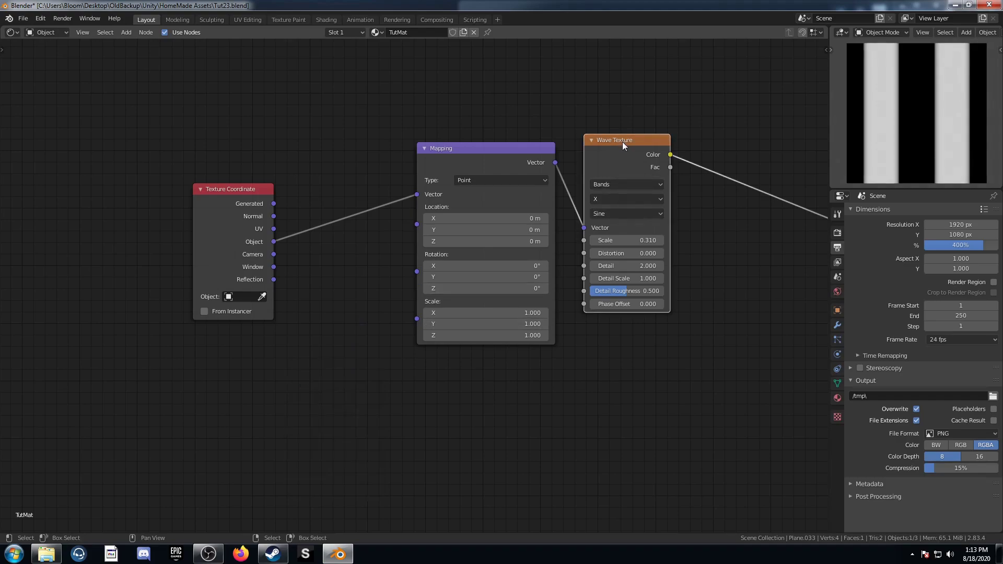
pyautogui.hotkey('shift', 'd')
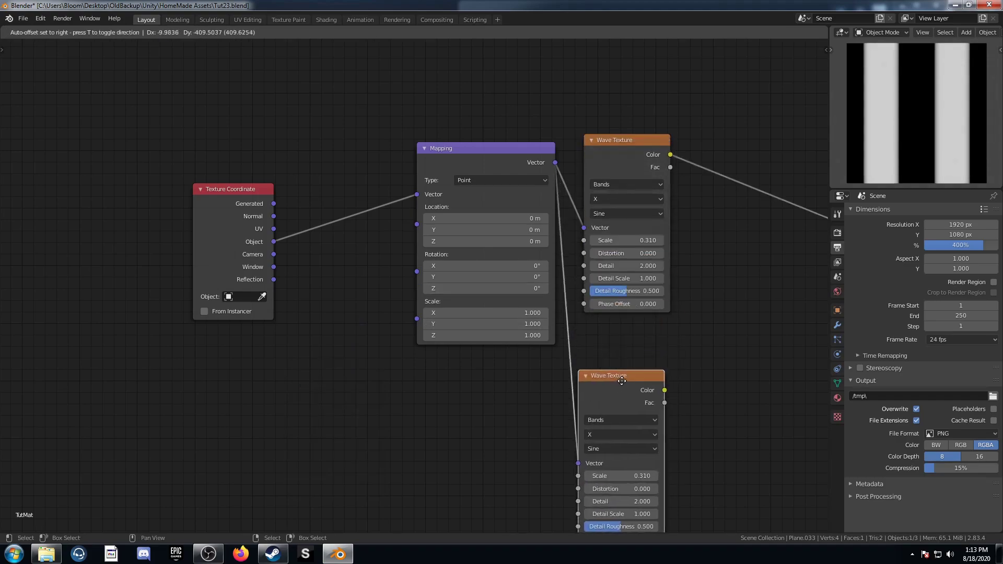
pyautogui.moveTo(685, 53); pyautogui.dragTo(688, 52)
pyautogui.moveTo(531, 150); pyautogui.dragTo(488, 176)
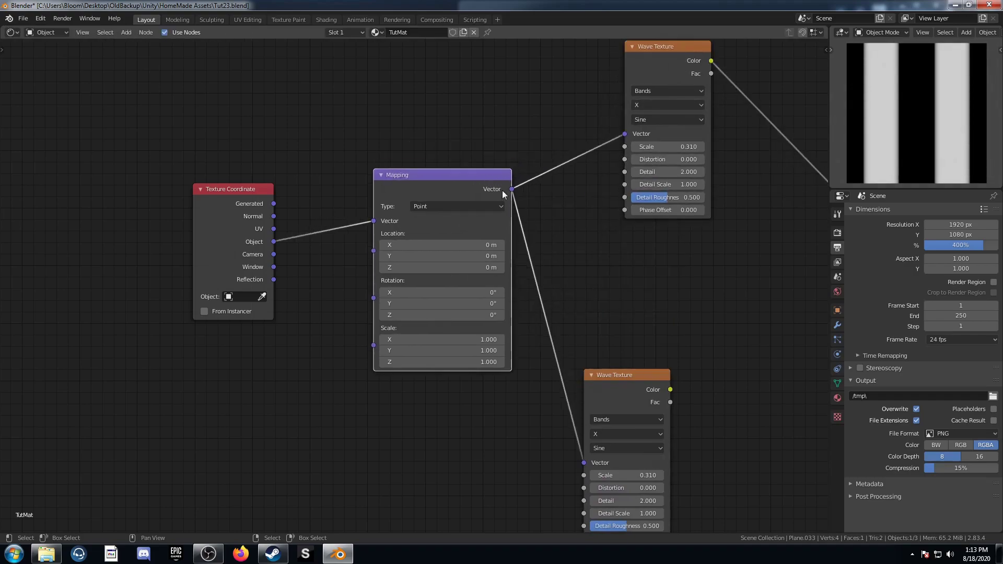
# Set the lower Wave Texture's scale to 1.
pyautogui.moveTo(578, 257); pyautogui.dragTo(513, 200, button='middle')
pyautogui.scroll(-4, 622, 298)
pyautogui.moveTo(622, 298); pyautogui.dragTo(528, 296, button='middle')
pyautogui.click(491, 385)
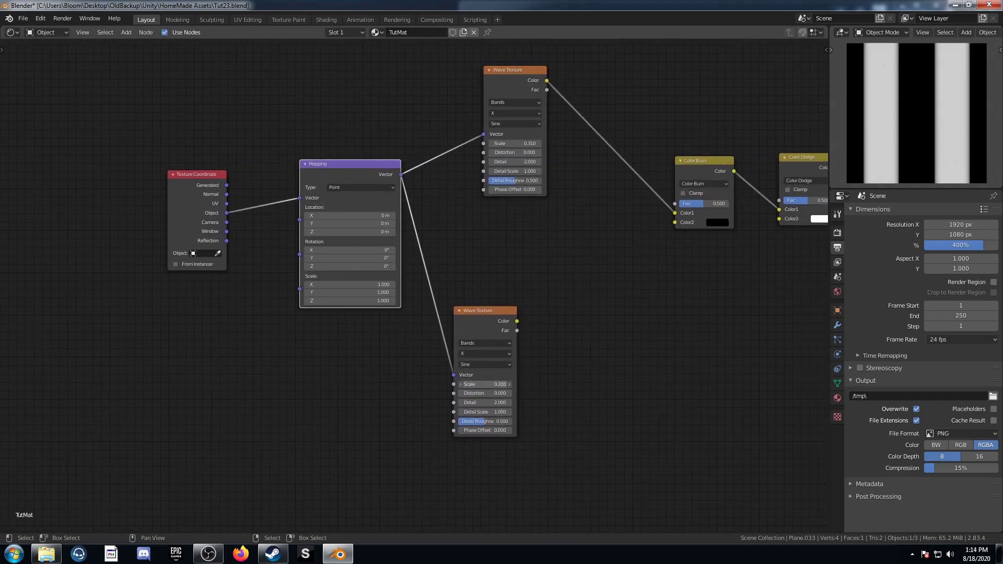
pyautogui.press('Return')
# Insert a Gradient Texture between Mapping and the upper Wave Texture, and a duplicate of it before the lower Wave Texture.
pyautogui.hotkey('shift', 'a')
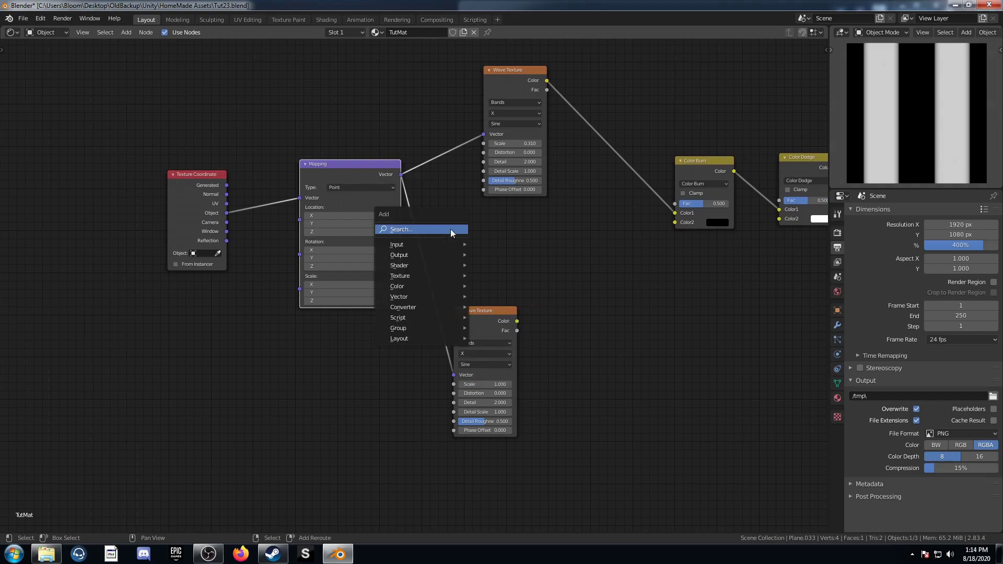
pyautogui.click(450, 229)
pyautogui.write('grad')
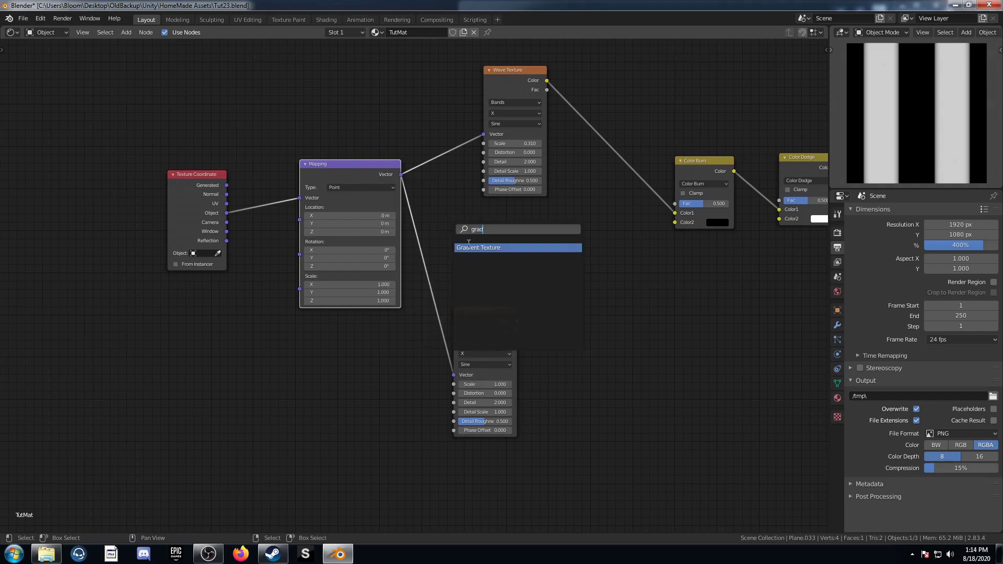
pyautogui.click(469, 248)
pyautogui.click(426, 167)
pyautogui.hotkey('shift', 'd')
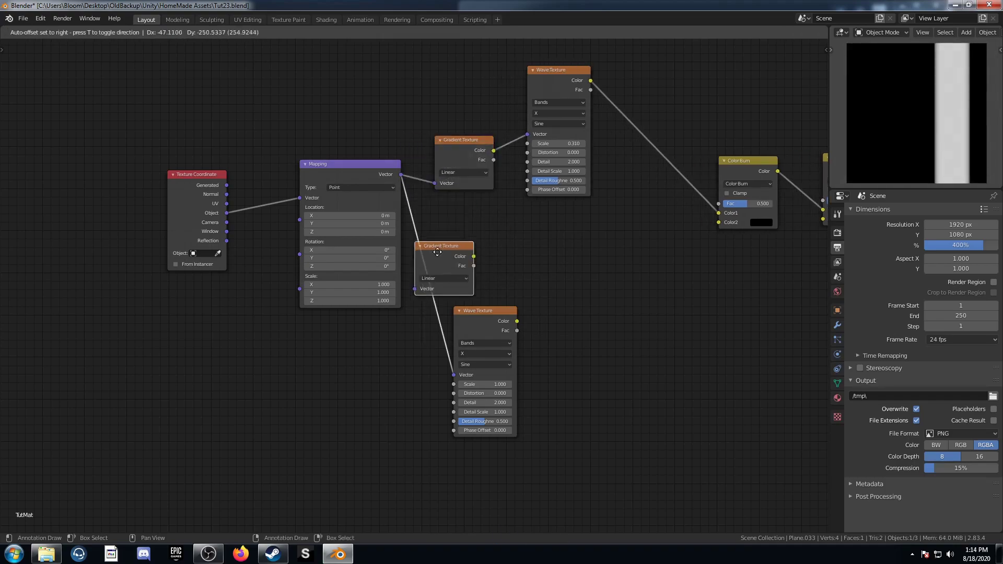
pyautogui.click(457, 274)
# Set the upper Gradient Texture to Radial and the lower one to Spherical.
pyautogui.click(469, 173)
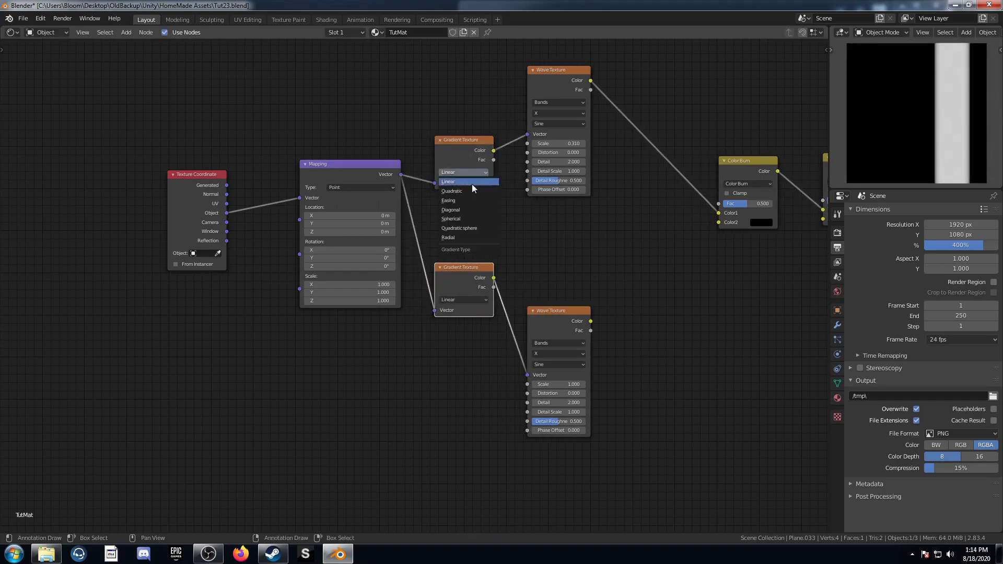
pyautogui.click(468, 238)
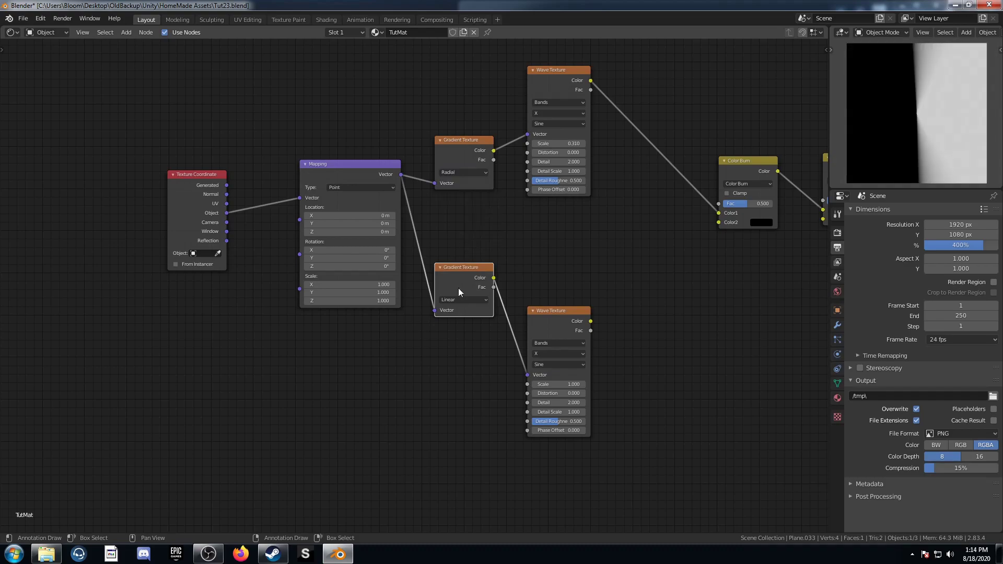
pyautogui.click(460, 299)
pyautogui.click(471, 345)
# Insert a Noise Texture between the Texture Coordinate and Mapping nodes.
pyautogui.moveTo(397, 381); pyautogui.dragTo(564, 376, button='middle')
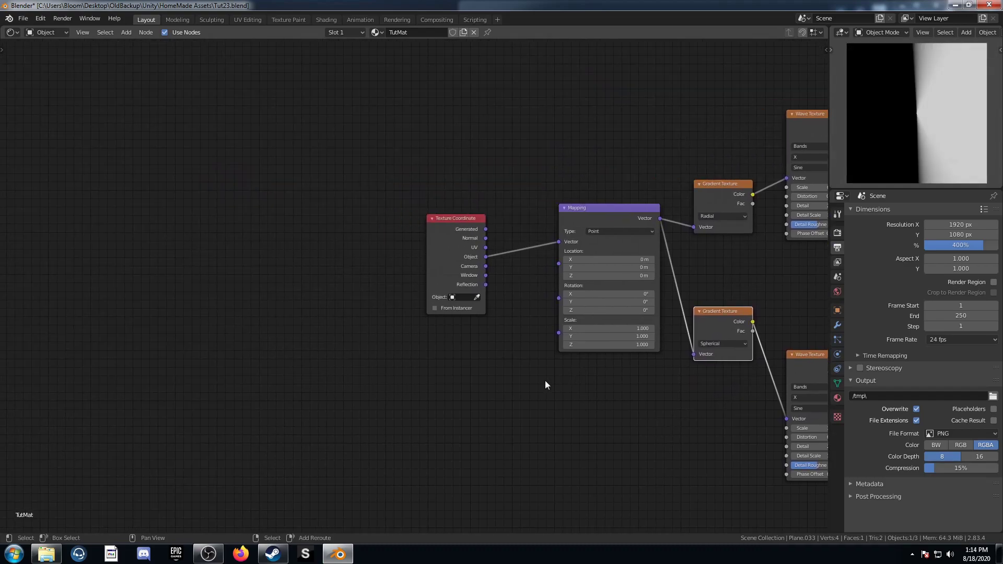
pyautogui.hotkey('shift', 'a')
pyautogui.click(544, 380)
pyautogui.write('noise')
pyautogui.press('Return')
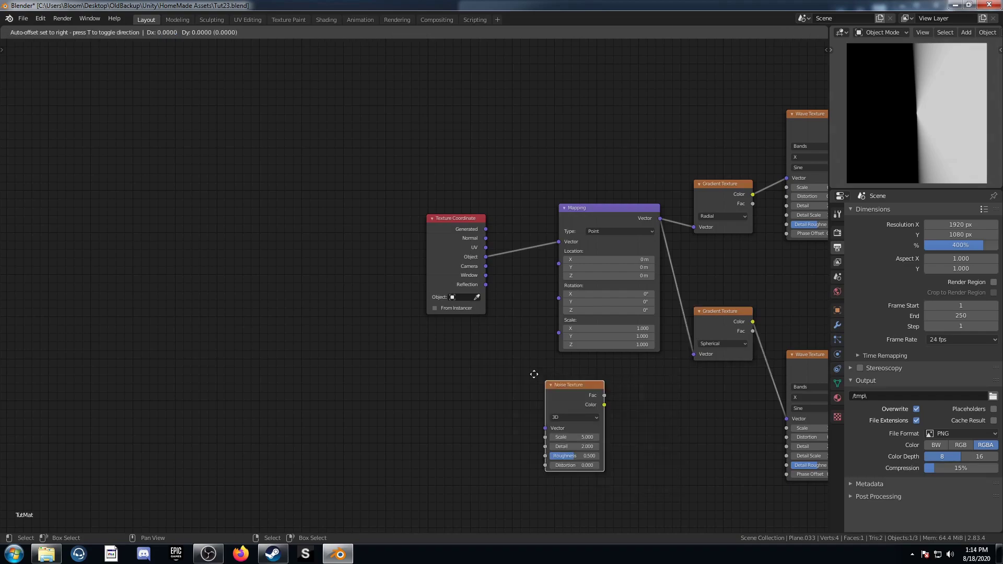
pyautogui.click(475, 204)
pyautogui.hotkey('shift', 'a')
pyautogui.click(534, 358)
pyautogui.write('mix')
pyautogui.press('Return')
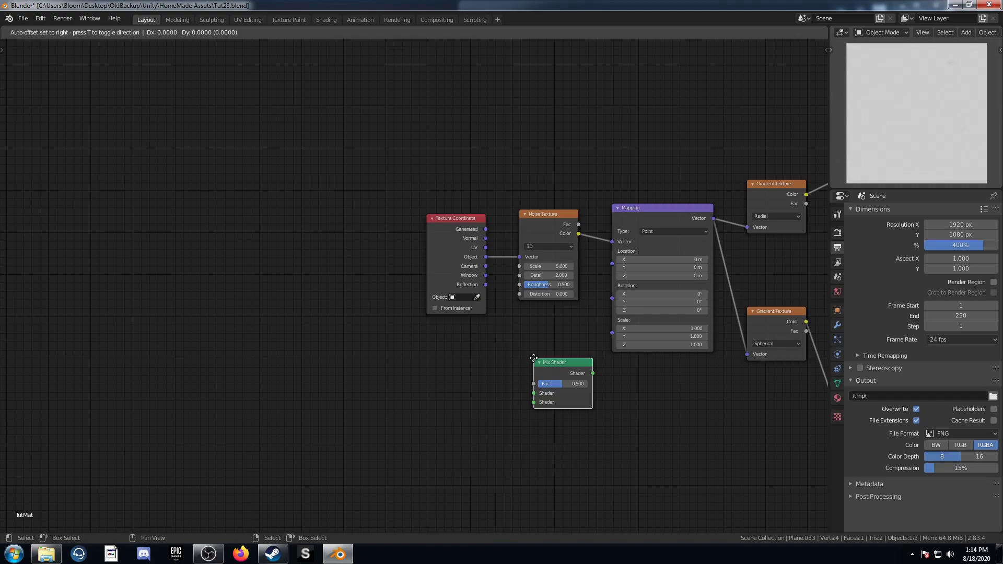
pyautogui.rightClick(488, 359)
# Insert a MixRGB node between the Noise Texture and the Mapping node.
pyautogui.hotkey('shift', 'a')
pyautogui.click(496, 361)
pyautogui.write('mixr')
pyautogui.press('Return')
pyautogui.click(583, 219)
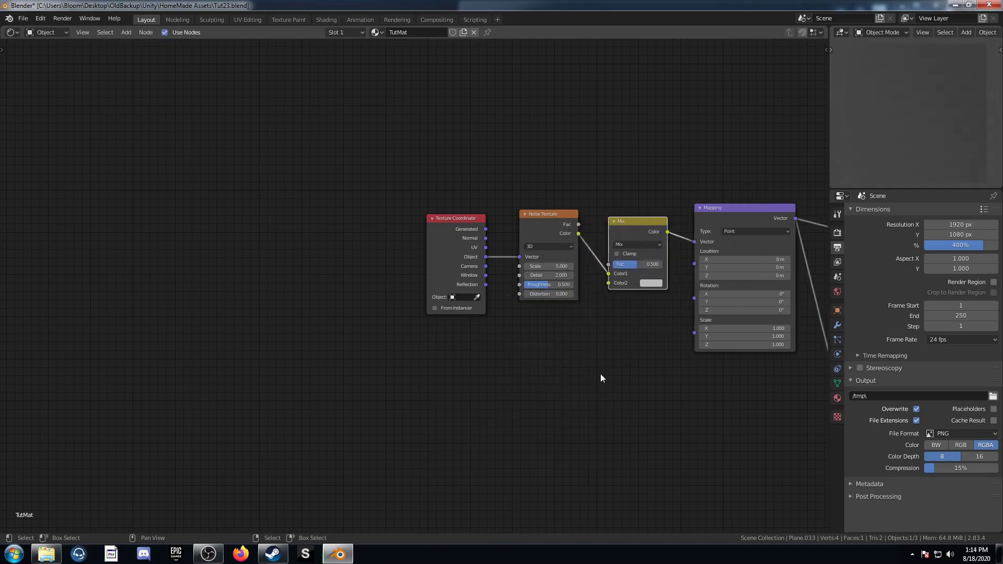
# Duplicate the Mix node into the link before Mapping, and set the copy's blending mode to Subtract.
pyautogui.moveTo(599, 360); pyautogui.dragTo(478, 382, button='middle')
pyautogui.hotkey('shift', 'd')
pyautogui.click(628, 263)
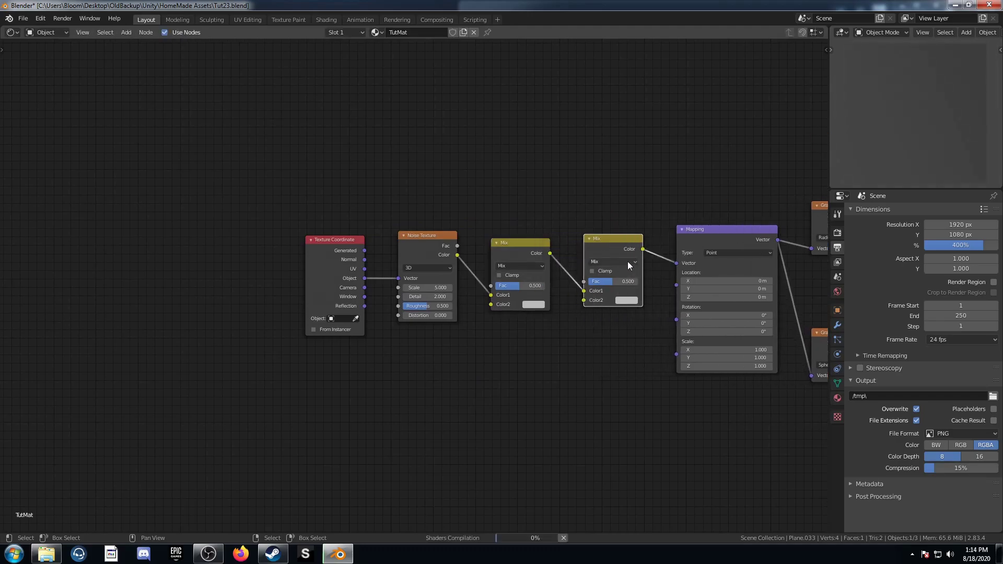
pyautogui.click(627, 262)
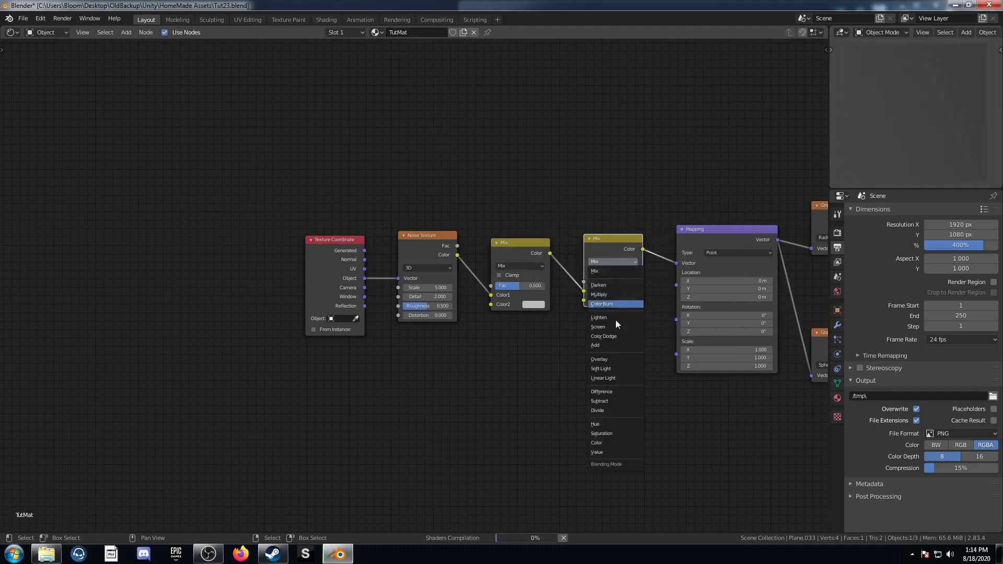
pyautogui.click(619, 400)
# Move the Noise Texture up out of the row, and connect the Object output to the Mix node's Color2.
pyautogui.moveTo(432, 236); pyautogui.dragTo(431, 166)
pyautogui.moveTo(365, 279); pyautogui.dragTo(494, 305)
pyautogui.moveTo(503, 331); pyautogui.dragTo(440, 370, button='middle')
pyautogui.moveTo(462, 283); pyautogui.dragTo(467, 282)
# Add a Value node above the Noise Texture.
pyautogui.moveTo(503, 175); pyautogui.dragTo(517, 201, button='middle')
pyautogui.hotkey('shift', 'a')
pyautogui.click(479, 168)
pyautogui.write('value')
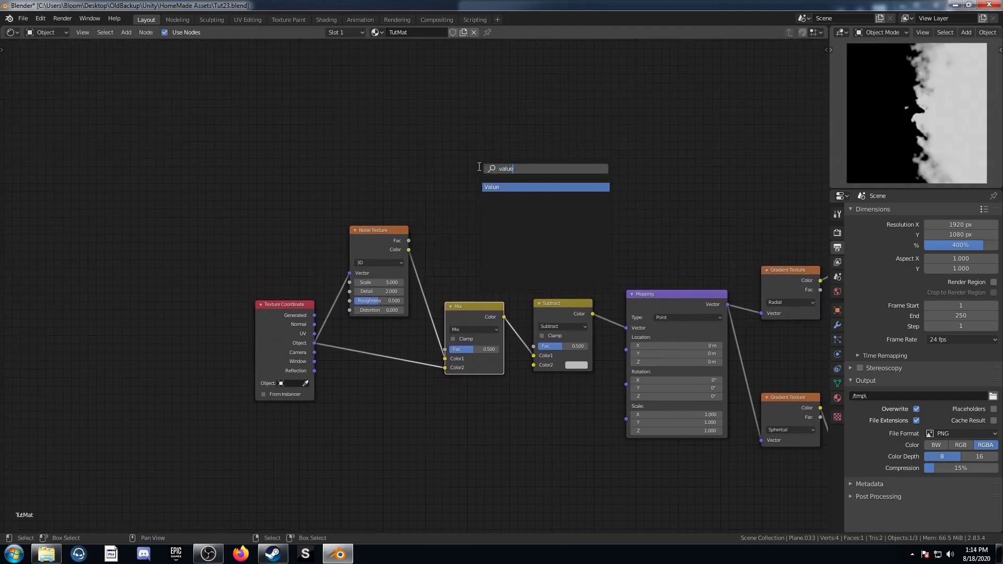
pyautogui.press('Return')
pyautogui.click(389, 172)
# Add a Math node beside the Value node and set its operation to Subtract.
pyautogui.hotkey('shift', 'a')
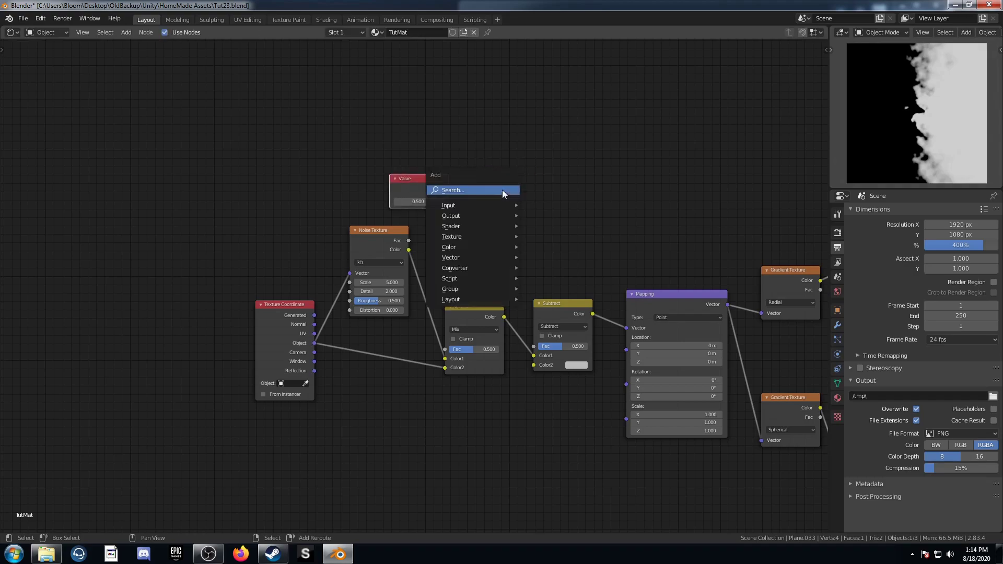
pyautogui.click(503, 190)
pyautogui.write('add')
pyautogui.press('Return')
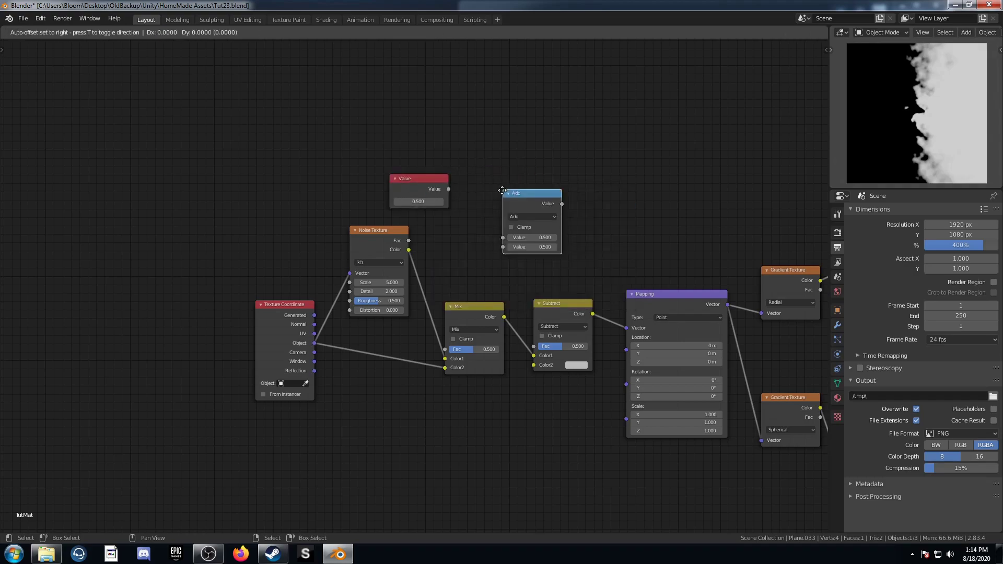
pyautogui.click(494, 164)
pyautogui.click(508, 183)
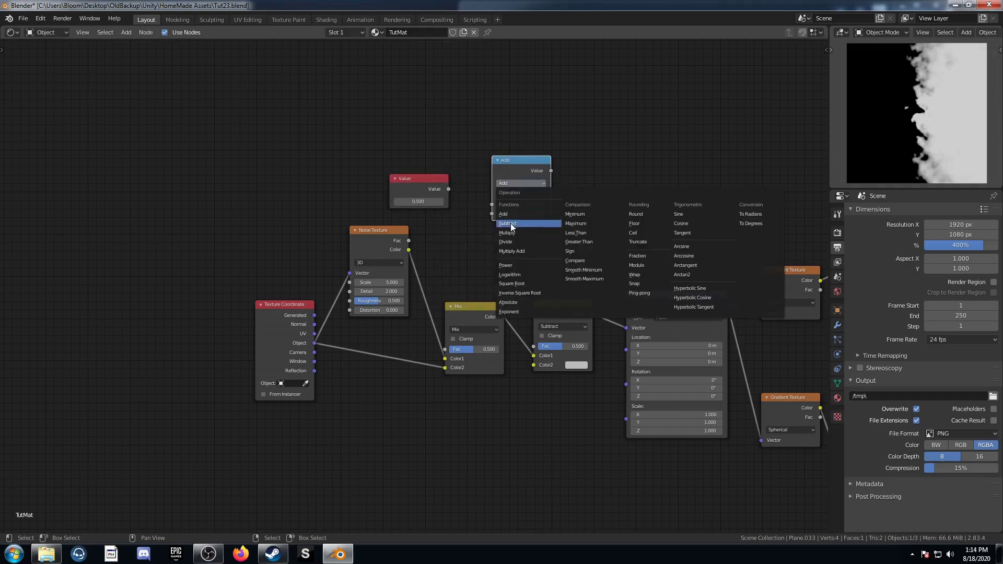
pyautogui.click(509, 225)
# Make the Math node subtract the Value output from 1.000, and feed its result into the color Subtract's factor.
pyautogui.moveTo(449, 189); pyautogui.dragTo(492, 213)
pyautogui.click(509, 204)
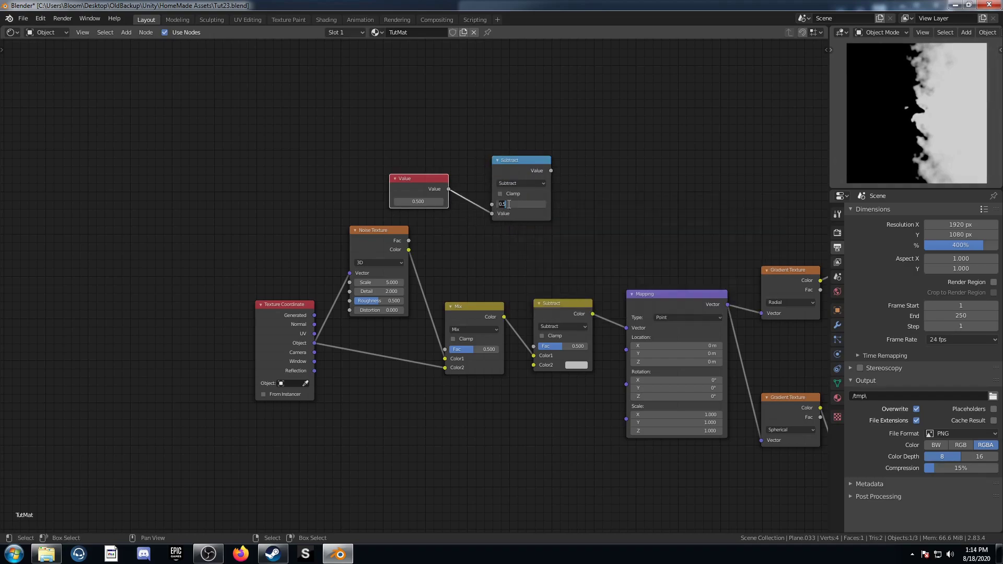
pyautogui.press('Return')
pyautogui.moveTo(542, 344); pyautogui.dragTo(539, 345)
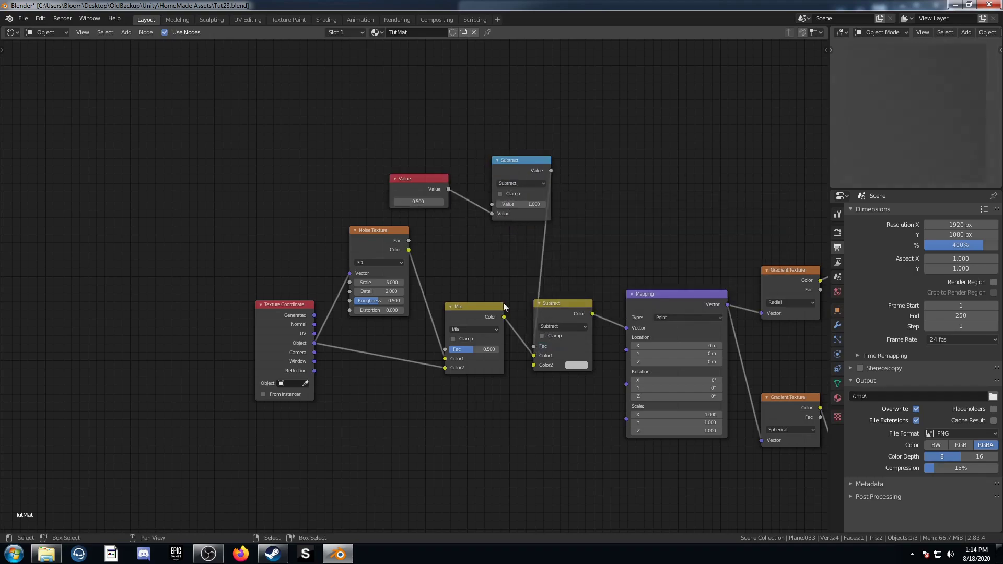
# Connect the Value node to the Mix factor and set the Value node to 0.74.
pyautogui.moveTo(449, 190); pyautogui.dragTo(448, 358)
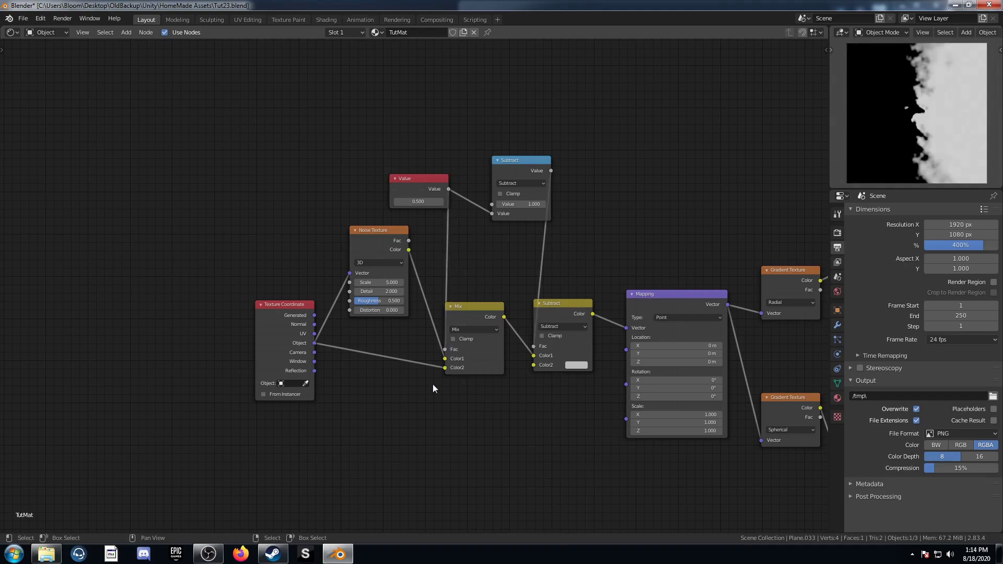
pyautogui.click(413, 202)
pyautogui.write('0.74')
pyautogui.press('Return')
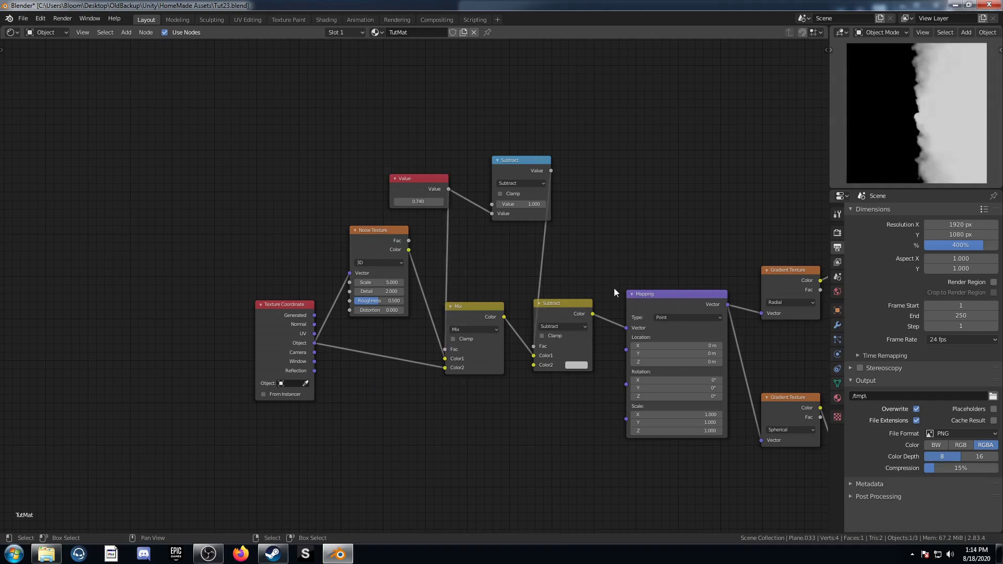
# Set the Noise Texture's scale to 2.3.
pyautogui.click(379, 282)
pyautogui.write('2.3')
pyautogui.press('Return')
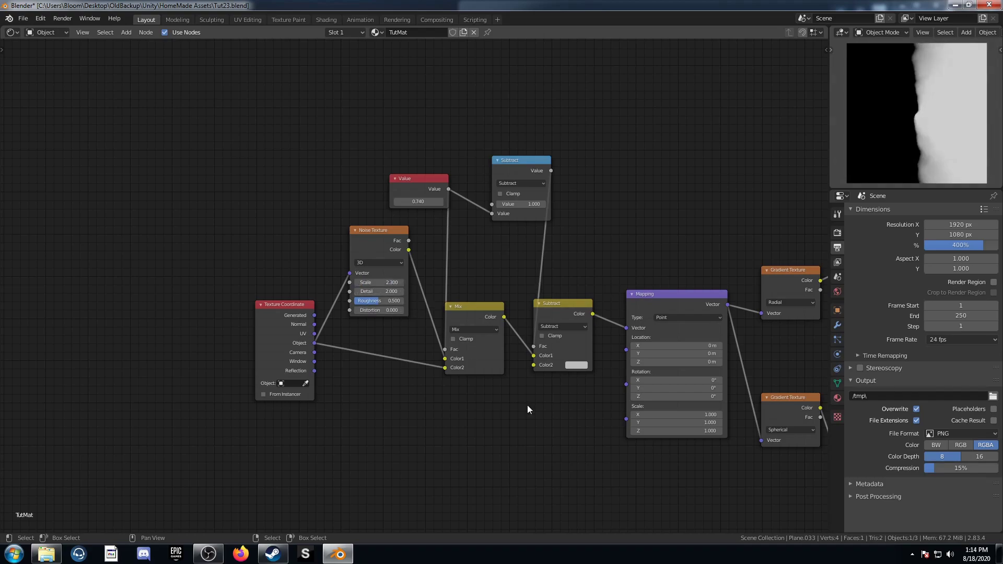
# Blend the two Wave Textures with a Mix node, and feed its output into Color Burn's Color1.
pyautogui.moveTo(500, 372); pyautogui.dragTo(197, 367, button='middle')
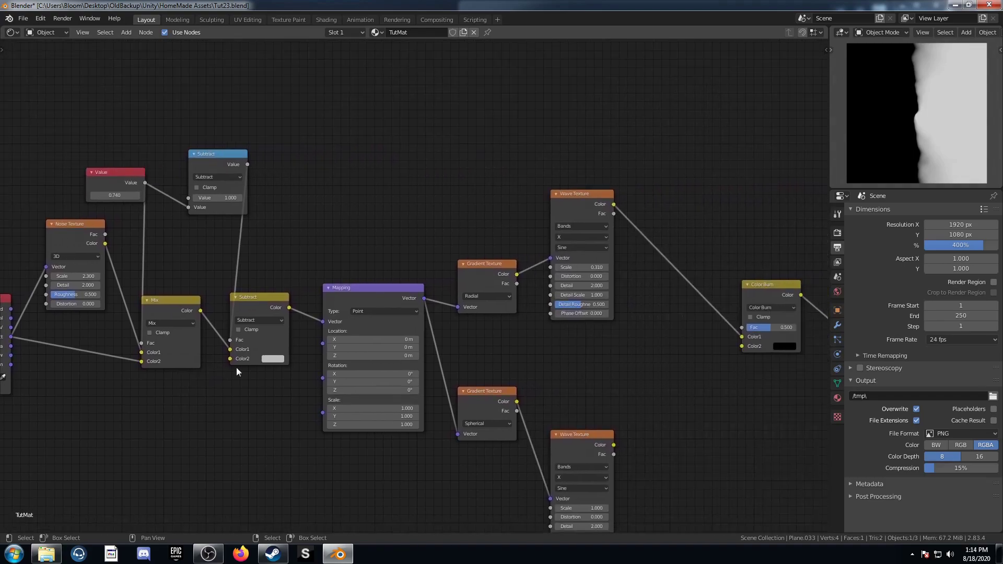
pyautogui.scroll(2, 568, 359)
pyautogui.moveTo(584, 388); pyautogui.dragTo(357, 288, button='middle')
pyautogui.scroll(-3, 395, 347)
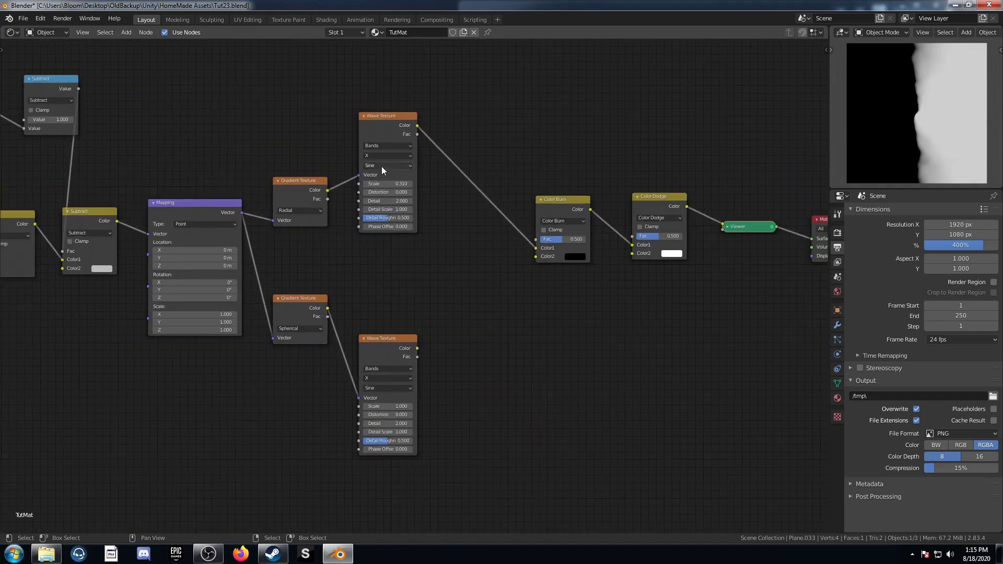
pyautogui.keyDown('ctrl'); pyautogui.keyDown('shift'); pyautogui.moveTo(382, 144); pyautogui.dragTo(394, 380, button='right'); pyautogui.keyUp('shift'); pyautogui.keyUp('ctrl')
pyautogui.moveTo(544, 334)
pyautogui.mouseDown(button='middle')
pyautogui.moveTo(499, 342)
pyautogui.moveTo(519, 314)
pyautogui.moveTo(448, 332)
pyautogui.mouseUp(button='middle')
pyautogui.click(406, 257)
# Raise the Color Dodge factor to 1.000.
pyautogui.moveTo(540, 263); pyautogui.dragTo(569, 263)
pyautogui.scroll(-7, 444, 360)
pyautogui.moveTo(347, 358)
pyautogui.mouseDown(button='middle')
pyautogui.moveTo(415, 358)
pyautogui.moveTo(478, 323)
pyautogui.moveTo(490, 338)
pyautogui.moveTo(552, 336)
pyautogui.mouseUp(button='middle')
pyautogui.scroll(2, 415, 360)
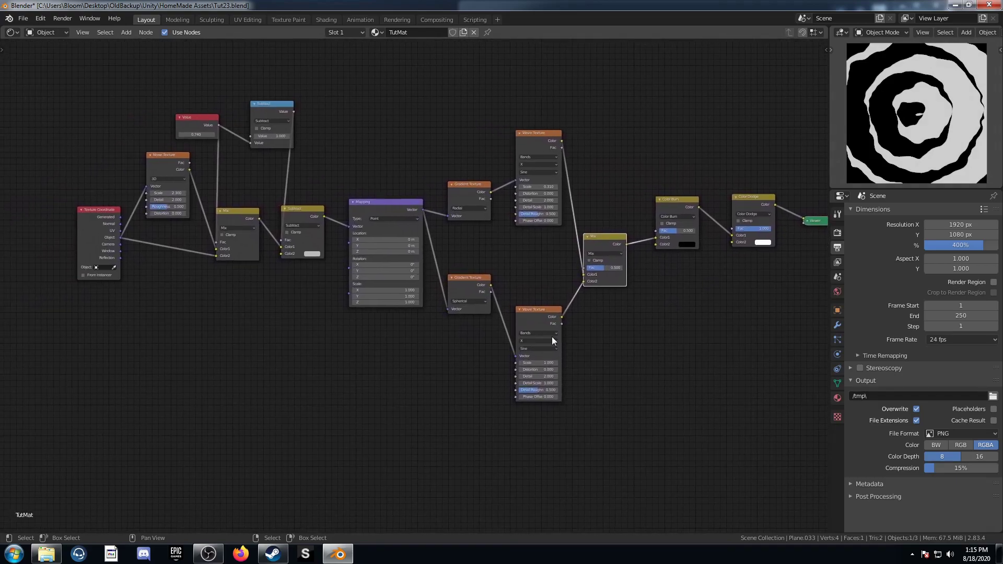
pyautogui.scroll(1, 552, 337)
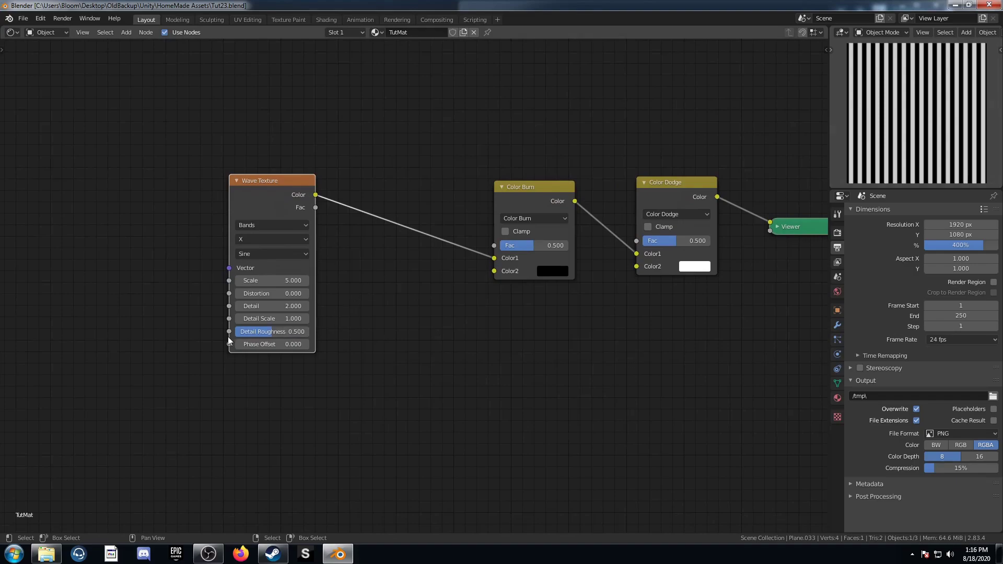
# Set the fresh Wave Texture's scale to 0.62.
pyautogui.moveTo(229, 334); pyautogui.dragTo(250, 324, button='middle')
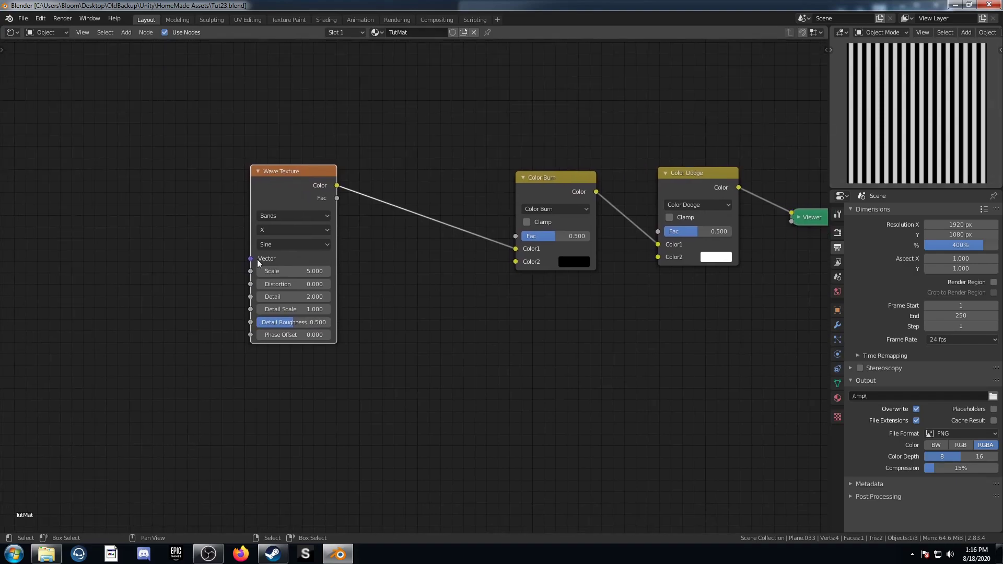
pyautogui.click(283, 270)
pyautogui.write('.62')
pyautogui.press('Return')
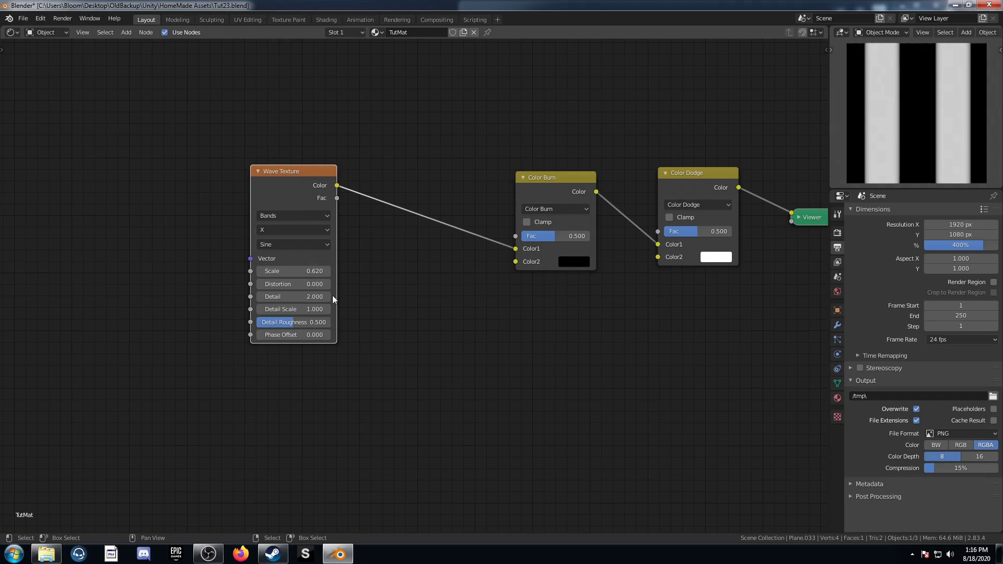
# Add Texture Coordinate and Mapping nodes ahead of the Wave Texture, and link the Object output to the Mapping vector.
pyautogui.hotkey('ctrl', 't')
pyautogui.moveTo(100, 275); pyautogui.dragTo(259, 264, button='middle')
pyautogui.moveTo(203, 231); pyautogui.dragTo(242, 214)
# Move the Texture Coordinate and Mapping nodes away from the Wave Texture together, and shift the Wave Texture upward.
pyautogui.scroll(-2, 360, 237)
pyautogui.moveTo(98, 148); pyautogui.dragTo(337, 391)
pyautogui.press('g')
pyautogui.click(211, 383)
pyautogui.moveTo(441, 192); pyautogui.dragTo(442, 140)
pyautogui.hotkey('ctrl', 'shift', 's')
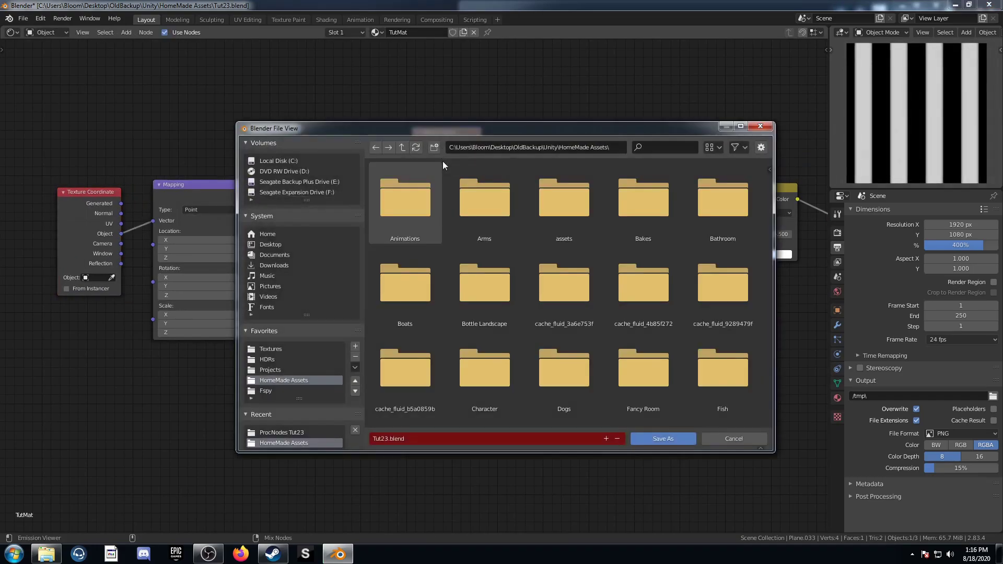
# Duplicate the Wave Texture below the original, keeping its Mapping link, and set the copy's scale to 1.
pyautogui.click(747, 443)
pyautogui.hotkey('ctrl', 'shift', 'd')
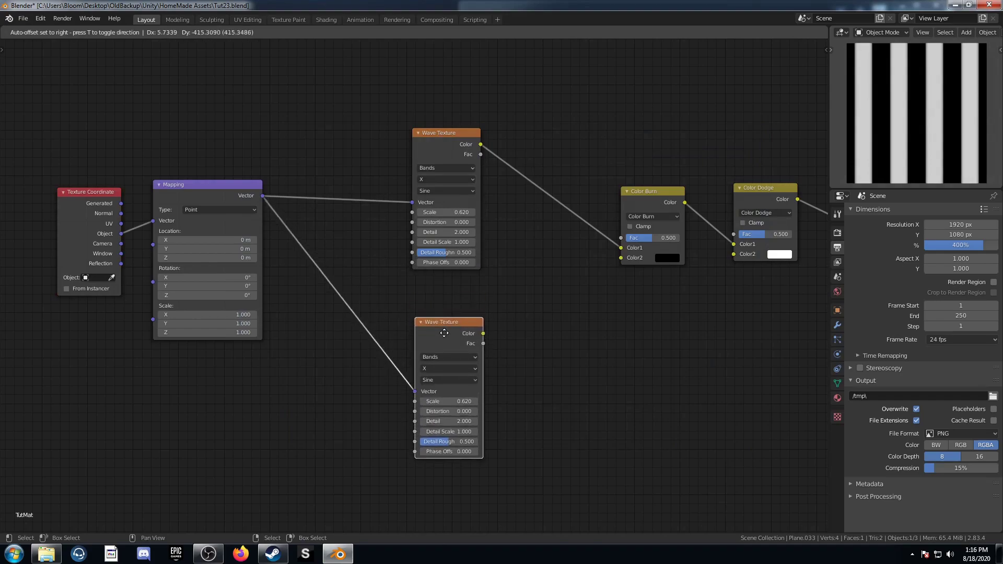
pyautogui.click(469, 352)
pyautogui.scroll(1, 460, 341)
pyautogui.moveTo(451, 338); pyautogui.dragTo(448, 306, button='middle')
pyautogui.click(451, 364)
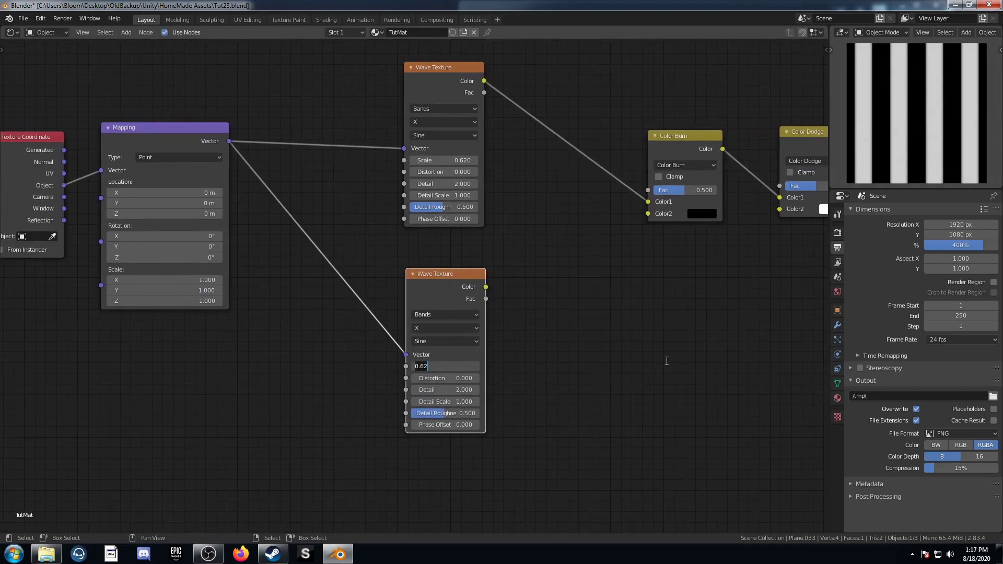
pyautogui.write('1')
pyautogui.press('Return')
# Insert a Gradient Texture between Mapping and the upper Wave Texture, and a duplicate of it ahead of the lower Wave Texture.
pyautogui.hotkey('shift', 'a')
pyautogui.click(286, 324)
pyautogui.write('grad')
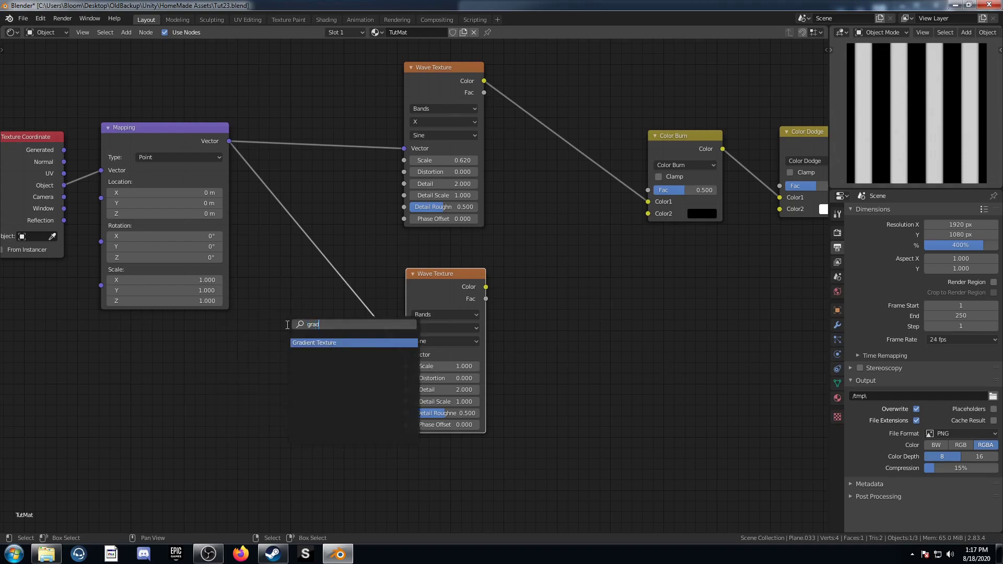
pyautogui.press('Return')
pyautogui.click(287, 104)
pyautogui.hotkey('shift', 'd')
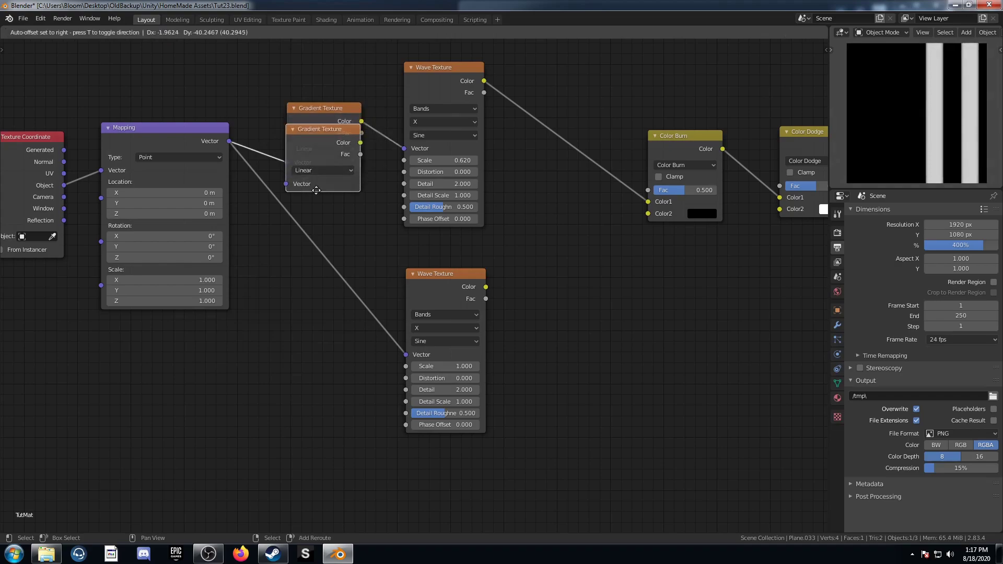
pyautogui.click(321, 251)
# Set the upper Gradient Texture to Radial and the lower one to Spherical.
pyautogui.click(334, 149)
pyautogui.click(335, 230)
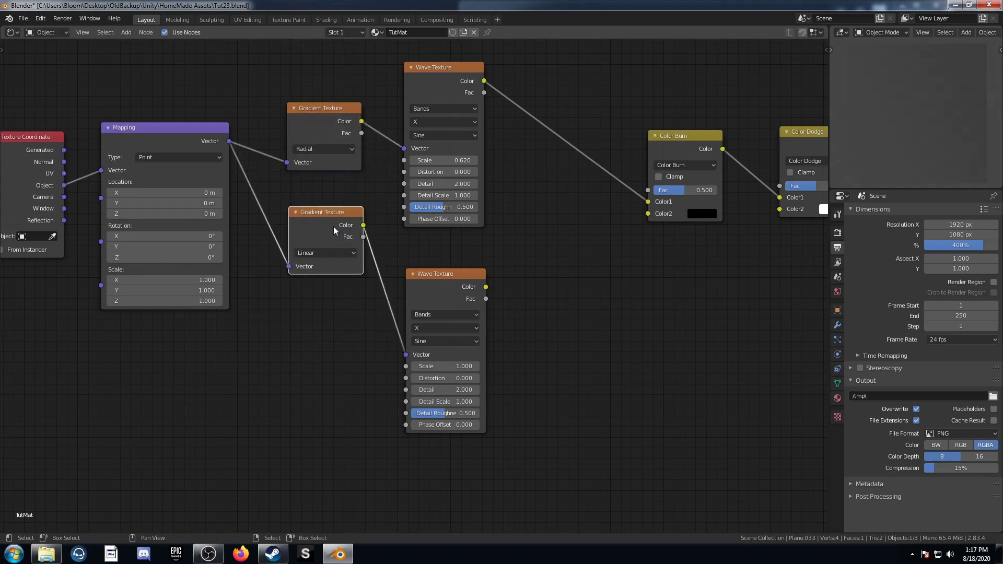
pyautogui.click(324, 252)
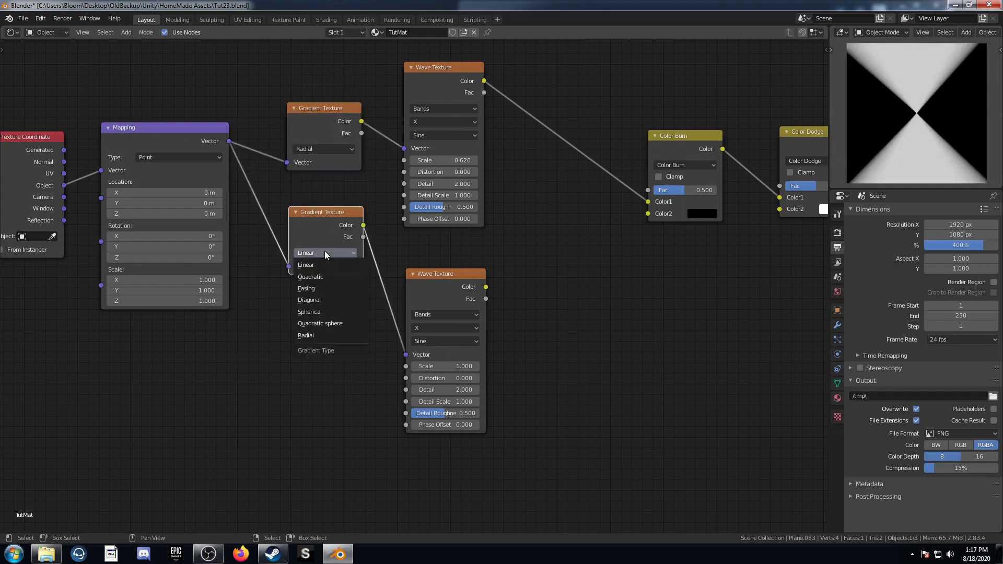
pyautogui.click(332, 310)
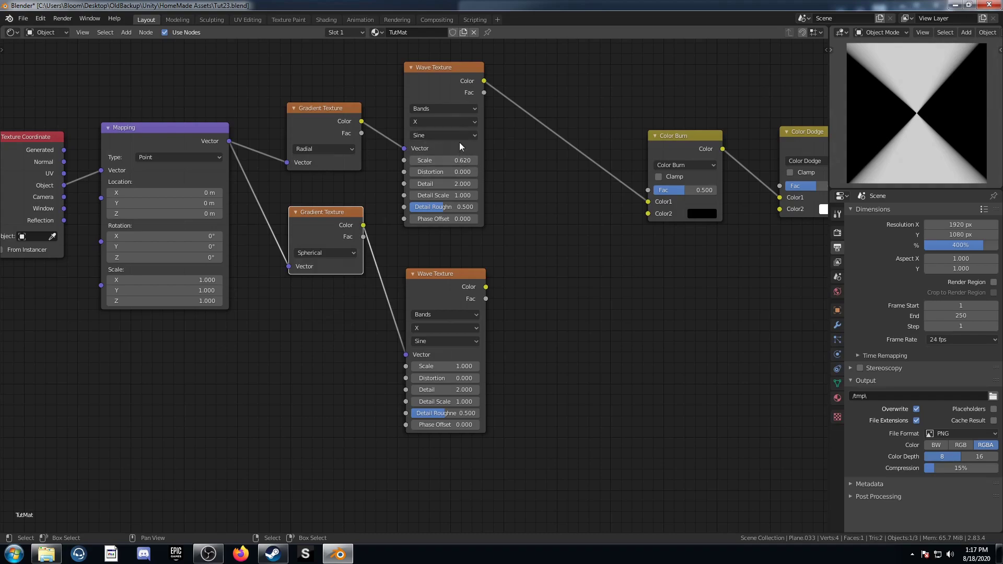
# Combine the two Wave Textures with a Mix node feeding Color Burn, and set its factor to 0.4.
pyautogui.keyDown('ctrl'); pyautogui.keyDown('shift'); pyautogui.moveTo(461, 75); pyautogui.dragTo(446, 298, button='right'); pyautogui.keyUp('shift'); pyautogui.keyUp('ctrl')
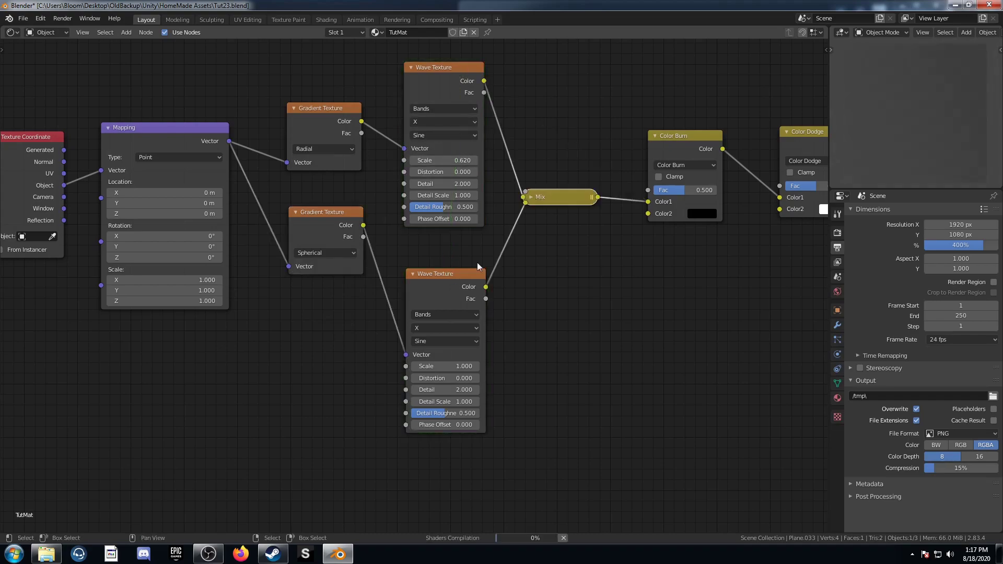
pyautogui.click(531, 198)
pyautogui.click(556, 251)
pyautogui.write('.4')
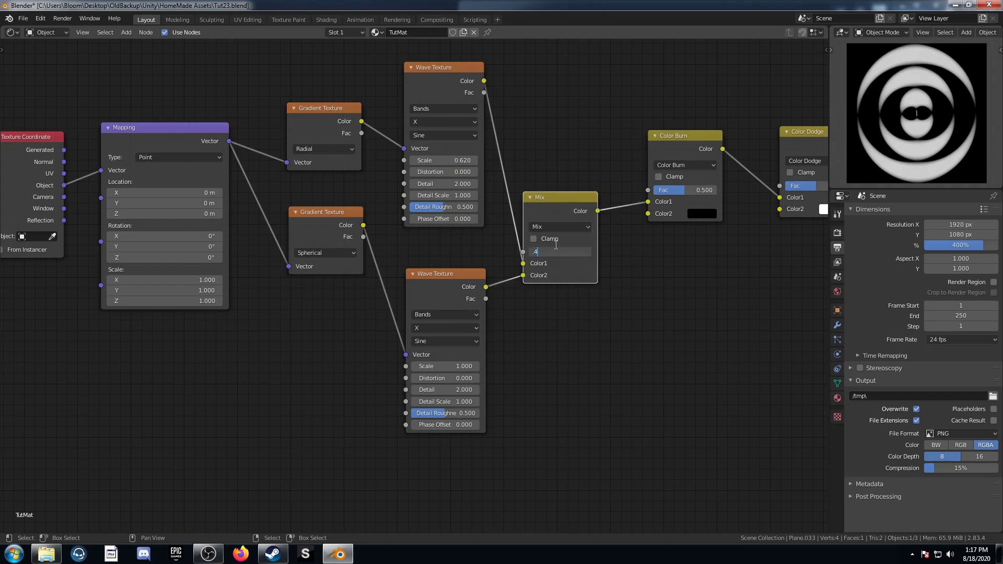
pyautogui.press('Return')
# Move the Texture Coordinate node away from Mapping and insert a Noise Texture on the link between them.
pyautogui.scroll(-4, 321, 222)
pyautogui.moveTo(282, 247); pyautogui.dragTo(473, 240, button='middle')
pyautogui.moveTo(306, 155); pyautogui.dragTo(155, 174)
pyautogui.hotkey('shift', 'a')
pyautogui.click(255, 259)
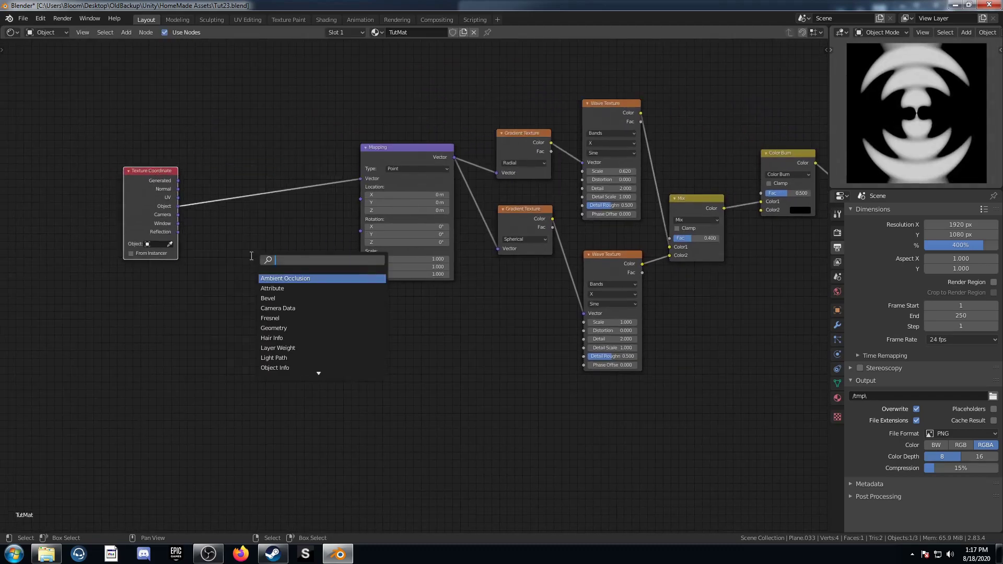
pyautogui.write('noise')
pyautogui.press('Return')
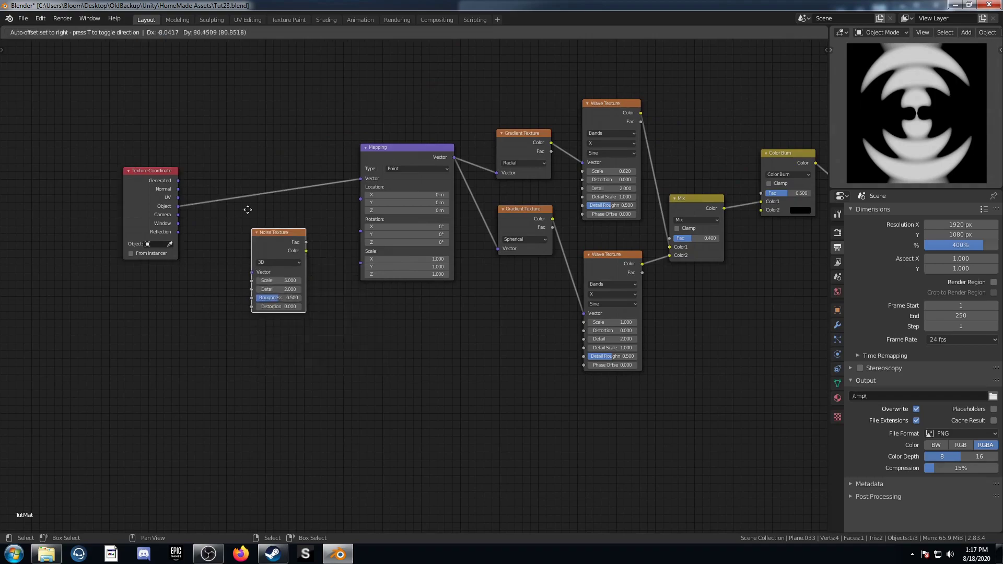
pyautogui.click(210, 160)
# Insert a MixRGB node between the Noise Texture and the Mapping node.
pyautogui.hotkey('shift', 'a')
pyautogui.click(308, 232)
pyautogui.write('mixr')
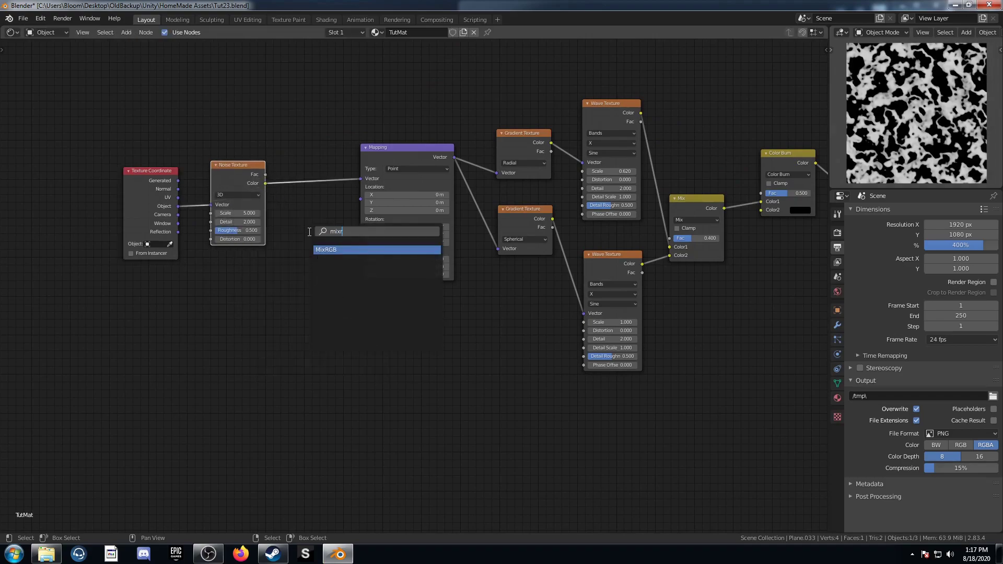
pyautogui.press('Return')
pyautogui.click(265, 156)
# Duplicate the new mix node onto the link ahead of Mapping and set the copy's blending mode to Subtract.
pyautogui.hotkey('shift', 'd')
pyautogui.click(407, 165)
pyautogui.click(417, 176)
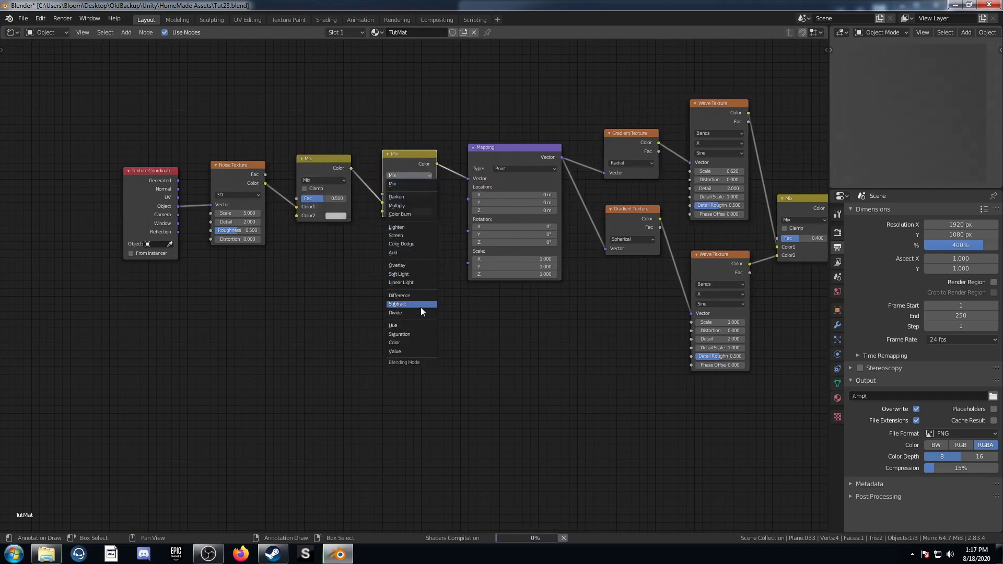
# Move the Noise Texture above the chain and link the Object output to the first mix node's Color2 input.
pyautogui.moveTo(296, 110); pyautogui.dragTo(317, 207, button='middle')
pyautogui.moveTo(251, 259); pyautogui.dragTo(260, 153)
pyautogui.moveTo(198, 304); pyautogui.dragTo(315, 312)
# Add a Value node above the Noise Texture.
pyautogui.moveTo(344, 137); pyautogui.dragTo(336, 198, button='middle')
pyautogui.hotkey('shift', 'a')
pyautogui.click(329, 168)
pyautogui.write('va')
pyautogui.press('Return')
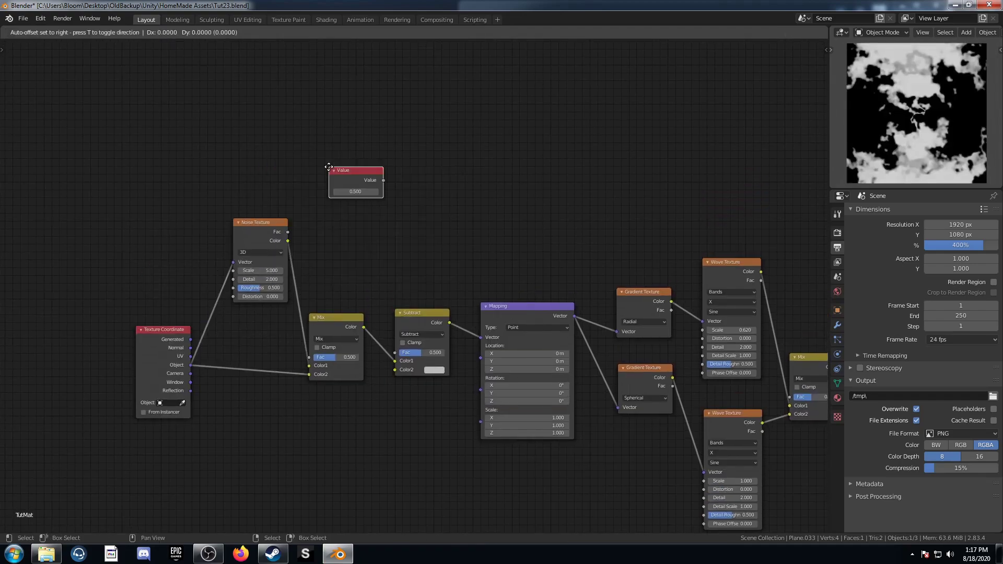
pyautogui.click(274, 176)
# Add a Math node beside the Value node and link the Value output to its second value input.
pyautogui.hotkey('shift', 'a')
pyautogui.click(442, 204)
pyautogui.write('math')
pyautogui.press('Return')
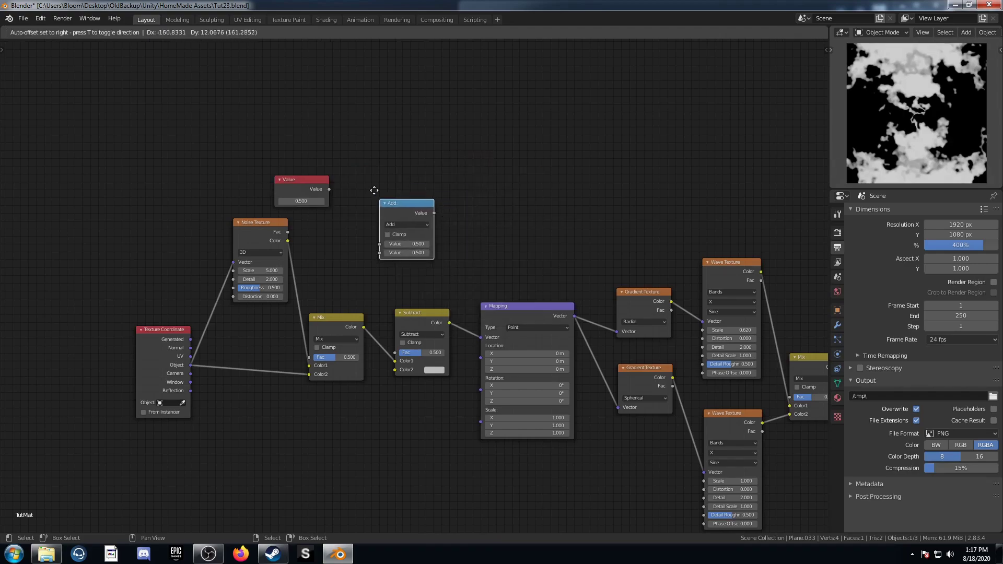
pyautogui.click(361, 160)
pyautogui.moveTo(330, 189); pyautogui.dragTo(365, 218)
# Set the Math node's first value to 1 and its operation to Subtract.
pyautogui.click(380, 205)
pyautogui.click(385, 186)
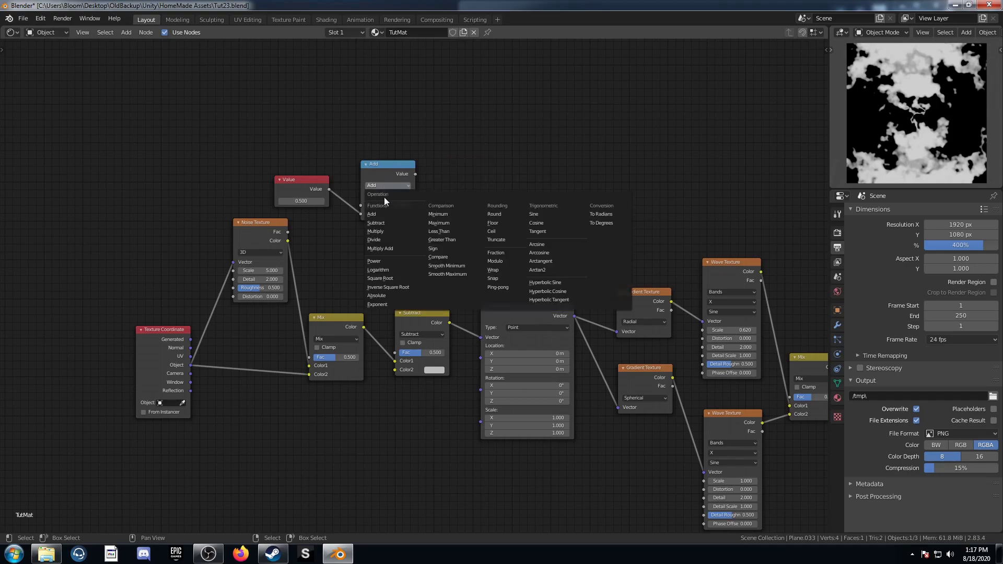
pyautogui.click(386, 222)
# Link the Math result to the Subtract mix factor and the Value node to the first mix factor, with the Value at 0.94.
pyautogui.moveTo(415, 174); pyautogui.dragTo(395, 353)
pyautogui.moveTo(329, 189); pyautogui.dragTo(310, 357)
pyautogui.click(303, 202)
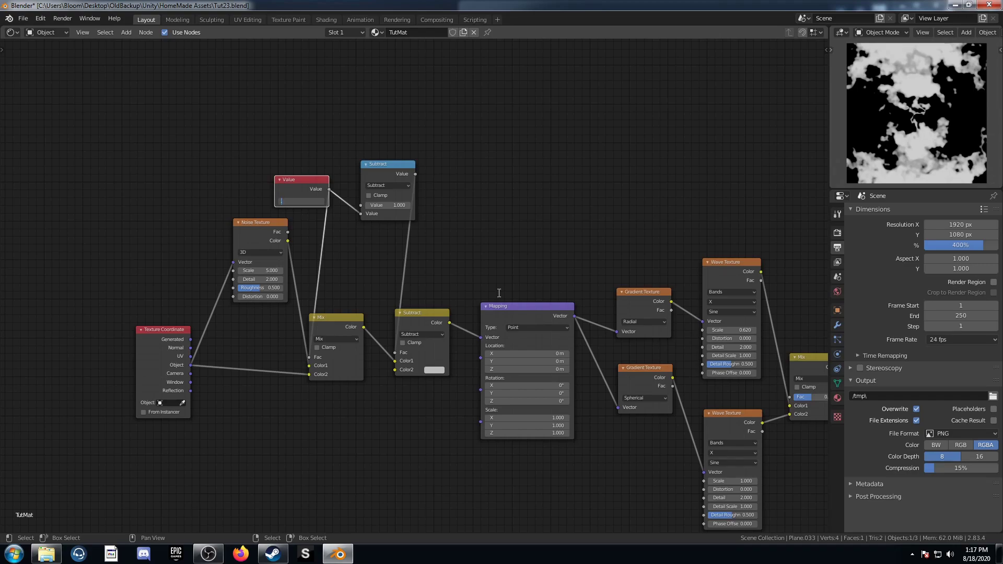
pyautogui.press('Return')
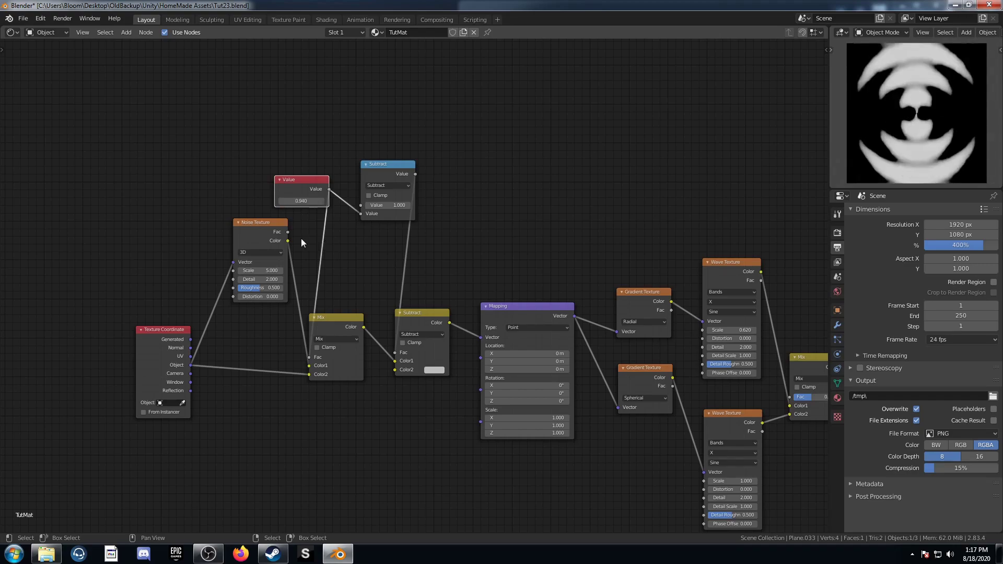
# Set the Noise Texture's scale to 8 and raise the Color Dodge factor.
pyautogui.click(264, 270)
pyautogui.press('Return')
pyautogui.moveTo(821, 410); pyautogui.dragTo(515, 314, button='middle')
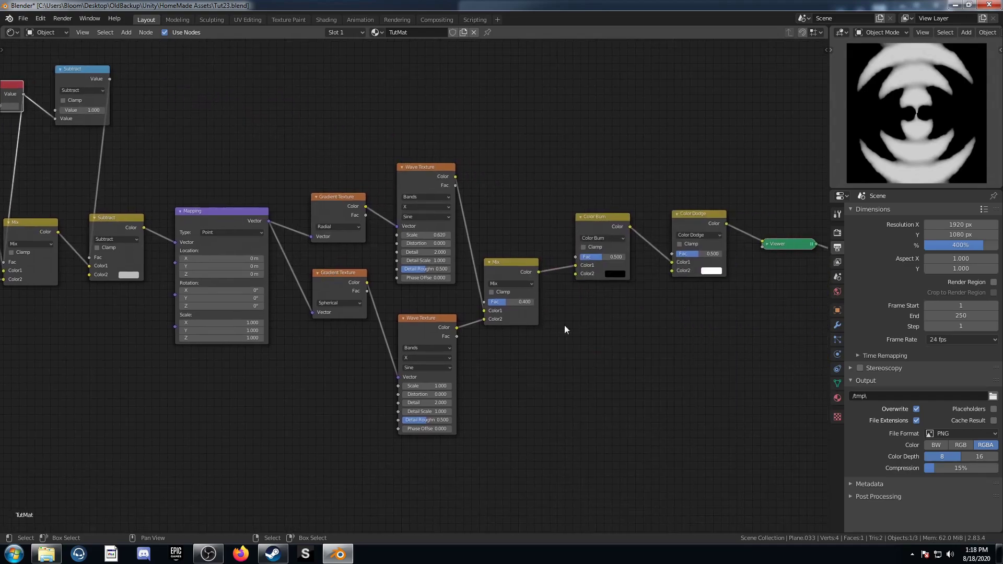
pyautogui.moveTo(592, 340); pyautogui.dragTo(461, 314, button='middle')
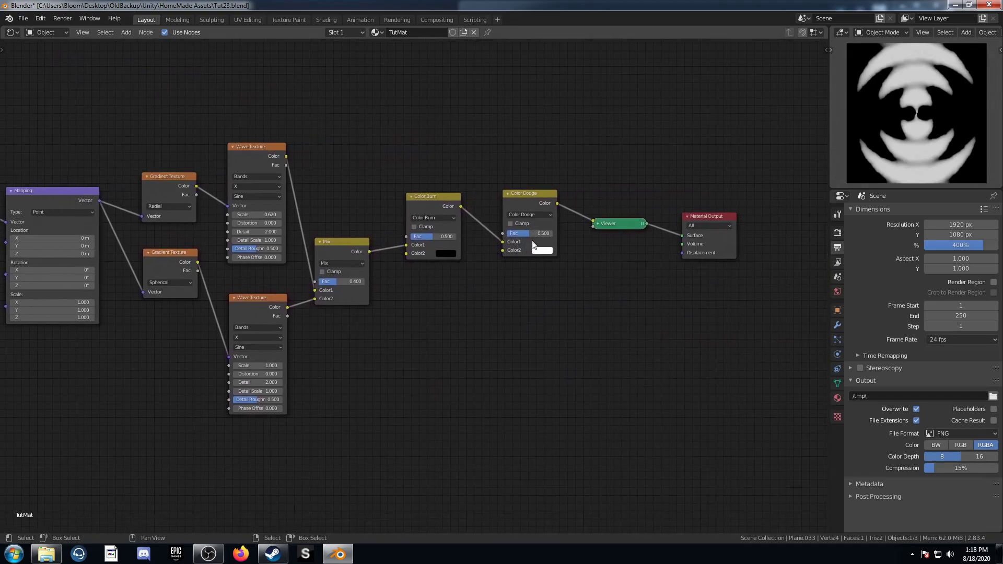
pyautogui.moveTo(525, 234); pyautogui.dragTo(550, 234)
pyautogui.moveTo(328, 388); pyautogui.dragTo(422, 382, button='middle')
pyautogui.scroll(-1, 339, 384)
pyautogui.moveTo(359, 368); pyautogui.dragTo(470, 349, button='middle')
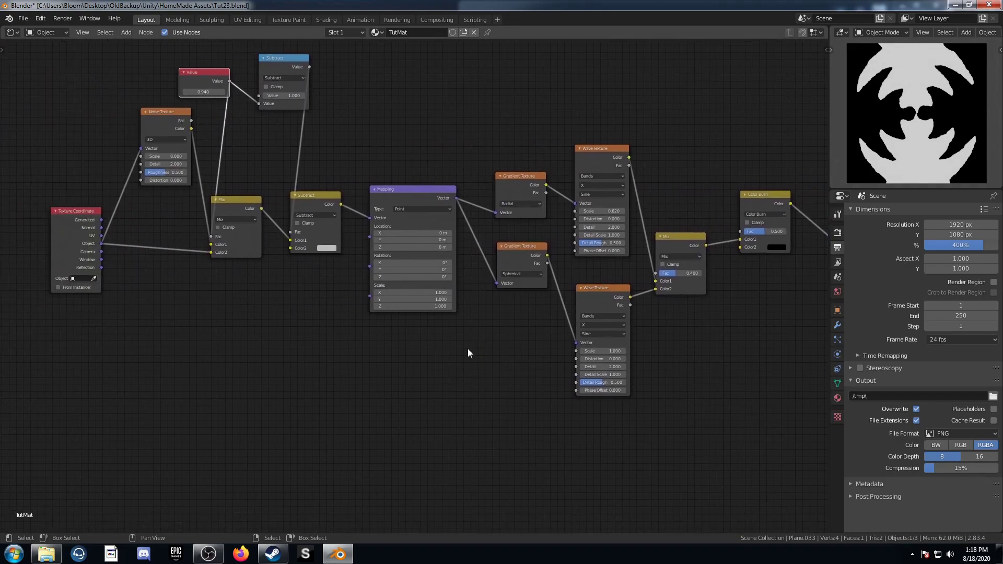
pyautogui.moveTo(360, 394); pyautogui.dragTo(356, 431, button='middle')
pyautogui.scroll(1, 374, 406)
pyautogui.scroll(1, 349, 423)
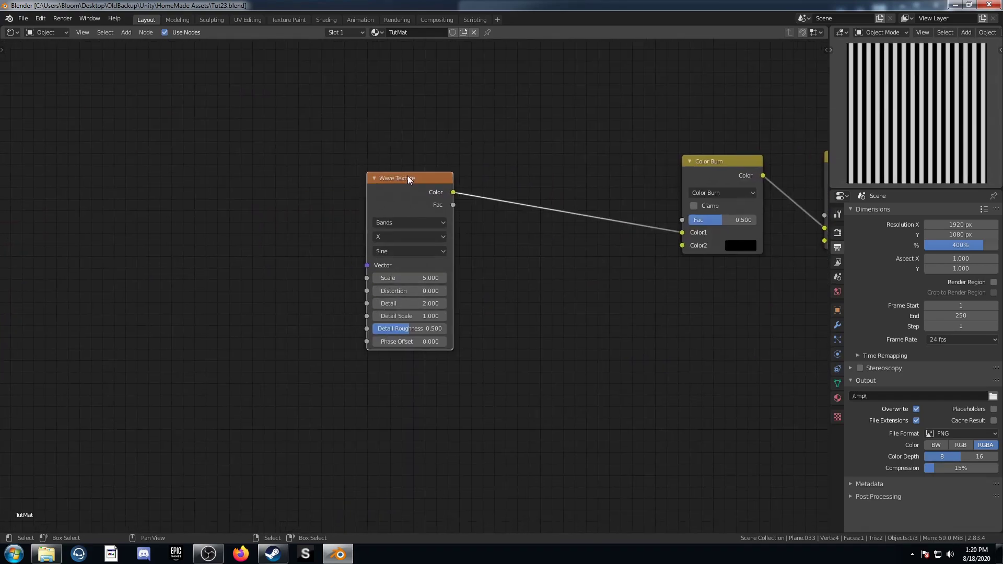
# Shift the fresh Wave Texture slightly upward and set its scale to 1.
pyautogui.moveTo(412, 176); pyautogui.dragTo(422, 162)
pyautogui.click(250, 391)
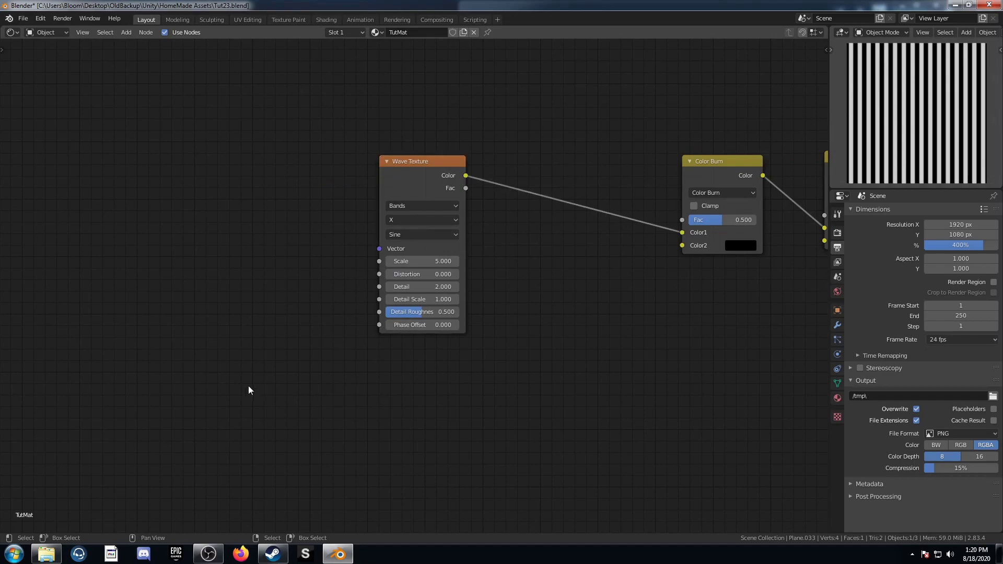
pyautogui.click(435, 261)
pyautogui.write('1')
pyautogui.press('Return')
# Set the Wave Texture's bands direction to Diagonal and its wave profile to Triangle.
pyautogui.click(426, 220)
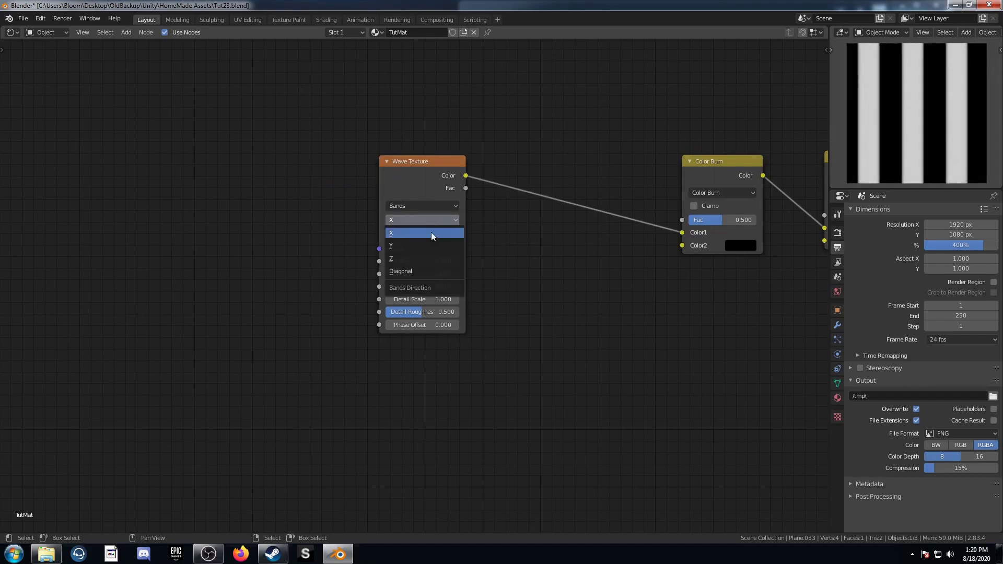
pyautogui.click(425, 271)
pyautogui.click(423, 234)
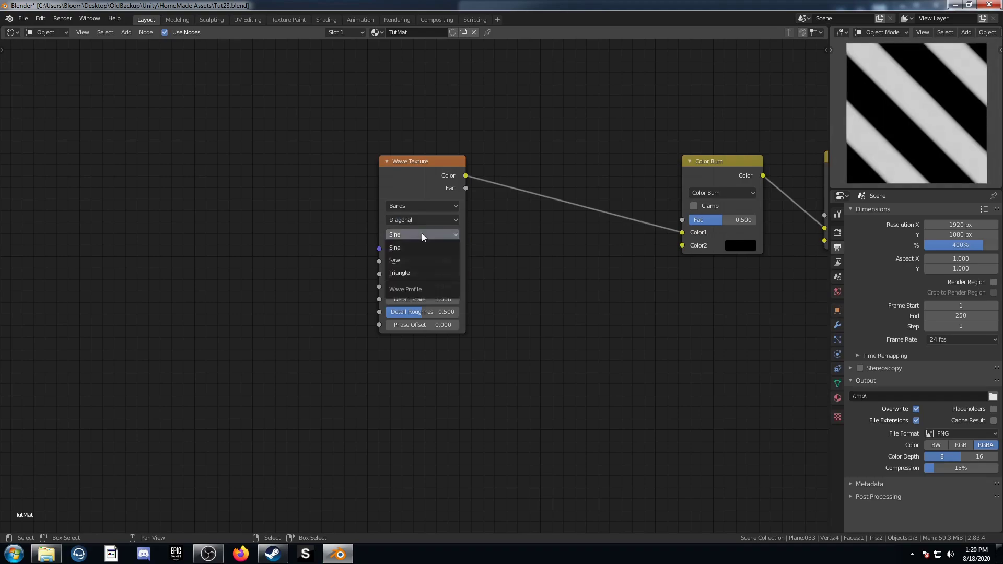
pyautogui.click(418, 272)
# Add Texture Coordinate and Mapping nodes ahead of the diagonal Wave Texture, and link the Object output to the Mapping vector.
pyautogui.moveTo(508, 271); pyautogui.dragTo(569, 272, button='middle')
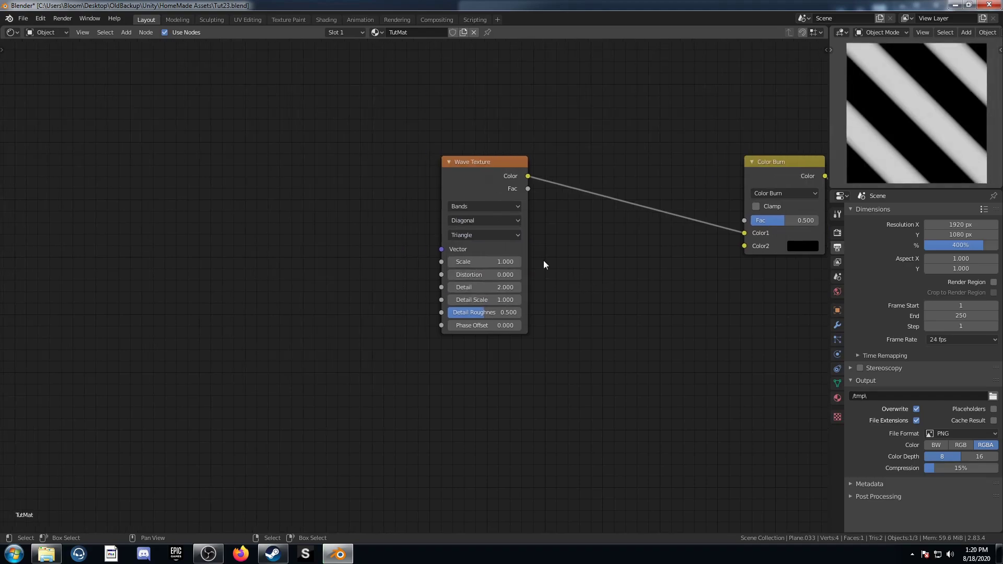
pyautogui.click(476, 178)
pyautogui.hotkey('ctrl', 't')
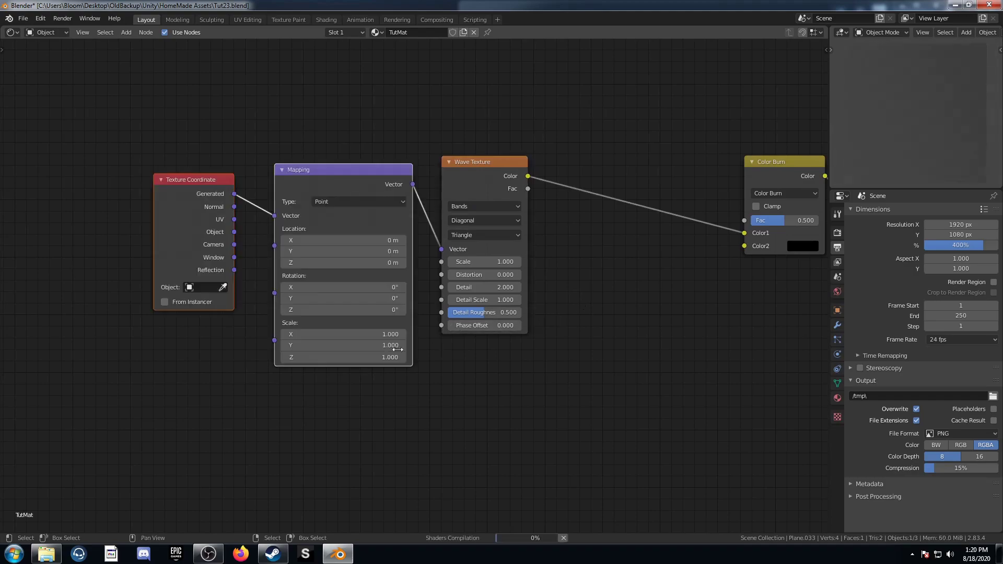
pyautogui.moveTo(282, 349); pyautogui.dragTo(364, 321, button='middle')
pyautogui.moveTo(316, 204); pyautogui.dragTo(362, 189)
# Spread the coordinate nodes and Wave Texture apart, and duplicate the Wave Texture below the original with its Mapping link kept.
pyautogui.moveTo(424, 162); pyautogui.dragTo(346, 165)
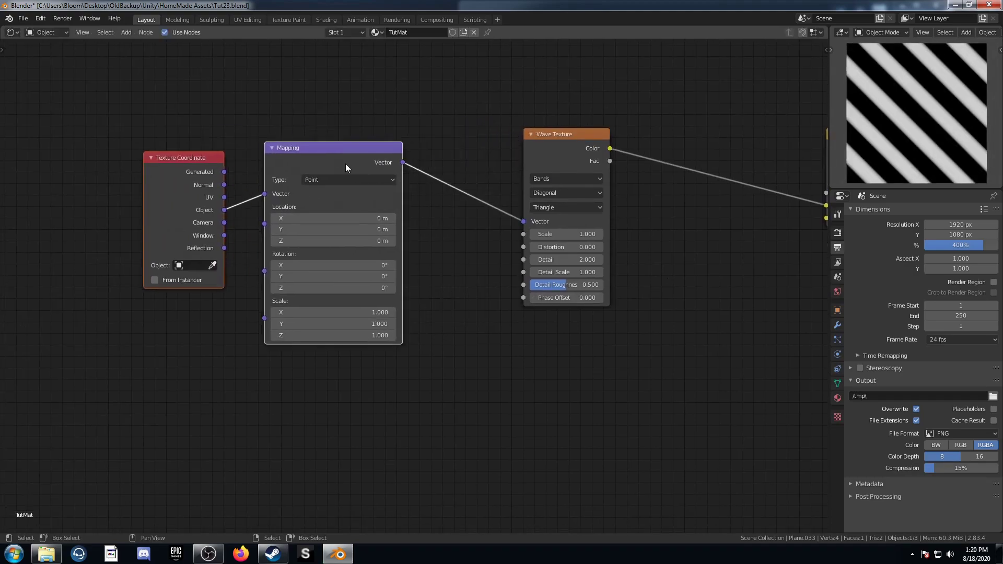
pyautogui.moveTo(564, 140); pyautogui.dragTo(567, 90)
pyautogui.hotkey('shift', 'd')
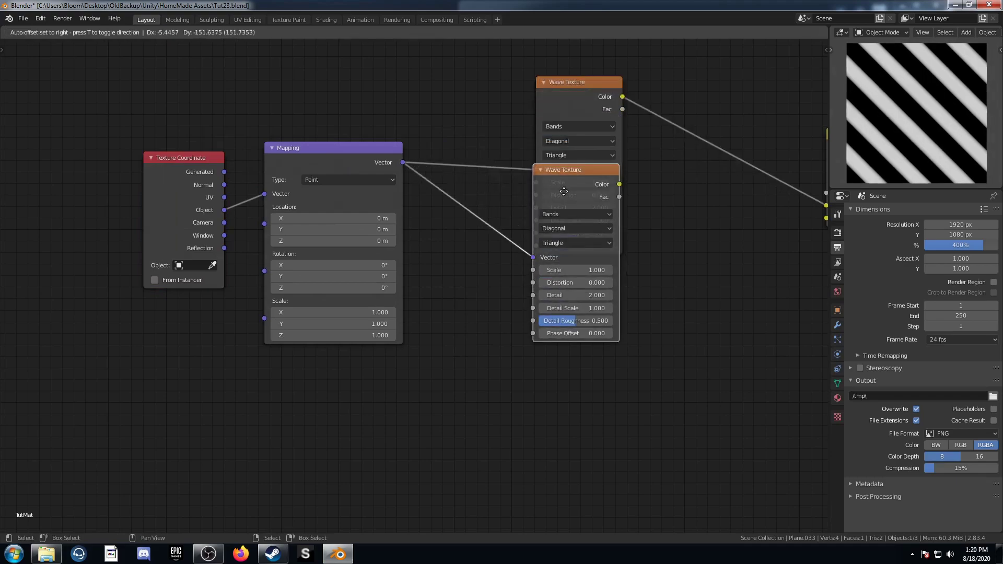
pyautogui.click(571, 287)
pyautogui.moveTo(579, 343); pyautogui.dragTo(573, 322, button='middle')
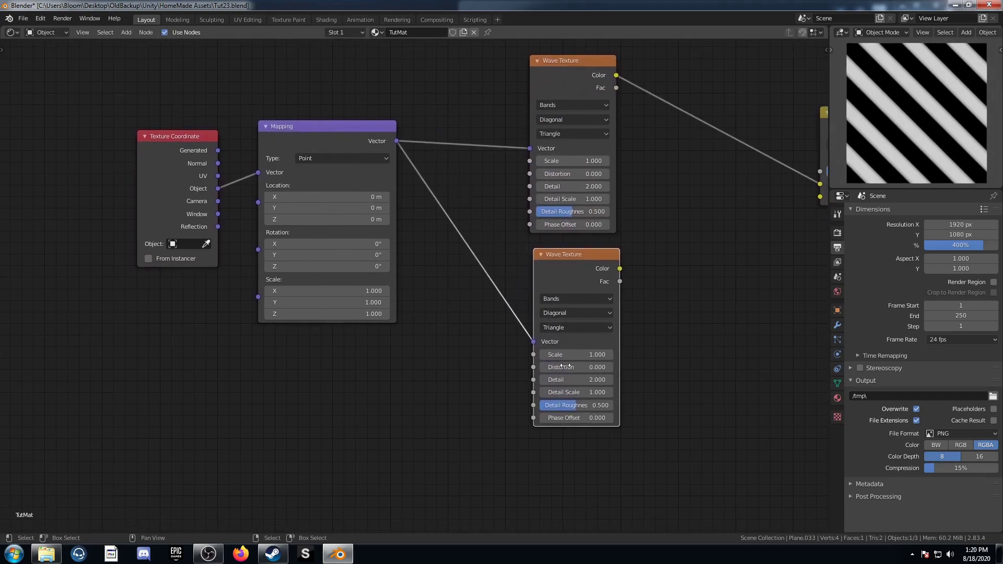
# Set the lower Wave Texture's bands direction to Y and its wave profile to Saw.
pyautogui.scroll(1, 600, 453)
pyautogui.click(600, 316)
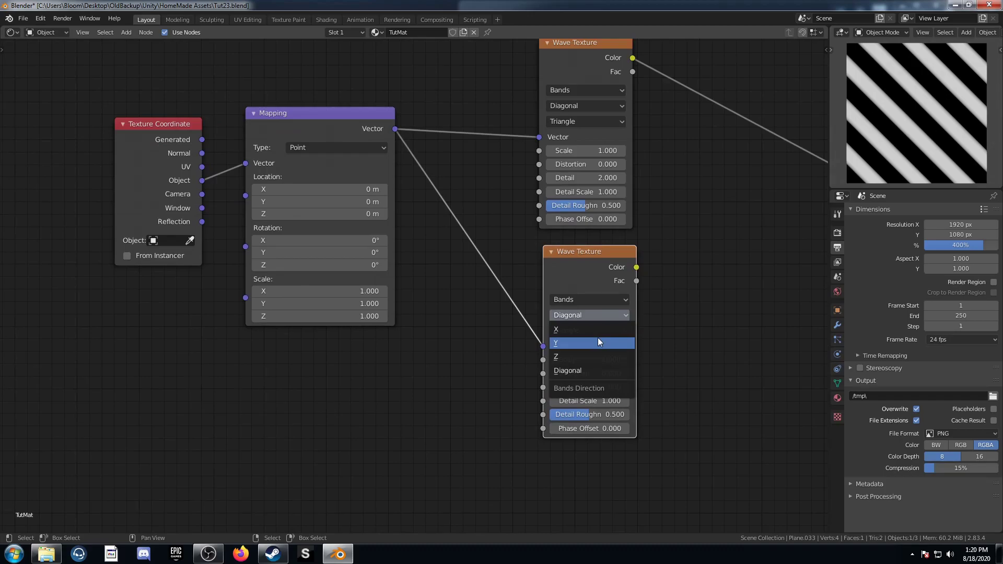
pyautogui.click(599, 343)
pyautogui.click(601, 330)
pyautogui.click(590, 358)
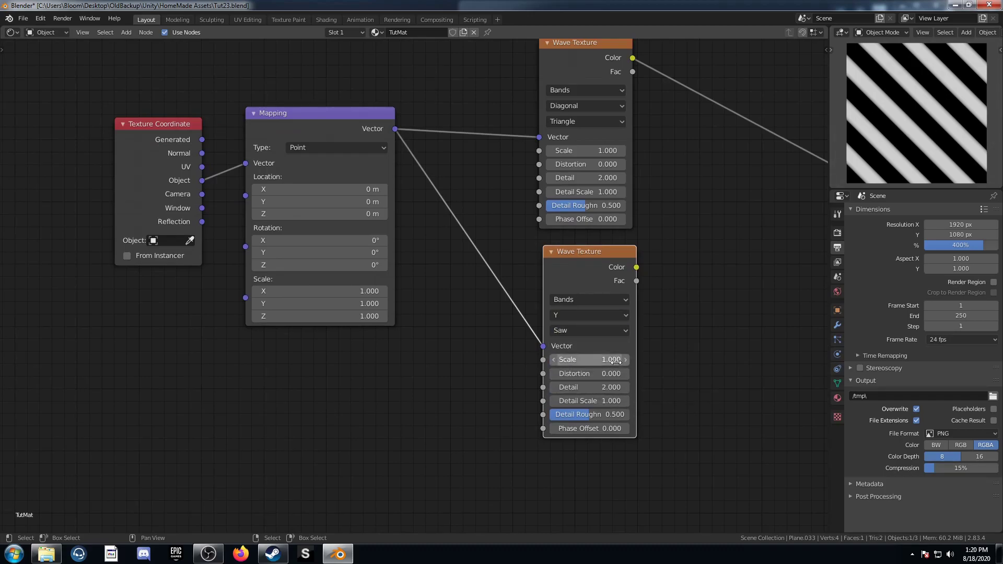
# Combine the diagonal and Y-direction Wave Textures with a Mix node and set its factor to 0.36.
pyautogui.moveTo(638, 309); pyautogui.dragTo(575, 308, button='middle')
pyautogui.scroll(-4, 572, 303)
pyautogui.keyDown('ctrl'); pyautogui.keyDown('shift'); pyautogui.moveTo(505, 130); pyautogui.dragTo(523, 300, button='right'); pyautogui.keyUp('shift'); pyautogui.keyUp('ctrl')
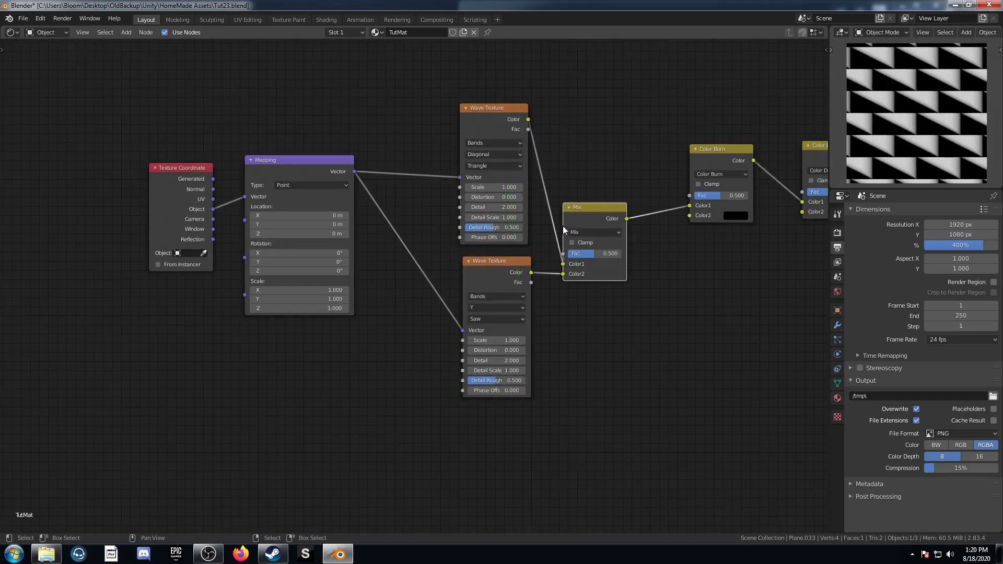
pyautogui.click(604, 253)
pyautogui.write('.36')
pyautogui.press('Return')
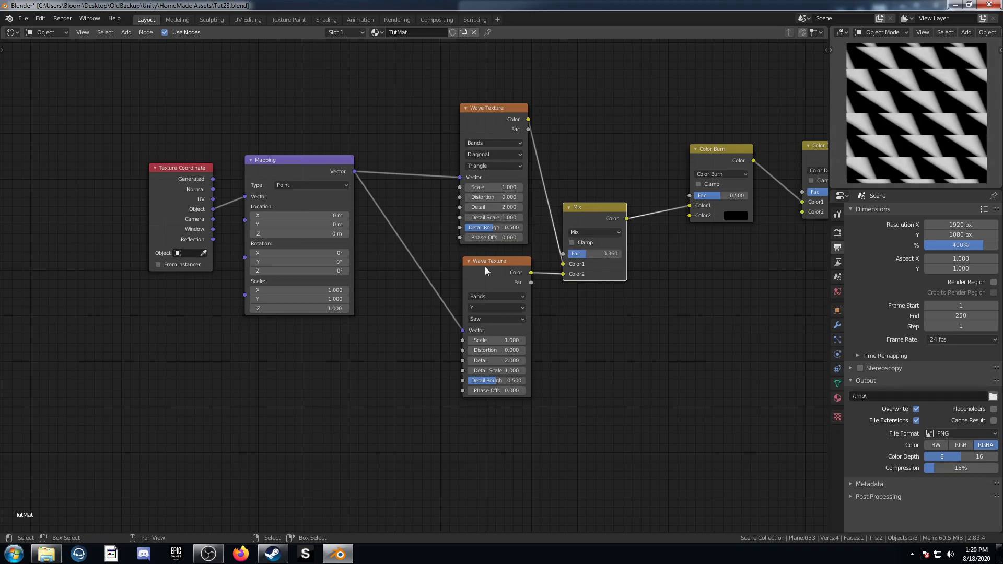
pyautogui.moveTo(631, 298); pyautogui.dragTo(393, 311, button='middle')
pyautogui.moveTo(563, 281); pyautogui.dragTo(524, 287, button='middle')
pyautogui.scroll(2, 524, 288)
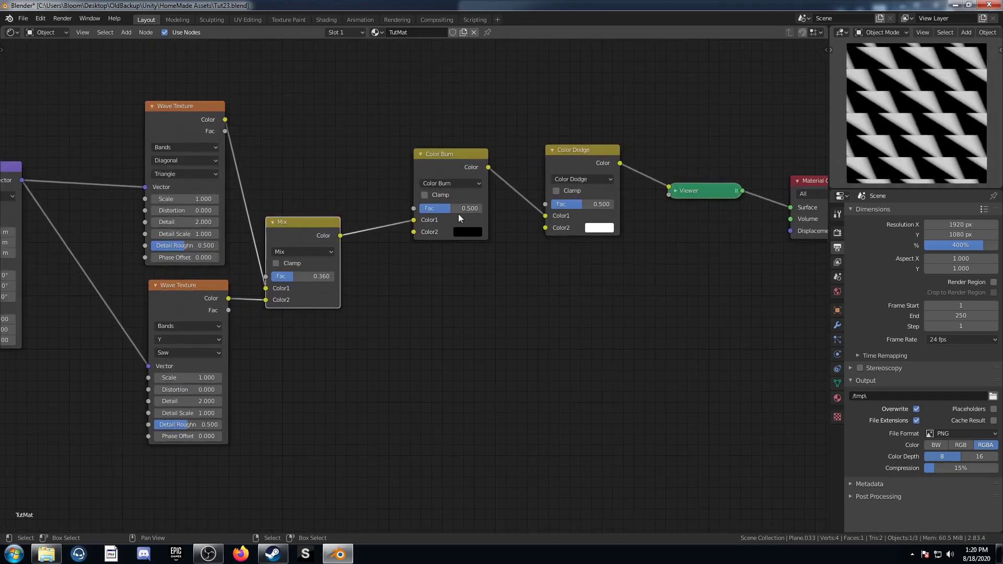
# Raise the Color Dodge node's factor to 1.0 to sharpen the two-wave pattern into solid black and white.
pyautogui.moveTo(575, 205); pyautogui.dragTo(614, 205)
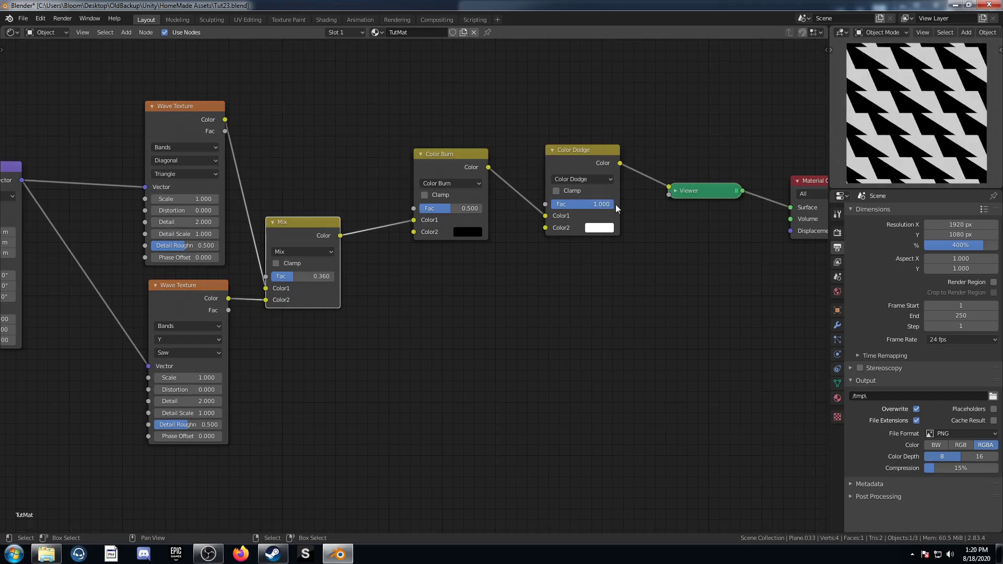
pyautogui.scroll(-3, 514, 361)
pyautogui.moveTo(439, 370); pyautogui.dragTo(602, 370, button='middle')
pyautogui.scroll(2, 569, 401)
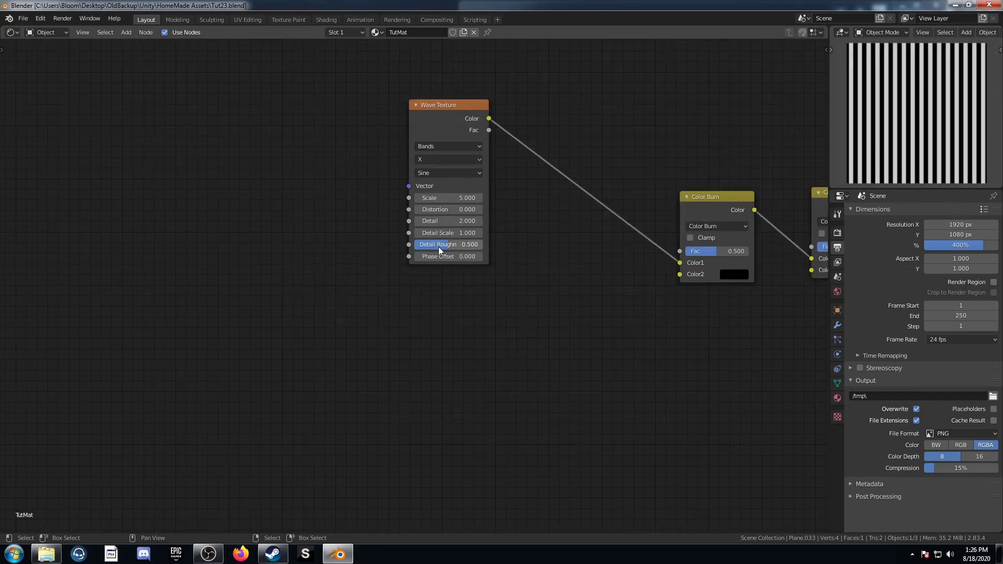
# Set the new Wave Texture's scale to 0.7 and its bands direction to Diagonal.
pyautogui.moveTo(482, 240); pyautogui.dragTo(506, 237, button='middle')
pyautogui.click(476, 195)
pyautogui.write('.')
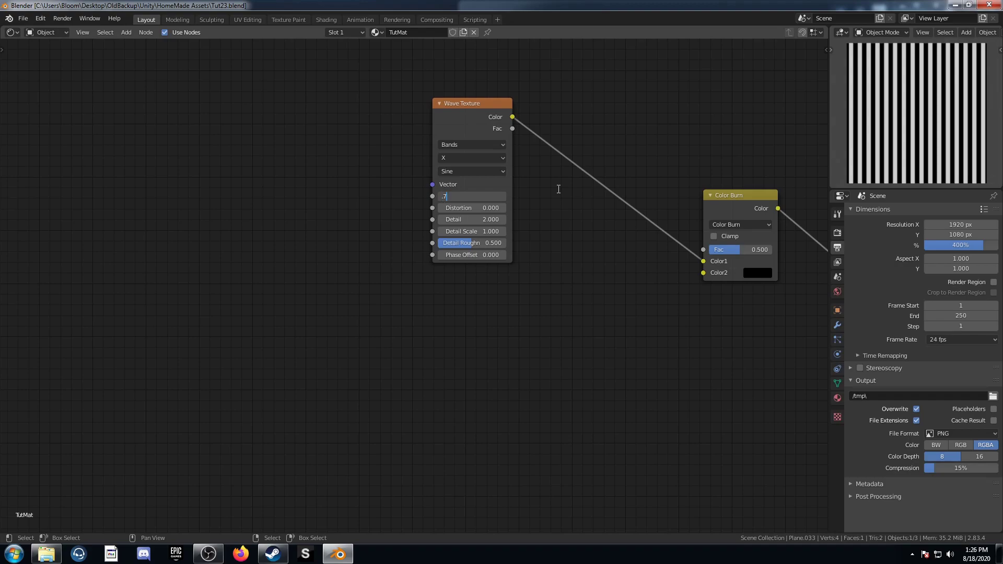
pyautogui.write('7')
pyautogui.press('Return')
pyautogui.click(500, 158)
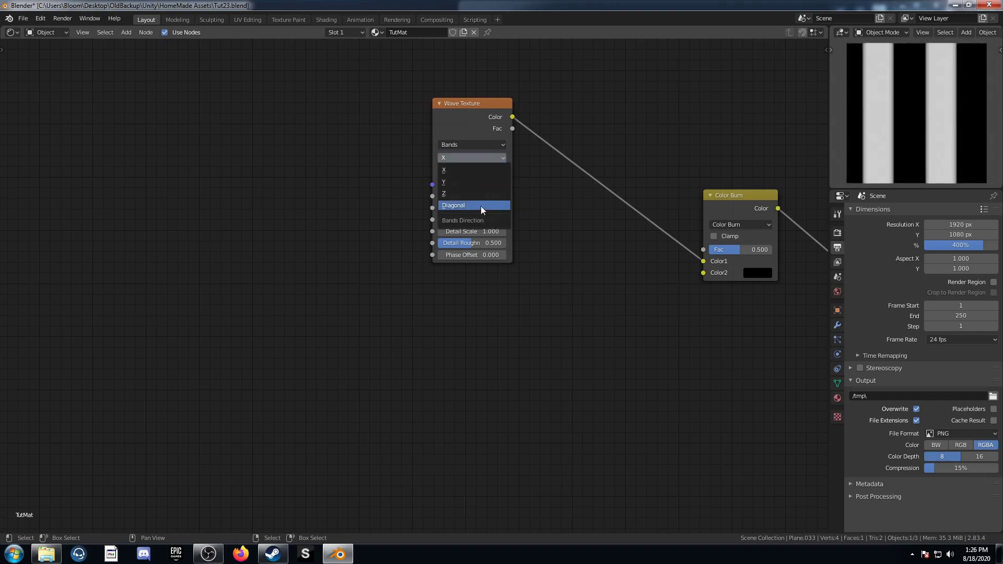
pyautogui.click(481, 205)
pyautogui.scroll(-2, 427, 157)
pyautogui.moveTo(489, 248); pyautogui.dragTo(517, 305, button='middle')
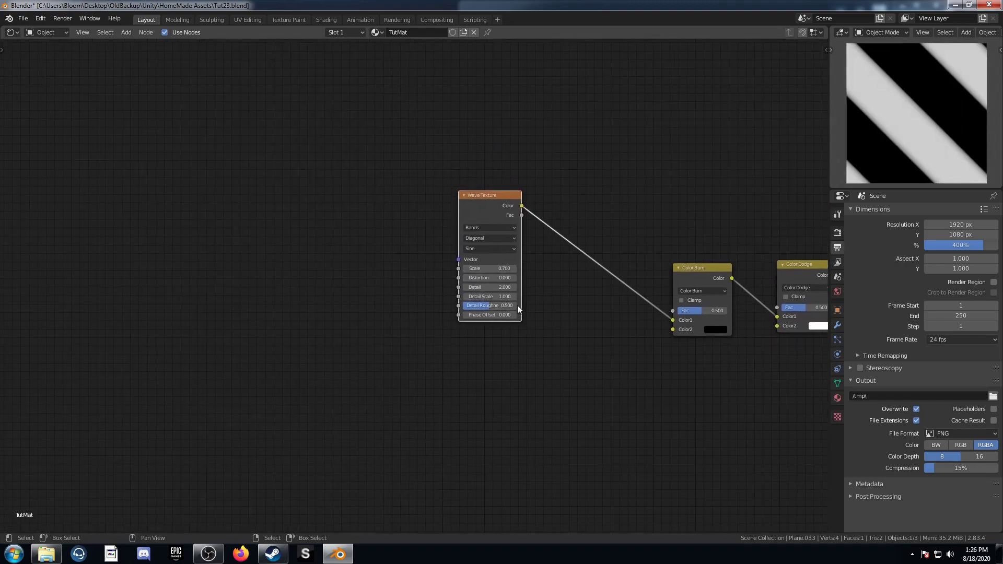
# Add Texture Coordinate and Mapping nodes ahead of the diagonal Wave Texture, link the Object output to Mapping, and space the nodes out.
pyautogui.hotkey('ctrl', 't')
pyautogui.moveTo(324, 247); pyautogui.dragTo(452, 229, button='middle')
pyautogui.moveTo(436, 229); pyautogui.dragTo(465, 219)
pyautogui.moveTo(337, 140); pyautogui.dragTo(527, 365)
pyautogui.press('g')
pyautogui.click(364, 365)
pyautogui.moveTo(622, 180); pyautogui.dragTo(615, 155)
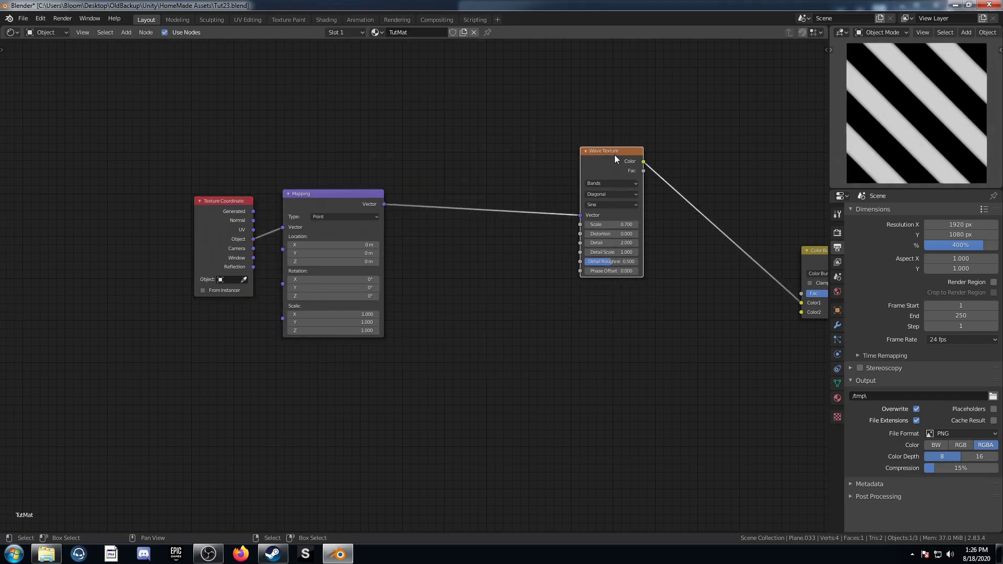
# Duplicate the Wave Texture below with its Mapping link kept, and set the copy to scale 0.5, Y direction and Saw profile.
pyautogui.hotkey('ctrl', 'shift', 'd')
pyautogui.click(612, 322)
pyautogui.moveTo(613, 322); pyautogui.dragTo(615, 233, button='middle')
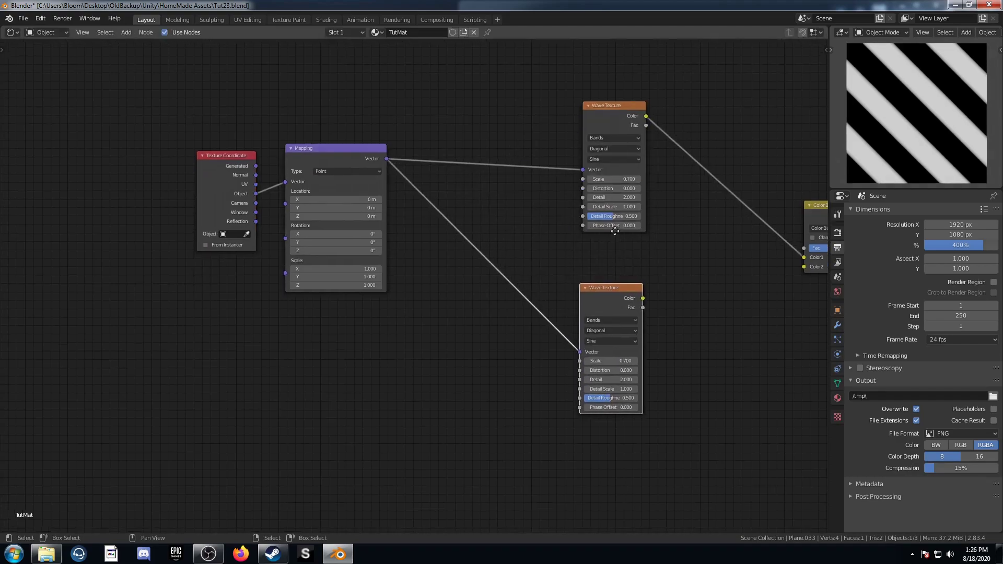
pyautogui.scroll(3, 617, 246)
pyautogui.click(662, 332)
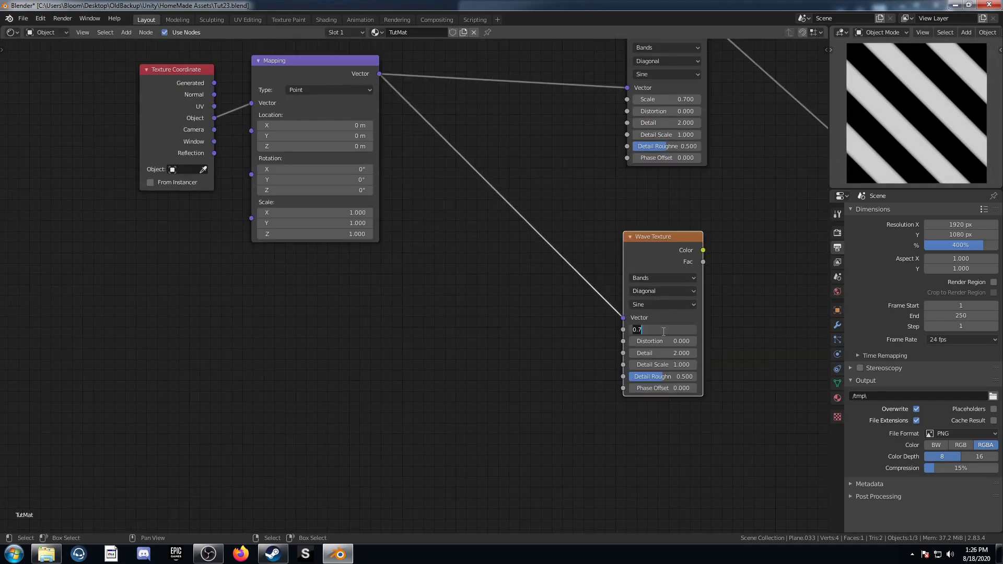
pyautogui.write('.5')
pyautogui.press('Return')
pyautogui.click(674, 291)
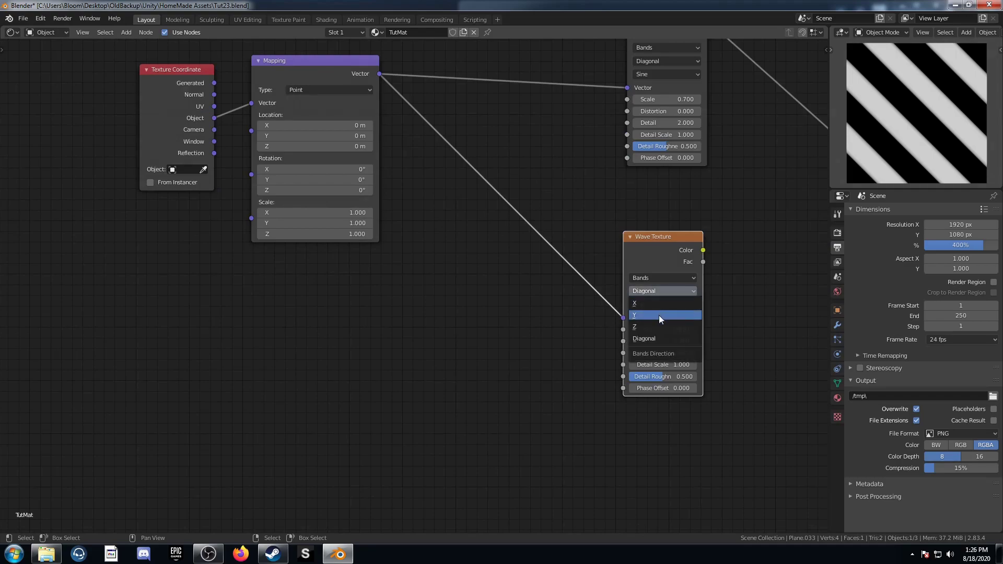
pyautogui.click(659, 315)
pyautogui.click(662, 306)
pyautogui.click(660, 329)
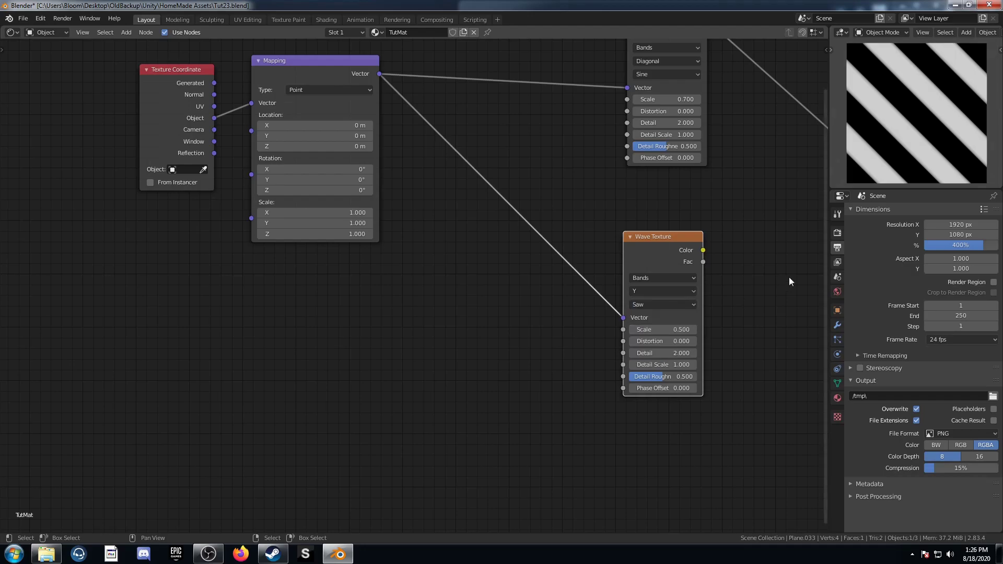
# Combine the diagonal and Y-direction Wave Textures with a Mix node and set its factor to 0.76.
pyautogui.moveTo(789, 277); pyautogui.dragTo(599, 320, button='middle')
pyautogui.keyDown('ctrl'); pyautogui.keyDown('shift'); pyautogui.moveTo(465, 51); pyautogui.dragTo(489, 303, button='right'); pyautogui.keyUp('shift'); pyautogui.keyUp('ctrl')
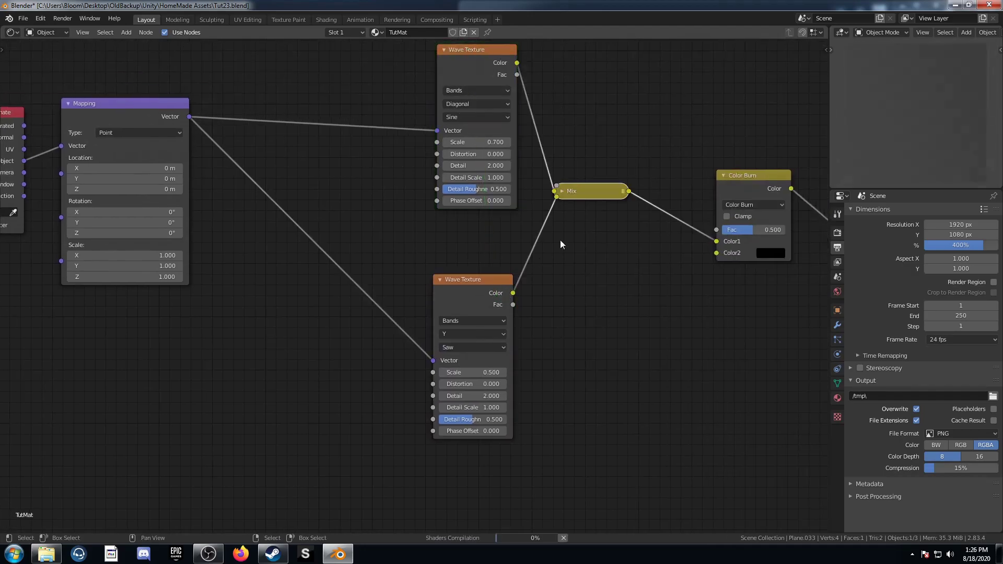
pyautogui.click(562, 191)
pyautogui.click(616, 246)
pyautogui.press('BackSpace')
pyautogui.press('Return')
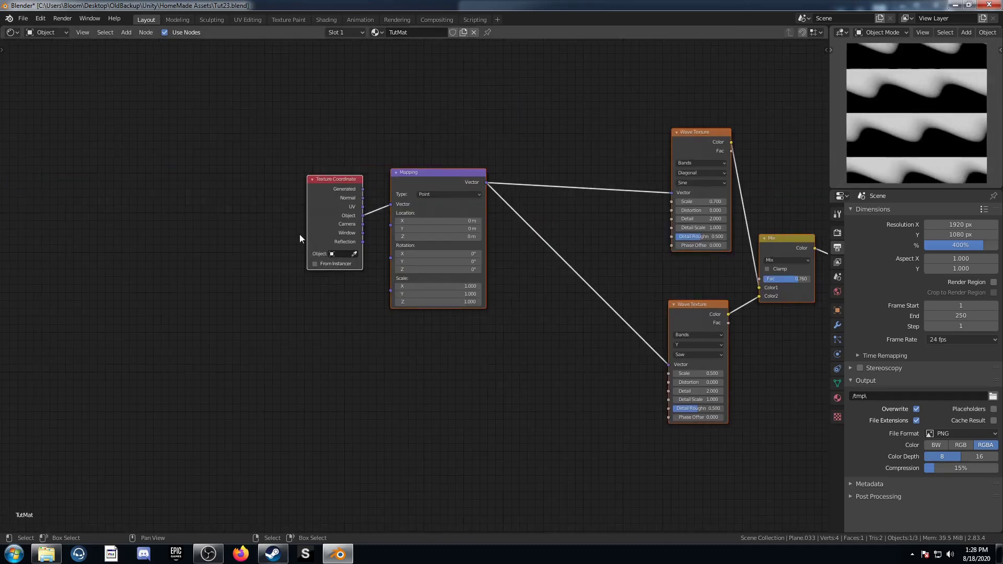
# Insert a Voronoi Texture between Texture Coordinate and Mapping, and link its Distance output to the Mapping vector.
pyautogui.moveTo(334, 178); pyautogui.dragTo(232, 188)
pyautogui.hotkey('shift', 'a')
pyautogui.click(266, 266)
pyautogui.write('voro')
pyautogui.press('Return')
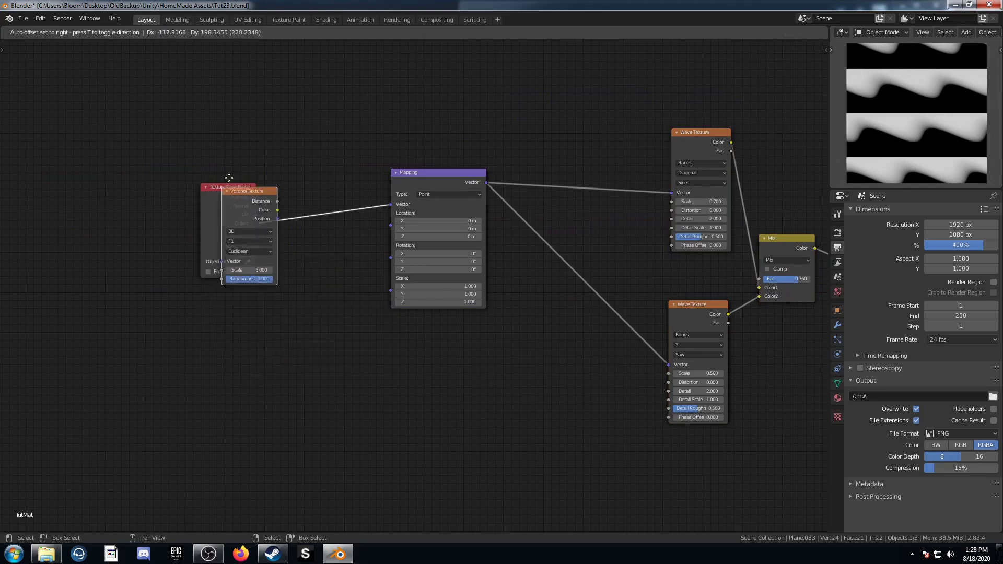
pyautogui.click(260, 172)
pyautogui.moveTo(310, 171); pyautogui.dragTo(388, 204)
# Insert a Mix node between the Voronoi Texture and Mapping, and link the Object coordinates to its Color2.
pyautogui.moveTo(310, 259); pyautogui.dragTo(302, 299, button='middle')
pyautogui.hotkey('shift', 'a')
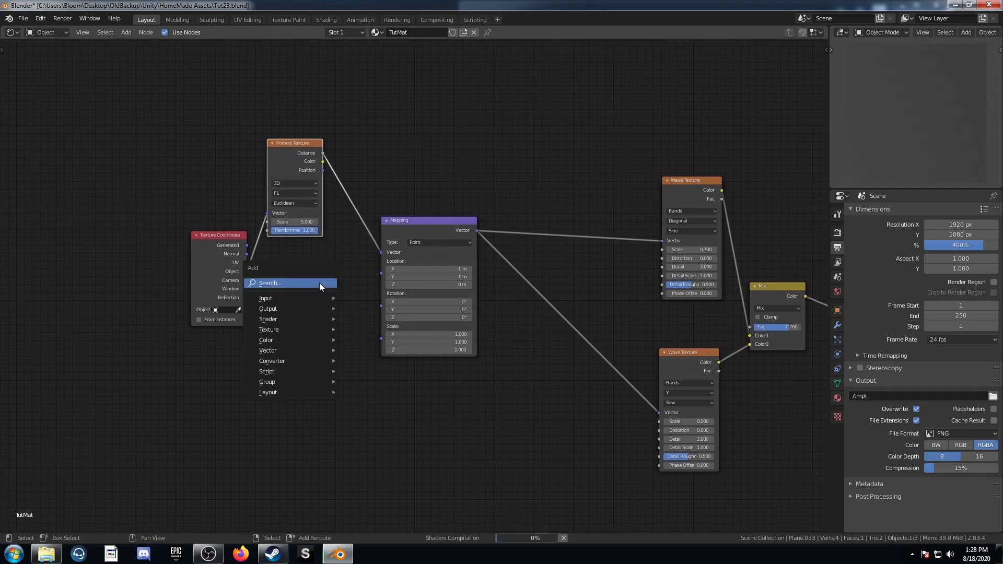
pyautogui.click(319, 283)
pyautogui.write('mixr')
pyautogui.press('Return')
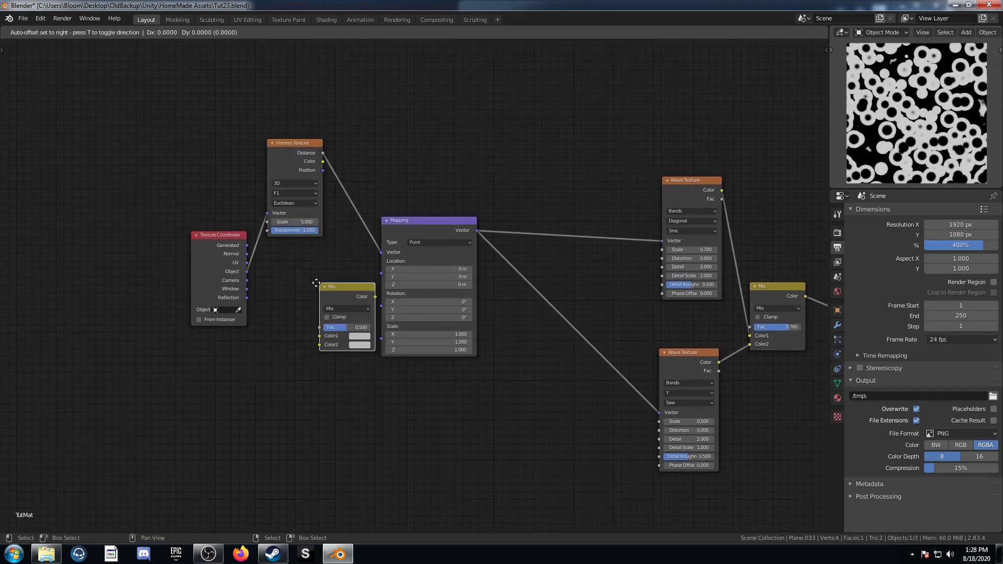
pyautogui.click(352, 182)
pyautogui.moveTo(246, 272); pyautogui.dragTo(358, 244)
# Set the factor of the Mix node blending Voronoi and Object coordinates to 0.825.
pyautogui.moveTo(362, 303); pyautogui.dragTo(325, 338, button='middle')
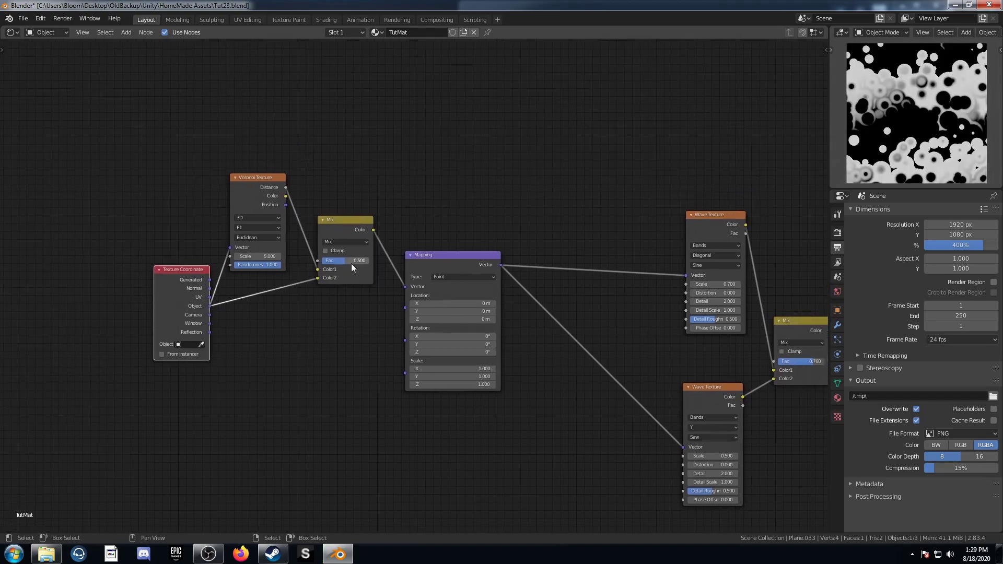
pyautogui.write('0.825')
pyautogui.press('Return')
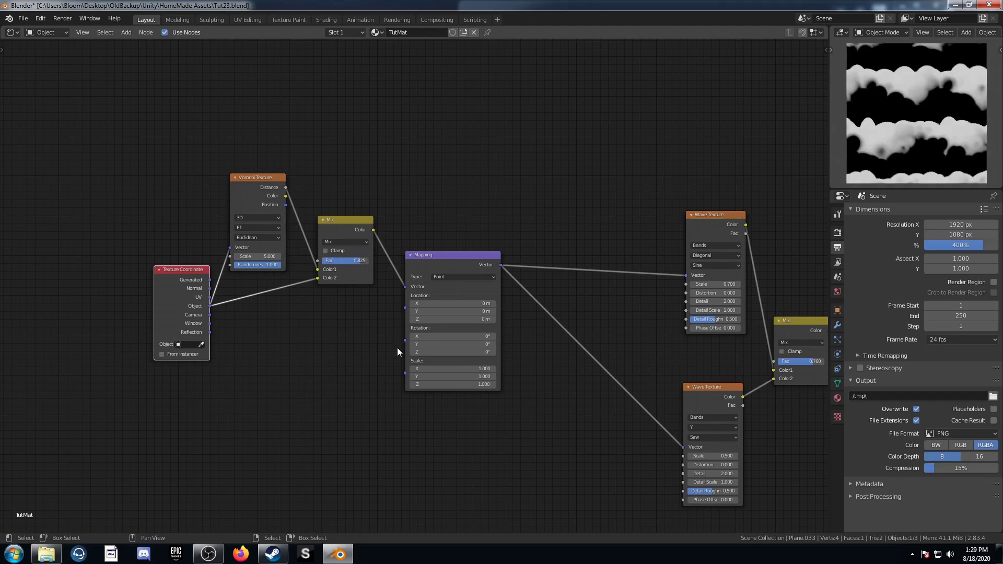
# Set the Color Burn node's factor to 0.22.
pyautogui.moveTo(502, 348); pyautogui.dragTo(225, 340, button='middle')
pyautogui.moveTo(477, 387); pyautogui.dragTo(395, 375, button='middle')
pyautogui.scroll(1, 400, 374)
pyautogui.moveTo(557, 352); pyautogui.dragTo(483, 342, button='middle')
pyautogui.click(543, 311)
pyautogui.write('0.22')
pyautogui.press('Return')
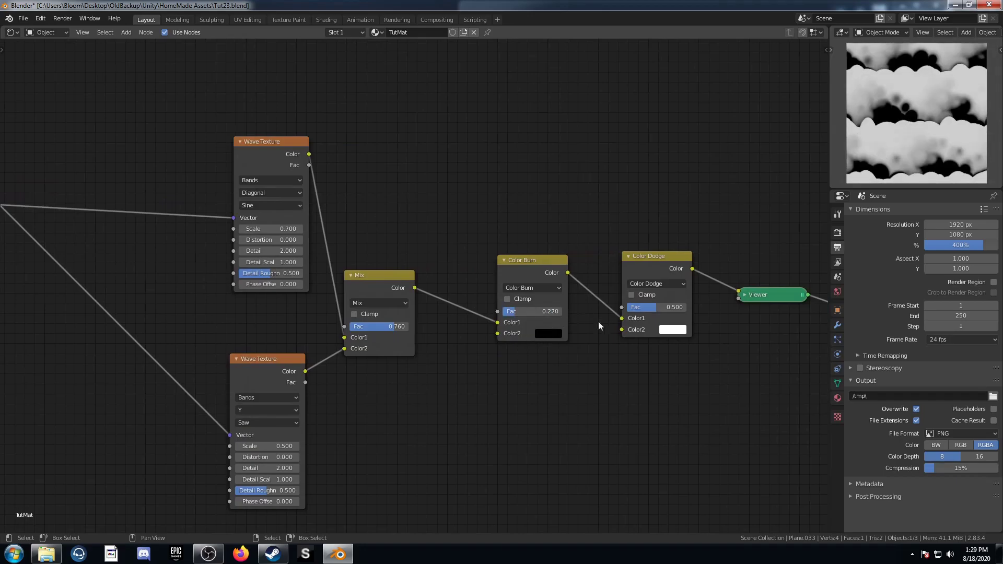
# Set the Color Dodge node's factor to 1.0 in the Voronoi-distorted wave setup.
pyautogui.moveTo(645, 308); pyautogui.dragTo(683, 312)
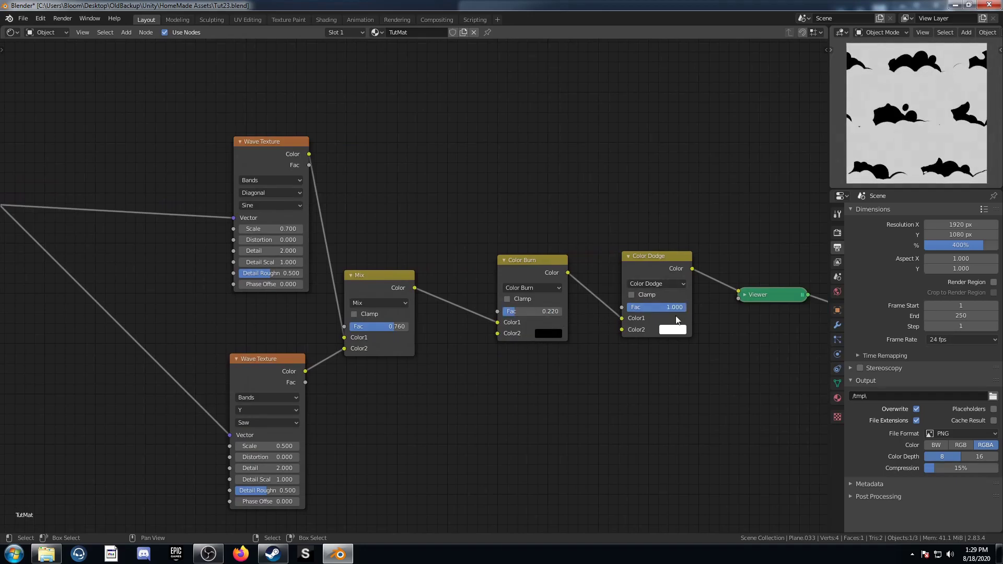
pyautogui.scroll(-5, 450, 399)
pyautogui.scroll(-4, 450, 396)
pyautogui.moveTo(384, 396); pyautogui.dragTo(464, 347, button='middle')
pyautogui.scroll(6, 432, 350)
pyautogui.moveTo(390, 346); pyautogui.dragTo(412, 347, button='middle')
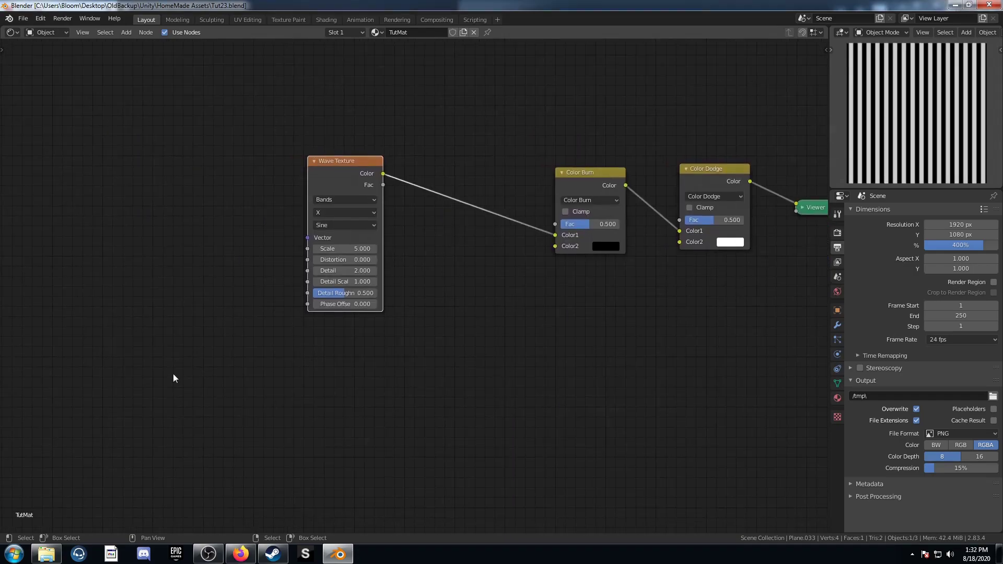
# Set the fresh Wave Texture's scale to 1.9 and its wave profile to Saw.
pyautogui.moveTo(358, 175); pyautogui.dragTo(364, 161)
pyautogui.click(345, 236)
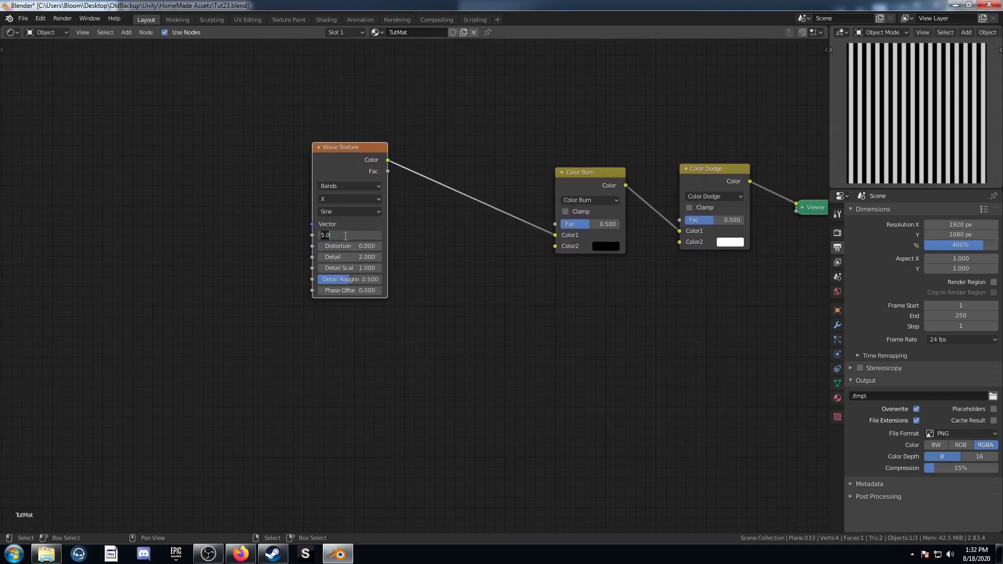
pyautogui.write('1.9')
pyautogui.press('Return')
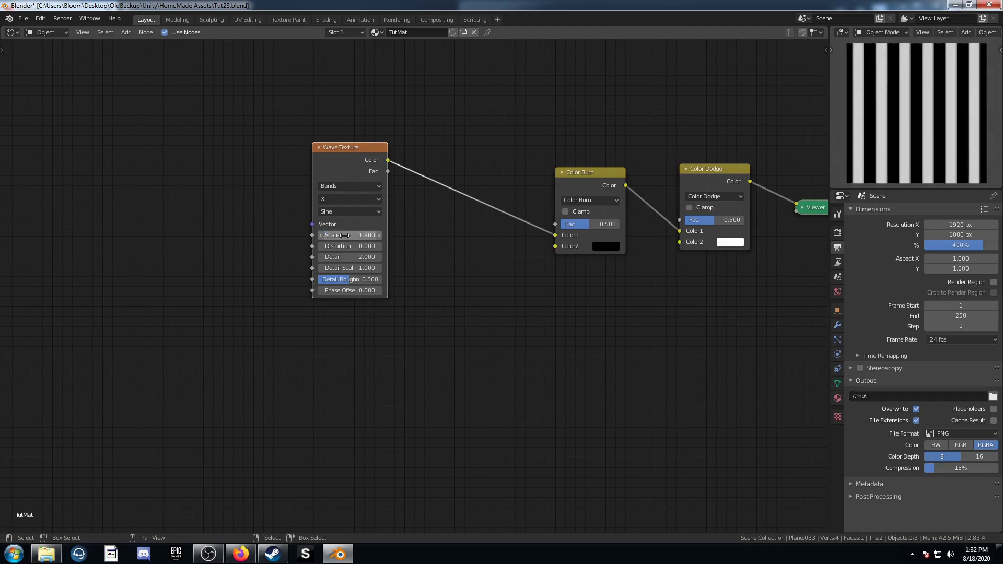
pyautogui.click(348, 210)
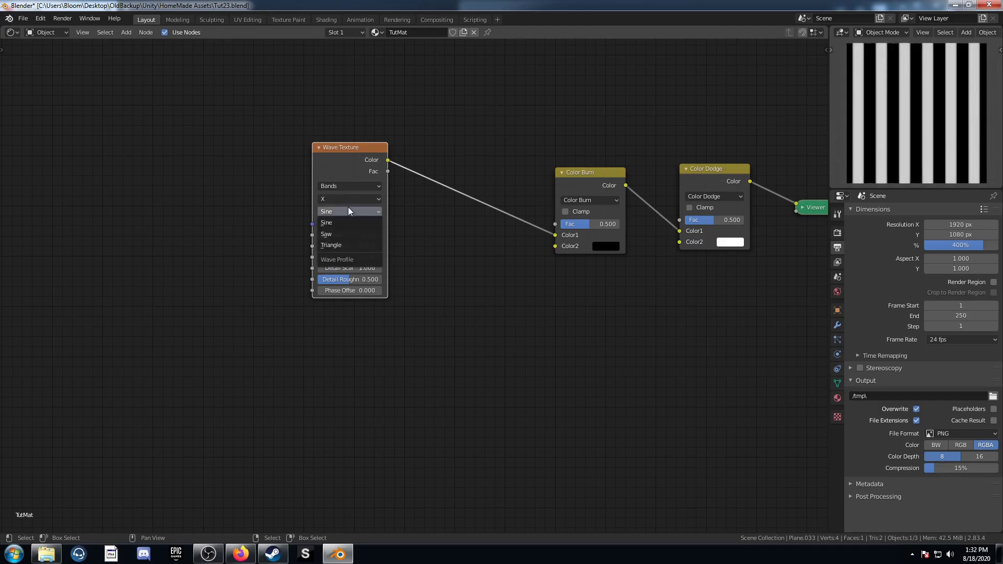
pyautogui.click(343, 238)
# Add Texture Coordinate and Mapping nodes to the Saw Wave Texture, link Object to the Mapping vector, and move Texture Coordinate further away.
pyautogui.moveTo(341, 259); pyautogui.dragTo(384, 272, button='middle')
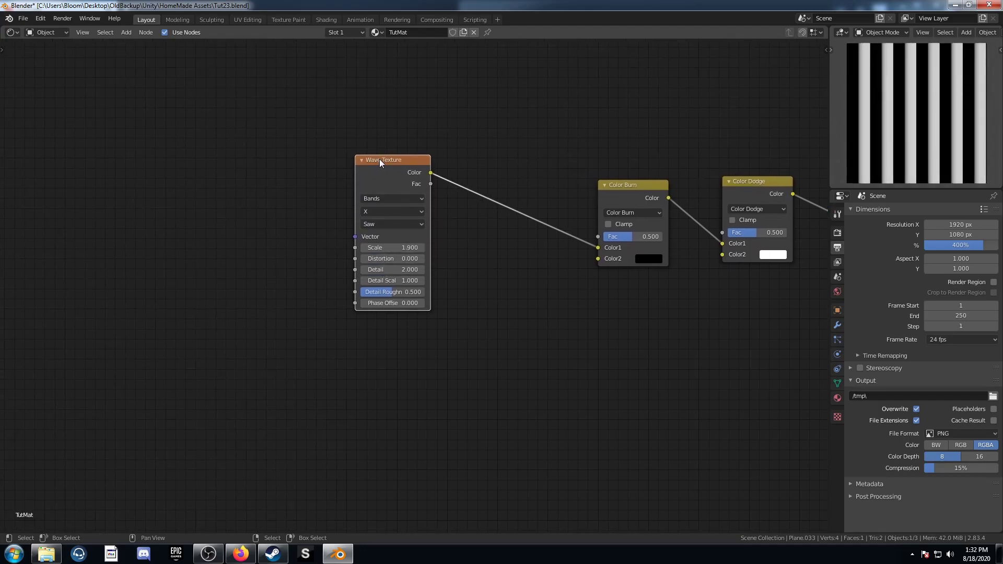
pyautogui.hotkey('ctrl', 't')
pyautogui.moveTo(285, 300); pyautogui.dragTo(392, 271, button='middle')
pyautogui.moveTo(283, 192); pyautogui.dragTo(317, 178)
pyautogui.moveTo(253, 153); pyautogui.dragTo(151, 169)
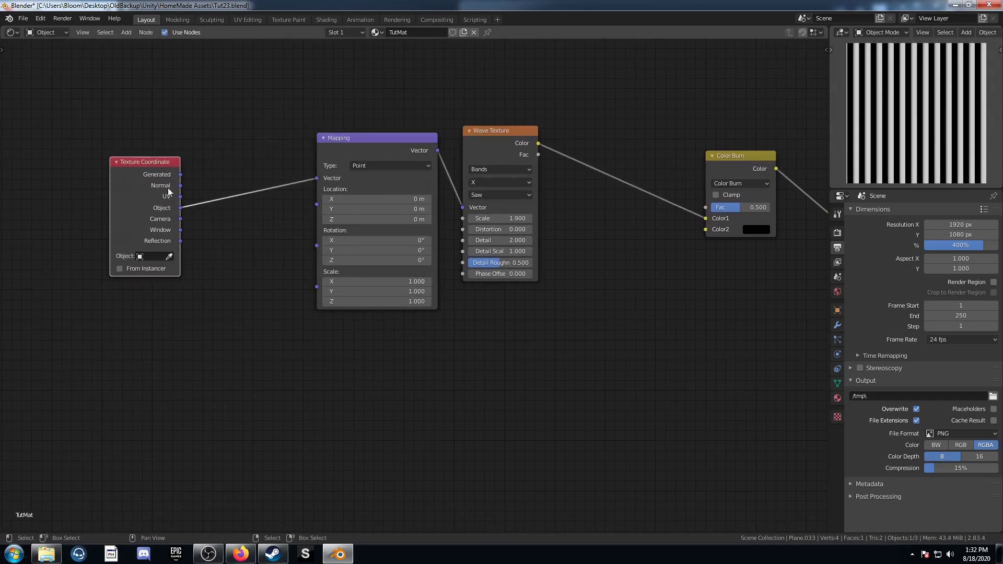
# Insert a Noise Texture between the Texture Coordinate and Mapping nodes.
pyautogui.moveTo(252, 260); pyautogui.dragTo(243, 250, button='middle')
pyautogui.hotkey('shift', 'a')
pyautogui.click(243, 250)
pyautogui.write('noise')
pyautogui.press('Return')
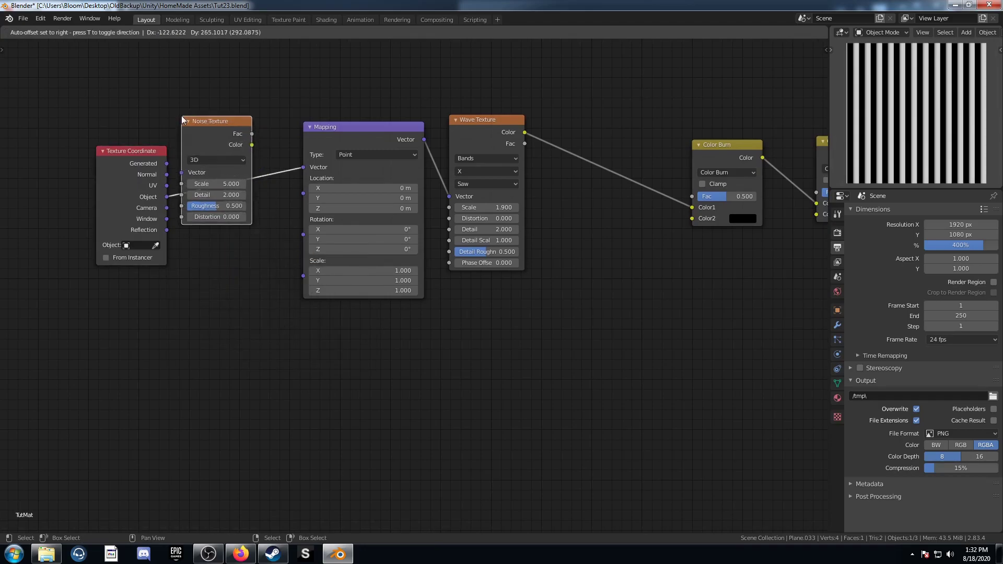
pyautogui.click(207, 121)
# Insert a Mix node between the Noise Texture and Mapping, link the Object coordinates to its Color2, and move the Noise Texture up.
pyautogui.hotkey('shift', 'a')
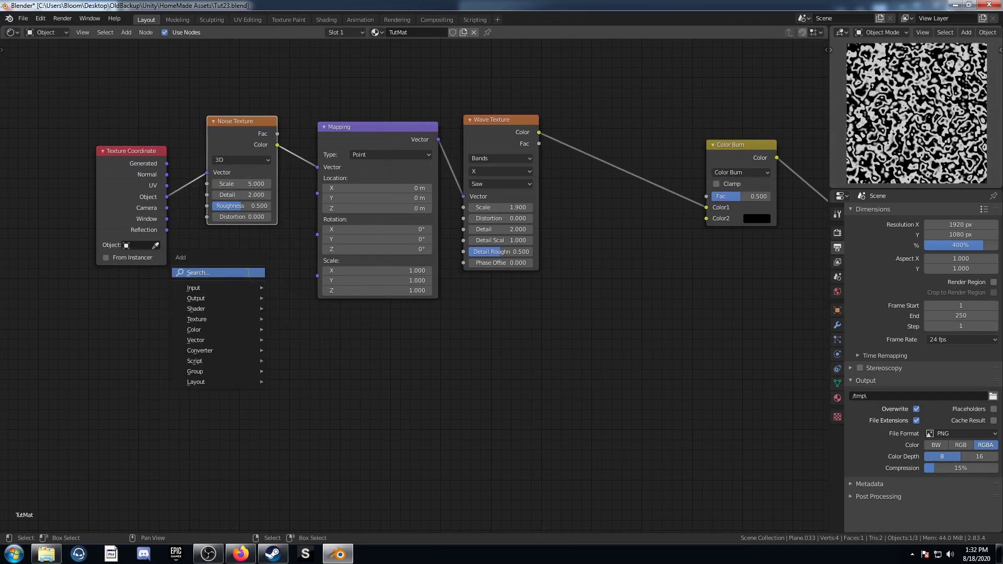
pyautogui.click(247, 272)
pyautogui.write('mix')
pyautogui.press('Return')
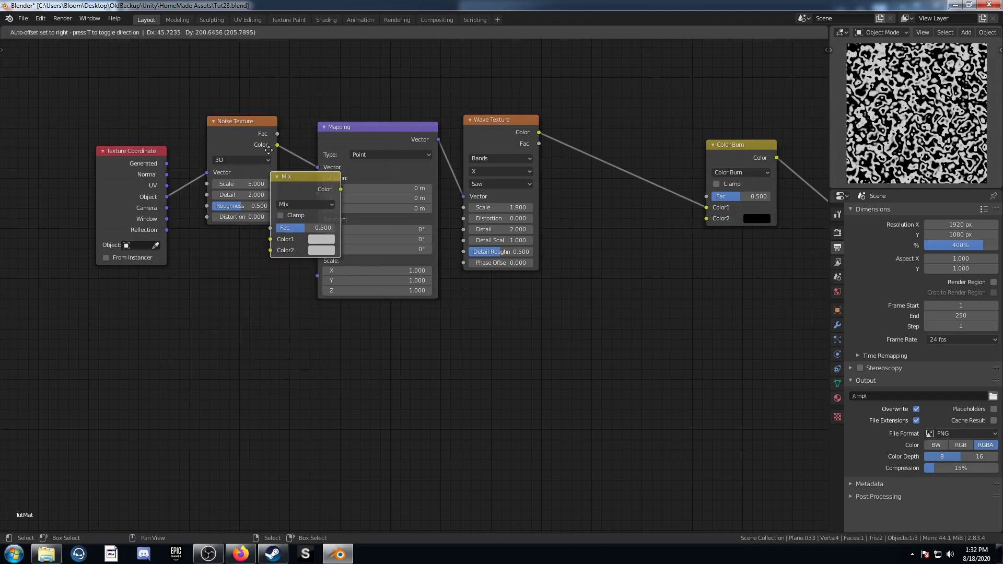
pyautogui.click(280, 93)
pyautogui.moveTo(165, 198); pyautogui.dragTo(322, 201)
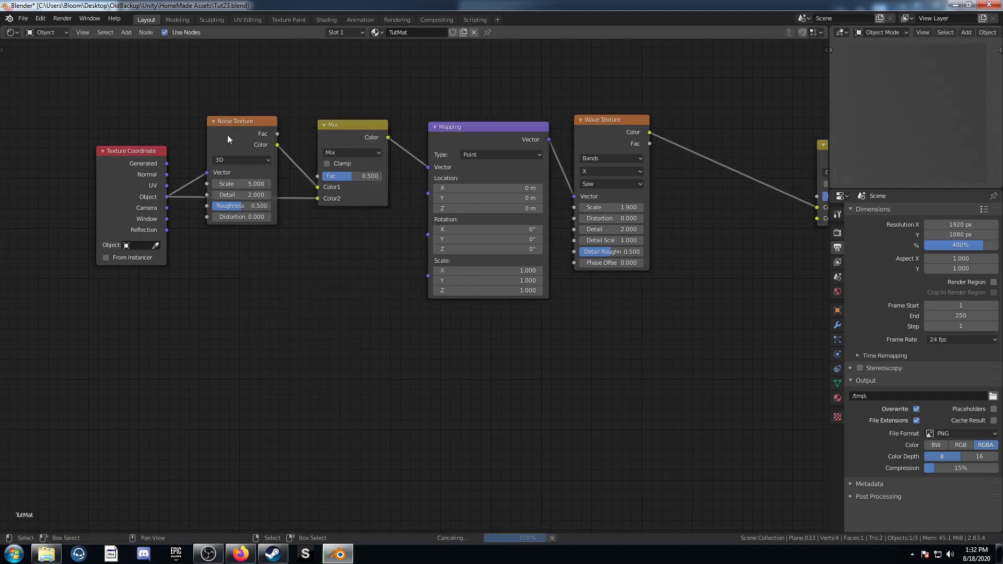
pyautogui.moveTo(227, 135); pyautogui.dragTo(222, 84)
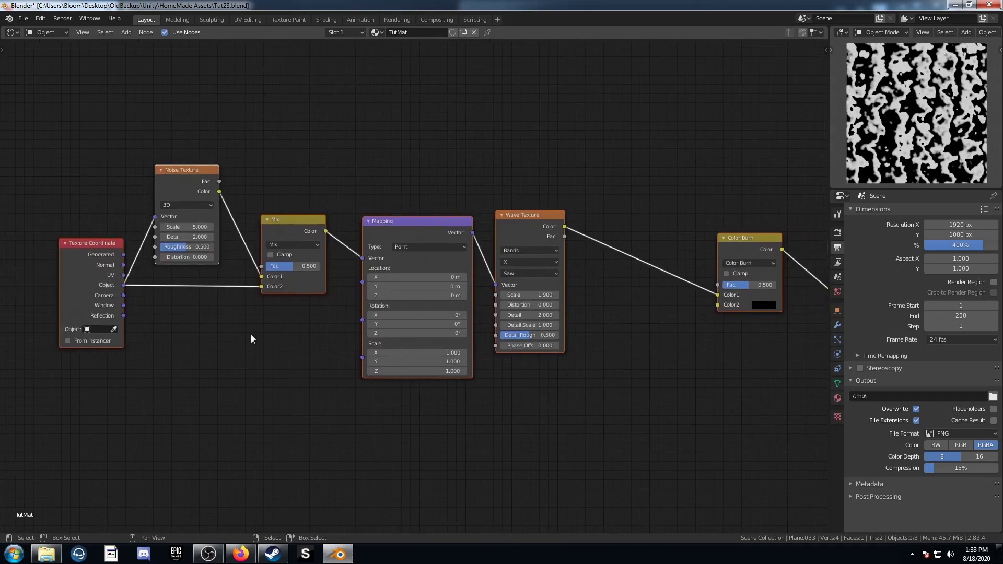
# Set the Noise Texture's scale to 2 and the coordinate Mix node's factor to 0.8.
pyautogui.click(179, 227)
pyautogui.write('2')
pyautogui.press('Return')
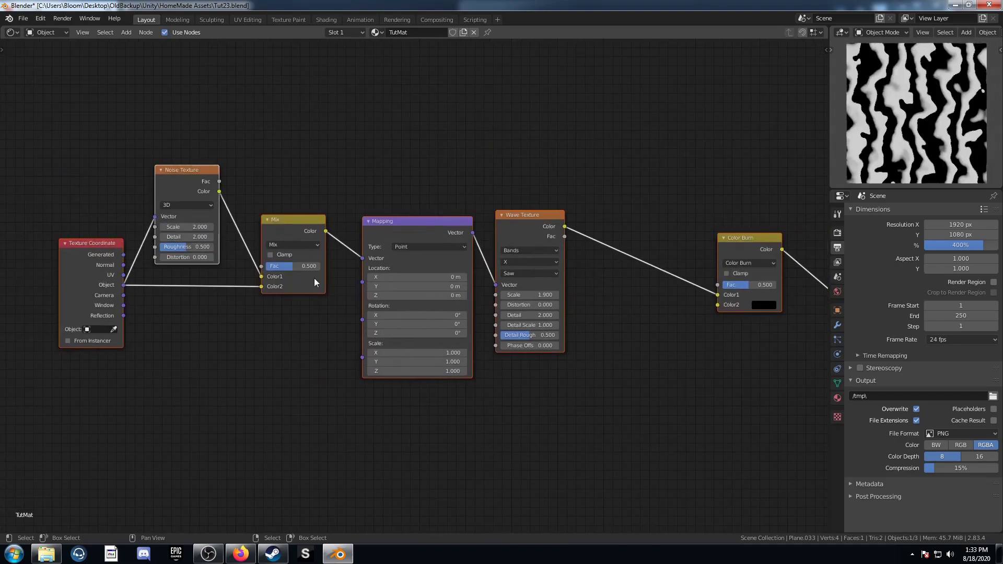
pyautogui.click(303, 266)
pyautogui.write('0.8')
pyautogui.press('Return')
# Move the Wave Texture away from Mapping and duplicate it below with its Mapping link kept.
pyautogui.moveTo(400, 314); pyautogui.dragTo(345, 259, button='middle')
pyautogui.moveTo(456, 168); pyautogui.dragTo(594, 78)
pyautogui.click(525, 122)
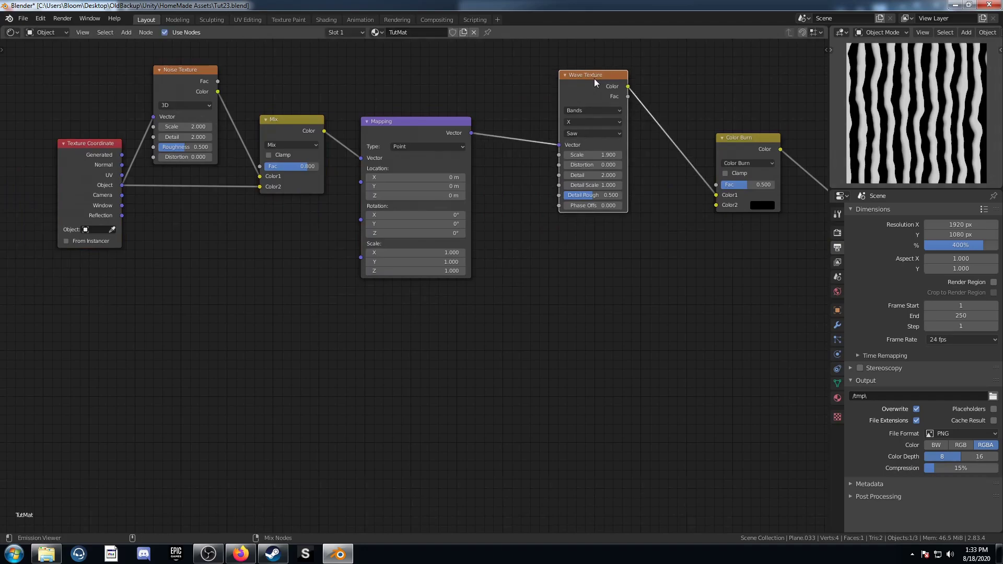
pyautogui.hotkey('ctrl', 'shift', 'd')
pyautogui.click(598, 265)
pyautogui.moveTo(606, 328); pyautogui.dragTo(414, 308, button='middle')
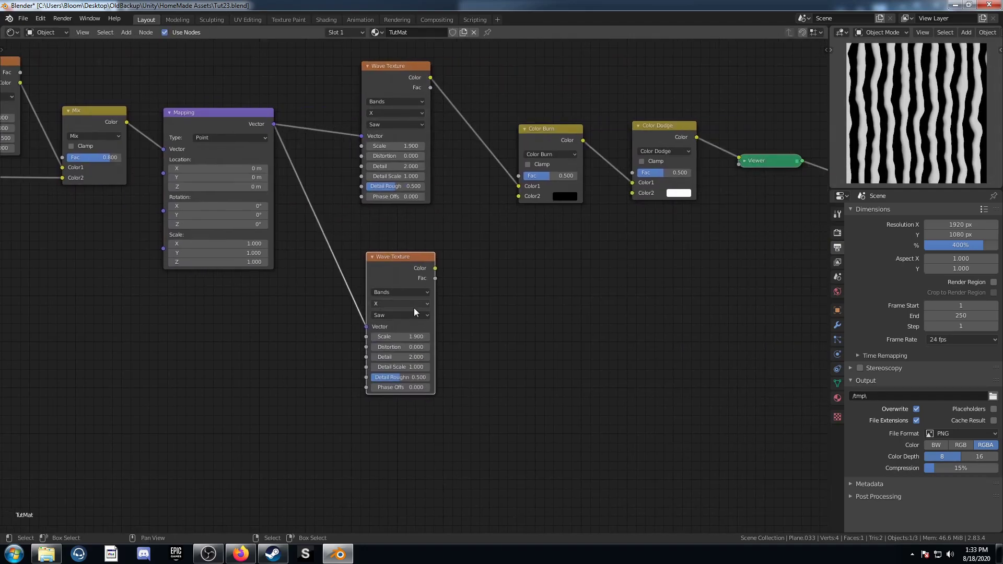
# Combine the two Saw Wave Textures with a Mix node and expand it to show its settings.
pyautogui.scroll(2, 413, 306)
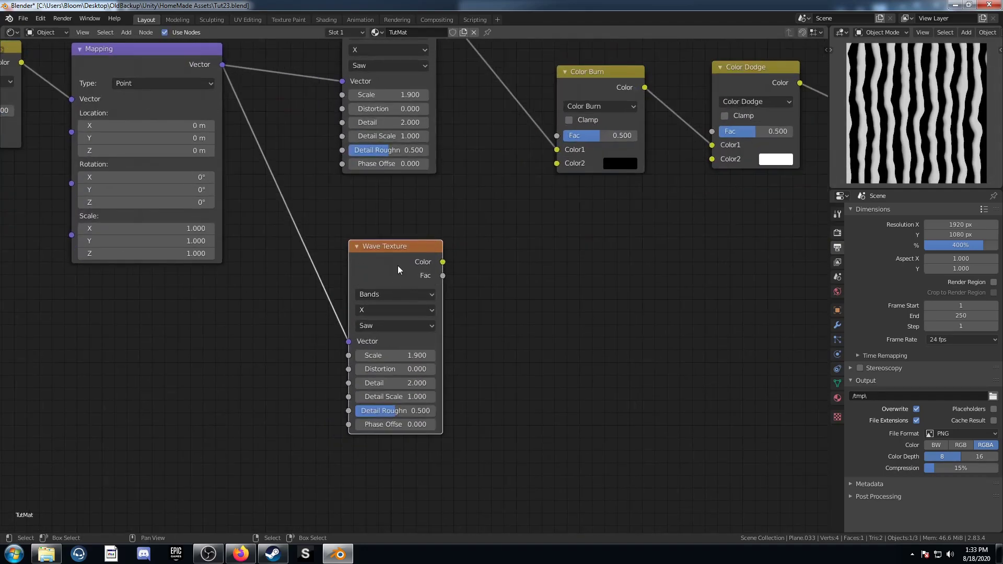
pyautogui.scroll(-2, 403, 237)
pyautogui.moveTo(403, 236); pyautogui.dragTo(395, 270, button='middle')
pyautogui.keyDown('ctrl'); pyautogui.keyDown('shift'); pyautogui.moveTo(401, 282); pyautogui.dragTo(369, 72, button='right'); pyautogui.keyUp('shift'); pyautogui.keyUp('ctrl')
pyautogui.click(475, 197)
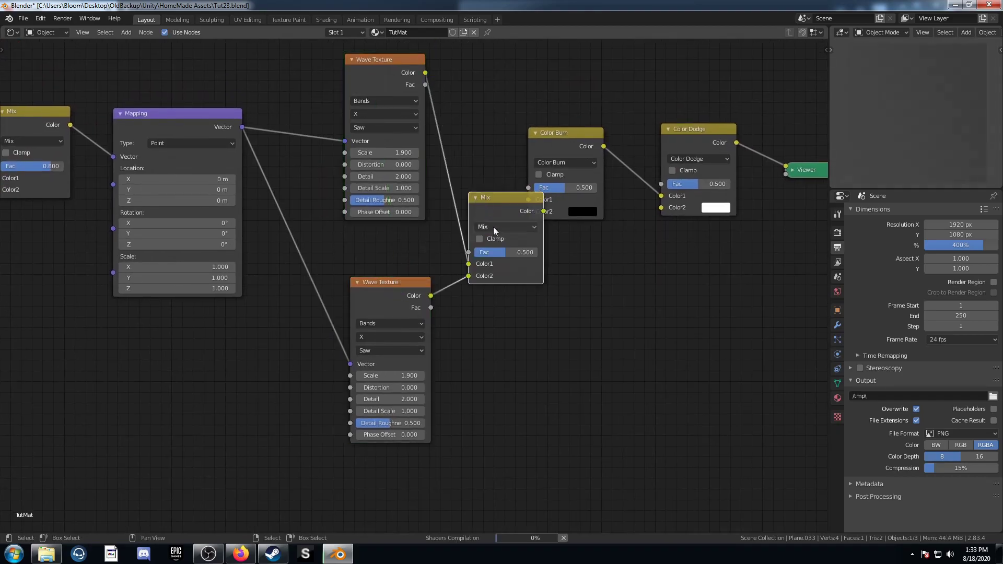
# Set the wave Mix node's factor to 0.4 and move the Color Burn and Color Dodge nodes clear of it.
pyautogui.click(506, 253)
pyautogui.write('.4')
pyautogui.press('Return')
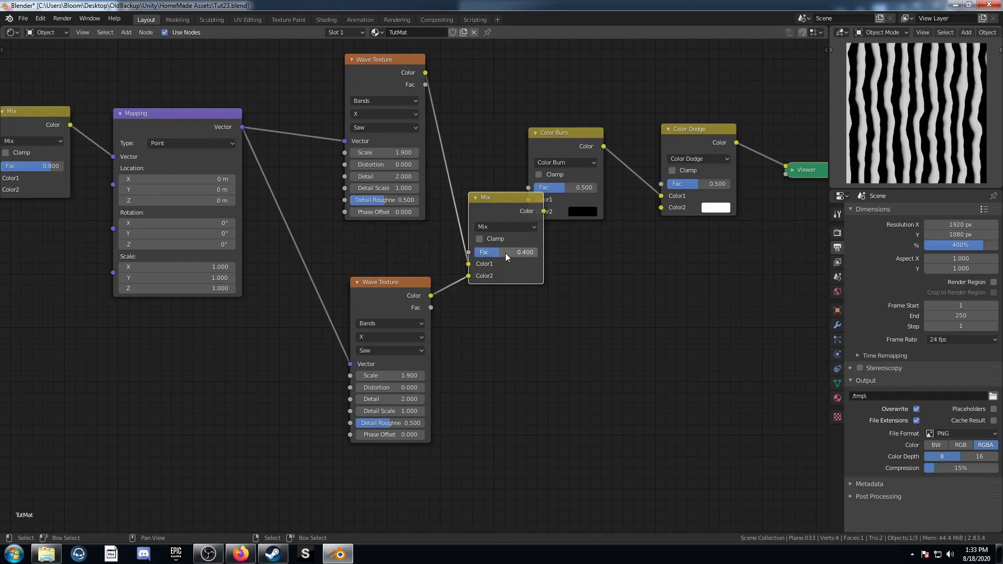
pyautogui.moveTo(582, 80); pyautogui.dragTo(813, 281)
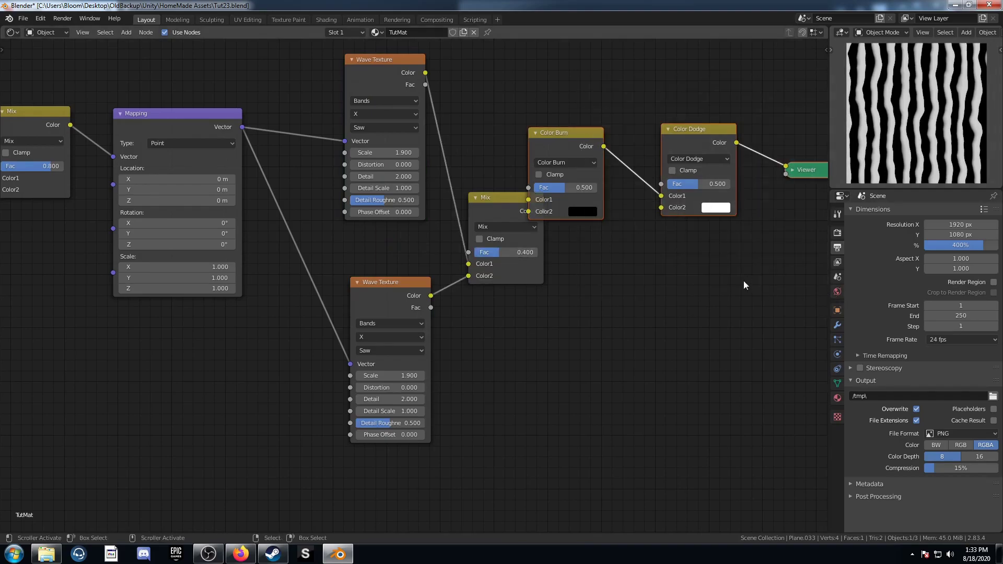
pyautogui.press('g')
pyautogui.click(749, 311)
# Set the lower Wave Texture's bands direction to Y, its profile to Triangle and its scale to 0.2.
pyautogui.scroll(2, 450, 411)
pyautogui.moveTo(449, 395); pyautogui.dragTo(469, 369, button='middle')
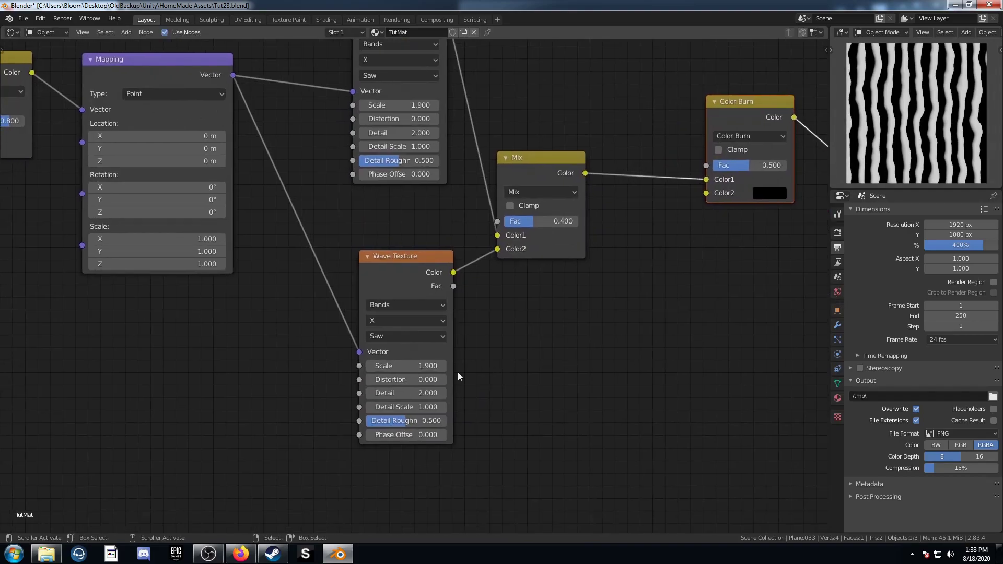
pyautogui.scroll(1, 470, 369)
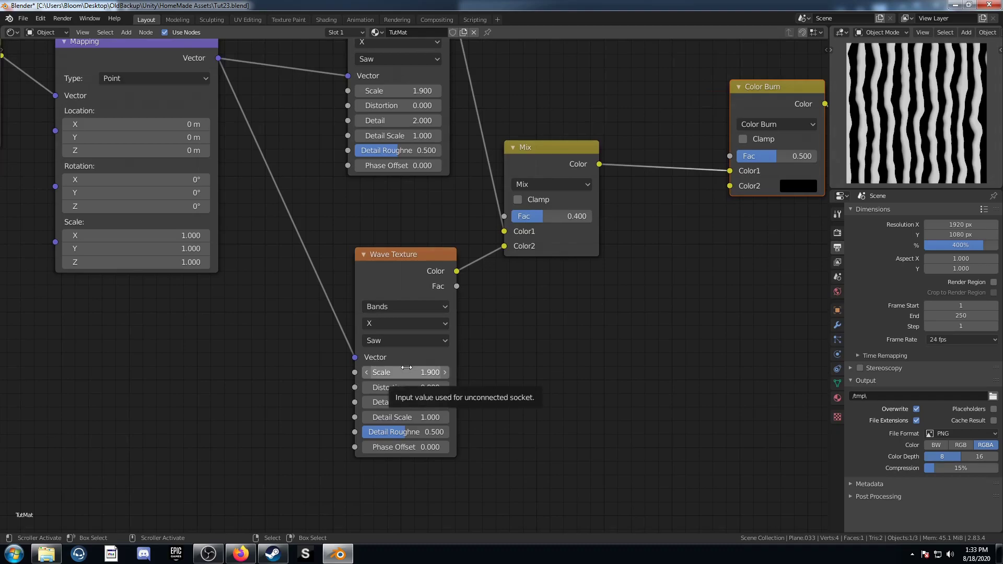
pyautogui.keyDown('ctrl'); pyautogui.scroll(-1, 408, 325); pyautogui.keyUp('ctrl')
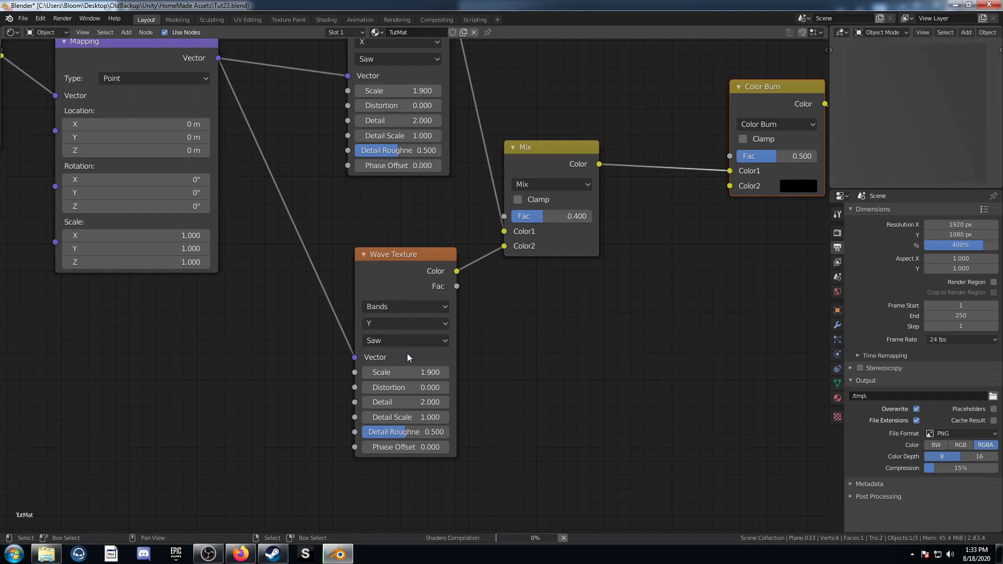
pyautogui.click(415, 337)
pyautogui.click(400, 384)
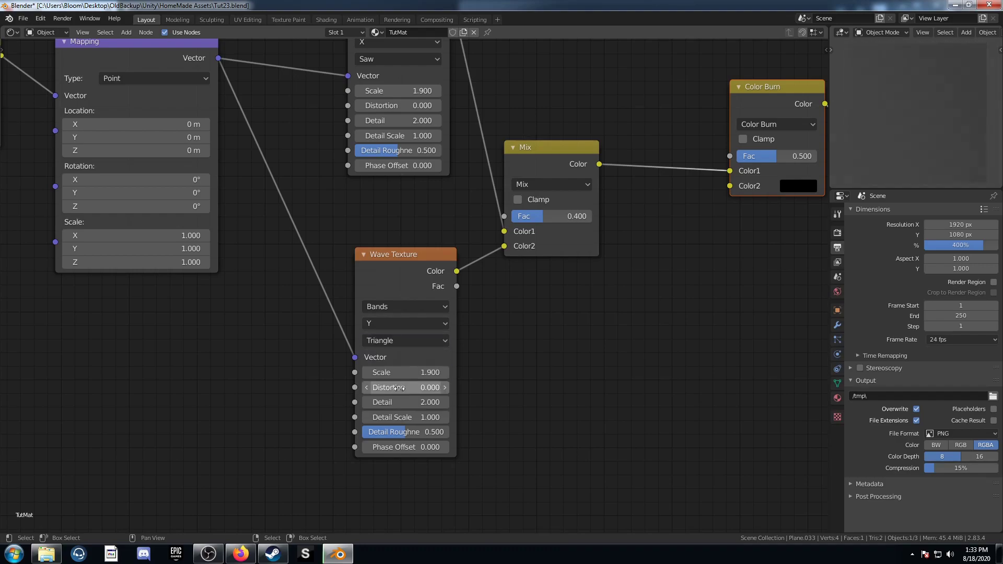
pyautogui.click(404, 374)
pyautogui.write('.2')
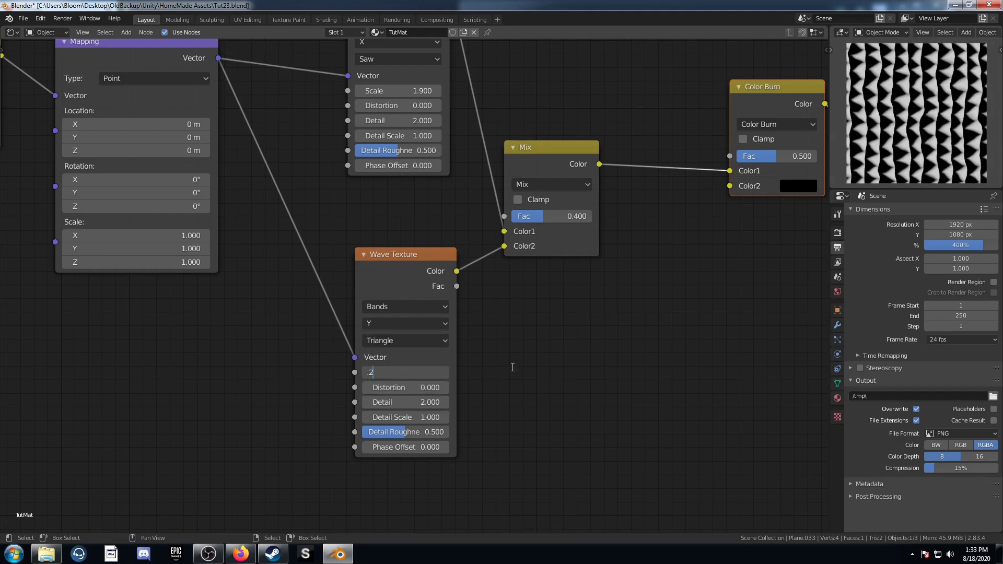
pyautogui.press('Return')
# Set the Color Burn node's factor to 0.35 and the Color Dodge node's factor to 1.
pyautogui.moveTo(586, 337); pyautogui.dragTo(450, 370, button='middle')
pyautogui.moveTo(550, 293); pyautogui.dragTo(344, 349, button='middle')
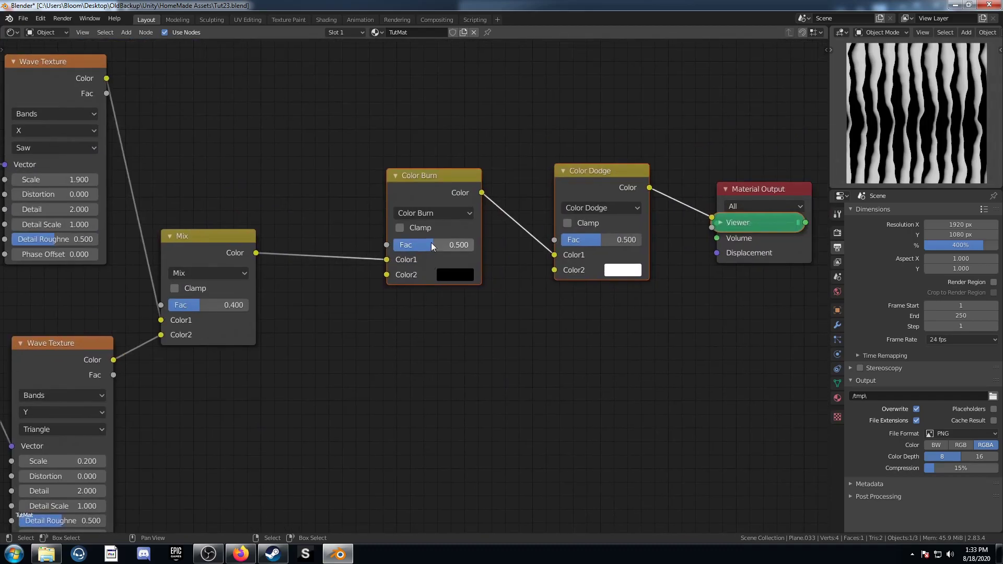
pyautogui.click(434, 239)
pyautogui.write('.35')
pyautogui.press('Return')
pyautogui.click(599, 239)
pyautogui.write('1')
pyautogui.press('Return')
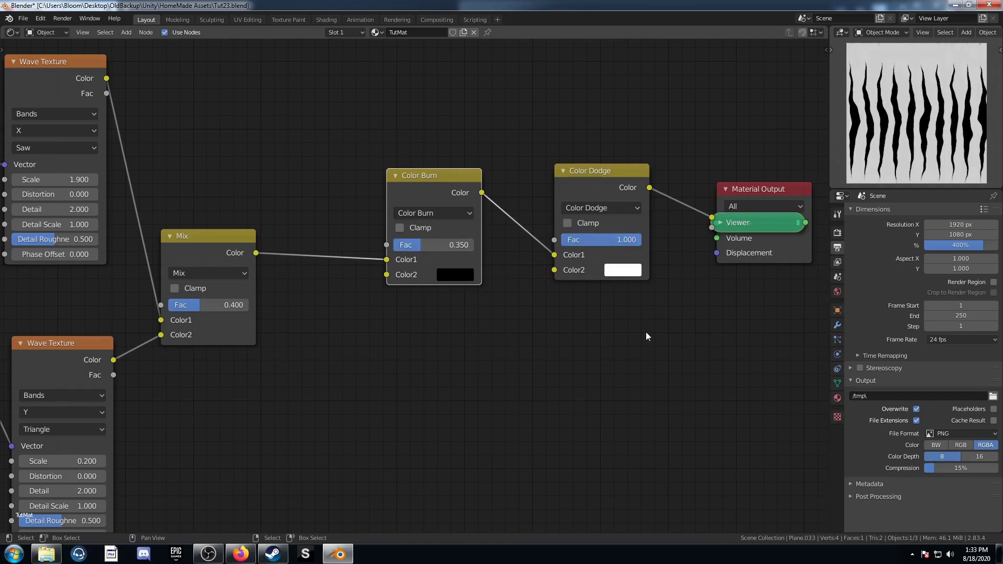
pyautogui.scroll(-3, 654, 384)
pyautogui.moveTo(500, 368)
pyautogui.mouseDown(button='middle')
pyautogui.moveTo(613, 348)
pyautogui.moveTo(541, 374)
pyautogui.moveTo(544, 383)
pyautogui.mouseUp(button='middle')
pyautogui.scroll(-4, 544, 367)
pyautogui.scroll(5, 559, 369)
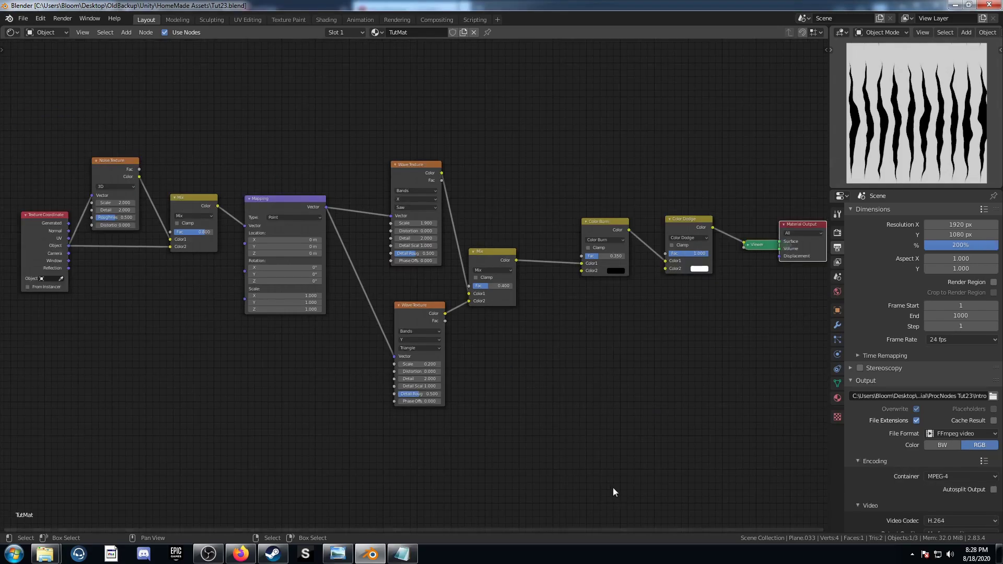
pyautogui.scroll(1, 612, 486)
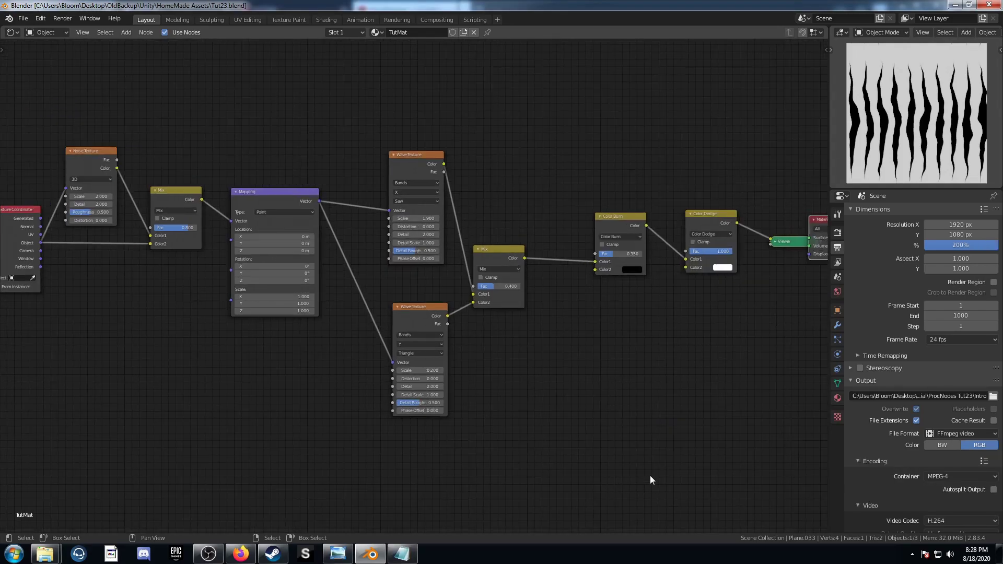